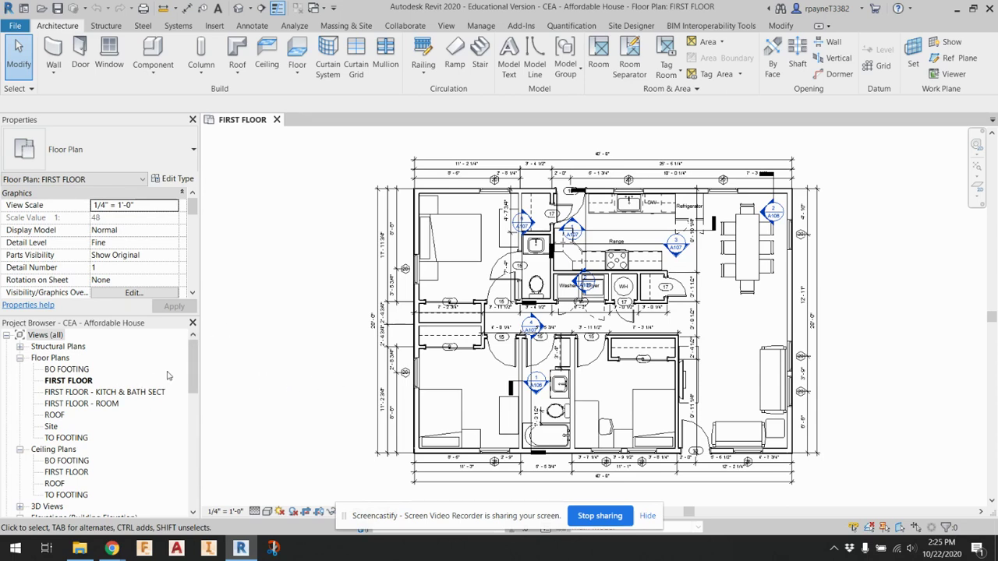
# Step: Open the A103 - FLOOR PLAN sheet to review it, and open the A104 - SECTION PLAN sheet
pyautogui.scroll(-5, 116, 398)
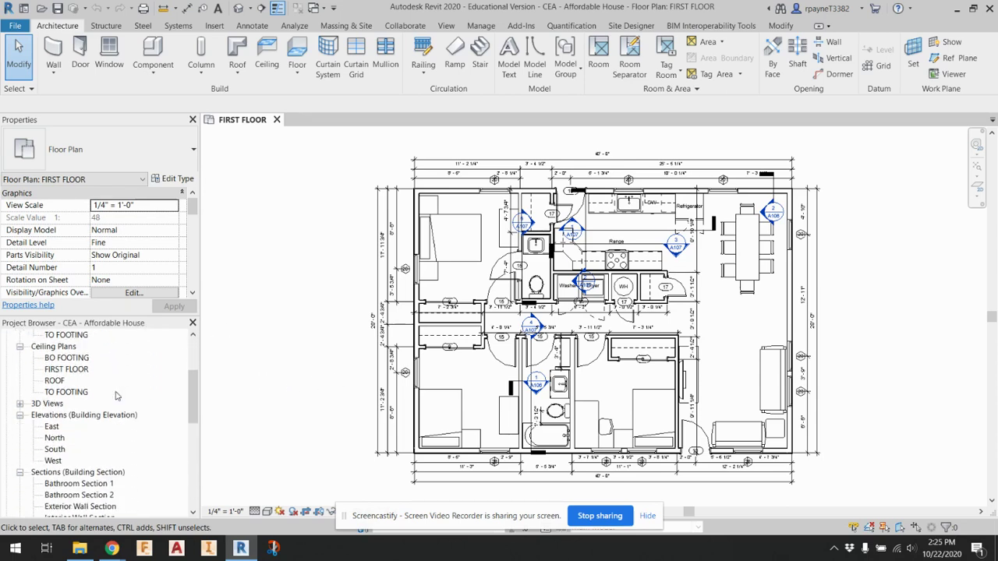
pyautogui.scroll(2, 116, 399)
pyautogui.scroll(-7, 119, 404)
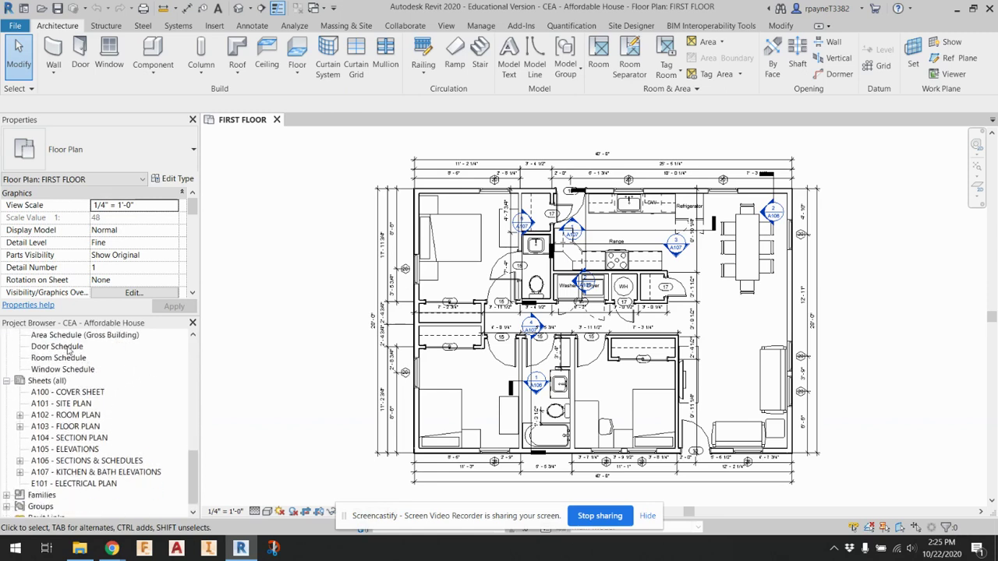
pyautogui.click(72, 439)
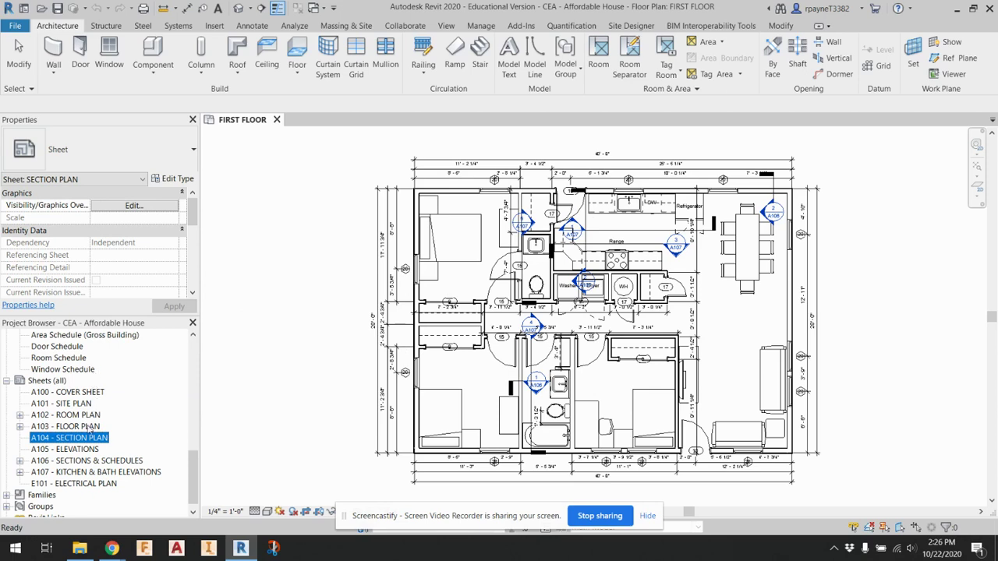
pyautogui.scroll(2, 90, 428)
pyautogui.click(92, 483)
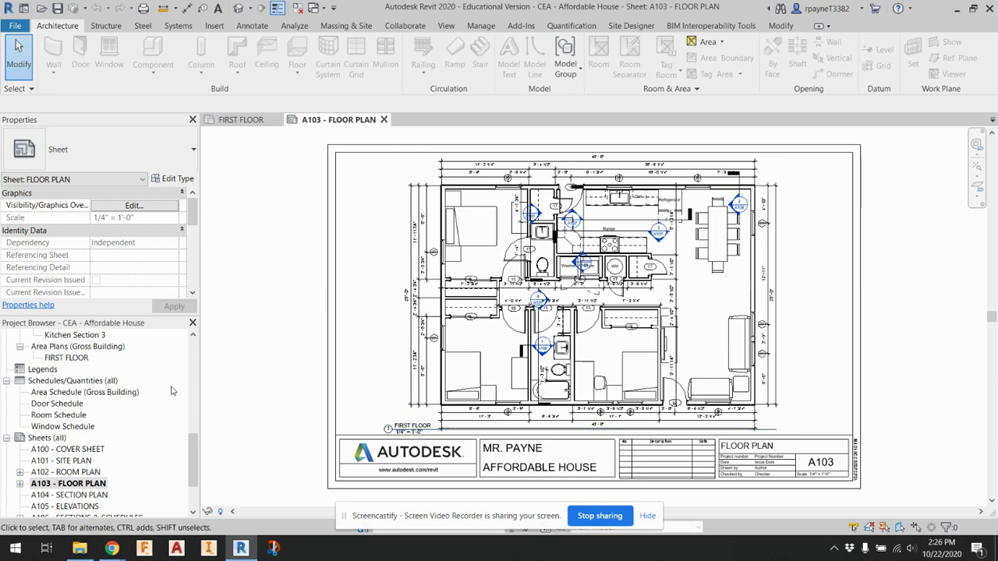
pyautogui.doubleClick(73, 497)
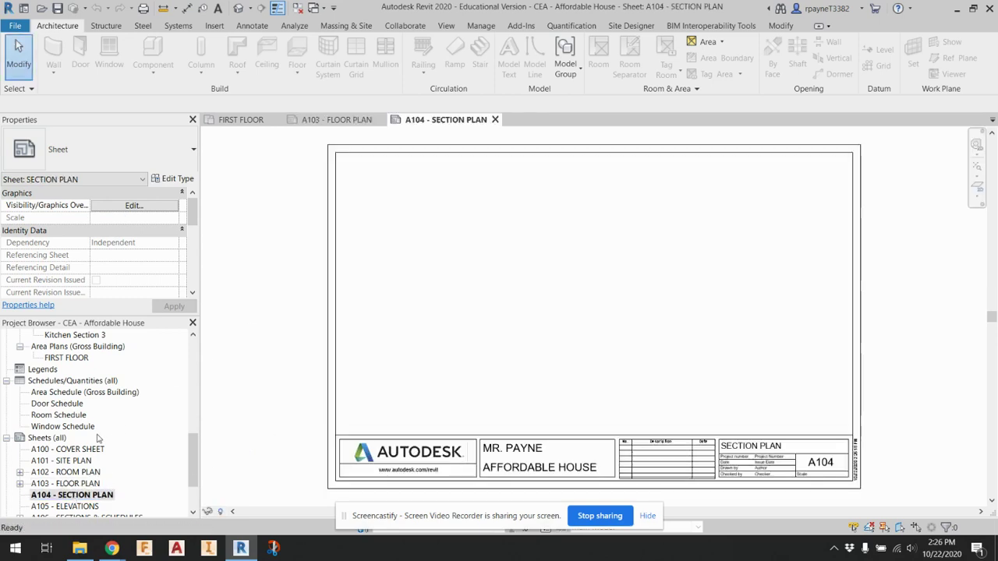
# Step: Open the FIRST FLOOR and FIRST FLOOR - KITCH & BATH SECT floor plan views to compare them
pyautogui.scroll(6, 129, 393)
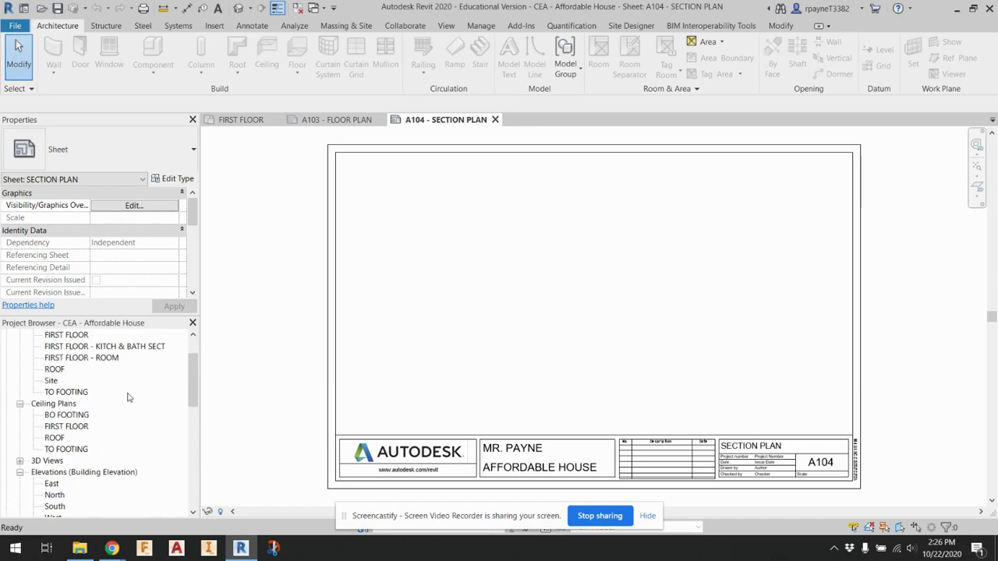
pyautogui.doubleClick(83, 371)
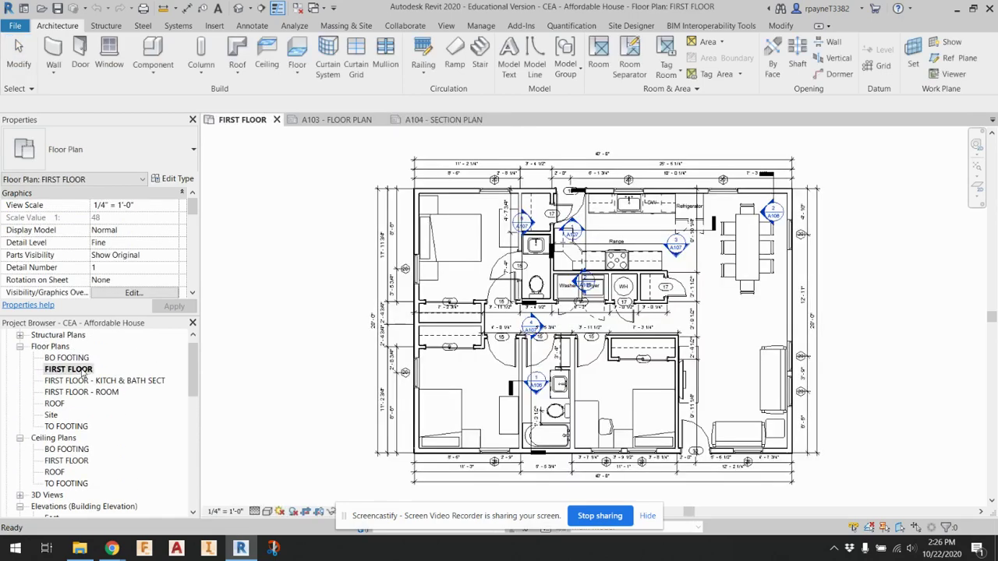
pyautogui.doubleClick(88, 381)
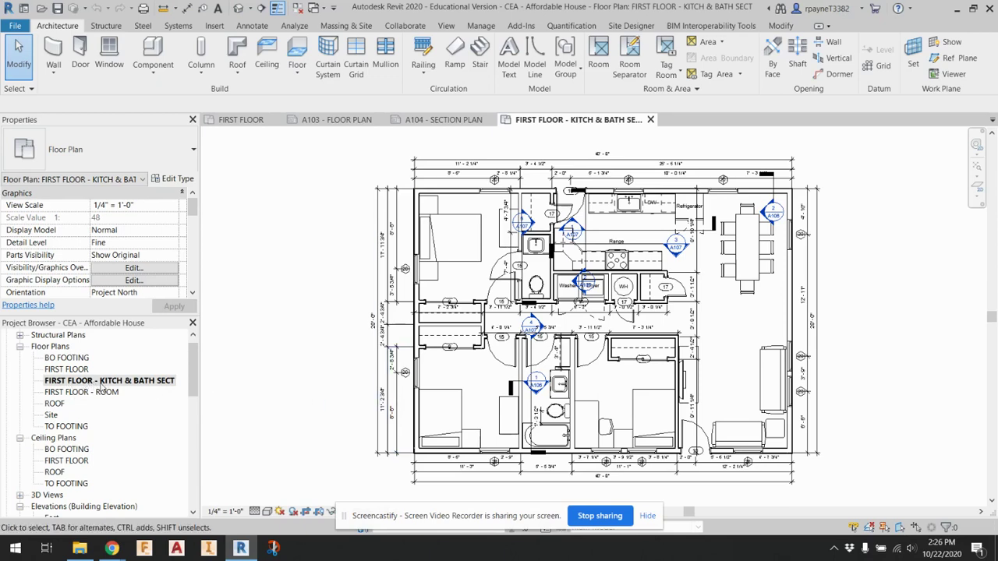
# Step: Open the A106 - SECTIONS & SCHEDULES sheet to review its contents, leaving its sheet title as it is
pyautogui.scroll(-10, 102, 387)
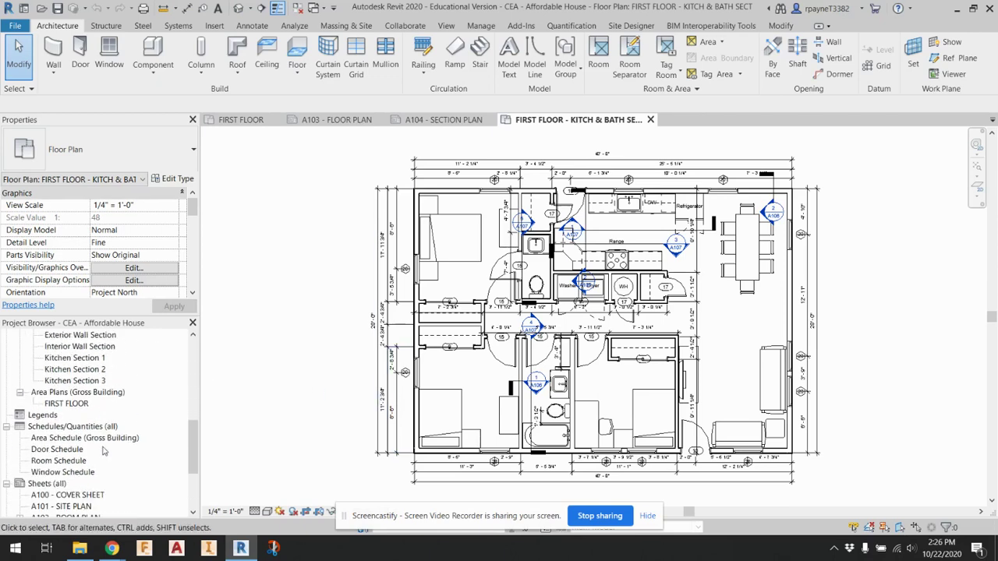
pyautogui.scroll(-3, 103, 452)
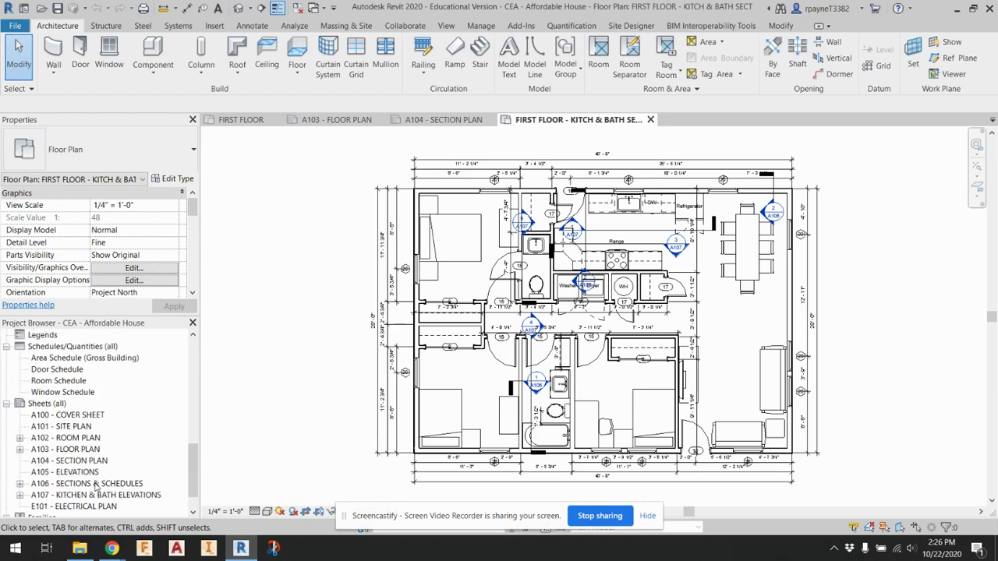
pyautogui.click(97, 484)
pyautogui.click(97, 484)
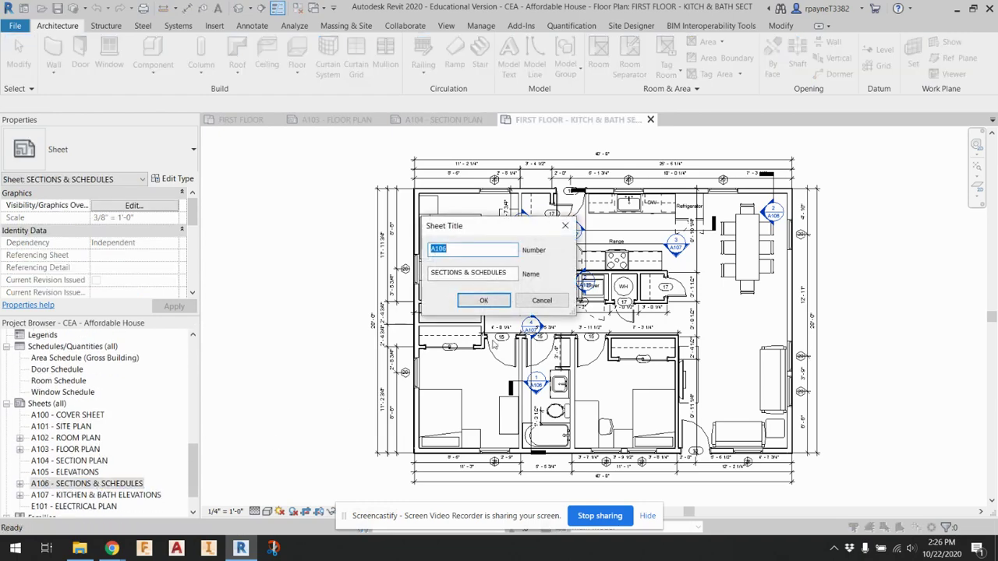
pyautogui.click(540, 299)
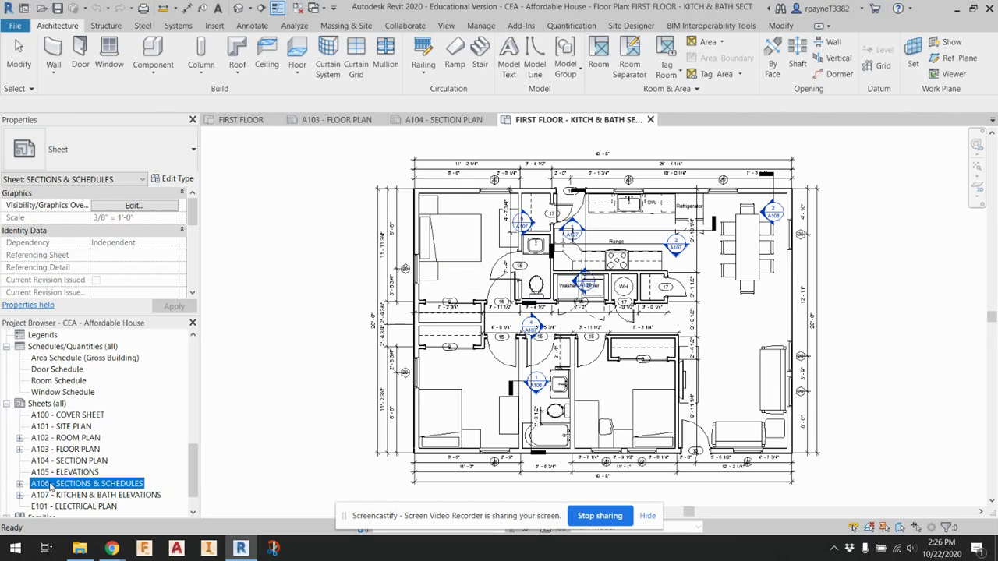
pyautogui.doubleClick(50, 484)
pyautogui.scroll(5, 63, 468)
pyautogui.scroll(4, 70, 463)
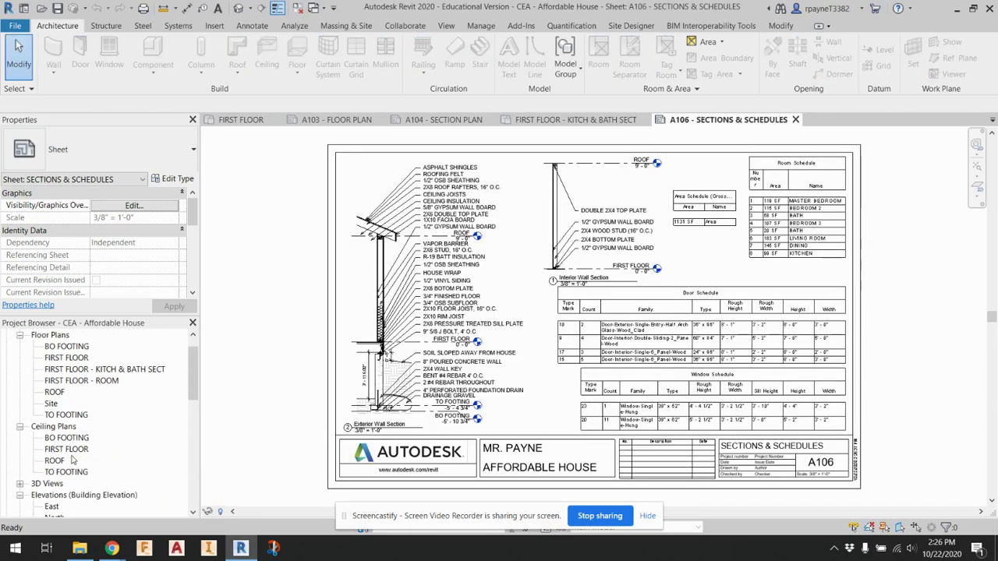
# Step: Place the FIRST FLOOR - KITCH & BATH SECT floor plan on the A104 - SECTION PLAN sheet, above the title block
pyautogui.scroll(-8, 119, 488)
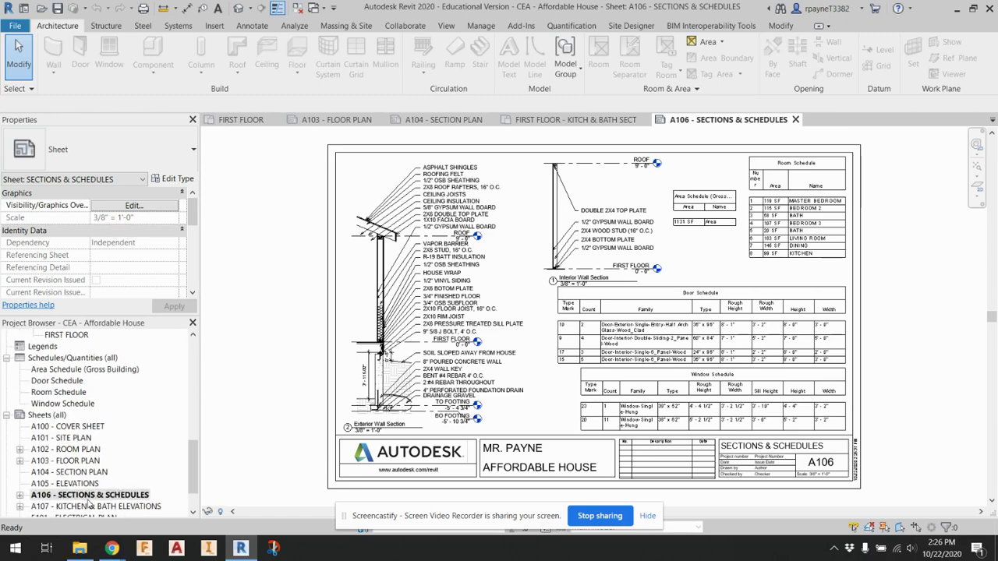
pyautogui.doubleClick(81, 474)
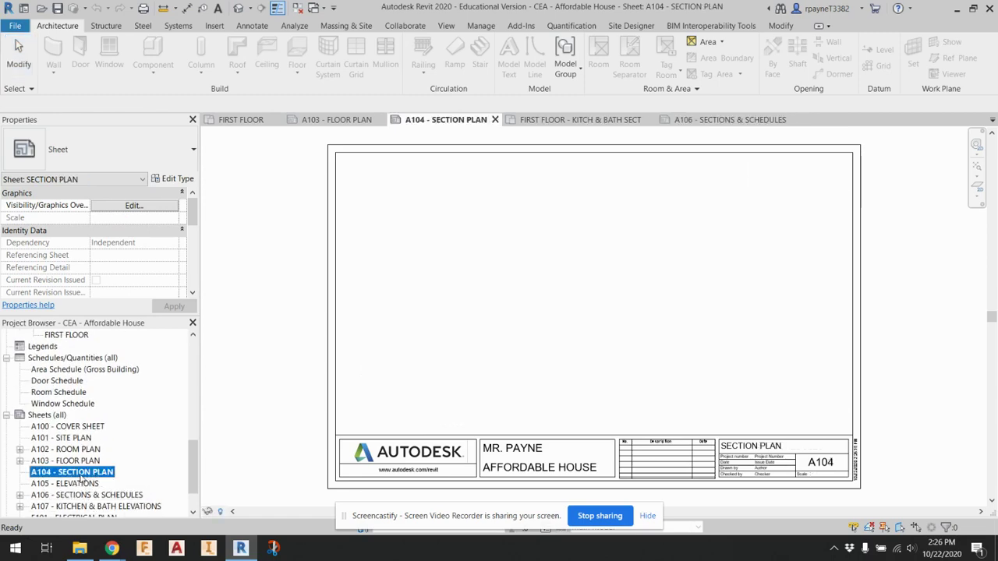
pyautogui.scroll(10, 138, 450)
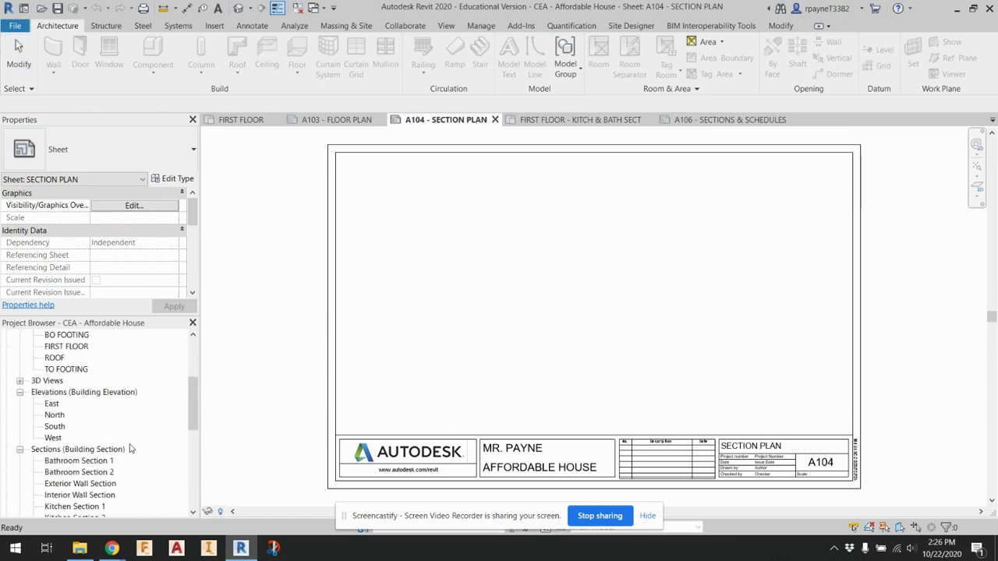
pyautogui.moveTo(120, 394); pyautogui.dragTo(411, 362)
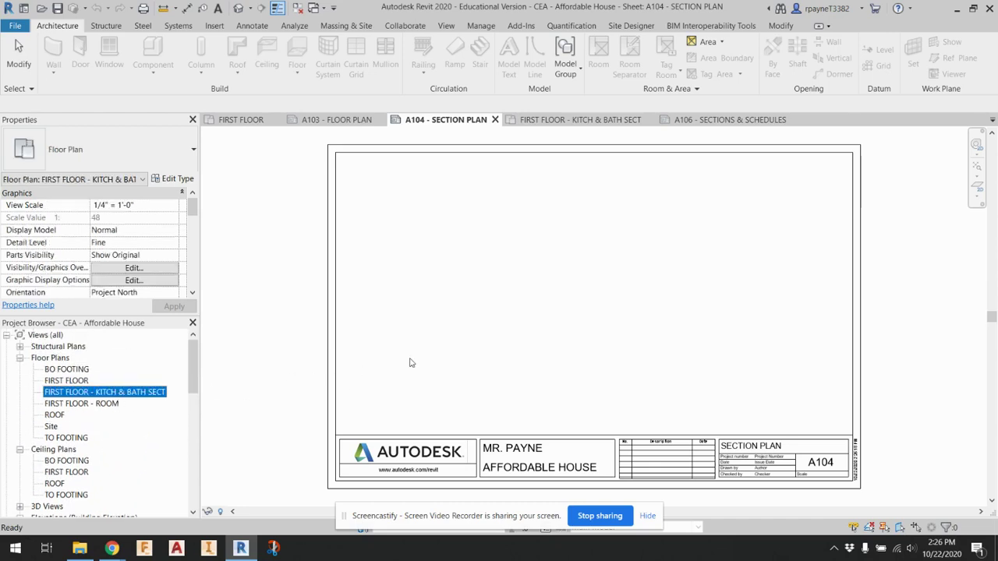
pyautogui.click(590, 282)
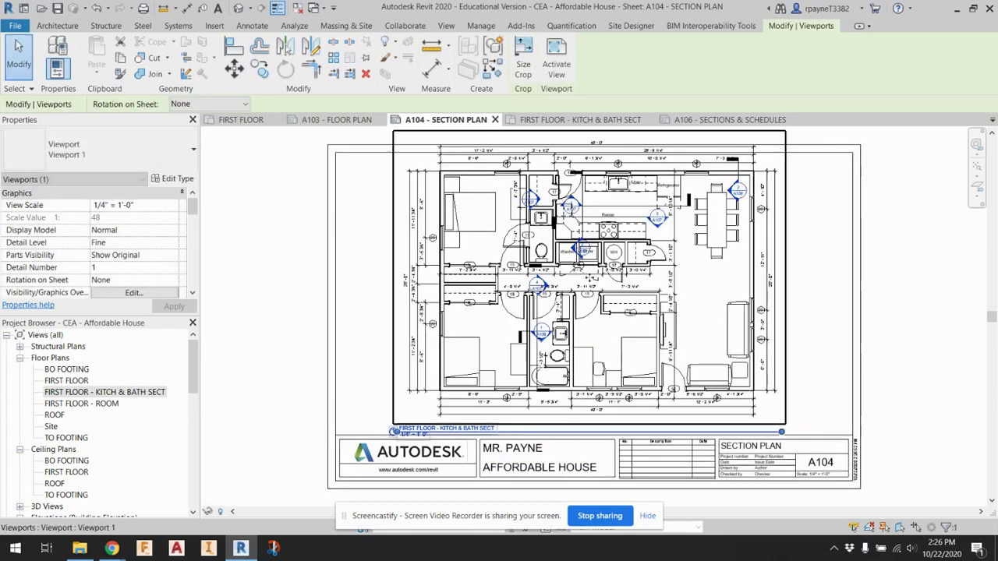
pyautogui.click(266, 356)
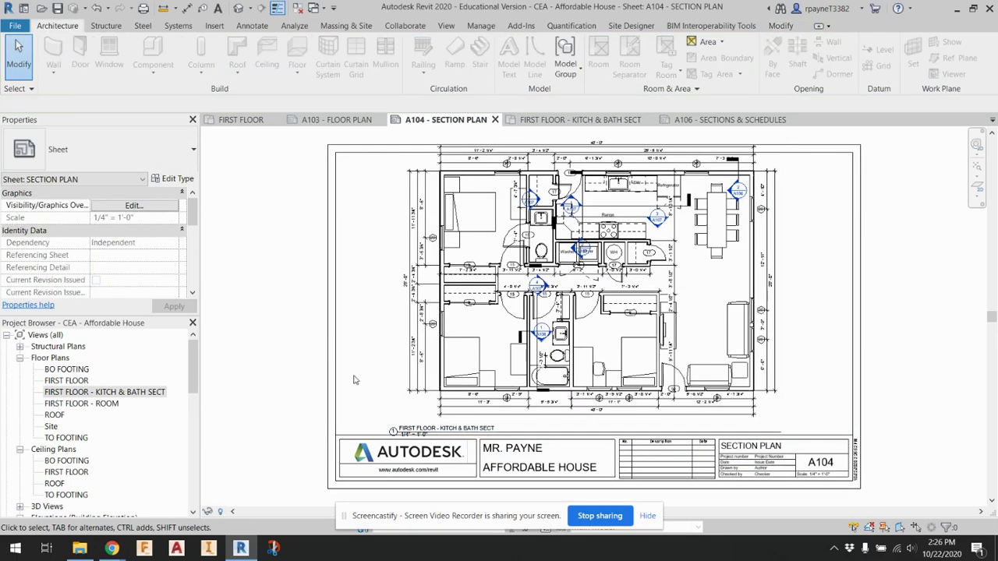
# Step: Show the crop region in the FIRST FLOOR - KITCH & BATH SECT view and pull its lower edge closer to the plan
pyautogui.doubleClick(94, 395)
pyautogui.scroll(-2, 384, 440)
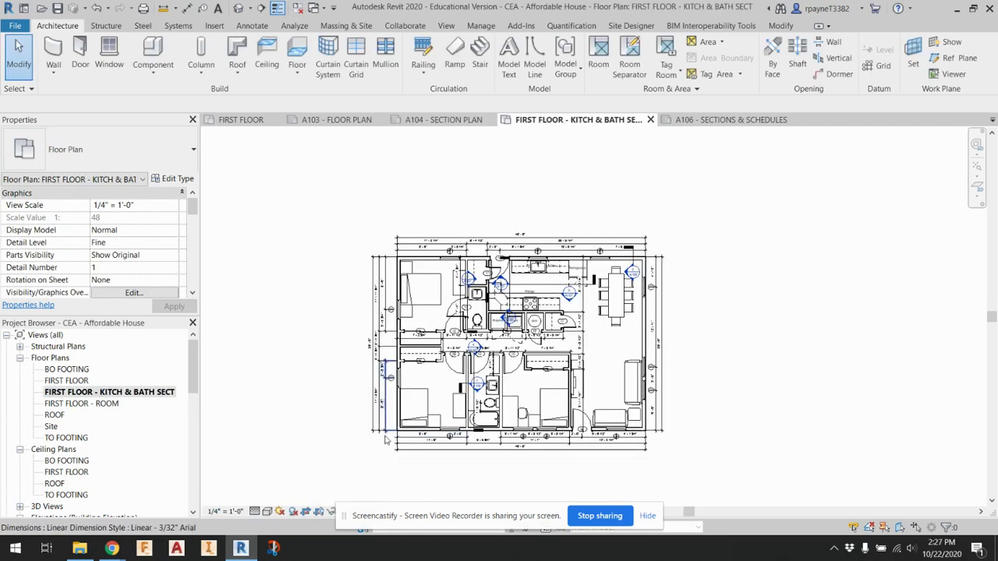
pyautogui.scroll(1, 384, 452)
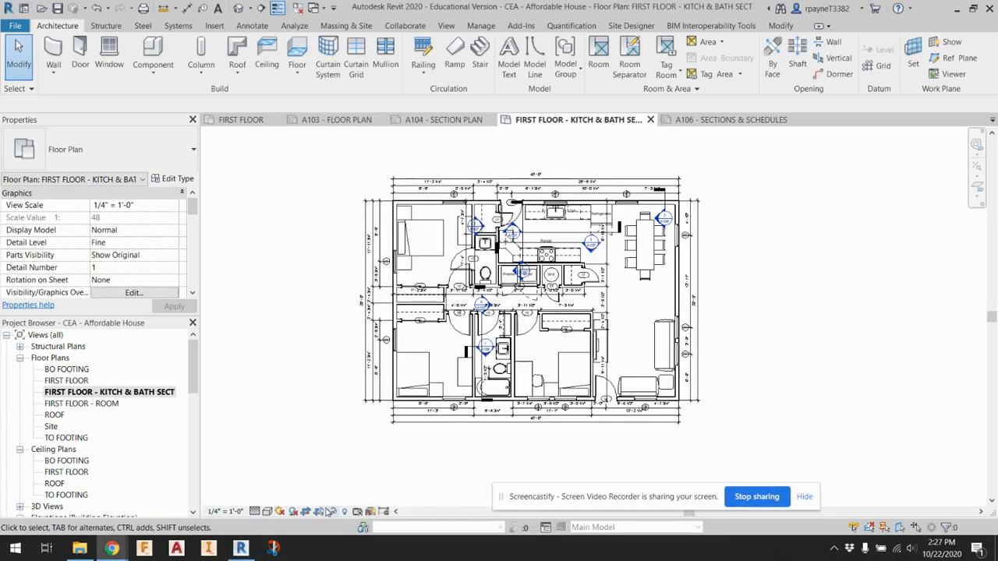
pyautogui.click(330, 511)
pyautogui.scroll(4, 463, 441)
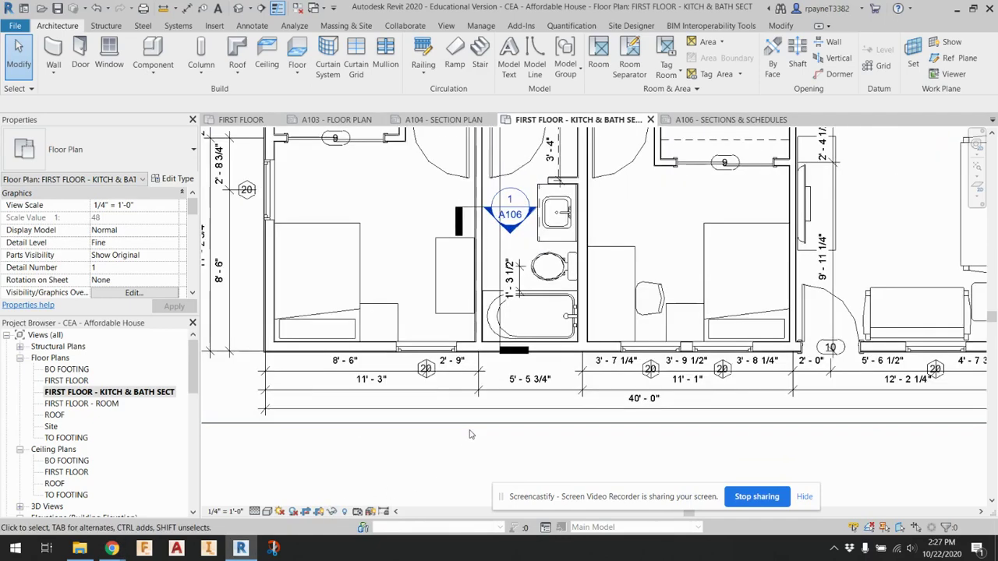
pyautogui.click(599, 425)
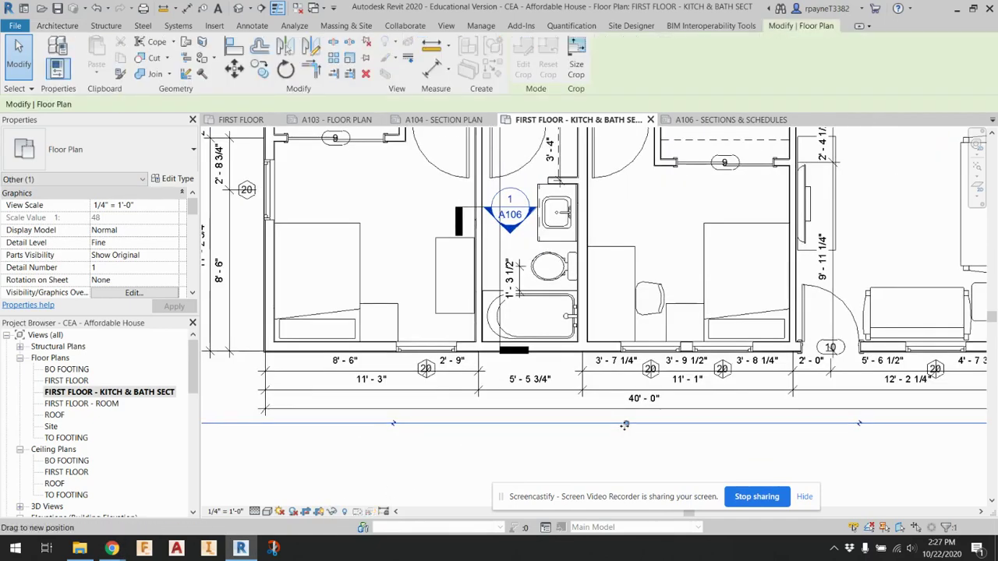
pyautogui.moveTo(626, 423); pyautogui.dragTo(601, 416)
# Step: Hide the entire dimensions category in the FIRST FLOOR - KITCH & BATH SECT view
pyautogui.scroll(-2, 441, 374)
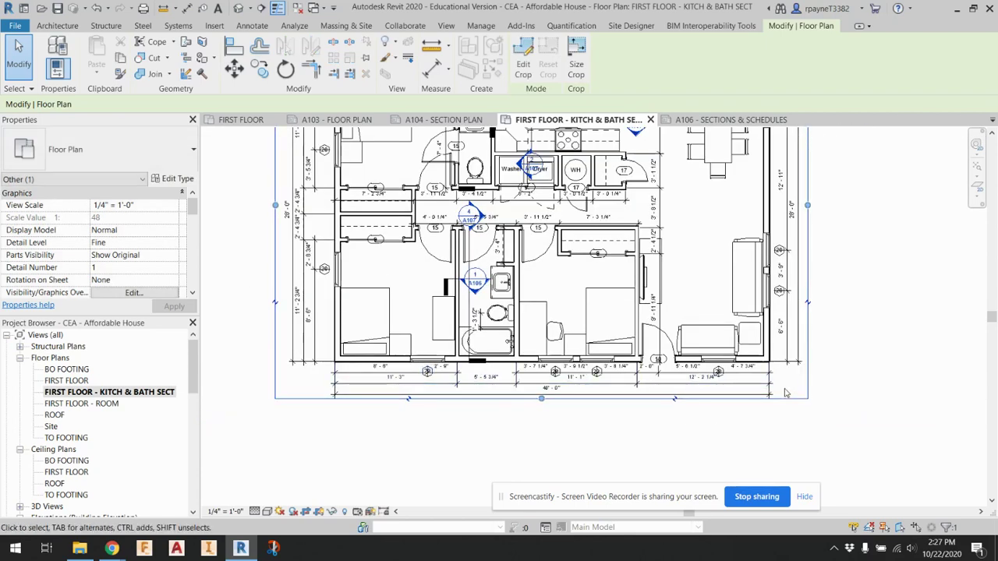
pyautogui.moveTo(788, 397); pyautogui.dragTo(732, 382)
pyautogui.rightClick(733, 382)
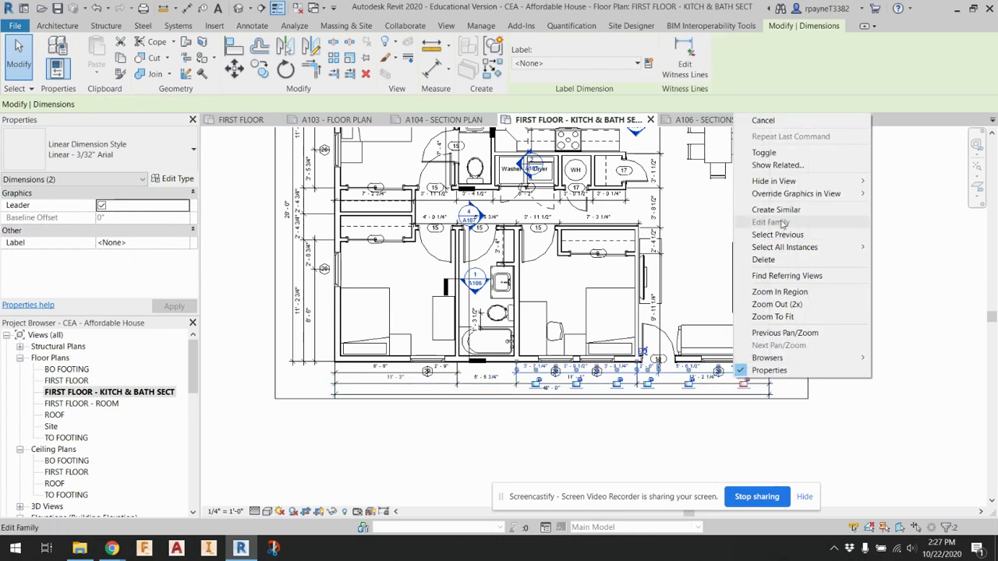
pyautogui.moveTo(797, 187)
pyautogui.click(906, 193)
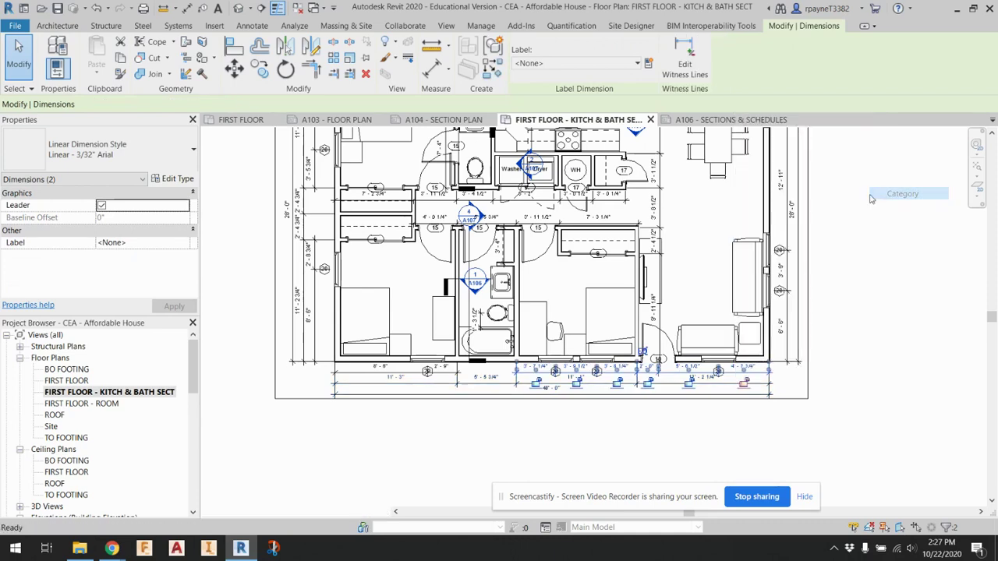
# Step: Hide the entire window tags category in the FIRST FLOOR - KITCH & BATH SECT view
pyautogui.rightClick(596, 373)
pyautogui.moveTo(675, 174)
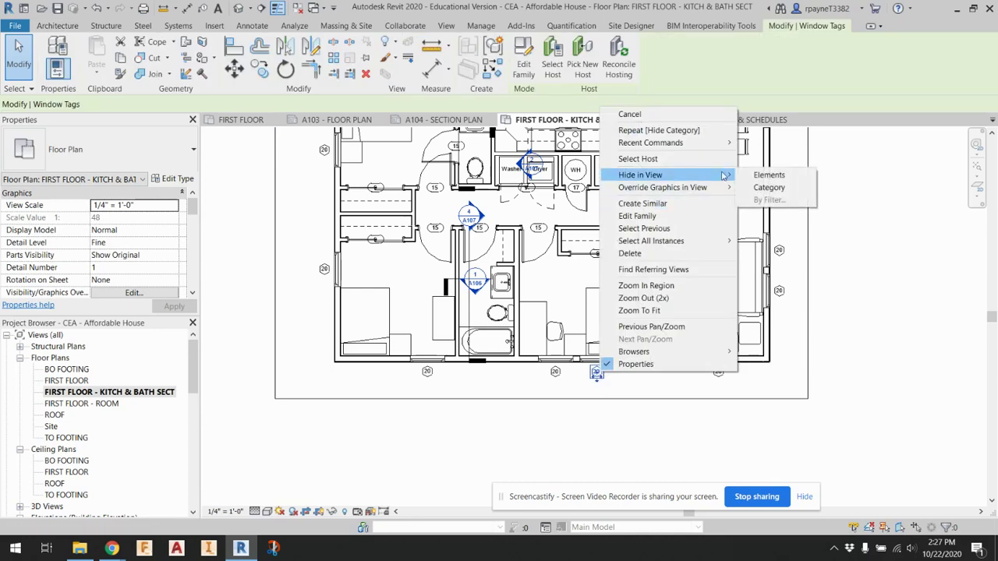
pyautogui.click(791, 192)
# Step: Tighten the crop region by moving its lower and upper edges closer to the house's exterior walls
pyautogui.click(546, 399)
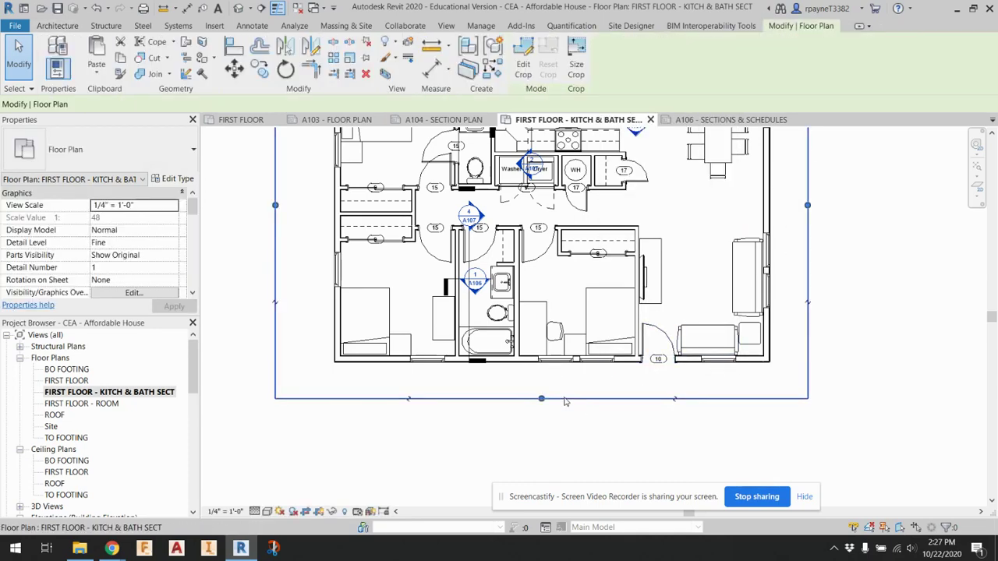
pyautogui.moveTo(543, 397); pyautogui.dragTo(542, 374)
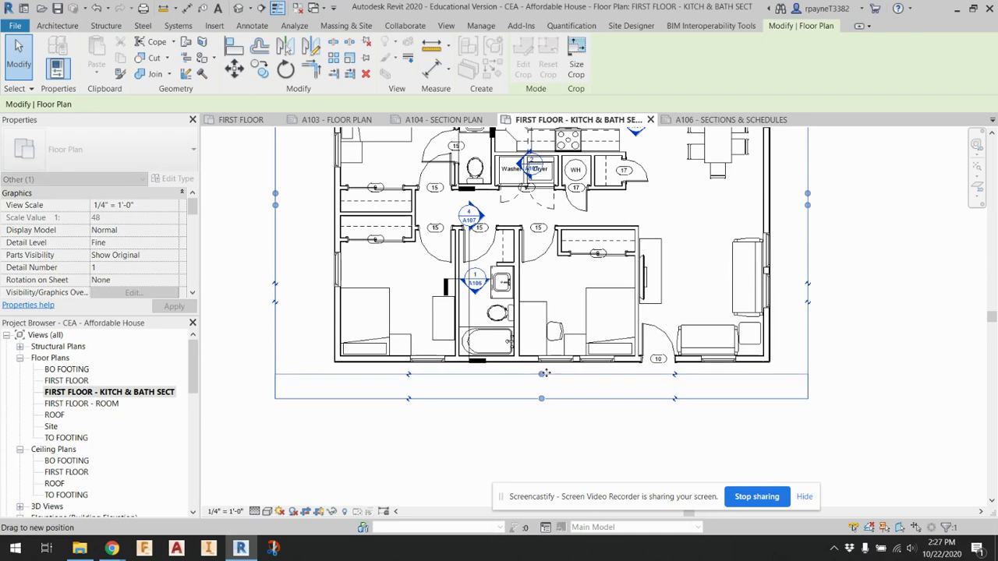
pyautogui.moveTo(580, 228); pyautogui.dragTo(575, 369, button='middle')
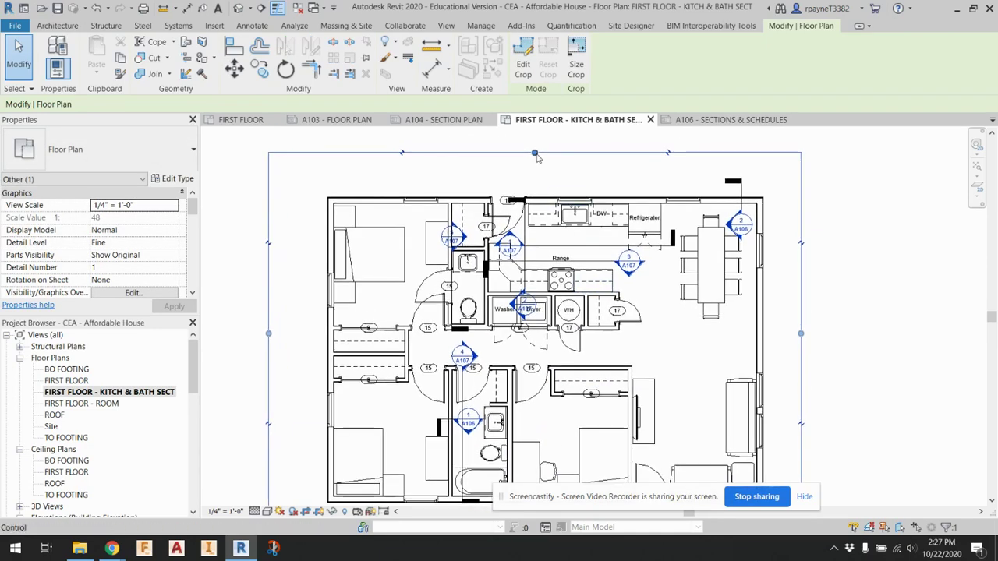
pyautogui.moveTo(535, 153); pyautogui.dragTo(539, 177)
pyautogui.click(536, 382)
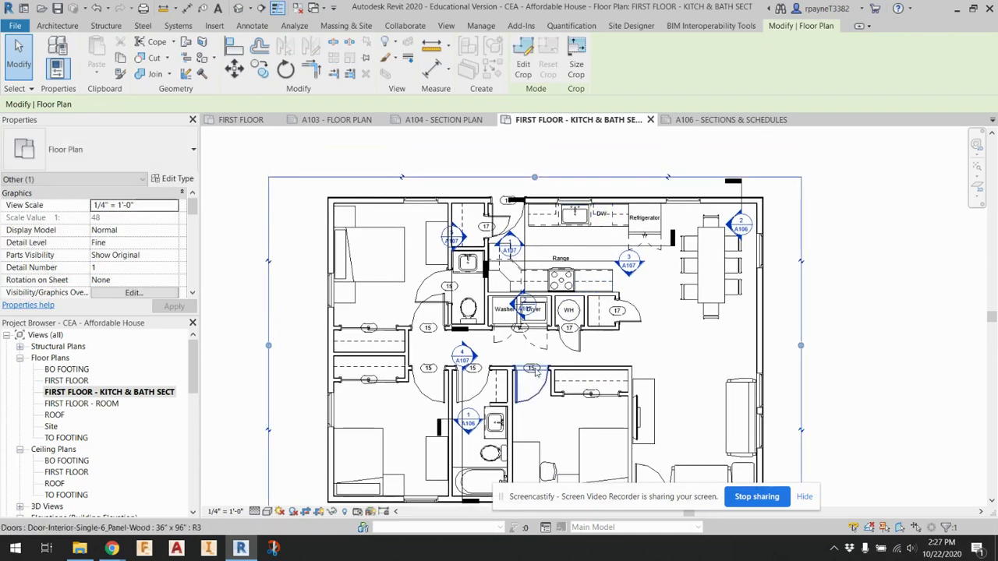
pyautogui.rightClick(536, 382)
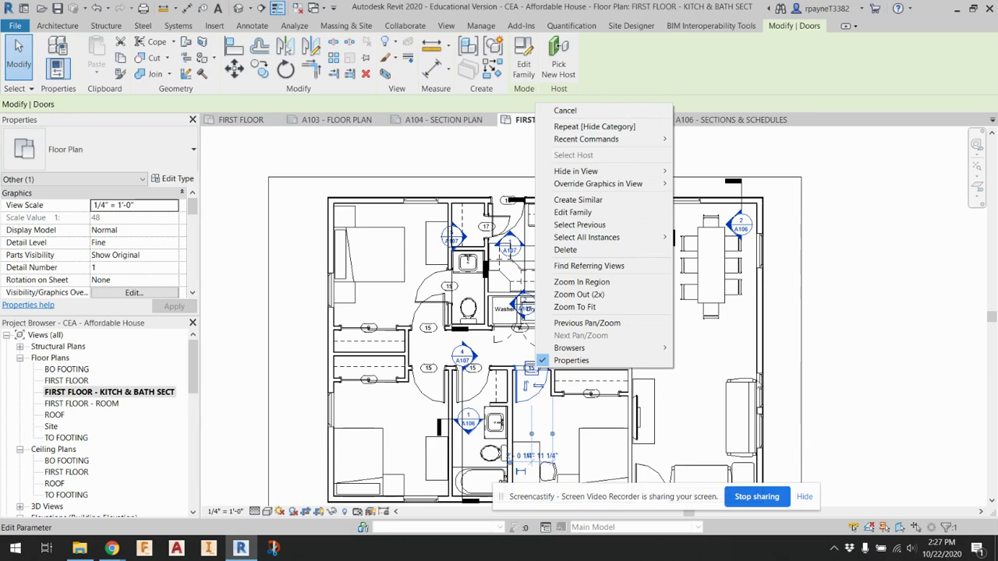
pyautogui.press('Escape')
pyautogui.press('Escape')
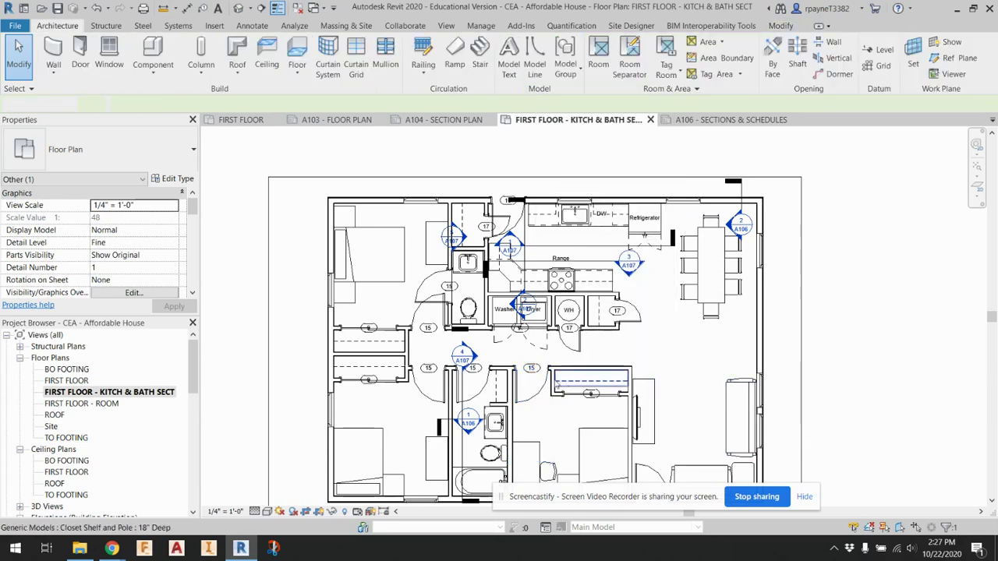
# Step: Hide the entire door tags category in the FIRST FLOOR - KITCH & BATH SECT view
pyautogui.scroll(5, 491, 378)
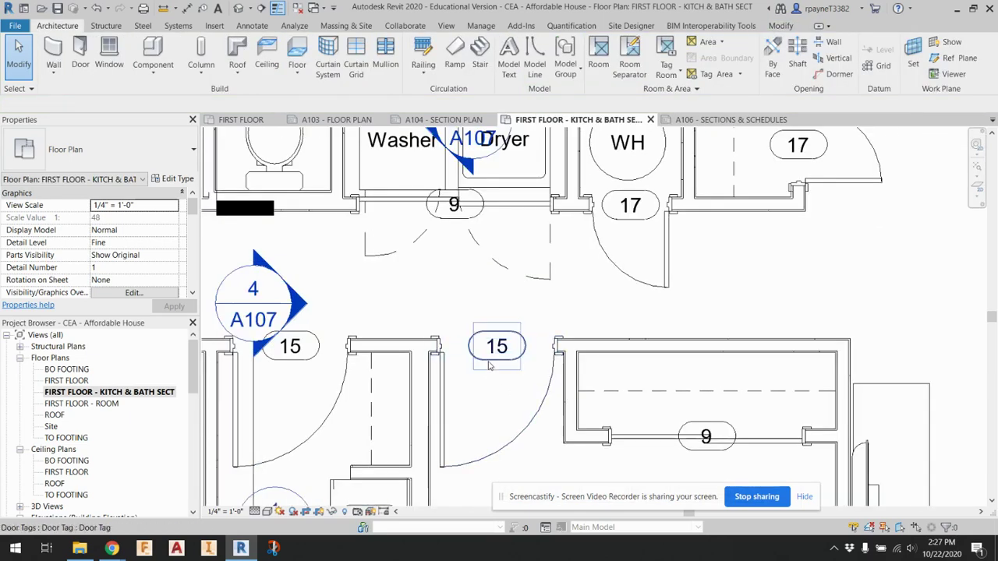
pyautogui.click(490, 357)
pyautogui.rightClick(491, 358)
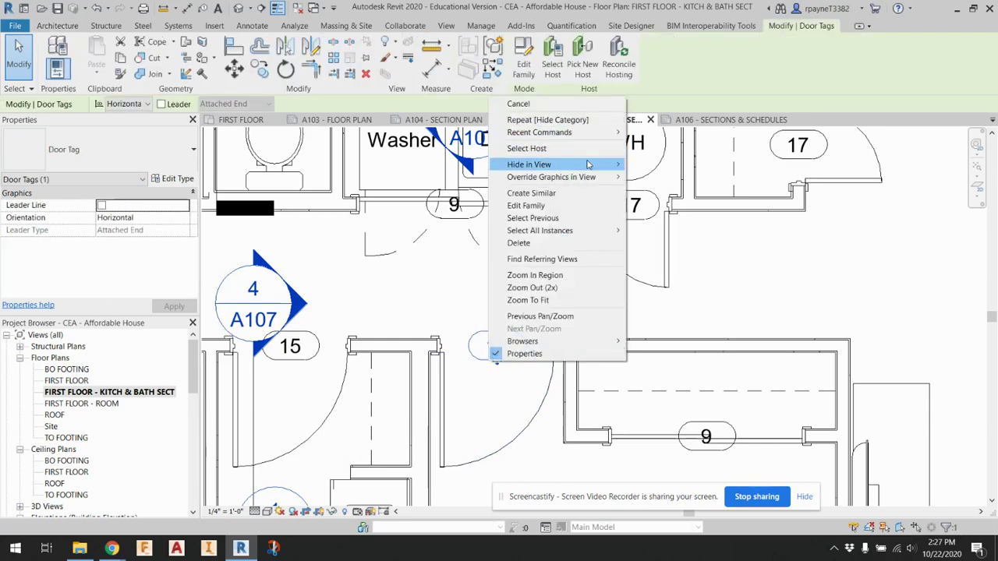
pyautogui.moveTo(584, 164)
pyautogui.click(691, 181)
pyautogui.scroll(-5, 517, 356)
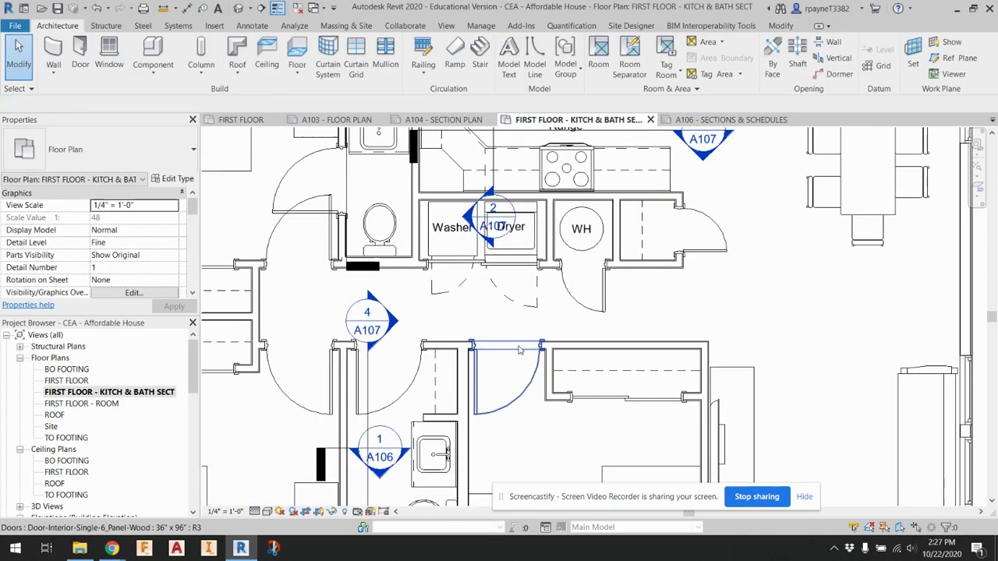
pyautogui.scroll(-1, 517, 356)
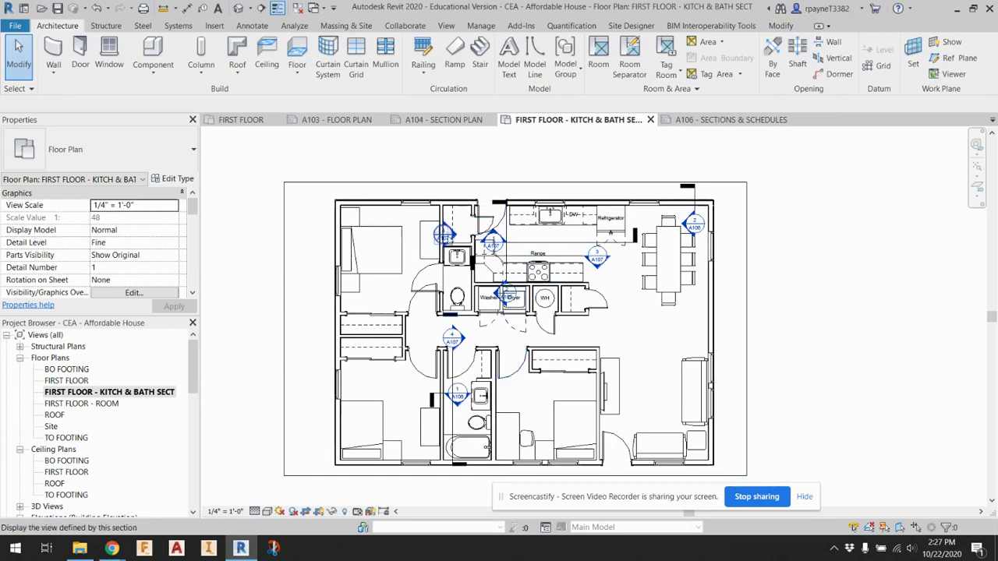
# Step: Hide the crop region boundary in the FIRST FLOOR - KITCH & BATH SECT view
pyautogui.scroll(5, 441, 233)
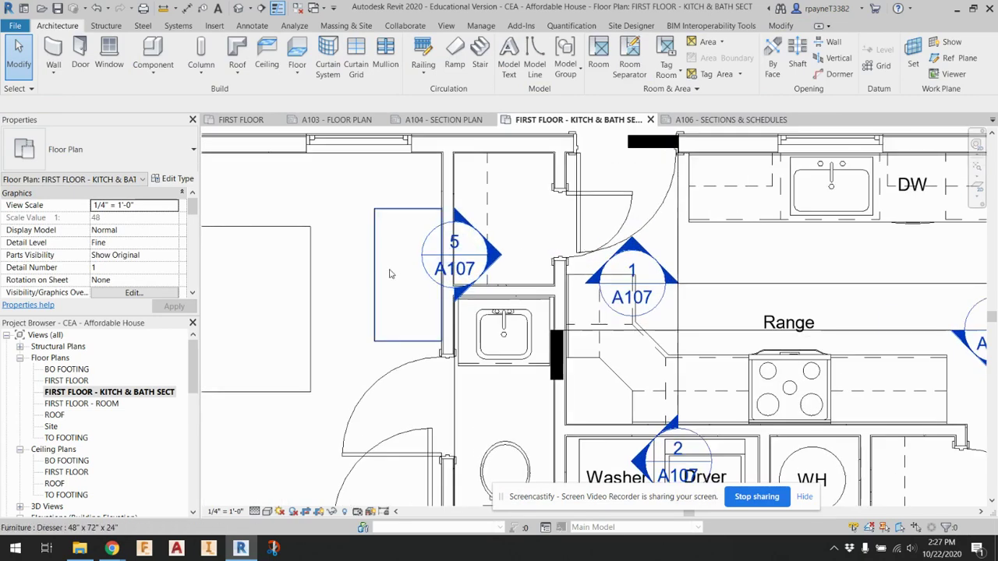
pyautogui.scroll(1, 390, 274)
pyautogui.scroll(-3, 485, 274)
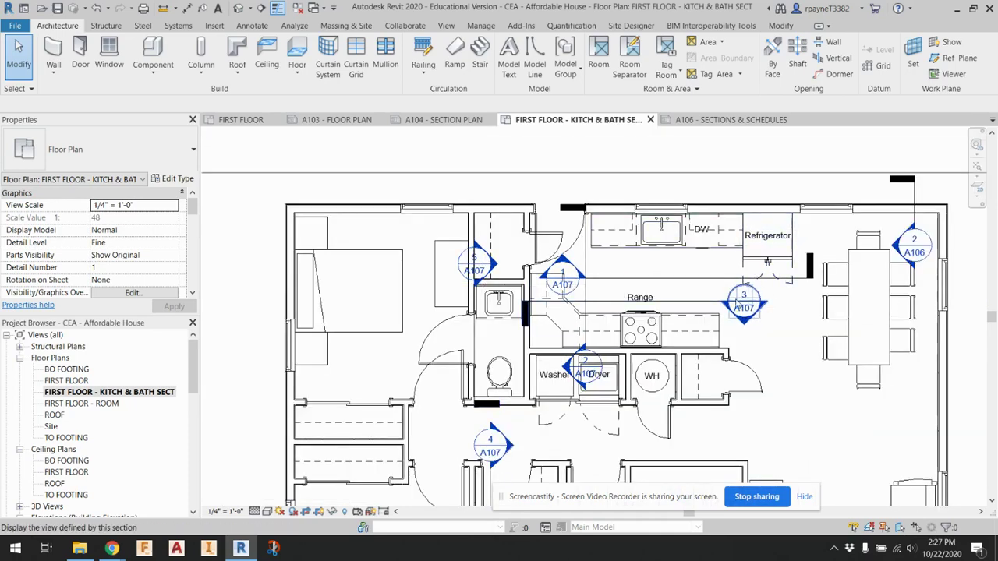
pyautogui.scroll(-2, 445, 286)
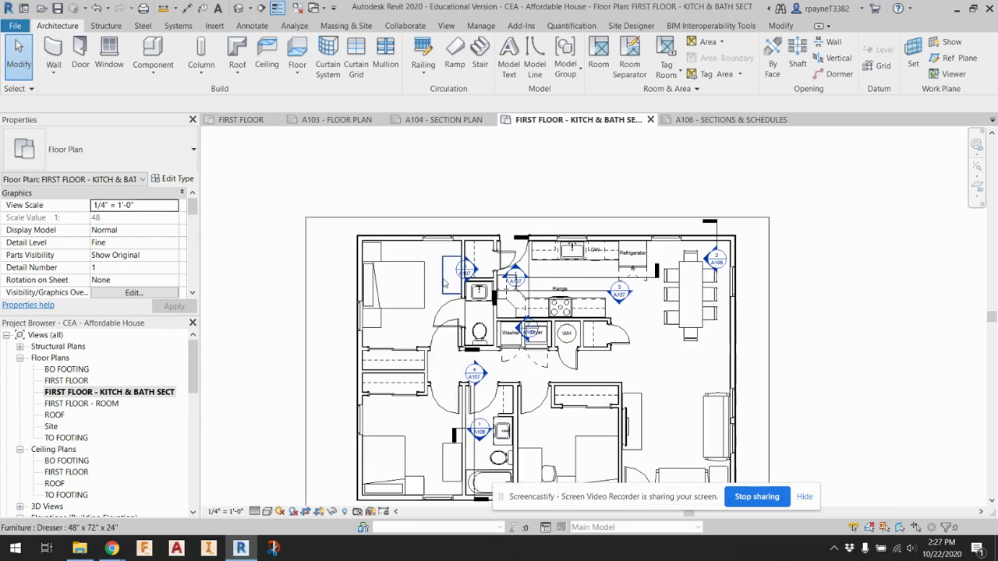
pyautogui.scroll(-2, 445, 285)
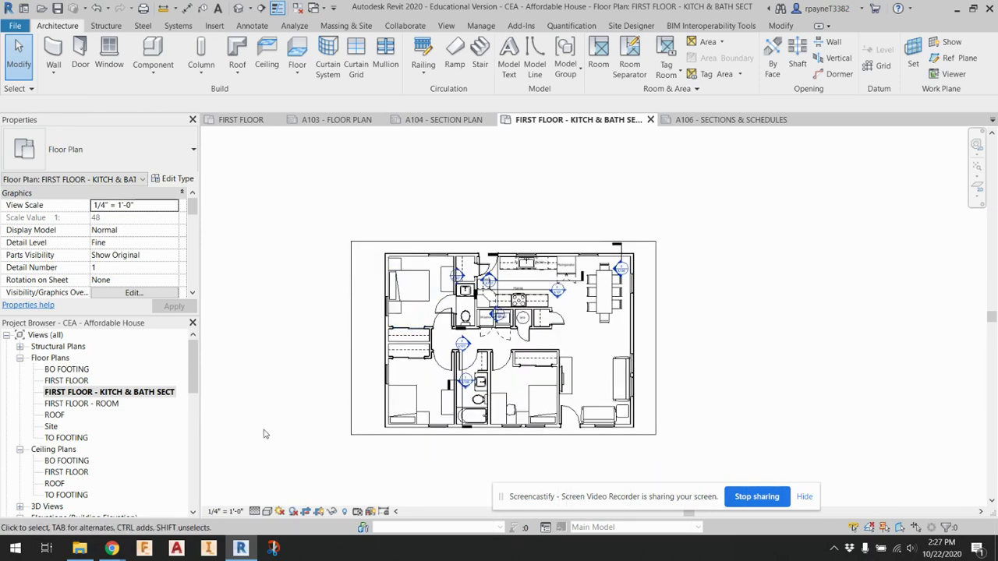
pyautogui.click(330, 511)
# Step: Open sheet A104 - SECTION PLAN and delete the floor plan viewport placed on it
pyautogui.scroll(-5, 167, 440)
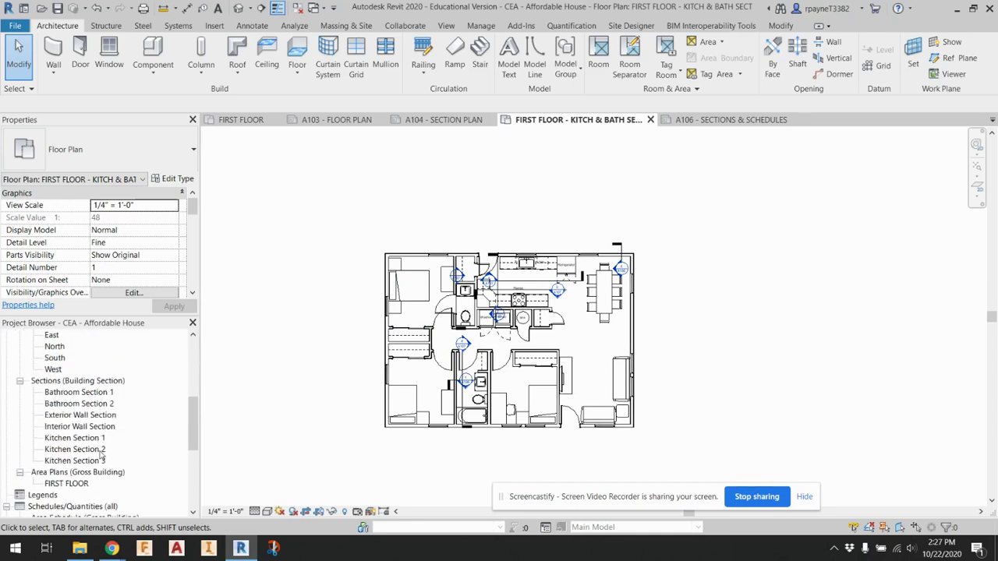
pyautogui.scroll(-3, 100, 452)
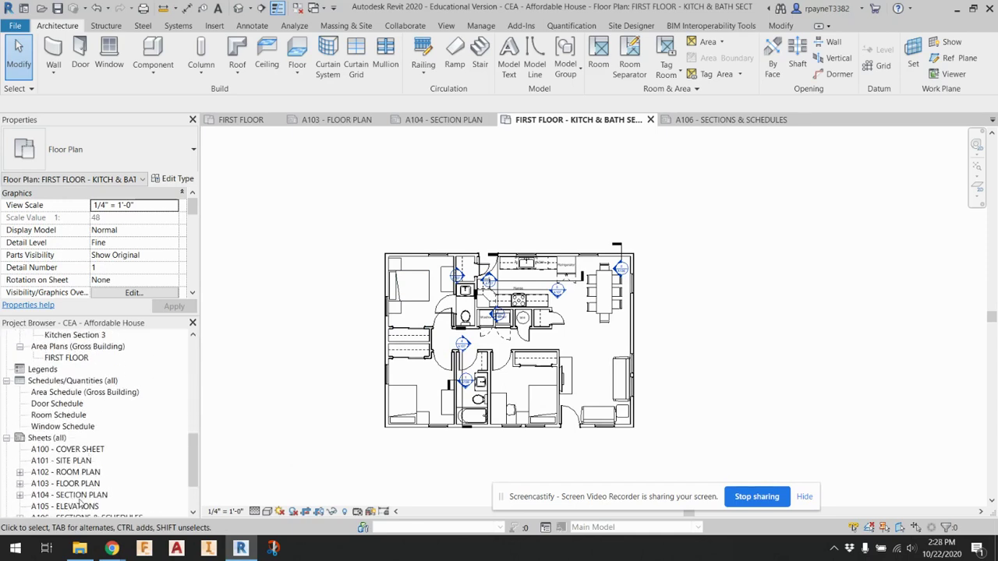
pyautogui.doubleClick(80, 497)
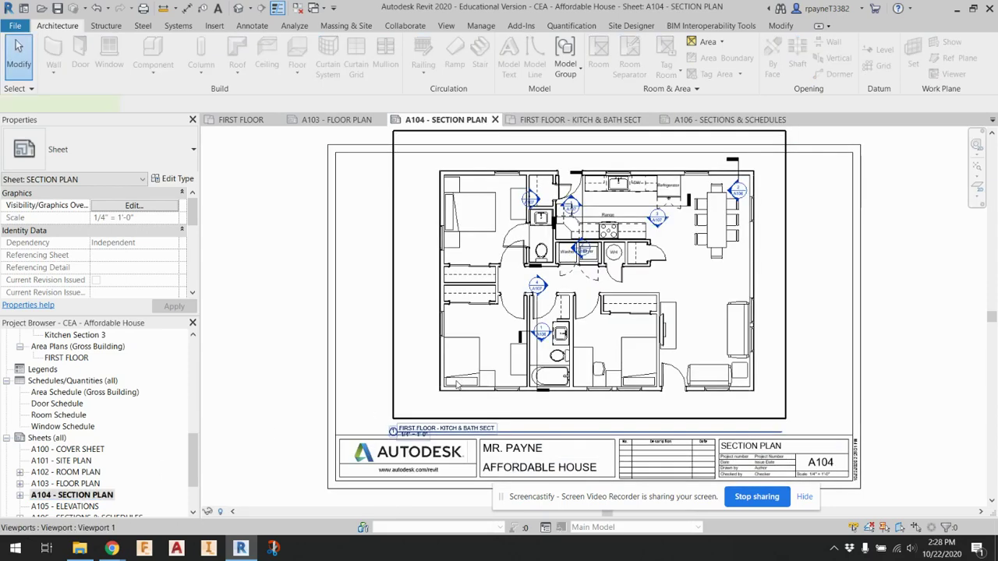
pyautogui.click(459, 384)
pyautogui.press('Delete')
# Step: Place the FIRST FLOOR - KITCH & BATH SECT view on sheet A104, centred above the title block
pyautogui.scroll(12, 99, 363)
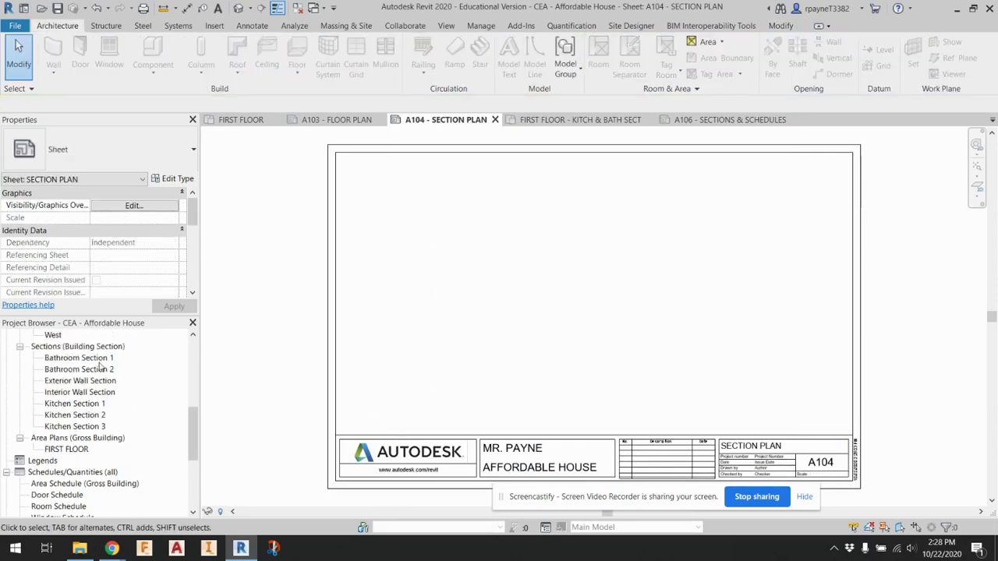
pyautogui.moveTo(100, 394); pyautogui.dragTo(591, 286)
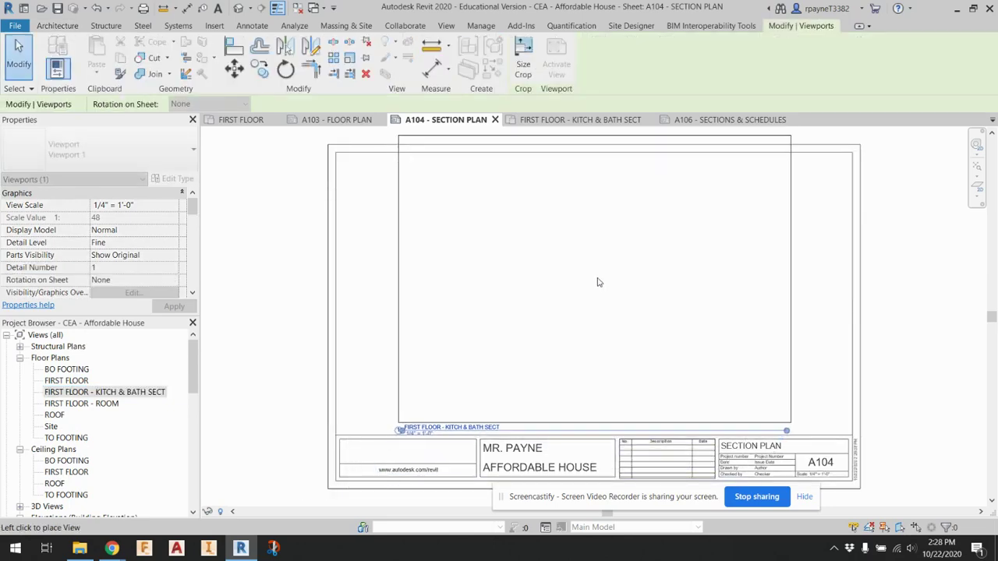
pyautogui.click(601, 281)
pyautogui.click(286, 288)
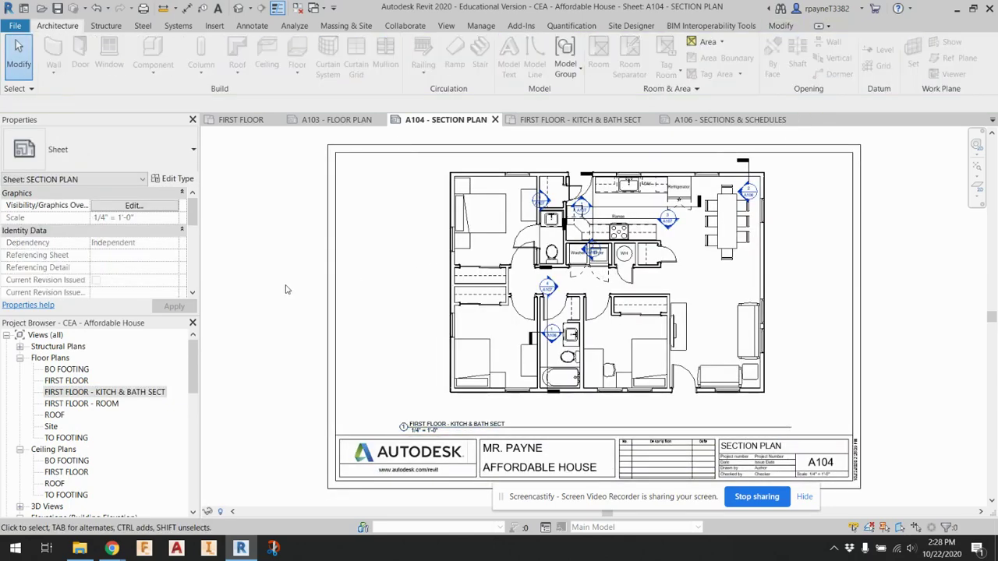
# Step: Move the view title up to just beneath the floor plan and adjust the viewport's vertical position on the sheet
pyautogui.click(537, 428)
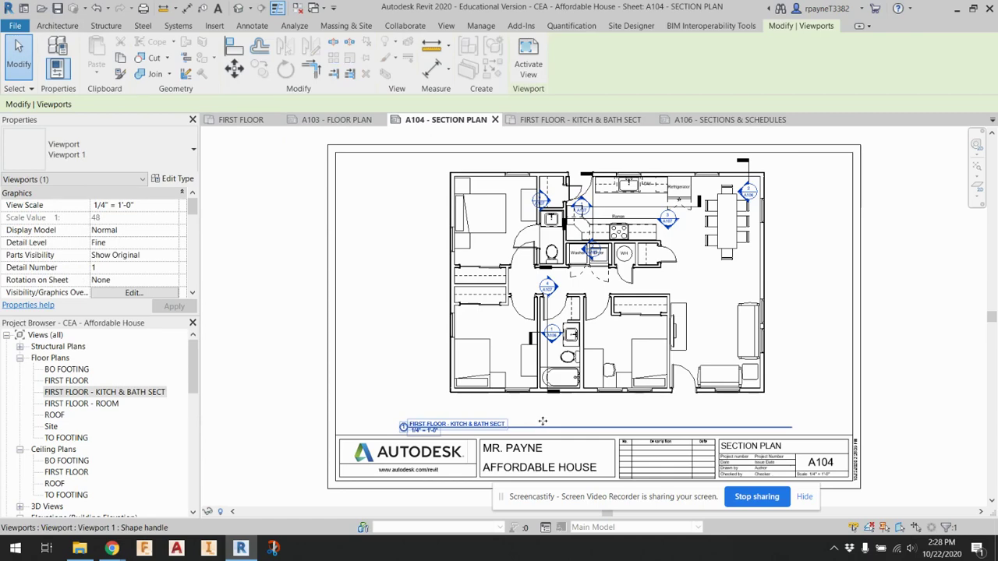
pyautogui.moveTo(542, 421); pyautogui.dragTo(545, 403)
pyautogui.click(536, 341)
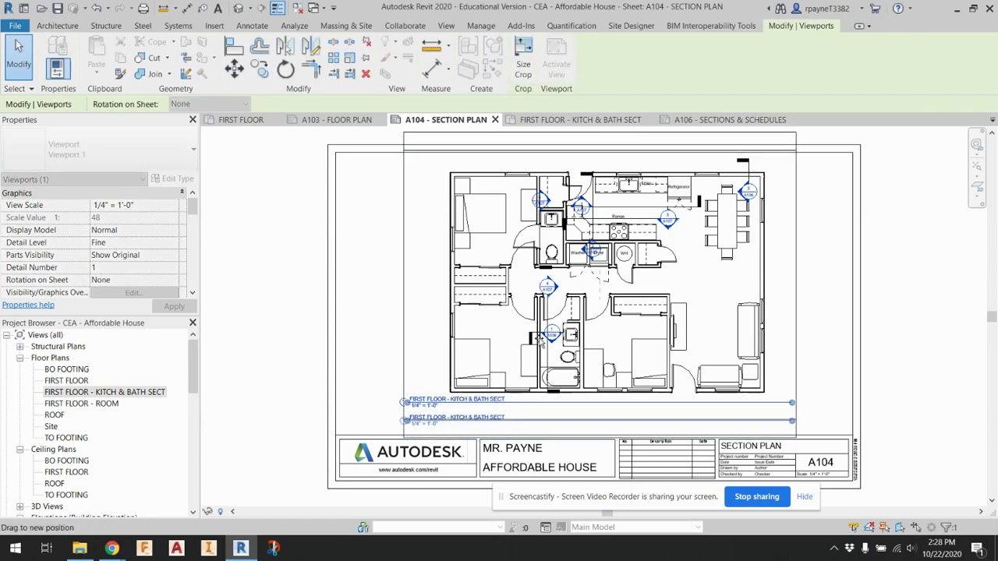
pyautogui.moveTo(538, 340); pyautogui.dragTo(537, 358)
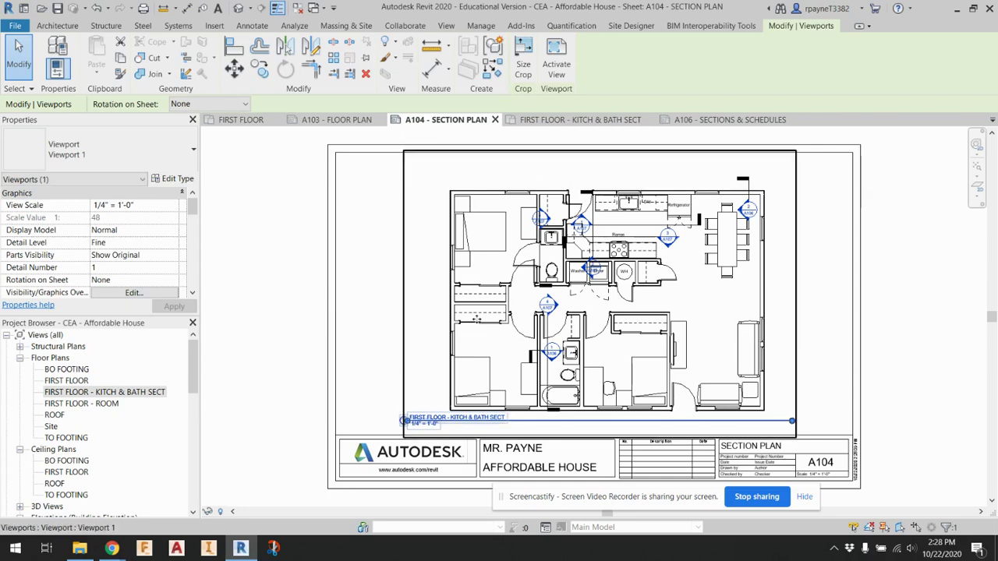
pyautogui.moveTo(476, 313); pyautogui.dragTo(475, 296)
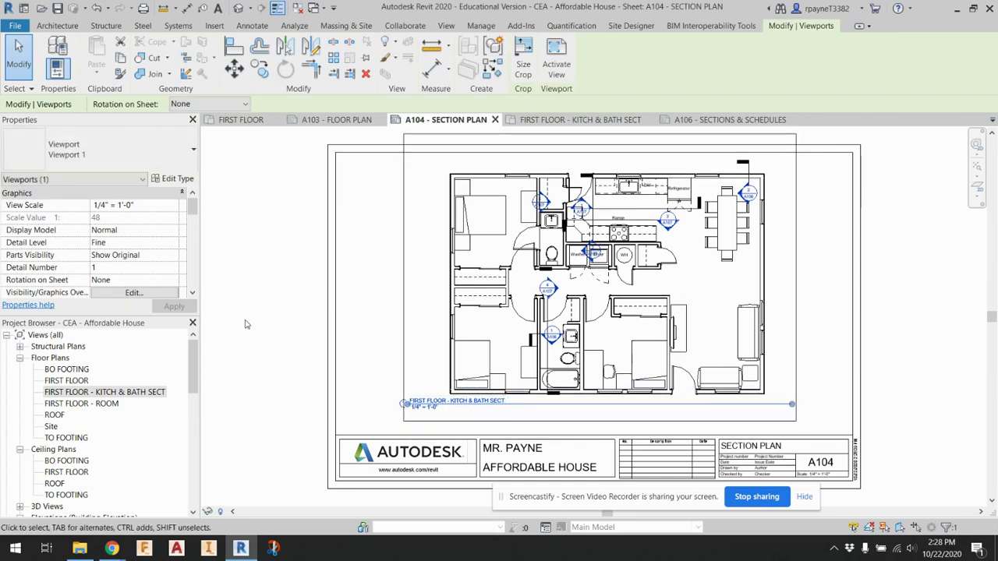
pyautogui.press('Escape')
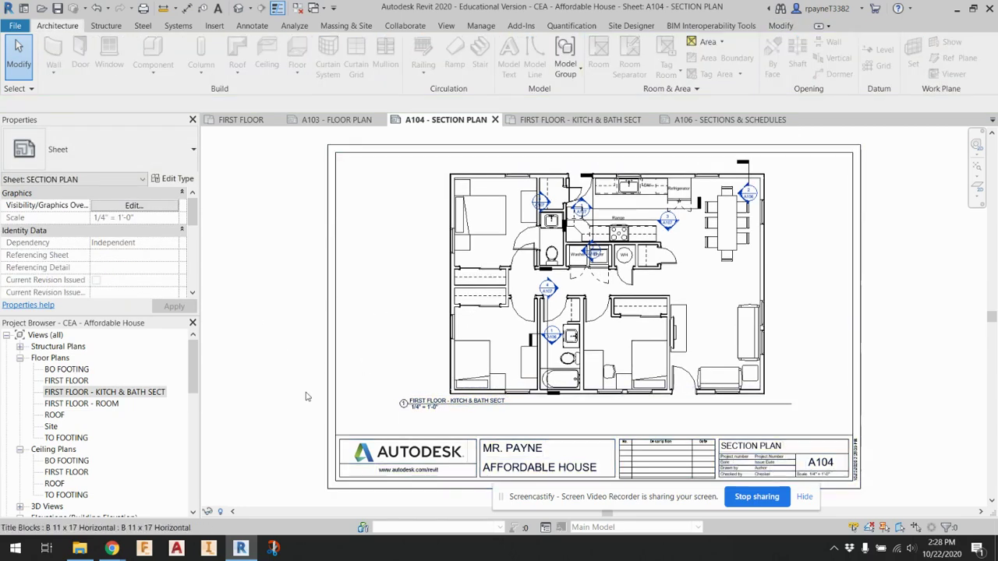
# Step: Open the FIRST FLOOR floor plan view
pyautogui.scroll(-4, 78, 460)
pyautogui.scroll(4, 85, 456)
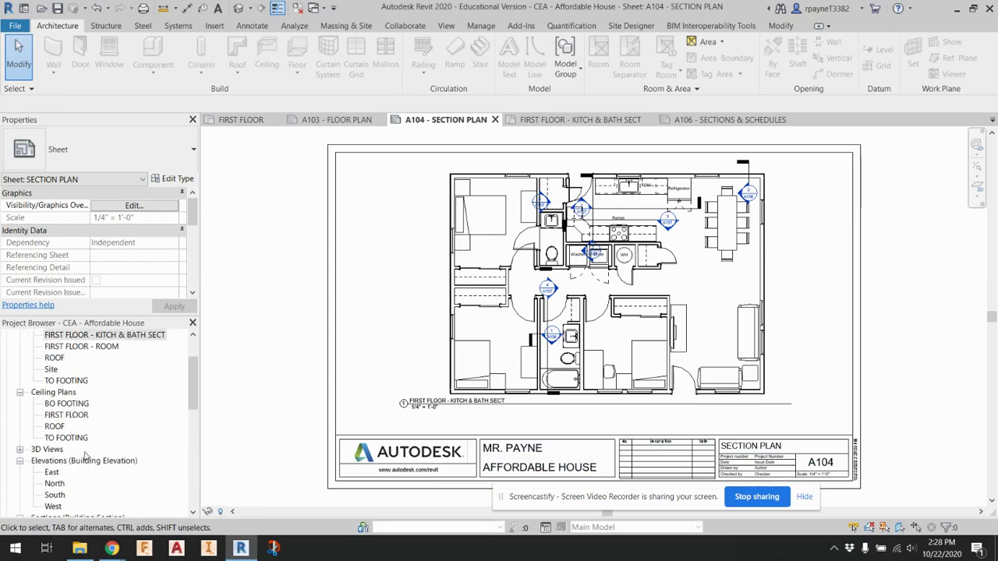
pyautogui.doubleClick(70, 381)
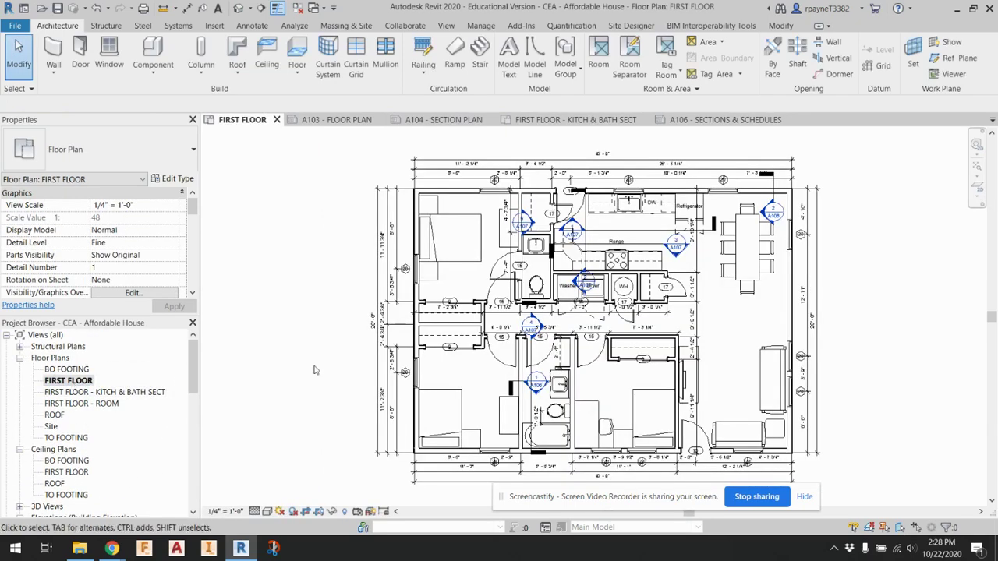
# Step: Hide the 2/A107 kitchen section marker as an individual element in the FIRST FLOOR view
pyautogui.scroll(4, 705, 218)
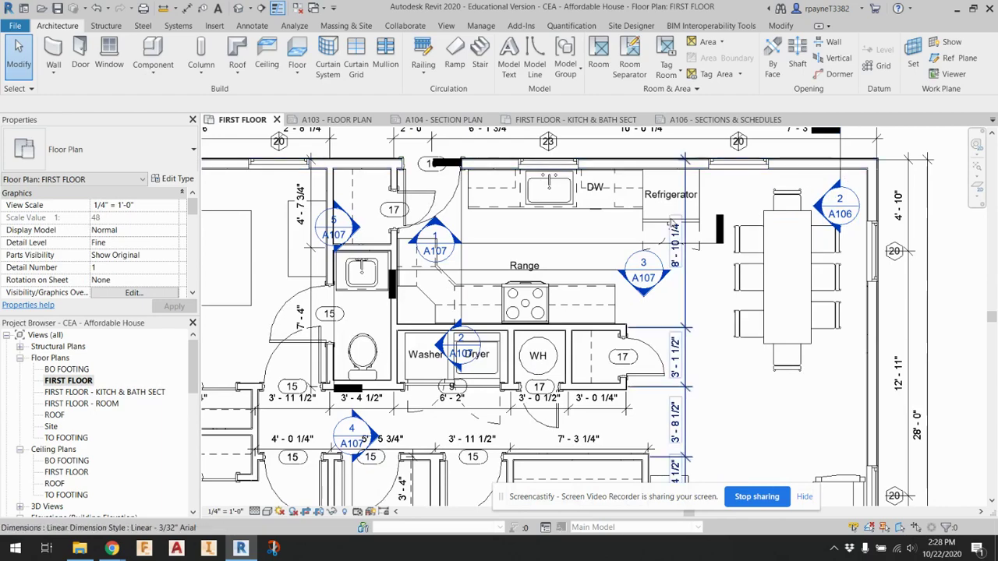
pyautogui.scroll(6, 644, 248)
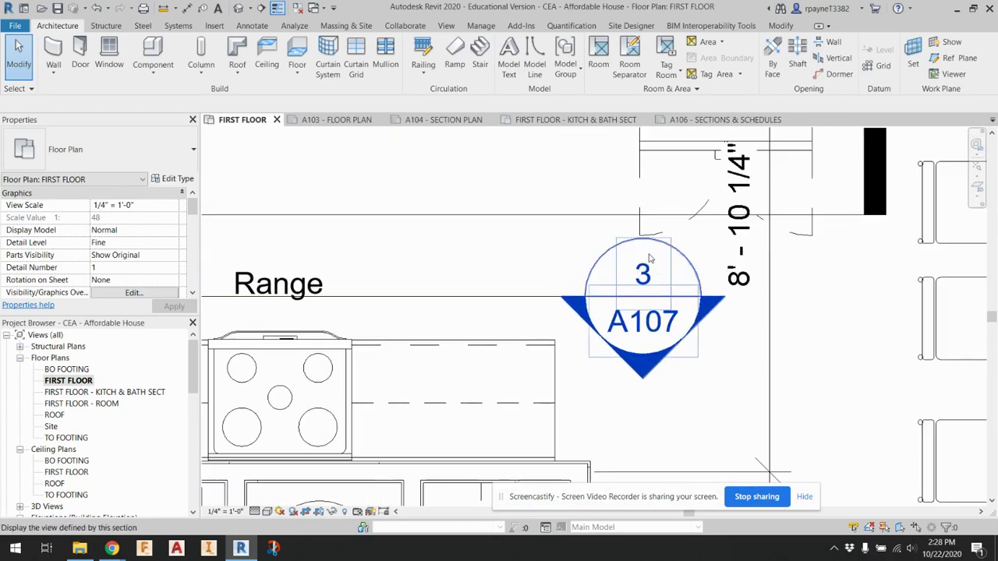
pyautogui.scroll(-4, 672, 328)
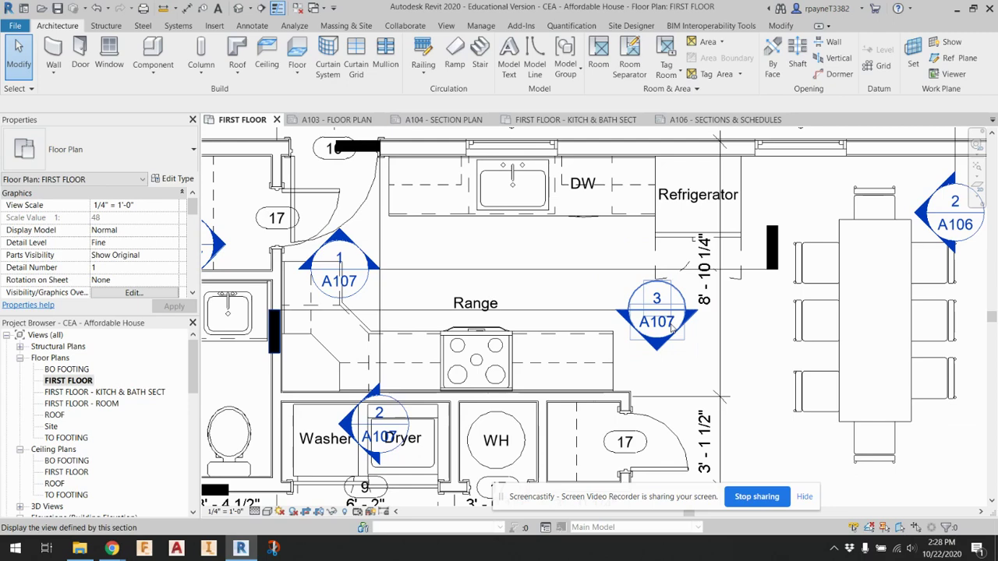
pyautogui.click(383, 259)
pyautogui.rightClick(383, 259)
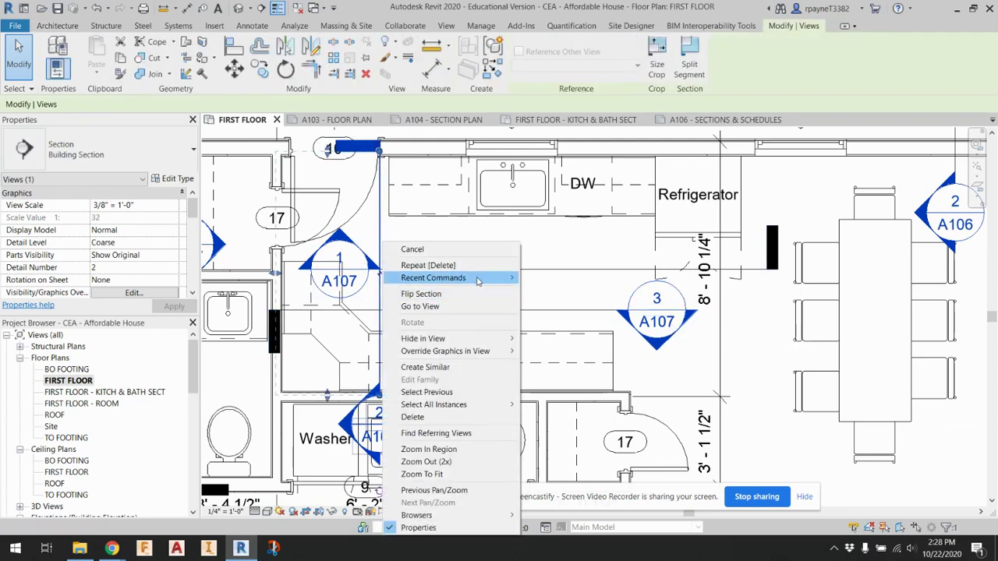
pyautogui.moveTo(499, 339)
pyautogui.click(547, 338)
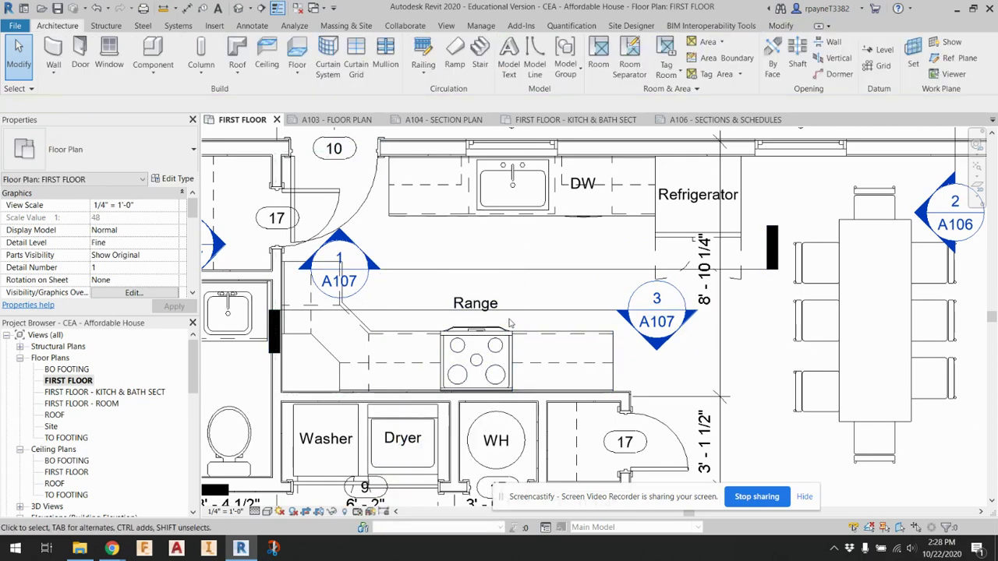
# Step: Hide the 3/A107 section marker that runs in front of the range in the FIRST FLOOR view
pyautogui.click(515, 313)
pyautogui.rightClick(515, 313)
pyautogui.moveTo(593, 112)
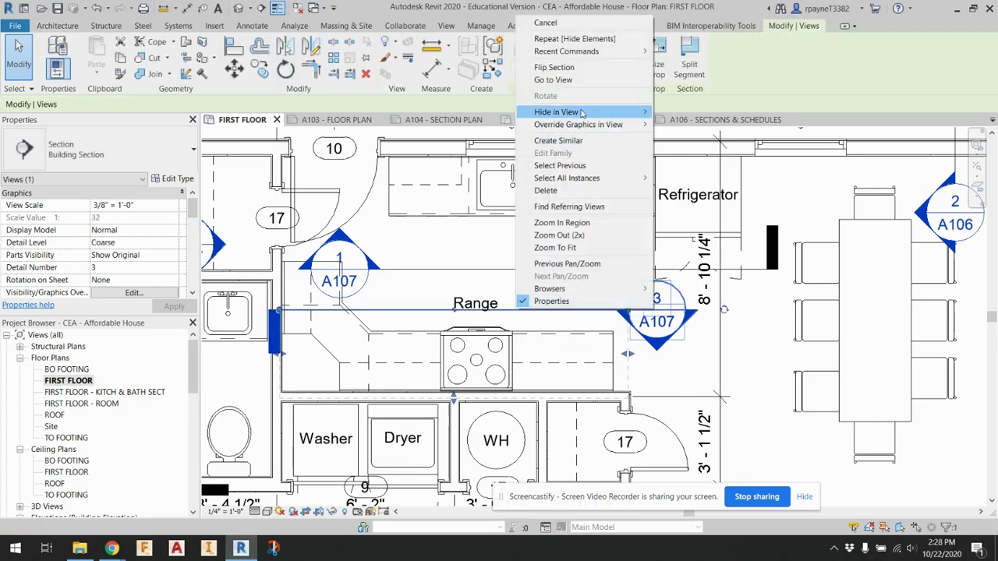
pyautogui.click(680, 114)
# Step: Hide the 1/A107 section marker that crosses the kitchen in the FIRST FLOOR view
pyautogui.scroll(-2, 390, 265)
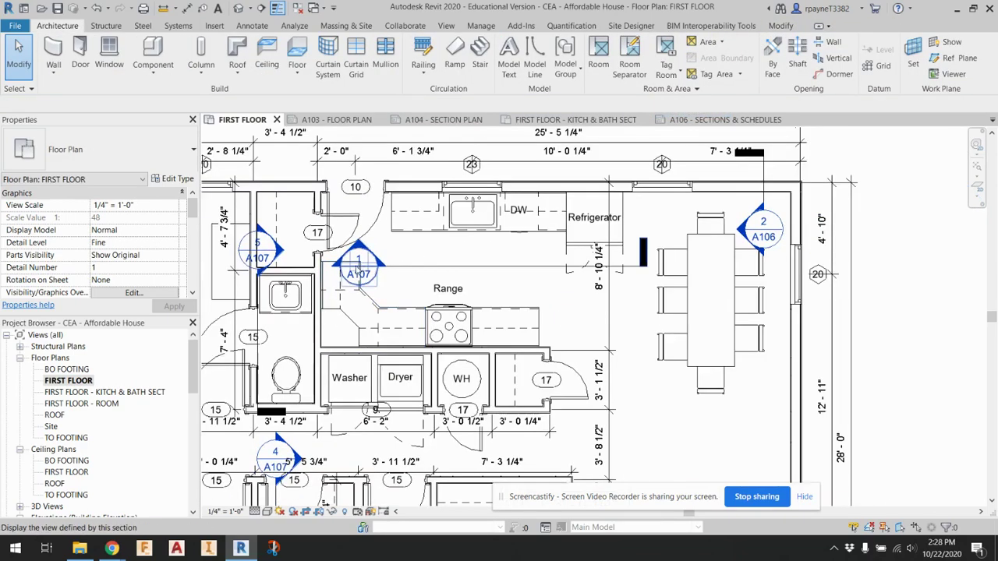
pyautogui.scroll(2, 358, 265)
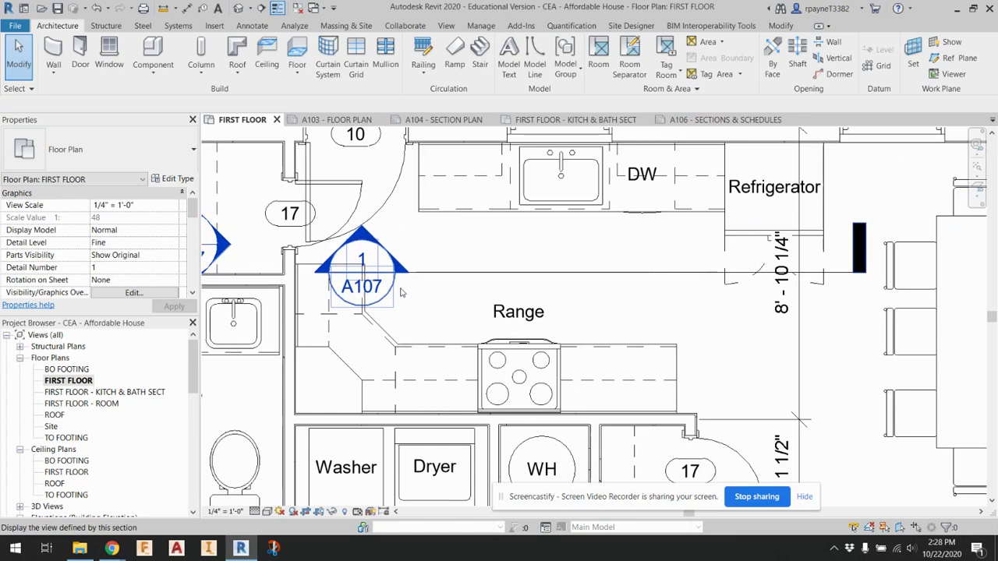
pyautogui.scroll(-2, 402, 292)
pyautogui.click(427, 277)
pyautogui.rightClick(427, 277)
pyautogui.press('Escape')
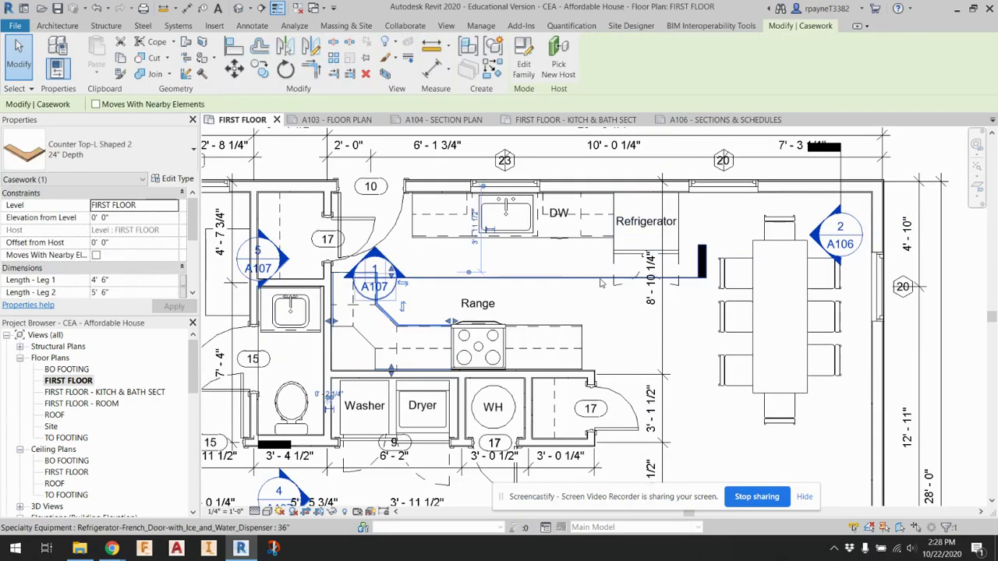
pyautogui.click(600, 282)
pyautogui.rightClick(600, 282)
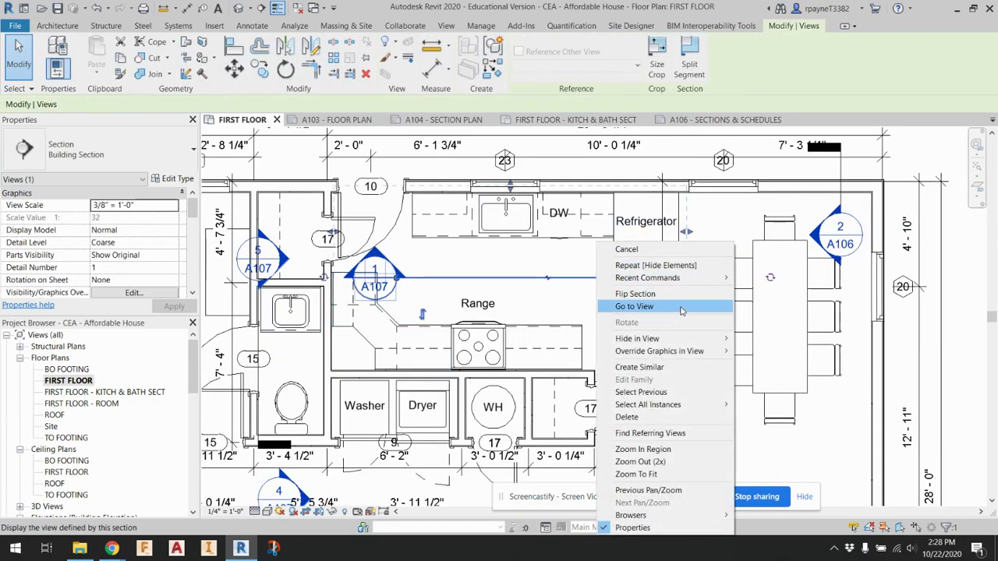
pyautogui.moveTo(691, 339)
pyautogui.click(754, 338)
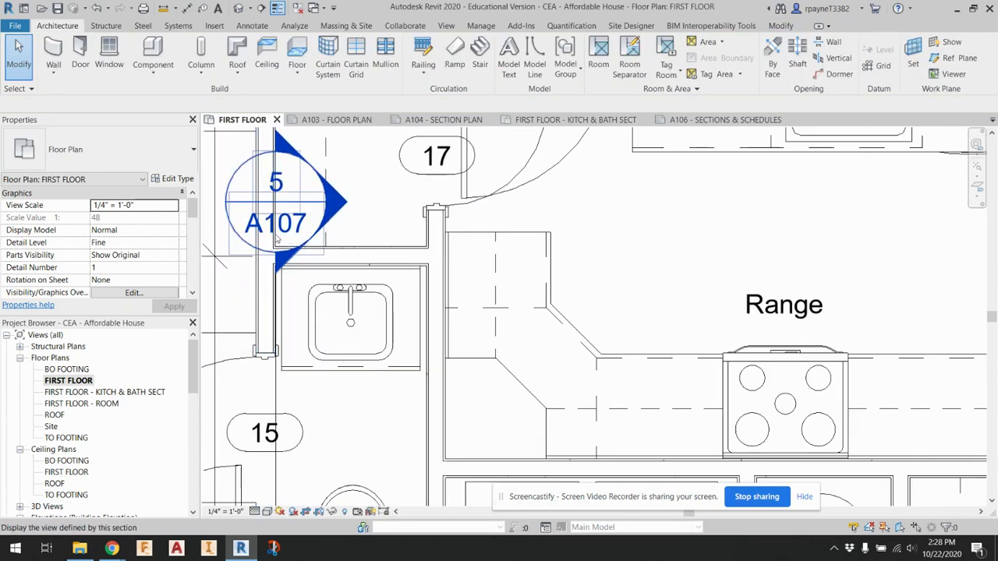
# Step: Hide the 5/A107 section line that runs along the small bathroom's wall in the FIRST FLOOR view
pyautogui.scroll(-5, 237, 206)
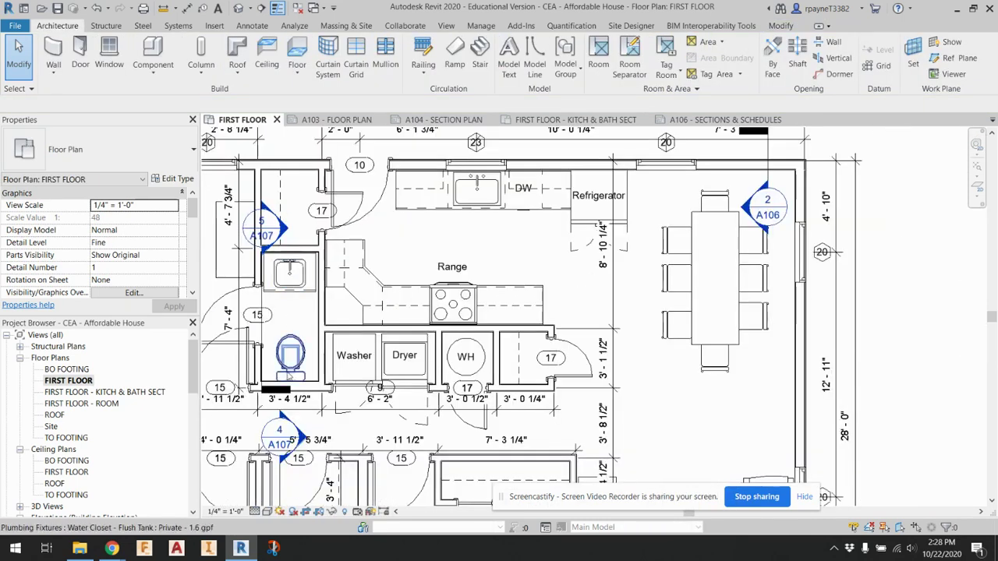
pyautogui.scroll(6, 274, 392)
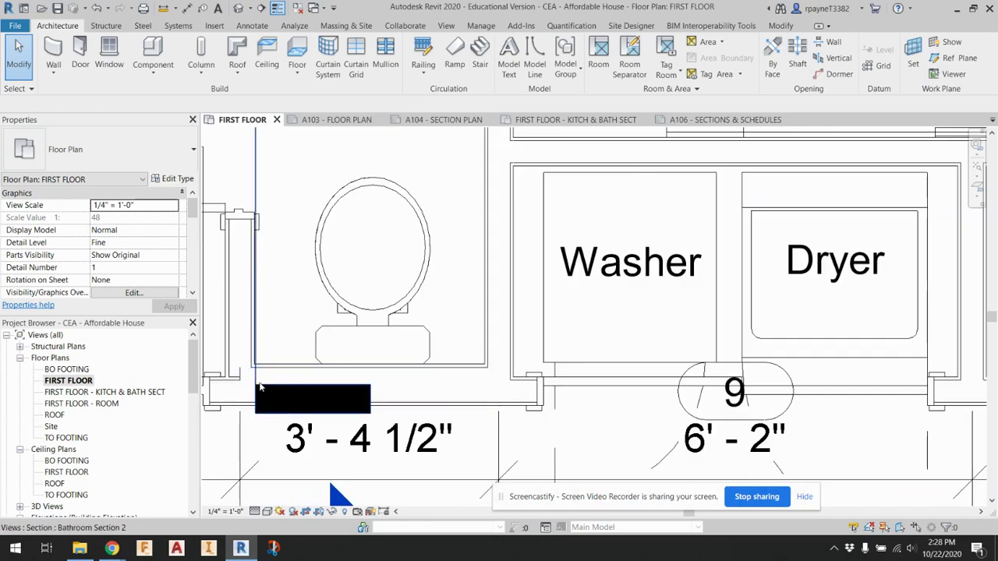
pyautogui.click(257, 384)
pyautogui.rightClick(258, 382)
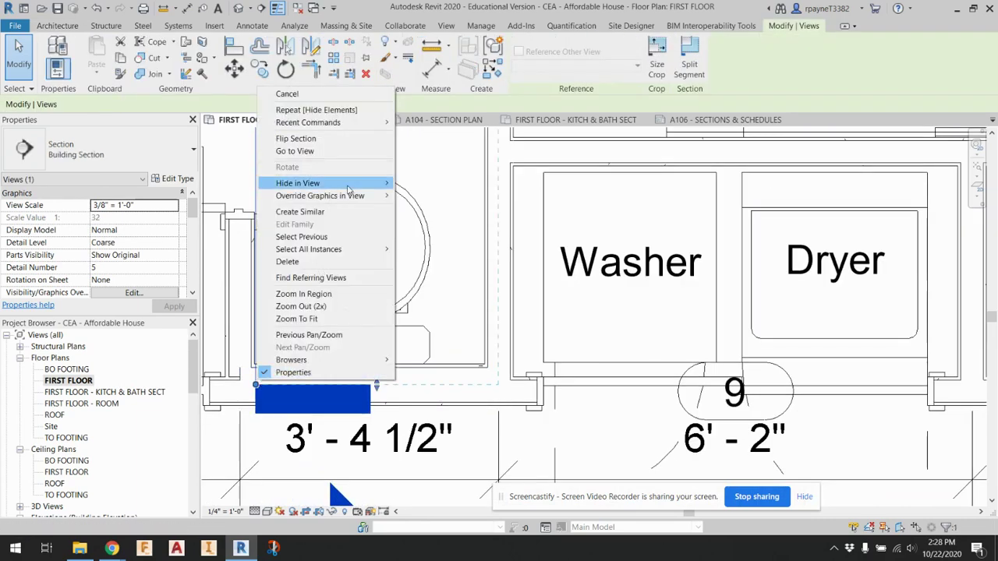
pyautogui.moveTo(386, 183)
pyautogui.click(425, 183)
# Step: Hide the 4/A107 section marker in the hallway in the FIRST FLOOR view
pyautogui.scroll(-5, 484, 448)
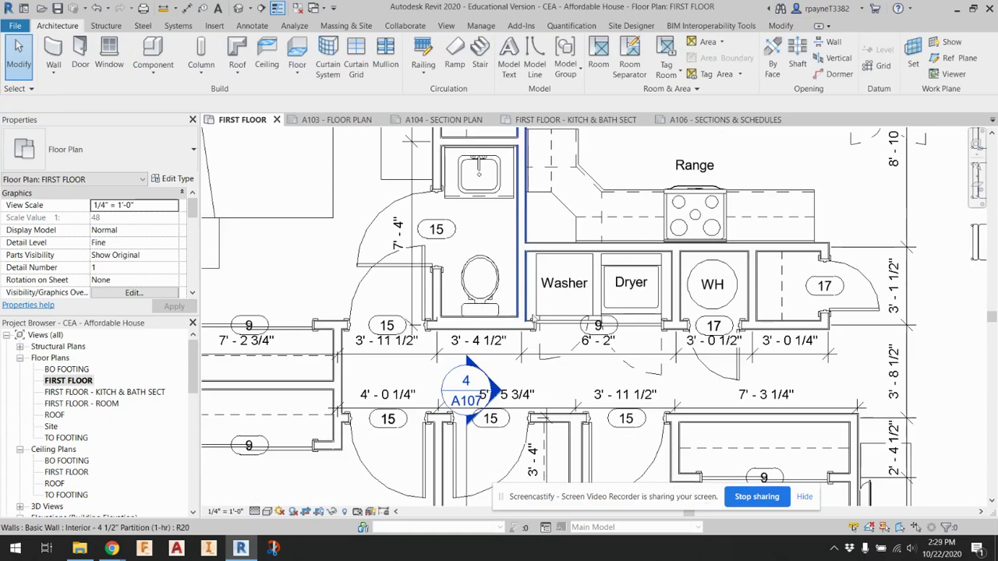
pyautogui.click(463, 460)
pyautogui.rightClick(466, 460)
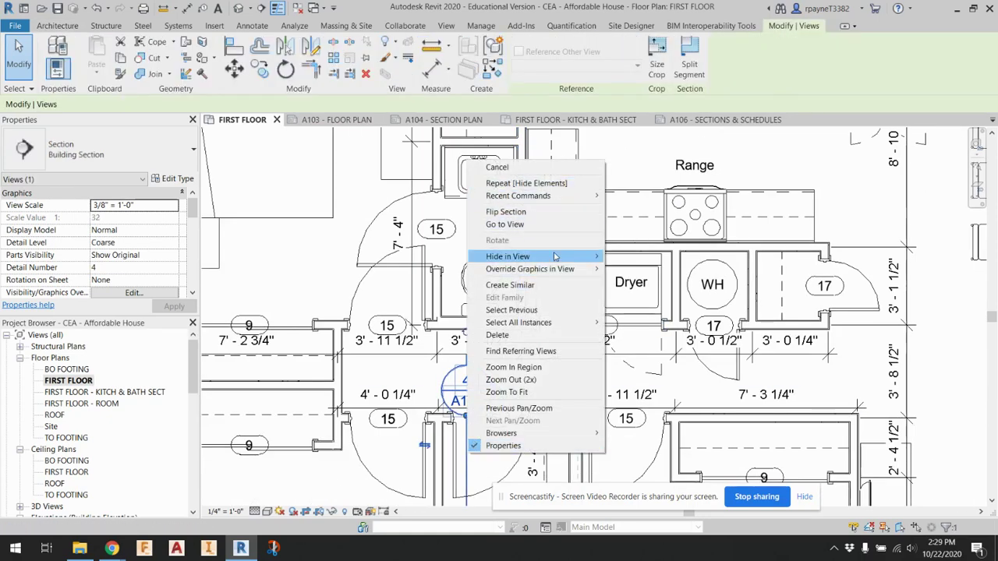
pyautogui.click(609, 256)
# Step: Shorten the 2/A106 section line near the dining table so its tail clears the 7' - 3 1/4" dimension text
pyautogui.scroll(-4, 514, 343)
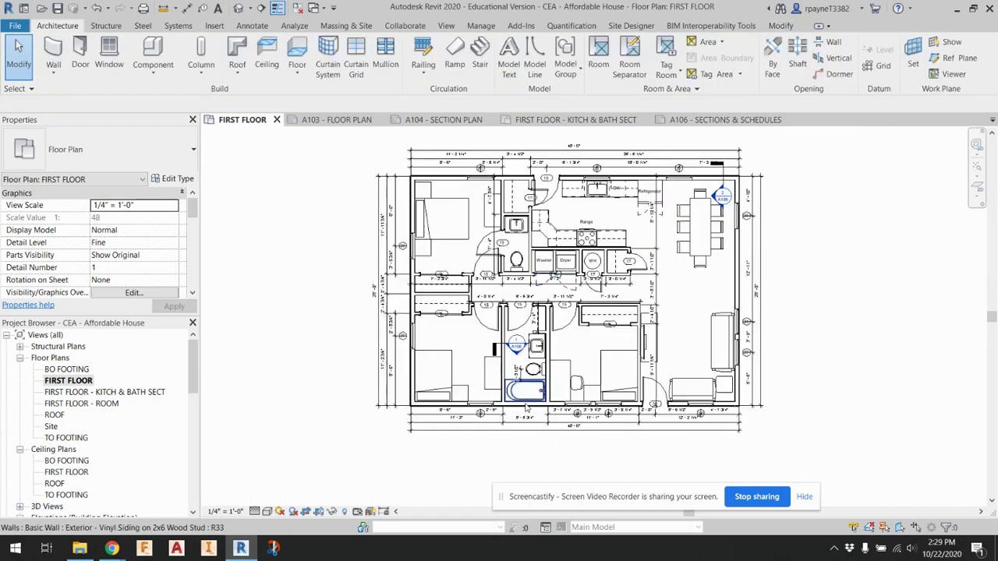
pyautogui.scroll(5, 515, 343)
pyautogui.scroll(-4, 631, 354)
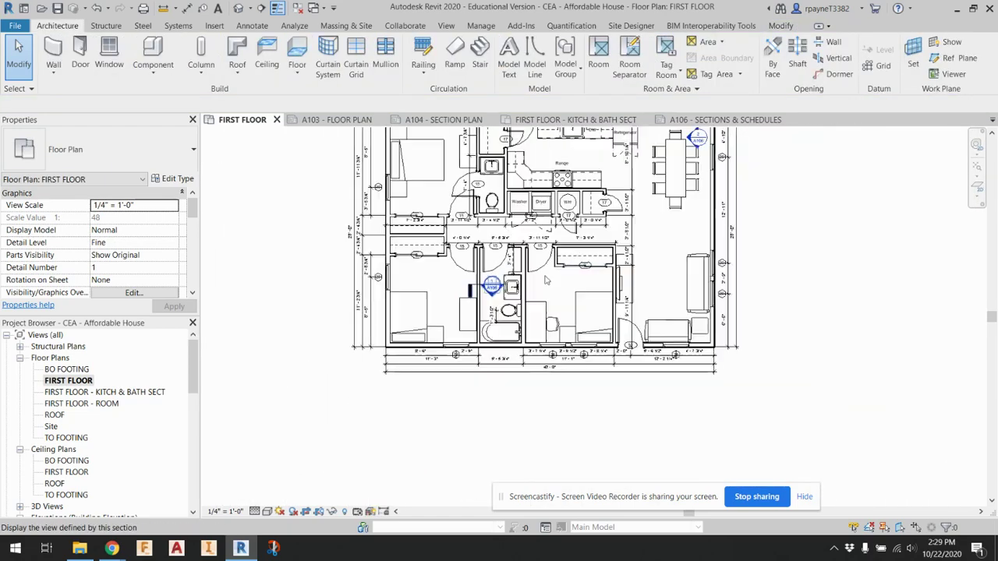
pyautogui.scroll(3, 648, 230)
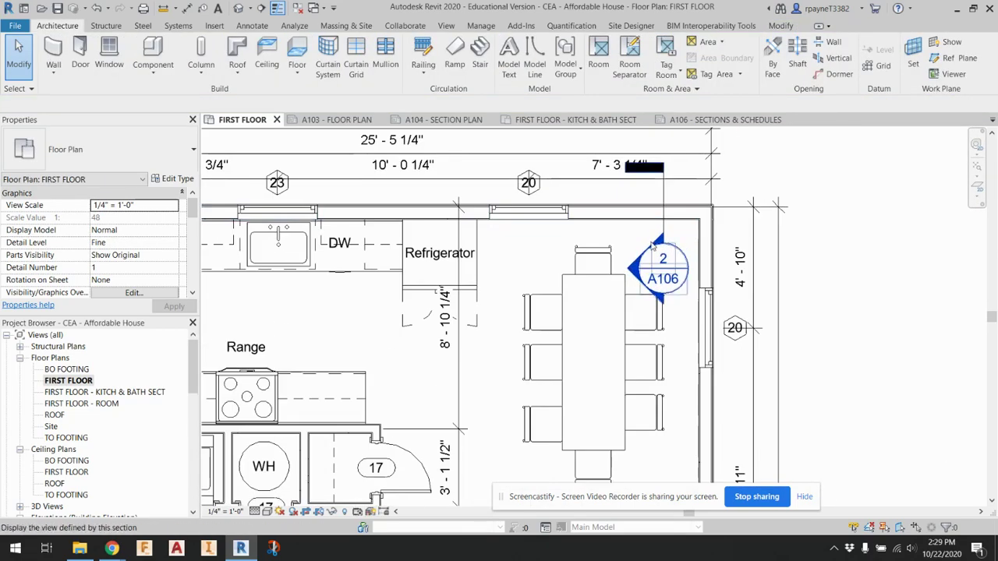
pyautogui.scroll(-1, 654, 240)
pyautogui.scroll(-3, 652, 230)
pyautogui.scroll(5, 646, 207)
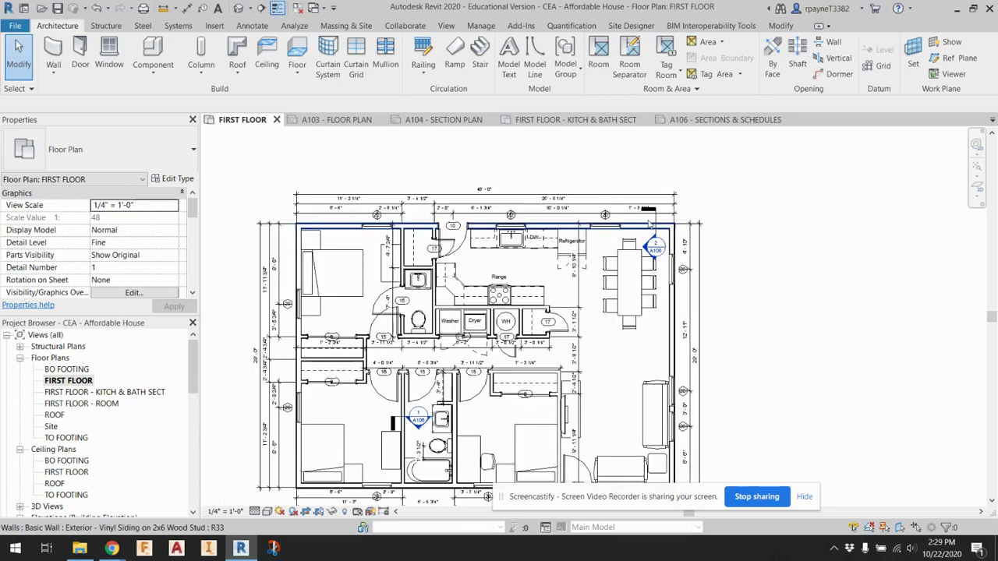
pyautogui.scroll(2, 646, 208)
pyautogui.click(699, 277)
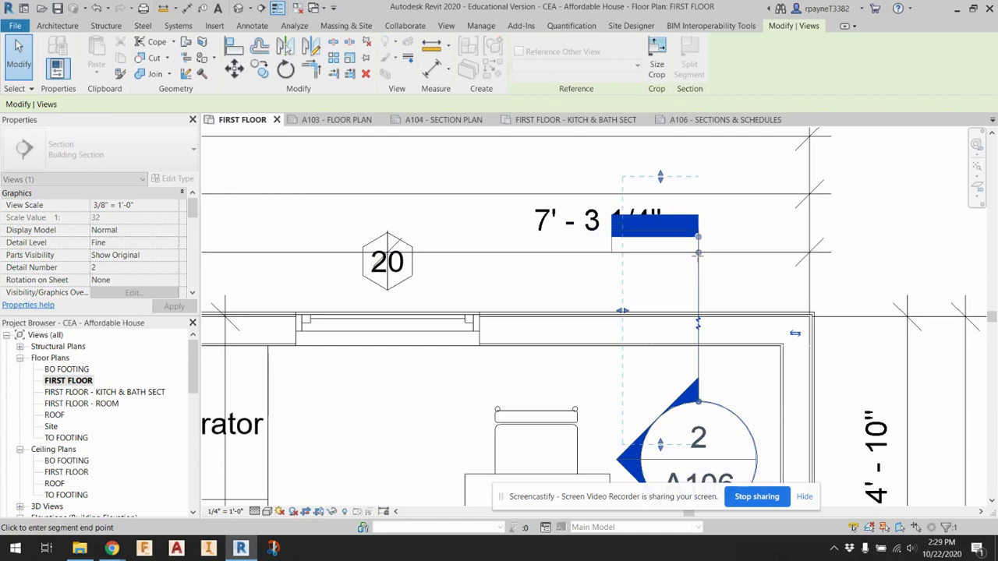
pyautogui.click(697, 278)
pyautogui.scroll(-2, 699, 318)
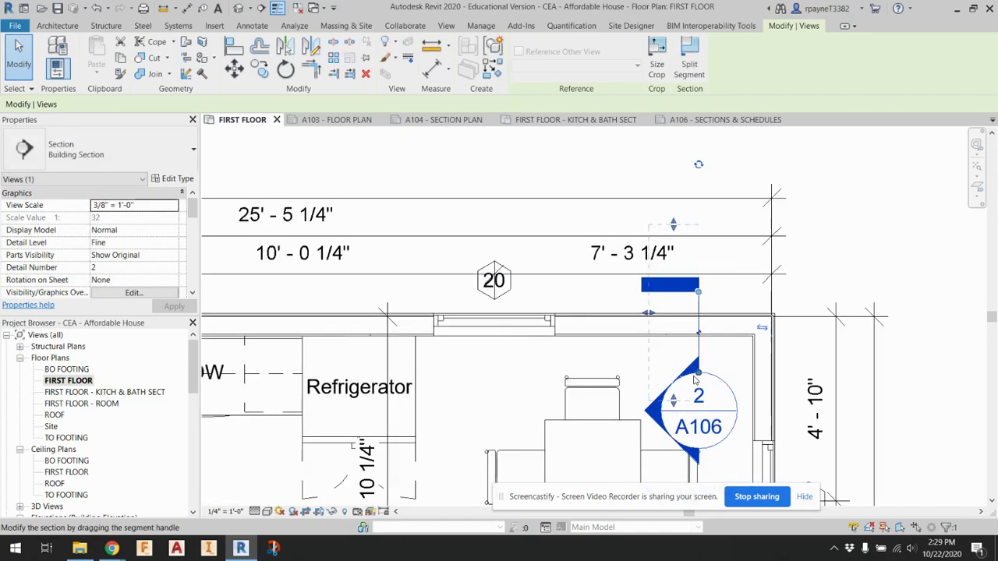
pyautogui.scroll(-4, 577, 265)
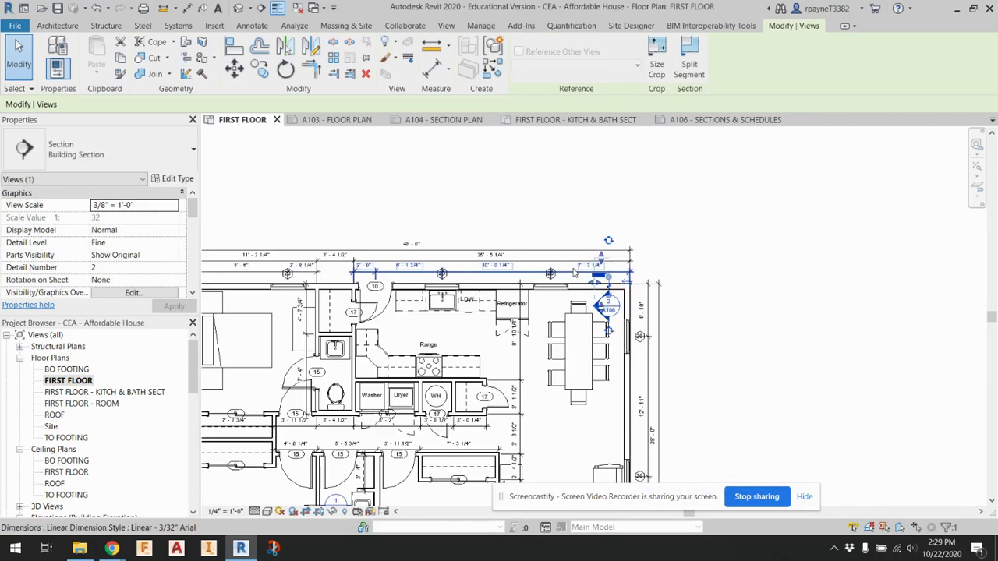
pyautogui.click(597, 203)
pyautogui.scroll(-2, 667, 265)
# Step: Review sheets A103 - FLOOR PLAN and A104 - SECTION PLAN, and open sheet A105 - ELEVATIONS
pyautogui.scroll(5, 425, 437)
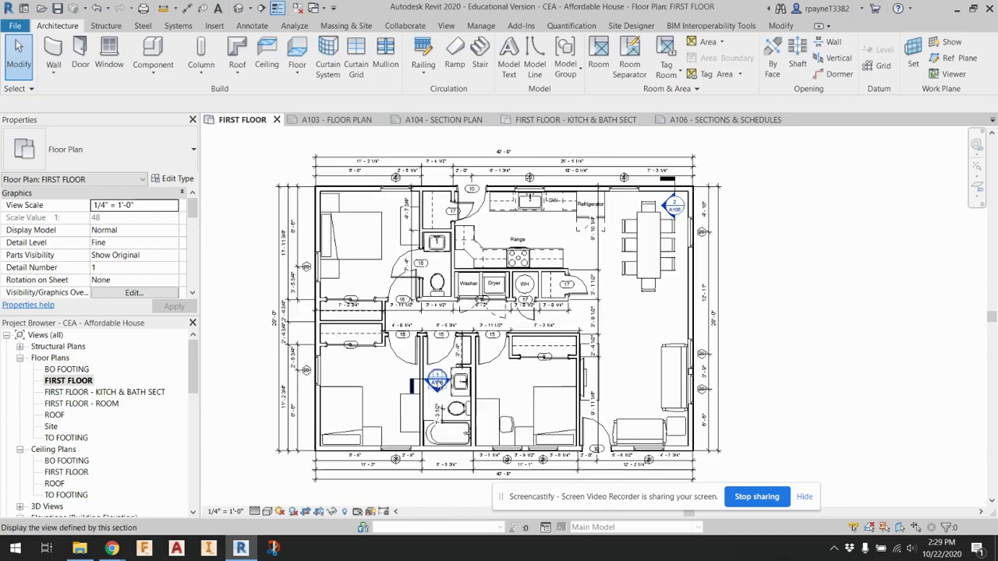
pyautogui.scroll(-5, 447, 337)
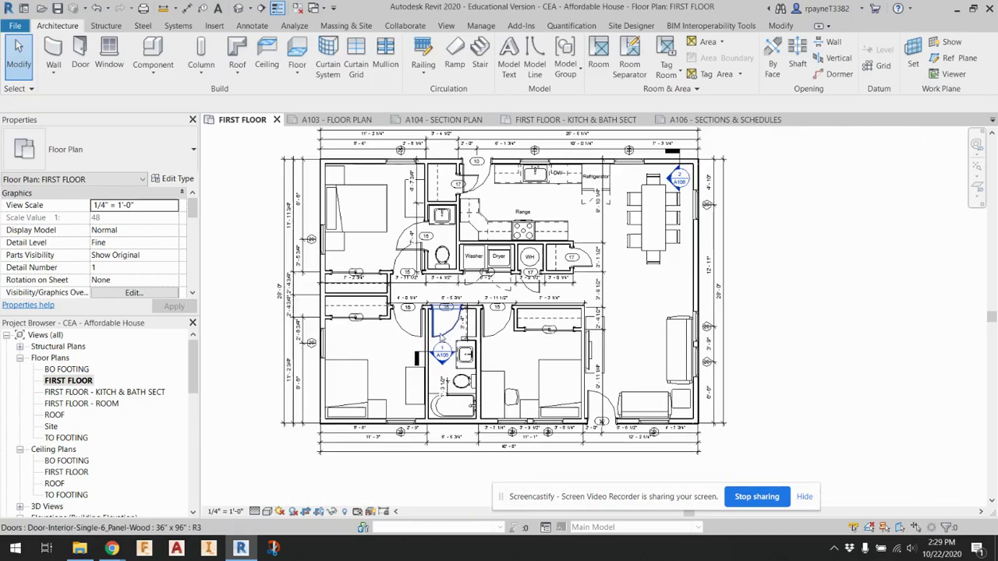
pyautogui.scroll(-6, 109, 419)
pyautogui.scroll(-5, 109, 419)
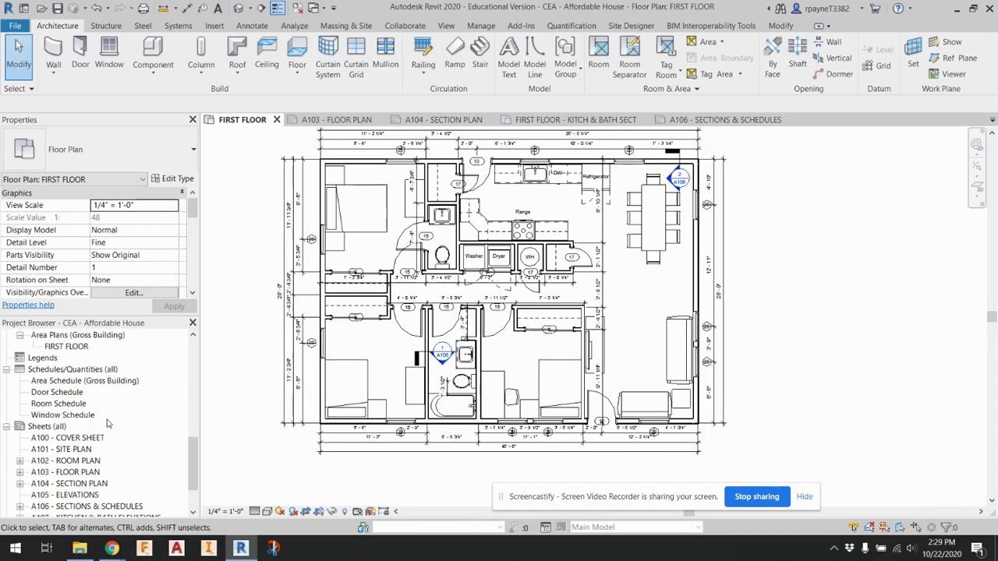
pyautogui.doubleClick(96, 427)
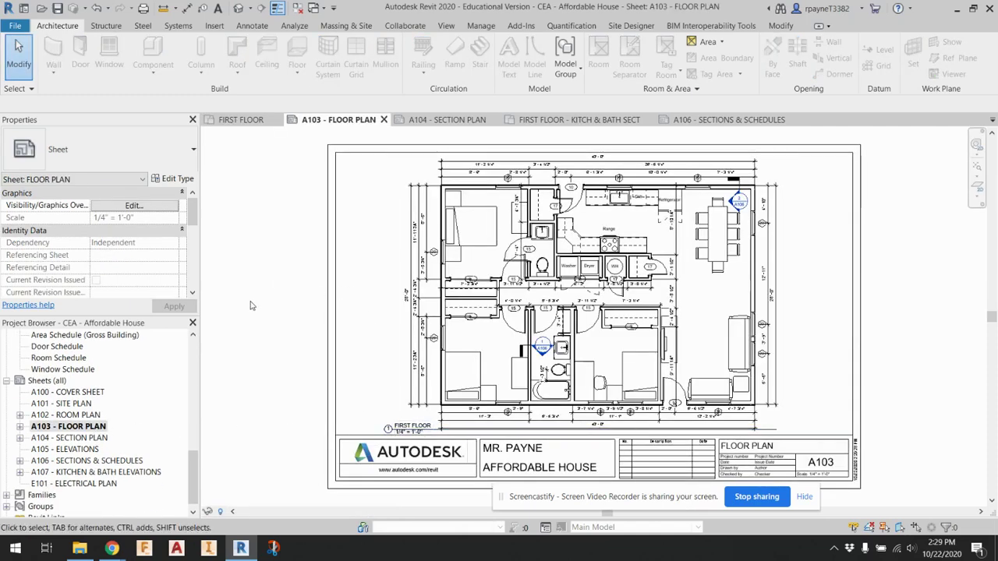
pyautogui.doubleClick(95, 438)
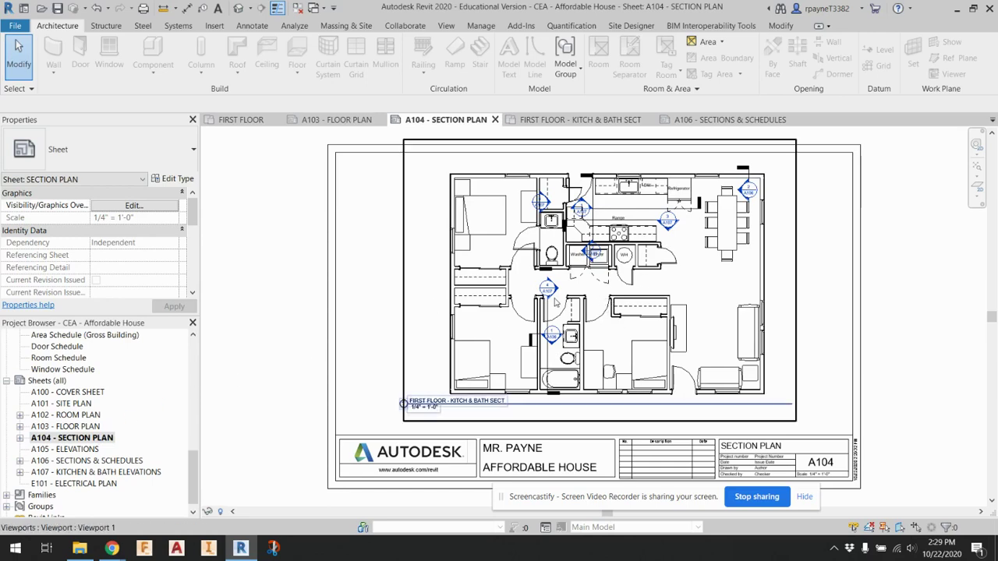
pyautogui.doubleClick(76, 450)
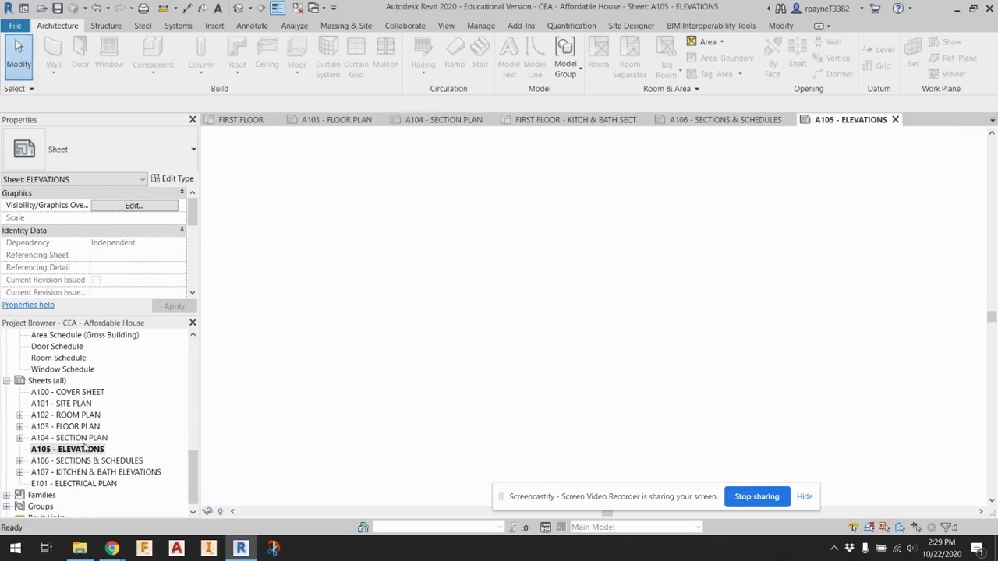
# Step: Try out the East elevation's placement on sheet A105 and delete the trial viewport
pyautogui.scroll(10, 120, 410)
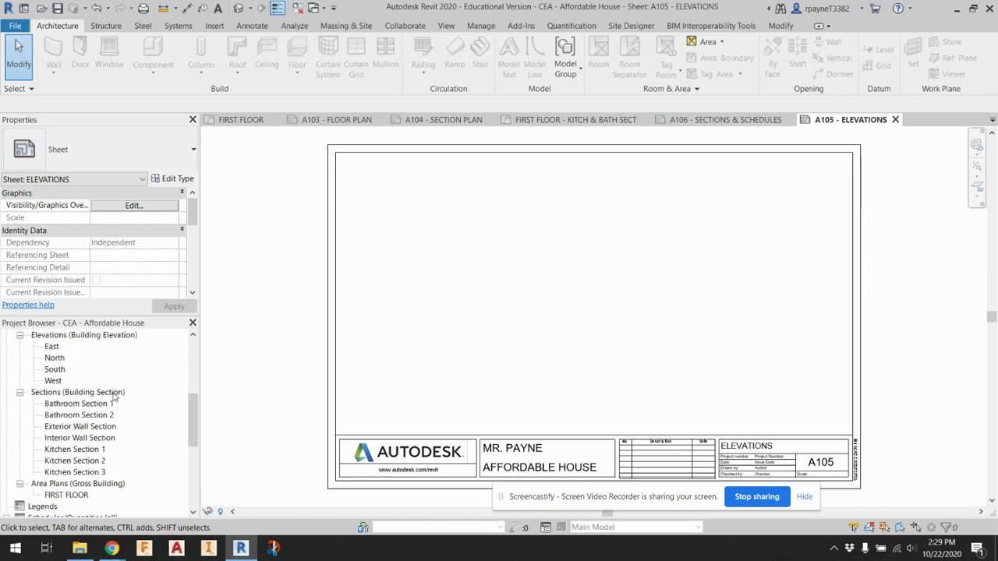
pyautogui.scroll(-3, 106, 379)
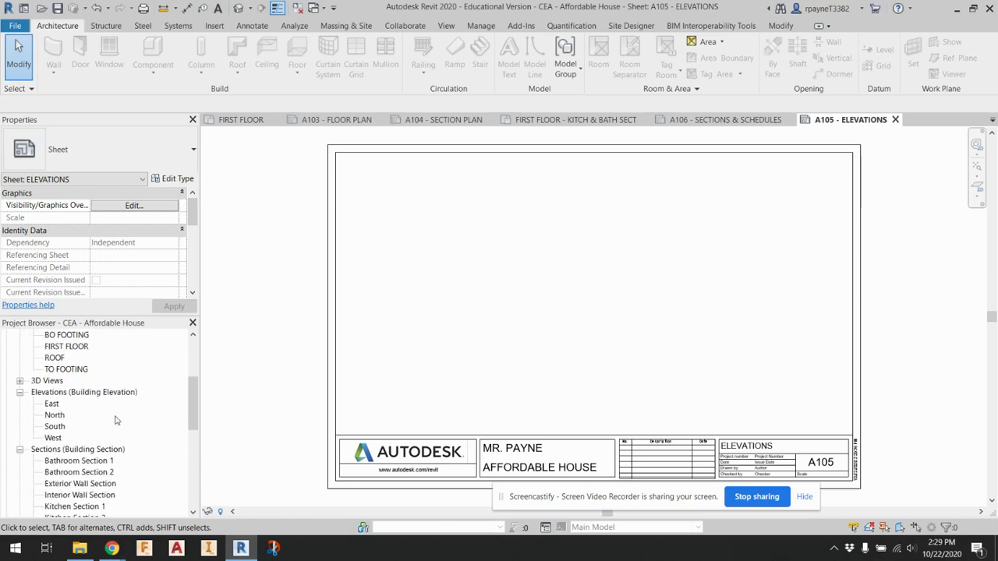
pyautogui.click(51, 404)
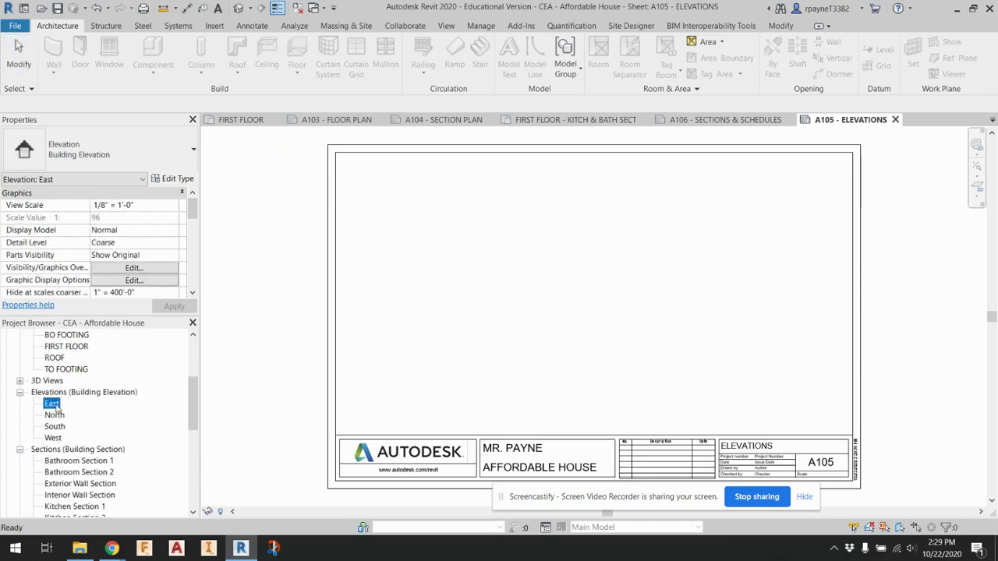
pyautogui.moveTo(371, 318); pyautogui.dragTo(417, 285)
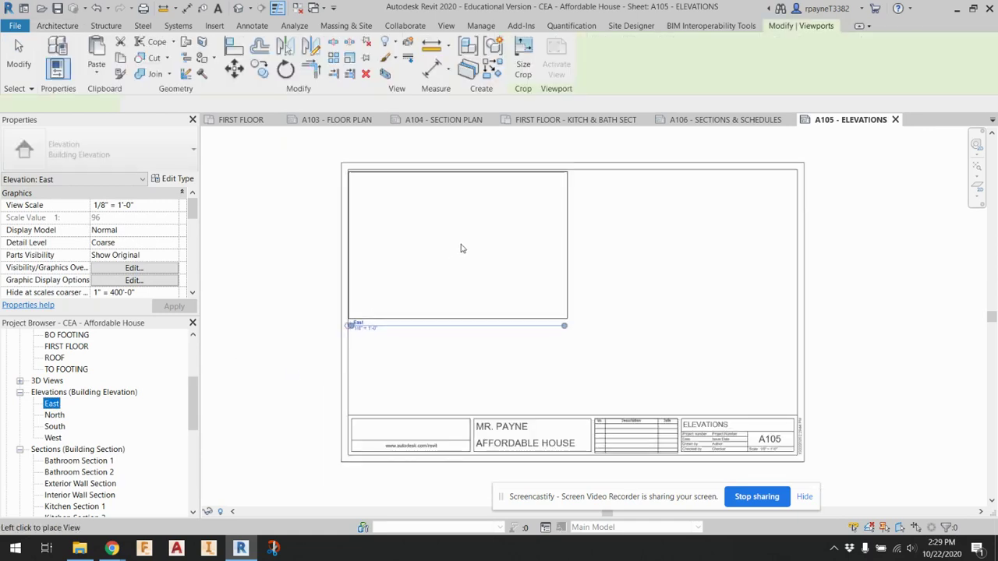
pyautogui.click(468, 254)
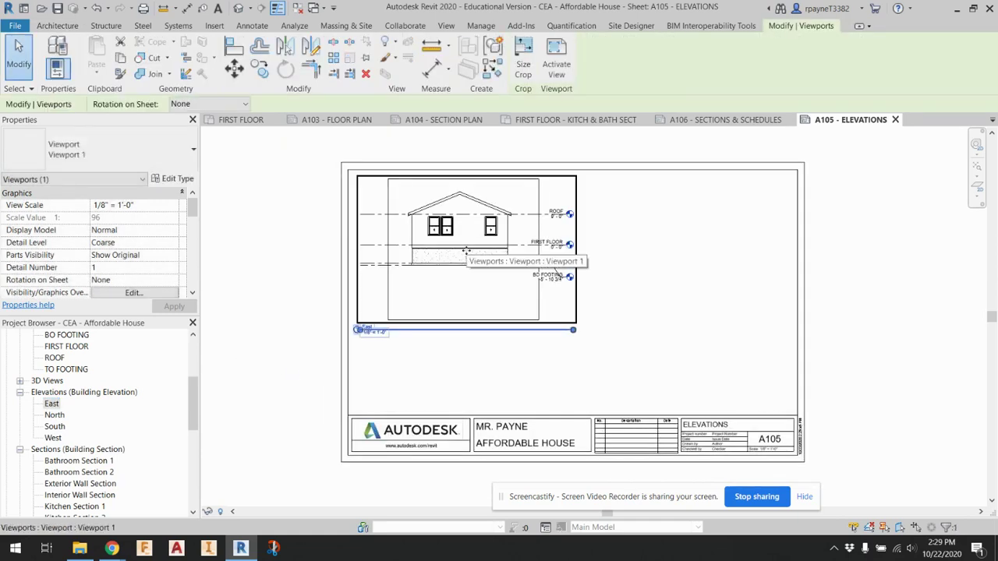
pyautogui.press('Delete')
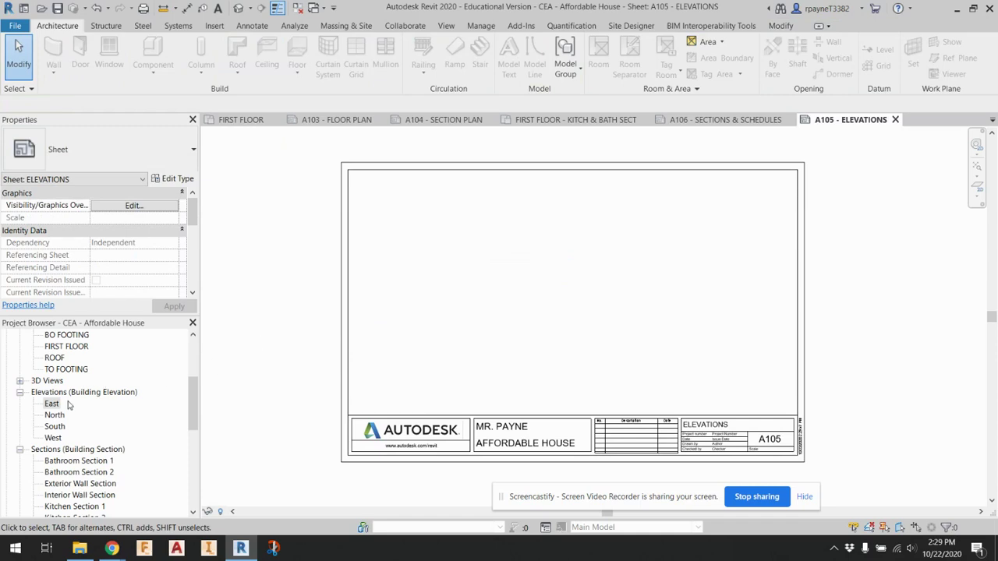
# Step: Open the East elevation and tighten all four sides of its crop region around the house
pyautogui.doubleClick(52, 404)
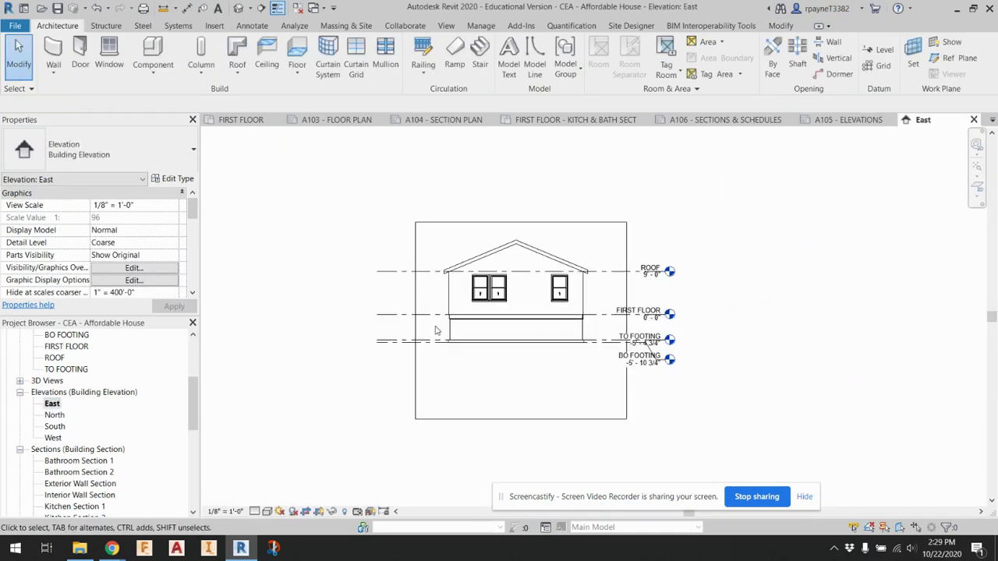
pyautogui.click(484, 419)
pyautogui.moveTo(520, 420); pyautogui.dragTo(516, 351)
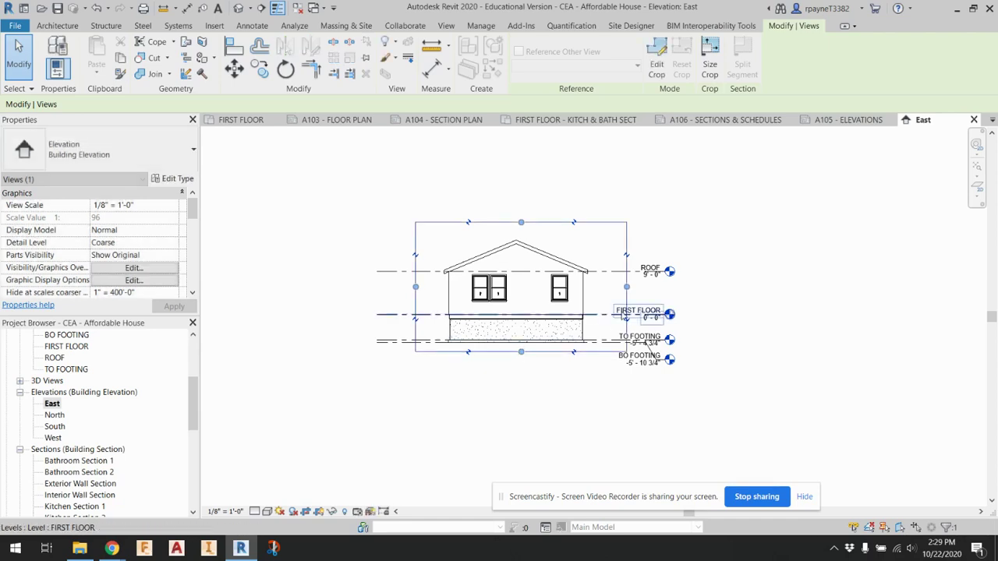
pyautogui.moveTo(628, 289); pyautogui.dragTo(604, 288)
pyautogui.moveTo(415, 287); pyautogui.dragTo(435, 287)
pyautogui.moveTo(520, 223); pyautogui.dragTo(521, 227)
pyautogui.click(527, 211)
# Step: Set the East elevation's detail level to Fine
pyautogui.click(254, 512)
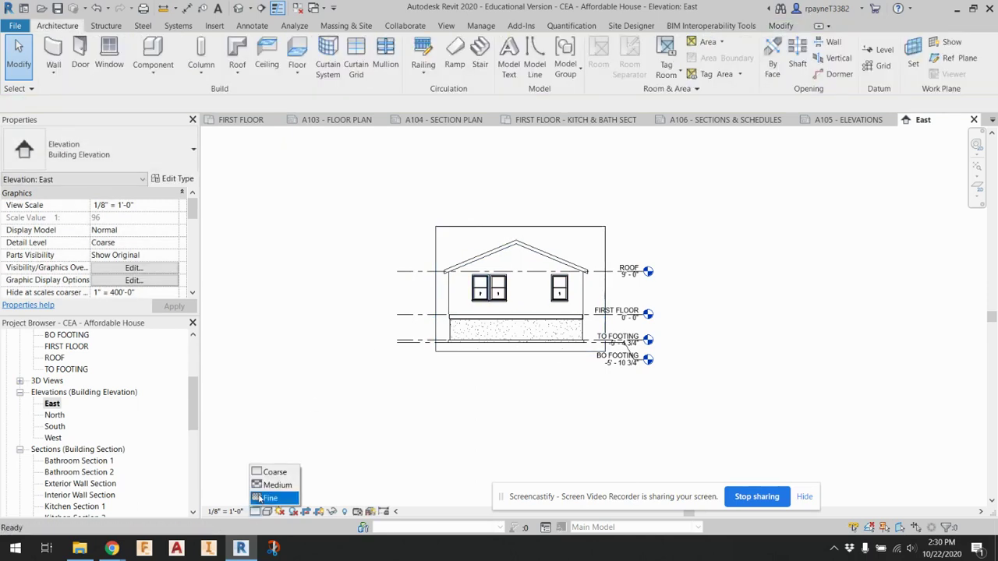
pyautogui.scroll(5, 505, 282)
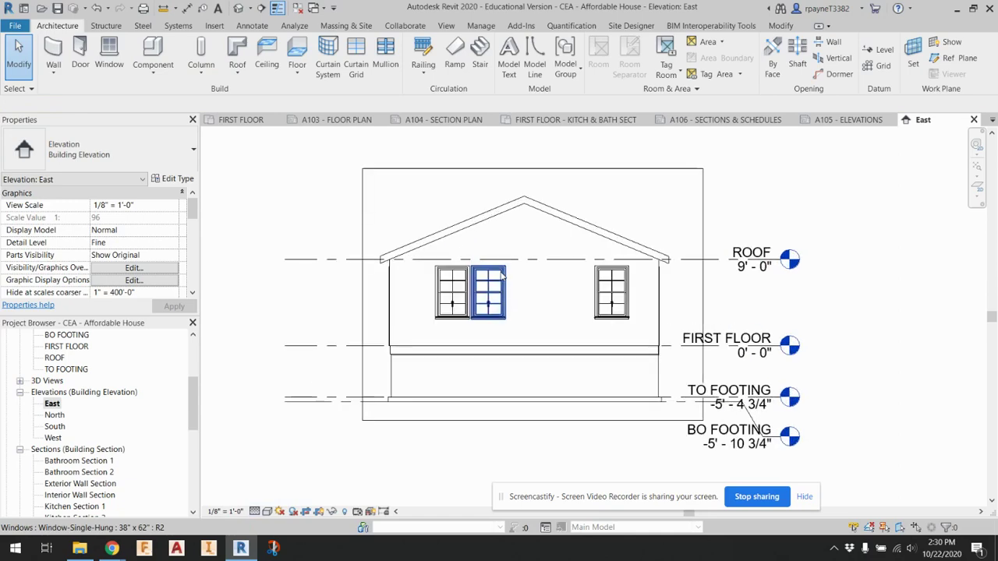
pyautogui.scroll(-2, 320, 252)
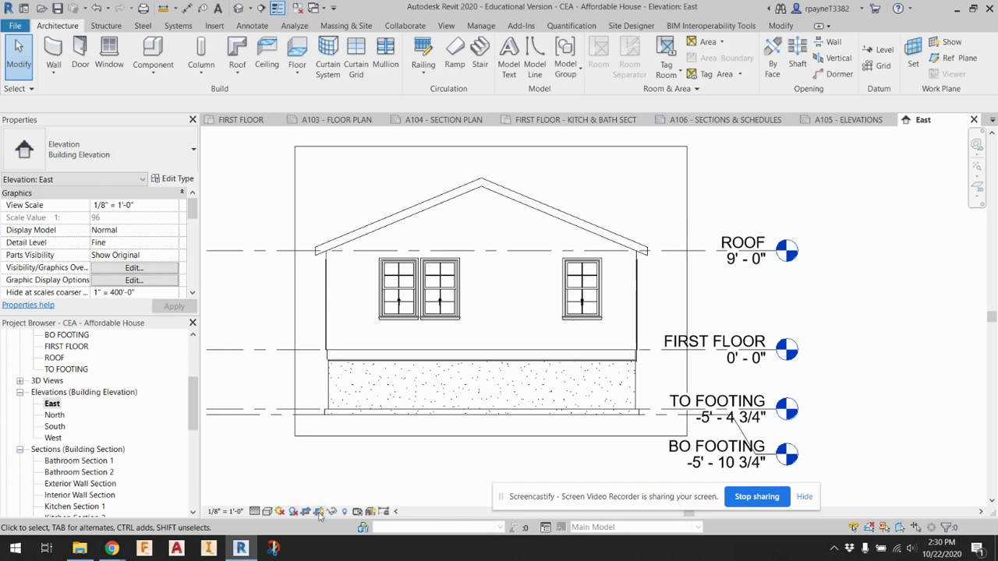
# Step: Show the crop region in the North elevation and pull both of its side edges in close to the house
pyautogui.doubleClick(55, 414)
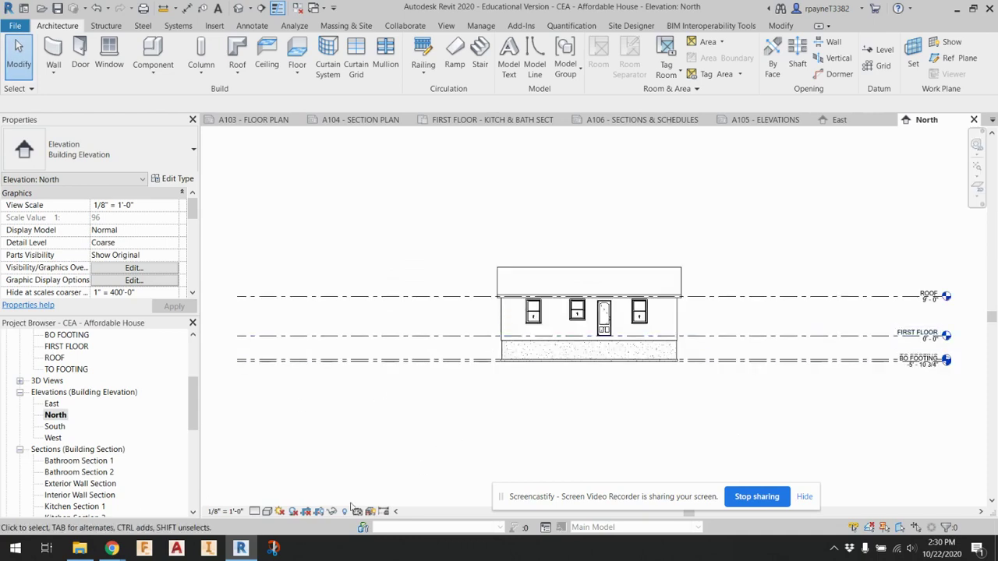
pyautogui.click(324, 510)
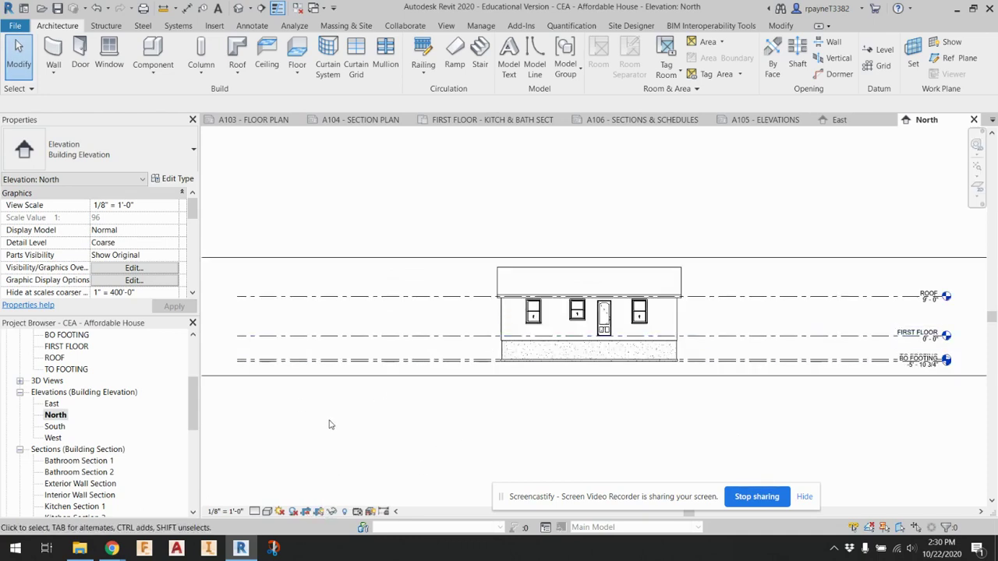
pyautogui.scroll(-2, 329, 425)
pyautogui.click(222, 343)
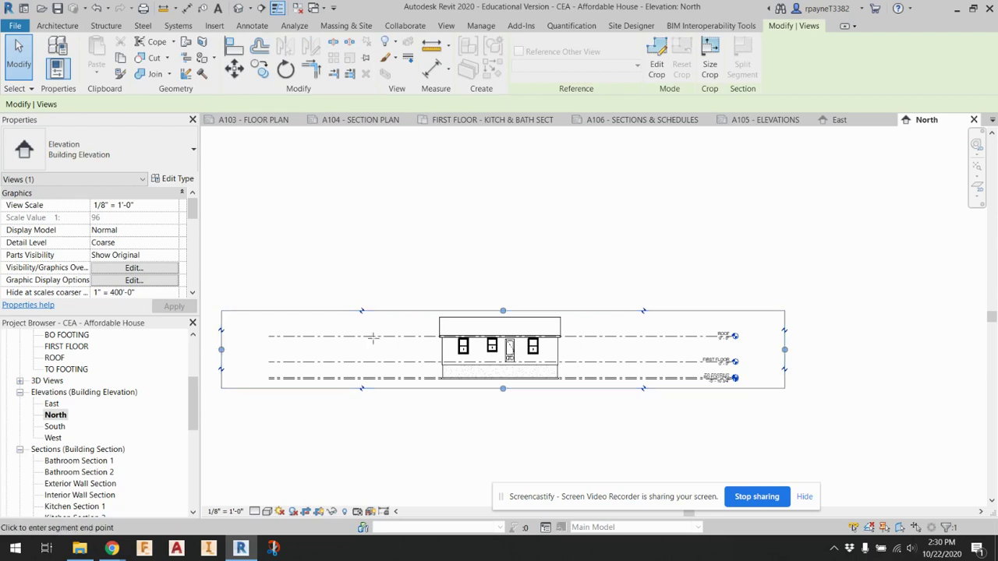
pyautogui.moveTo(221, 349); pyautogui.dragTo(428, 349)
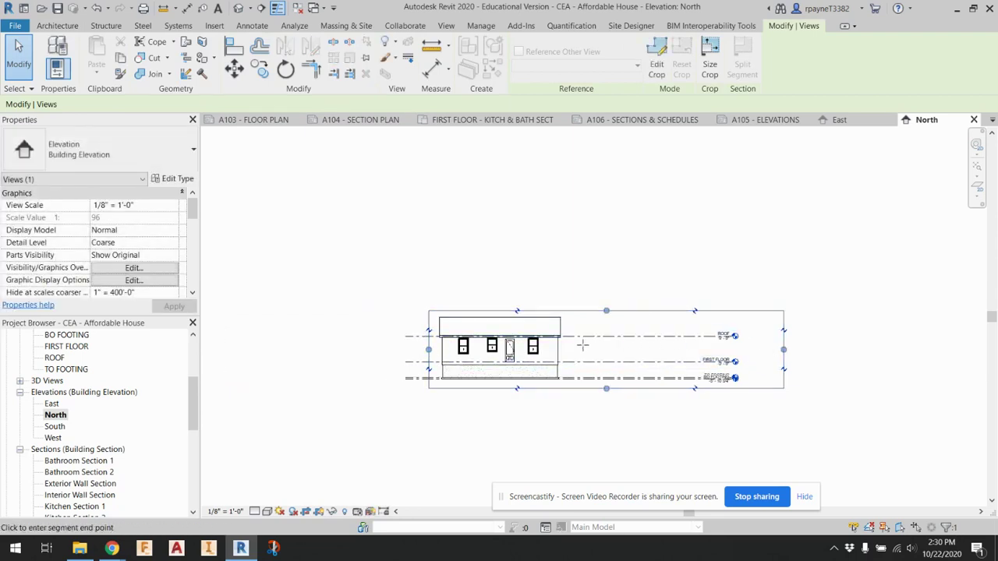
pyautogui.moveTo(582, 344); pyautogui.dragTo(583, 345)
pyautogui.press('Escape')
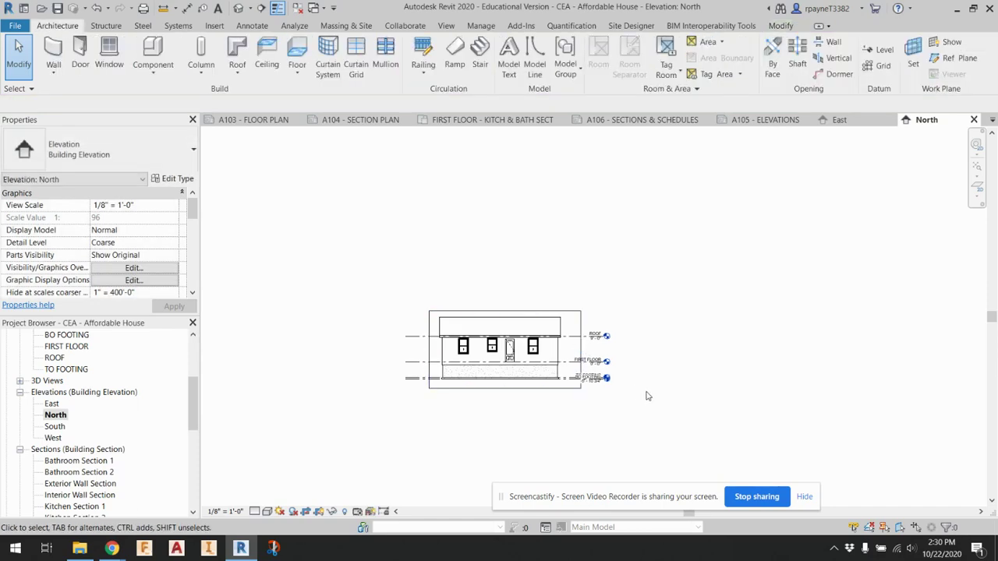
# Step: Add an elbow to the BO FOOTING level in the North elevation and place its label below the TO FOOTING label
pyautogui.scroll(5, 599, 393)
pyautogui.scroll(5, 599, 393)
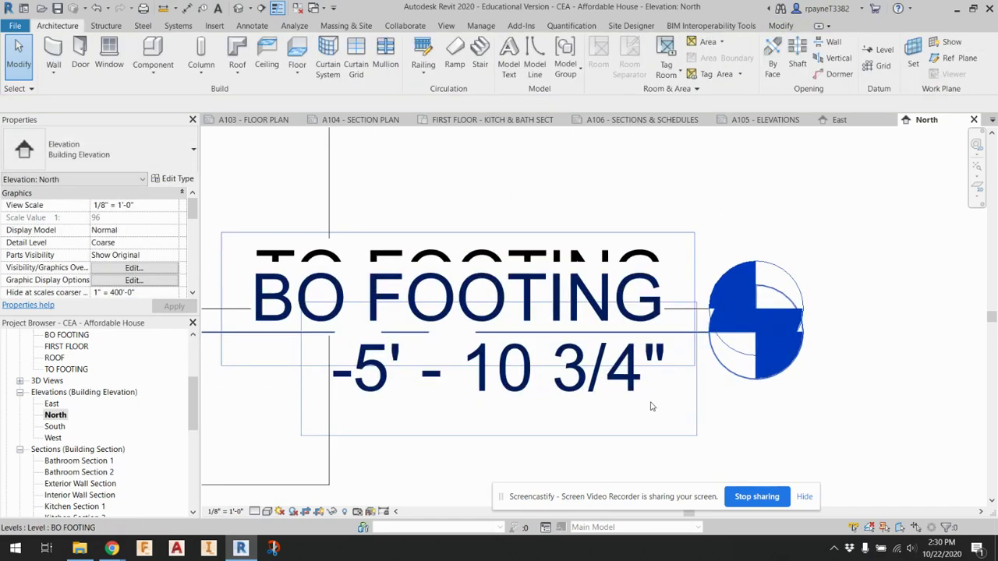
pyautogui.click(600, 408)
pyautogui.scroll(-5, 630, 337)
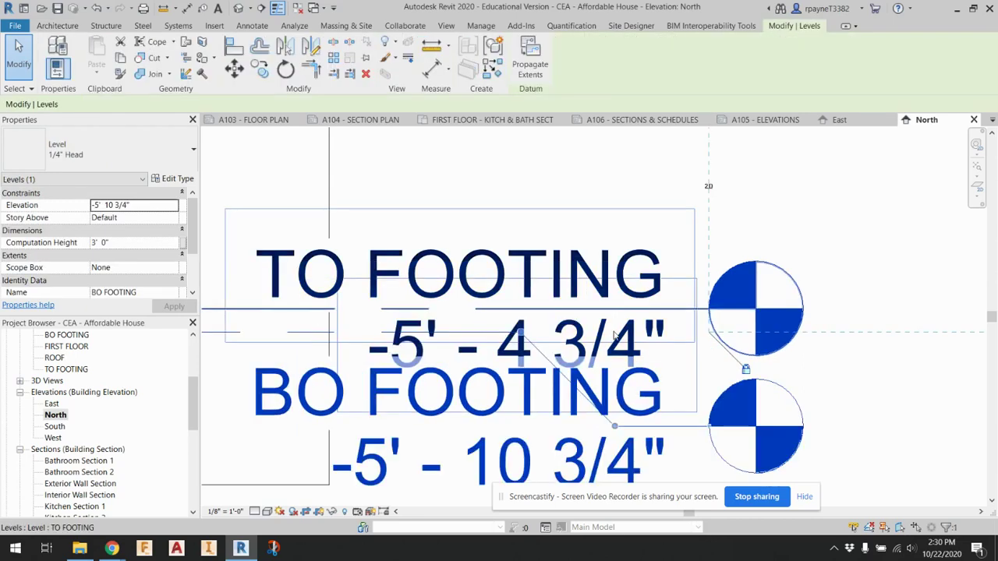
pyautogui.moveTo(614, 390); pyautogui.dragTo(614, 390)
pyautogui.click(782, 382)
pyautogui.scroll(-2, 782, 382)
pyautogui.scroll(-3, 782, 382)
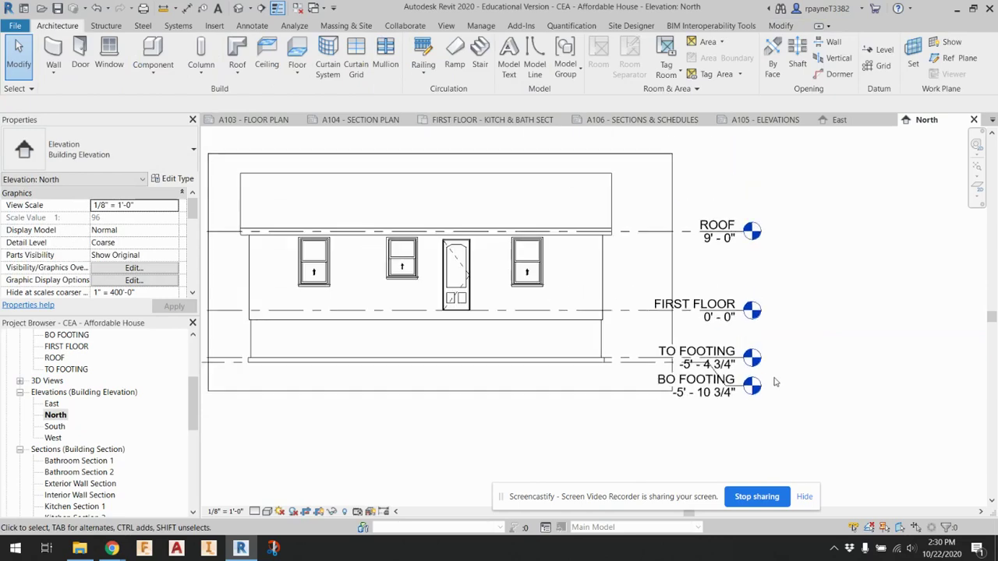
# Step: Pull the North elevation's right crop edge slightly closer to the house
pyautogui.click(672, 273)
pyautogui.moveTo(672, 273); pyautogui.dragTo(652, 273)
# Step: Set the North elevation's detail level to Fine and hide its crop region
pyautogui.click(254, 512)
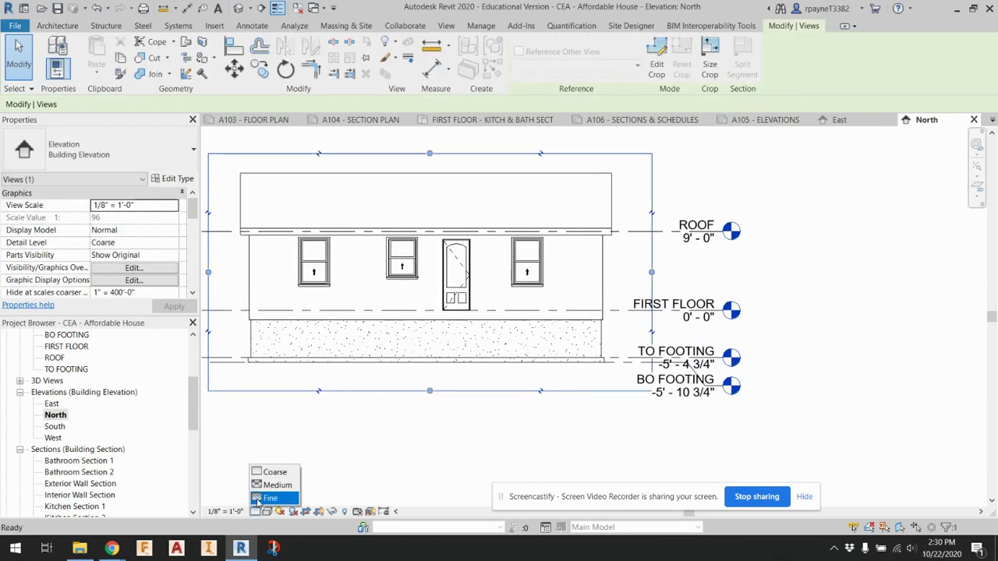
pyautogui.click(272, 495)
pyautogui.scroll(-2, 348, 445)
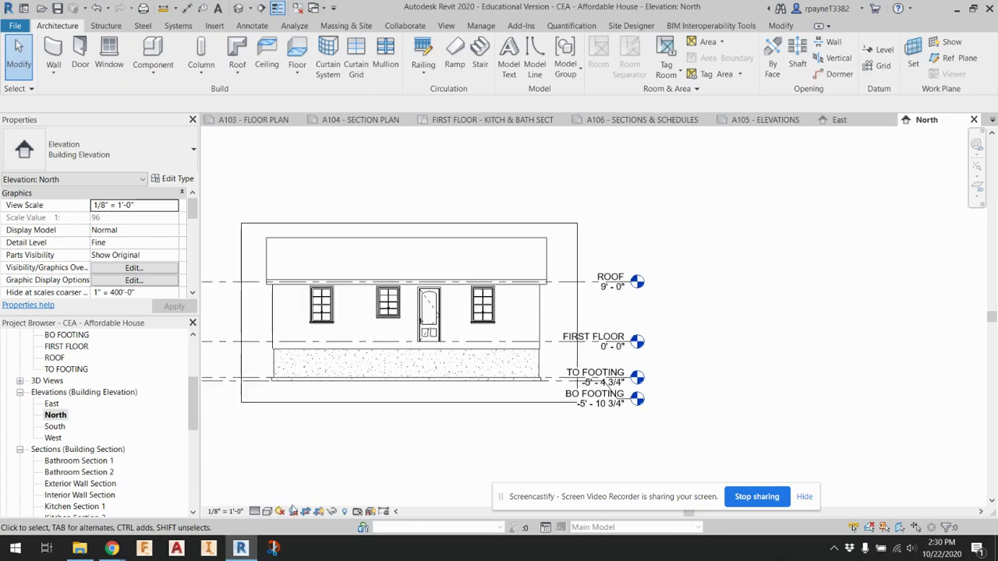
pyautogui.click(318, 512)
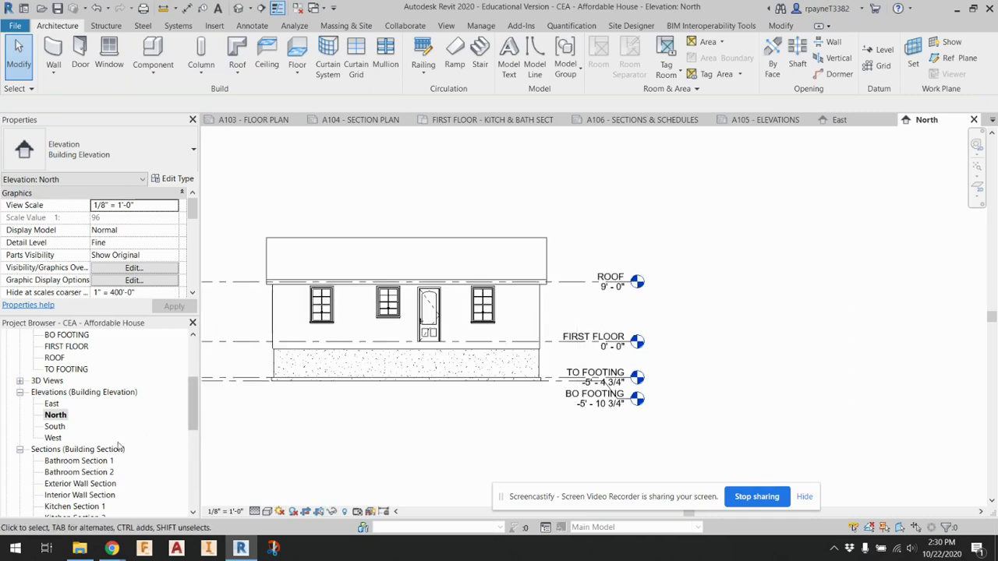
# Step: Open the South elevation, show its crop region and pull both side edges in close to the house
pyautogui.doubleClick(57, 427)
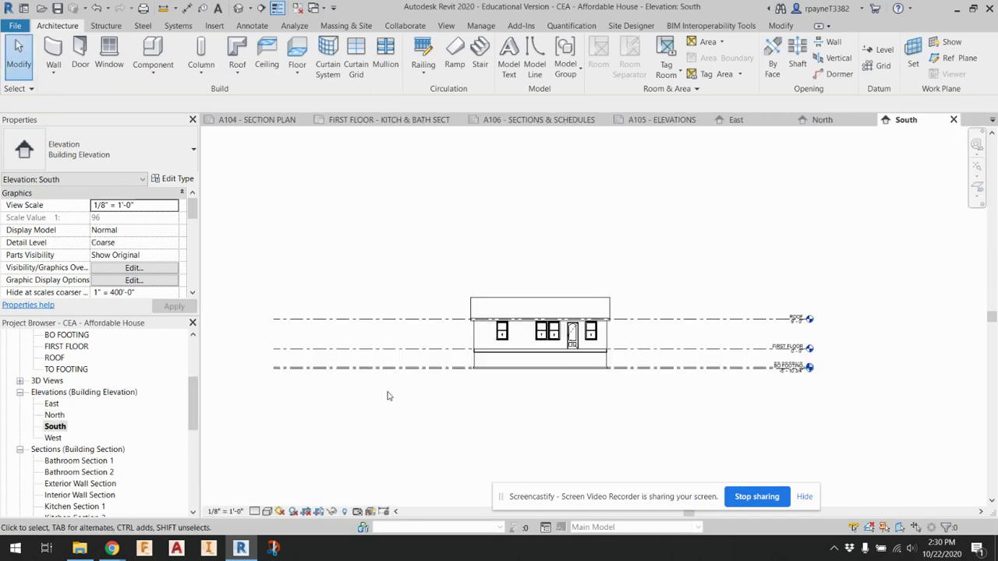
pyautogui.click(318, 512)
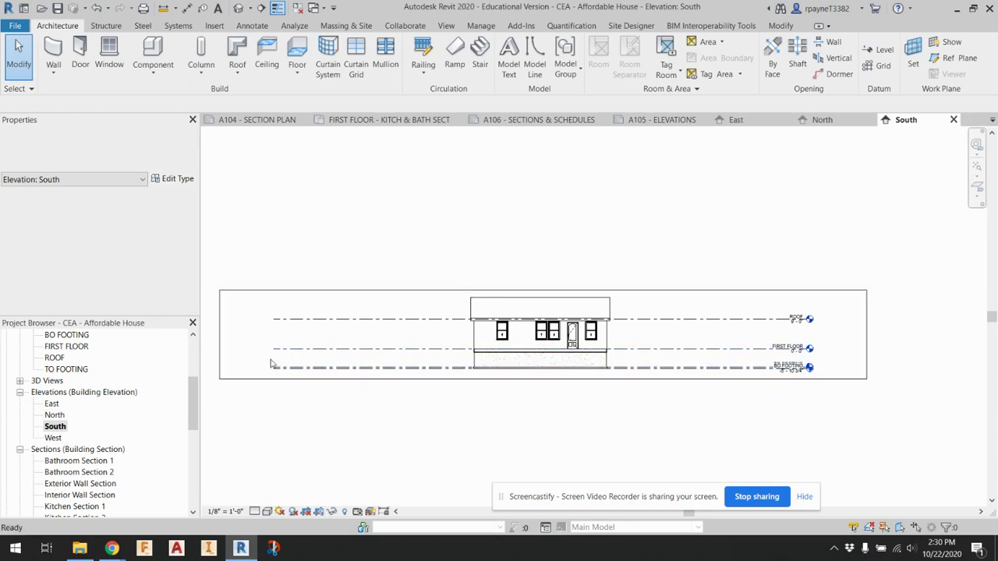
pyautogui.click(220, 336)
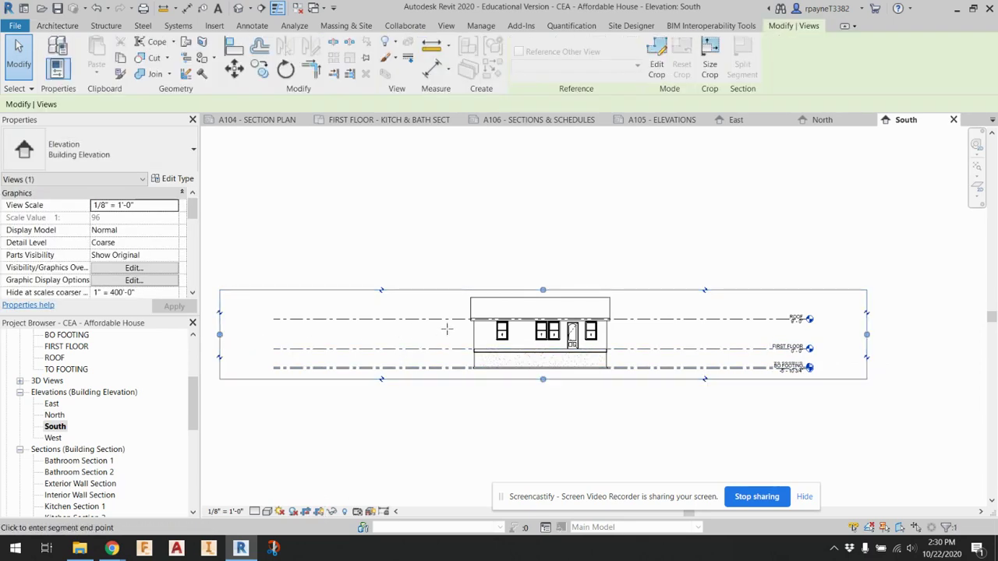
pyautogui.moveTo(446, 329); pyautogui.dragTo(461, 334)
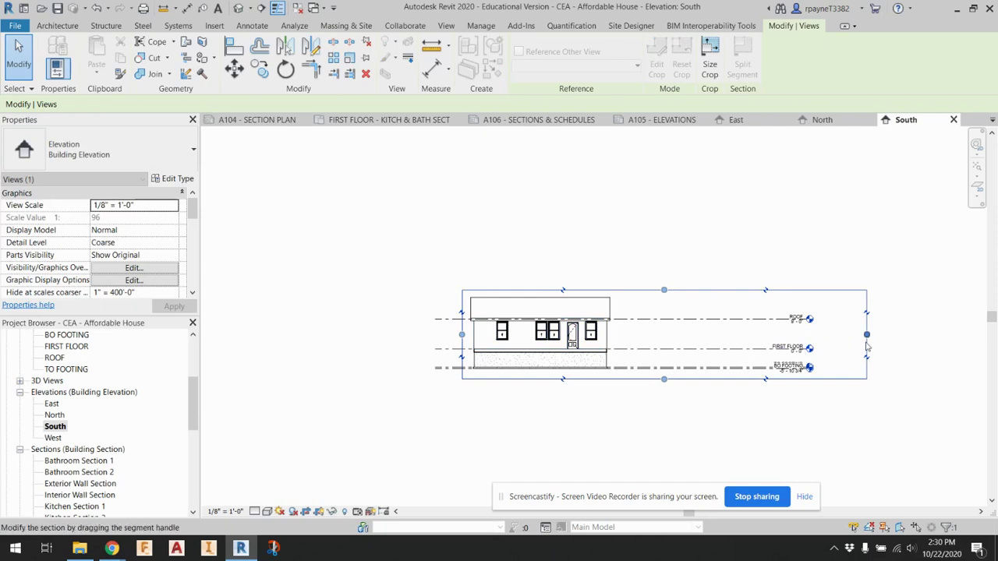
pyautogui.moveTo(866, 335); pyautogui.dragTo(864, 335)
pyautogui.moveTo(635, 339); pyautogui.dragTo(625, 339)
pyautogui.click(654, 381)
# Step: Add an elbow to the BO FOOTING level in the South elevation and place its label below the TO FOOTING label
pyautogui.scroll(5, 654, 380)
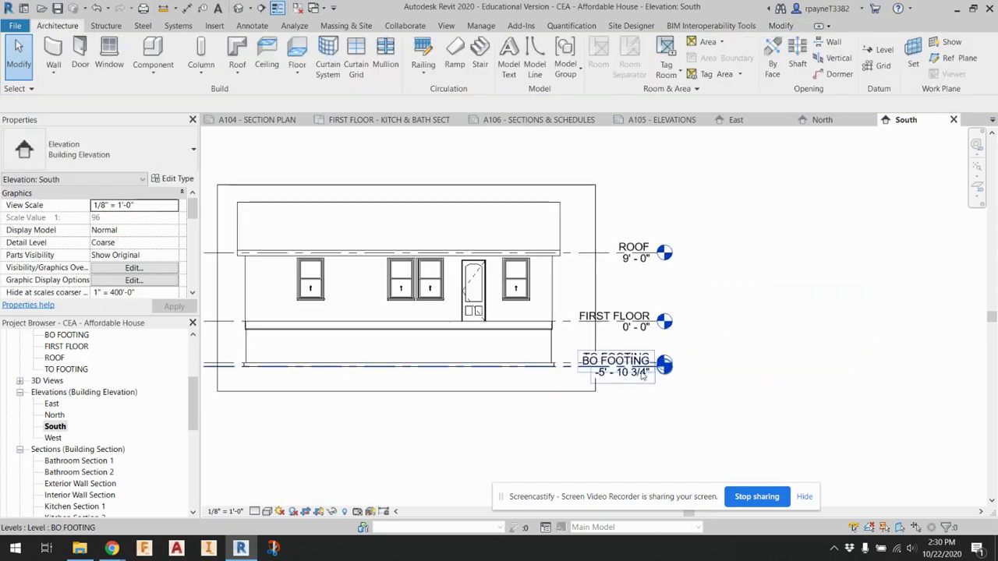
pyautogui.click(644, 397)
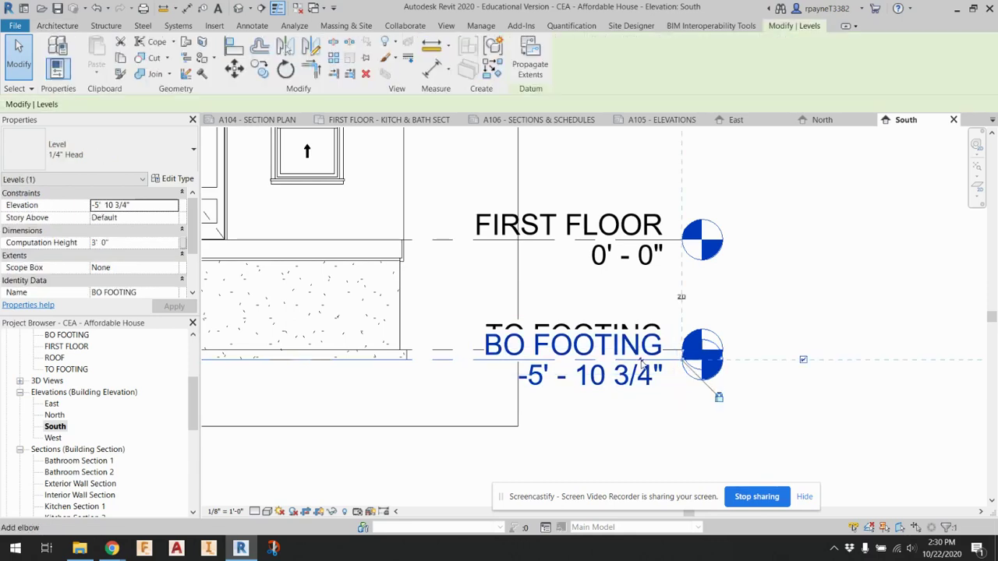
pyautogui.moveTo(641, 362); pyautogui.dragTo(641, 421)
pyautogui.click(759, 403)
pyautogui.scroll(-4, 366, 488)
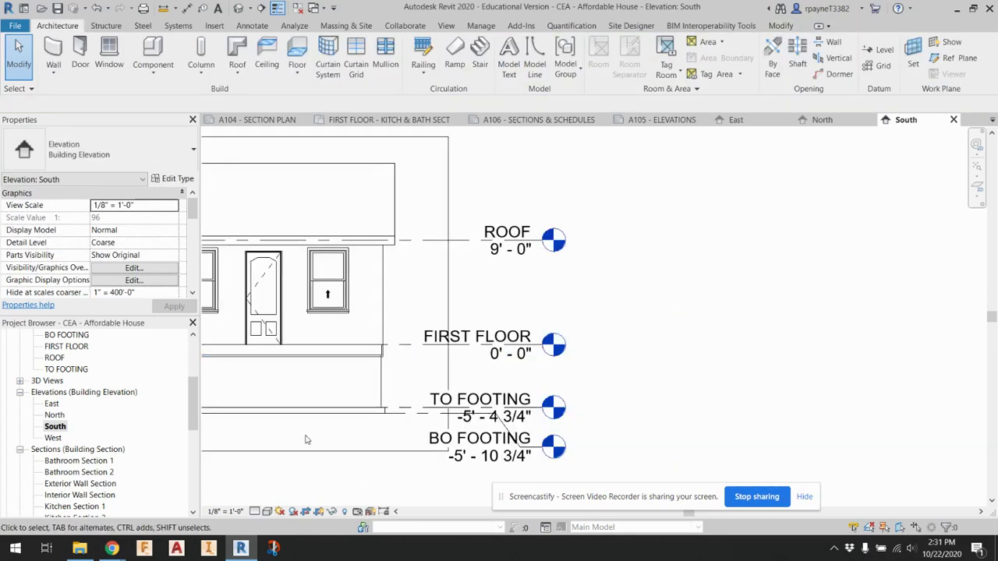
# Step: Set the South elevation's detail level to Fine
pyautogui.click(265, 498)
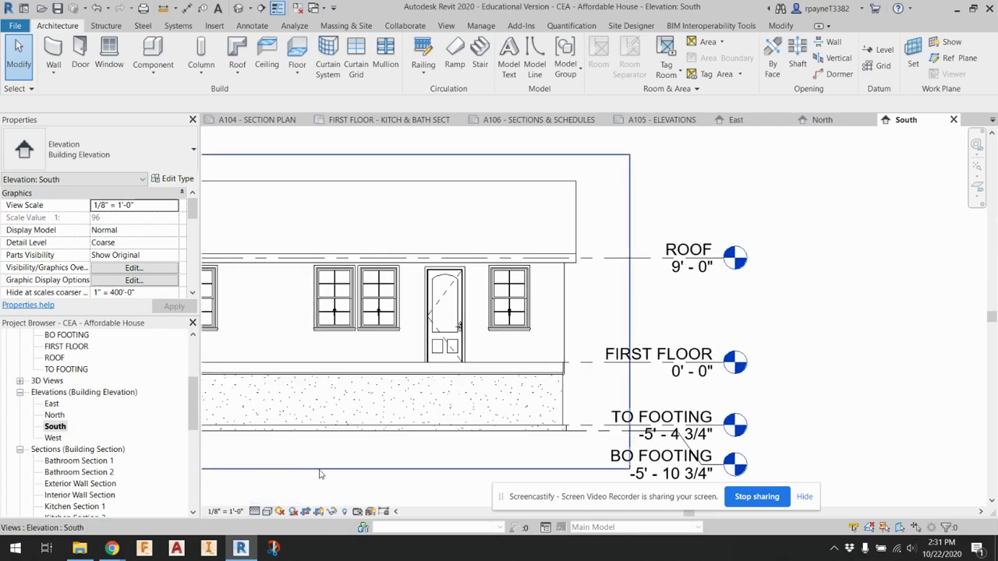
pyautogui.scroll(-3, 312, 468)
pyautogui.scroll(2, 421, 468)
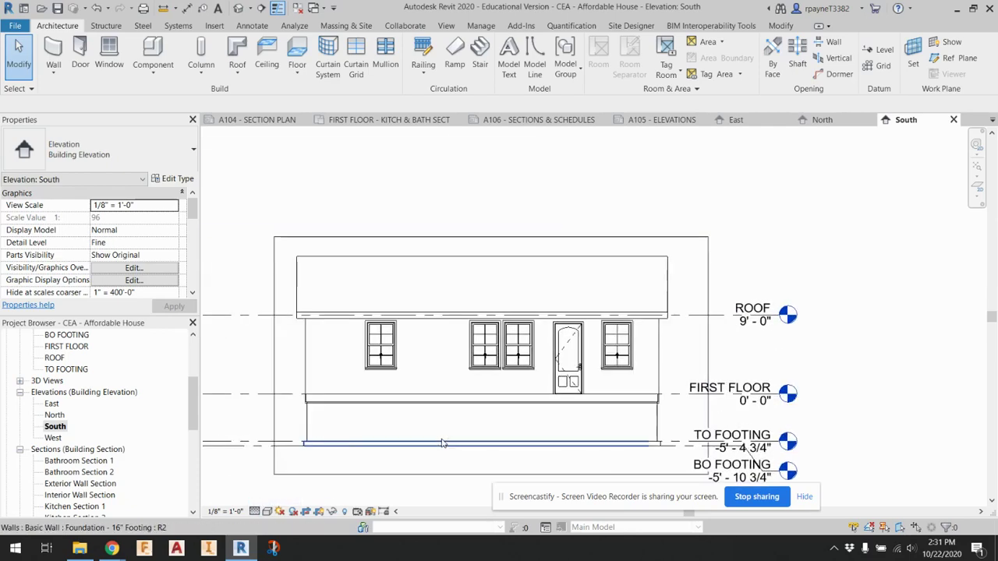
# Step: Try the Shaded visual style in the South elevation and switch back to Hidden Line
pyautogui.click(279, 510)
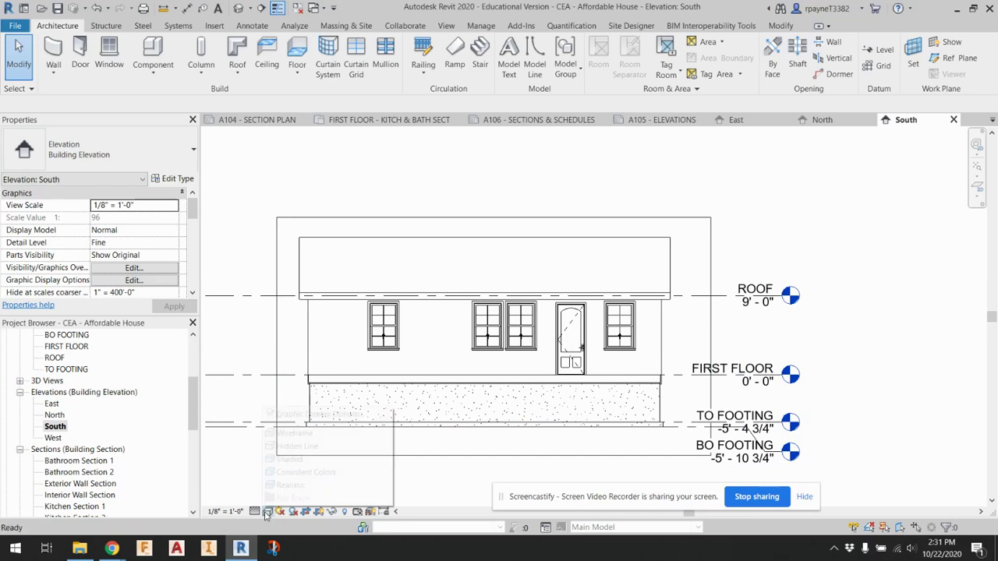
pyautogui.click(282, 447)
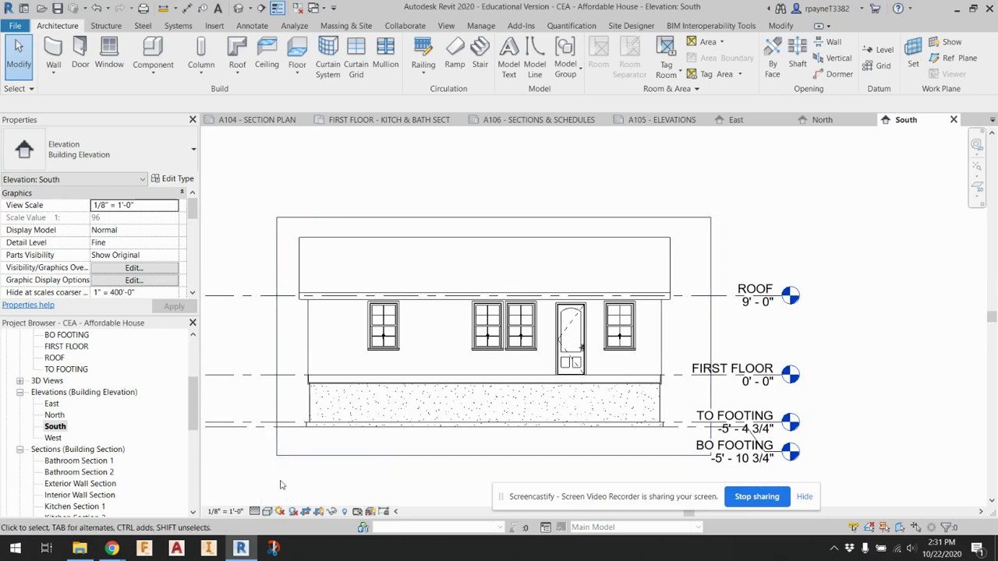
pyautogui.click(266, 511)
pyautogui.click(282, 459)
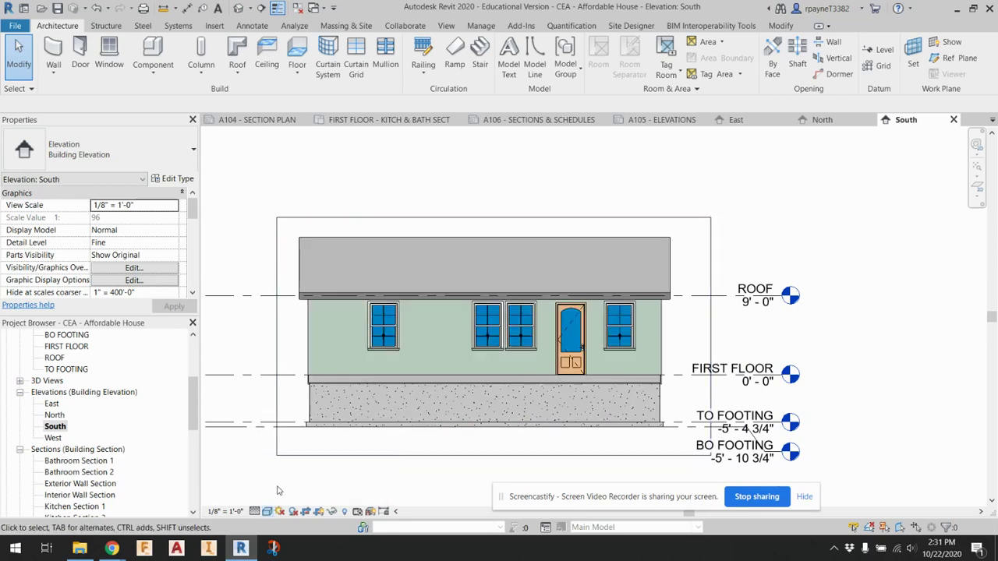
pyautogui.click(269, 512)
pyautogui.click(273, 447)
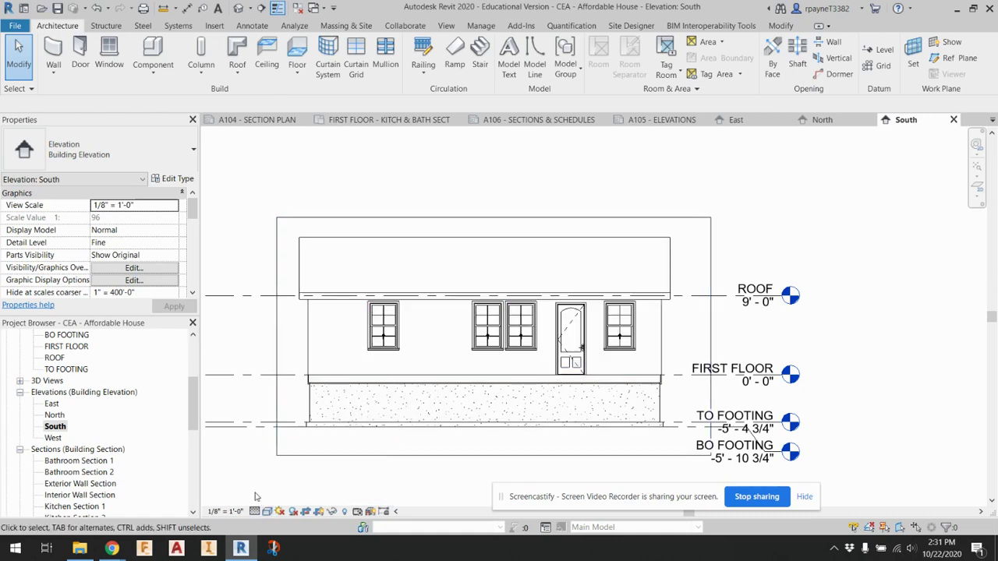
# Step: Hide the South elevation's crop region
pyautogui.click(419, 456)
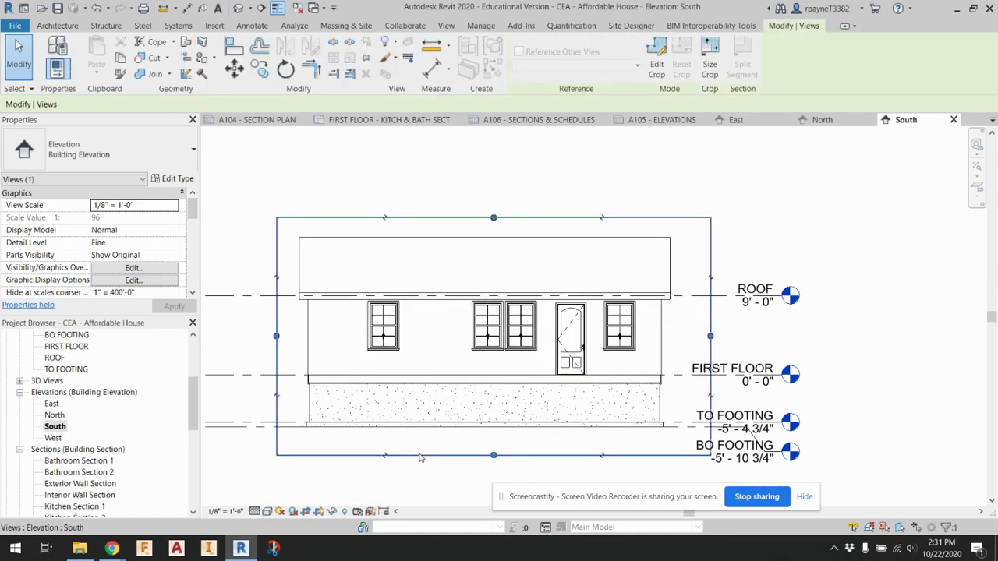
pyautogui.click(318, 512)
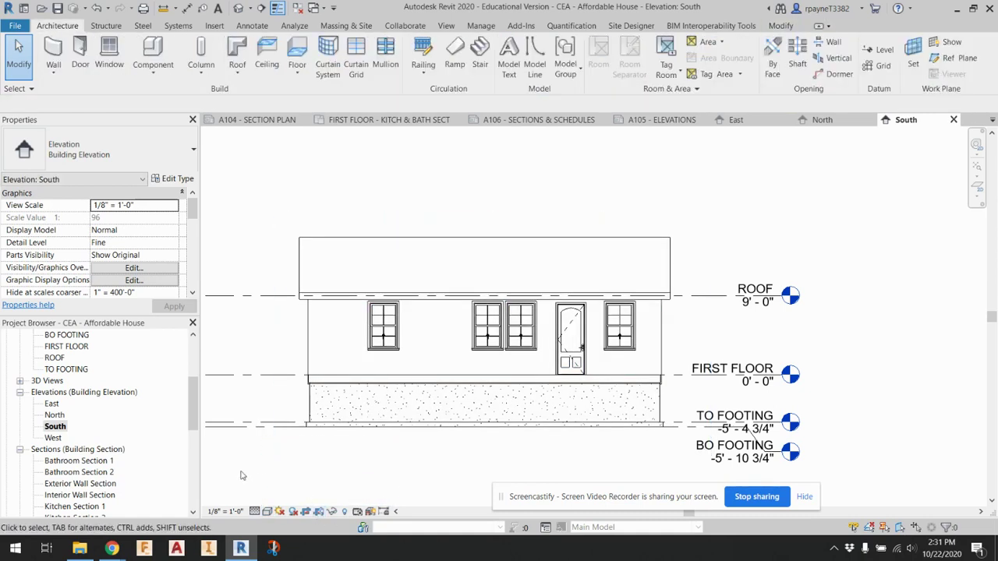
# Step: Open the West elevation, show its crop region and pull both side edges in close to the house
pyautogui.doubleClick(55, 438)
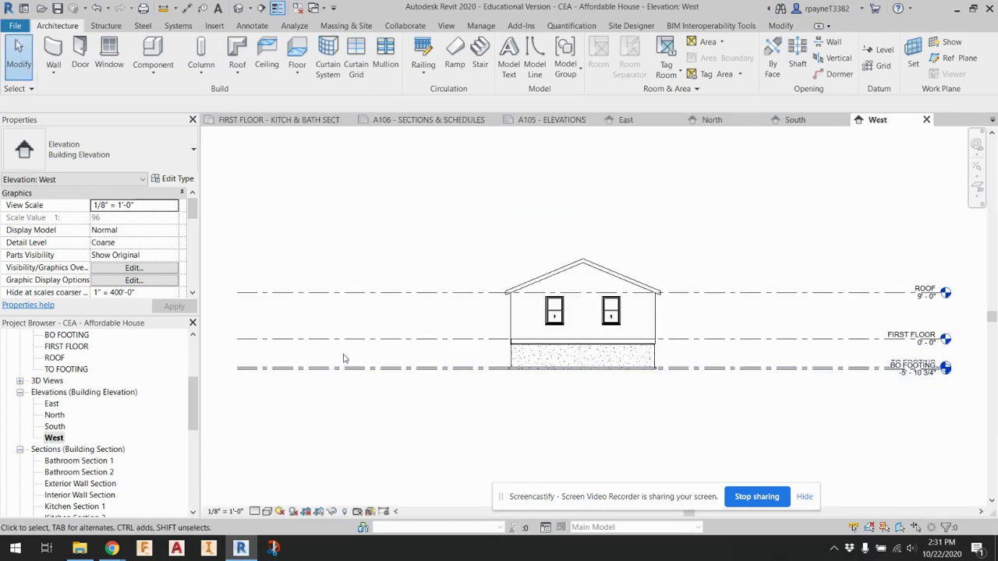
pyautogui.click(318, 512)
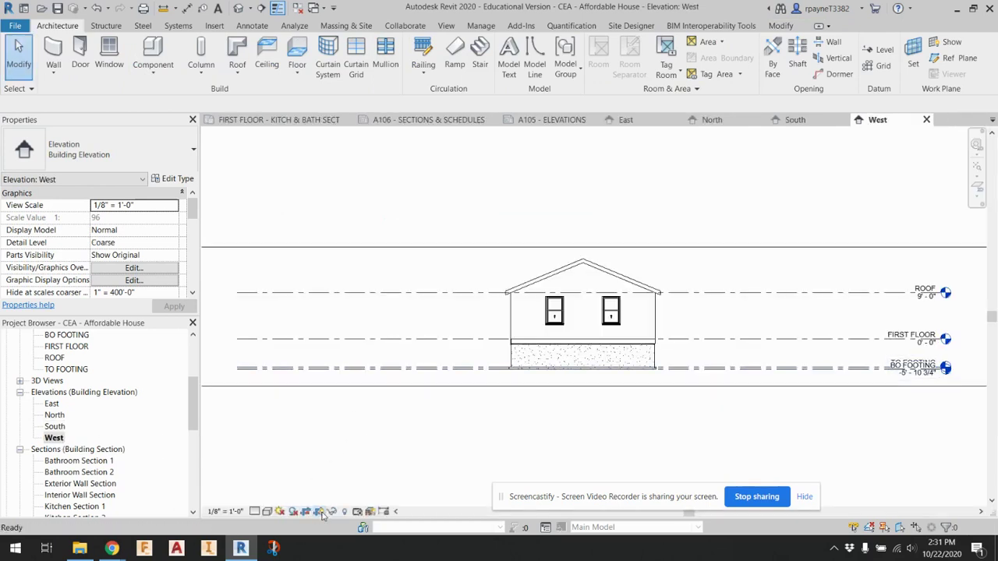
pyautogui.scroll(-2, 267, 379)
pyautogui.click(277, 371)
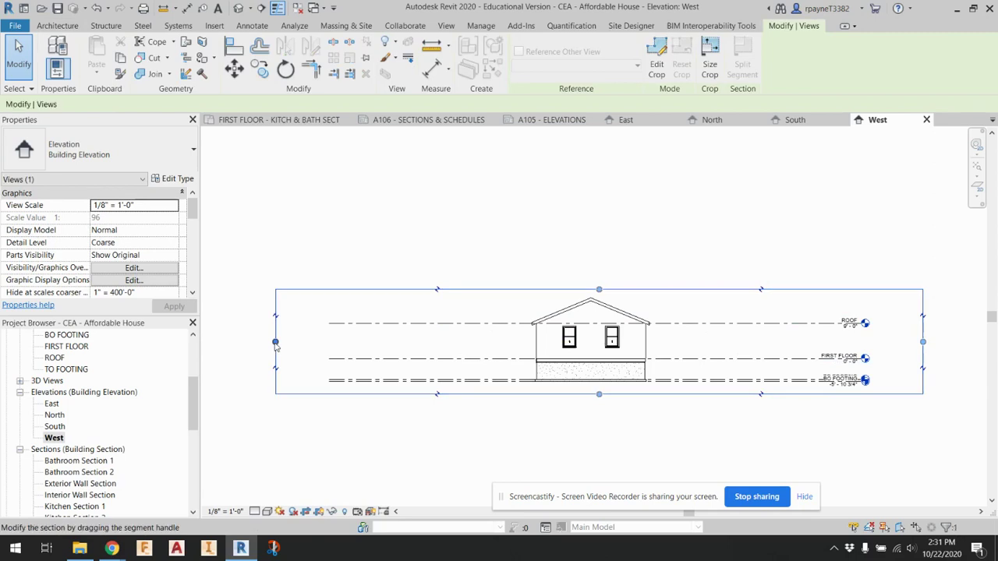
pyautogui.moveTo(276, 343); pyautogui.dragTo(530, 355)
pyautogui.moveTo(915, 363); pyautogui.dragTo(767, 356, button='middle')
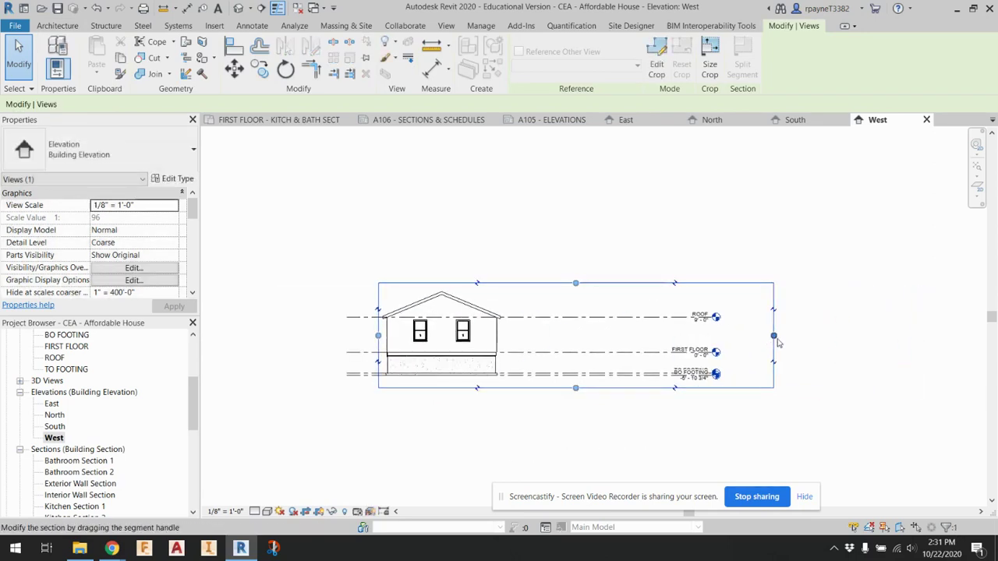
pyautogui.moveTo(774, 337); pyautogui.dragTo(676, 333)
pyautogui.moveTo(539, 335); pyautogui.dragTo(513, 335)
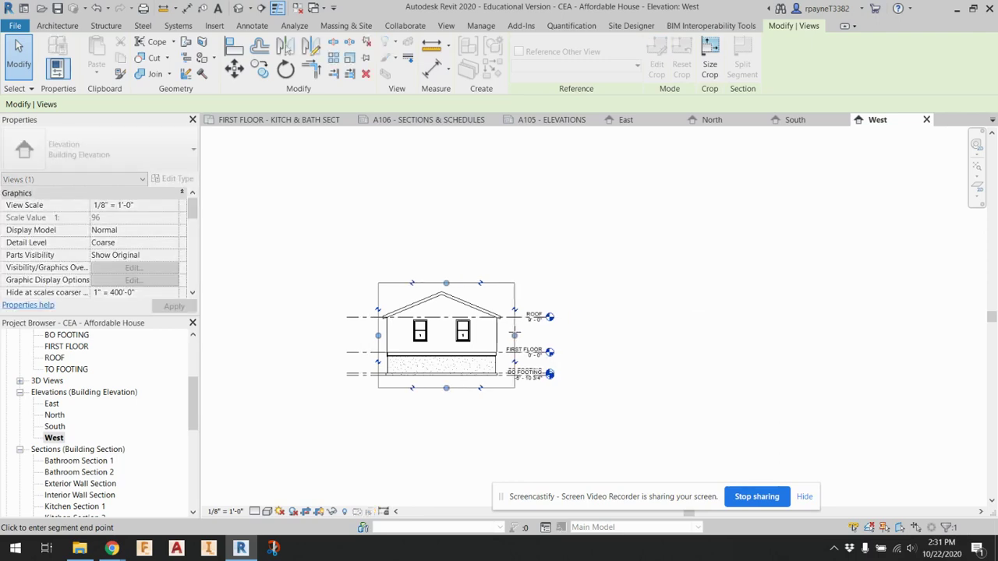
# Step: Hide the West elevation's crop region and use an elbow on the BO FOOTING level to place its label below TO FOOTING
pyautogui.scroll(6, 510, 366)
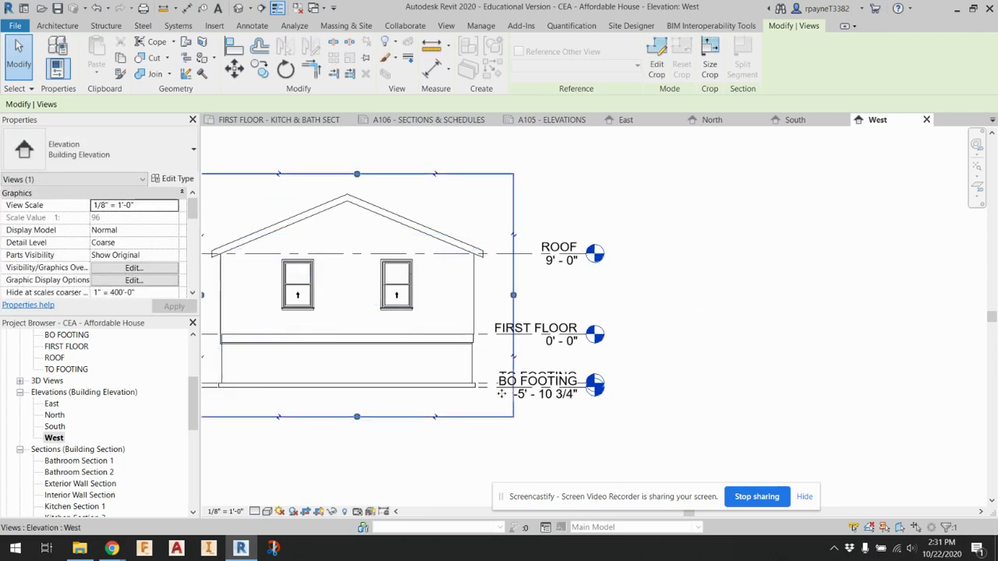
pyautogui.press('Escape')
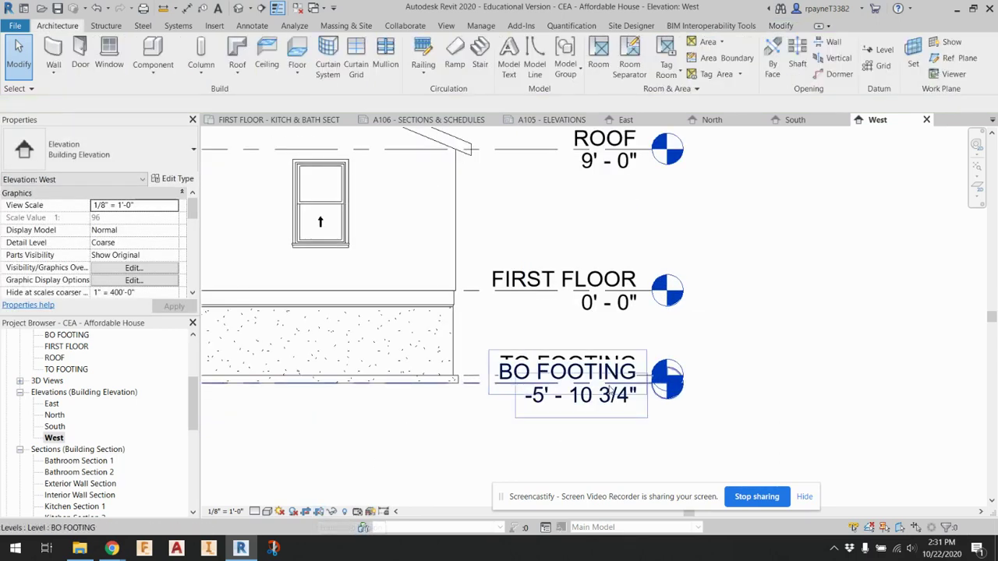
pyautogui.click(610, 407)
pyautogui.scroll(4, 627, 393)
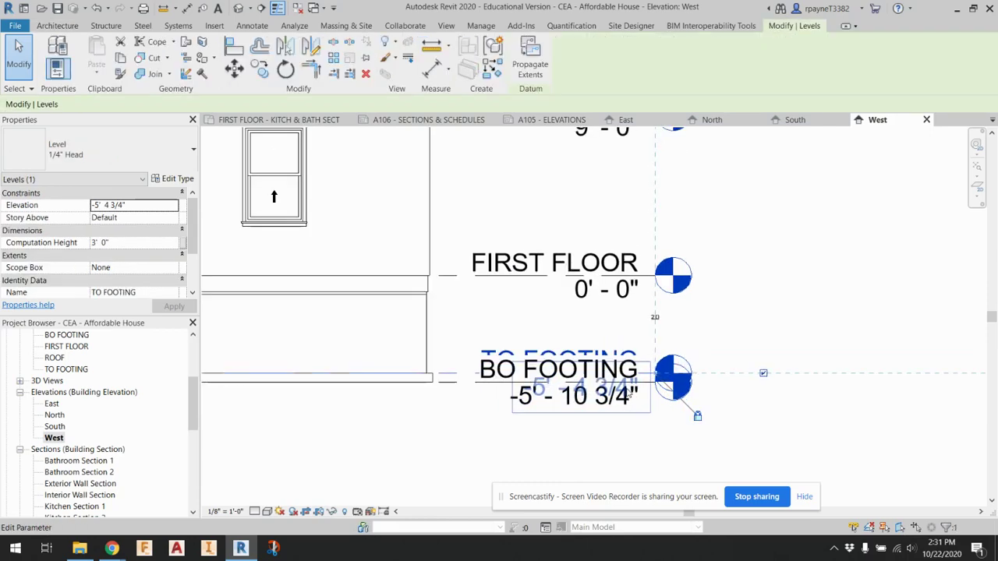
pyautogui.click(621, 379)
pyautogui.scroll(-3, 621, 379)
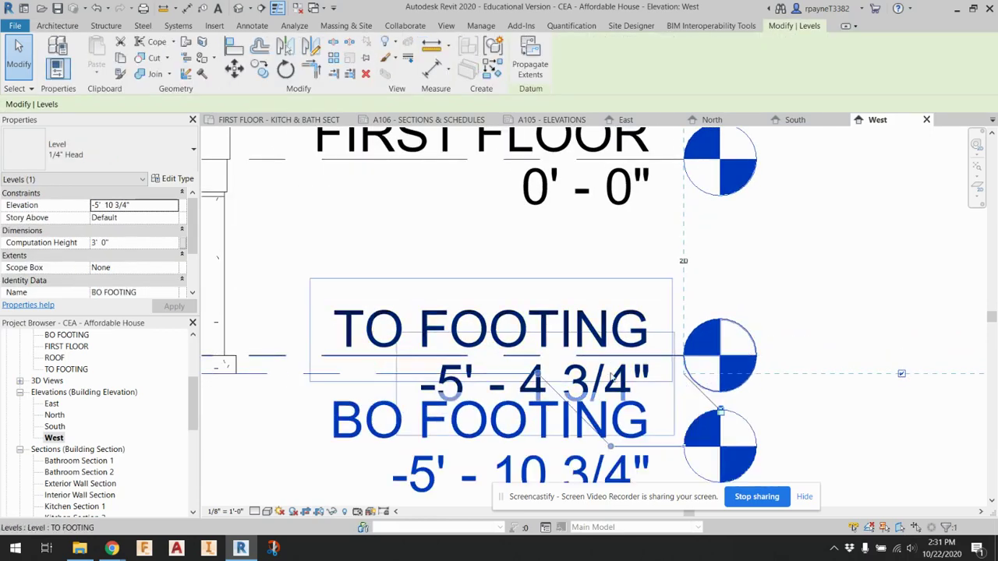
pyautogui.moveTo(614, 443); pyautogui.dragTo(617, 462)
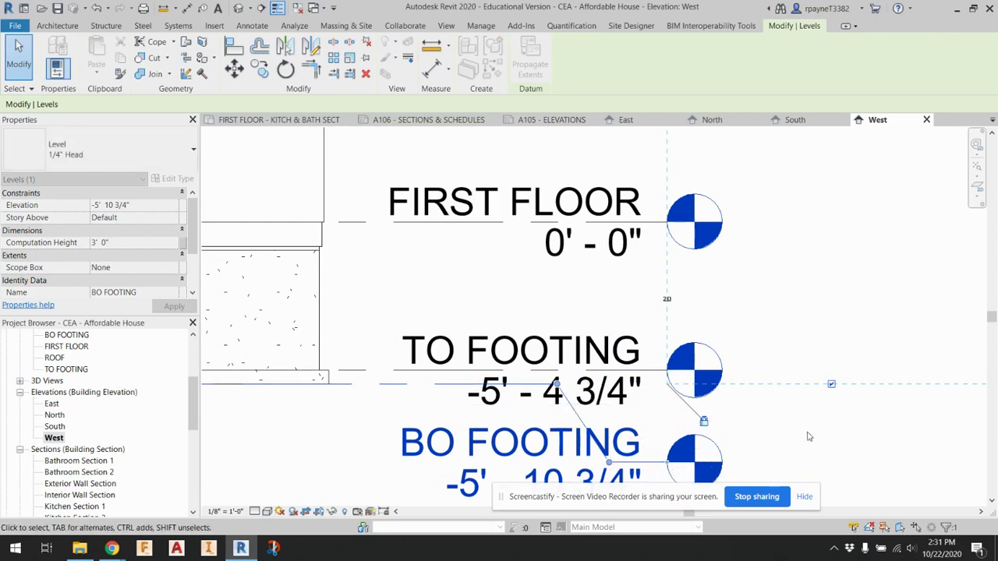
pyautogui.click(753, 400)
pyautogui.scroll(-3, 749, 398)
pyautogui.scroll(-1, 483, 382)
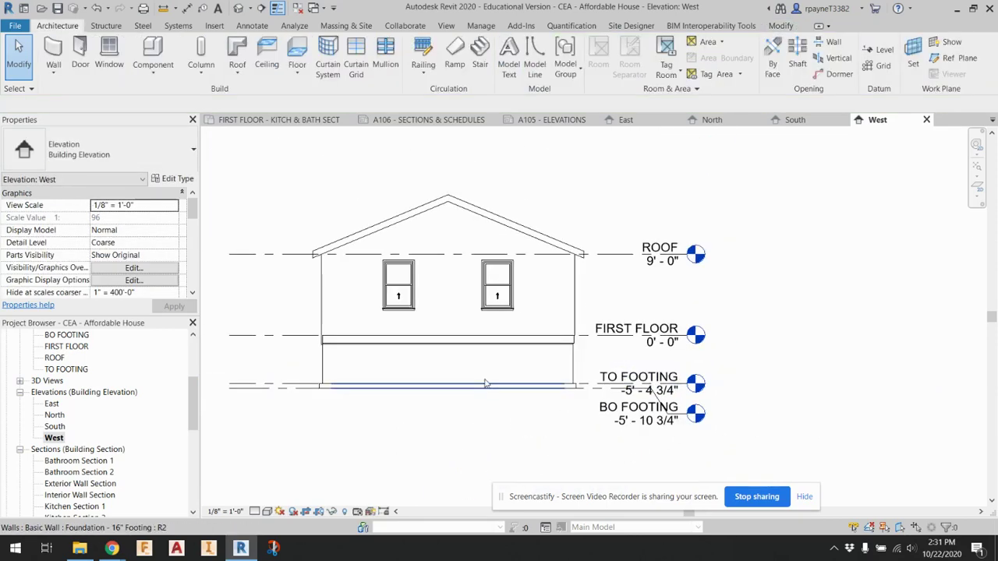
# Step: Open sheet A105 - ELEVATIONS
pyautogui.scroll(-5, 117, 422)
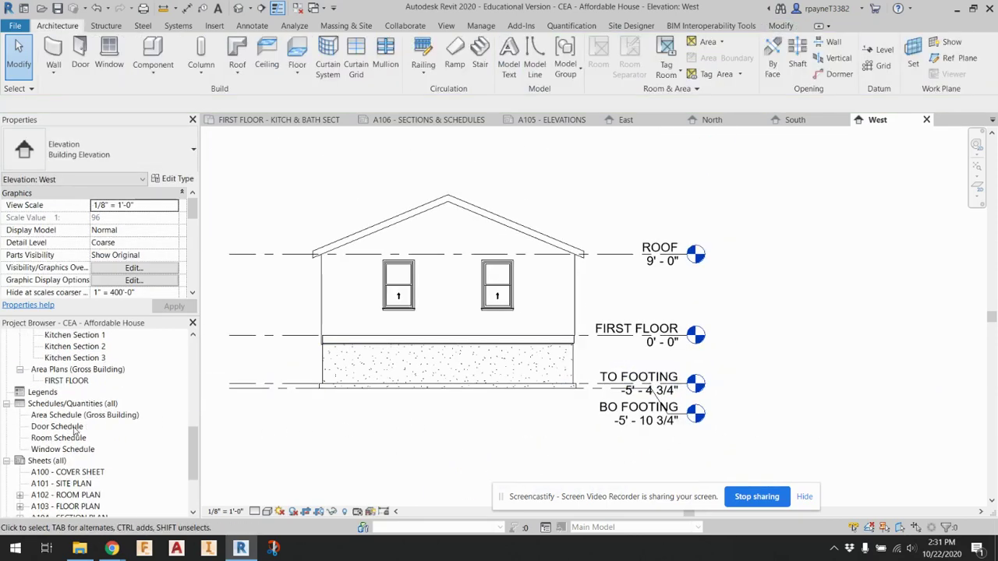
pyautogui.scroll(-2, 78, 437)
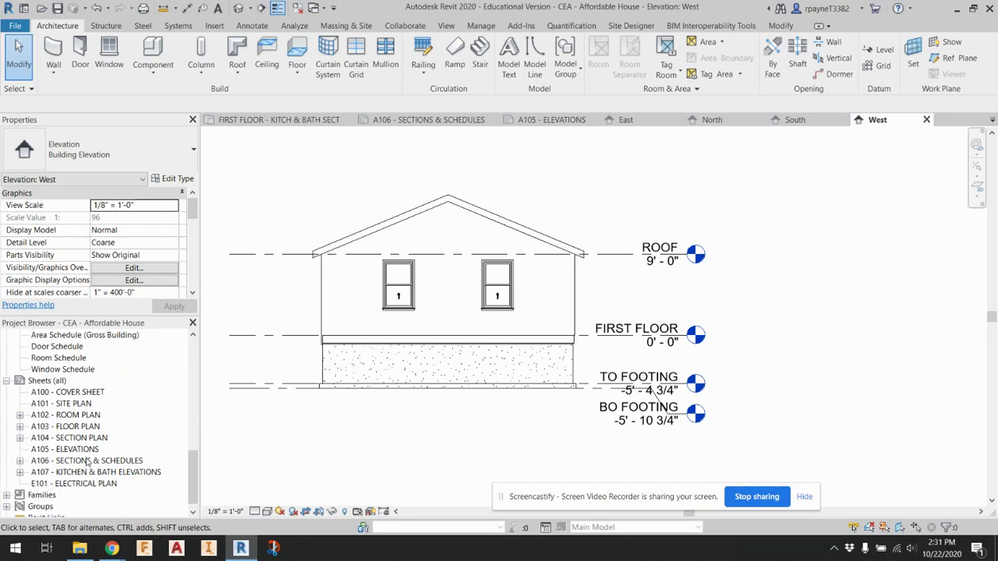
pyautogui.doubleClick(84, 452)
pyautogui.scroll(2, 124, 434)
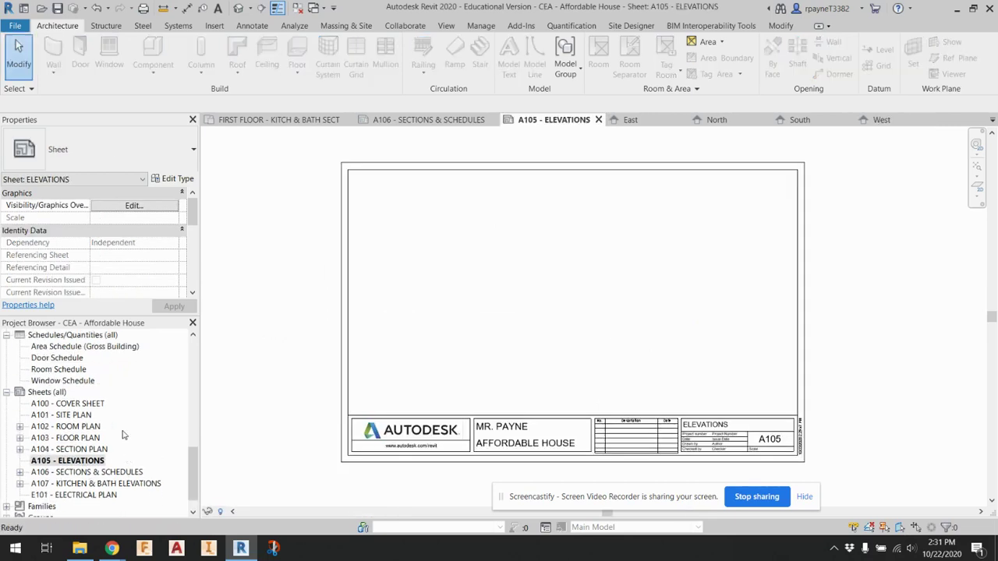
# Step: Place the East elevation in the upper left of the sheet and the North elevation in the upper right beside it
pyautogui.scroll(4, 122, 435)
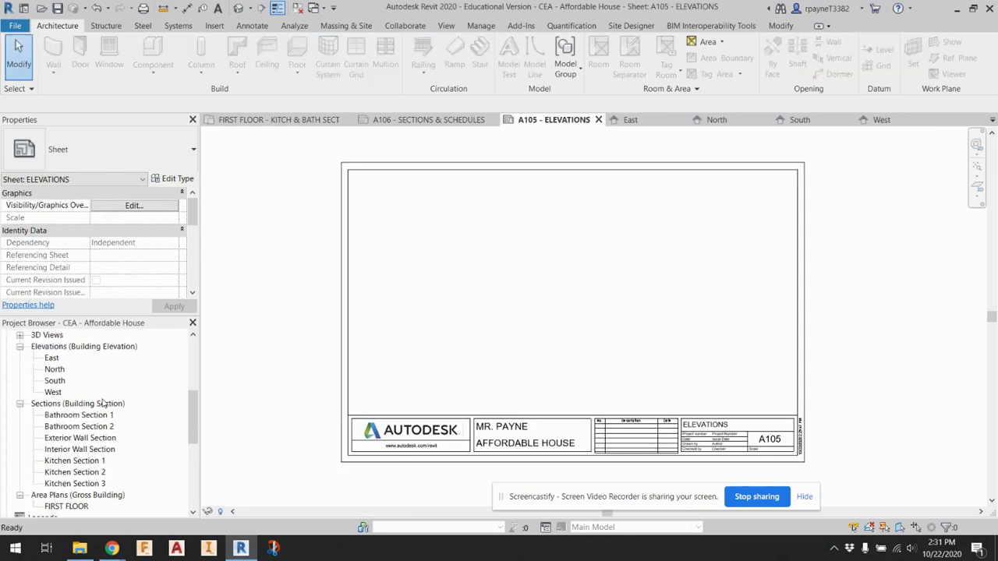
pyautogui.click(54, 381)
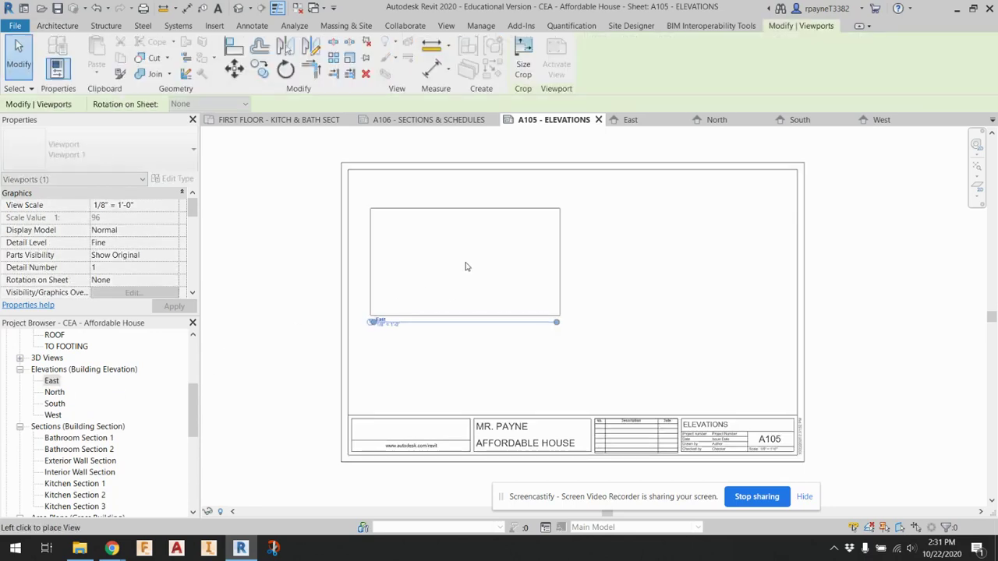
pyautogui.click(468, 239)
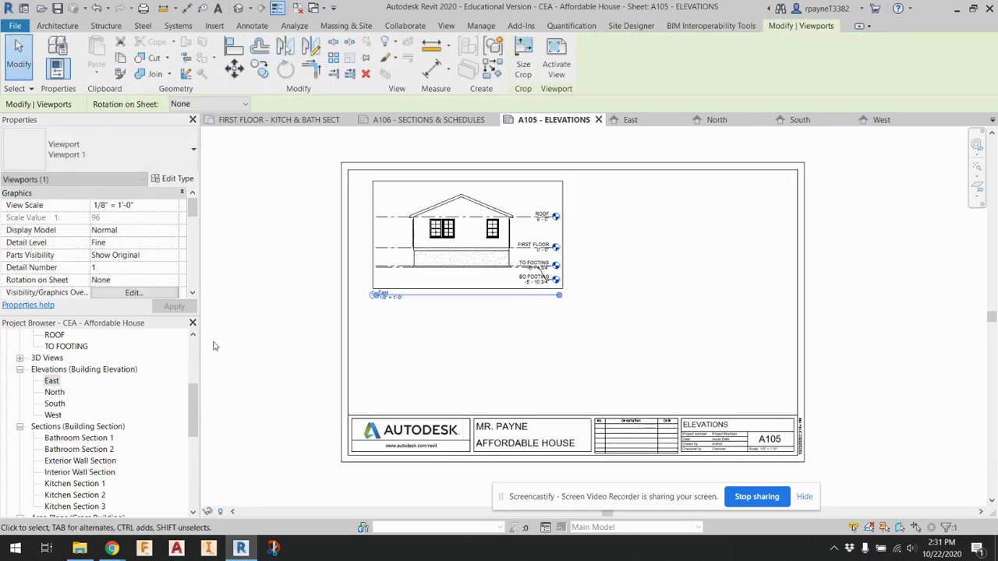
pyautogui.moveTo(55, 392); pyautogui.dragTo(678, 257)
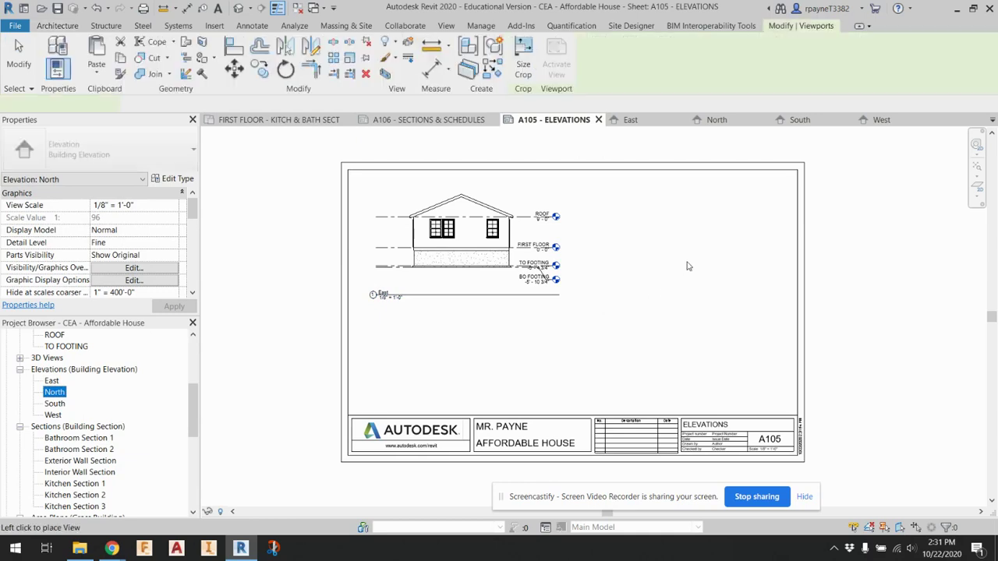
pyautogui.click(682, 248)
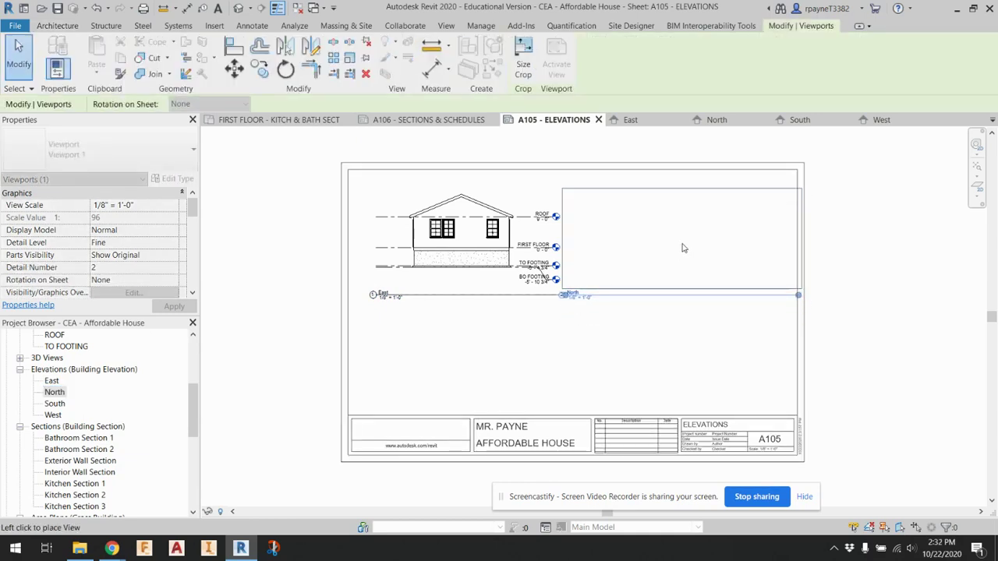
pyautogui.click(690, 248)
# Step: Move the East viewport against the sheet's left border and shift the North viewport inside the right border, aligning its levels with East
pyautogui.click(527, 255)
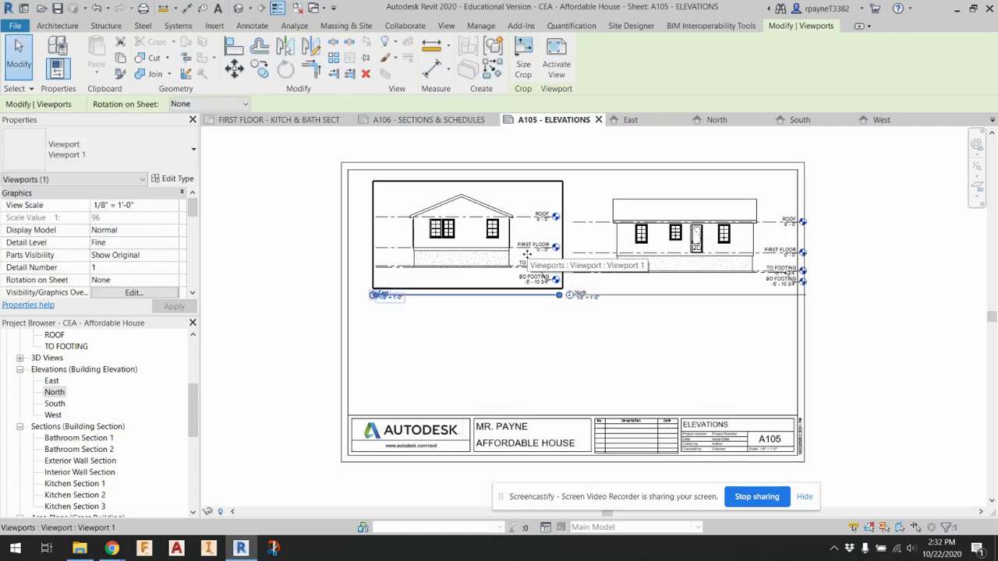
pyautogui.moveTo(527, 255); pyautogui.dragTo(506, 255)
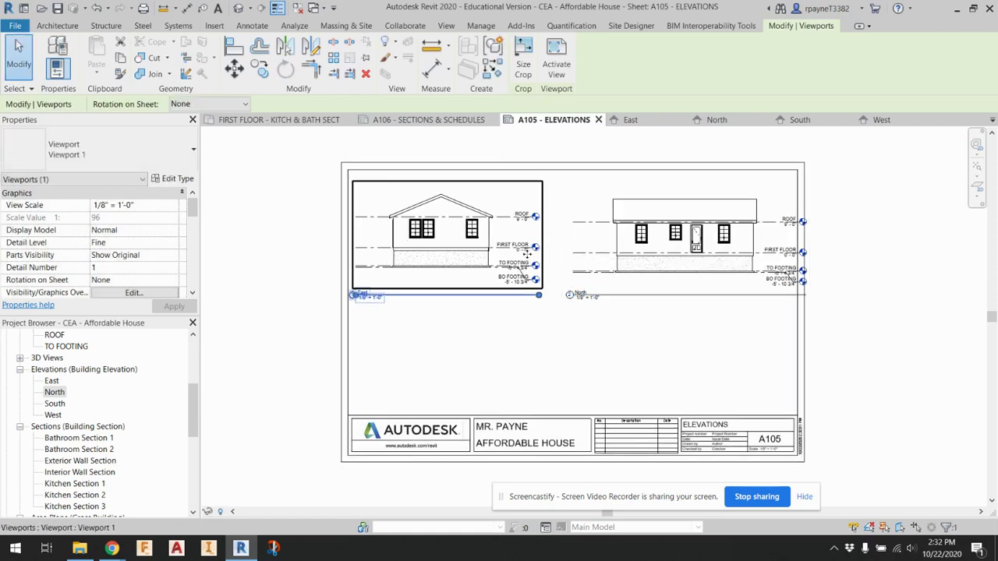
pyautogui.click(789, 204)
pyautogui.moveTo(719, 234); pyautogui.dragTo(694, 191)
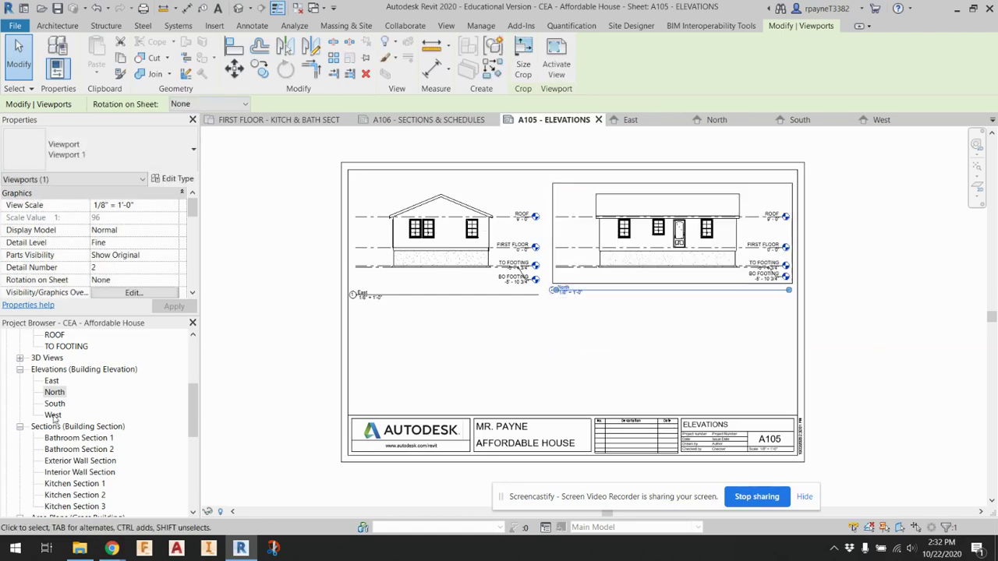
# Step: Place the West elevation below East and the South elevation below North, aligned with the neighbouring views
pyautogui.moveTo(53, 415); pyautogui.dragTo(246, 399)
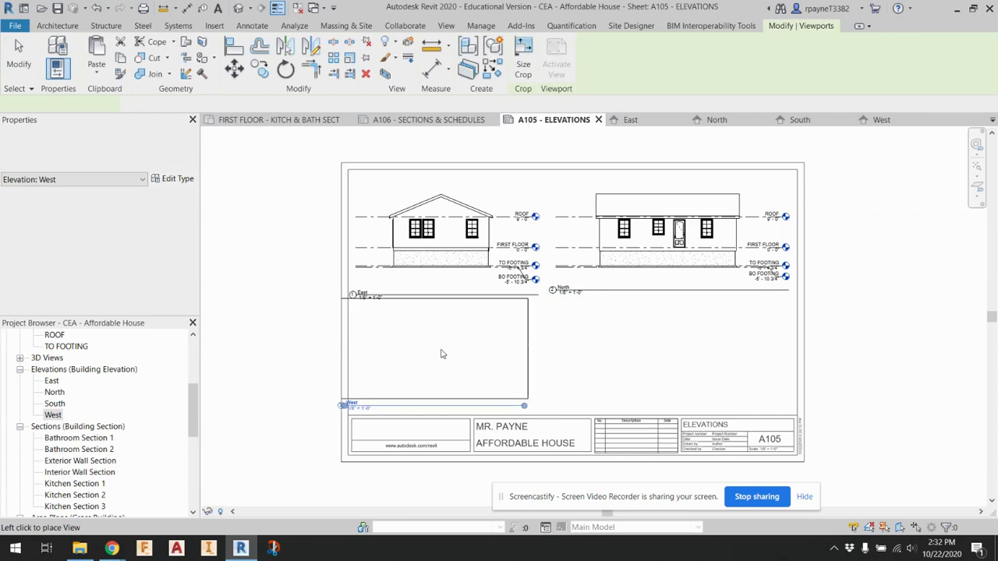
pyautogui.click(448, 356)
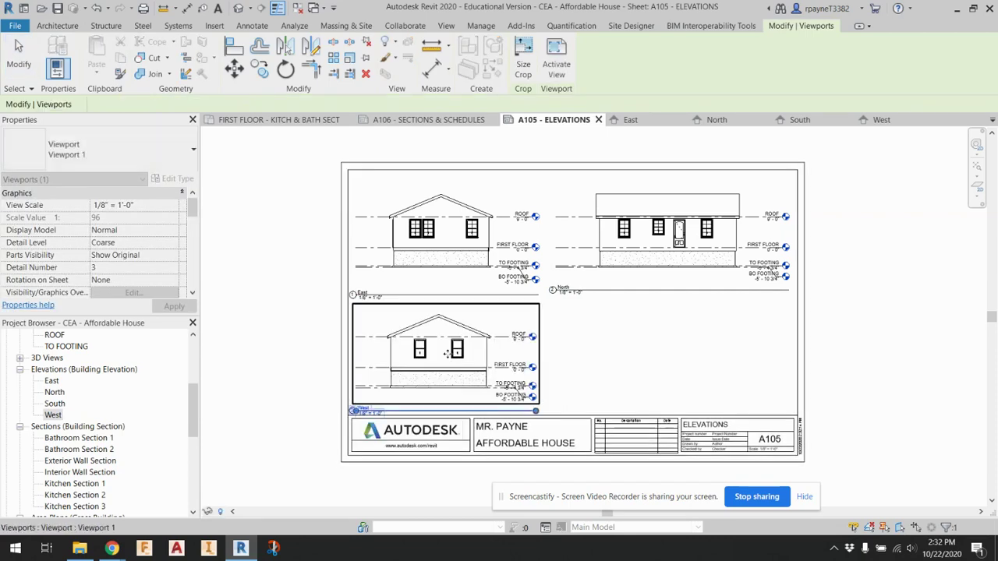
pyautogui.click(269, 380)
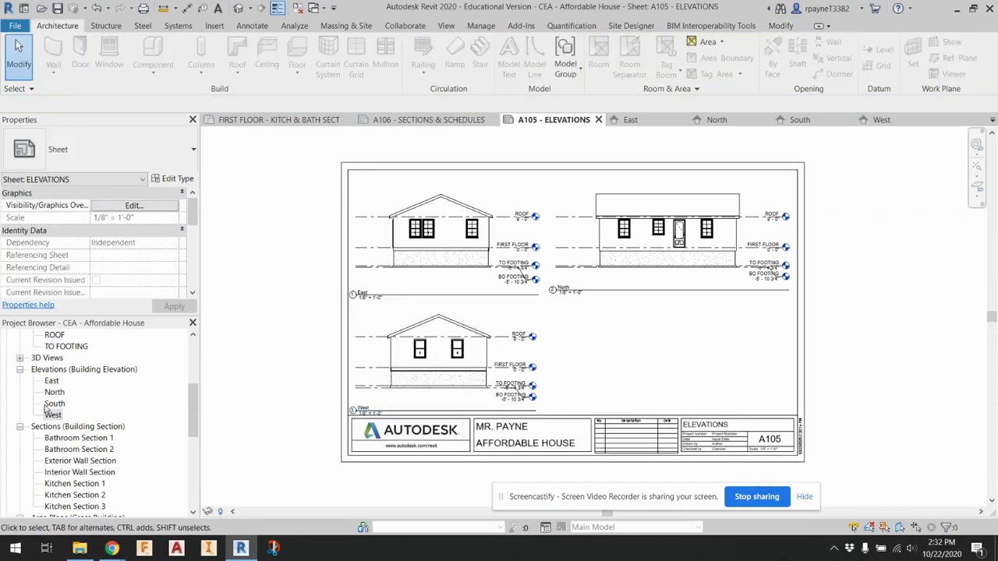
pyautogui.moveTo(47, 406); pyautogui.dragTo(621, 340)
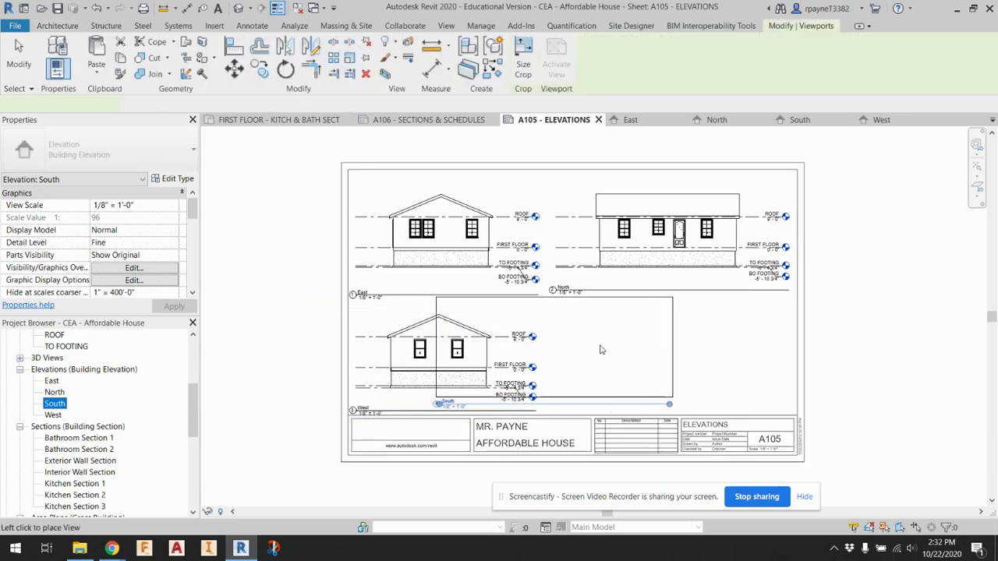
pyautogui.click(716, 352)
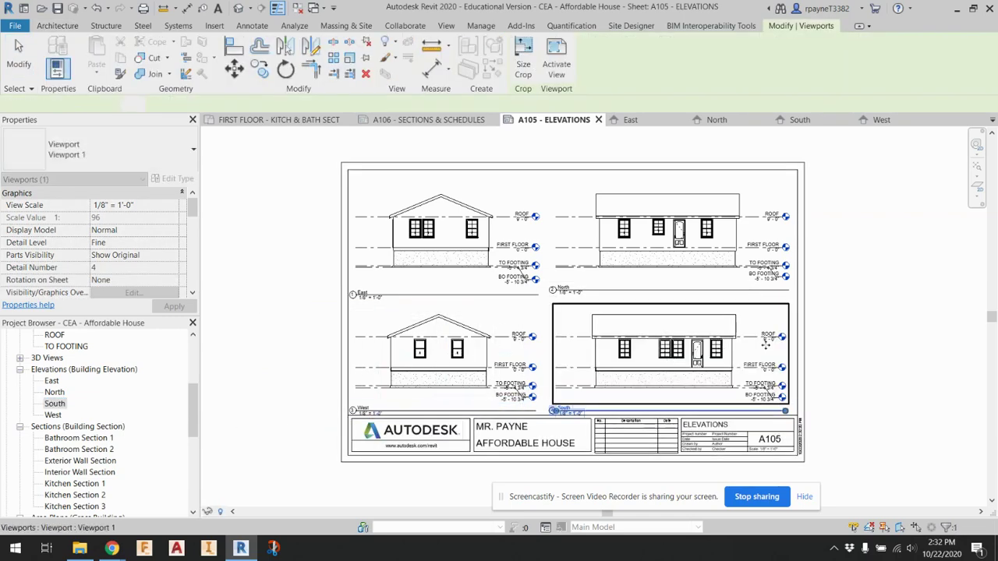
pyautogui.click(912, 345)
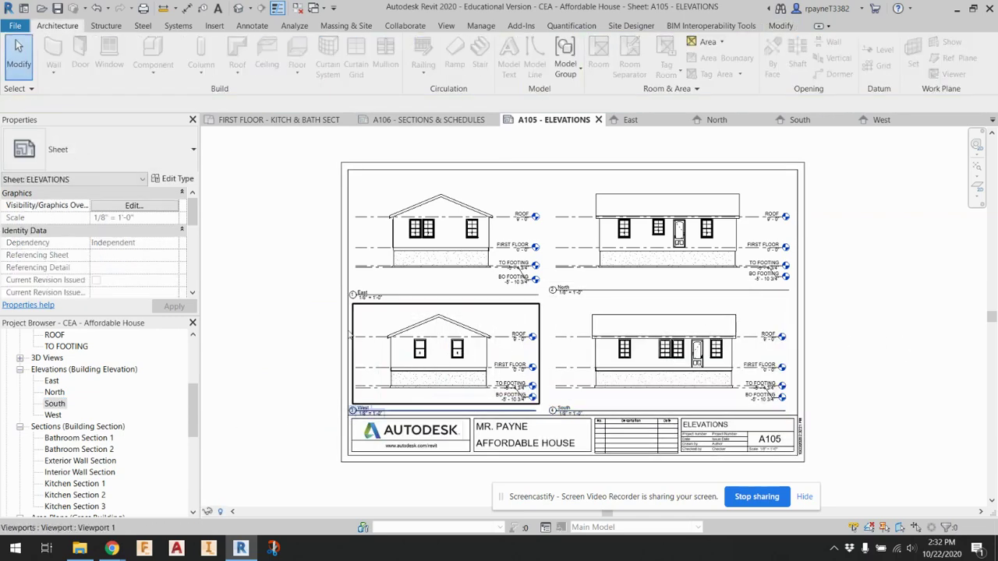
# Step: Move the East elevation's view title up in line with the North view title
pyautogui.scroll(1, 274, 359)
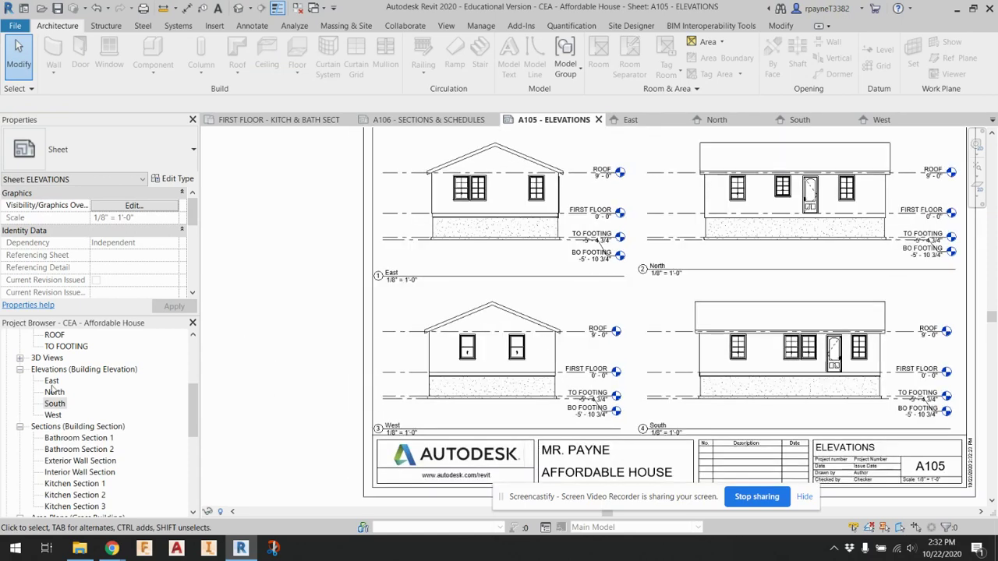
pyautogui.click(592, 273)
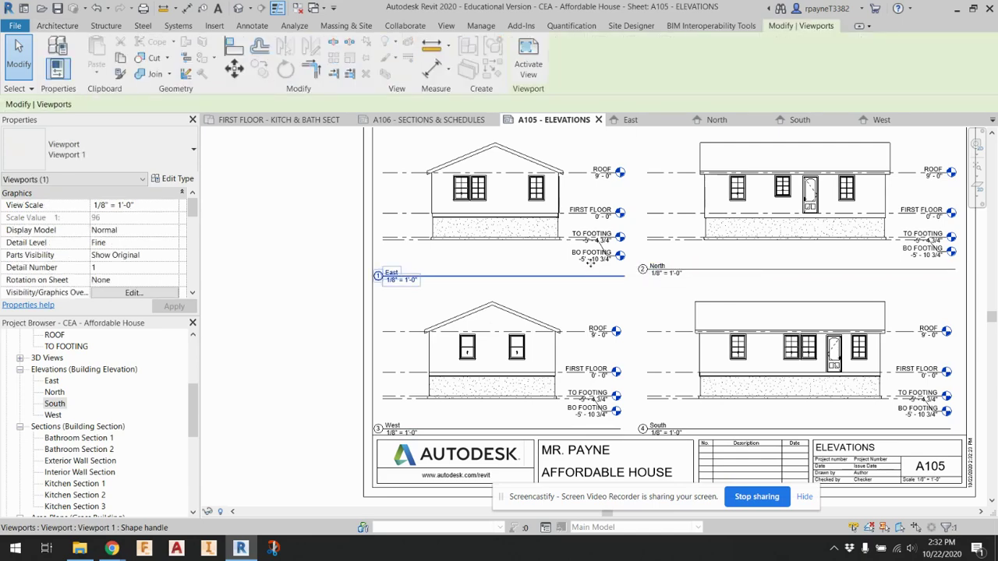
pyautogui.moveTo(592, 266)
pyautogui.mouseDown()
pyautogui.moveTo(590, 251)
pyautogui.moveTo(587, 273)
pyautogui.mouseUp()
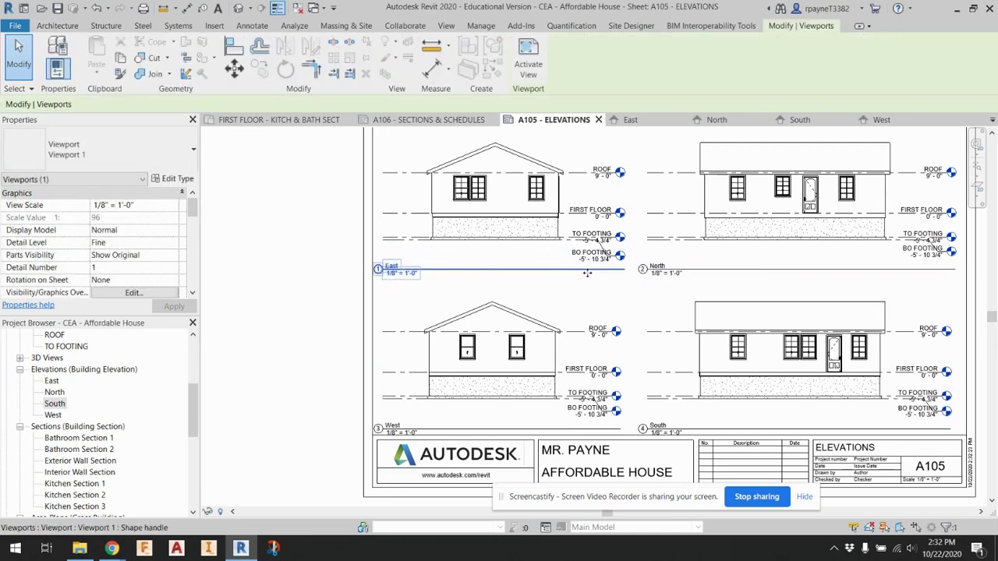
# Step: Nudge the South and West viewports slightly upward, away from the title block
pyautogui.click(704, 344)
pyautogui.press('Up')
pyautogui.press('Up')
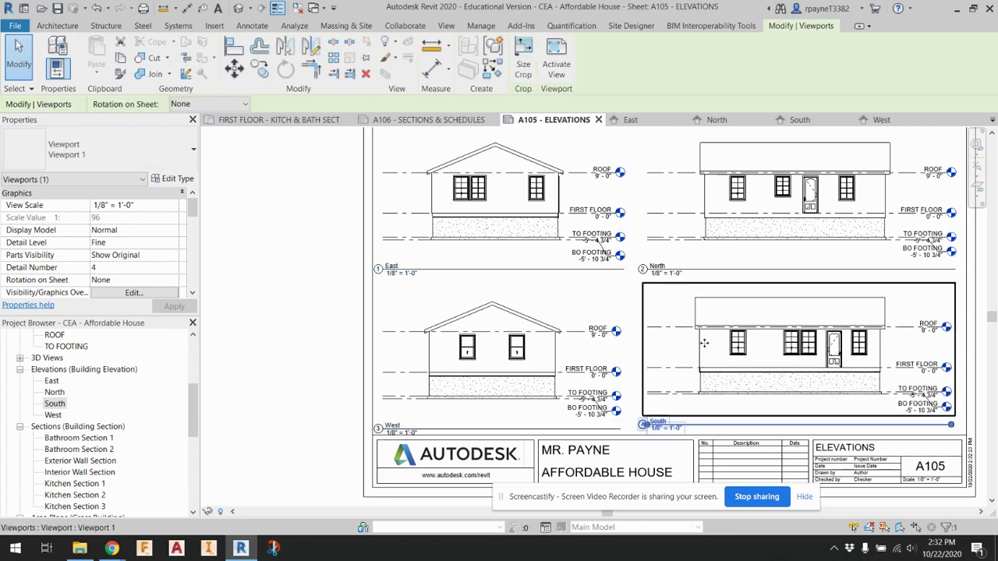
pyautogui.click(538, 321)
pyautogui.press('Up')
pyautogui.press('Up')
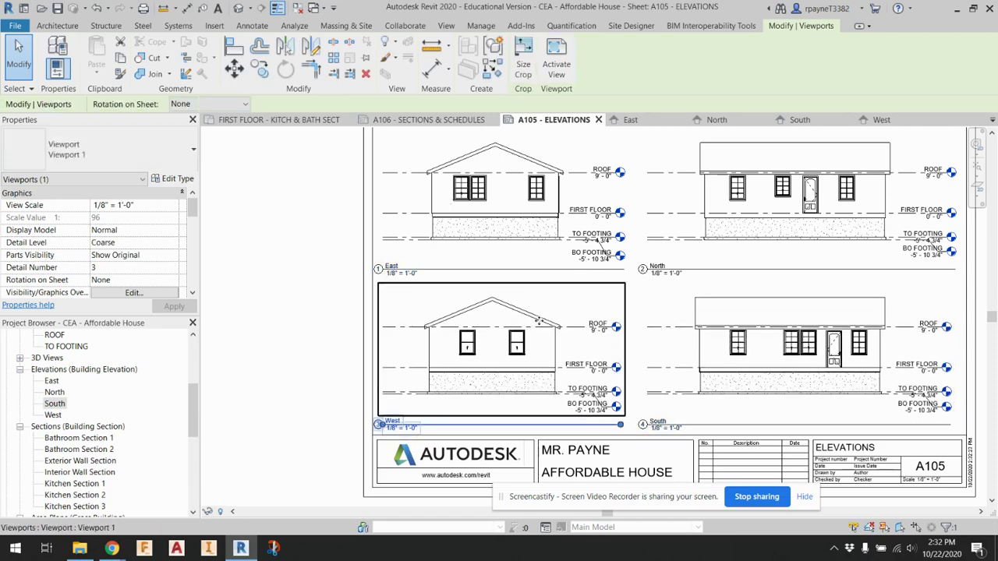
pyautogui.press('Escape')
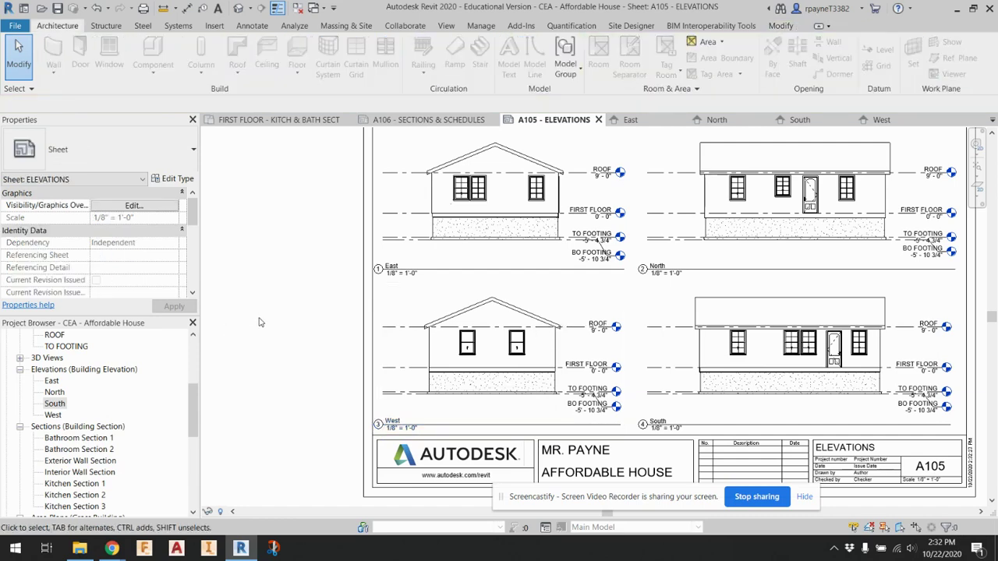
# Step: Review sheets A104 - SECTION PLAN and A103 - FLOOR PLAN, and open sheet A102 - ROOM PLAN
pyautogui.scroll(-2, 289, 357)
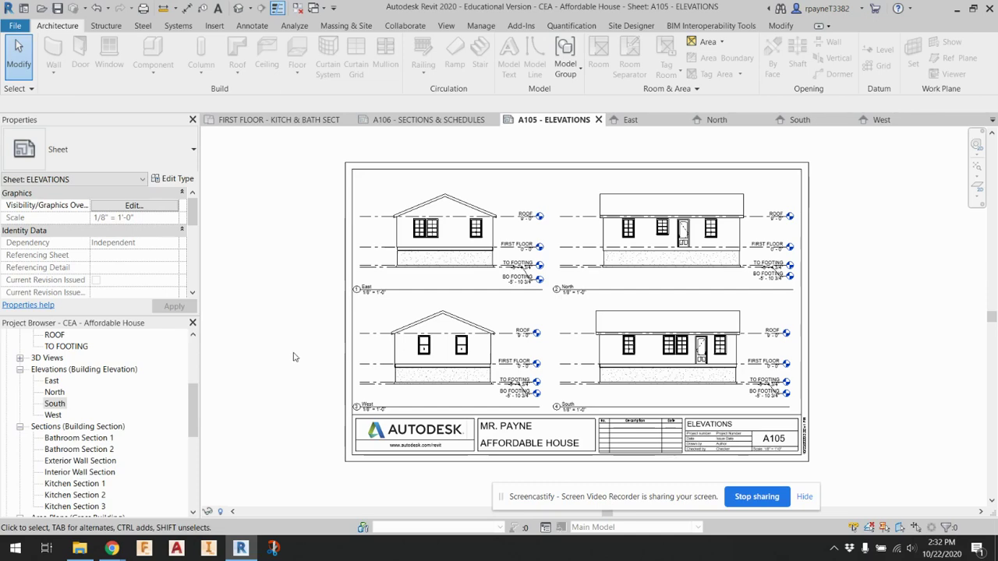
pyautogui.scroll(-1, 139, 409)
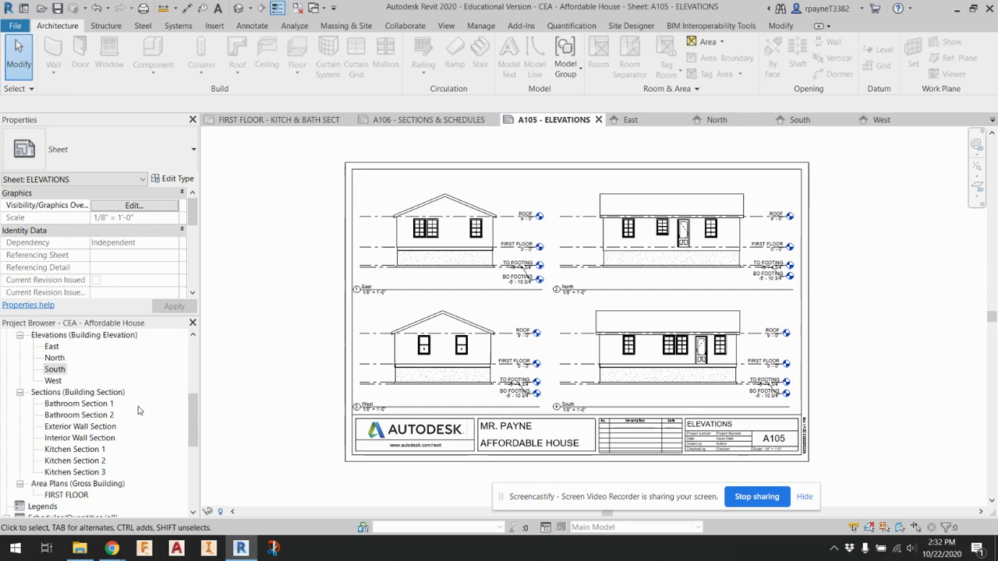
pyautogui.scroll(-5, 137, 409)
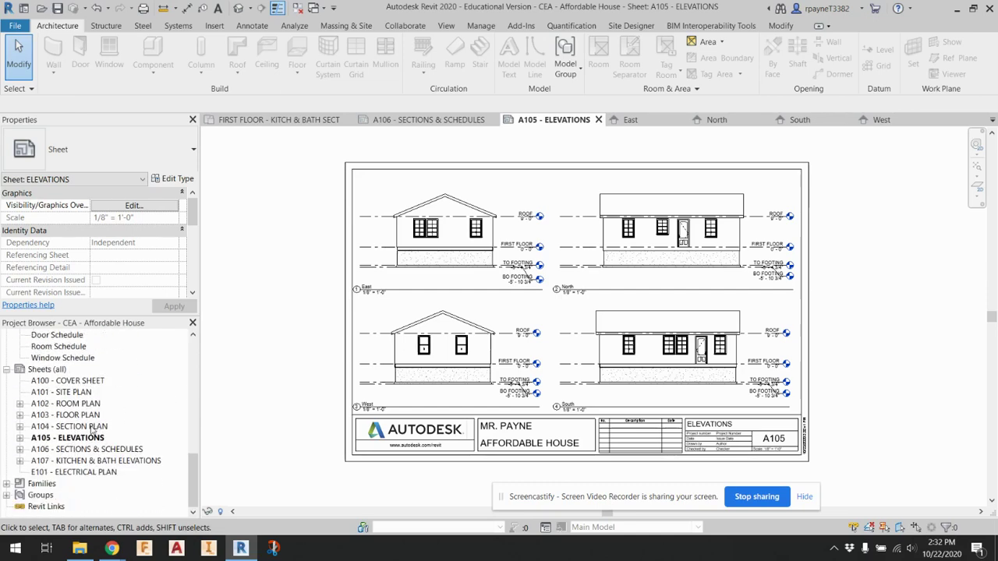
pyautogui.doubleClick(91, 427)
pyautogui.doubleClick(89, 415)
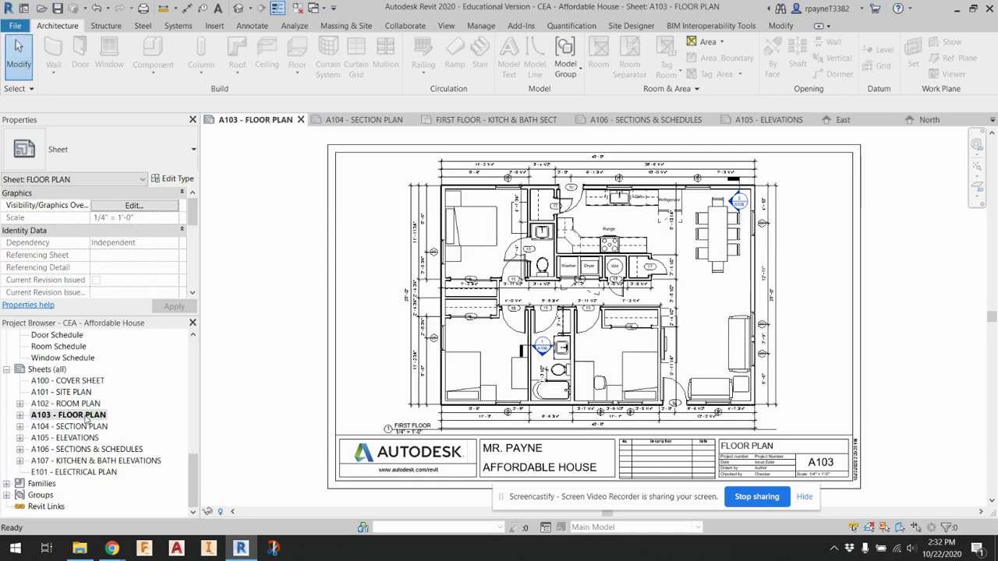
pyautogui.doubleClick(76, 404)
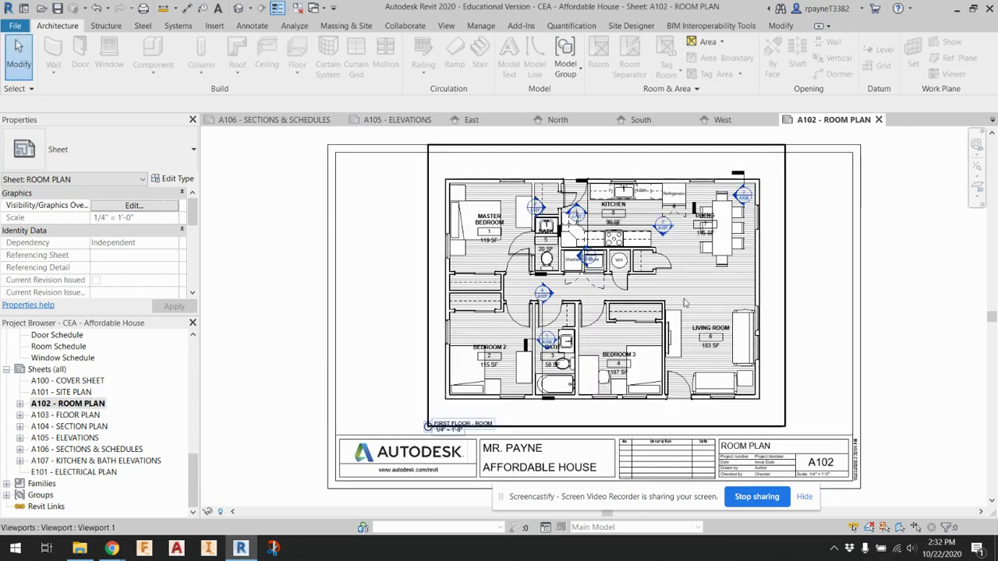
# Step: Open the FIRST FLOOR - ROOM floor plan and hide the wood-finish floor element in this view
pyautogui.scroll(3, 111, 376)
pyautogui.scroll(12, 111, 376)
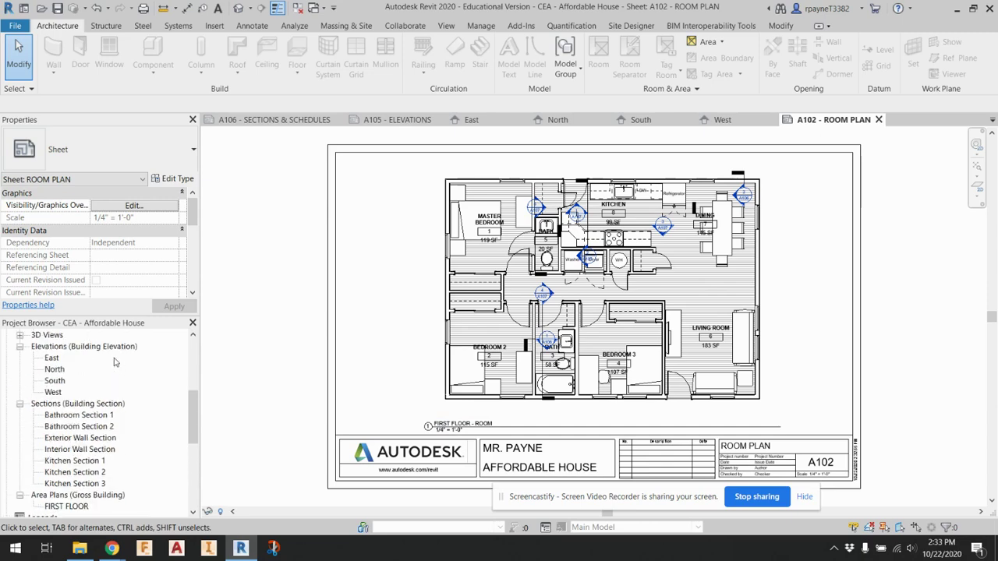
pyautogui.click(115, 403)
pyautogui.doubleClick(115, 403)
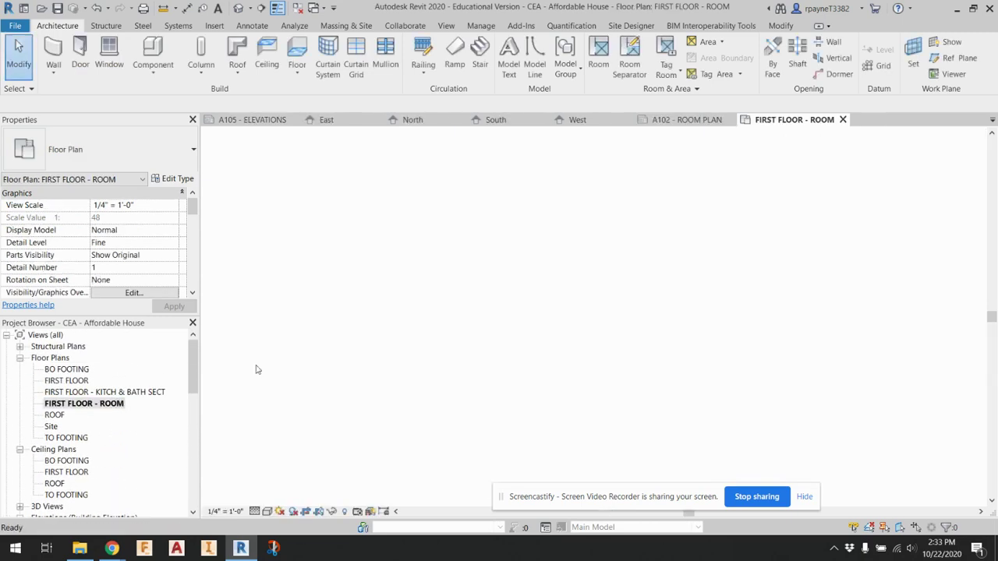
pyautogui.click(652, 290)
pyautogui.rightClick(650, 290)
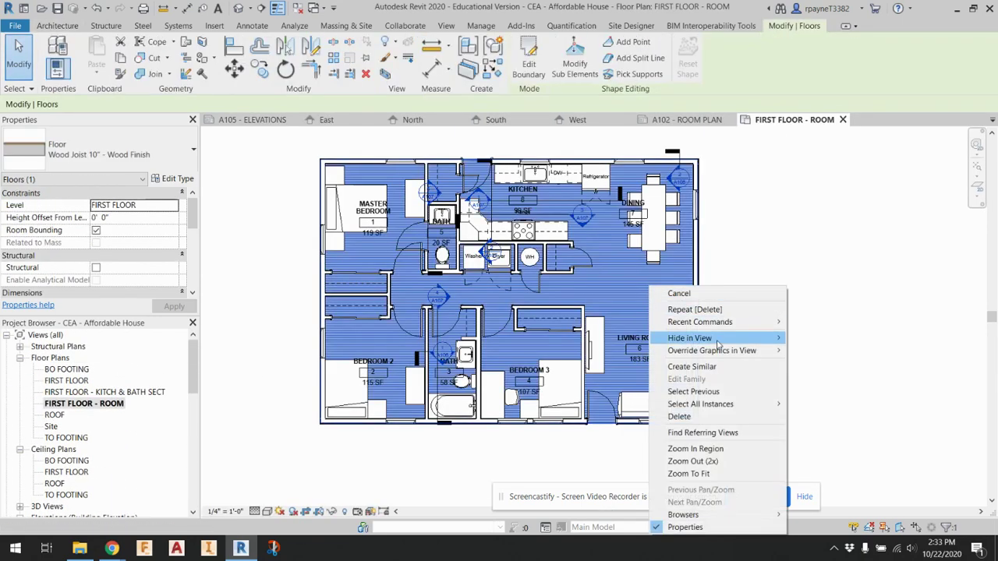
pyautogui.moveTo(747, 341)
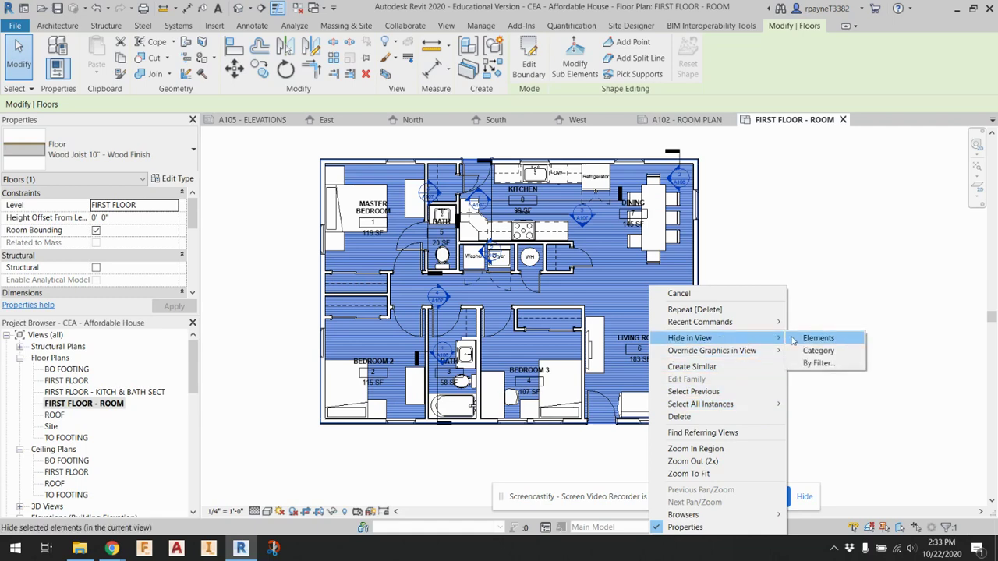
pyautogui.click(803, 338)
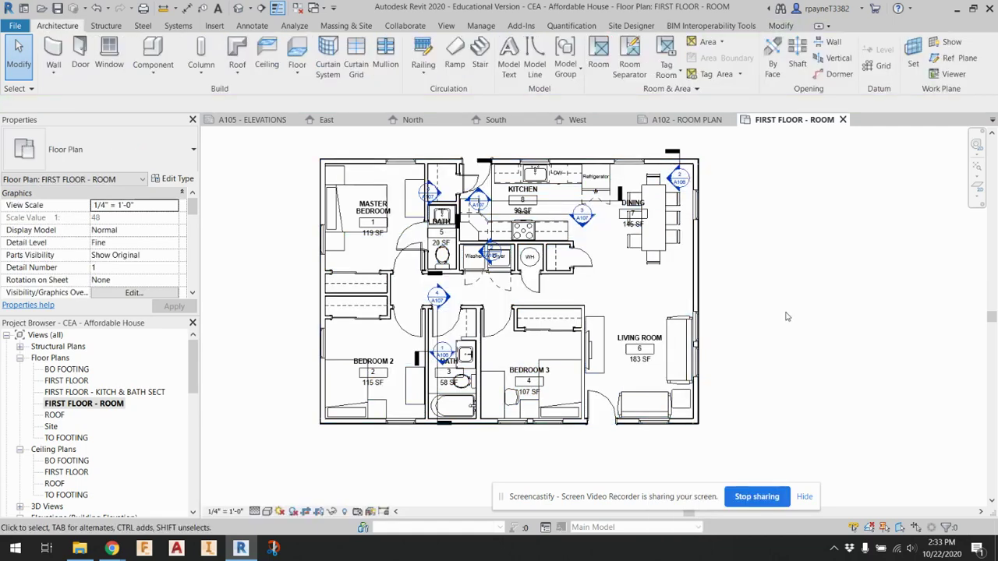
# Step: Hide the whole category of section markers in the FIRST FLOOR - ROOM plan
pyautogui.rightClick(678, 151)
pyautogui.moveTo(766, 245)
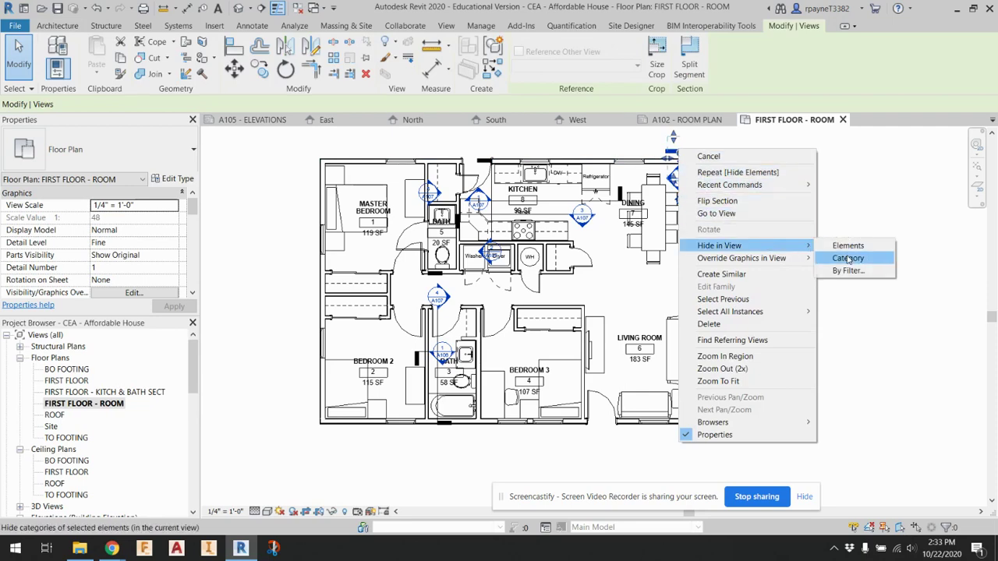
pyautogui.click(848, 258)
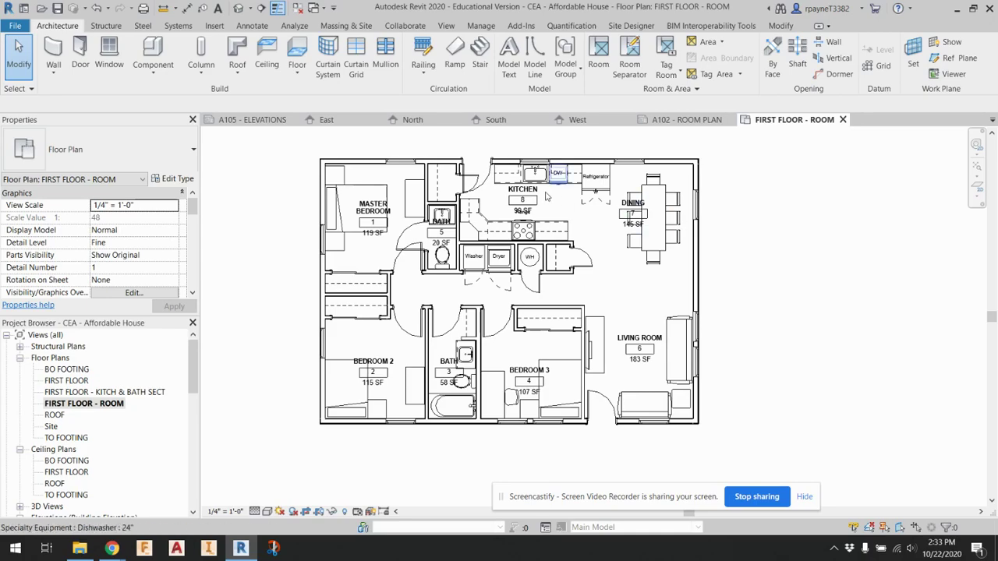
pyautogui.scroll(5, 523, 201)
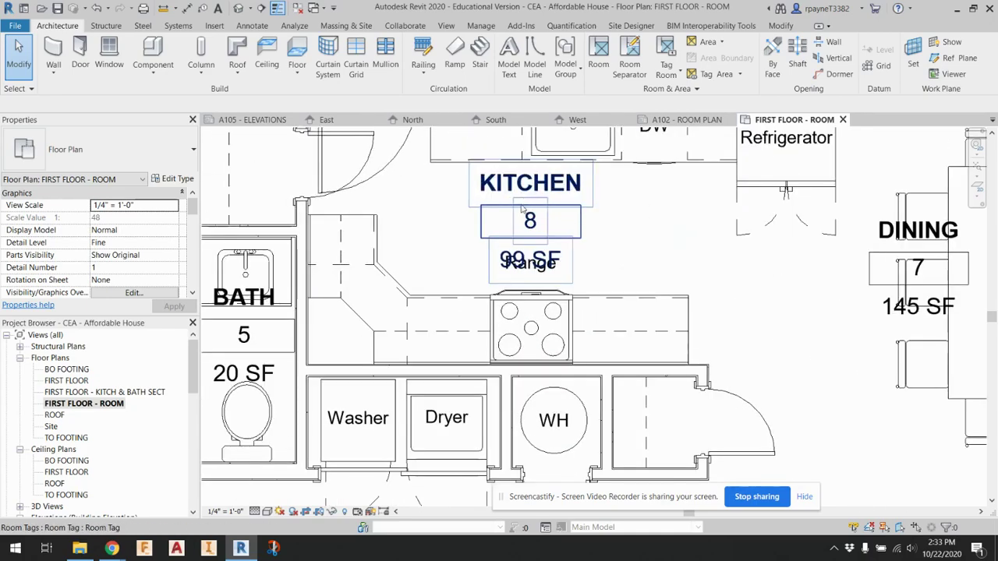
pyautogui.scroll(-5, 522, 200)
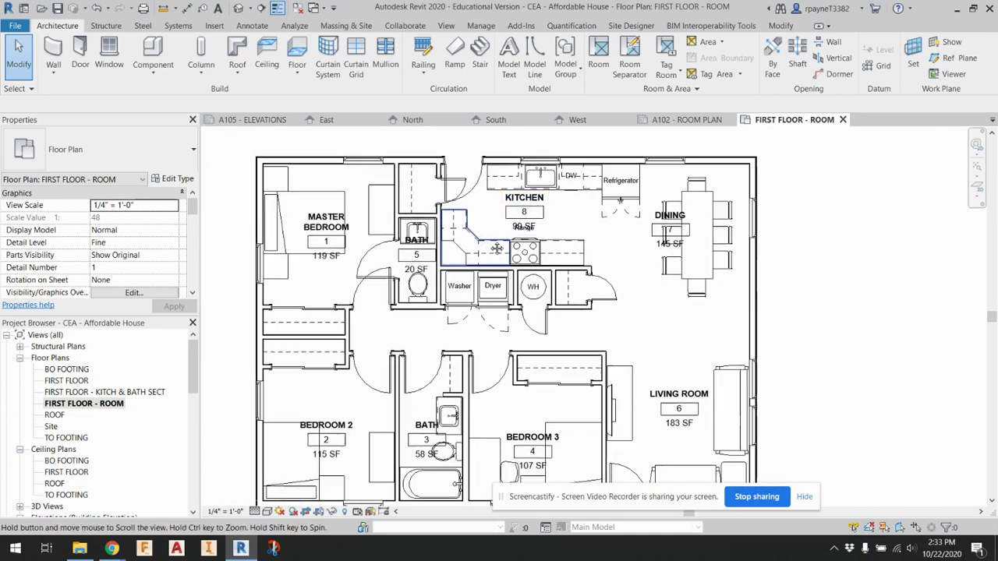
pyautogui.scroll(-3, 499, 242)
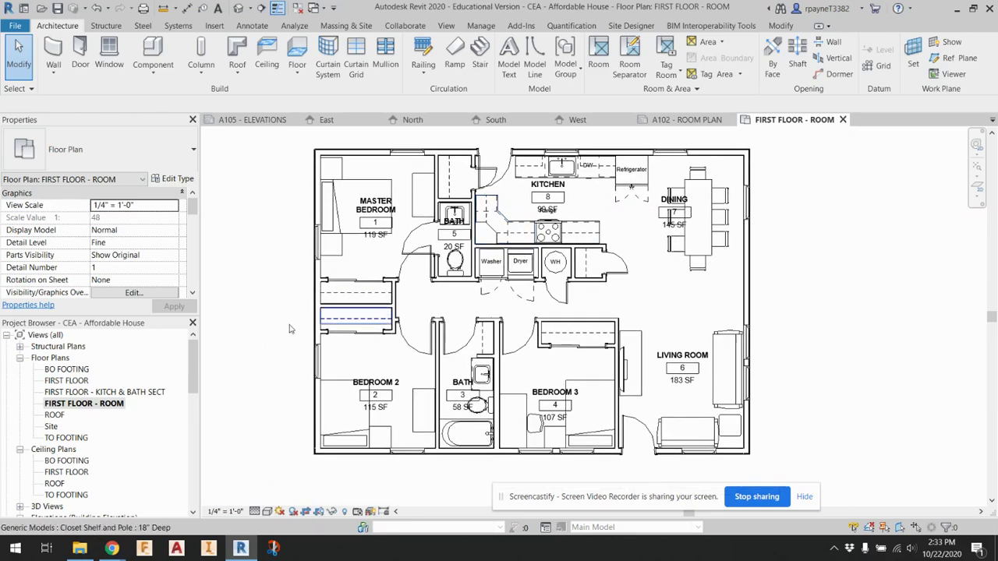
# Step: Open sheet A102 - ROOM PLAN and move the FIRST FLOOR - ROOM view title slightly up toward the plan
pyautogui.scroll(-5, 94, 417)
pyautogui.scroll(-5, 94, 417)
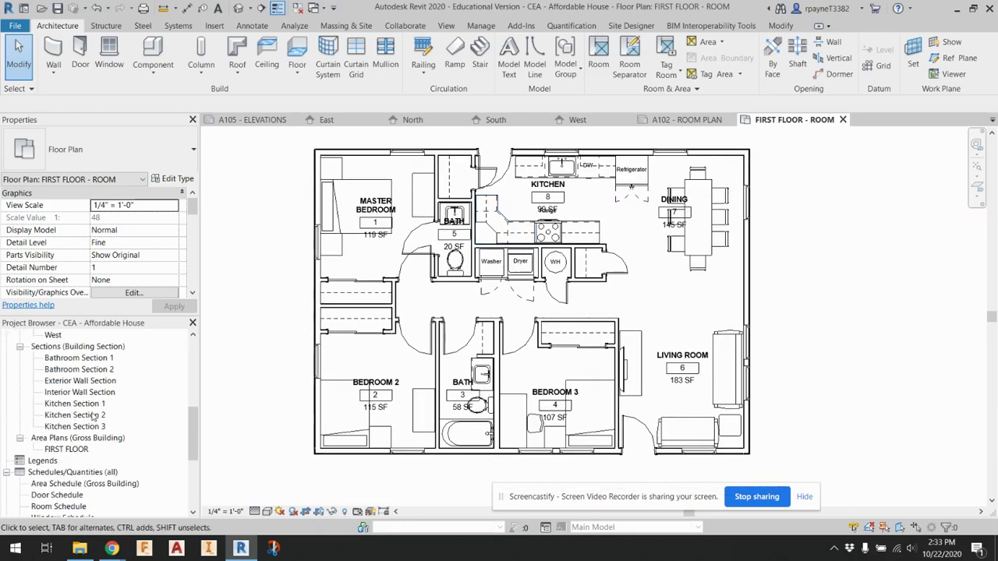
pyautogui.doubleClick(82, 459)
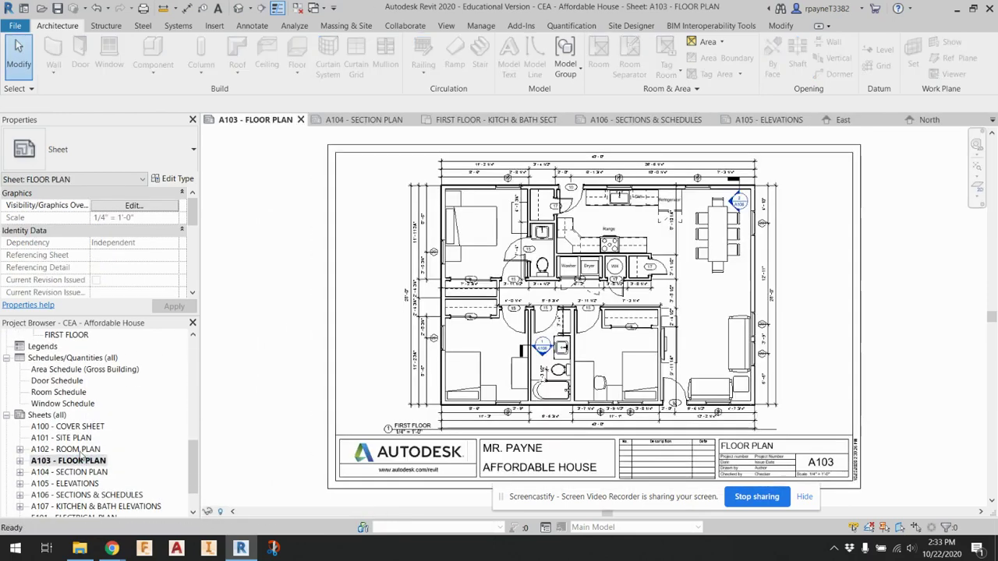
pyautogui.doubleClick(81, 450)
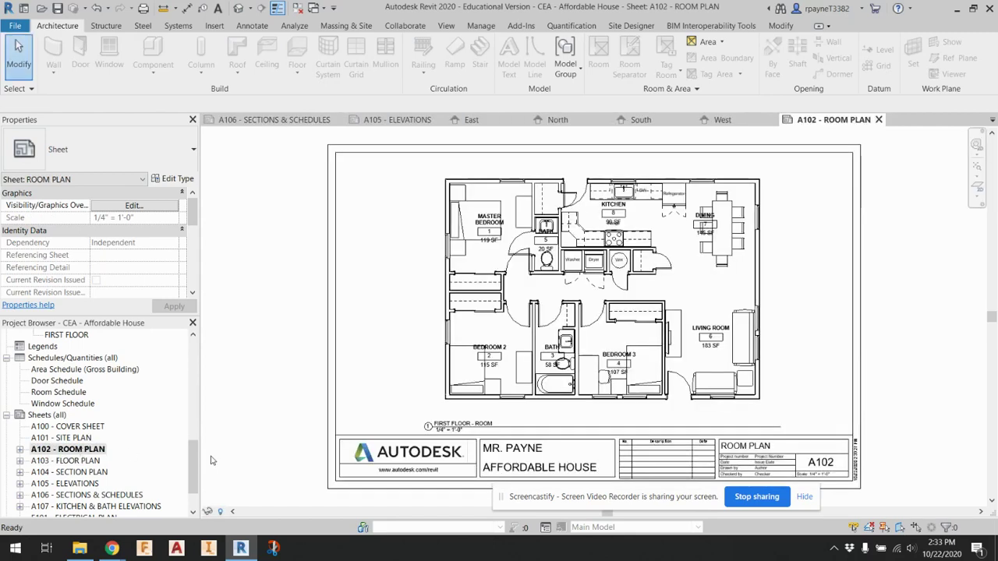
pyautogui.click(526, 422)
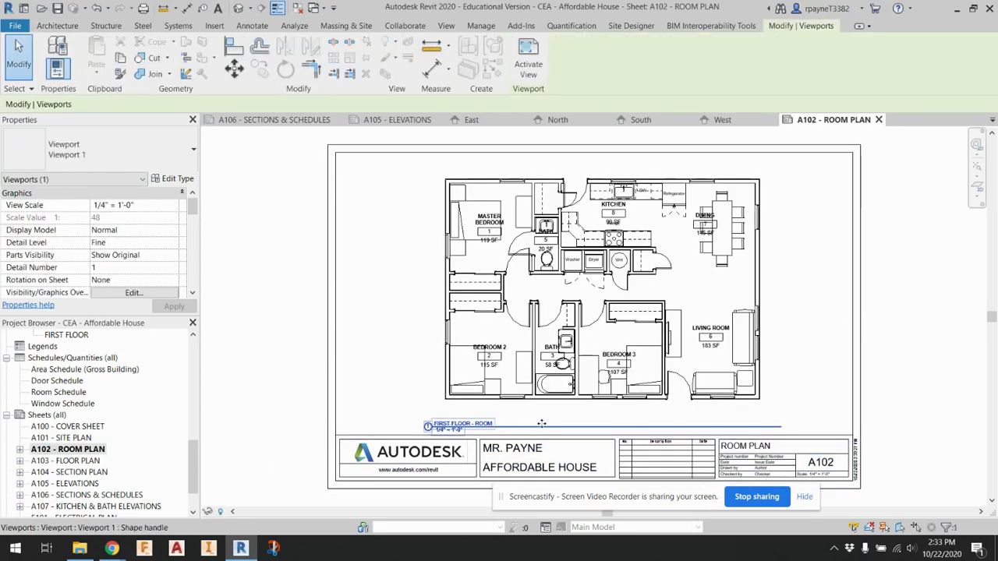
pyautogui.moveTo(540, 411); pyautogui.dragTo(540, 398)
# Step: Review sheets A103 - FLOOR PLAN through A107 - KITCHEN & BATH ELEVATIONS, and the FIRST FLOOR floor plan
pyautogui.doubleClick(75, 461)
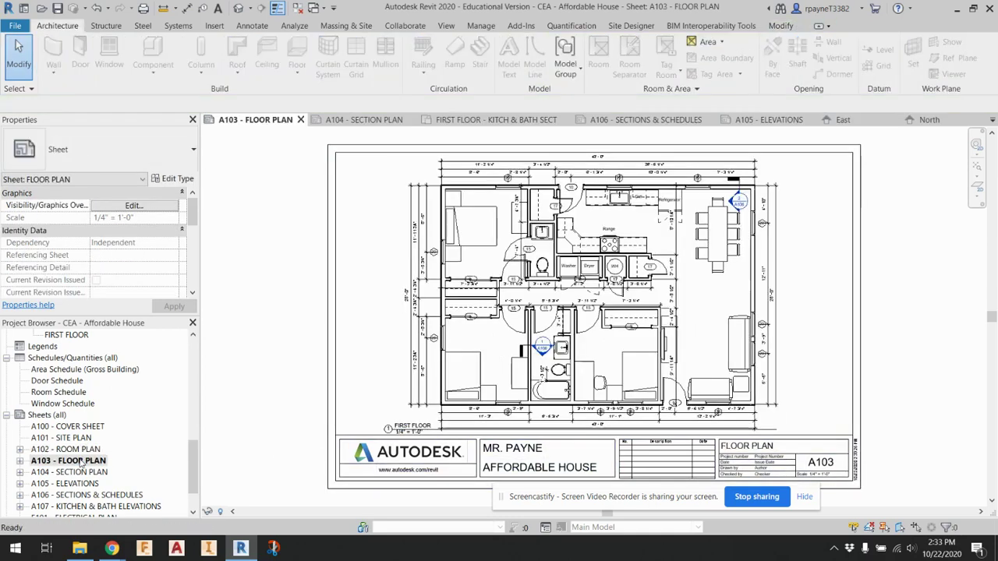
pyautogui.doubleClick(83, 472)
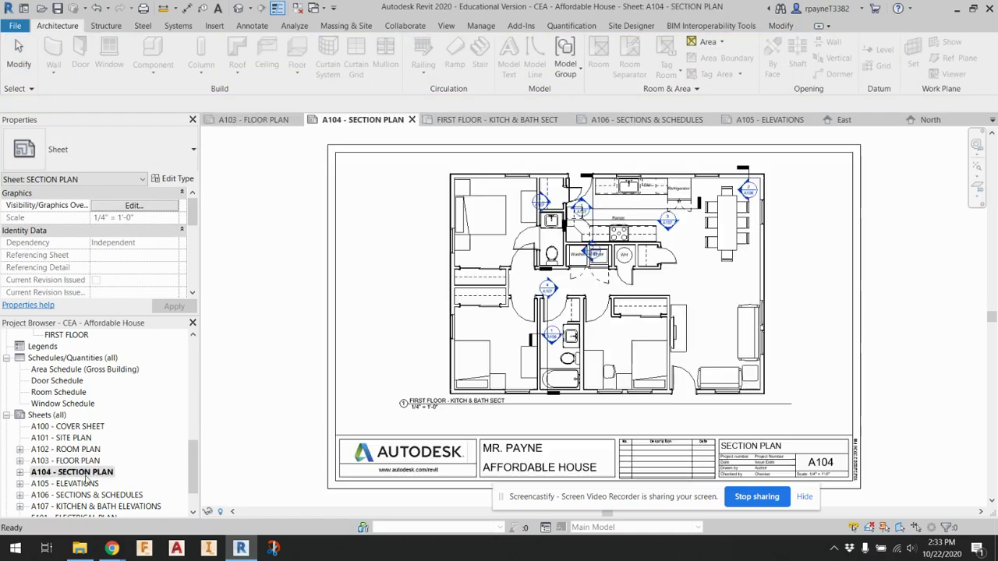
pyautogui.click(86, 484)
pyautogui.doubleClick(87, 485)
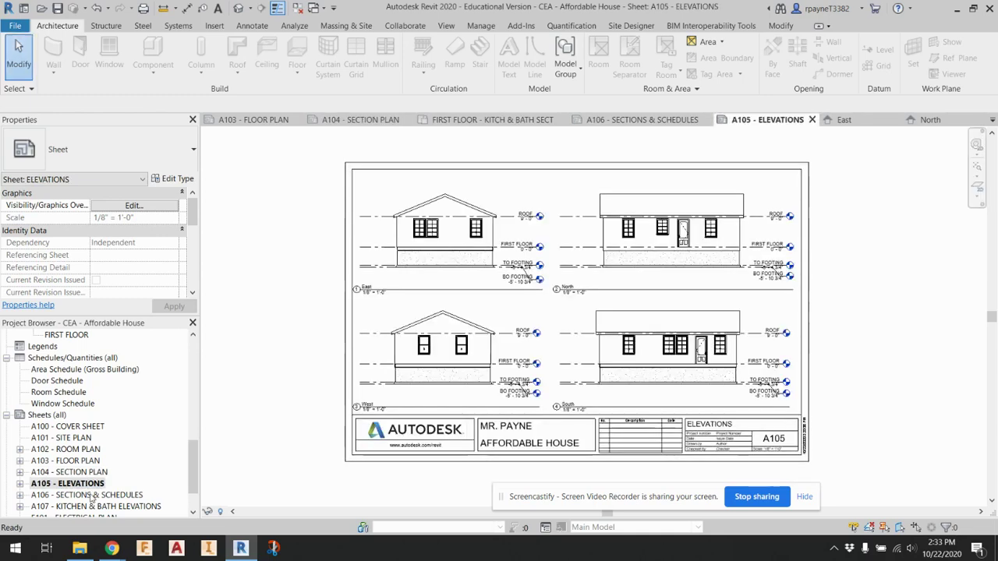
pyautogui.doubleClick(92, 496)
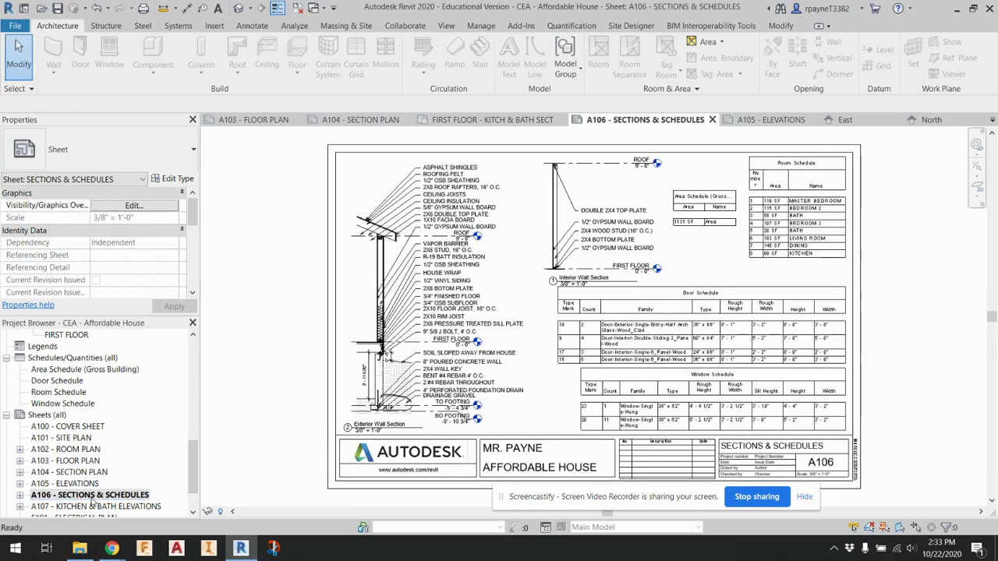
pyautogui.scroll(-2, 100, 417)
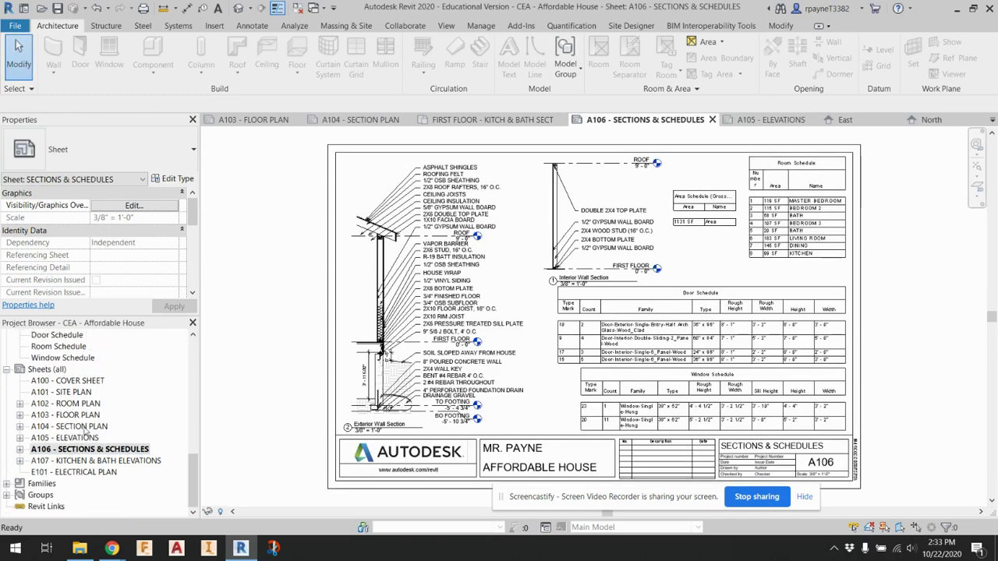
pyautogui.doubleClick(83, 461)
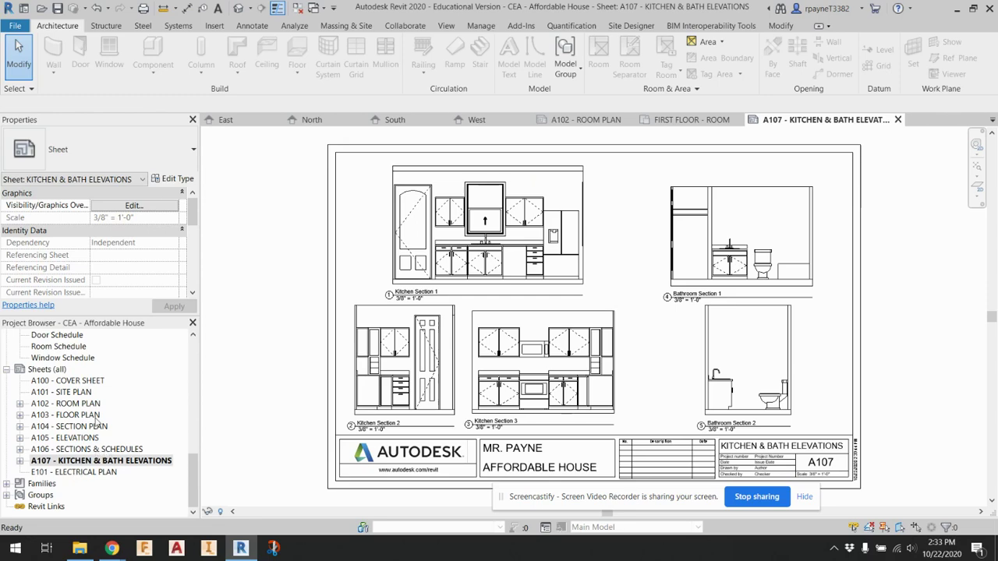
pyautogui.scroll(10, 94, 421)
pyautogui.scroll(3, 74, 384)
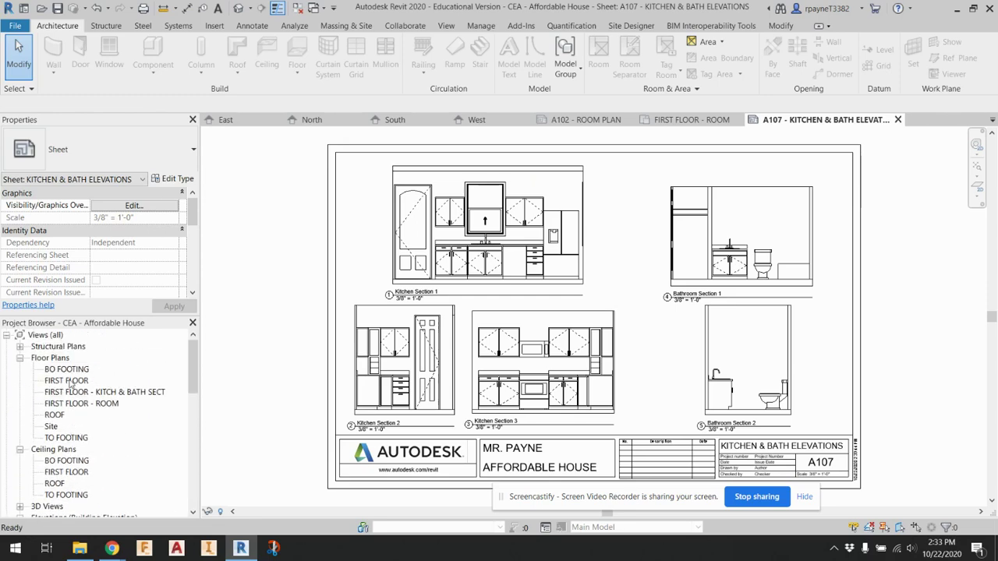
pyautogui.doubleClick(69, 381)
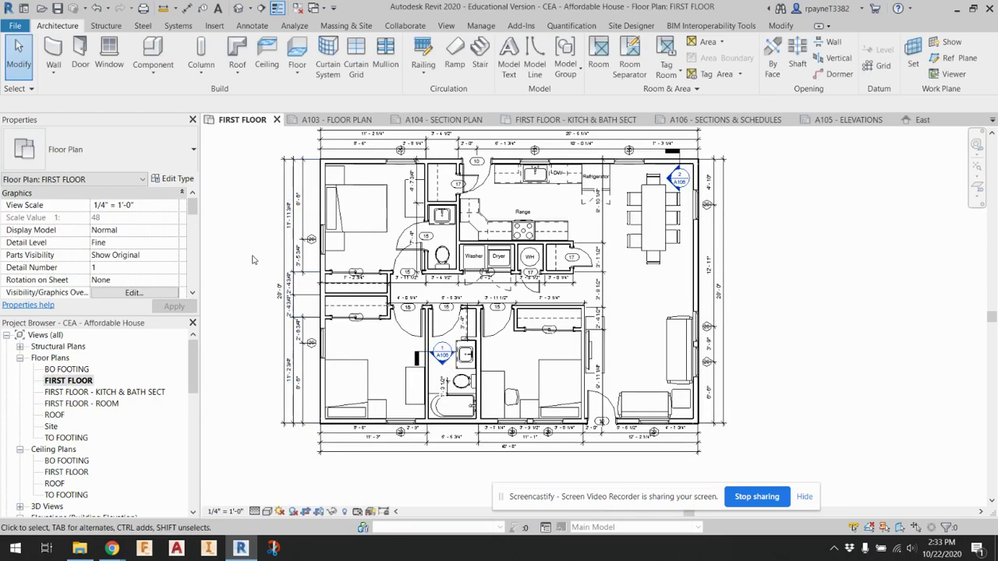
pyautogui.moveTo(261, 263); pyautogui.dragTo(313, 284, button='middle')
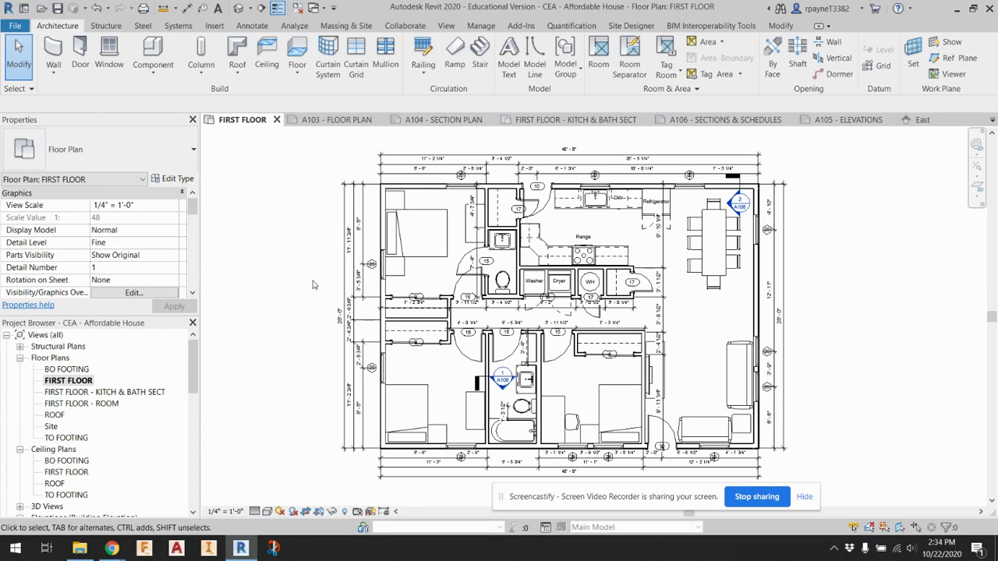
# Step: Open the FIRST FLOOR reflected ceiling plan and hide the roof in this view
pyautogui.doubleClick(66, 472)
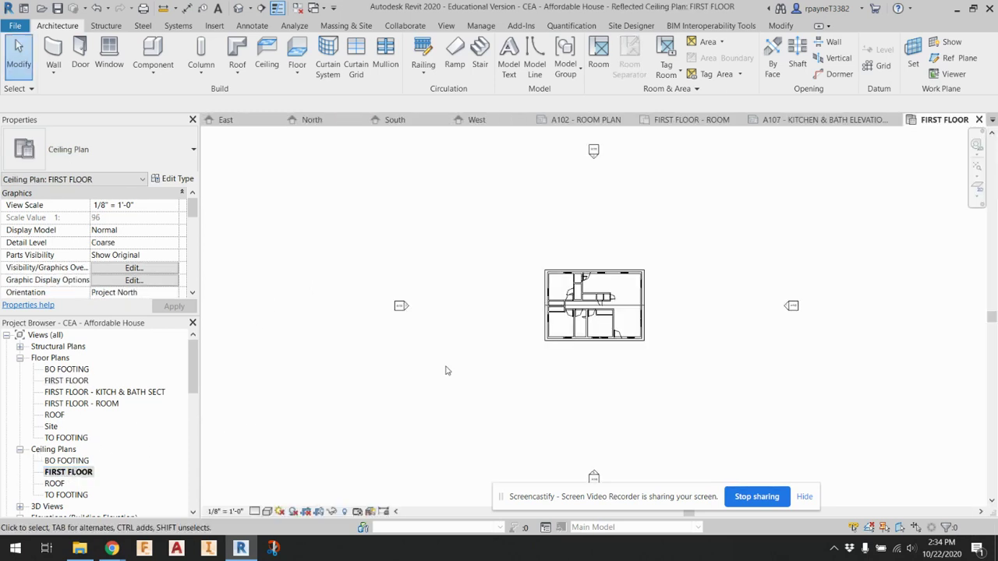
pyautogui.scroll(5, 580, 305)
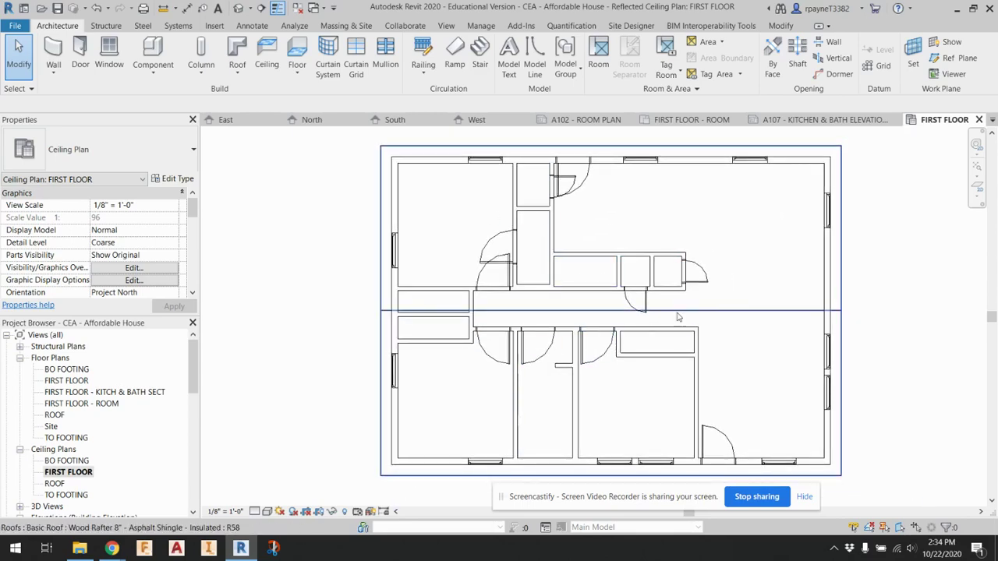
pyautogui.rightClick(738, 313)
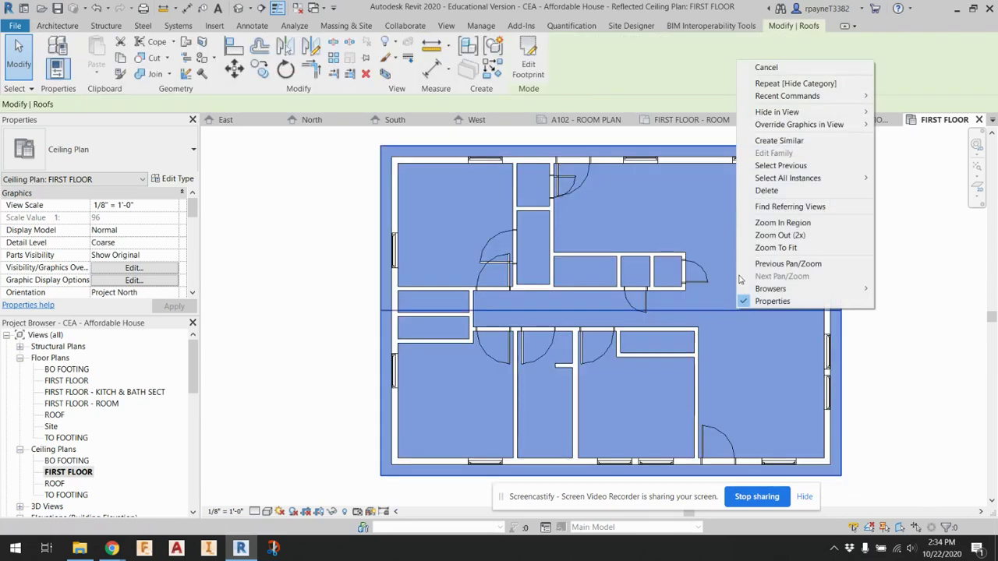
pyautogui.moveTo(779, 113)
pyautogui.click(906, 111)
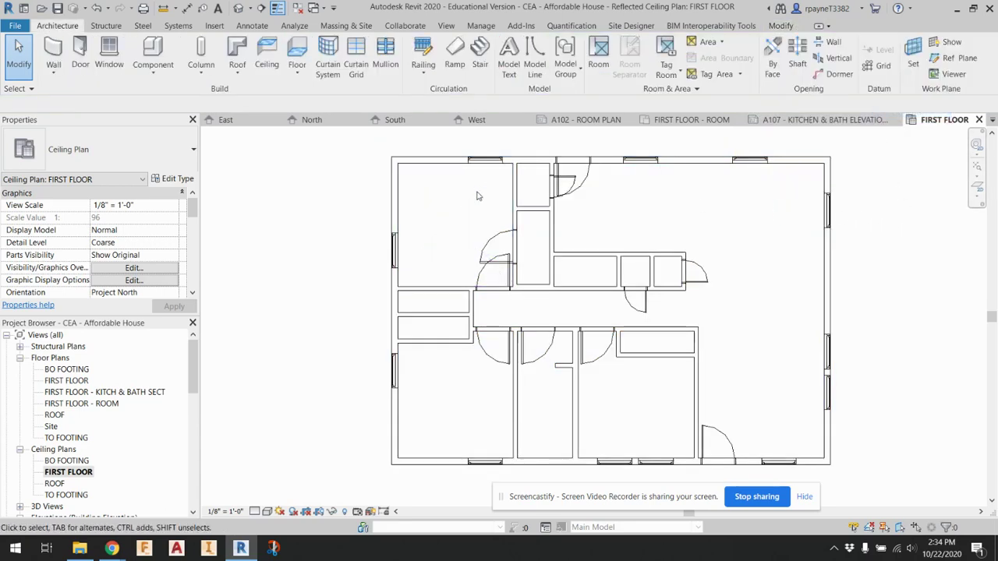
# Step: Start a ceiling and duplicate the compound ceiling type GWB on Mtl. Stud as GWB on Wood Stud
pyautogui.click(267, 50)
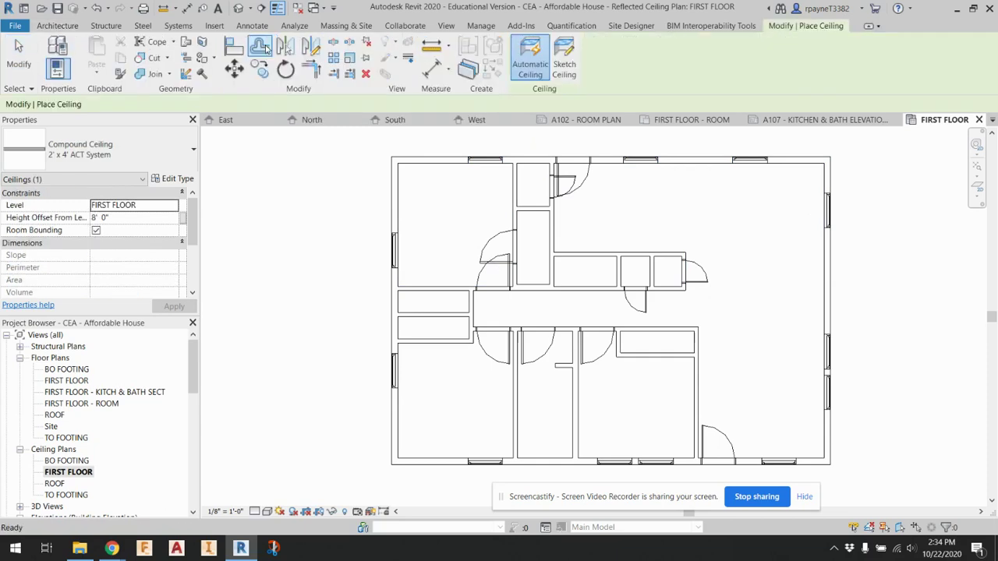
pyautogui.click(109, 154)
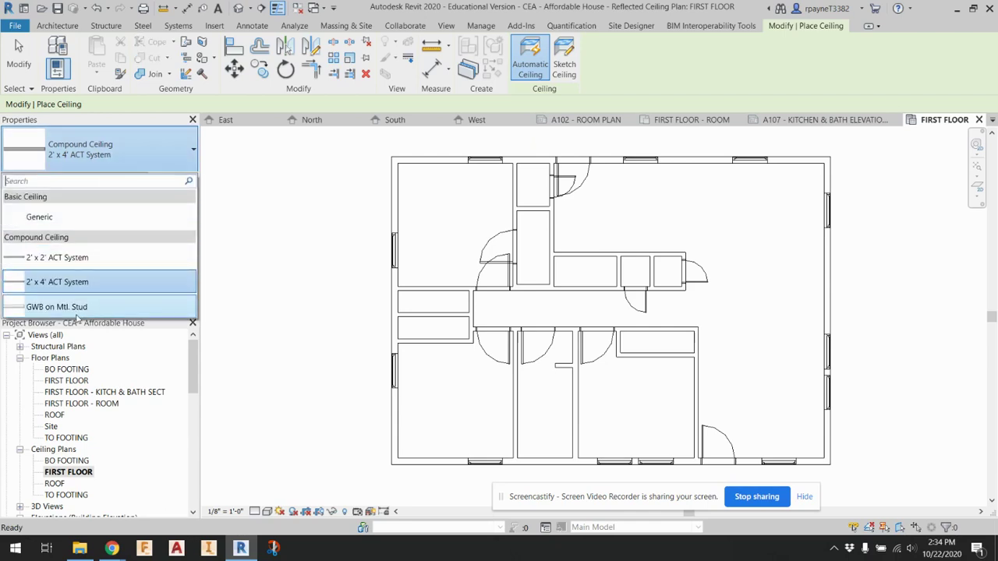
pyautogui.click(52, 310)
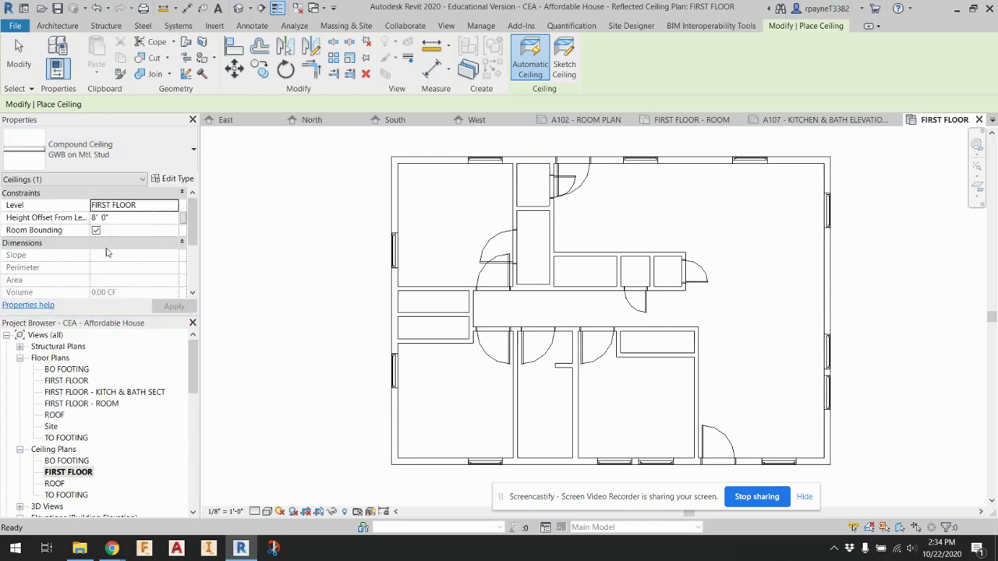
pyautogui.click(176, 179)
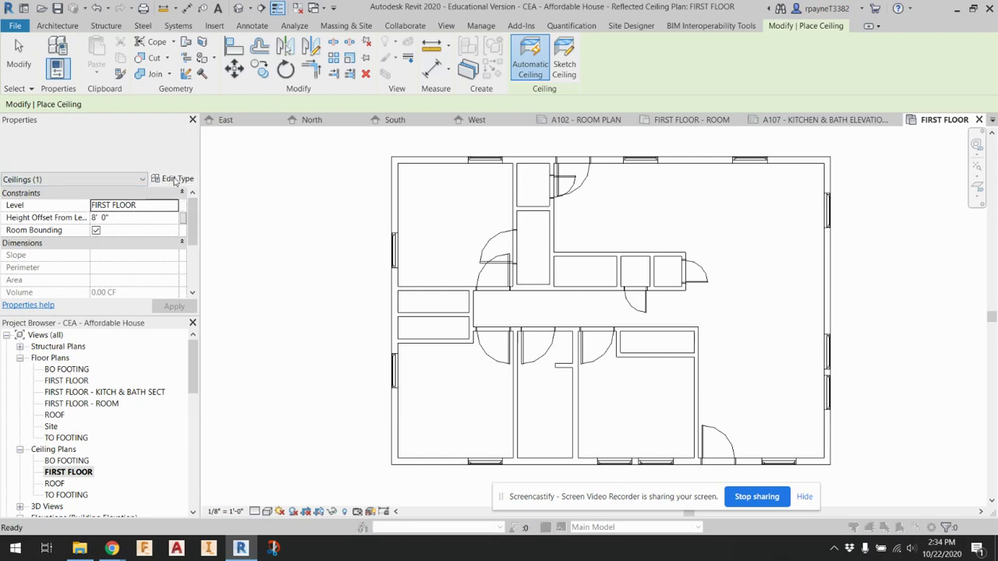
pyautogui.click(953, 83)
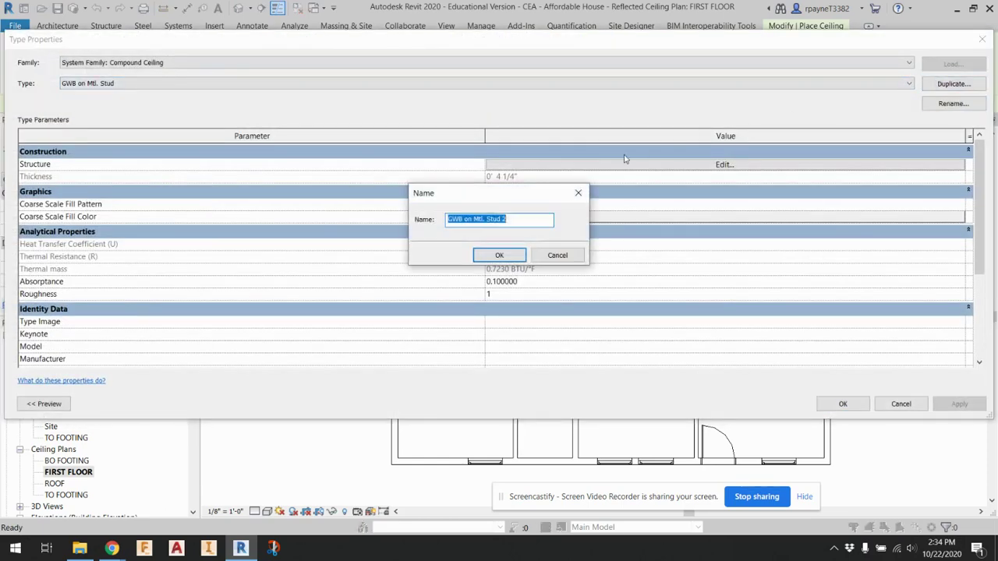
pyautogui.click(476, 220)
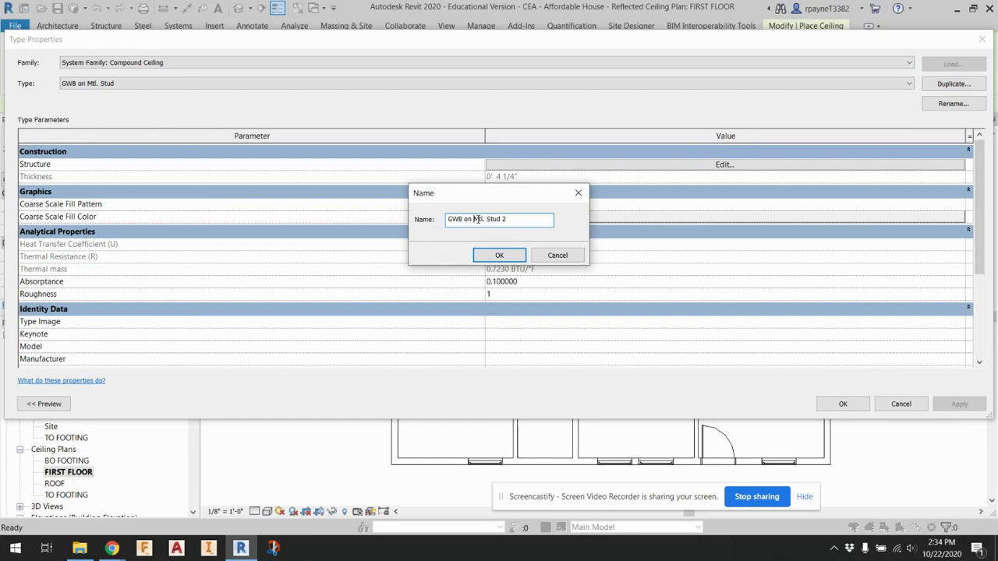
pyautogui.moveTo(474, 219); pyautogui.dragTo(508, 219)
pyautogui.write('Wood')
pyautogui.press('Return')
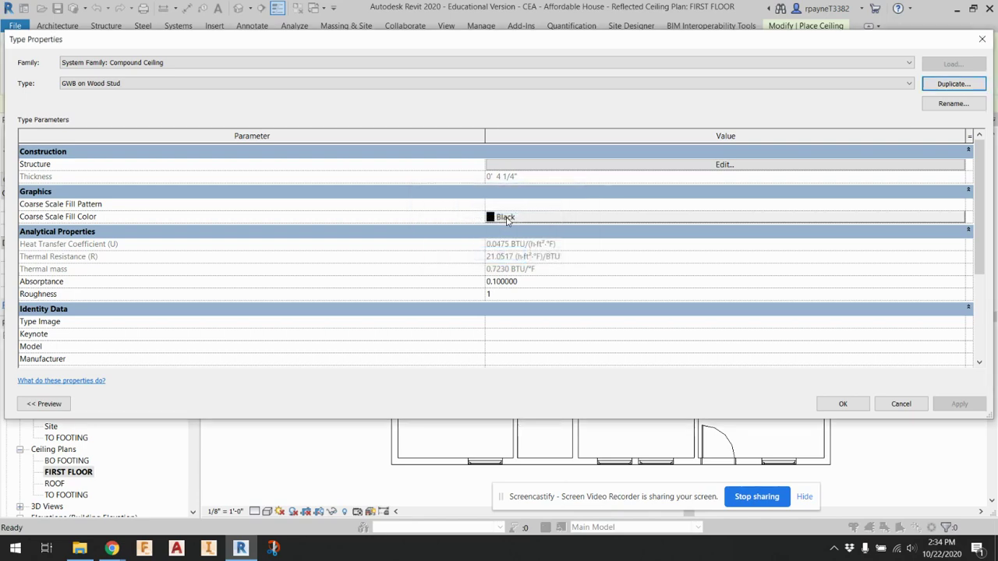
# Step: In the new ceiling type's assembly, set the structure layer's material to Wood Stud Layer
pyautogui.click(546, 163)
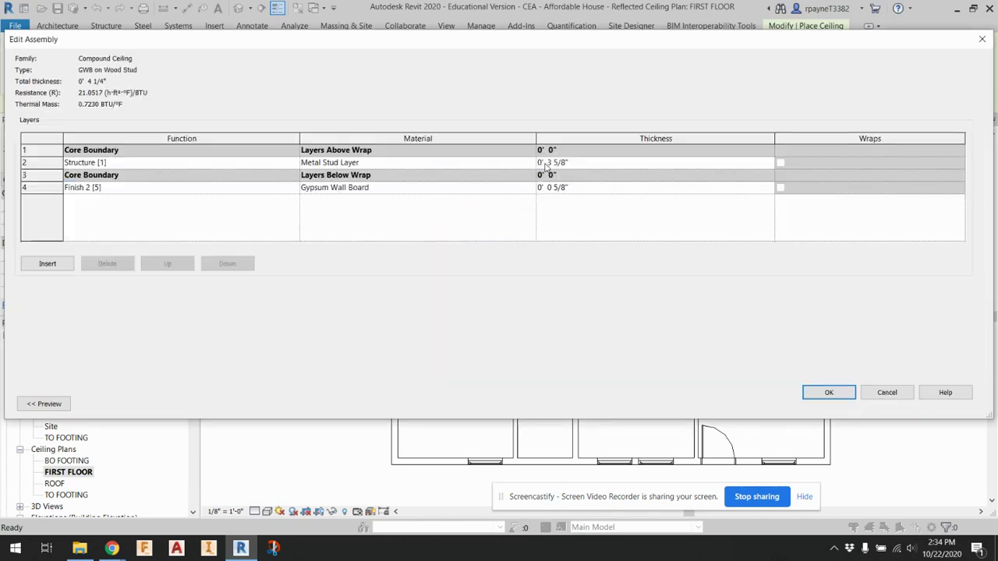
pyautogui.click(471, 161)
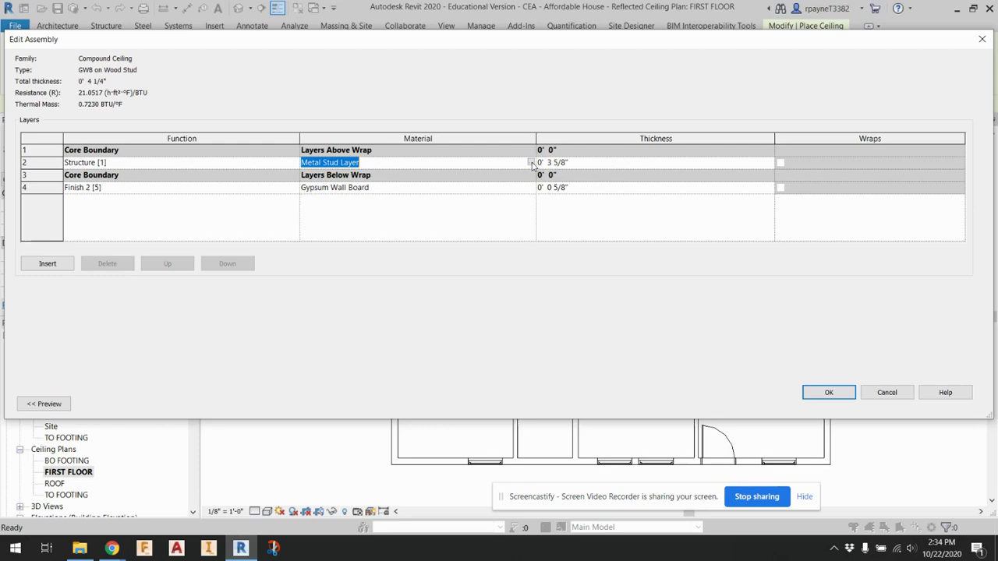
pyautogui.click(530, 162)
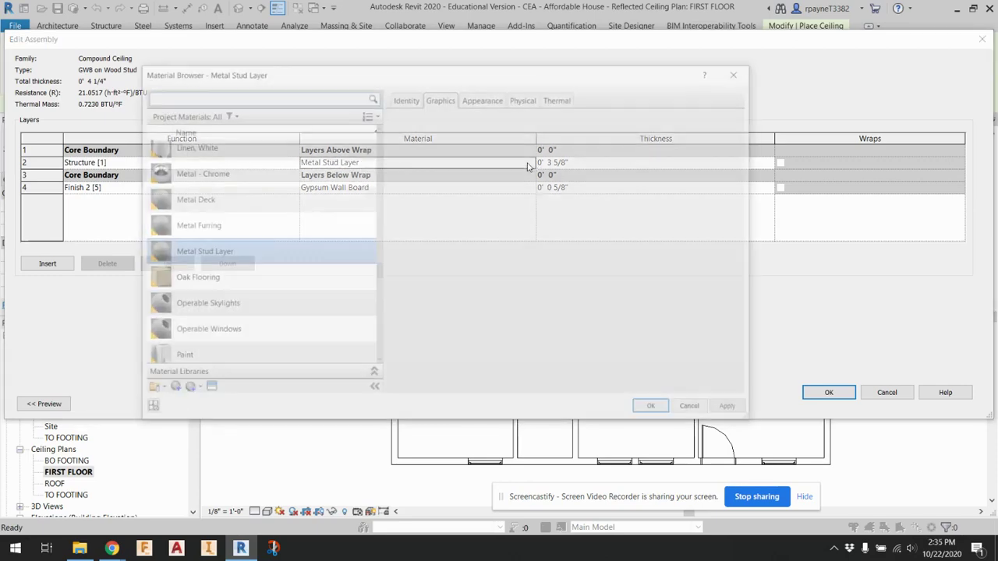
pyautogui.scroll(-10, 380, 278)
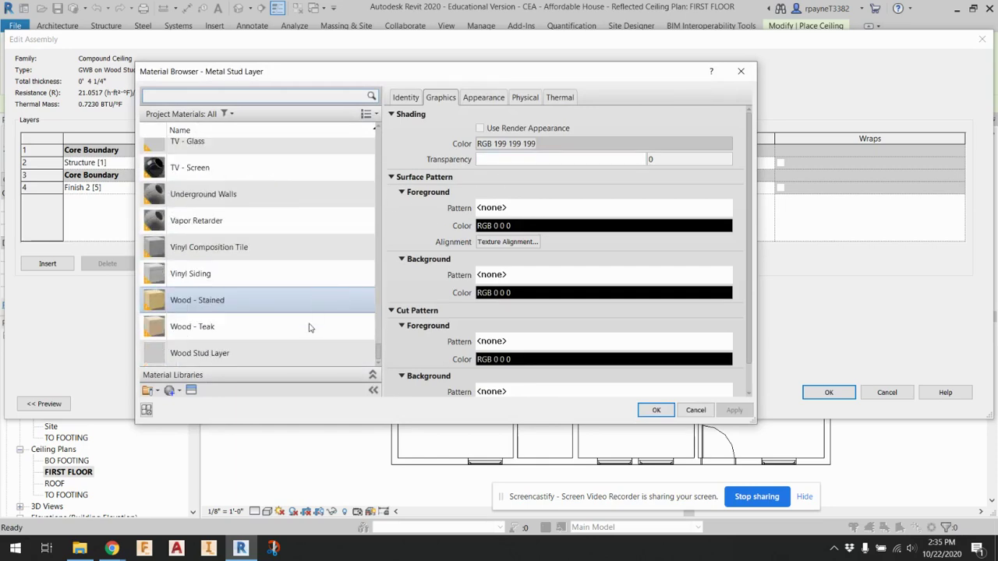
pyautogui.click(263, 353)
pyautogui.click(656, 410)
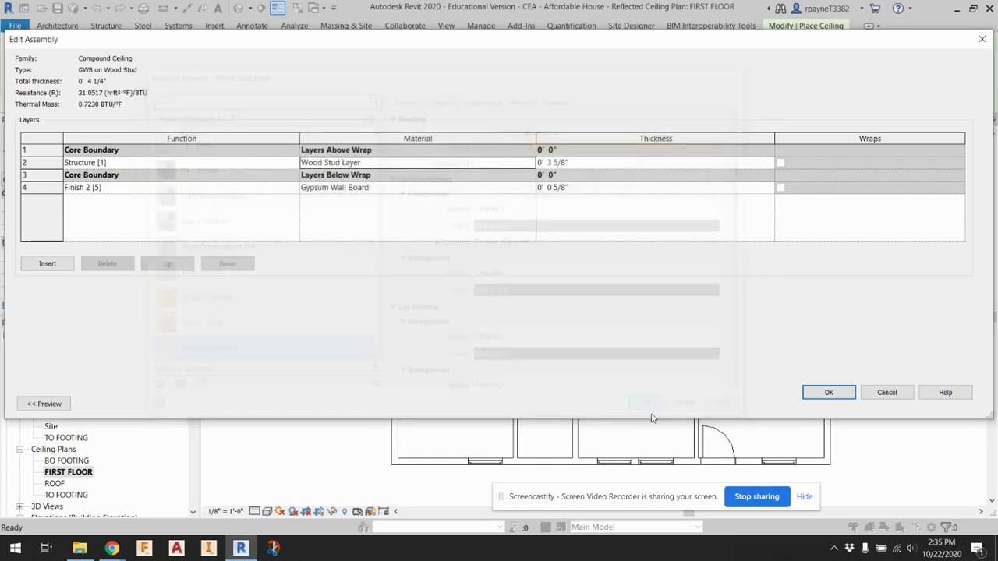
# Step: Set the structure layer's thickness to 9.25 inches and accept the assembly and the type properties
pyautogui.click(558, 162)
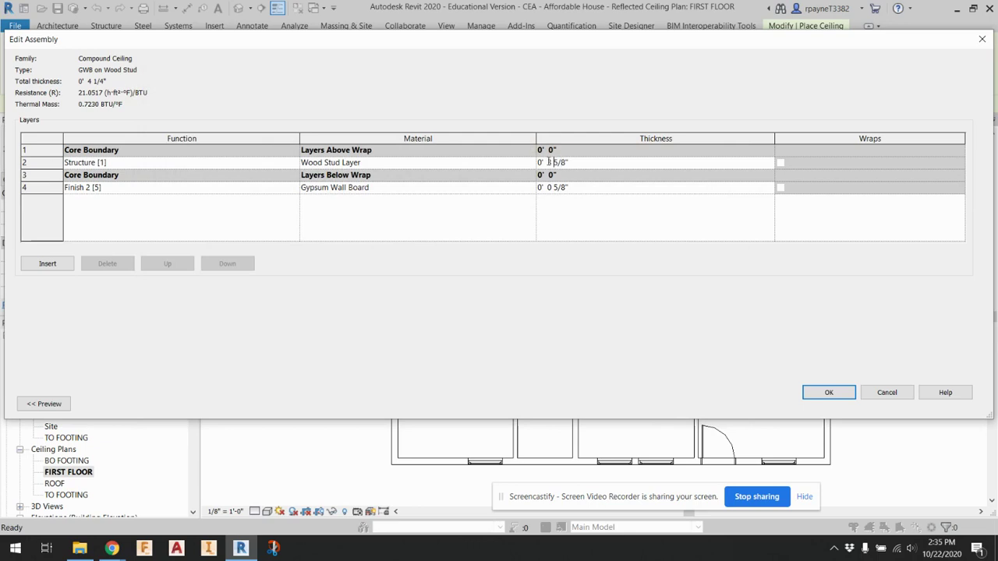
pyautogui.moveTo(548, 162); pyautogui.dragTo(567, 162)
pyautogui.write('9.25')
pyautogui.press('Return')
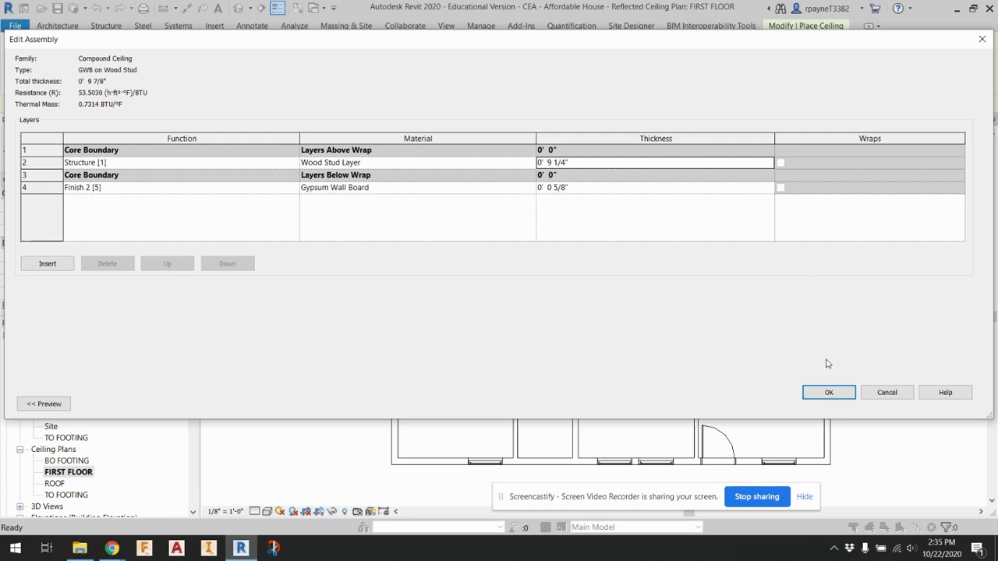
pyautogui.click(822, 393)
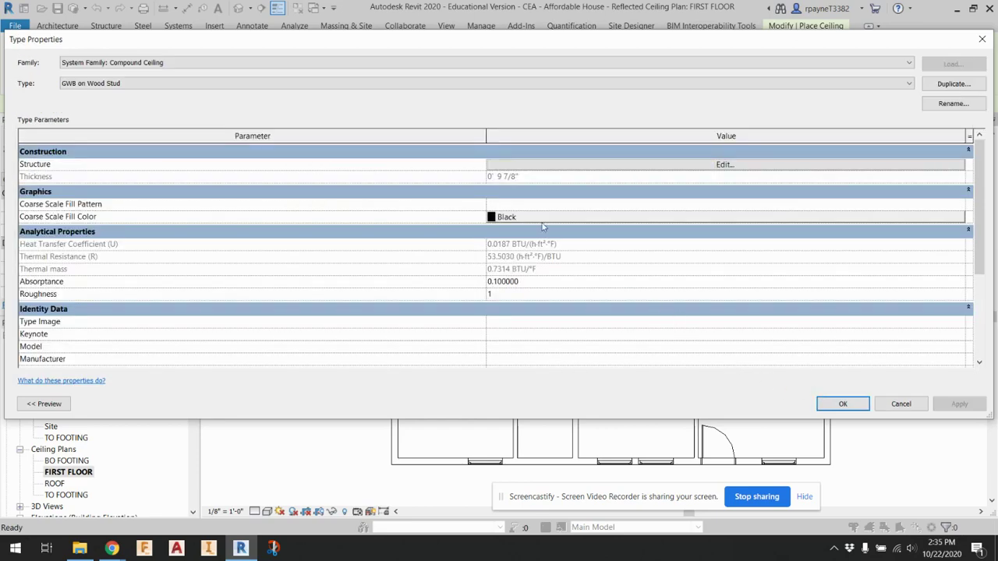
pyautogui.click(842, 403)
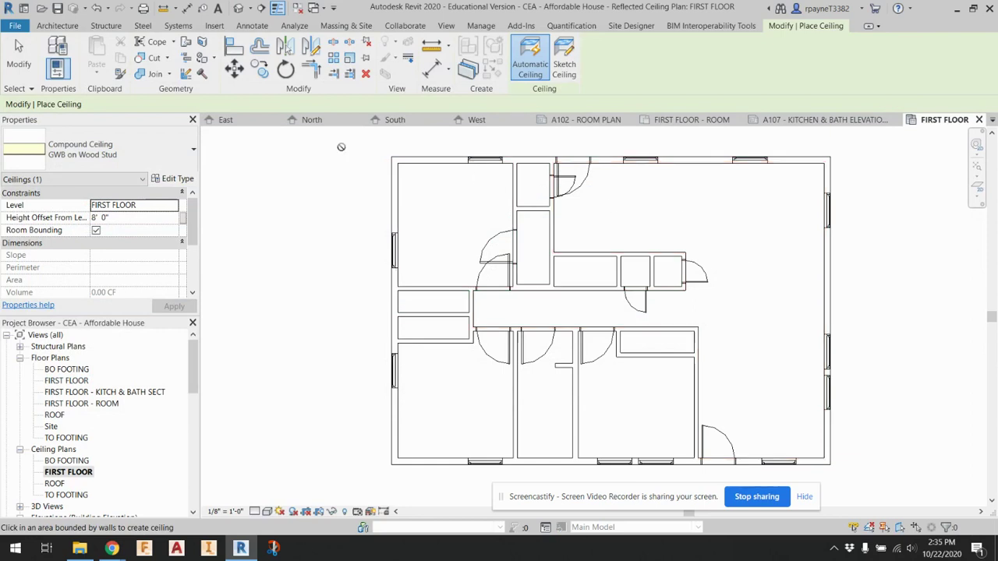
# Step: Place automatic GWB on Wood Stud ceilings in the first-floor rooms and closets at an 8' 0" height offset
pyautogui.click(137, 163)
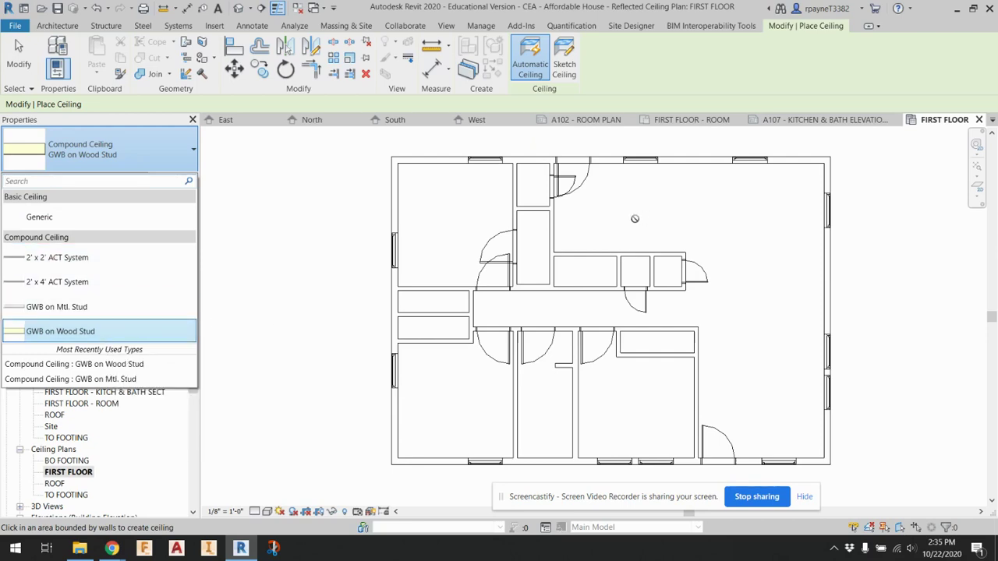
pyautogui.click(530, 67)
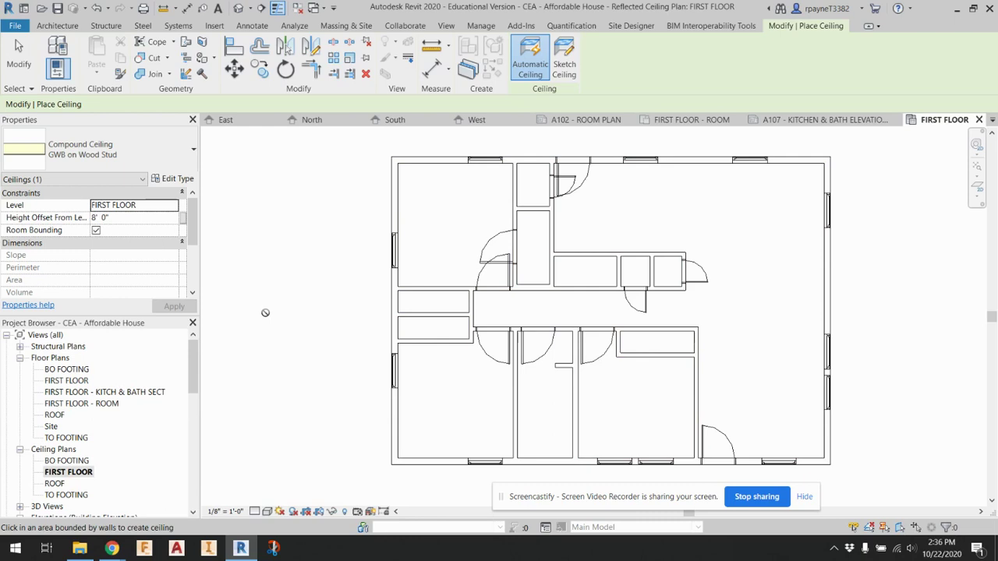
pyautogui.press('Escape')
pyautogui.press('Escape')
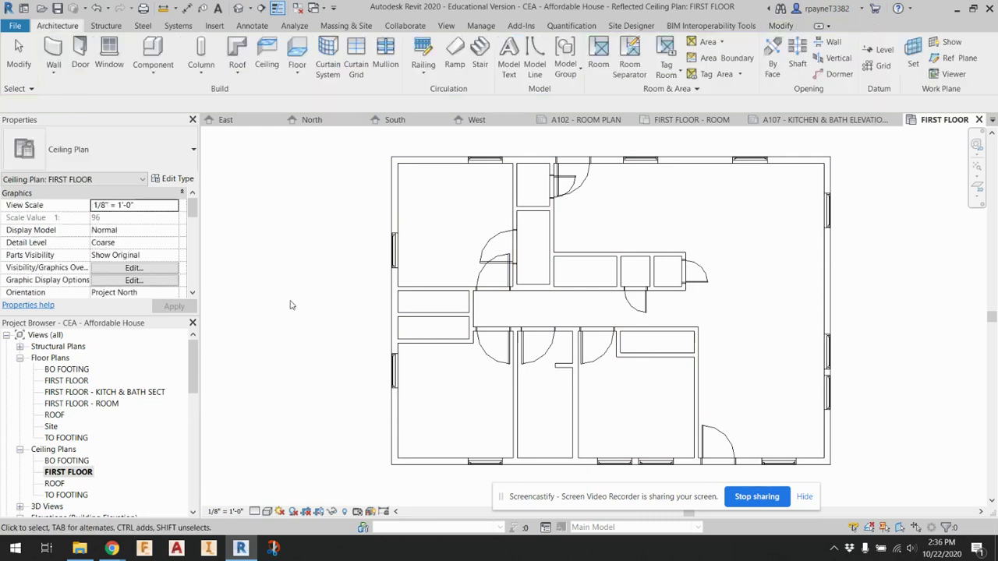
# Step: Open the default 3D view of the house and hide the roof in it
pyautogui.click(239, 10)
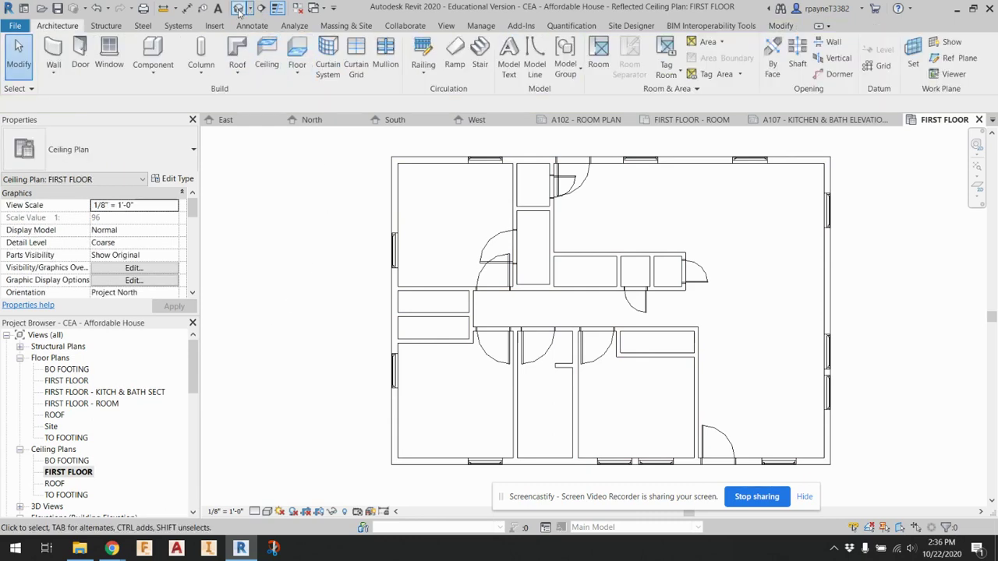
pyautogui.click(589, 309)
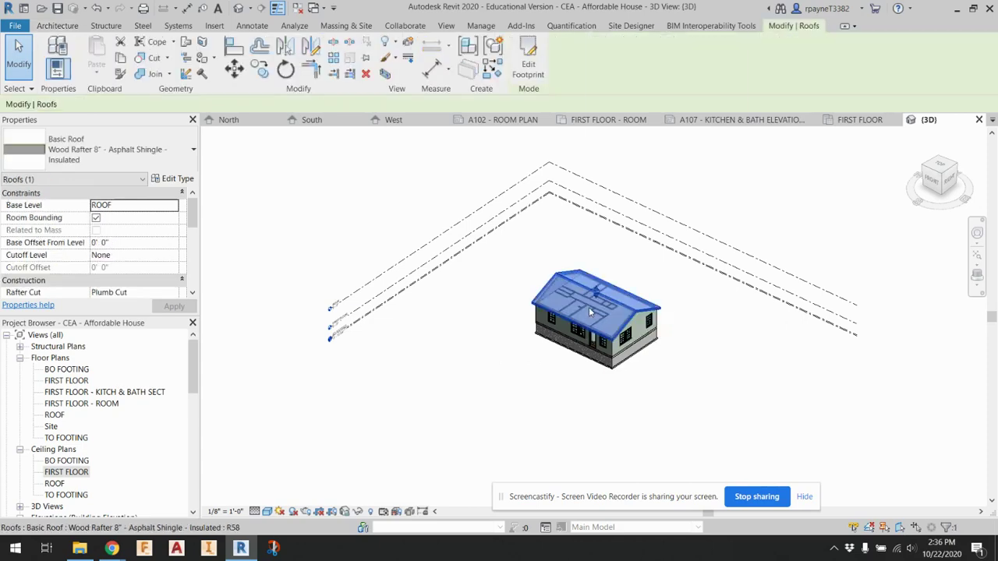
pyautogui.rightClick(590, 309)
pyautogui.moveTo(678, 89)
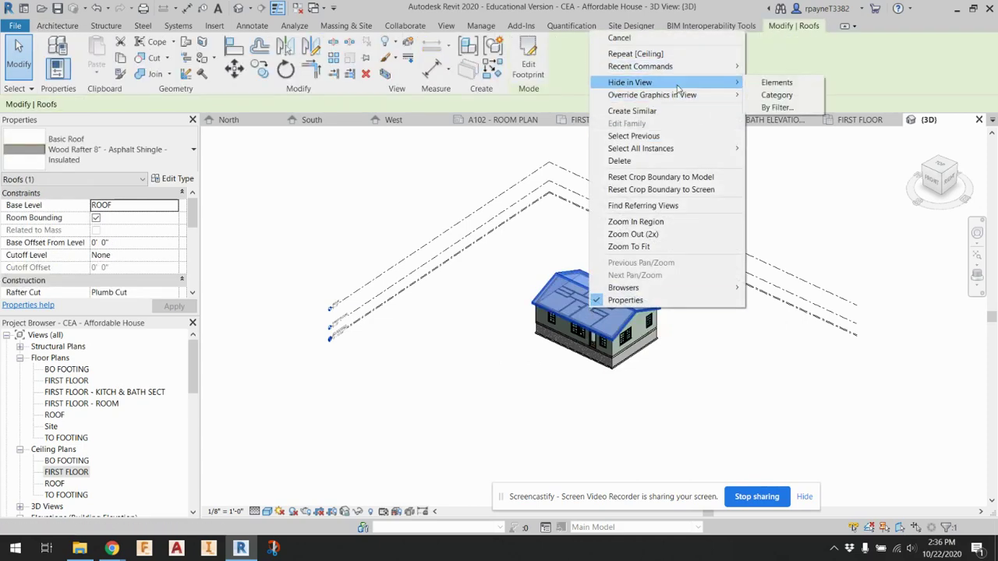
pyautogui.click(775, 81)
# Step: Select all the first-floor ceilings, including the hallway and closets, and set their height offset from level to 9' 0"
pyautogui.scroll(5, 589, 302)
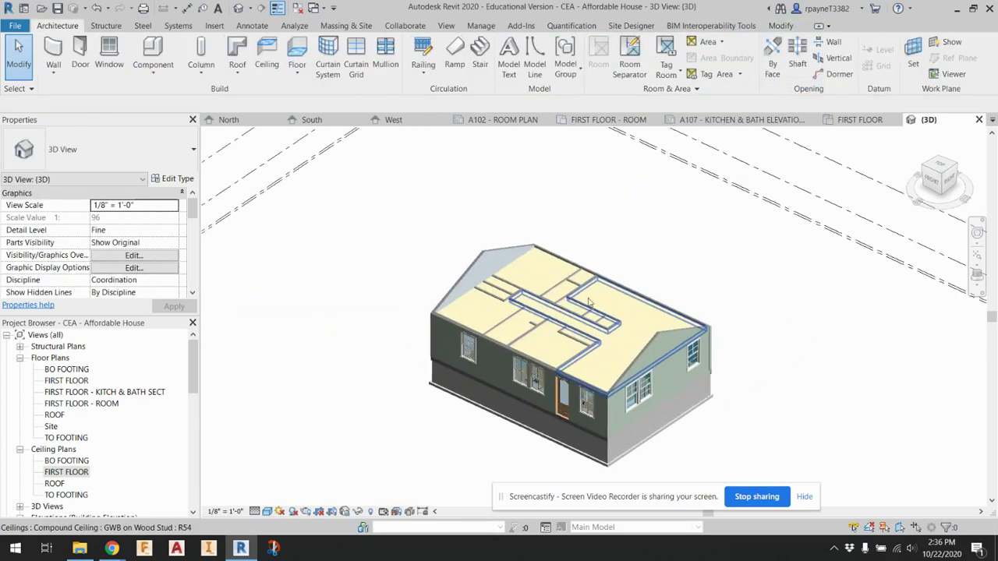
pyautogui.scroll(4, 589, 302)
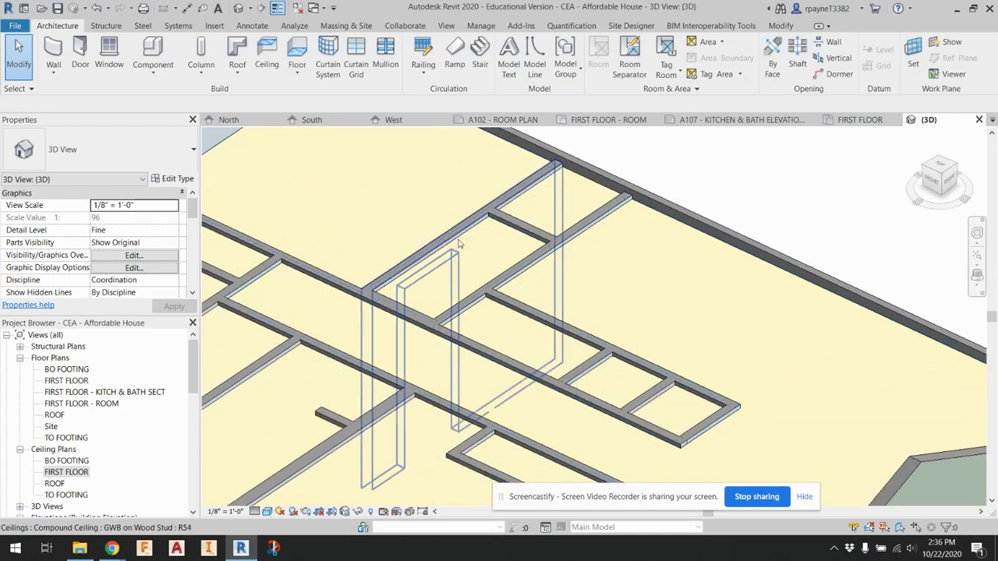
pyautogui.click(393, 233)
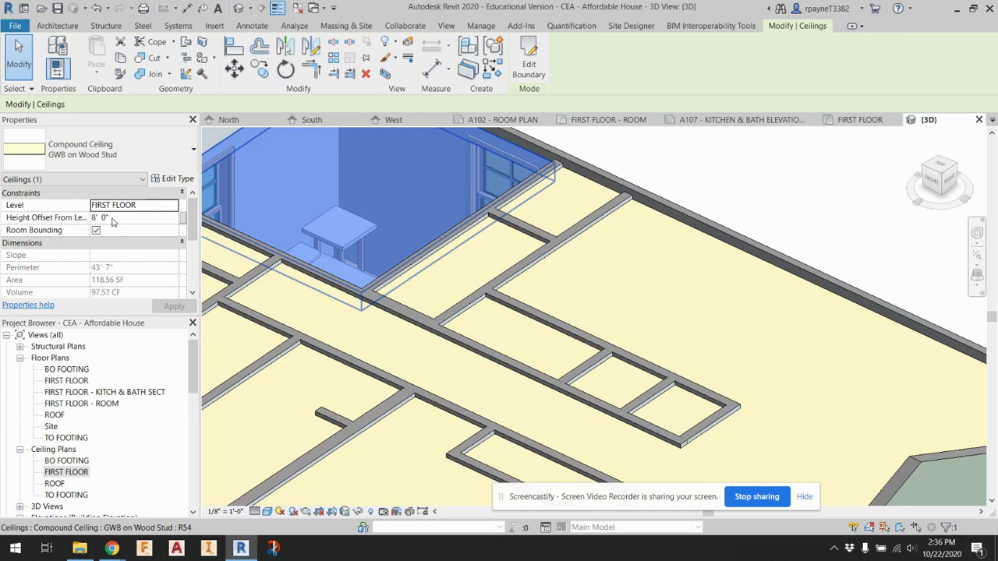
pyautogui.keyDown('ctrl'); pyautogui.click(500, 248); pyautogui.keyUp('ctrl')
pyautogui.keyDown('ctrl'); pyautogui.click(515, 296); pyautogui.keyUp('ctrl')
pyautogui.keyDown('ctrl'); pyautogui.click(527, 327); pyautogui.keyUp('ctrl')
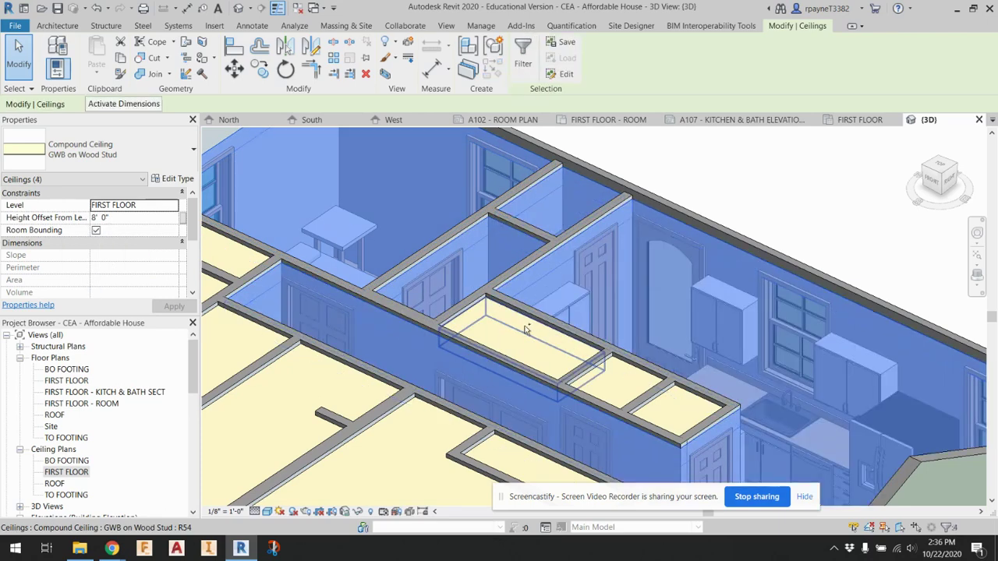
pyautogui.keyDown('ctrl'); pyautogui.click(615, 382); pyautogui.keyUp('ctrl')
pyautogui.keyDown('ctrl'); pyautogui.click(682, 408); pyautogui.keyUp('ctrl')
pyautogui.keyDown('ctrl'); pyautogui.click(498, 460); pyautogui.keyUp('ctrl')
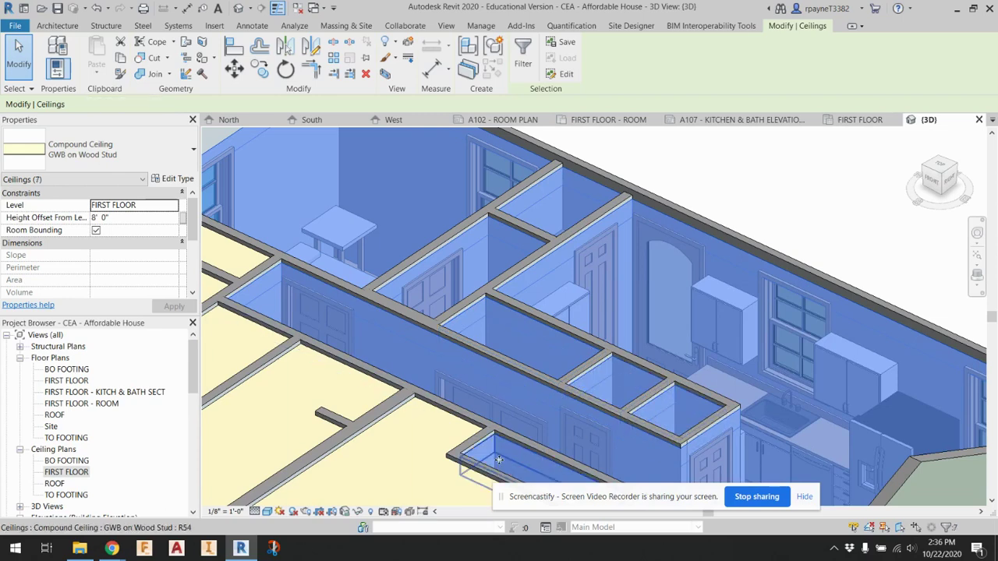
pyautogui.keyDown('ctrl'); pyautogui.click(421, 459); pyautogui.keyUp('ctrl')
pyautogui.keyDown('ctrl'); pyautogui.click(366, 436); pyautogui.keyUp('ctrl')
pyautogui.keyDown('ctrl'); pyautogui.click(312, 389); pyautogui.keyUp('ctrl')
pyautogui.keyDown('ctrl'); pyautogui.click(222, 300); pyautogui.keyUp('ctrl')
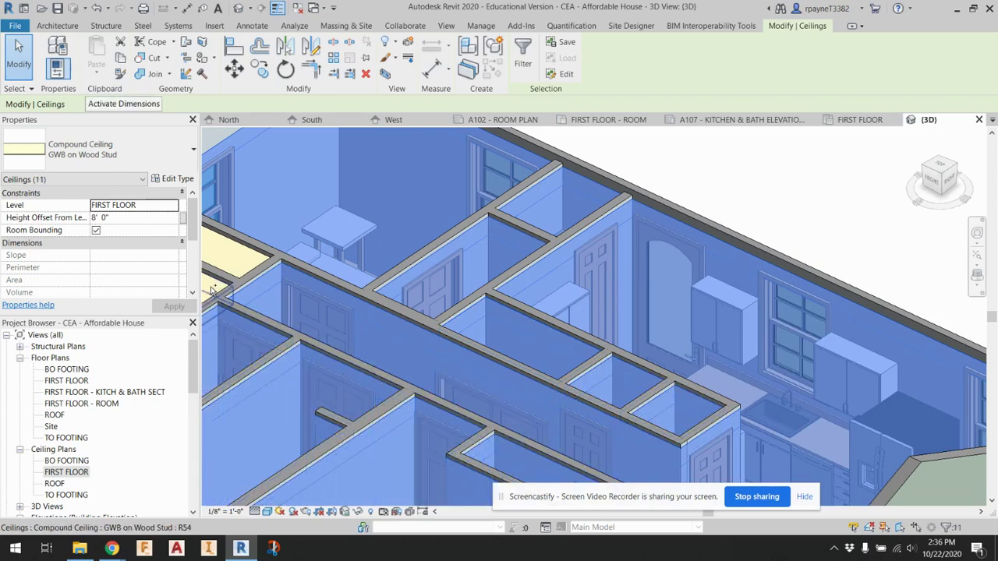
pyautogui.keyDown('ctrl'); pyautogui.click(212, 290); pyautogui.keyUp('ctrl')
pyautogui.keyDown('ctrl'); pyautogui.click(234, 253); pyautogui.keyUp('ctrl')
pyautogui.scroll(-5, 428, 300)
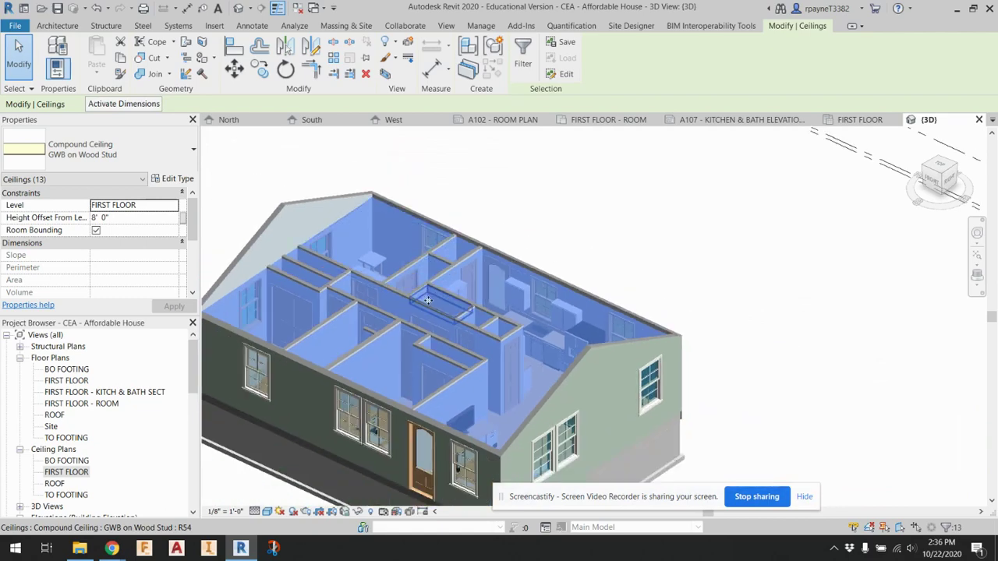
pyautogui.scroll(3, 427, 300)
pyautogui.click(141, 218)
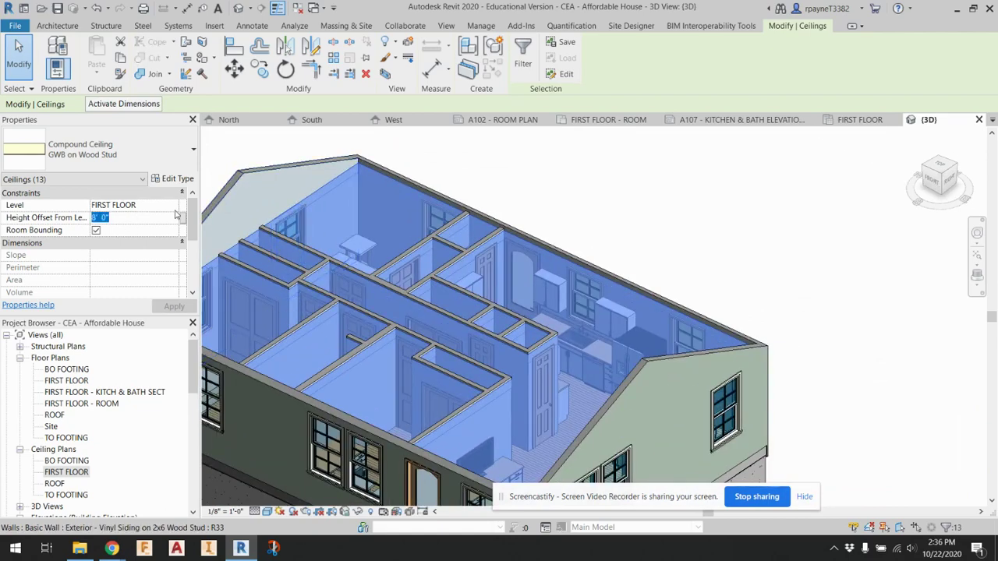
pyautogui.write('9')
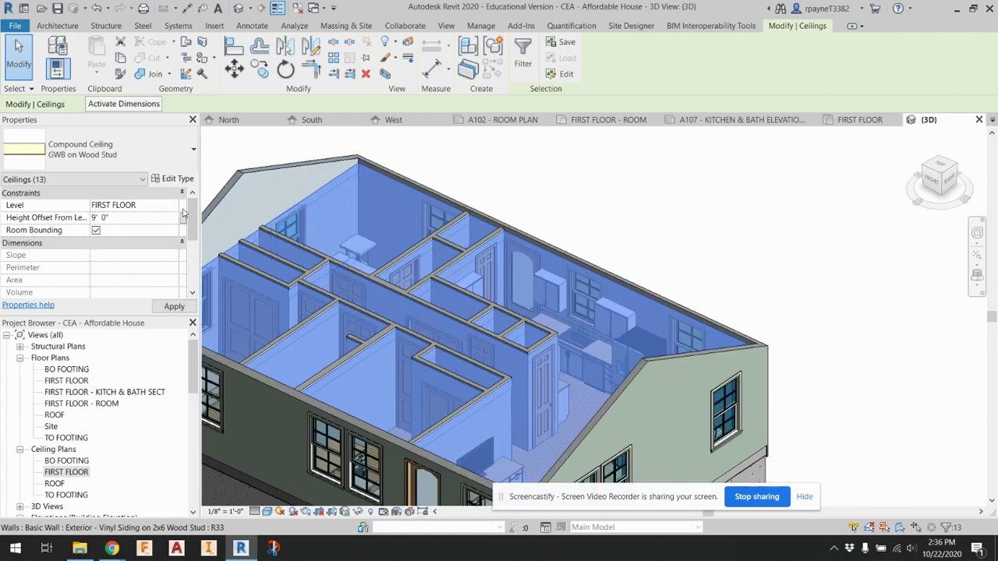
pyautogui.click(174, 306)
pyautogui.click(569, 204)
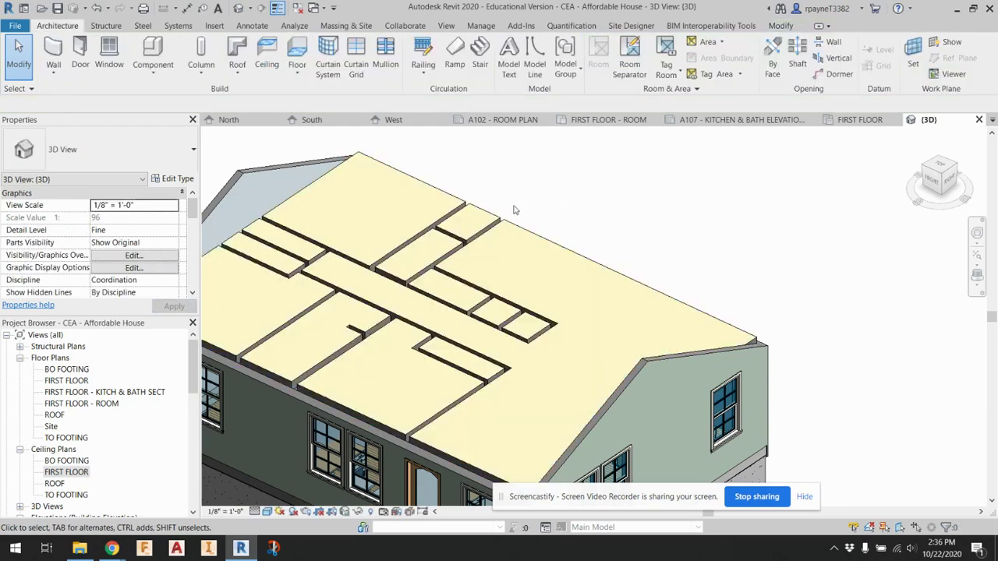
# Step: Reveal the hidden elements in the 3D view, unhide the roof category and leave the reveal mode
pyautogui.scroll(-3, 438, 219)
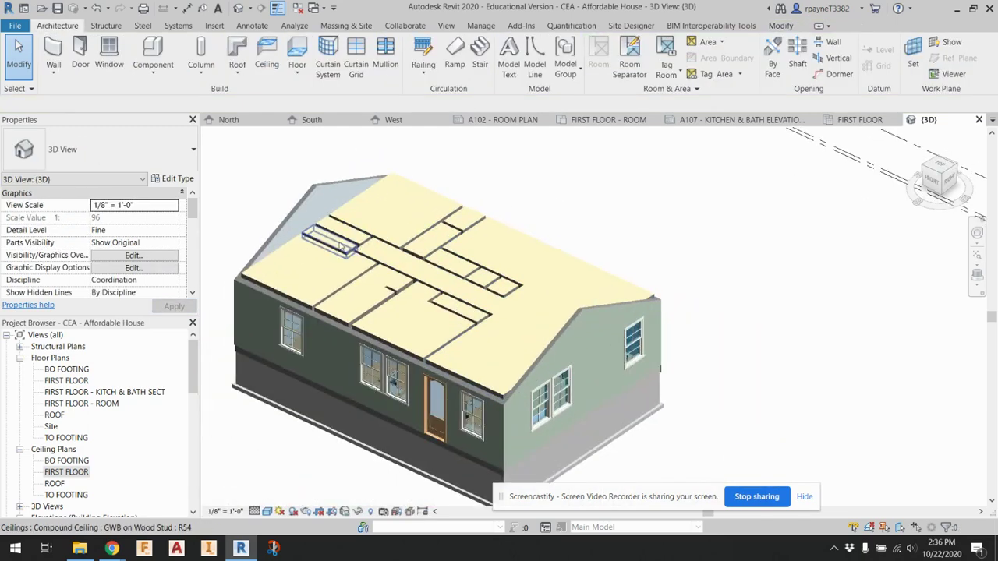
pyautogui.click(372, 512)
pyautogui.rightClick(352, 285)
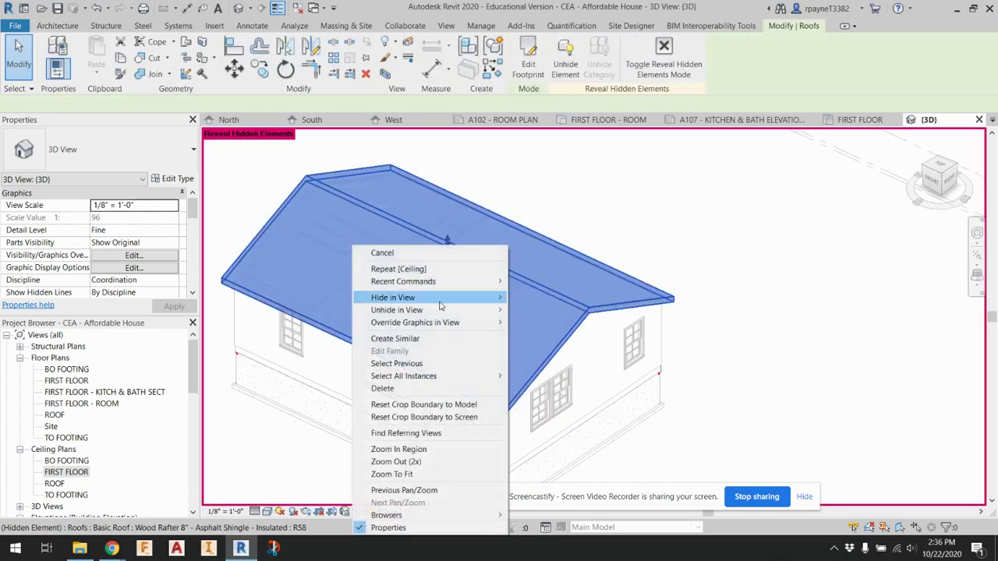
pyautogui.moveTo(439, 298)
pyautogui.moveTo(478, 311)
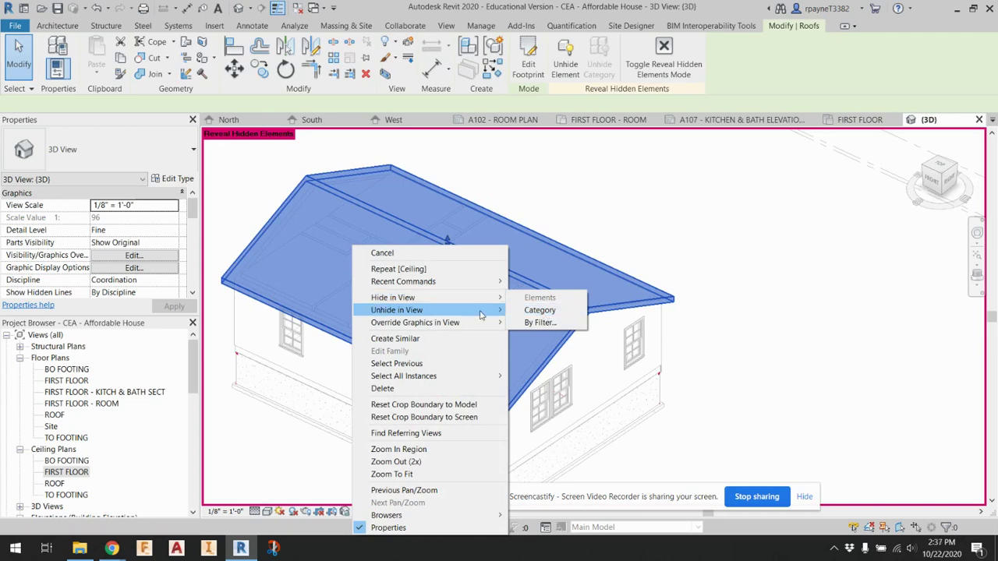
pyautogui.click(531, 311)
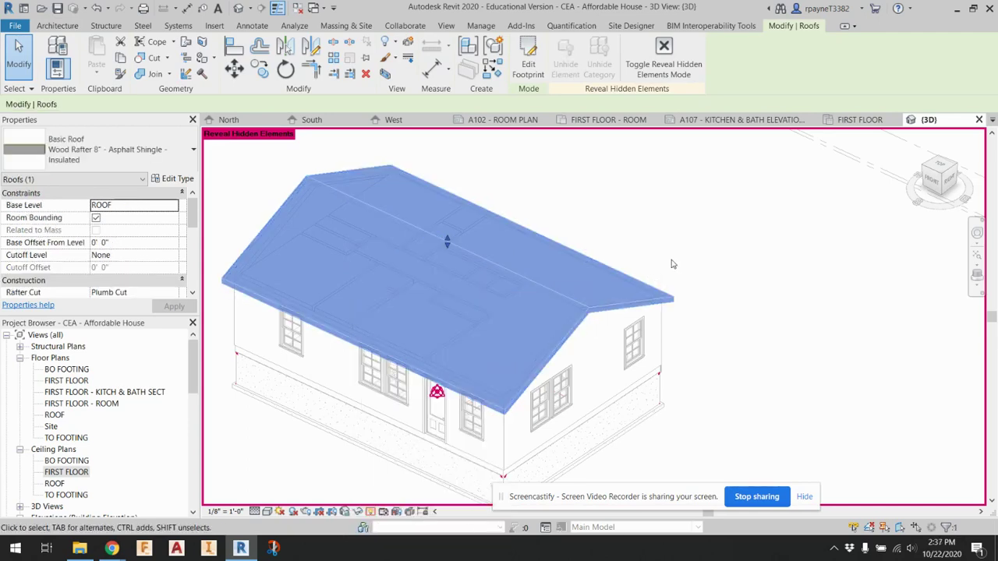
pyautogui.click(673, 264)
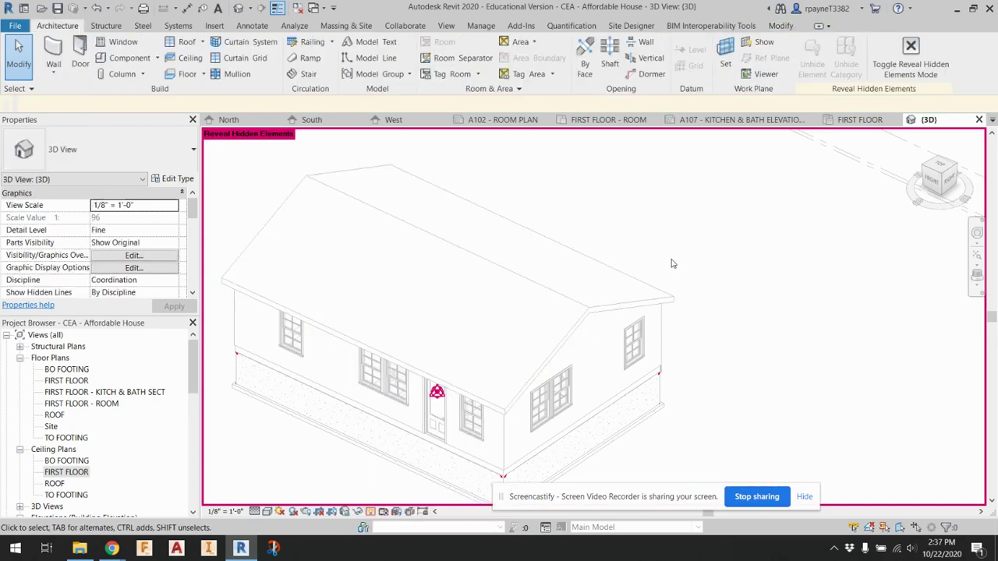
pyautogui.click(369, 511)
# Step: Examine the house exterior in 3D from low angles, including the eaves, front windows and foundation
pyautogui.scroll(-2, 420, 300)
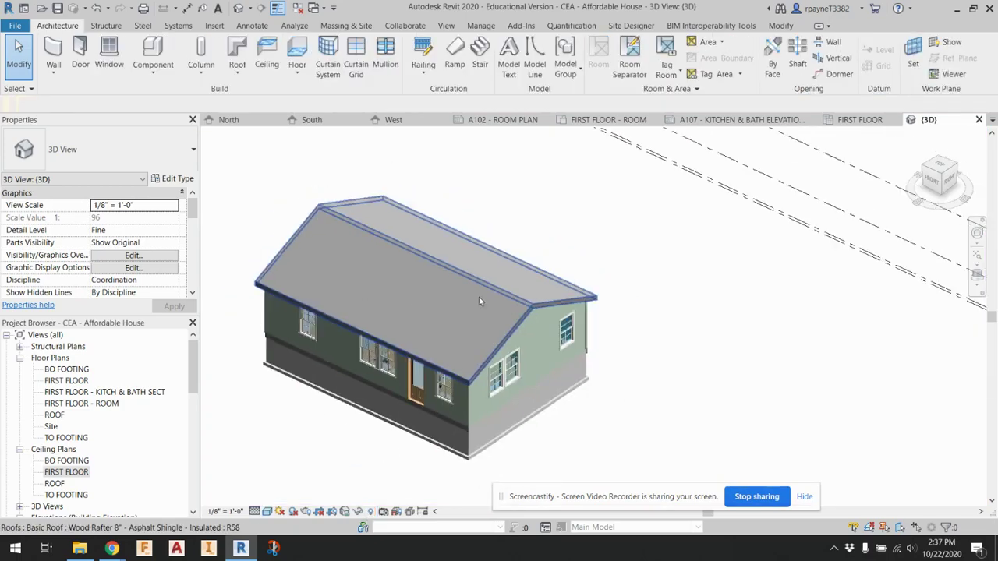
pyautogui.keyDown('shift'); pyautogui.moveTo(612, 328); pyautogui.dragTo(474, 240, button='middle'); pyautogui.keyUp('shift')
pyautogui.scroll(4, 553, 223)
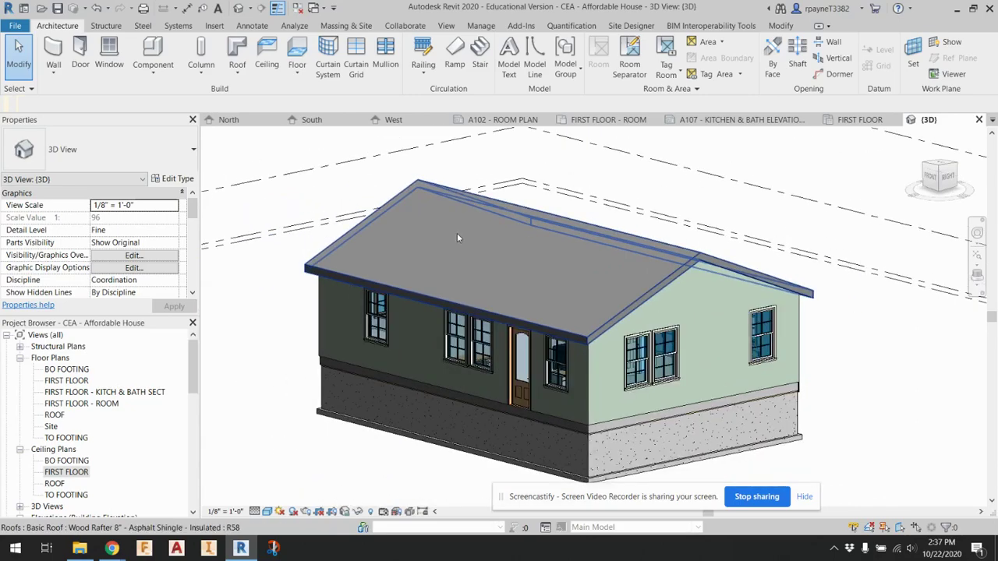
pyautogui.scroll(8, 436, 312)
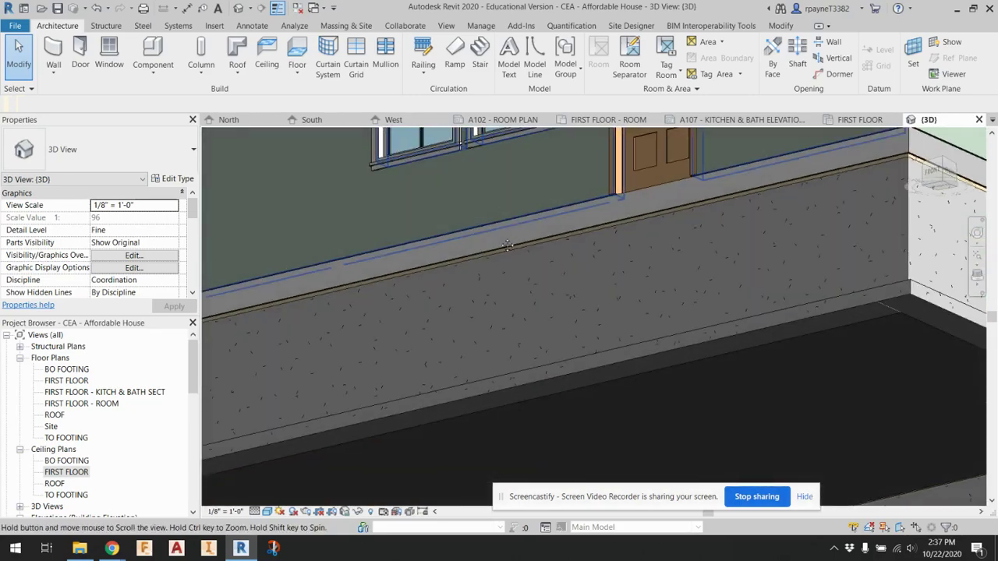
pyautogui.moveTo(507, 245); pyautogui.dragTo(476, 468, button='middle')
pyautogui.scroll(5, 466, 255)
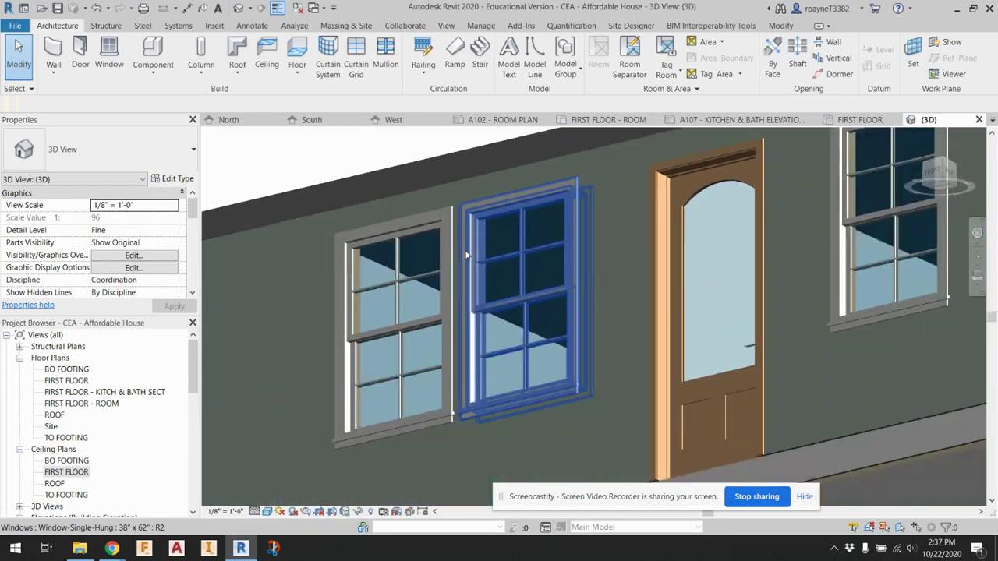
pyautogui.keyDown('shift'); pyautogui.moveTo(672, 252); pyautogui.dragTo(493, 279, button='middle'); pyautogui.keyUp('shift')
pyautogui.scroll(-6, 493, 279)
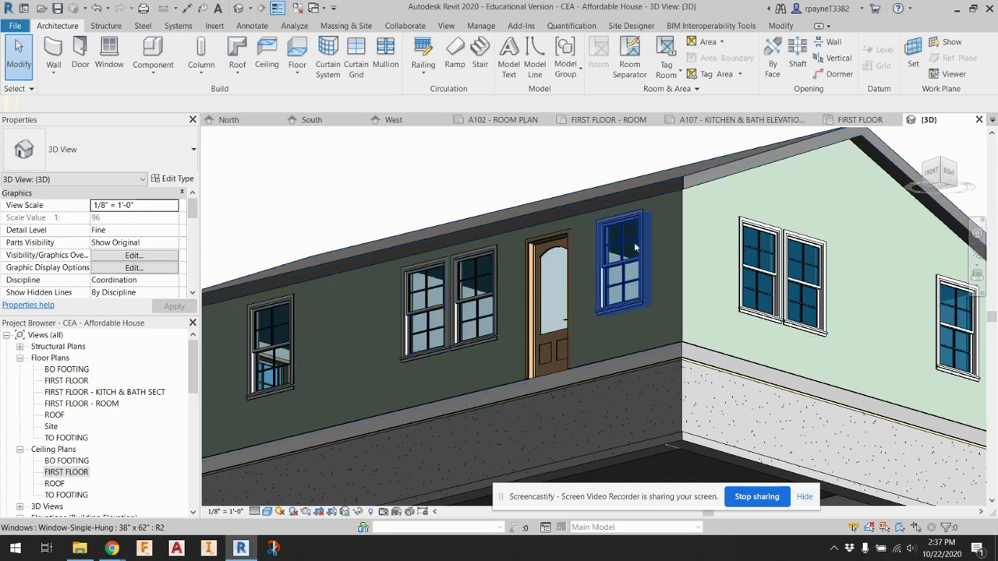
pyautogui.scroll(-3, 582, 224)
pyautogui.scroll(-4, 582, 224)
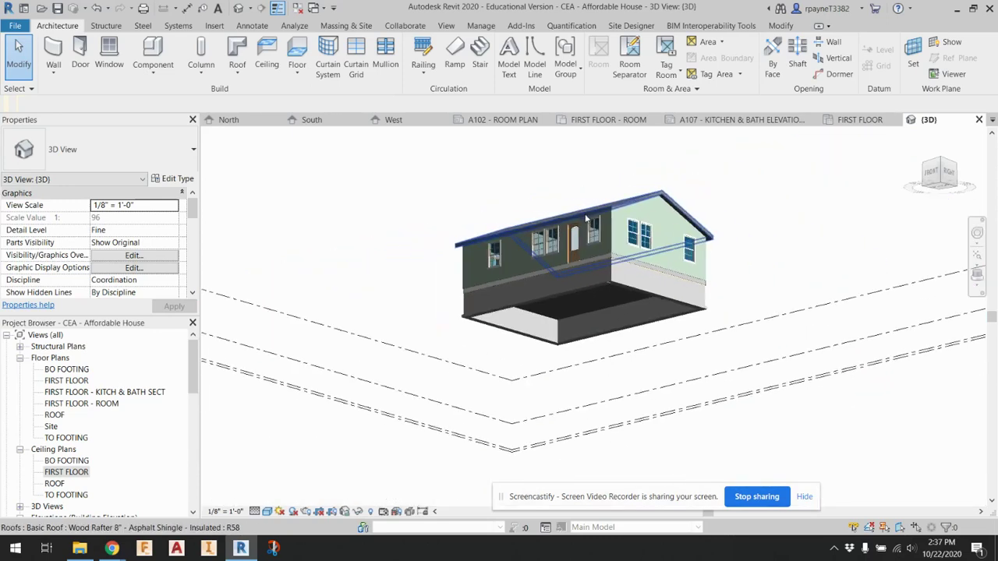
pyautogui.scroll(-3, 390, 306)
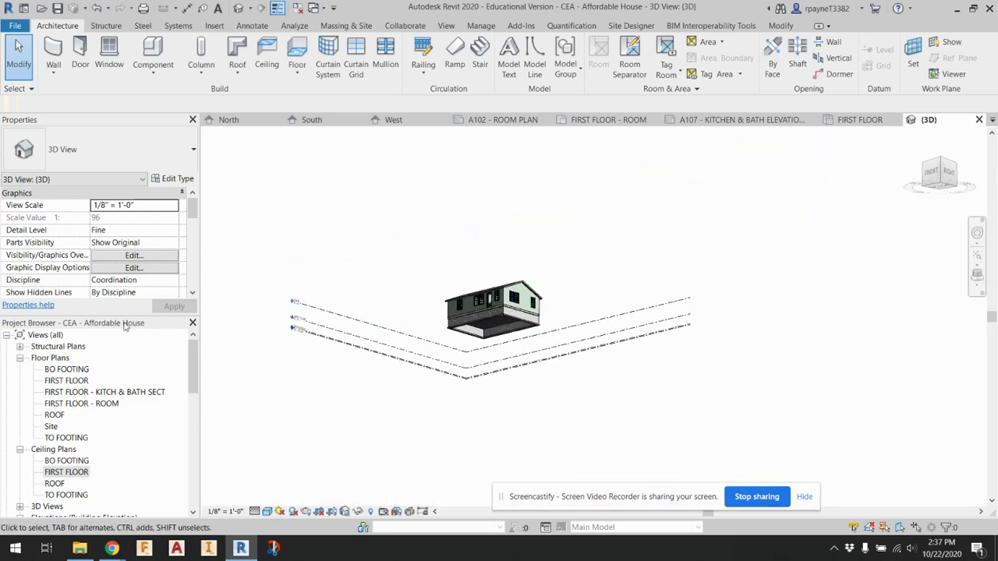
# Step: Turn on the 3D view's section box and raise its bottom face into the first-floor walls to view the ceilings from below
pyautogui.scroll(-5, 118, 276)
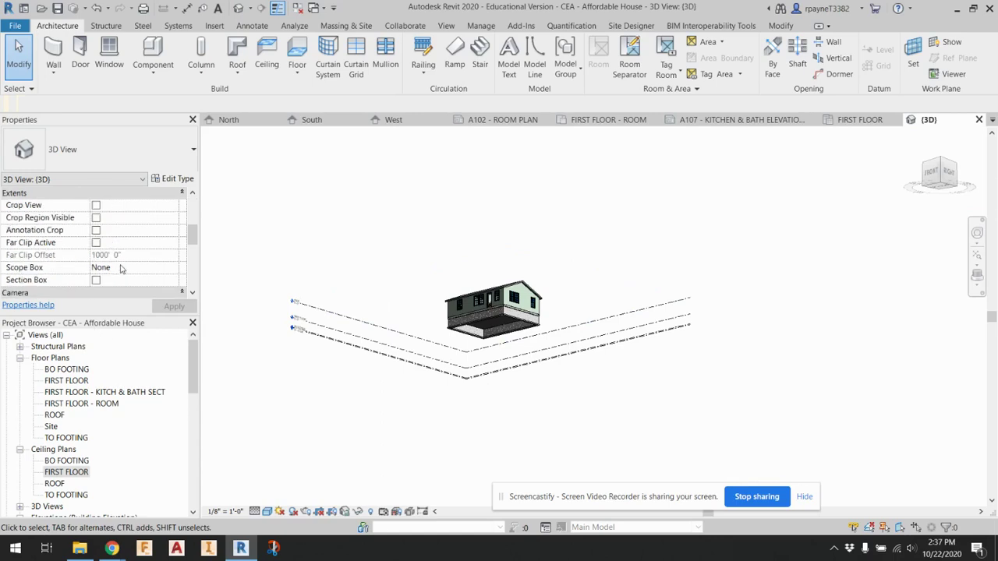
pyautogui.click(102, 286)
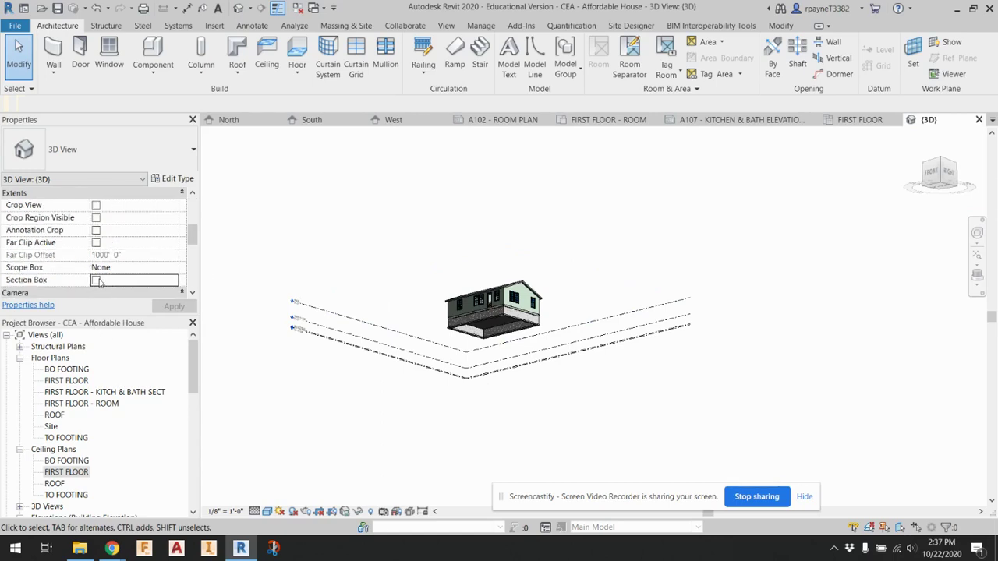
pyautogui.click(96, 280)
pyautogui.click(419, 298)
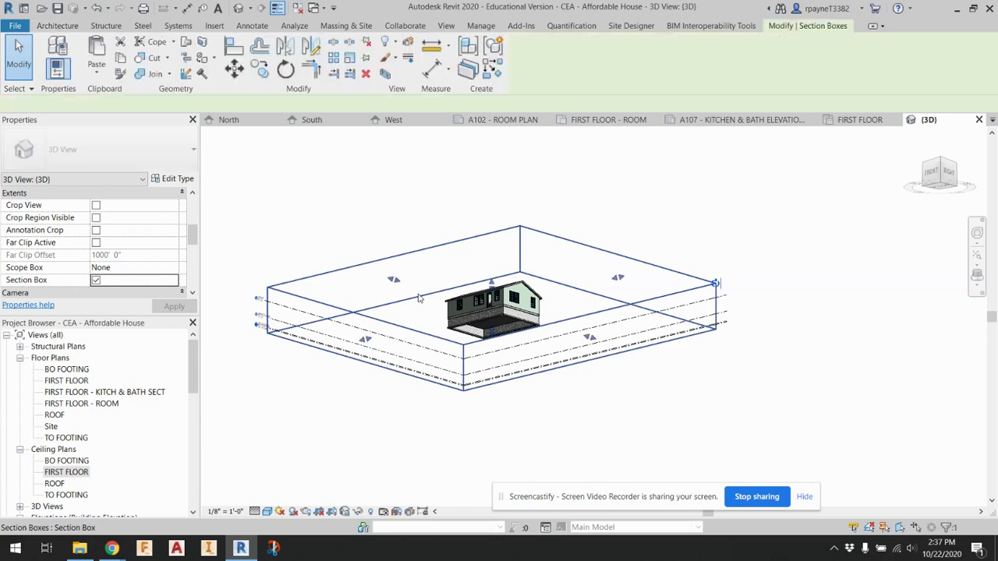
pyautogui.scroll(5, 461, 356)
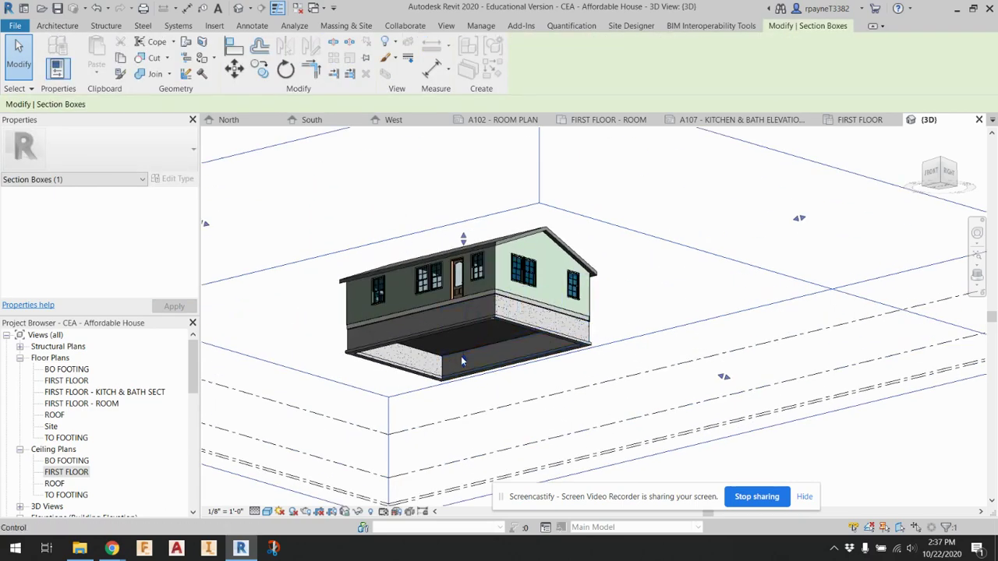
pyautogui.moveTo(461, 356); pyautogui.dragTo(463, 328)
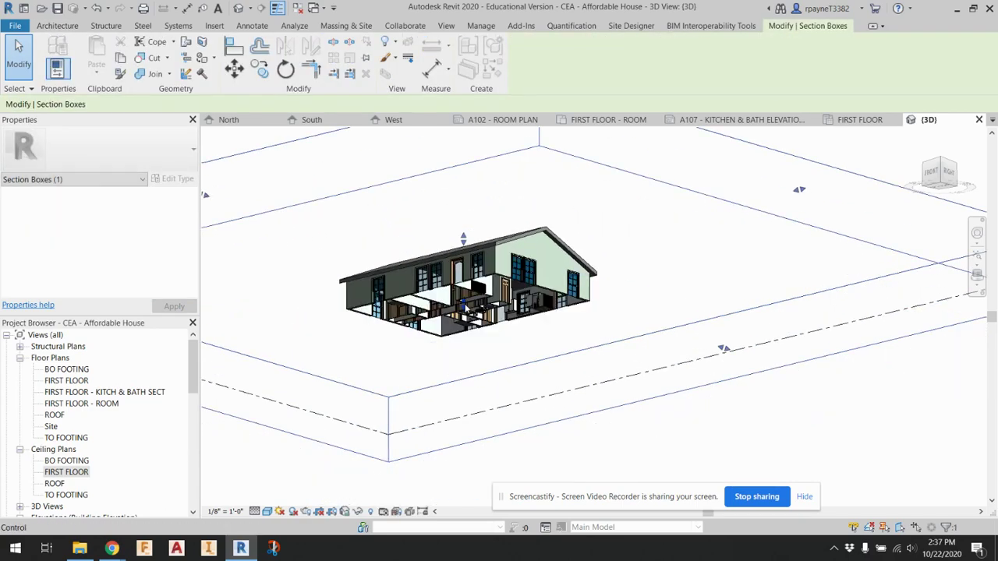
pyautogui.scroll(10, 464, 305)
pyautogui.keyDown('shift'); pyautogui.moveTo(464, 306); pyautogui.dragTo(641, 222, button='middle'); pyautogui.keyUp('shift')
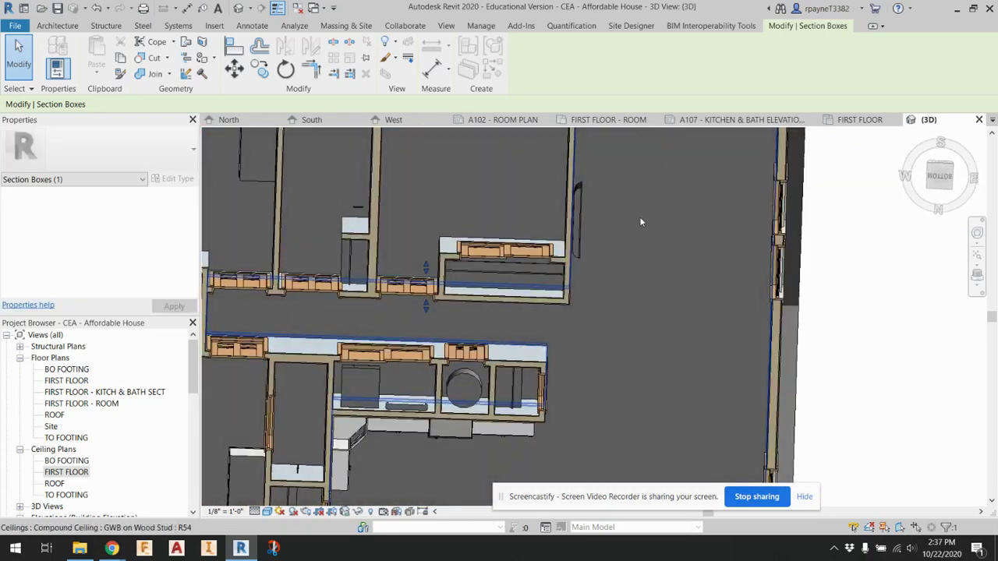
pyautogui.scroll(-2, 641, 222)
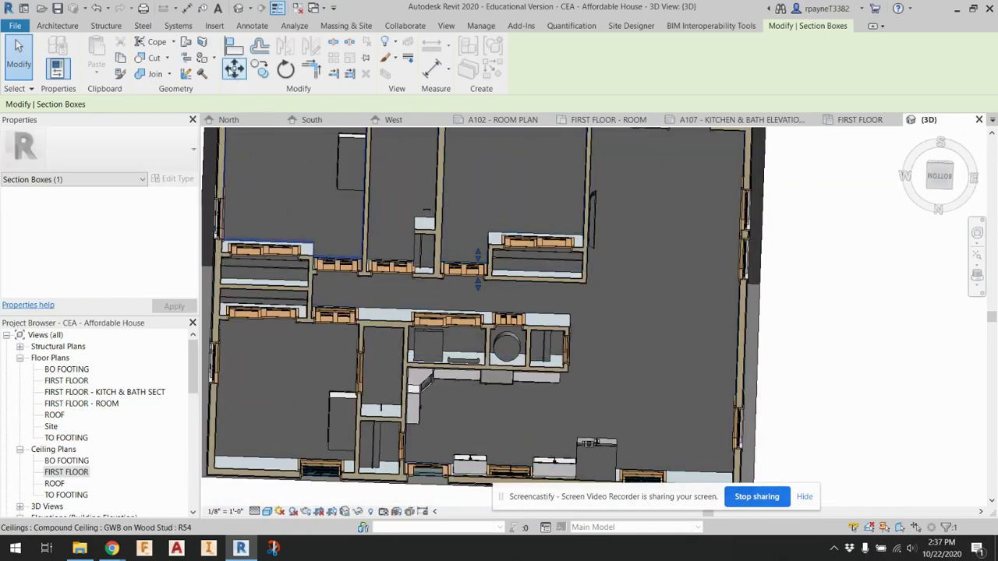
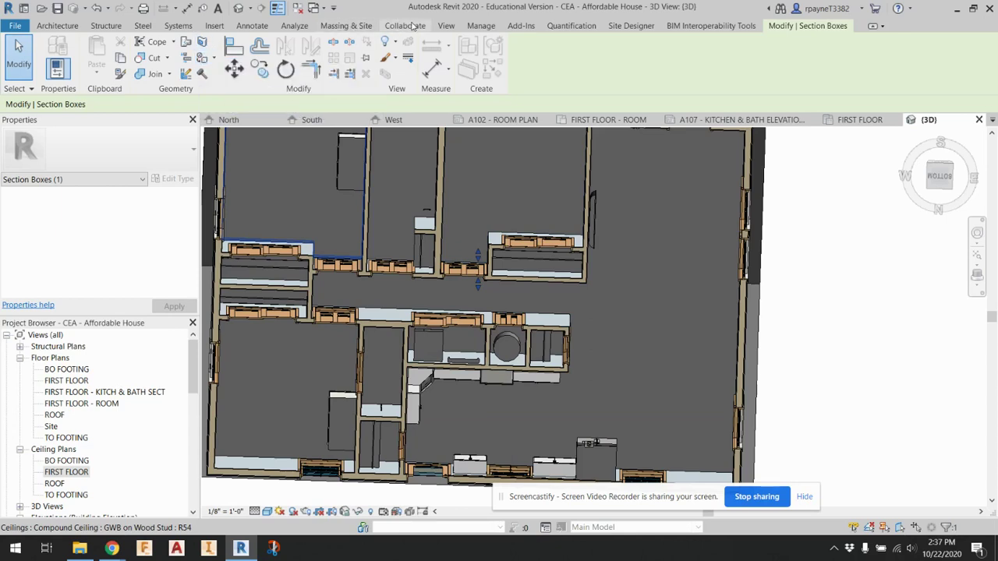
# Step: Open the project's material browser and select the Paint - Blue material
pyautogui.click(477, 26)
pyautogui.click(56, 58)
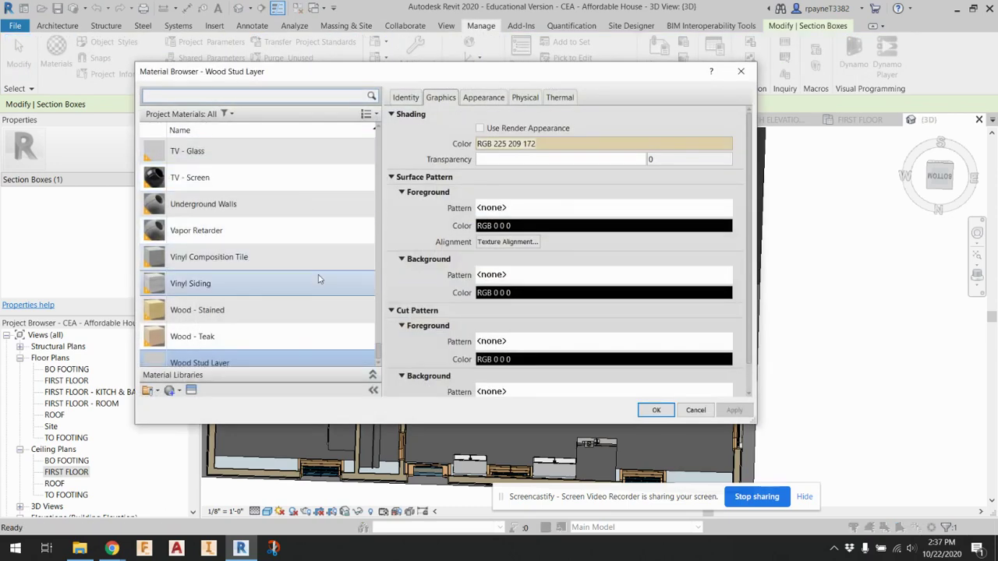
pyautogui.scroll(-1, 318, 279)
pyautogui.scroll(10, 315, 281)
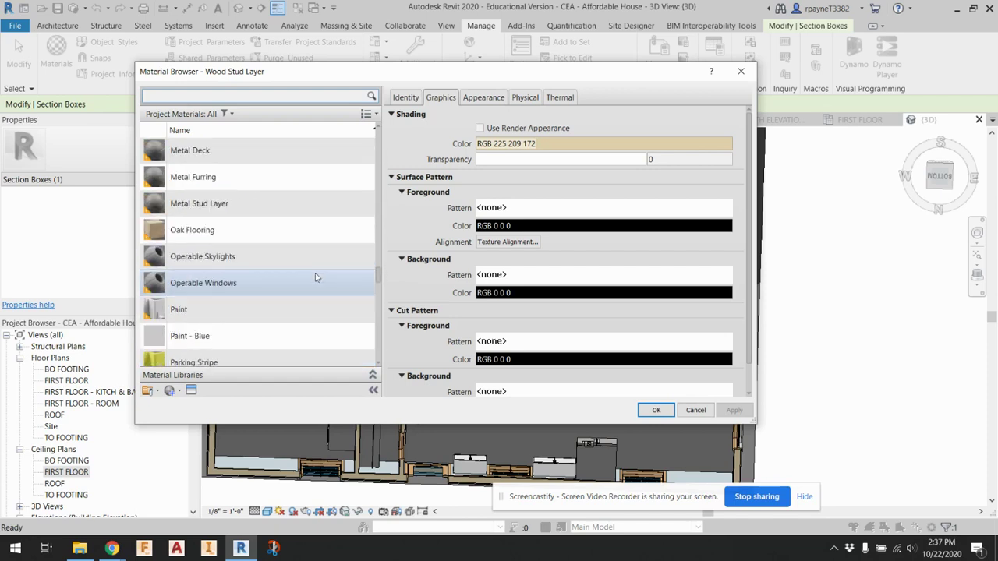
pyautogui.scroll(-3, 315, 274)
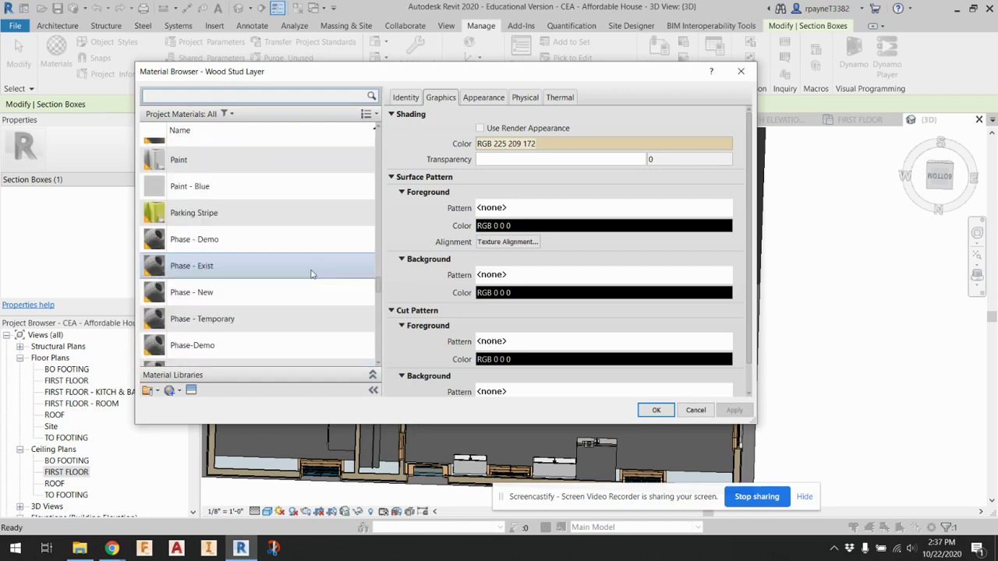
pyautogui.click(245, 190)
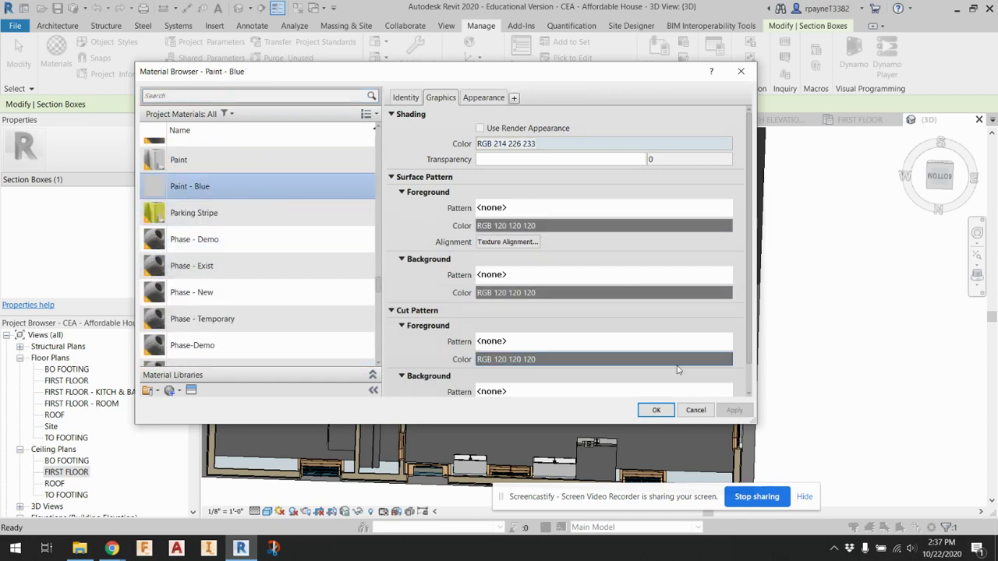
pyautogui.scroll(-1, 257, 343)
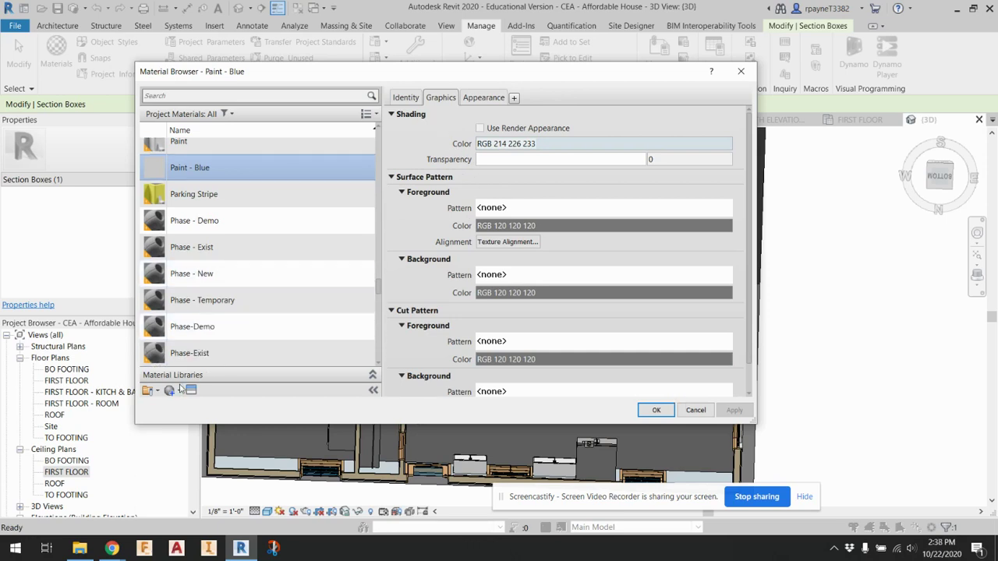
pyautogui.click(179, 390)
pyautogui.click(184, 405)
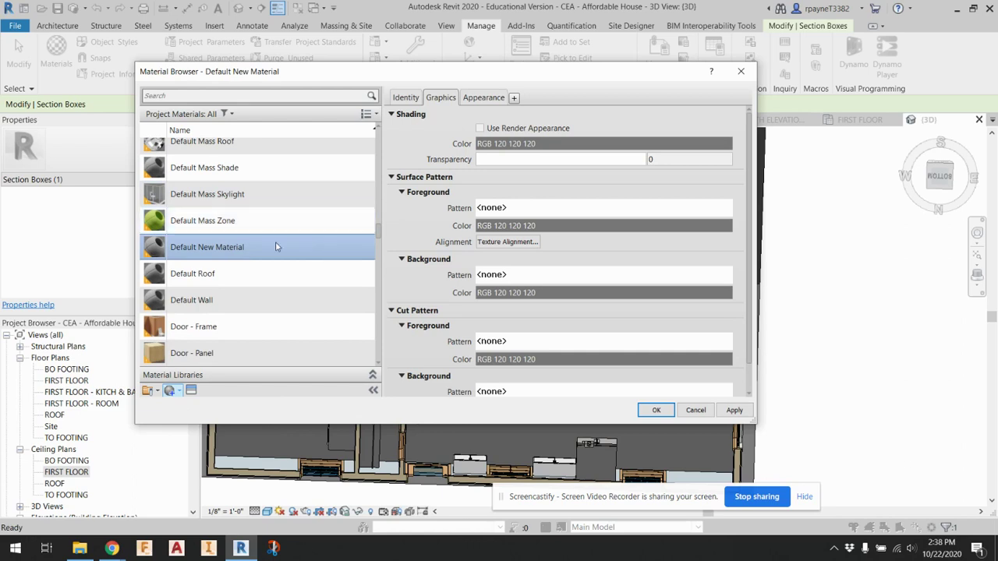
pyautogui.rightClick(232, 250)
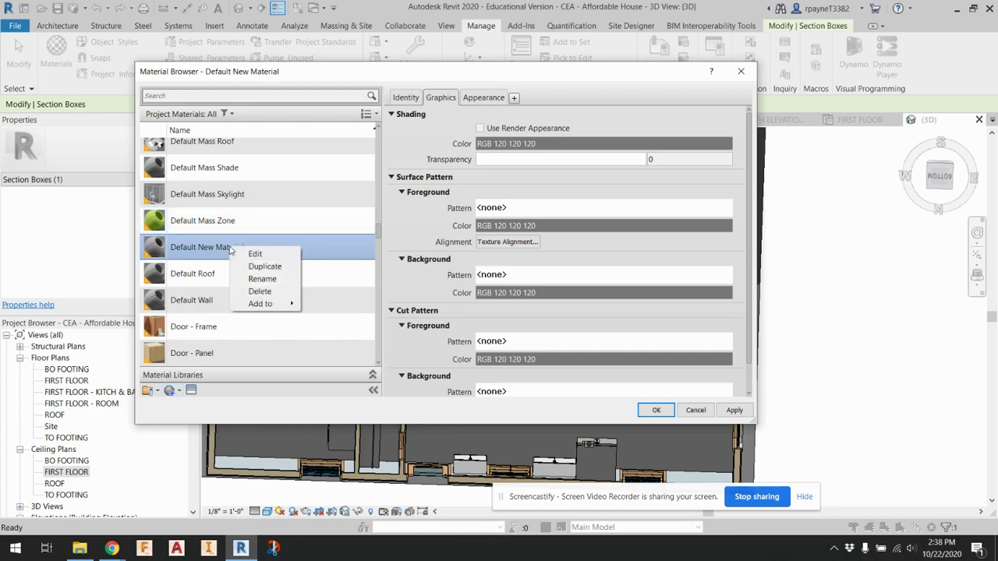
pyautogui.click(258, 292)
# Step: Duplicate the Paint - Blue material and name the copy Paint - Ceiling White
pyautogui.scroll(4, 245, 273)
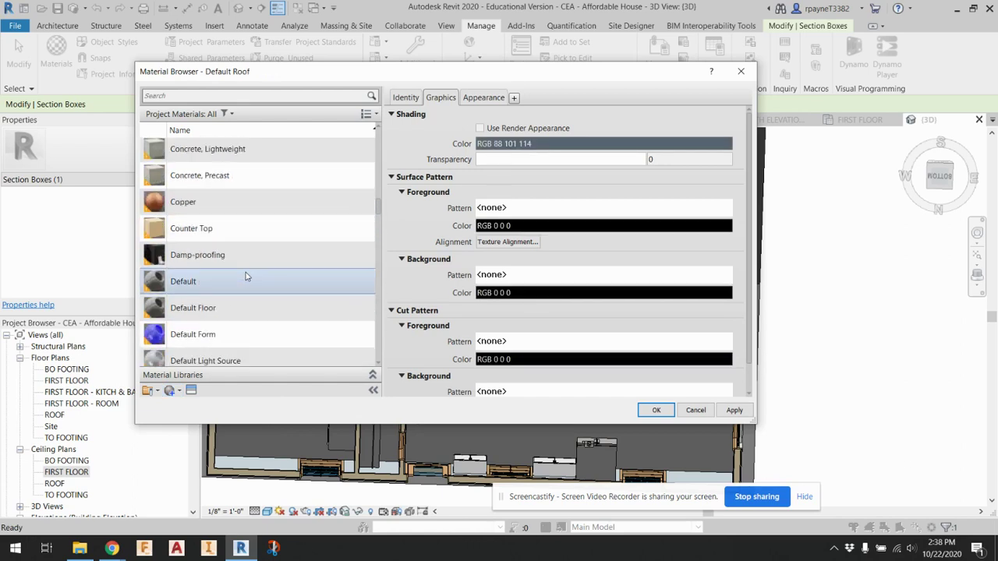
pyautogui.scroll(5, 246, 273)
pyautogui.scroll(-12, 245, 273)
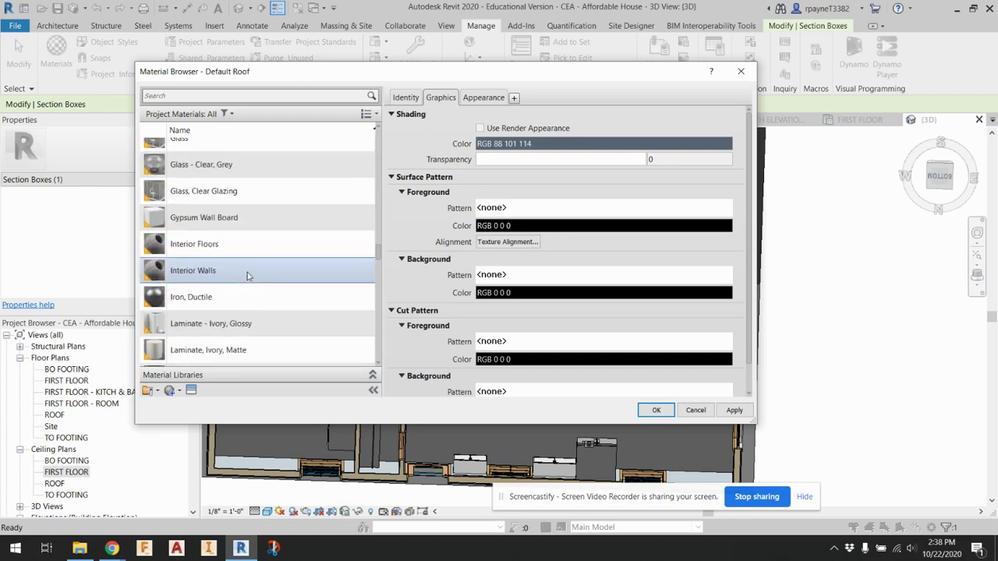
pyautogui.scroll(-3, 245, 276)
pyautogui.scroll(2, 234, 272)
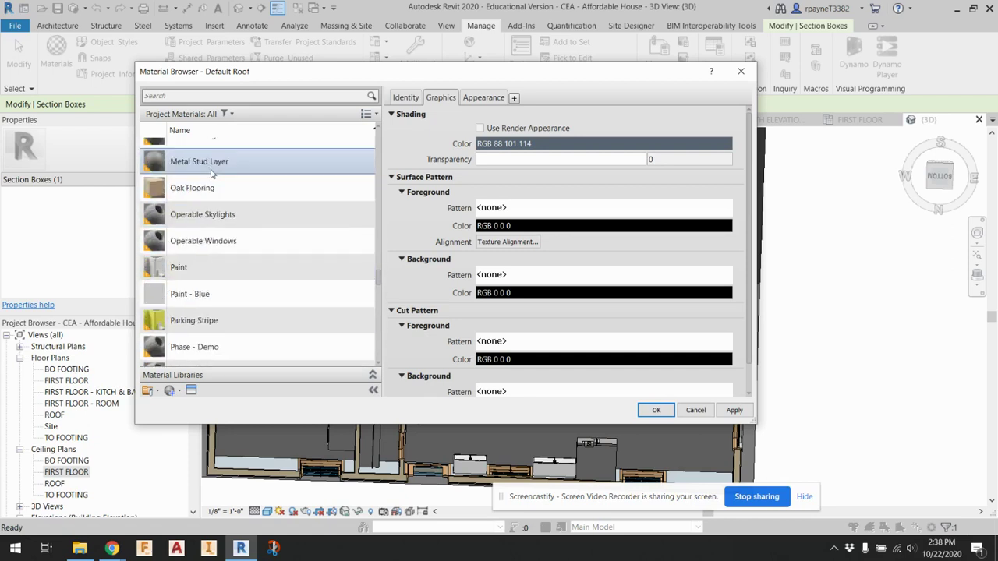
pyautogui.click(212, 293)
pyautogui.click(172, 391)
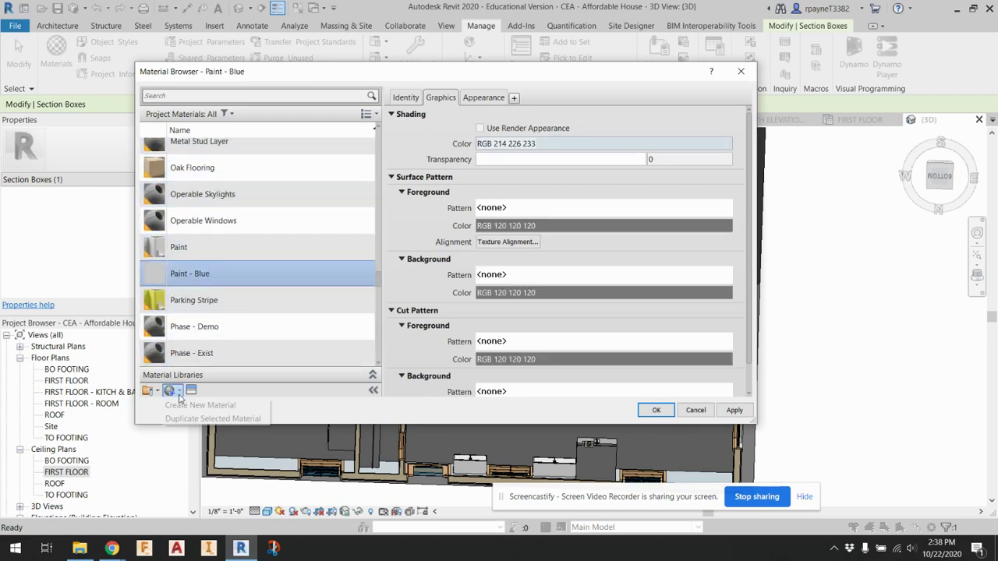
pyautogui.click(202, 418)
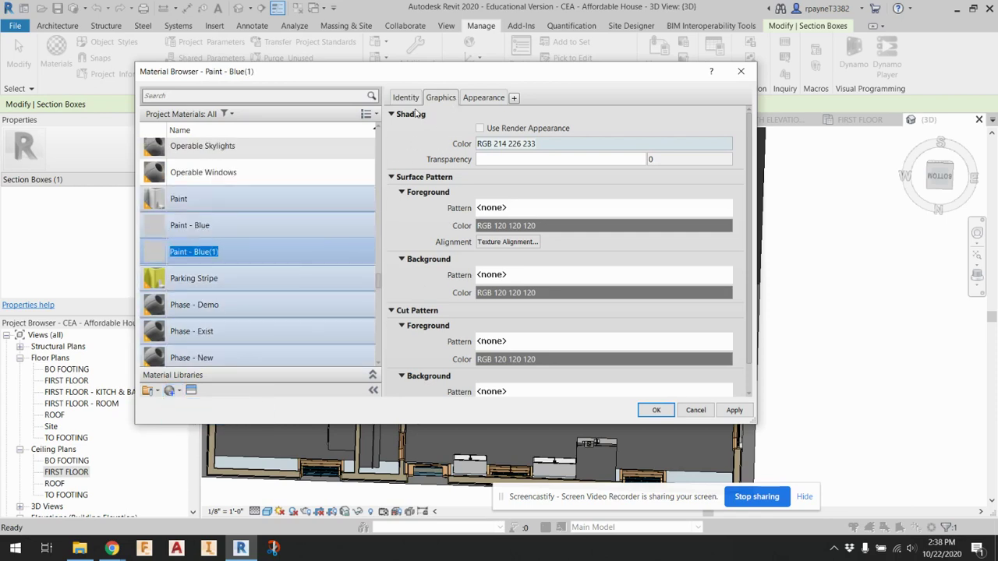
pyautogui.write('P')
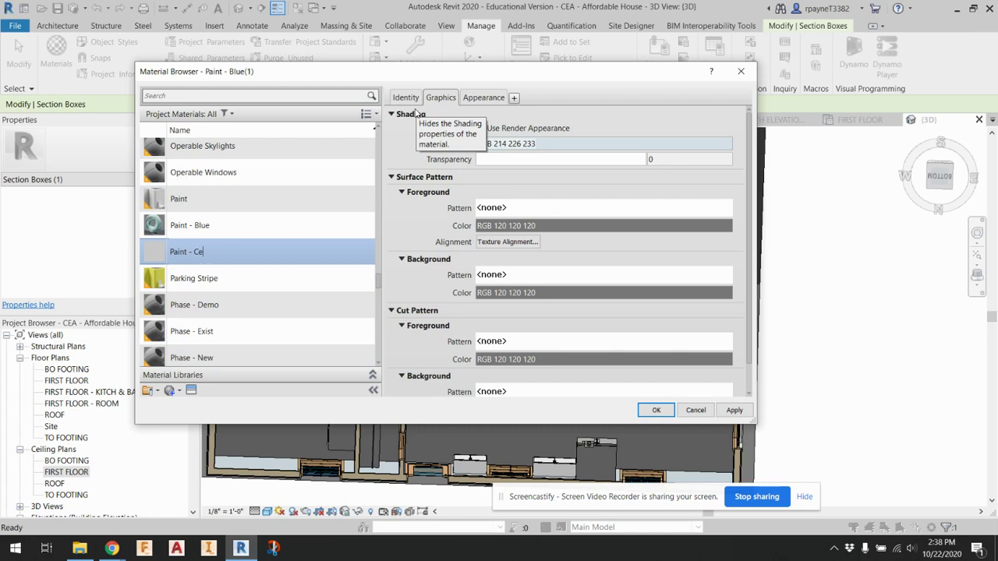
pyautogui.press('Return')
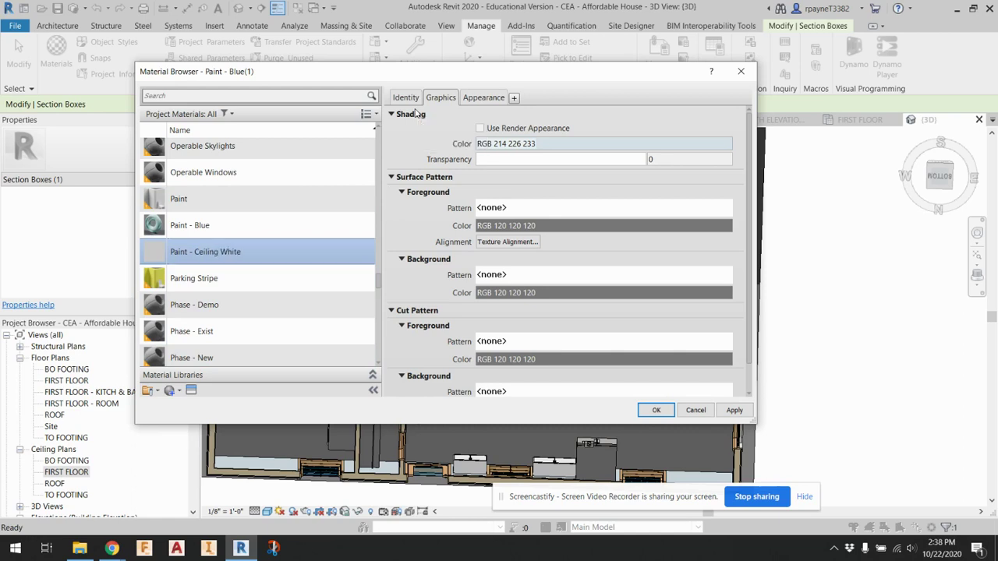
# Step: Set the shading color of Paint - Ceiling White to white, RGB 255 255 255
pyautogui.click(407, 96)
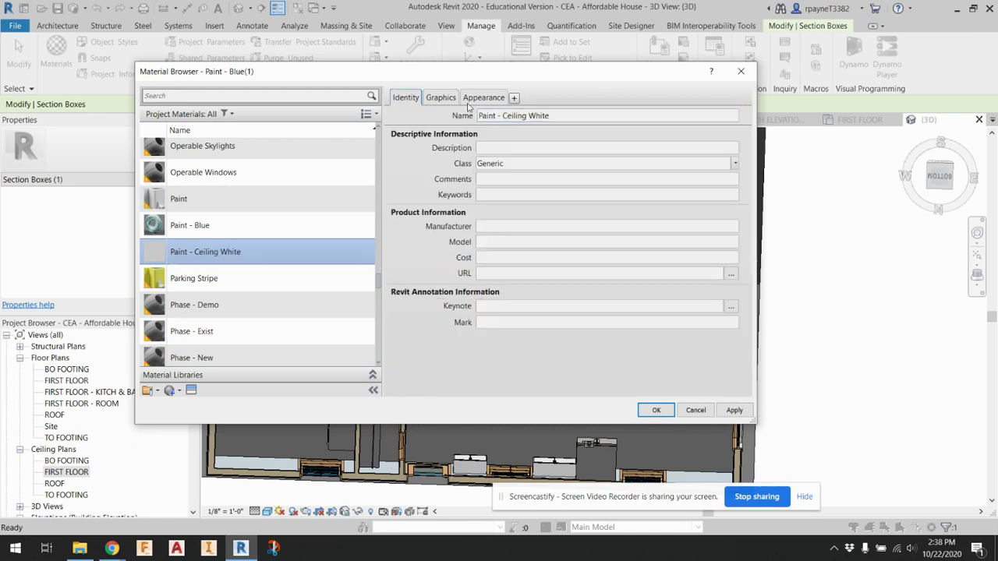
pyautogui.click(434, 99)
pyautogui.click(502, 144)
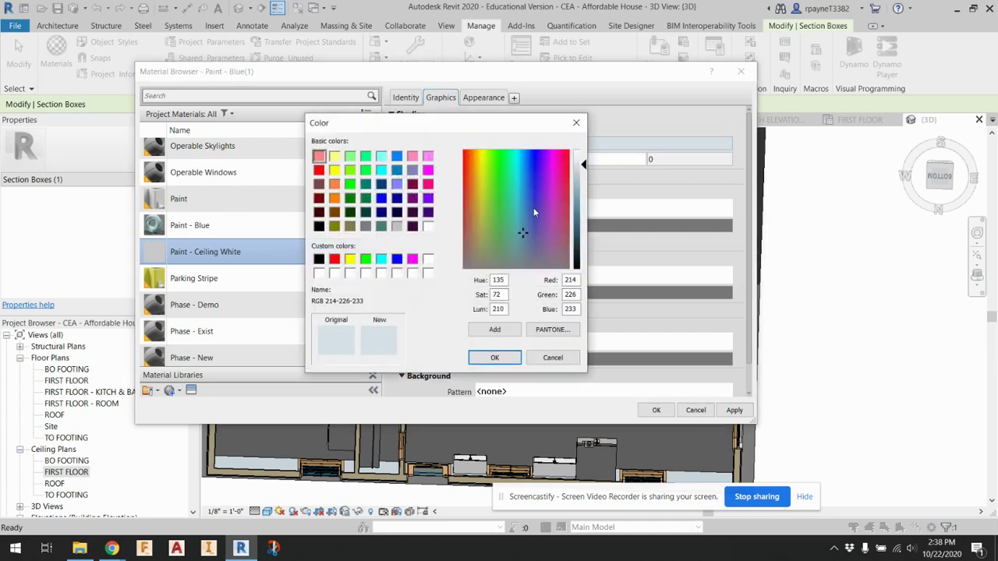
pyautogui.click(429, 226)
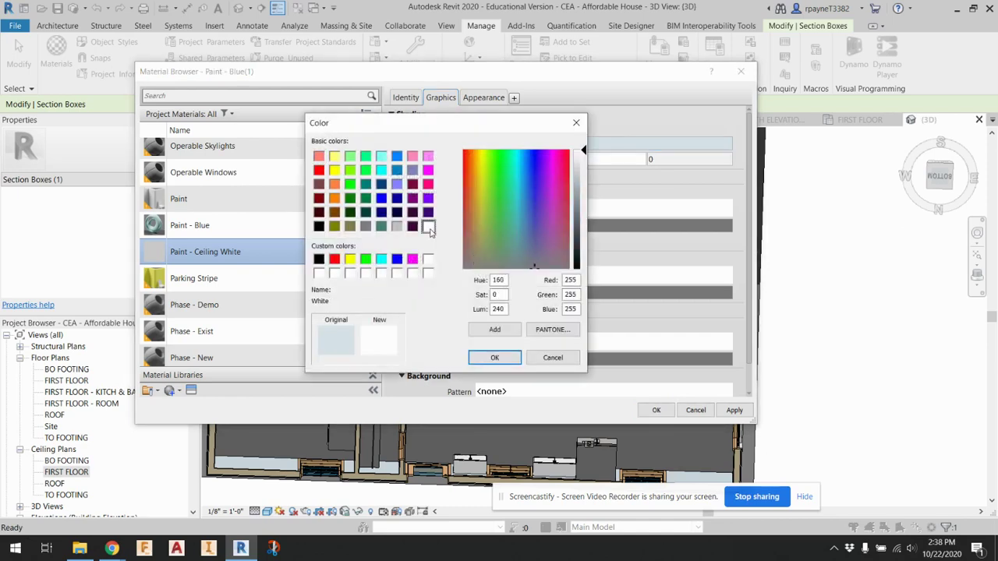
pyautogui.click(492, 357)
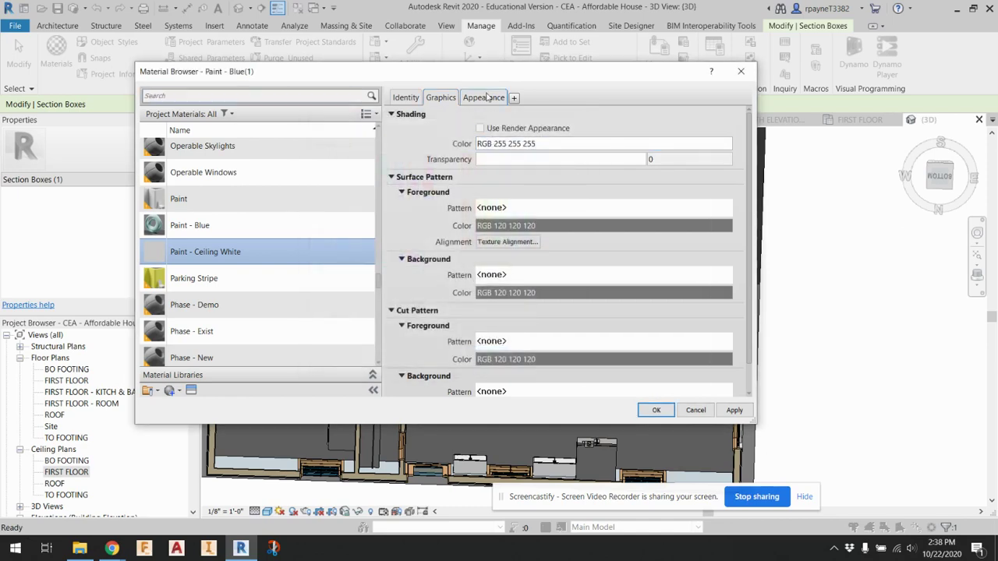
# Step: Replace the appearance asset of Paint - Ceiling White with the White paint asset from the Appearance Library
pyautogui.click(483, 97)
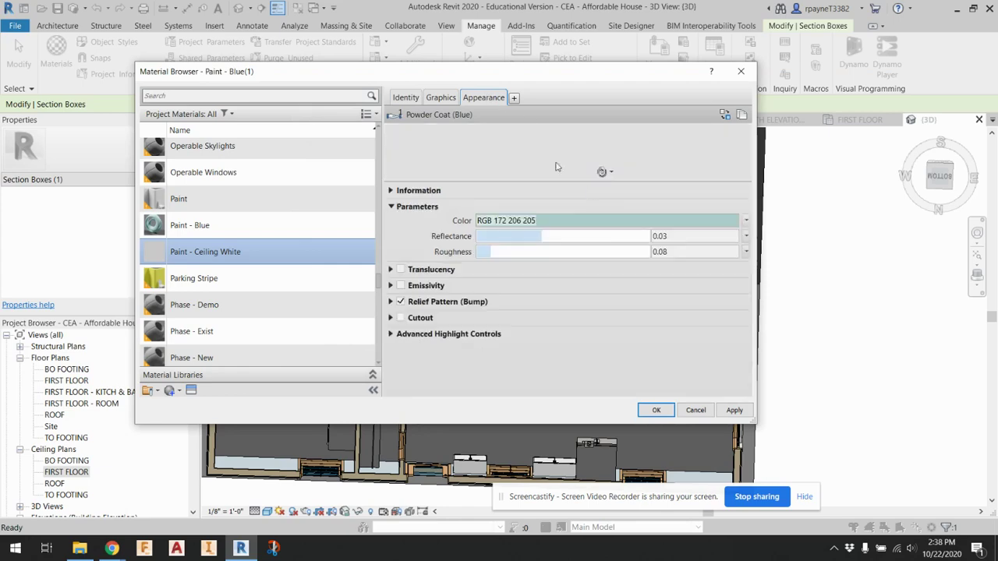
pyautogui.click(724, 114)
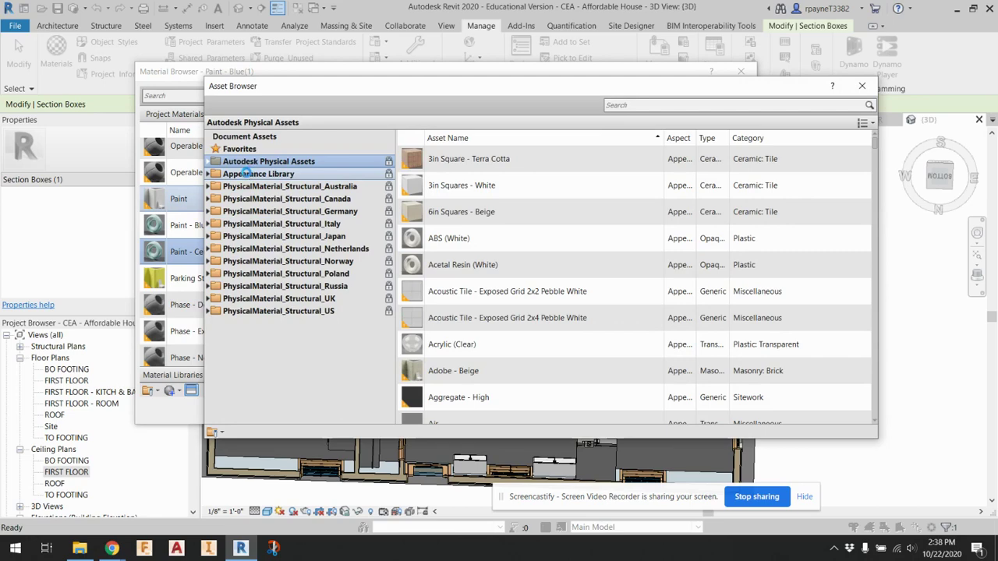
pyautogui.click(244, 173)
pyautogui.click(210, 175)
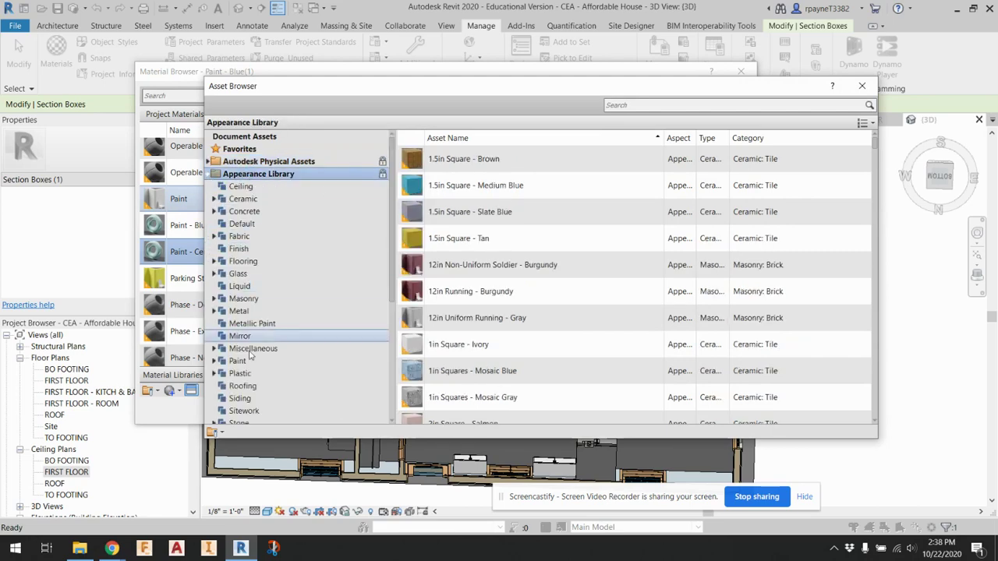
pyautogui.click(237, 361)
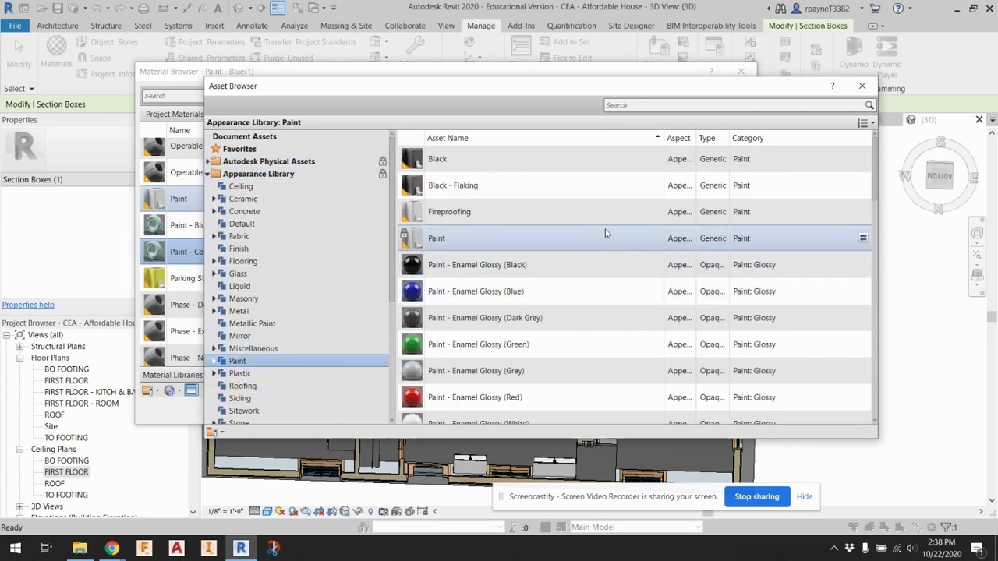
pyautogui.scroll(-1, 611, 248)
pyautogui.scroll(-3, 610, 254)
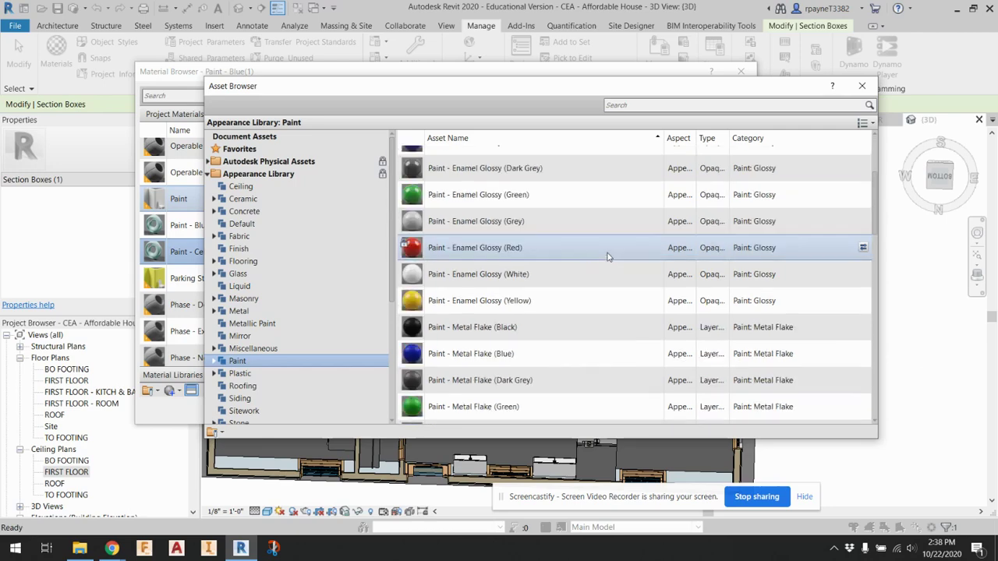
pyautogui.scroll(-2, 606, 269)
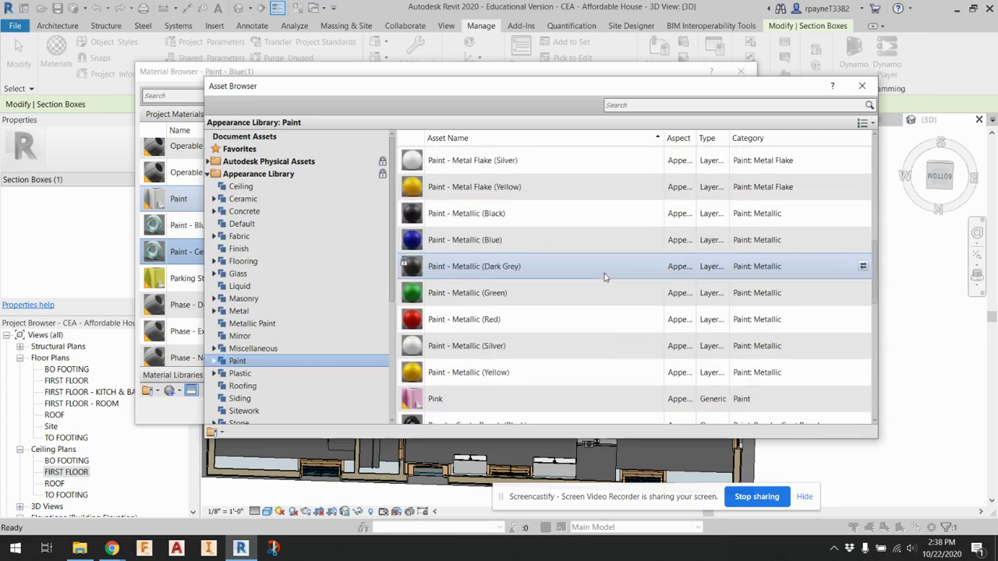
pyautogui.scroll(-5, 605, 276)
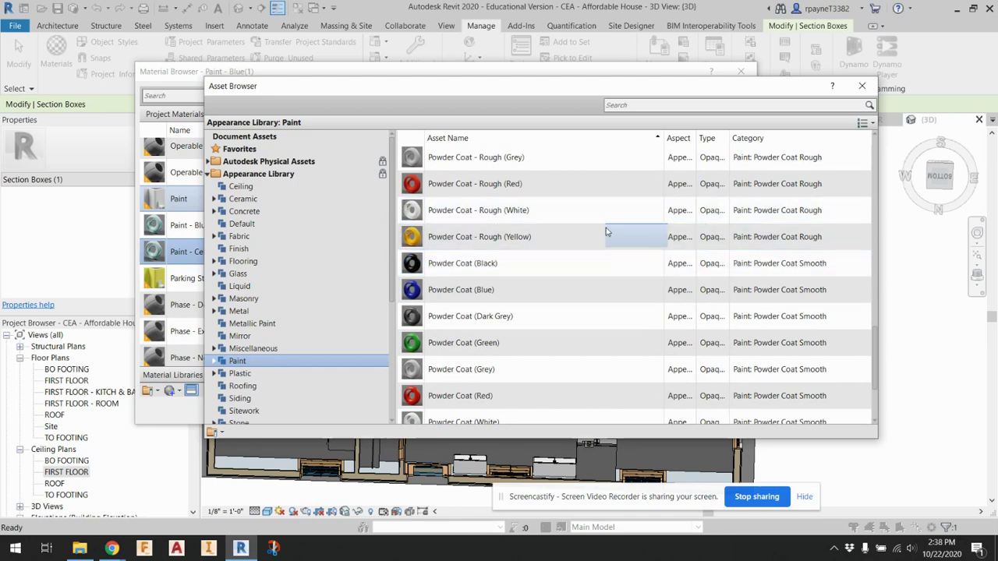
pyautogui.scroll(-1, 608, 240)
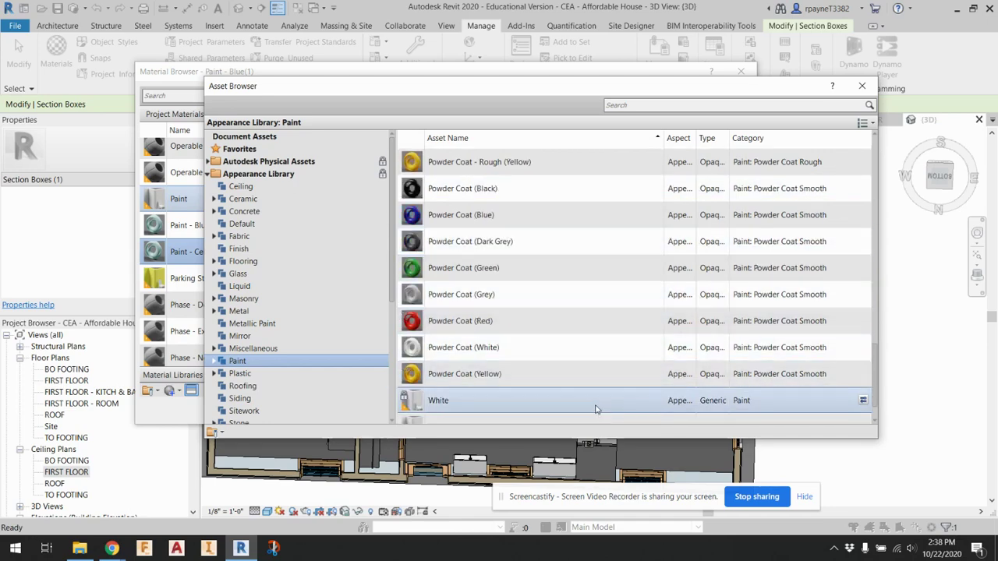
pyautogui.scroll(-1, 604, 375)
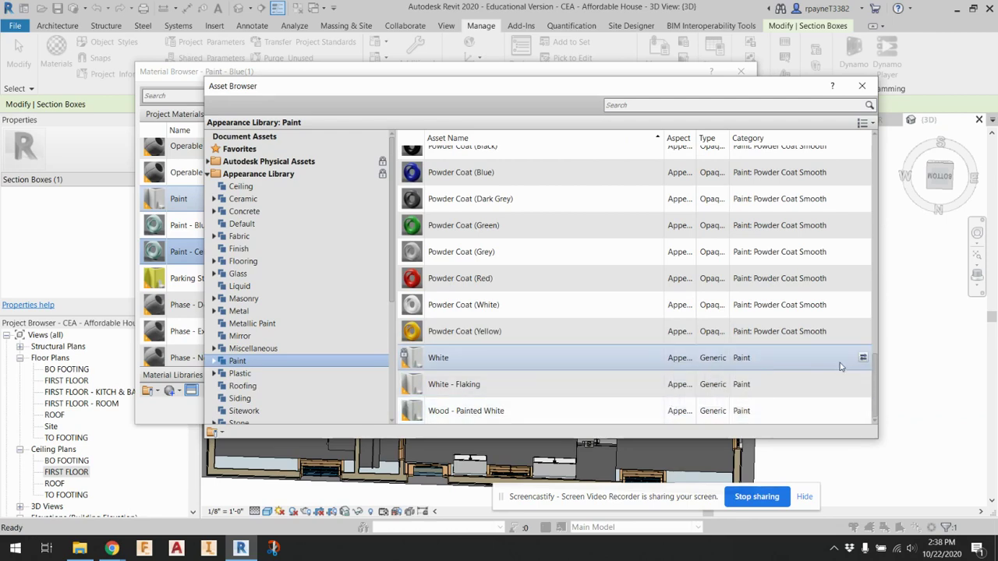
pyautogui.scroll(1, 849, 250)
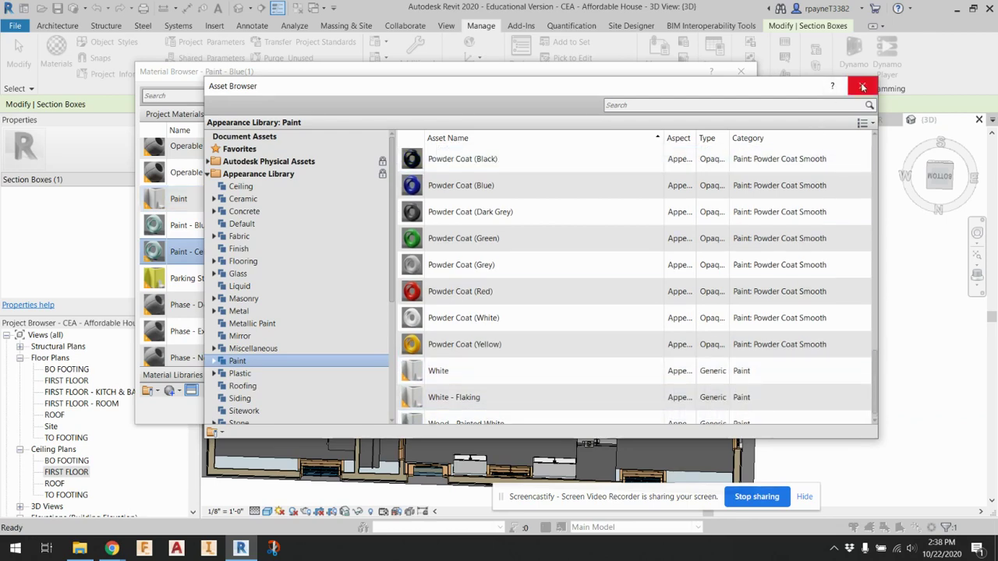
pyautogui.click(862, 87)
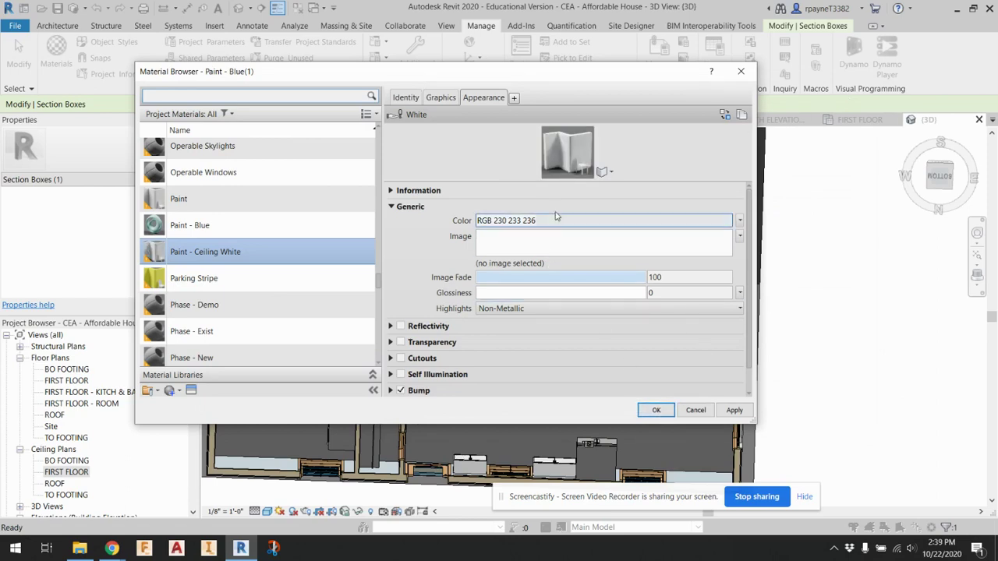
# Step: Set the appearance color of Paint - Ceiling White to RGB 255 255 255, then apply the changes and close the material browser
pyautogui.click(731, 221)
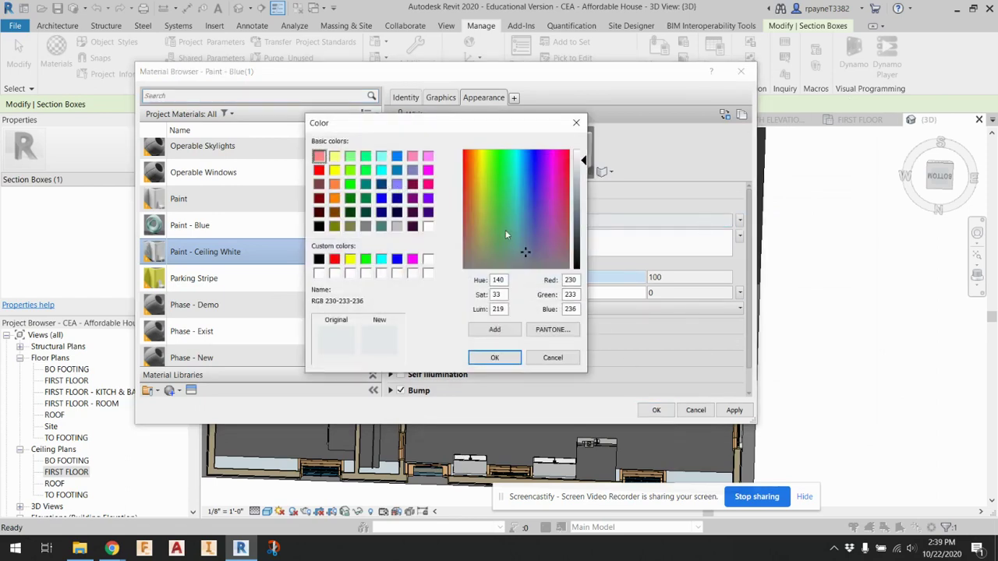
pyautogui.click(428, 226)
pyautogui.click(494, 359)
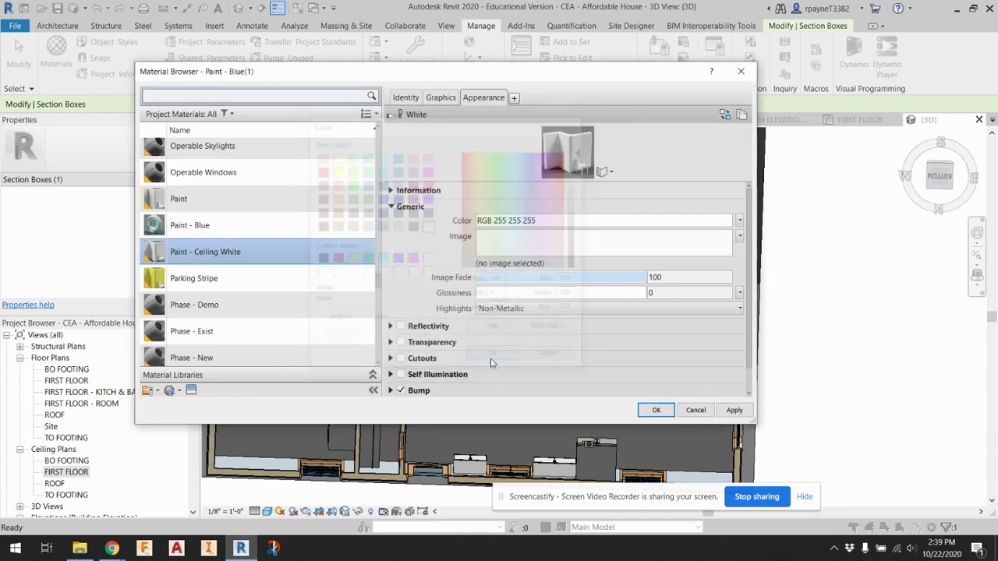
pyautogui.click(731, 410)
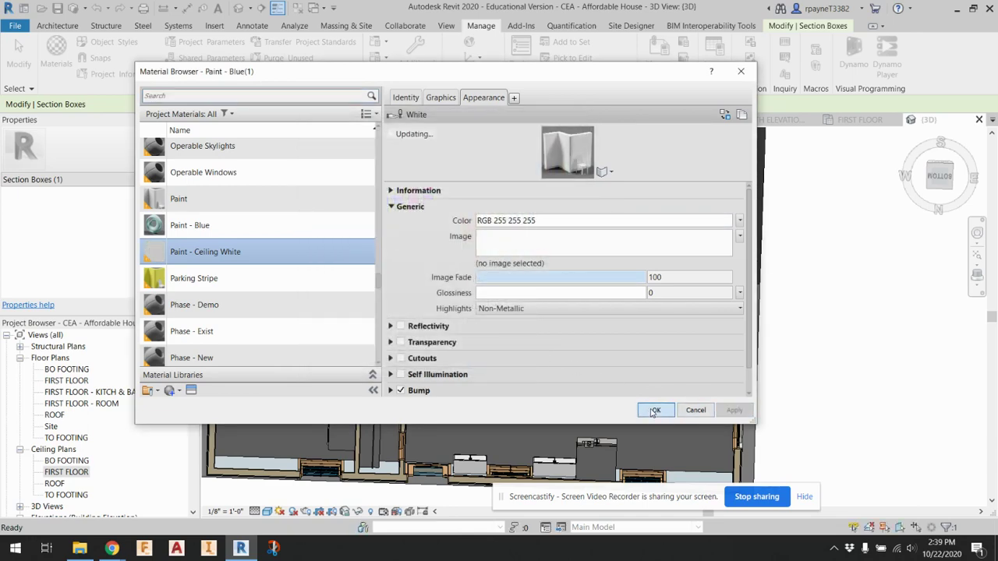
pyautogui.click(656, 410)
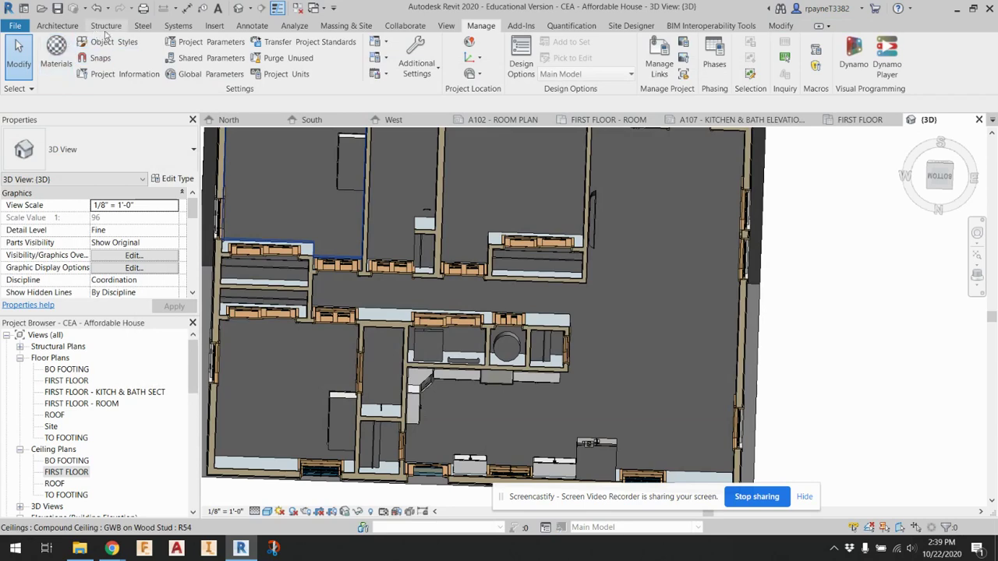
# Step: Paint the ceilings of the three rooms north of the hallway and the open hall and living area with Paint - Ceiling White
pyautogui.click(255, 192)
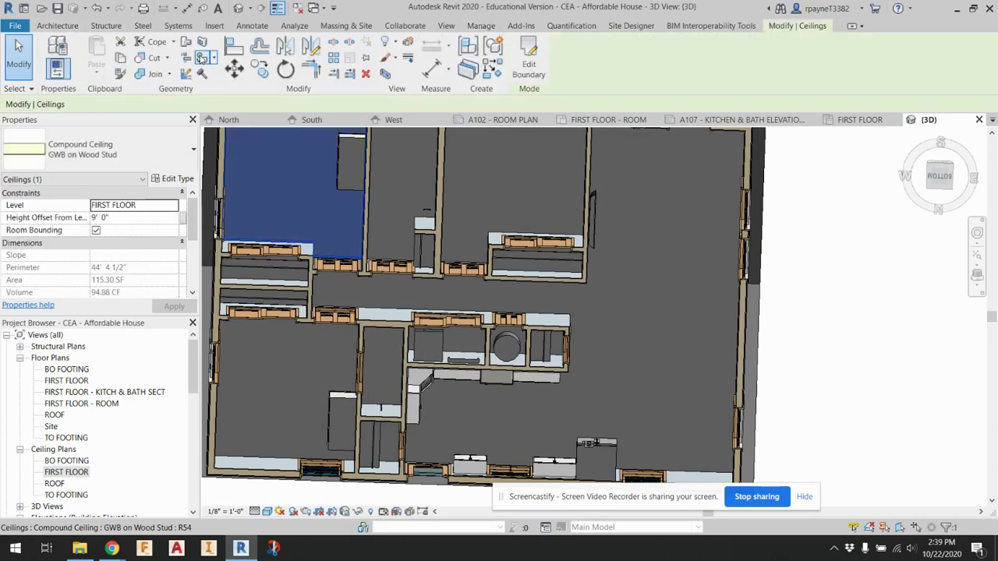
pyautogui.click(202, 59)
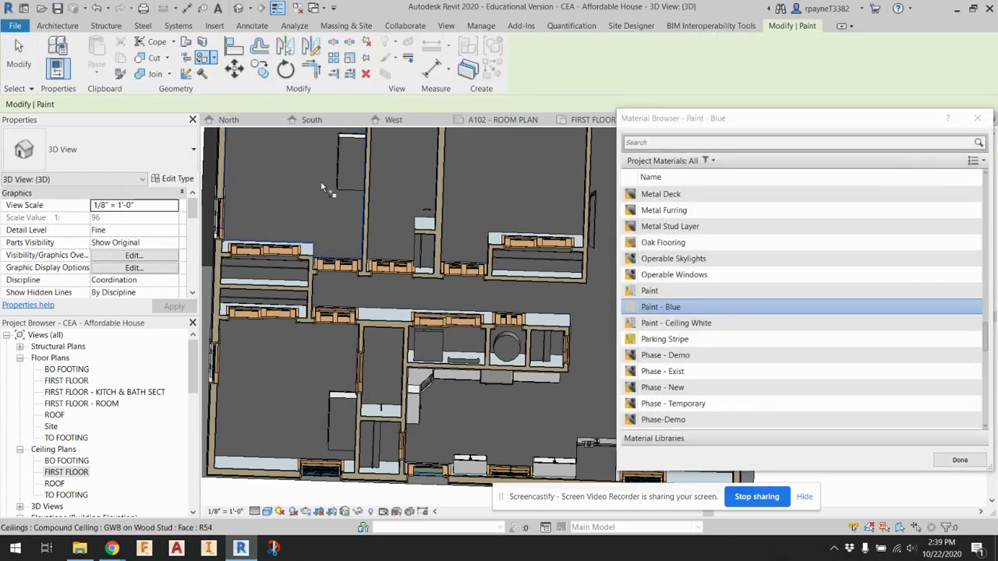
pyautogui.click(675, 322)
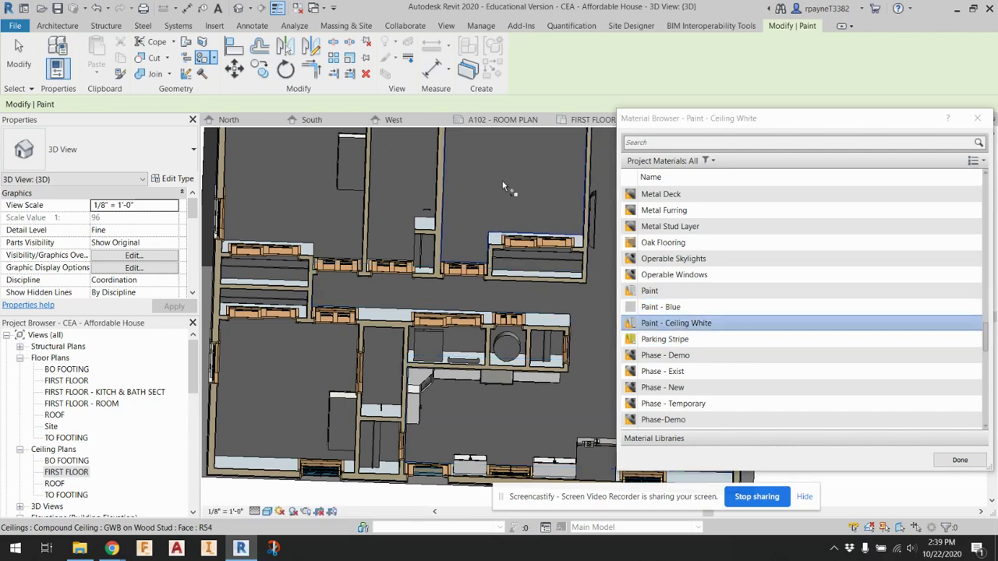
pyautogui.click(503, 182)
pyautogui.click(403, 181)
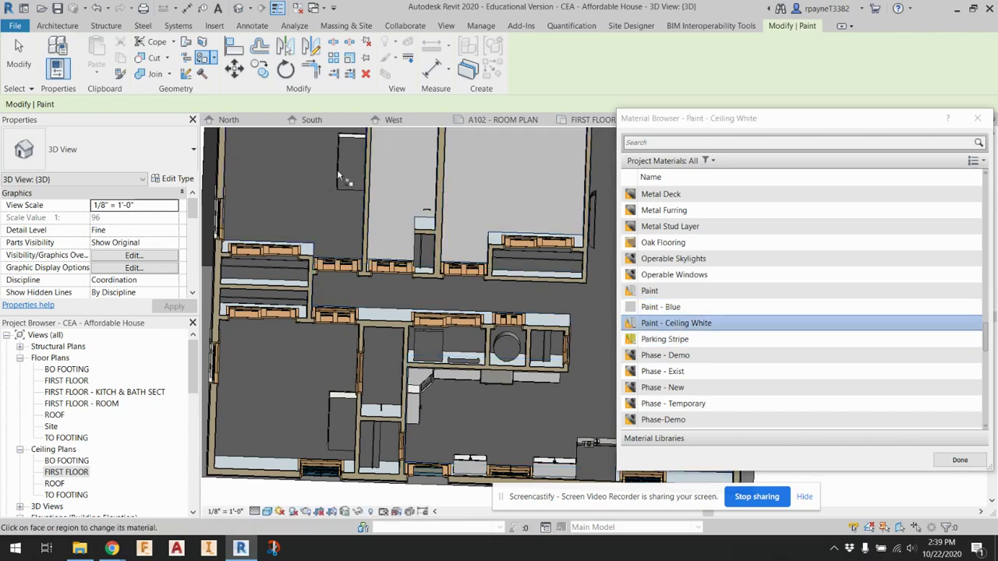
pyautogui.click(329, 179)
pyautogui.click(429, 293)
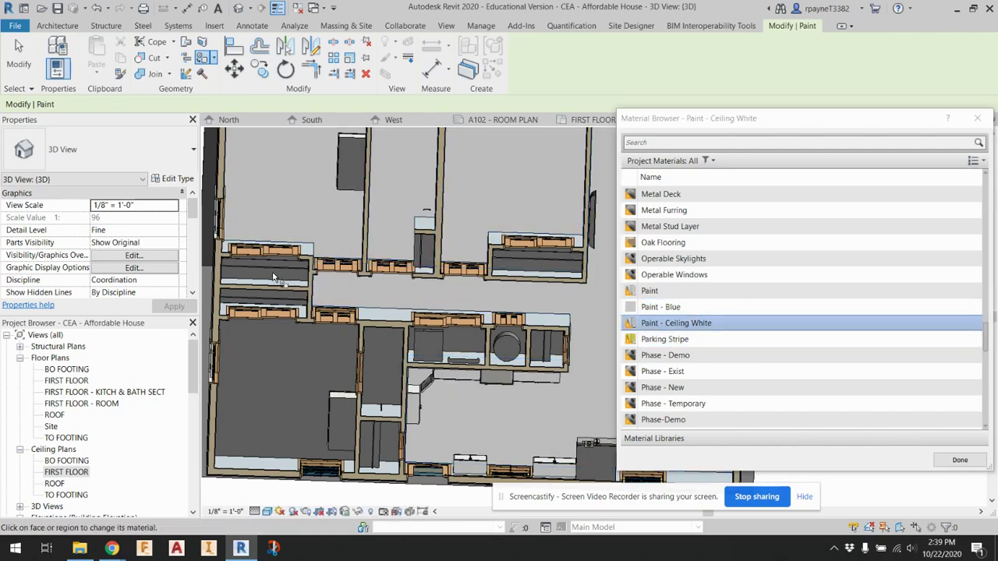
# Step: Apply Paint - Ceiling White to the ceilings of the bedroom south of the hallway, its adjoining narrow room, and the room behind the kitchen
pyautogui.scroll(5, 274, 280)
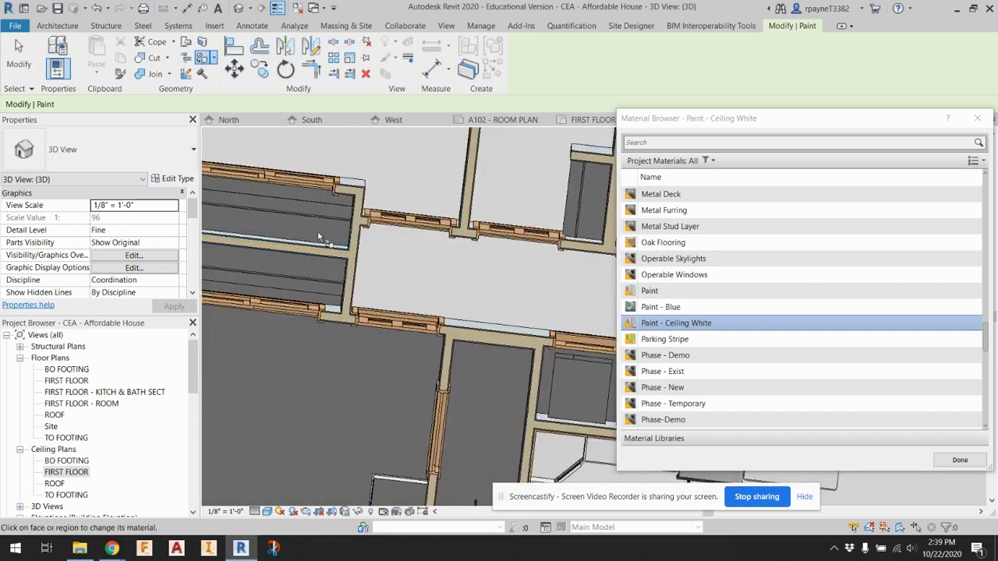
pyautogui.click(304, 346)
pyautogui.click(498, 393)
pyautogui.scroll(-3, 473, 373)
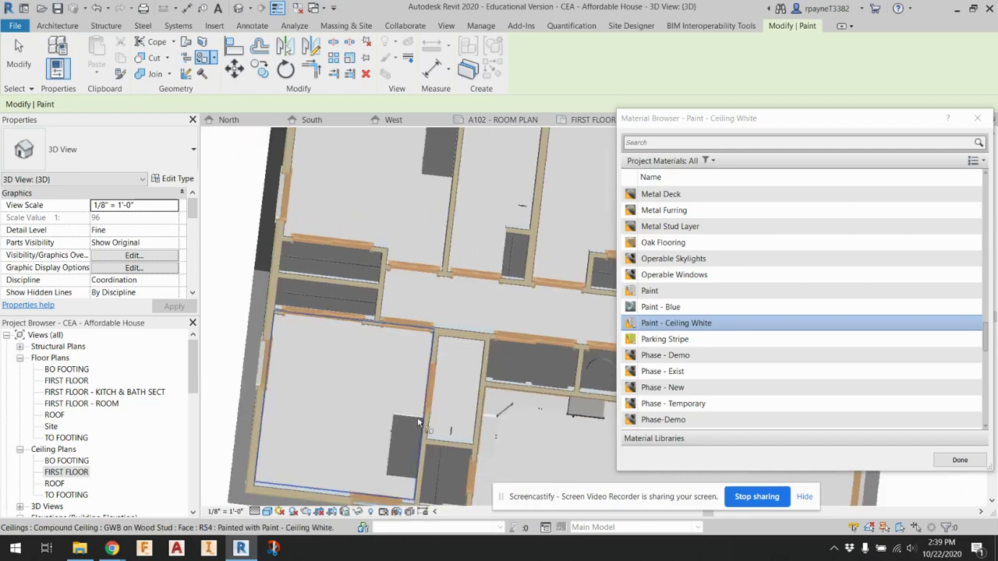
pyautogui.click(547, 360)
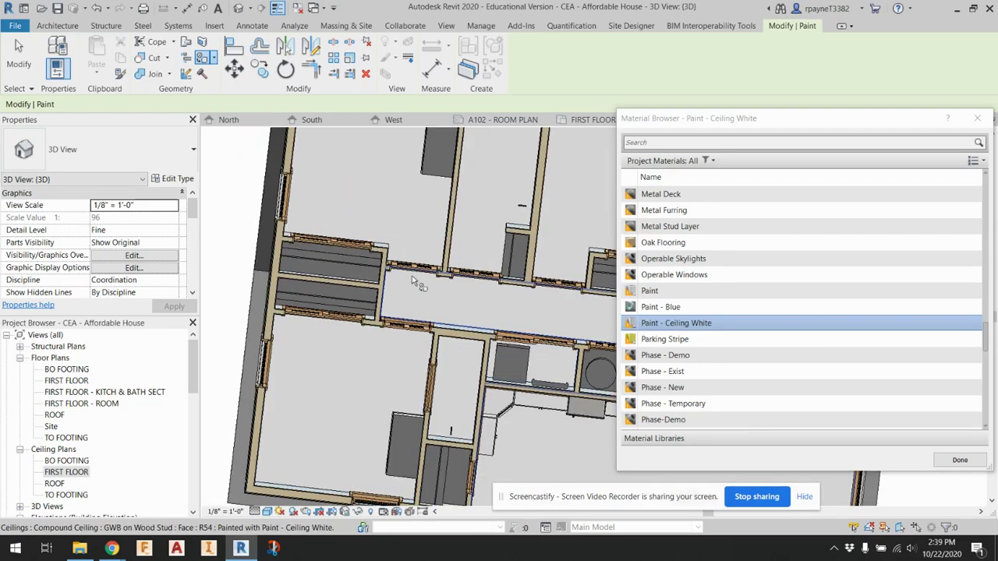
# Step: Paint the ceilings of the small closet beside the kitchen and the wide closet across the hallway with Paint - Ceiling White
pyautogui.scroll(-3, 412, 275)
pyautogui.scroll(2, 588, 396)
pyautogui.scroll(4, 386, 399)
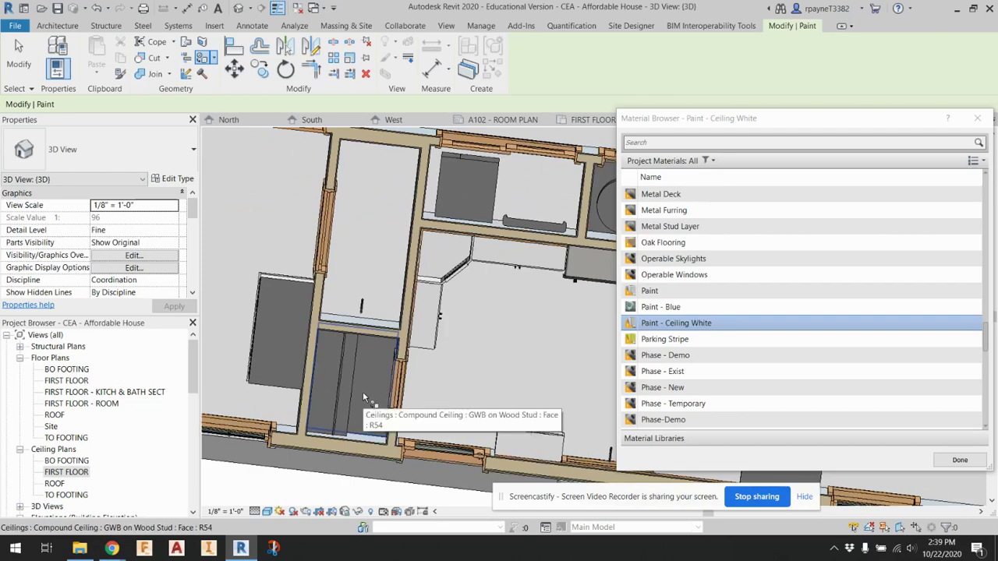
pyautogui.click(362, 396)
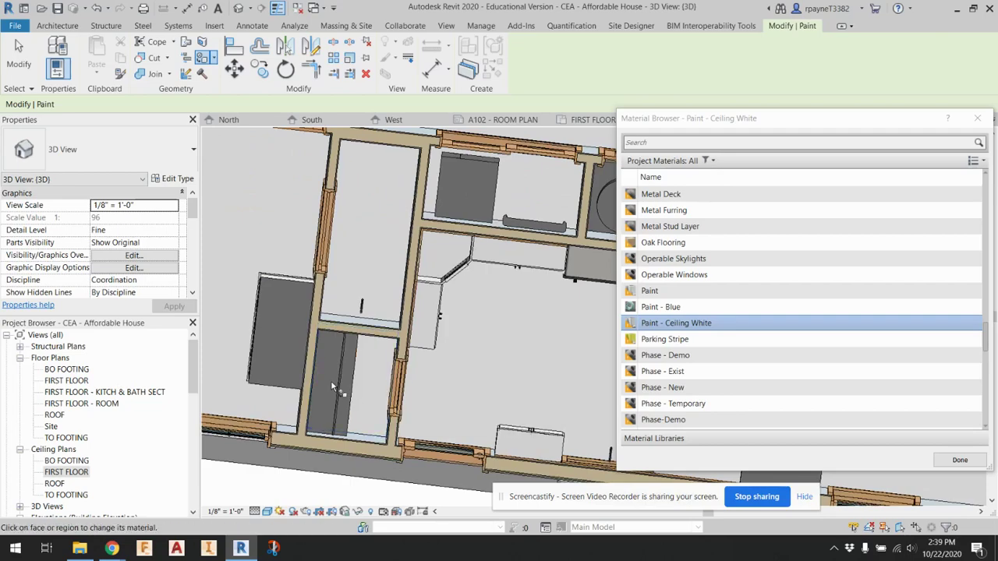
pyautogui.scroll(-5, 320, 351)
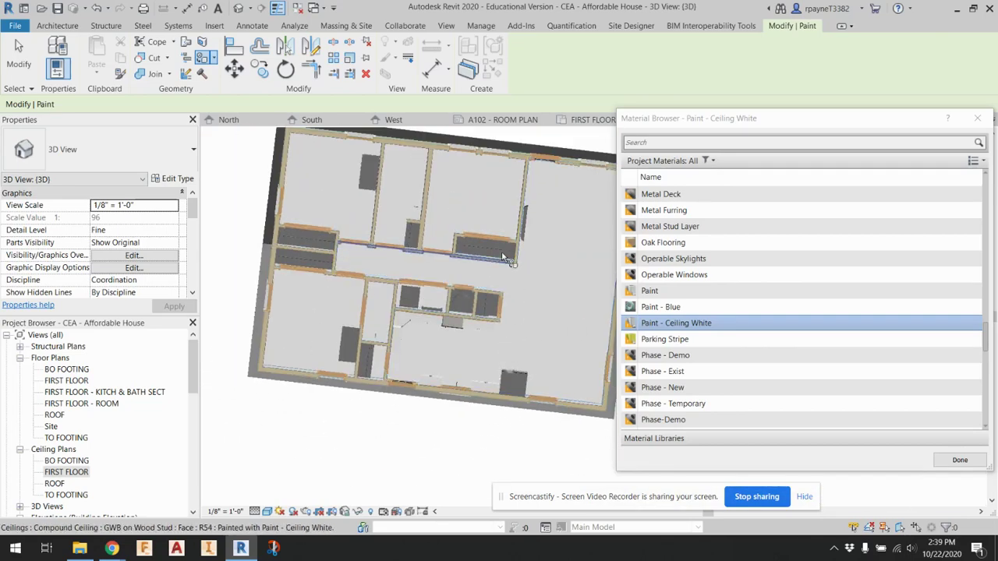
pyautogui.scroll(5, 503, 258)
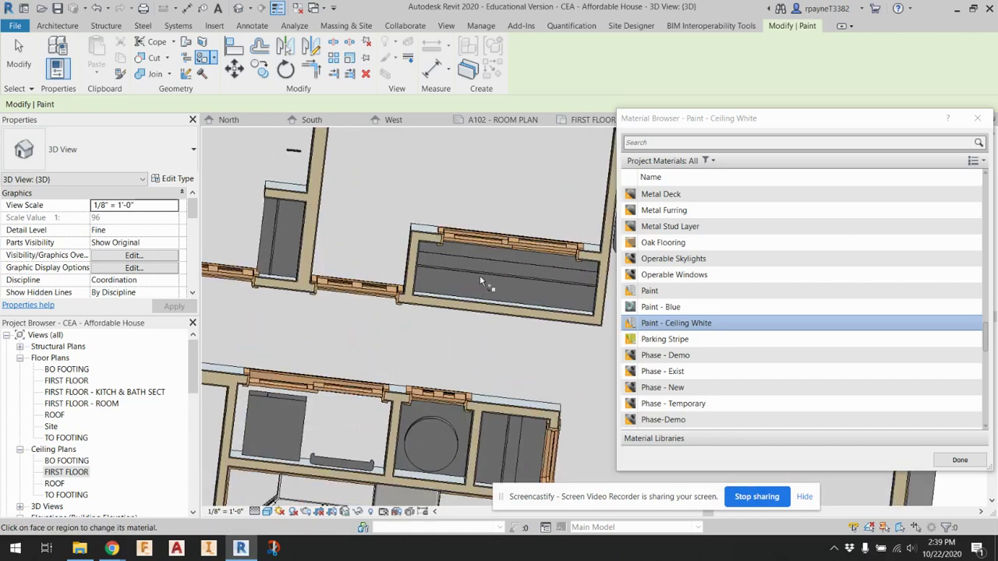
pyautogui.click(483, 251)
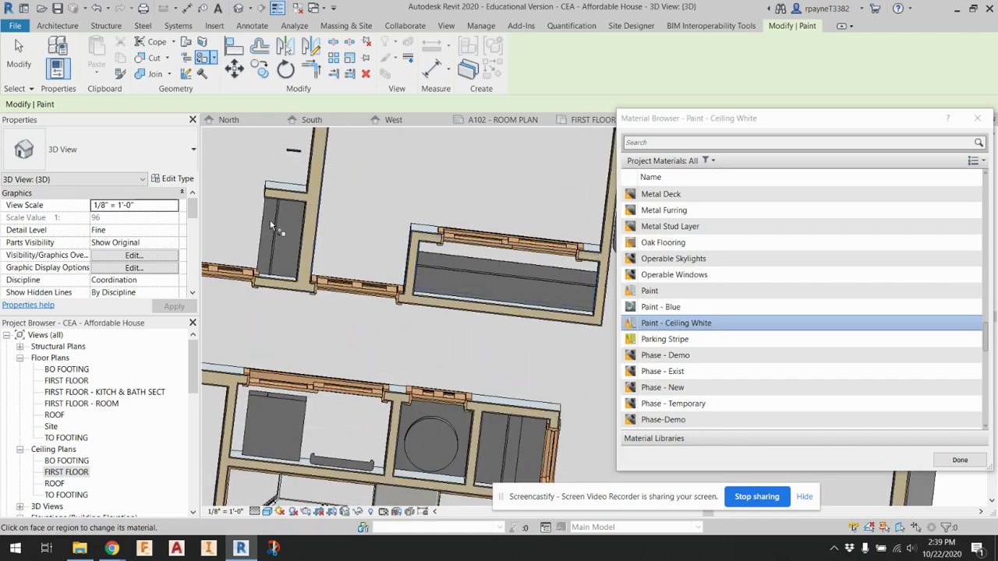
# Step: Paint the ceilings of the two back-to-back bedroom closets at the end of the hallway with Paint - Ceiling White
pyautogui.scroll(-4, 273, 226)
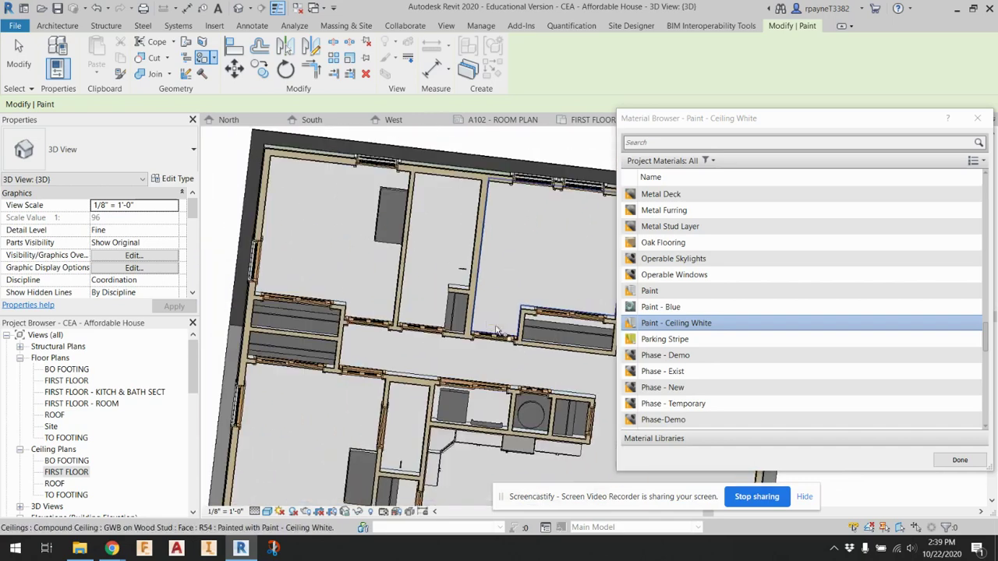
pyautogui.scroll(3, 290, 343)
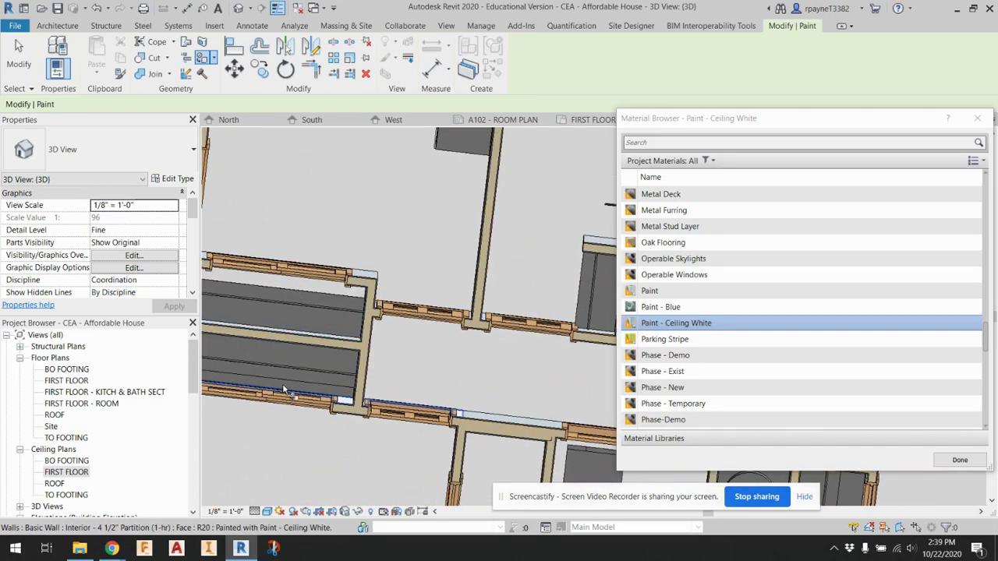
pyautogui.scroll(4, 283, 387)
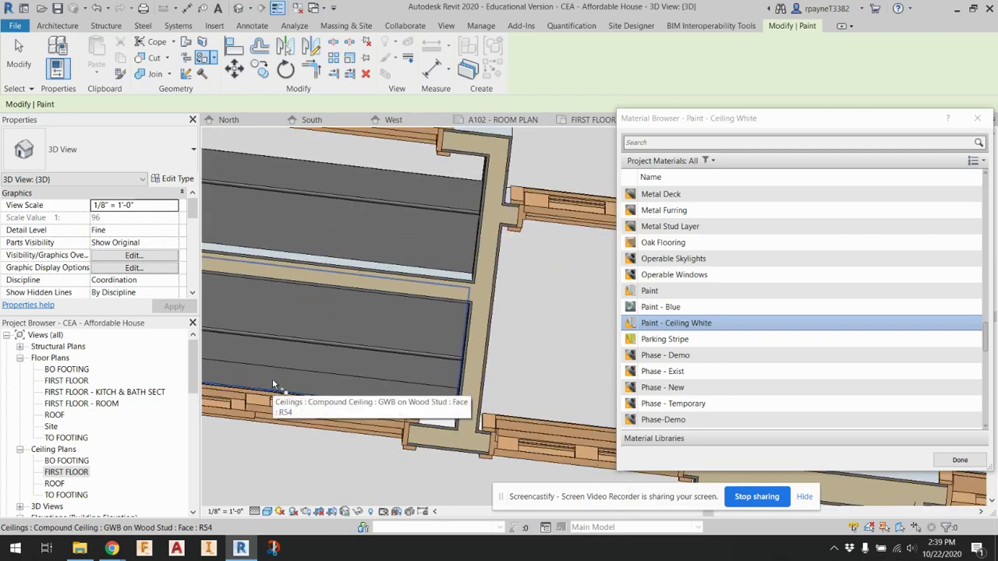
pyautogui.click(272, 383)
# Step: Paint the remaining closet ceilings near the water heater room with Paint - Ceiling White
pyautogui.scroll(-5, 351, 366)
pyautogui.rightClick(440, 352)
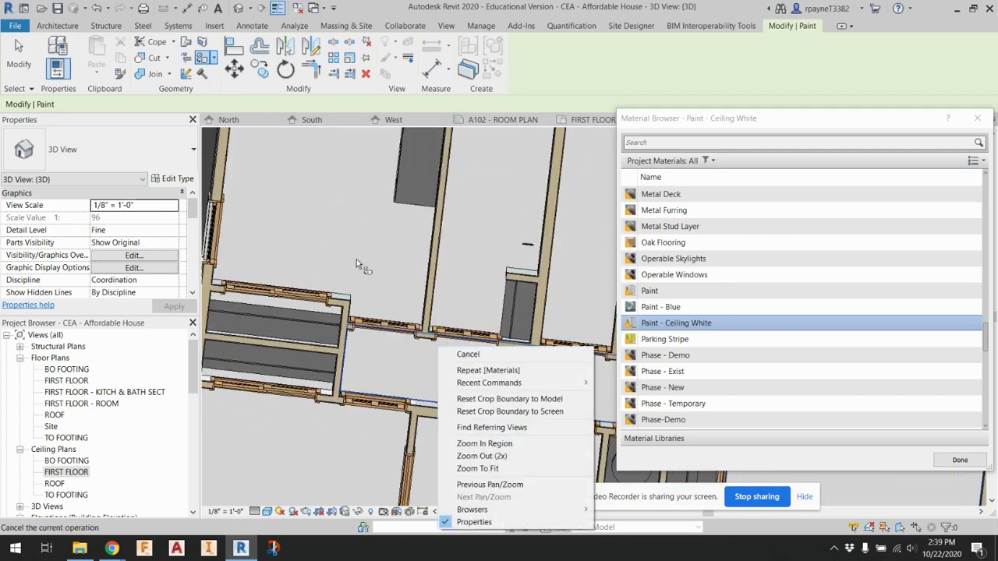
pyautogui.scroll(-4, 356, 259)
pyautogui.scroll(6, 521, 307)
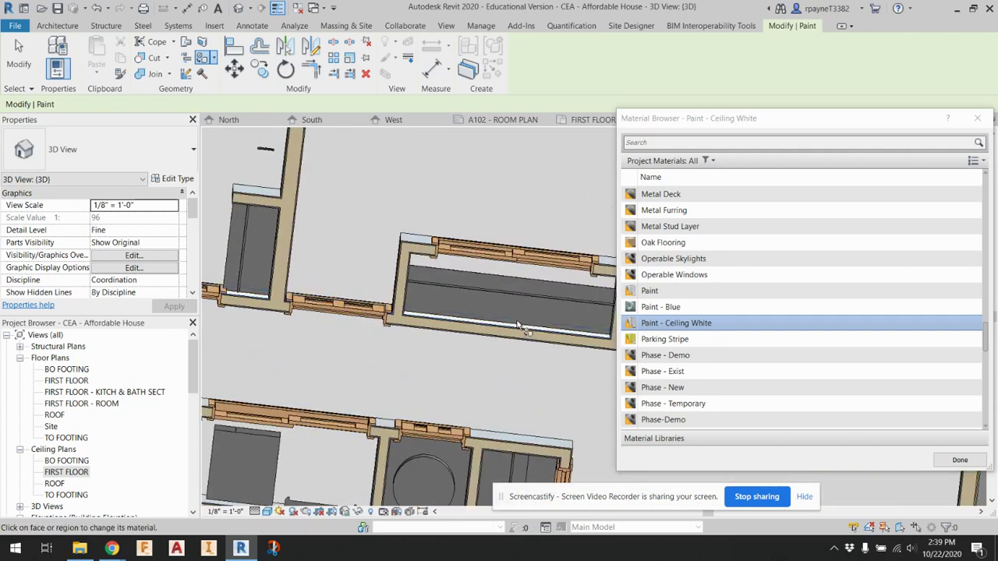
pyautogui.keyDown('shift'); pyautogui.moveTo(508, 314); pyautogui.dragTo(485, 295, button='middle'); pyautogui.keyUp('shift')
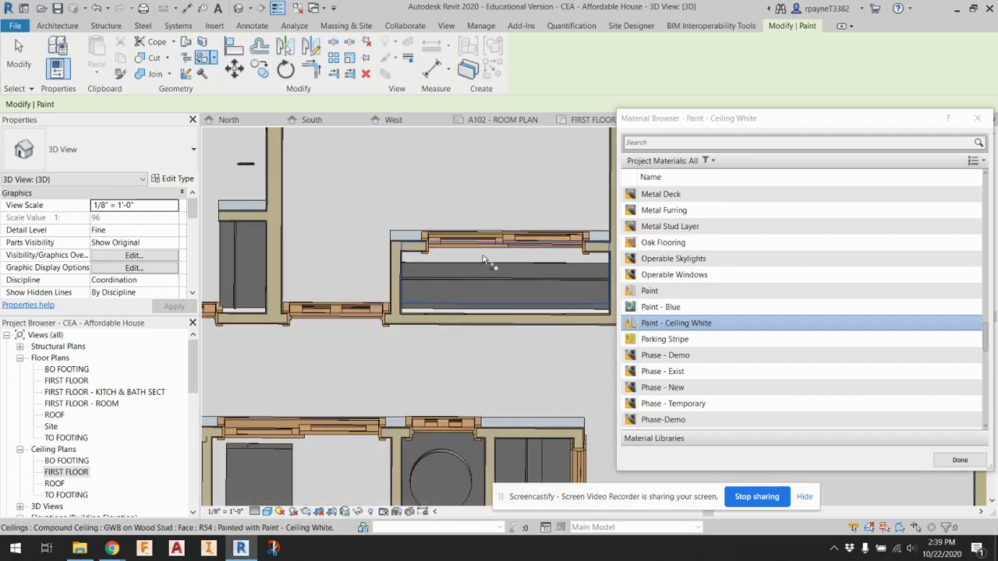
pyautogui.scroll(-3, 483, 260)
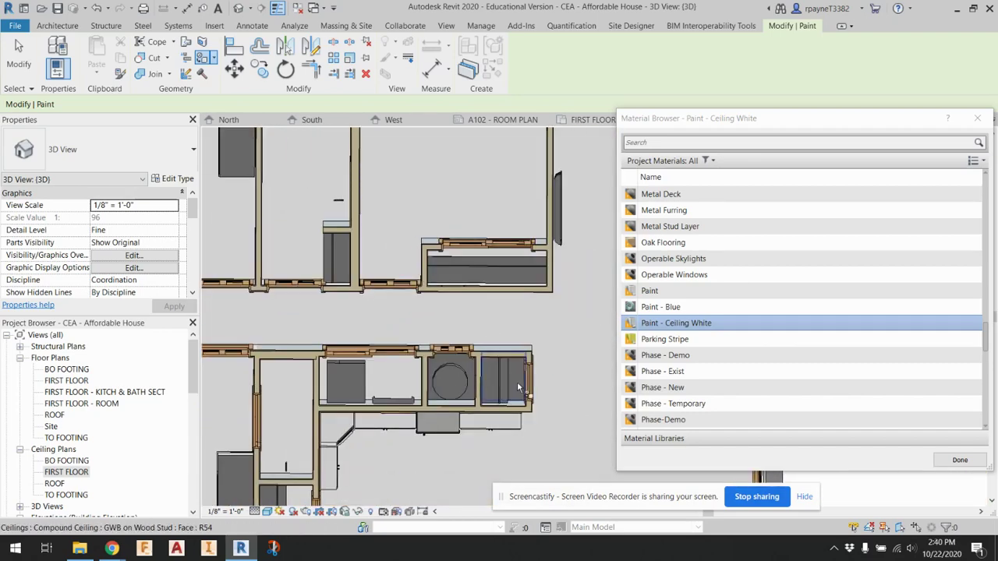
# Step: Finish painting the ceilings with Paint - Ceiling White, leave the Paint tool and bring the house exterior into view
pyautogui.scroll(-5, 382, 377)
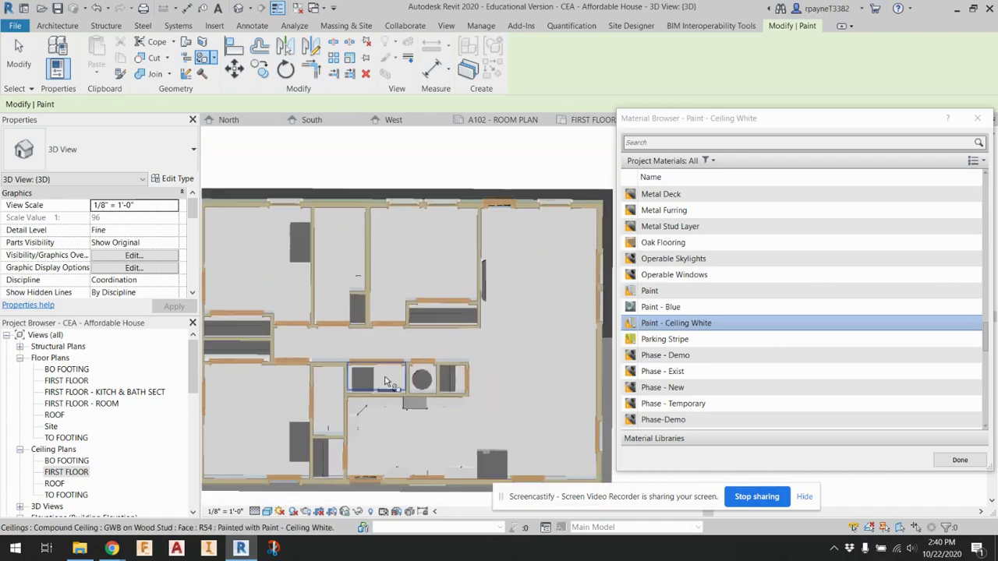
pyautogui.moveTo(382, 376)
pyautogui.keyDown('shift'); pyautogui.mouseDown(button='middle')
pyautogui.moveTo(441, 420)
pyautogui.moveTo(438, 406)
pyautogui.moveTo(444, 461)
pyautogui.moveTo(382, 312)
pyautogui.mouseUp(button='middle'); pyautogui.keyUp('shift')
pyautogui.press('Escape')
pyautogui.scroll(-3, 423, 207)
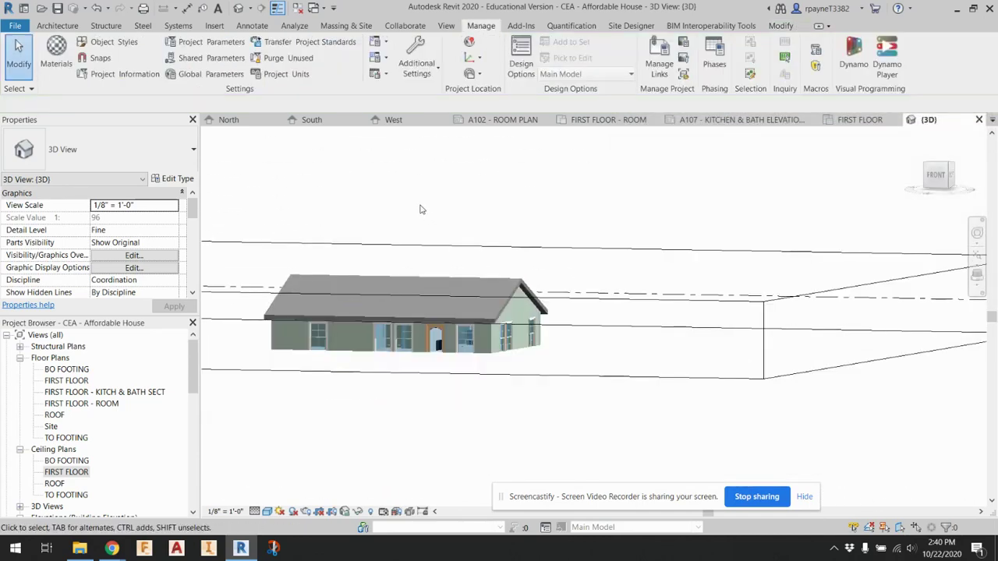
# Step: Extend the 3D view's section box downward past the house's footings so that it includes the whole foundation
pyautogui.click(527, 352)
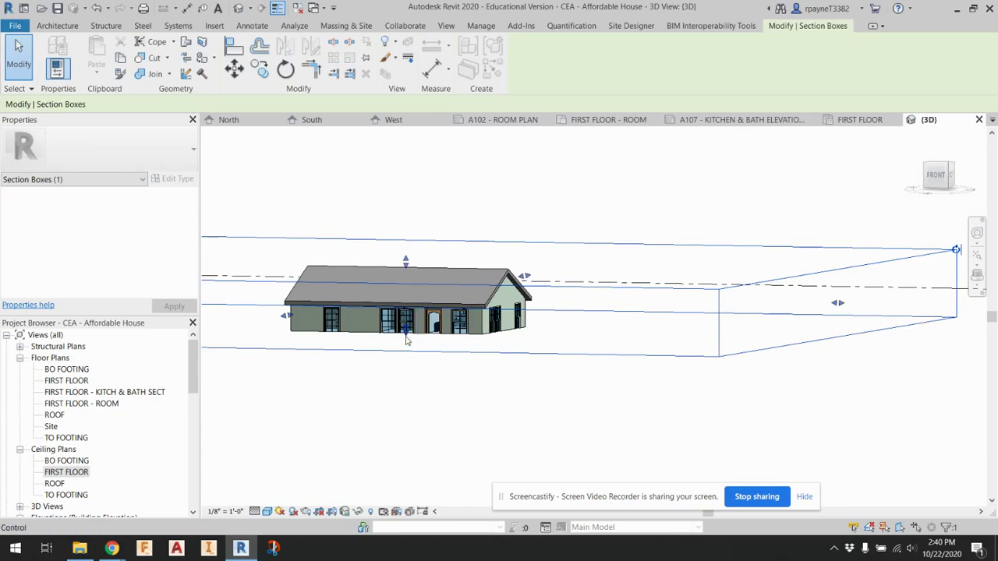
pyautogui.moveTo(405, 329); pyautogui.dragTo(413, 388)
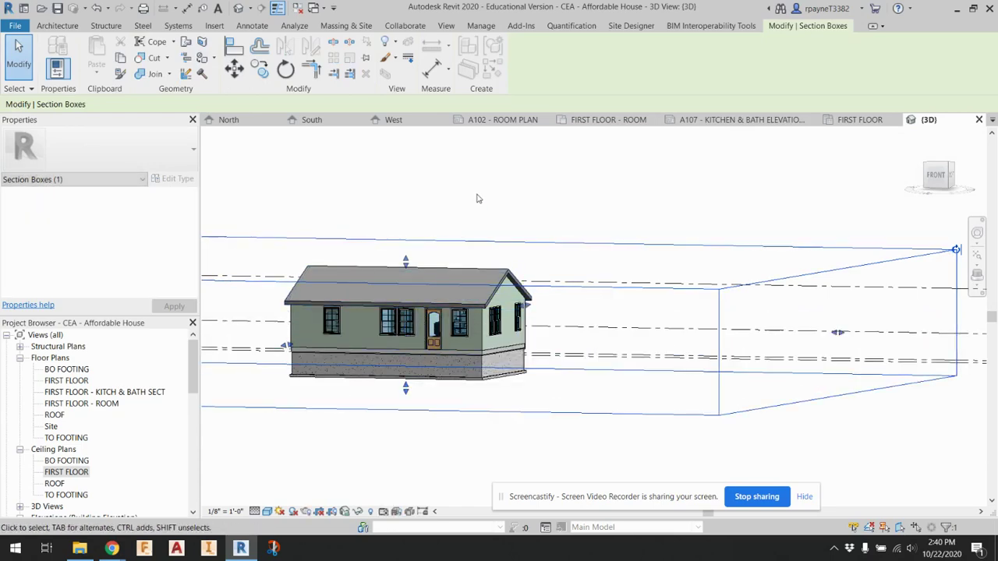
pyautogui.keyDown('shift'); pyautogui.moveTo(474, 195); pyautogui.dragTo(449, 249, button='middle'); pyautogui.keyUp('shift')
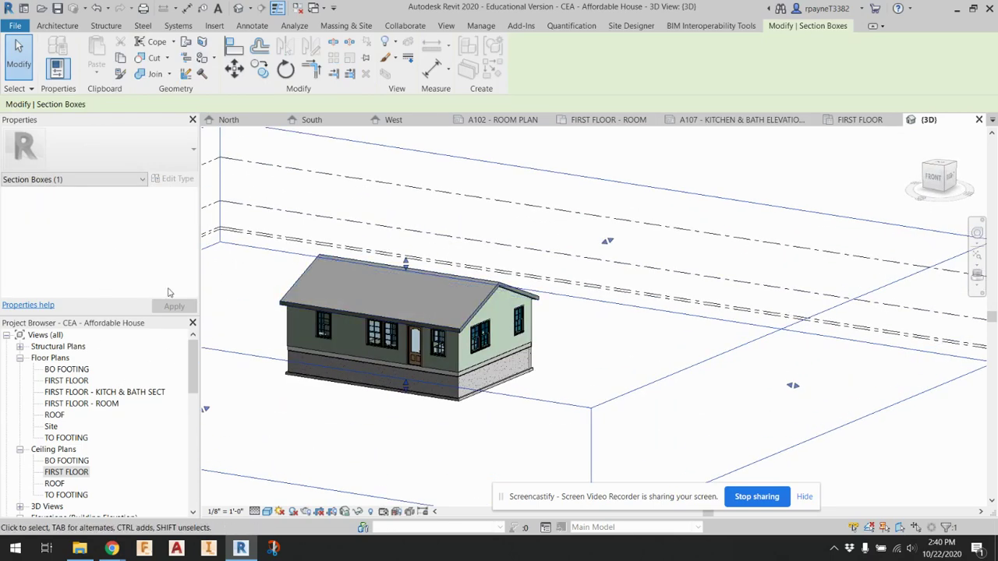
pyautogui.click(503, 140)
pyautogui.scroll(-5, 111, 281)
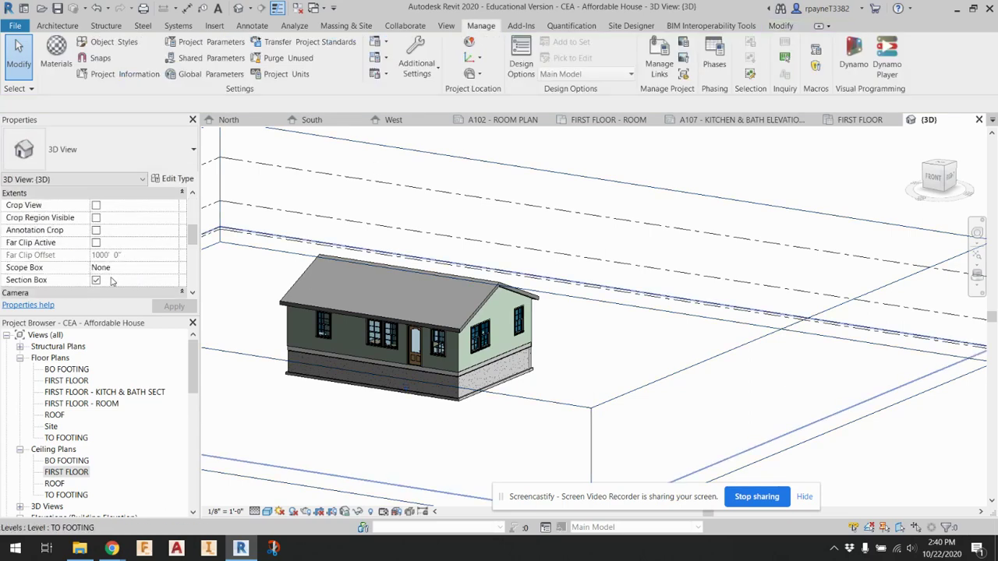
pyautogui.scroll(-2, 350, 295)
pyautogui.scroll(4, 387, 314)
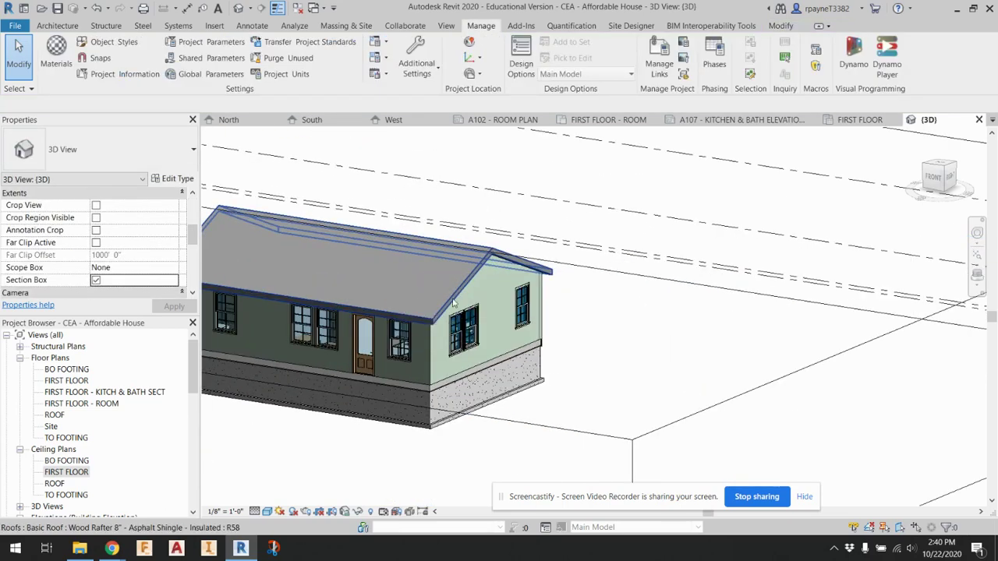
pyautogui.scroll(-3, 366, 319)
pyautogui.scroll(1, 283, 331)
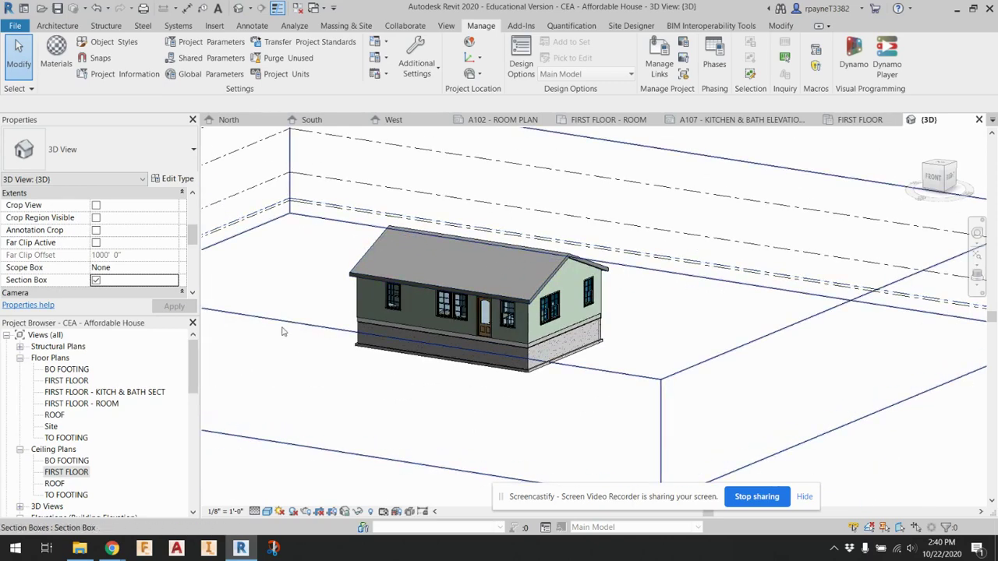
# Step: Open the Interior Wall Section view and select the ceiling to the right of the double top plate
pyautogui.scroll(-3, 113, 420)
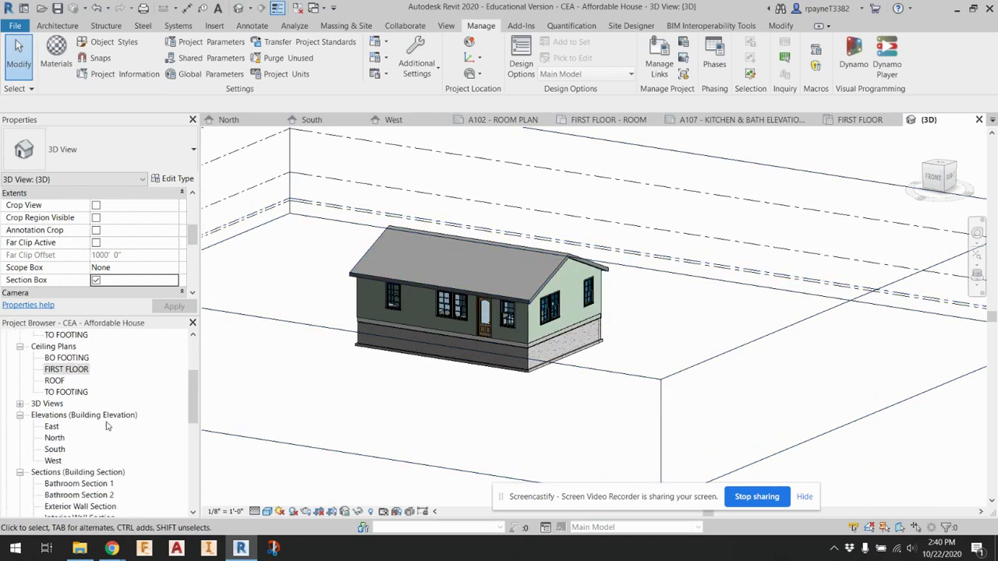
pyautogui.scroll(-6, 107, 425)
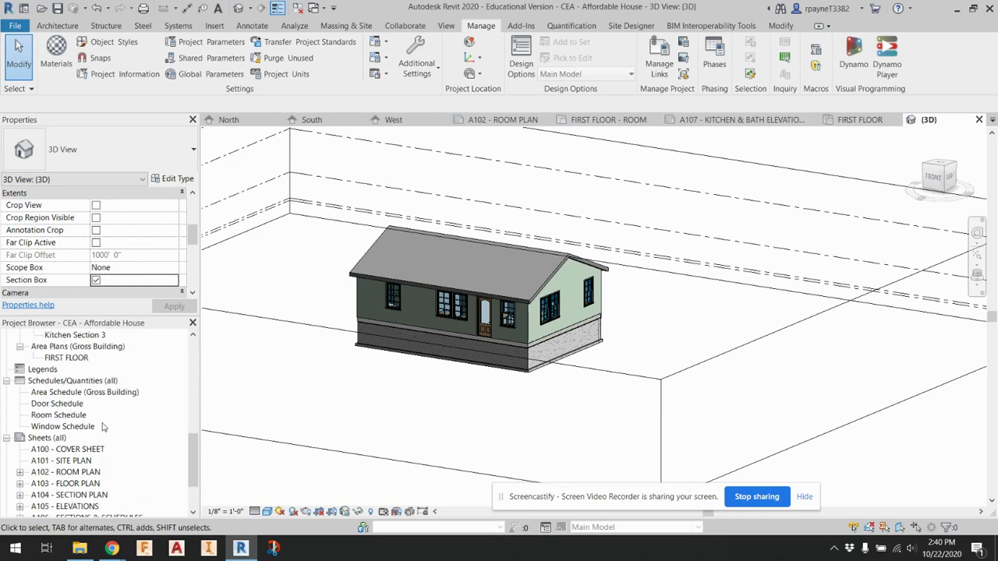
pyautogui.scroll(1, 102, 427)
pyautogui.scroll(4, 60, 429)
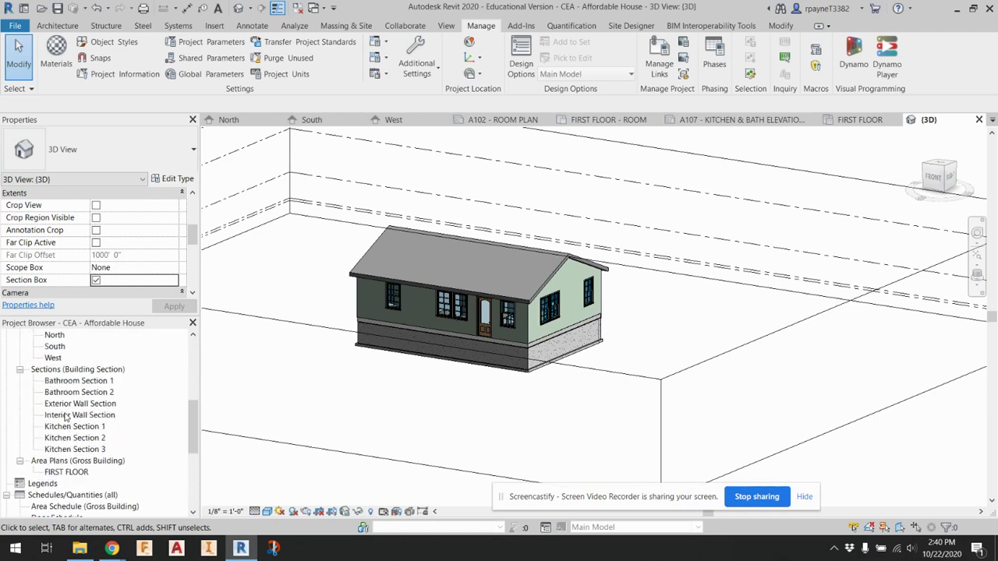
pyautogui.doubleClick(73, 416)
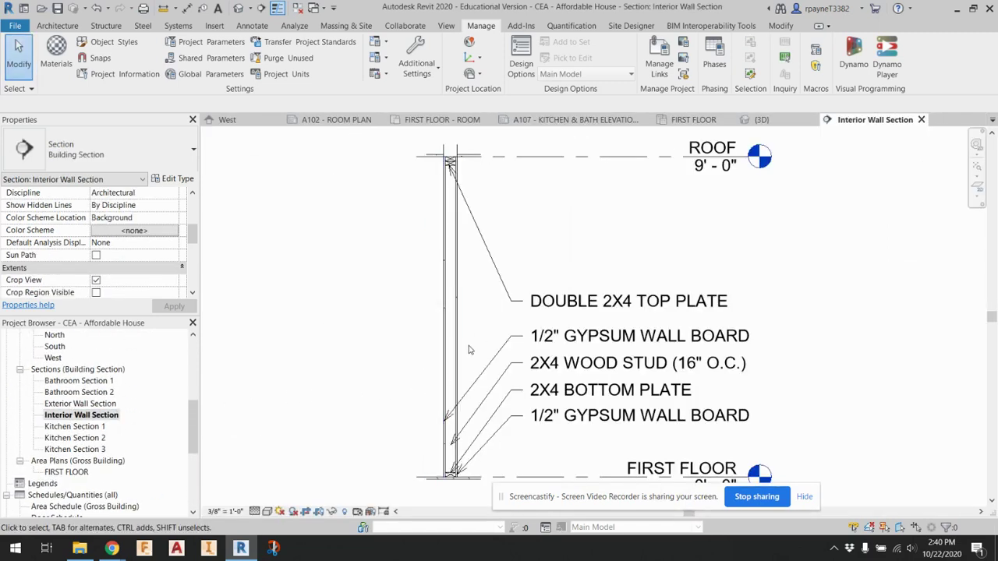
pyautogui.scroll(4, 490, 234)
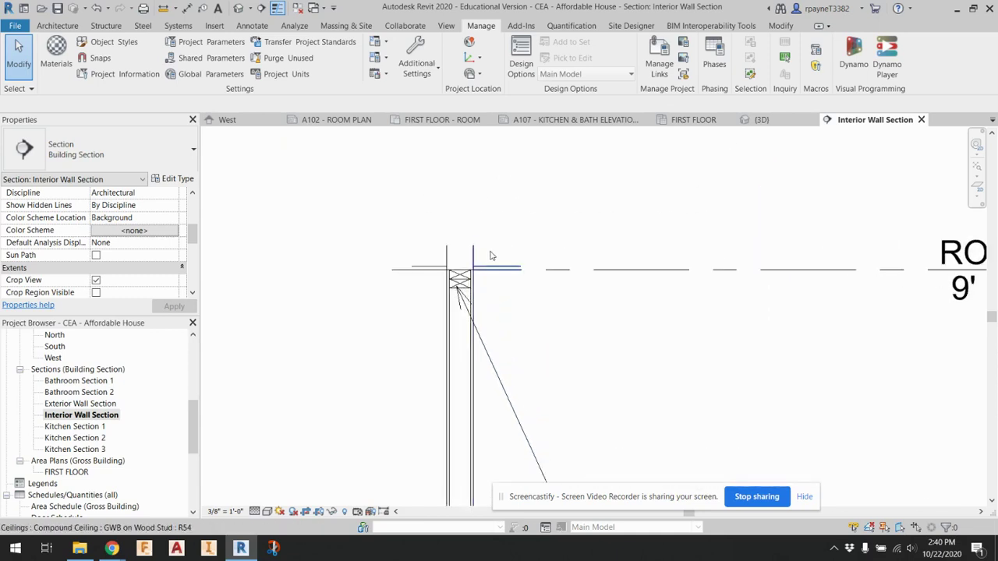
pyautogui.click(485, 270)
pyautogui.scroll(4, 515, 298)
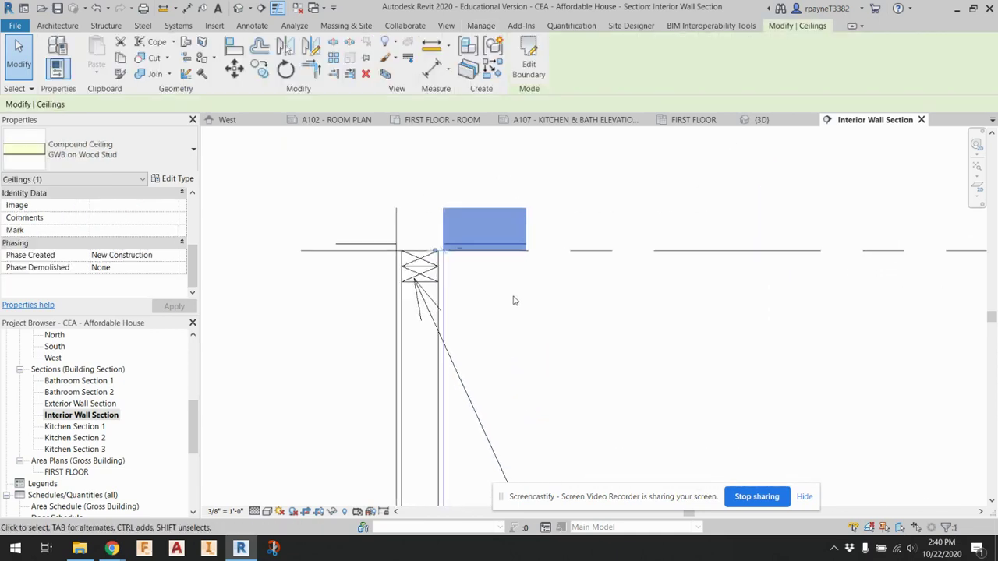
pyautogui.scroll(-4, 428, 296)
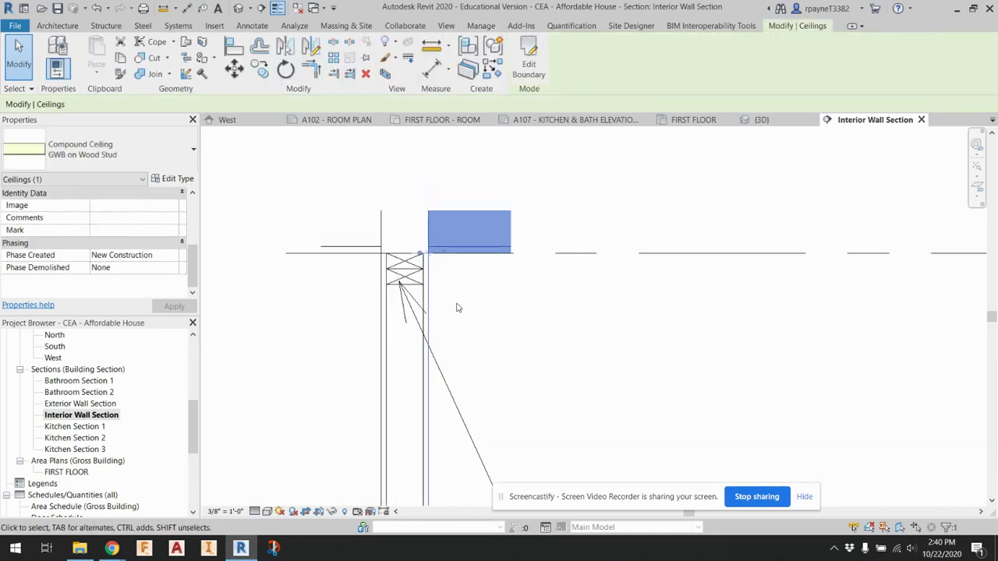
# Step: Show the section's crop region, raise its top edge above the full ceiling thickness, and hide the crop region again
pyautogui.click(326, 512)
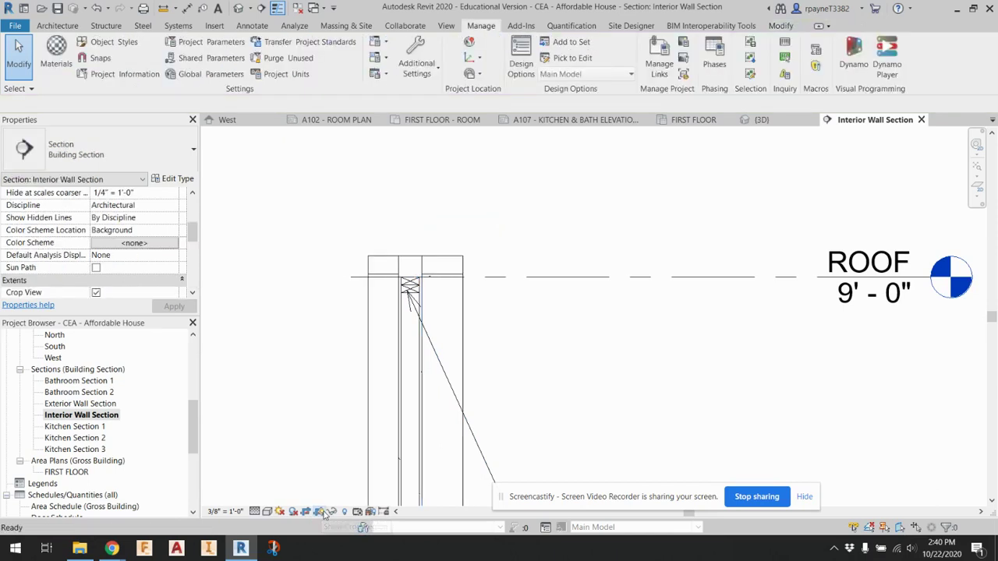
pyautogui.click(415, 256)
pyautogui.moveTo(415, 258); pyautogui.dragTo(415, 229)
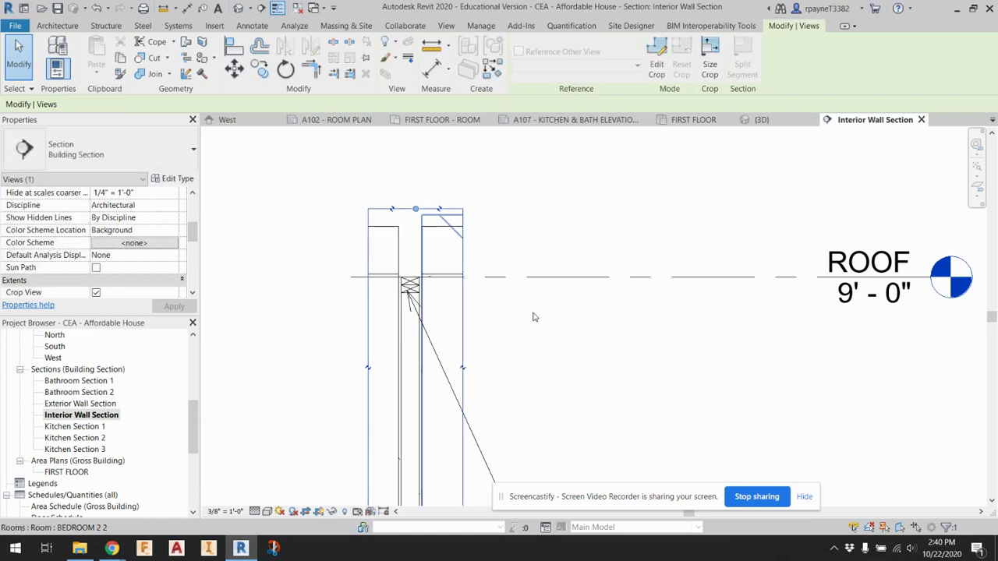
pyautogui.click(454, 259)
pyautogui.press('Escape')
pyautogui.scroll(2, 459, 234)
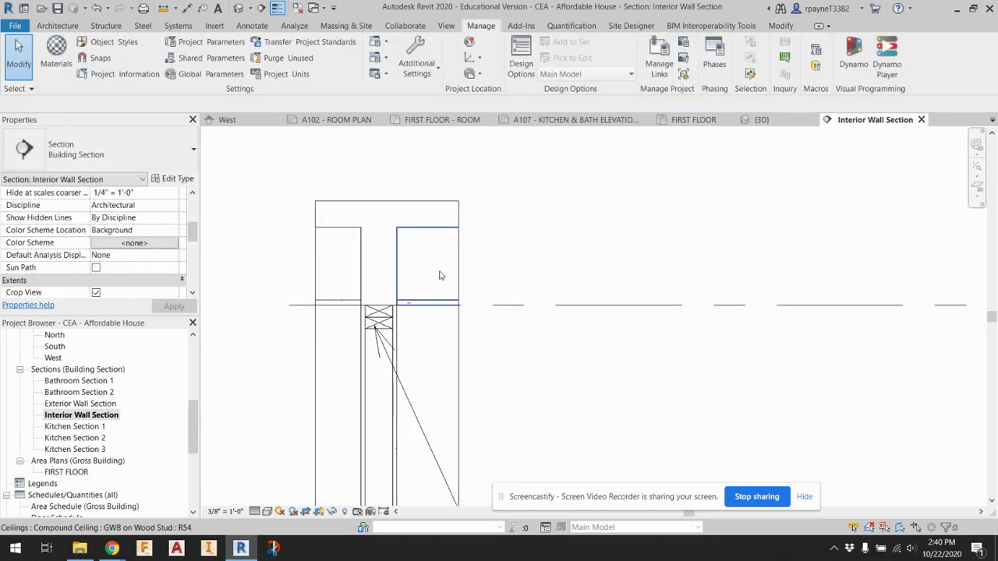
pyautogui.scroll(-2, 440, 336)
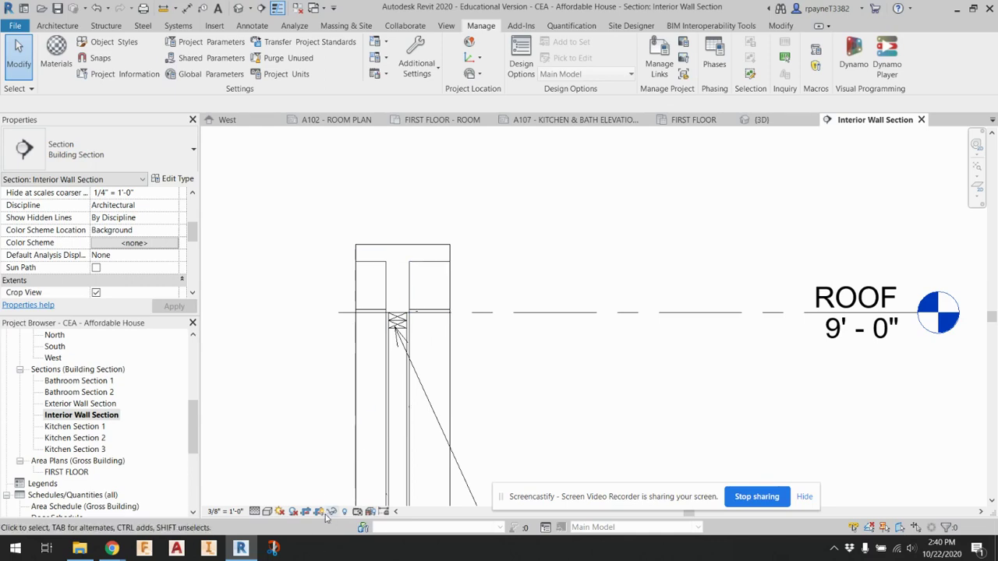
pyautogui.scroll(-2, 420, 390)
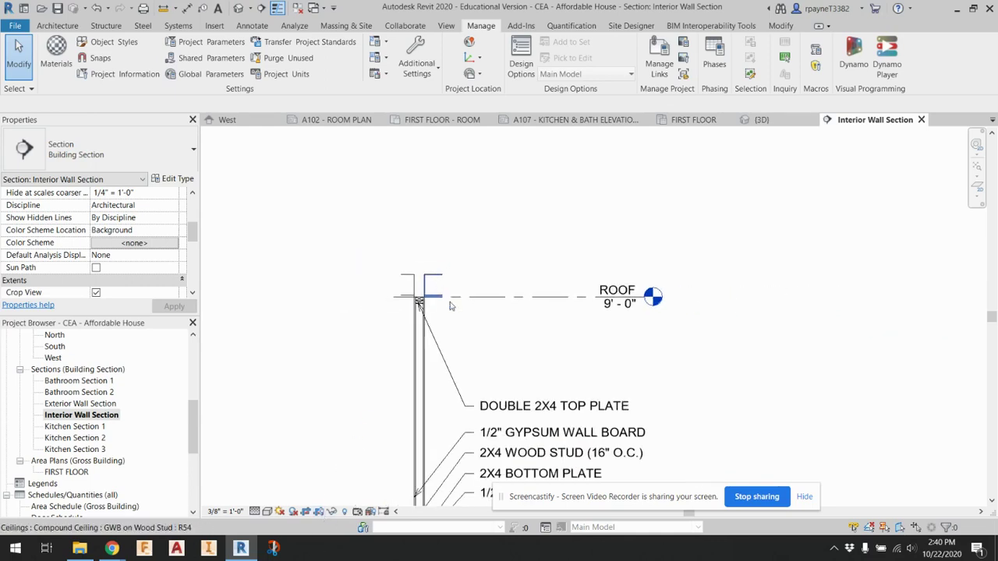
# Step: Set the height offset from level of the ceiling to the right of the wall to 8' 11 3/8"
pyautogui.scroll(2, 470, 363)
pyautogui.scroll(3, 433, 316)
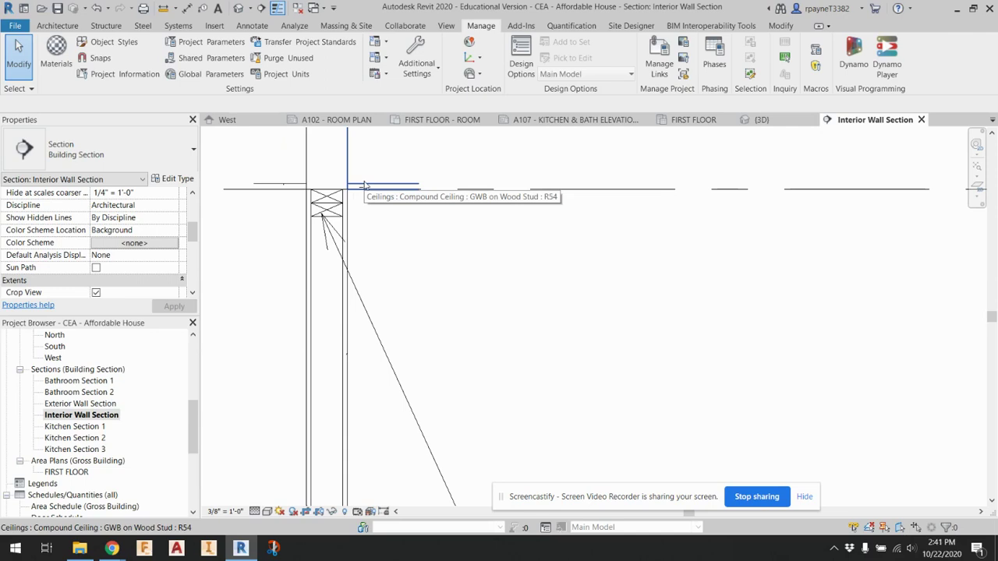
pyautogui.click(365, 184)
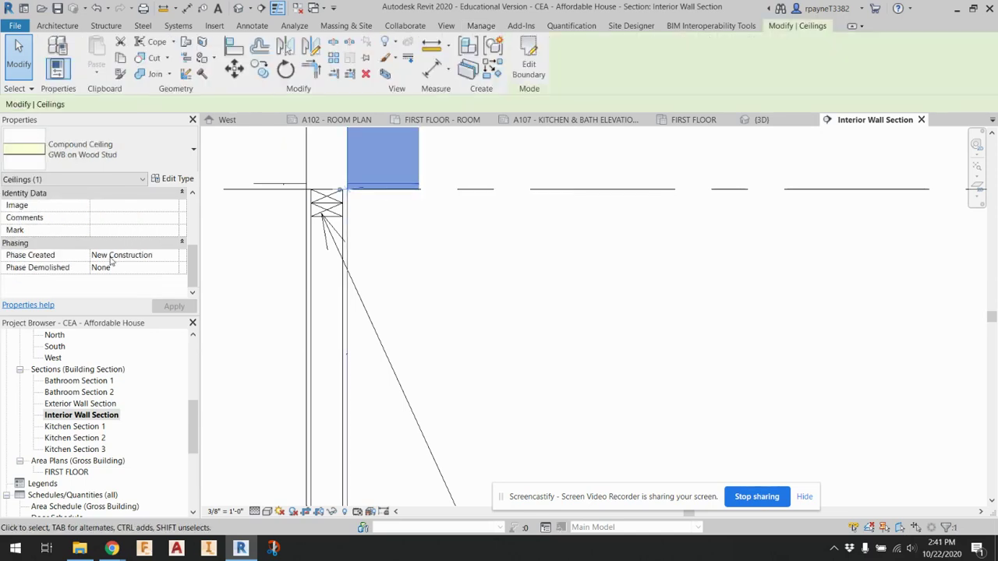
pyautogui.scroll(3, 111, 262)
pyautogui.scroll(3, 348, 195)
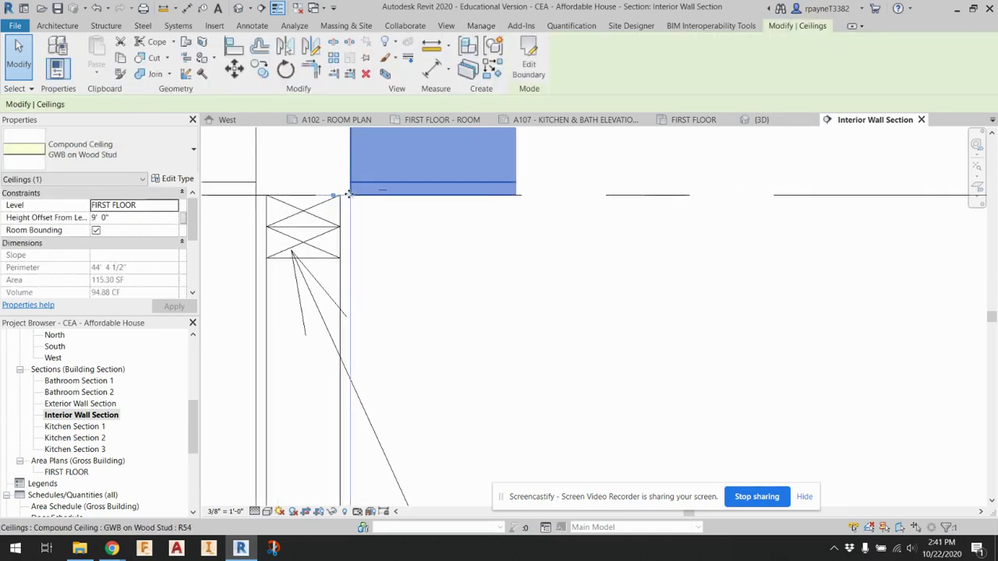
pyautogui.scroll(2, 349, 194)
pyautogui.scroll(-1, 355, 192)
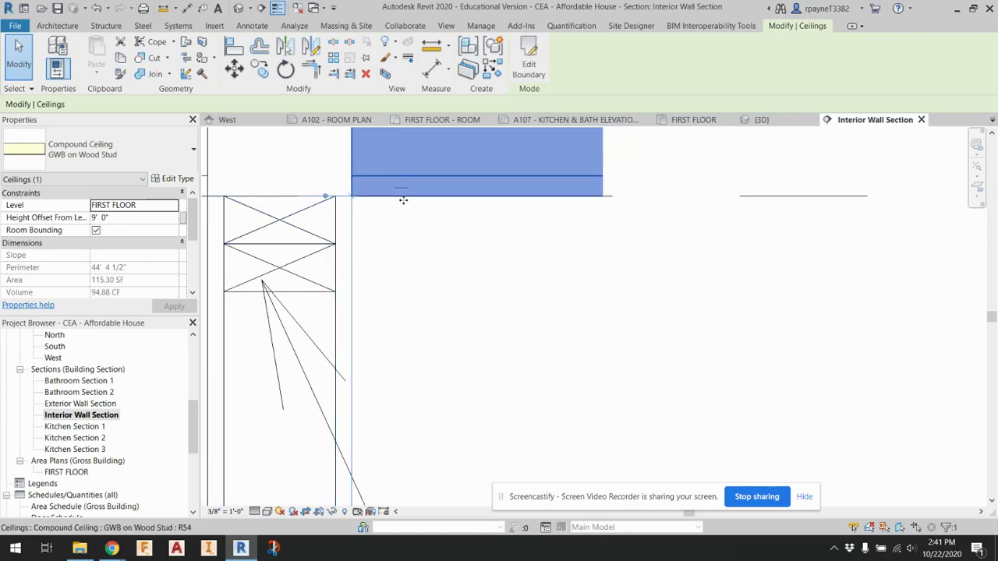
pyautogui.scroll(-2, 403, 201)
pyautogui.moveTo(406, 168); pyautogui.dragTo(414, 249, button='middle')
pyautogui.scroll(1, 422, 221)
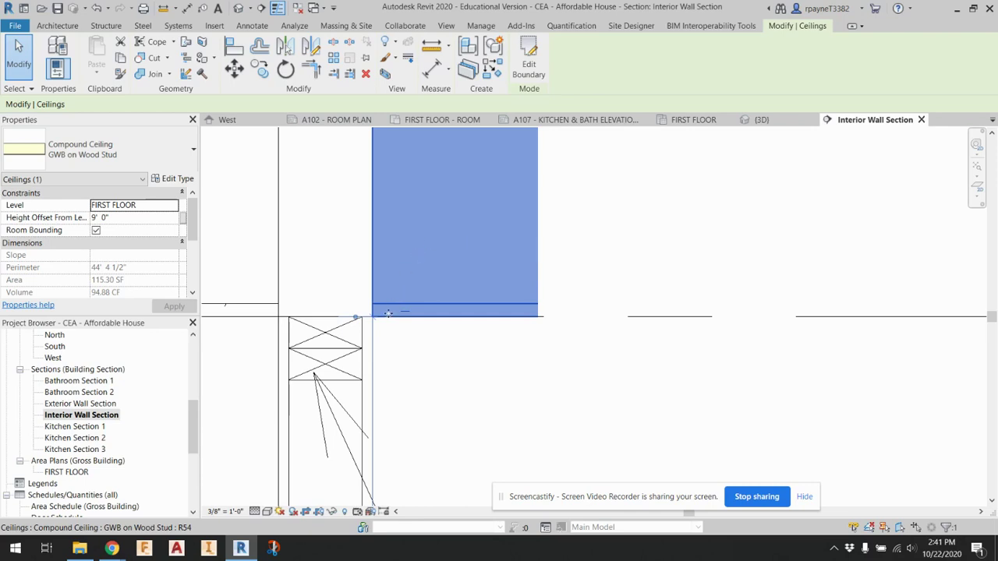
pyautogui.click(96, 218)
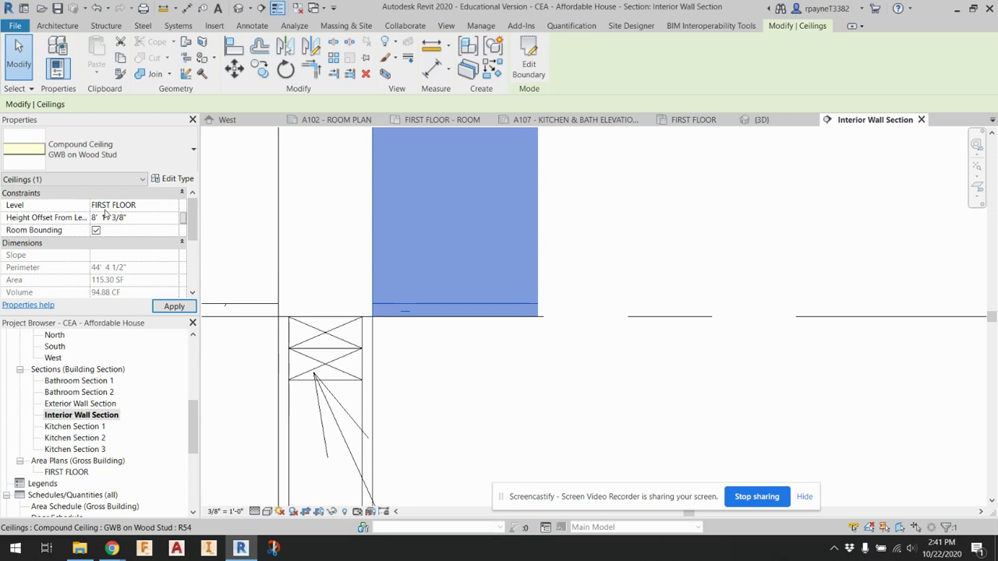
pyautogui.click(174, 306)
# Step: Set the height offset from level of the ceiling to the left of the wall to 8' 11 3/8"
pyautogui.click(241, 278)
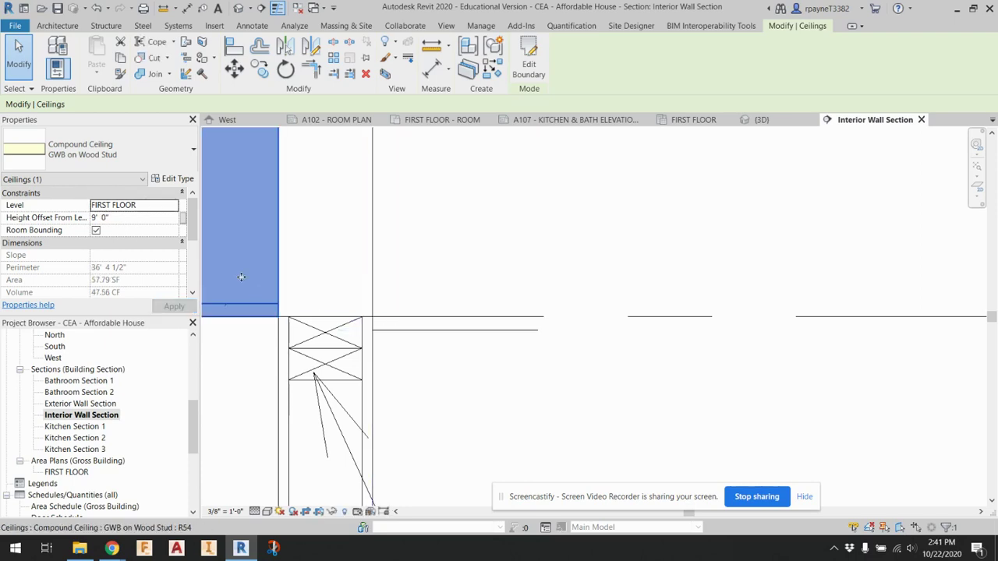
pyautogui.click(124, 217)
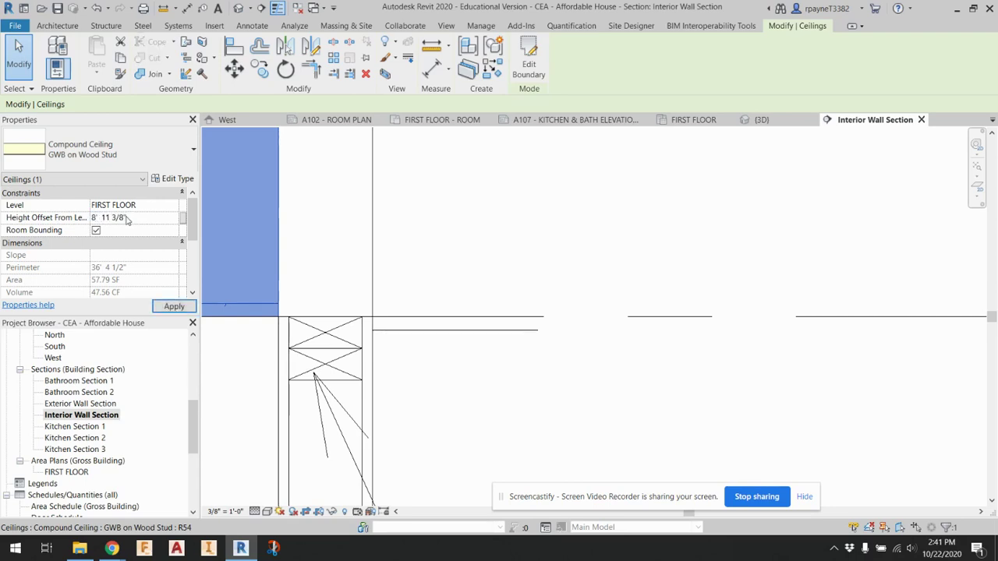
pyautogui.click(174, 306)
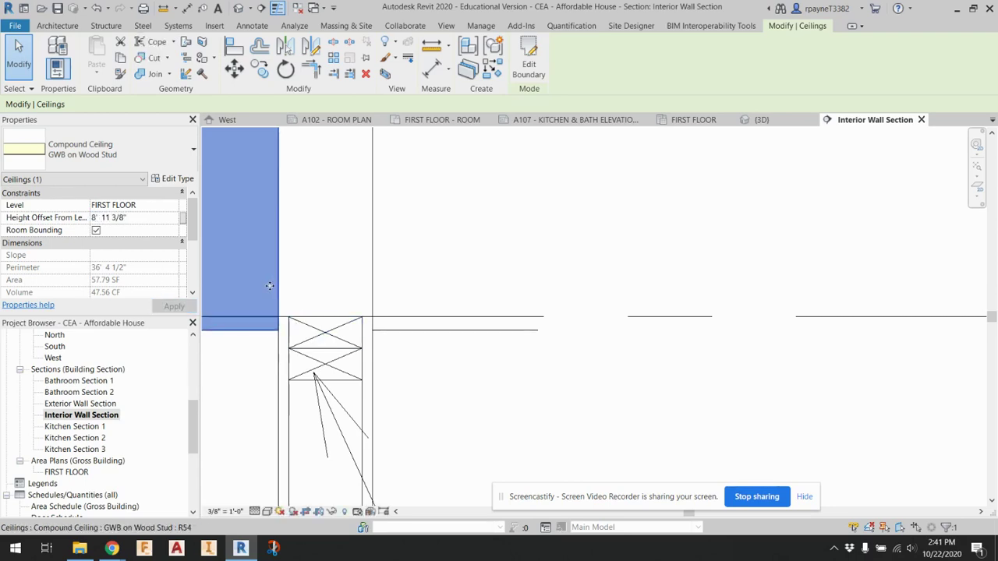
pyautogui.doubleClick(272, 226)
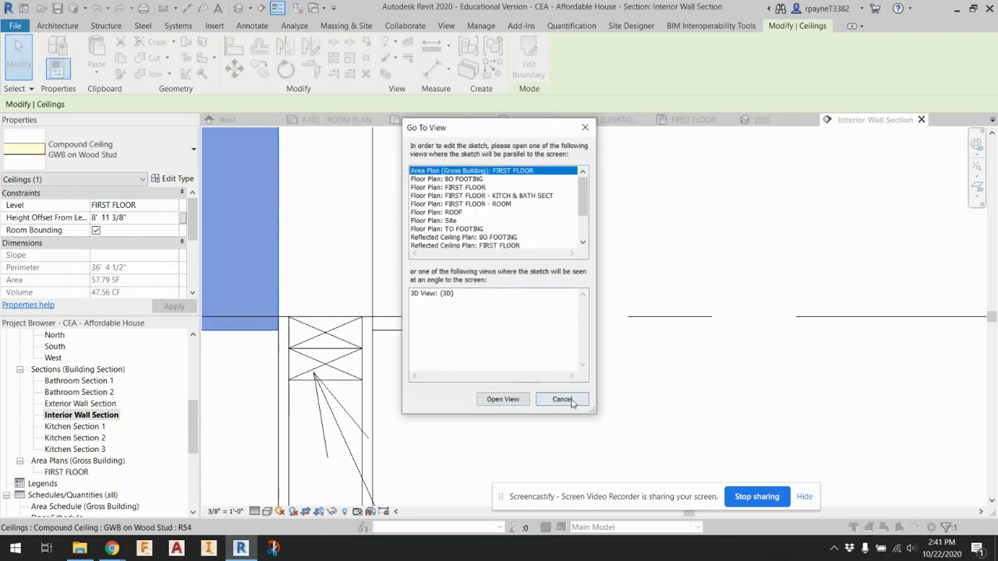
pyautogui.click(562, 399)
pyautogui.click(348, 308)
pyautogui.click(278, 261)
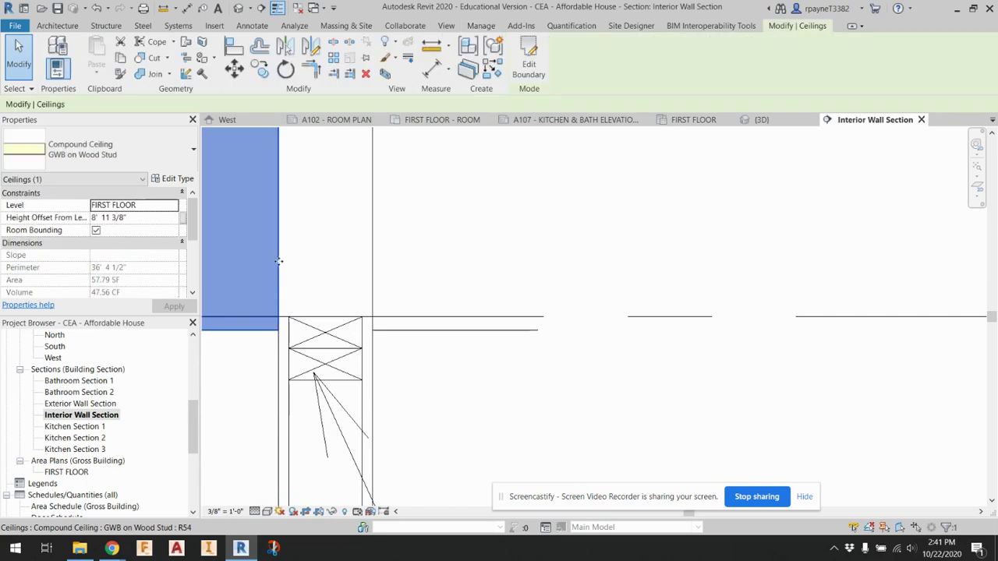
pyautogui.scroll(-2, 279, 257)
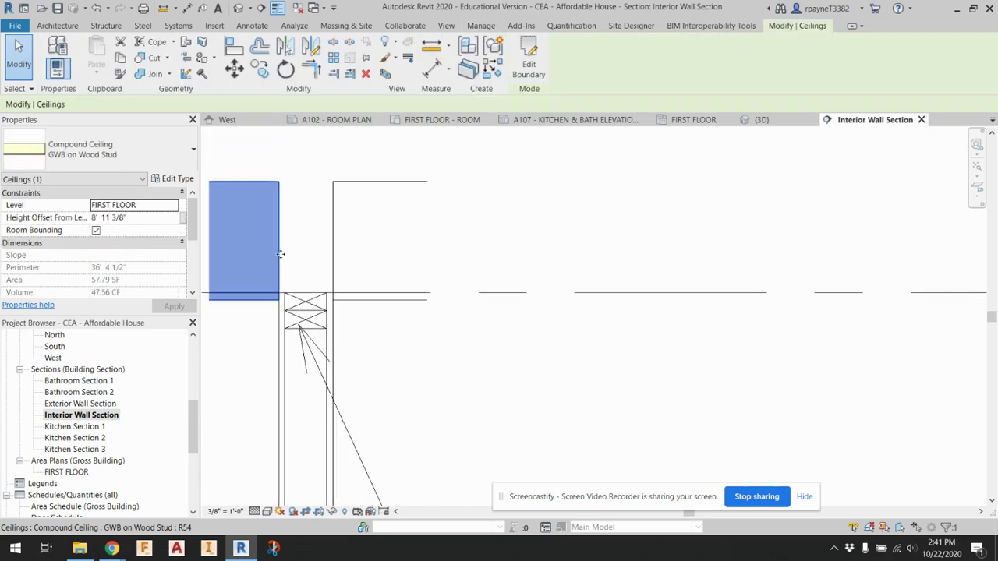
pyautogui.click(414, 367)
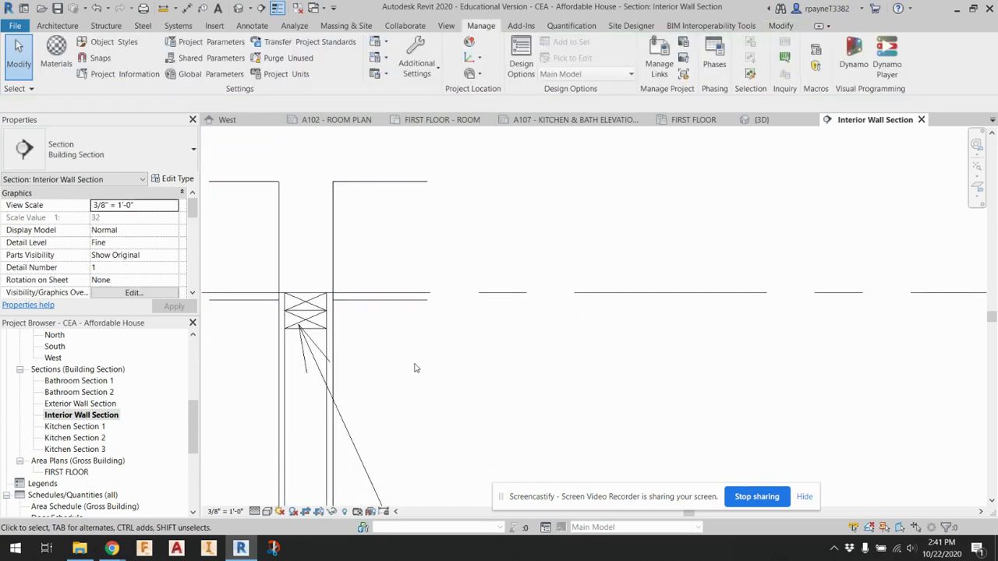
pyautogui.scroll(2, 367, 302)
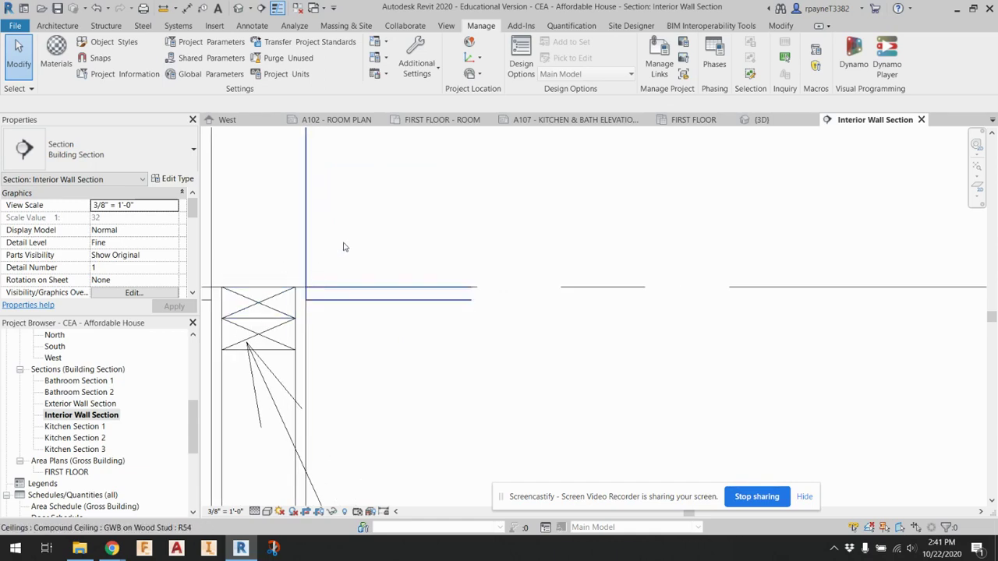
pyautogui.scroll(-2, 276, 244)
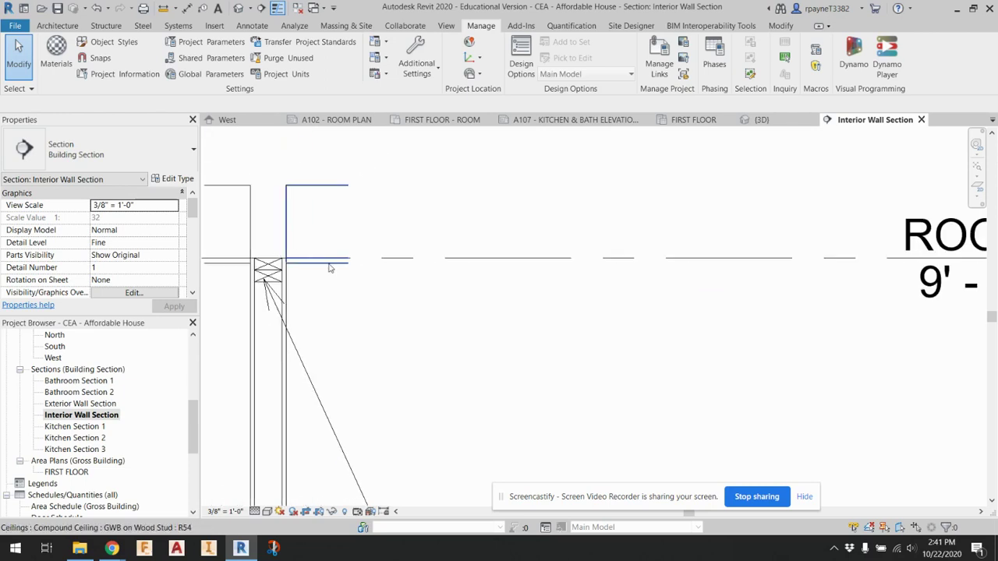
# Step: Add a two-segment leader note reading 5/8" GYPSUM WALL BOARD from the ceiling's bottom layer, aligned above the DOUBLE 2X4 TOP PLATE note
pyautogui.scroll(-3, 329, 267)
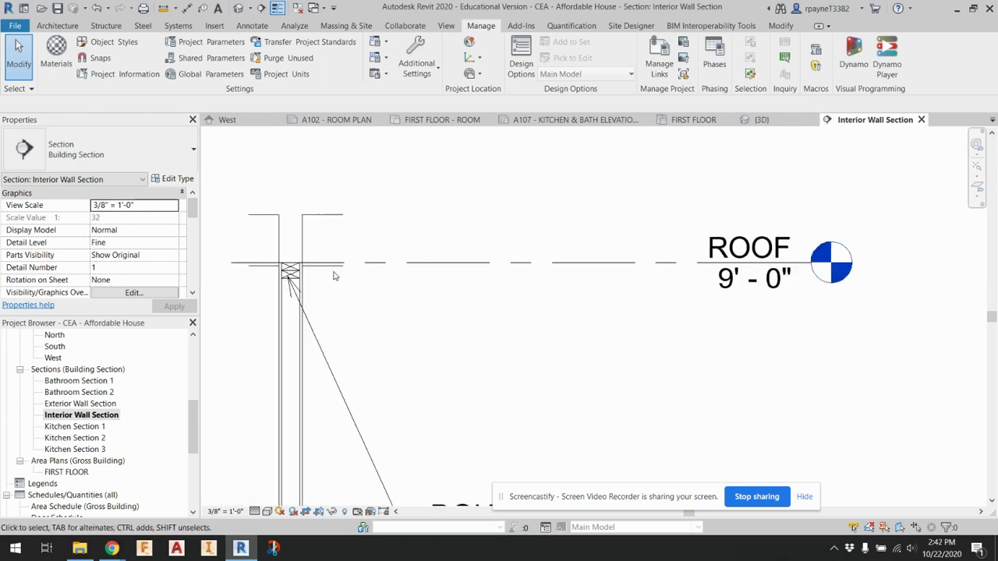
pyautogui.click(219, 8)
pyautogui.click(527, 72)
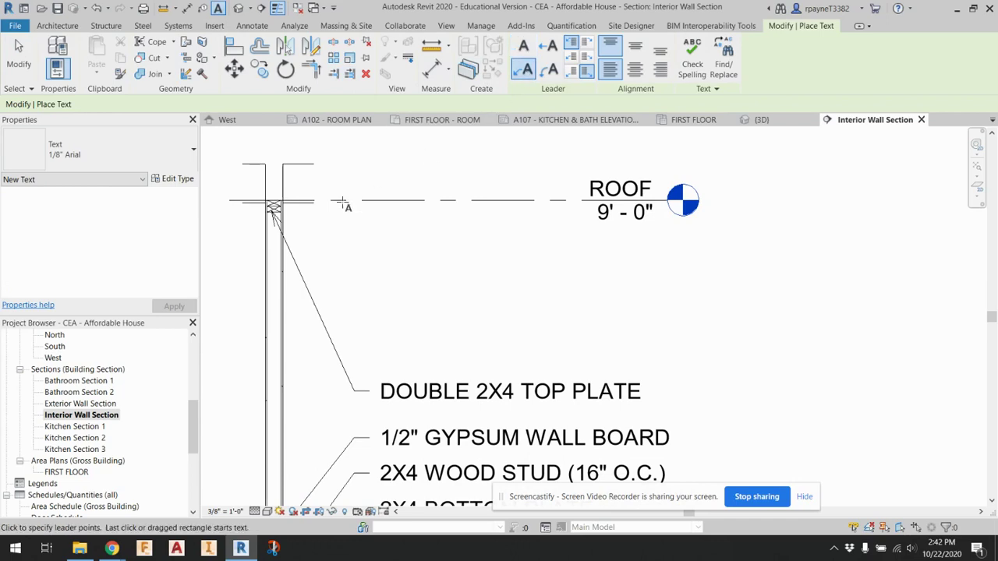
pyautogui.scroll(4, 292, 206)
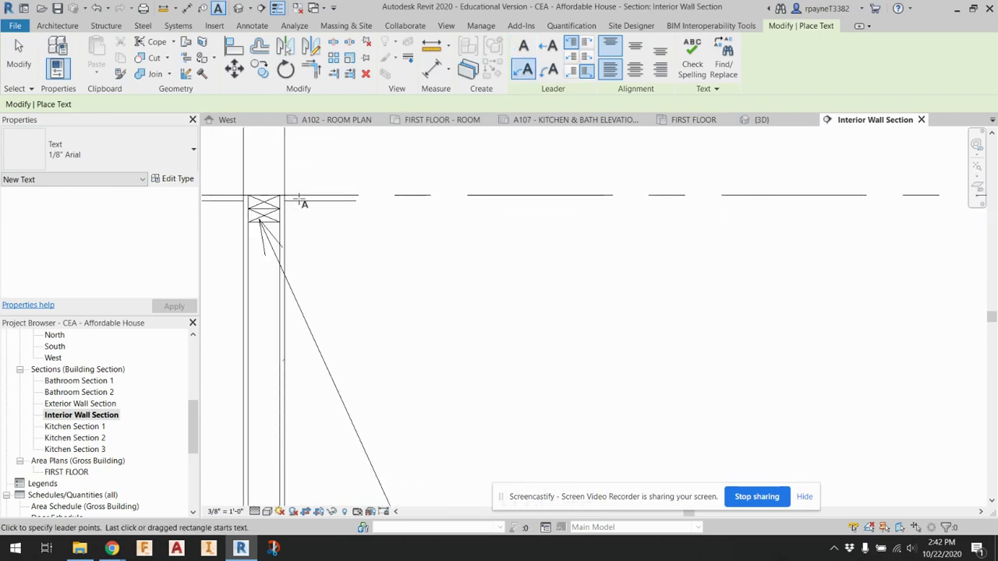
pyautogui.scroll(-2, 394, 311)
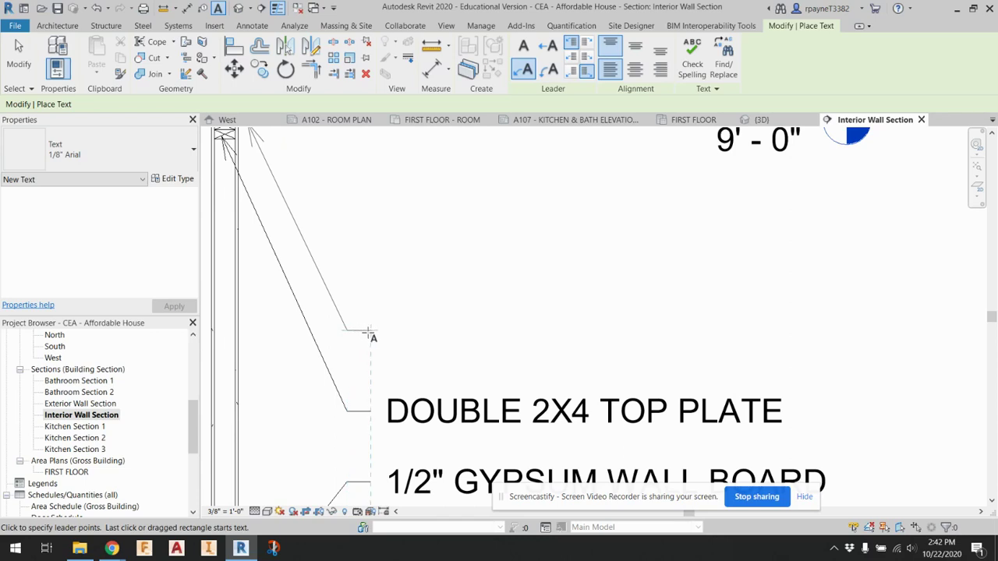
pyautogui.click(370, 332)
pyautogui.write('8')
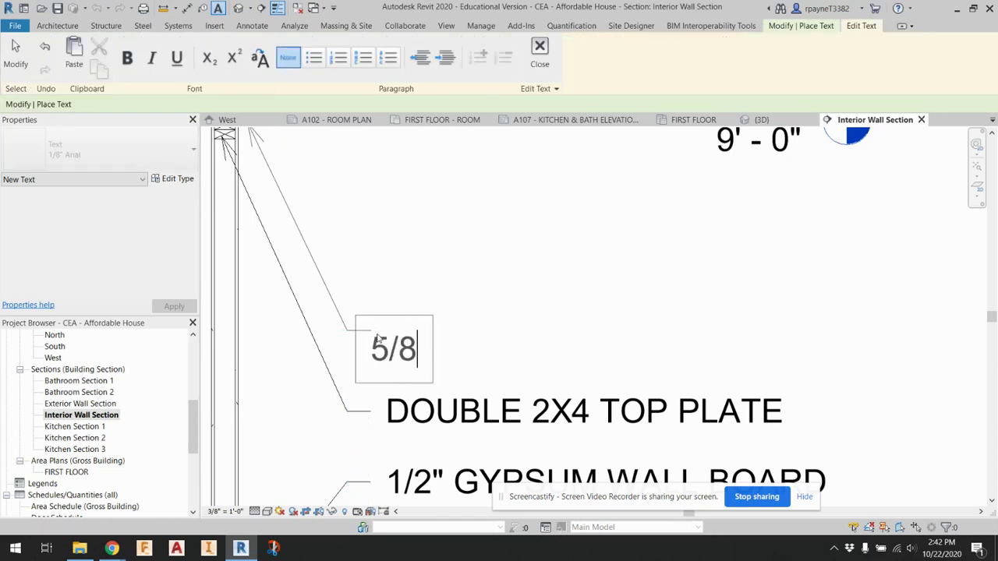
pyautogui.write('" g')
pyautogui.press('BackSpace')
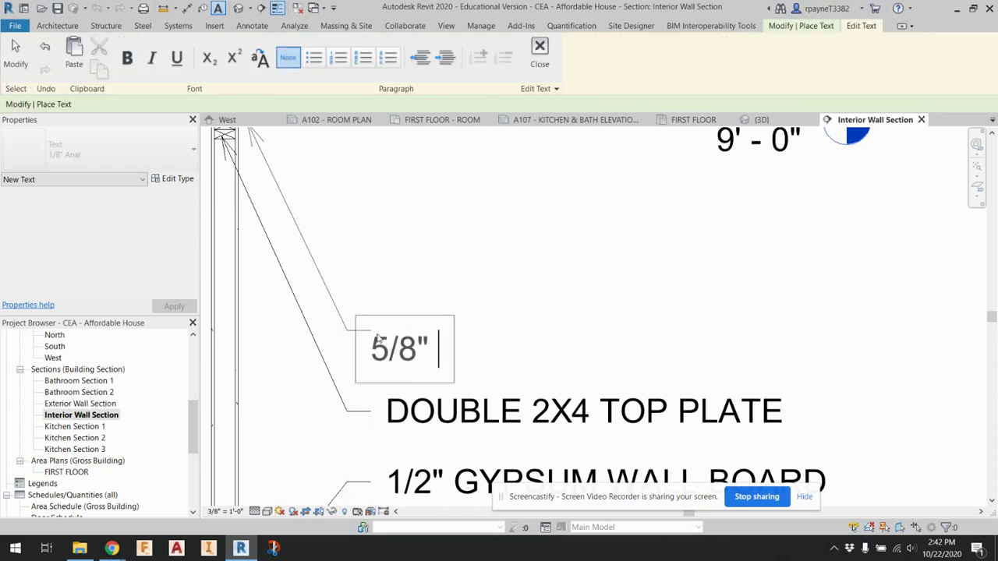
pyautogui.write('GYPSUM ')
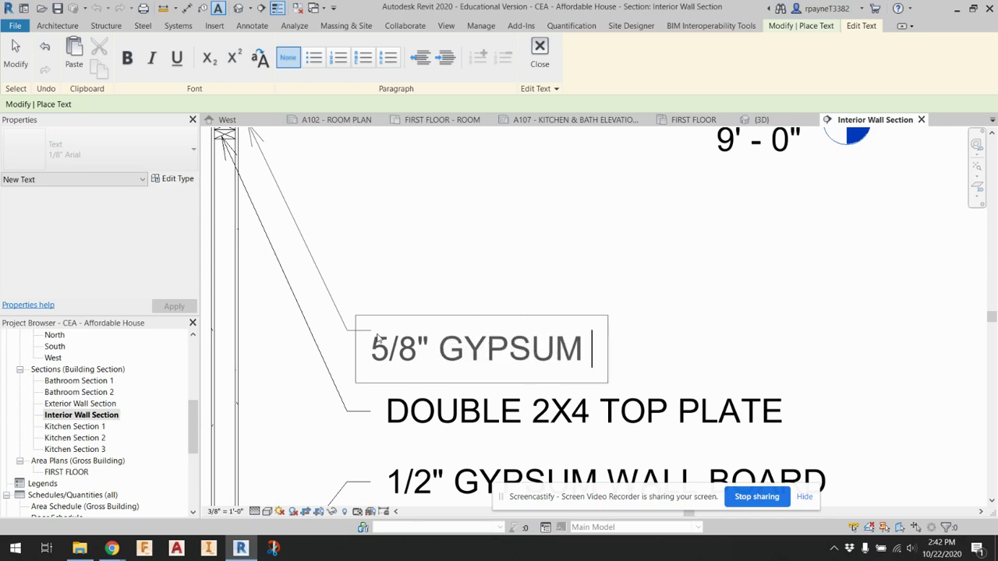
pyautogui.write('WALL B')
pyautogui.press('BackSpace')
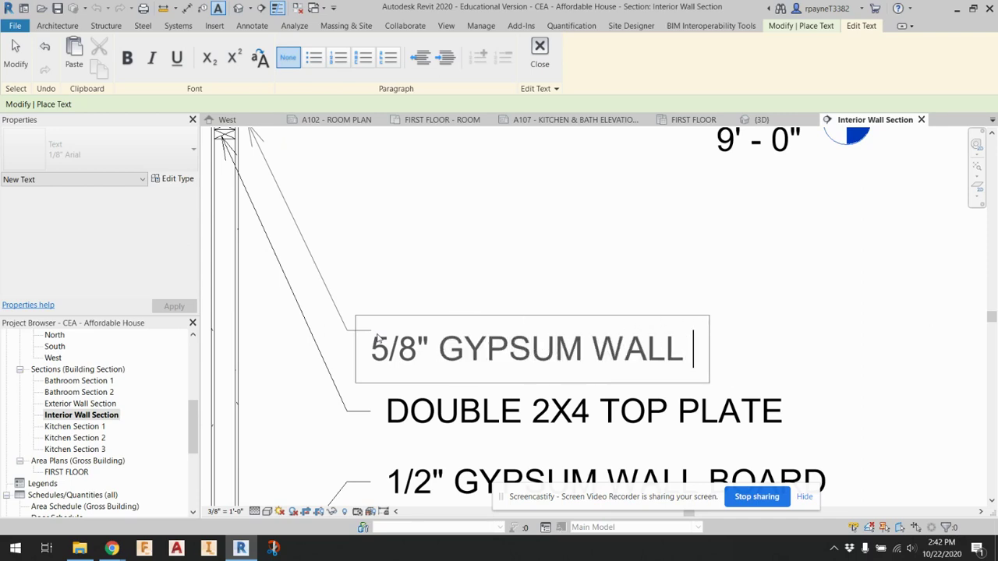
pyautogui.write('BOARD')
pyautogui.click(391, 288)
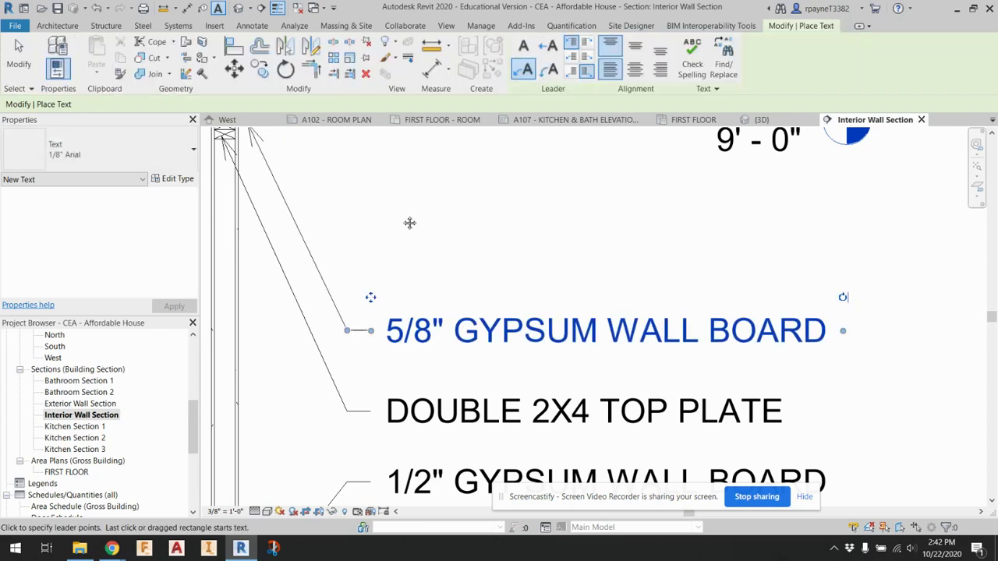
# Step: Add a leader note reading 2X10 CEILING JOIST from inside the ceiling's framing layer, aligned above the 5/8" GYPSUM WALL BOARD note
pyautogui.moveTo(407, 223); pyautogui.dragTo(415, 304, button='middle')
pyautogui.click(310, 247)
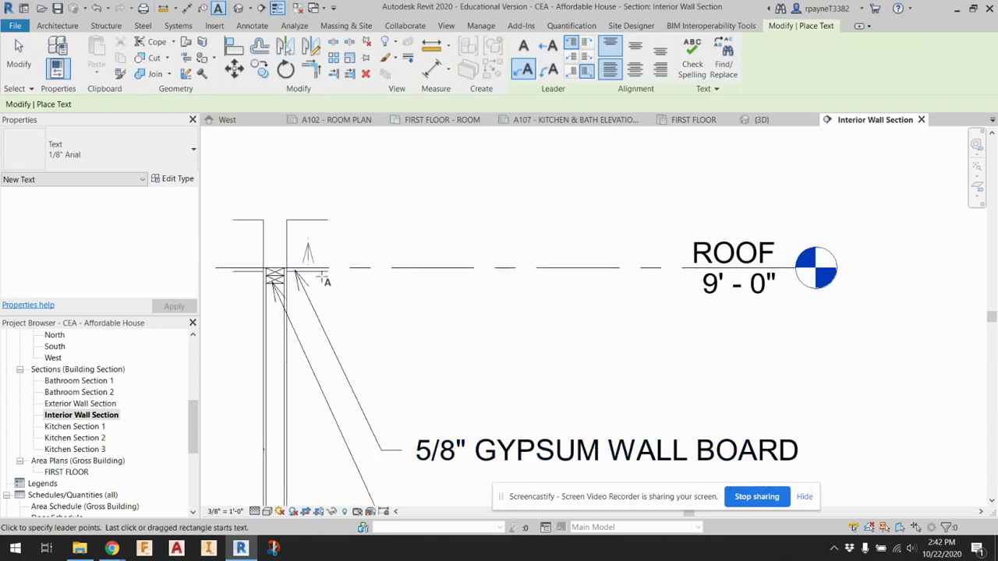
pyautogui.click(399, 403)
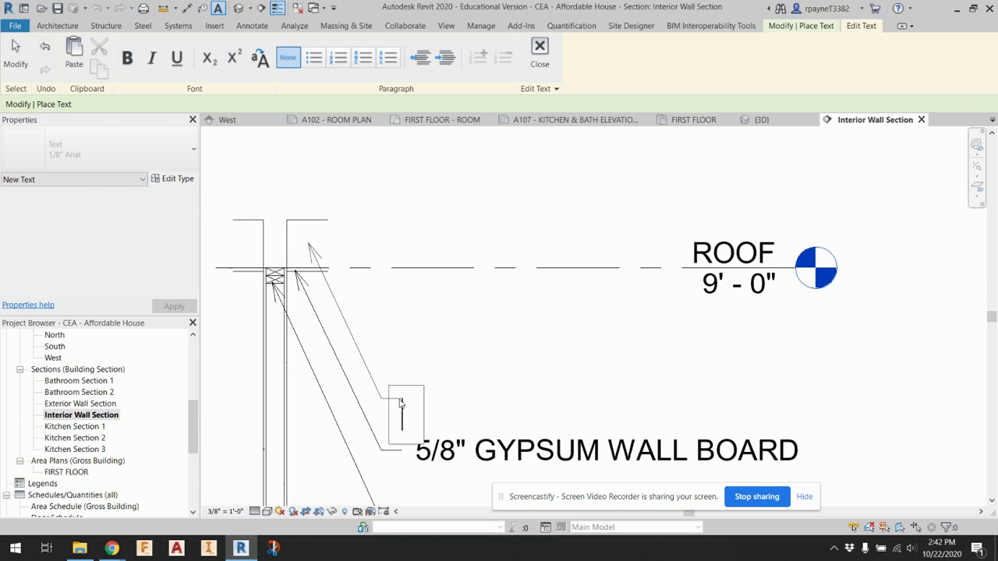
pyautogui.write('2X10 C')
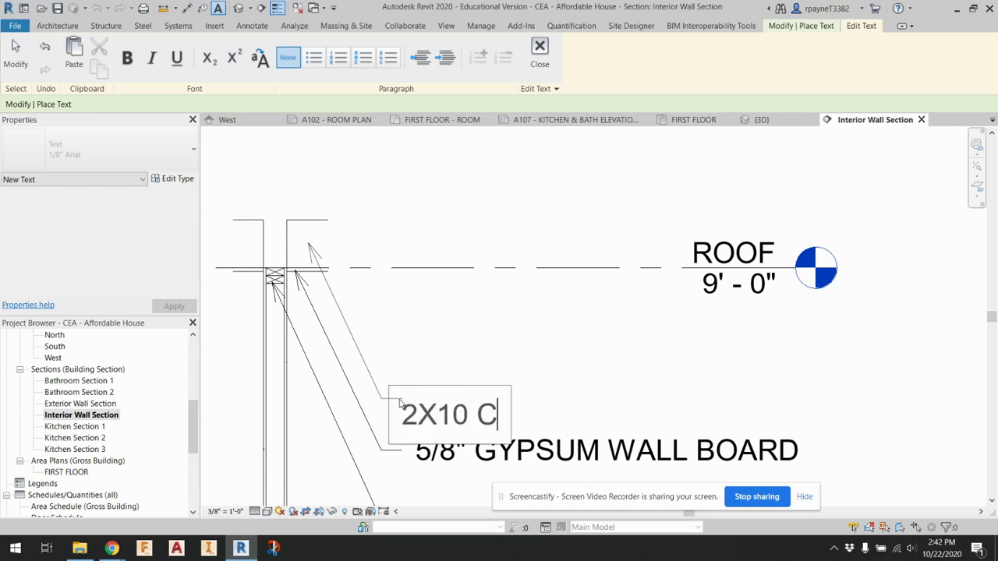
pyautogui.write('EILING JOIN')
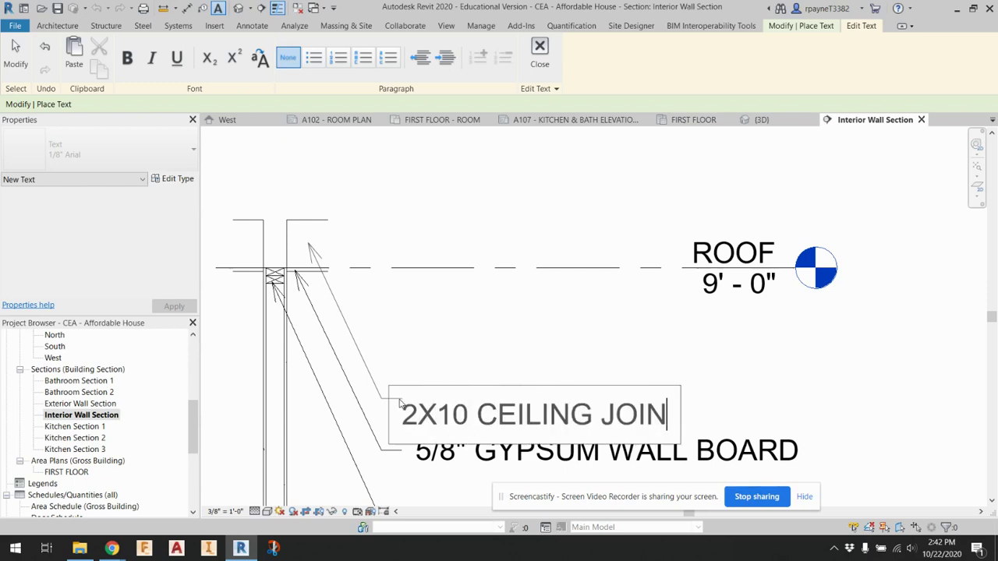
pyautogui.press('BackSpace')
pyautogui.write('ST')
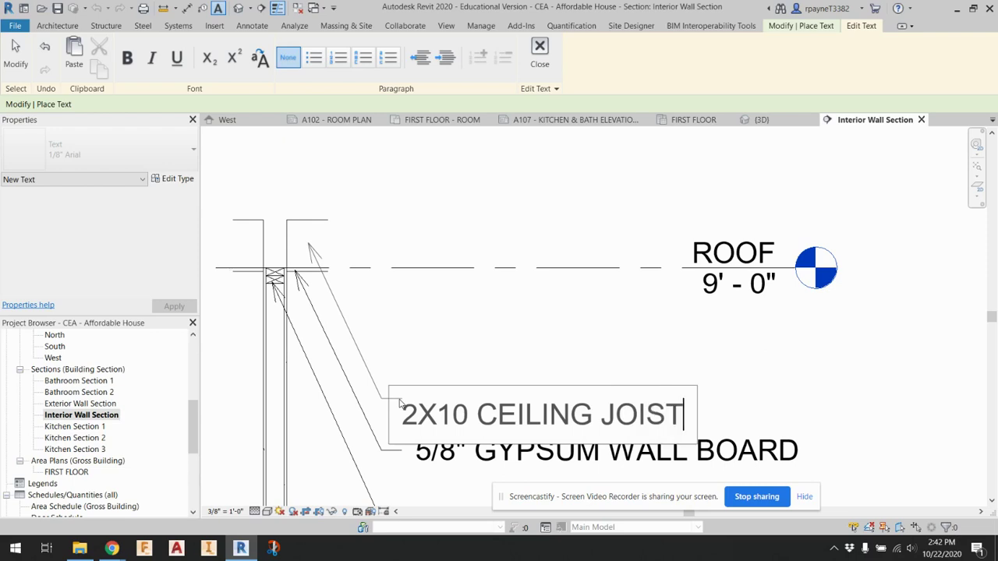
pyautogui.click(439, 383)
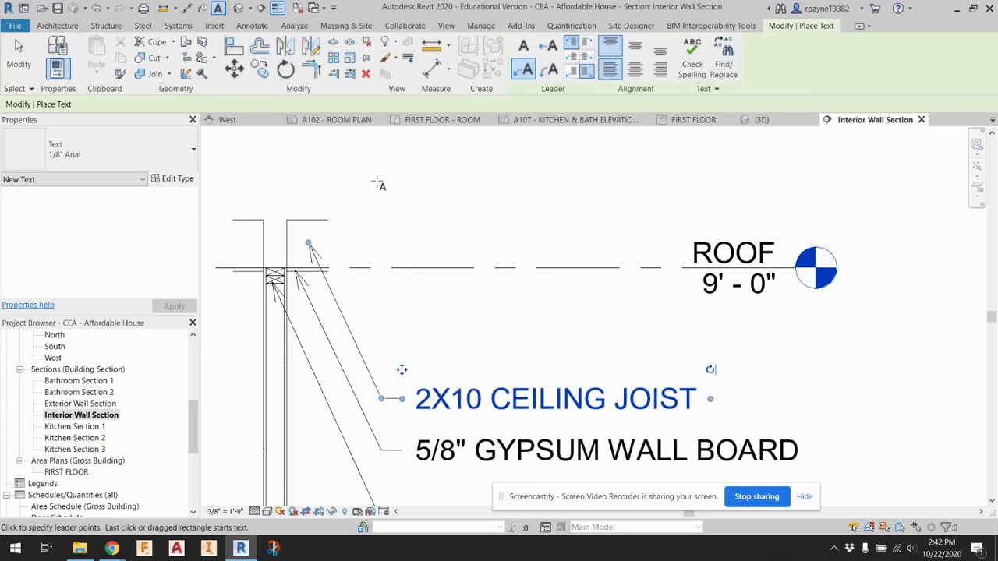
pyautogui.press('Escape')
pyautogui.press('Escape')
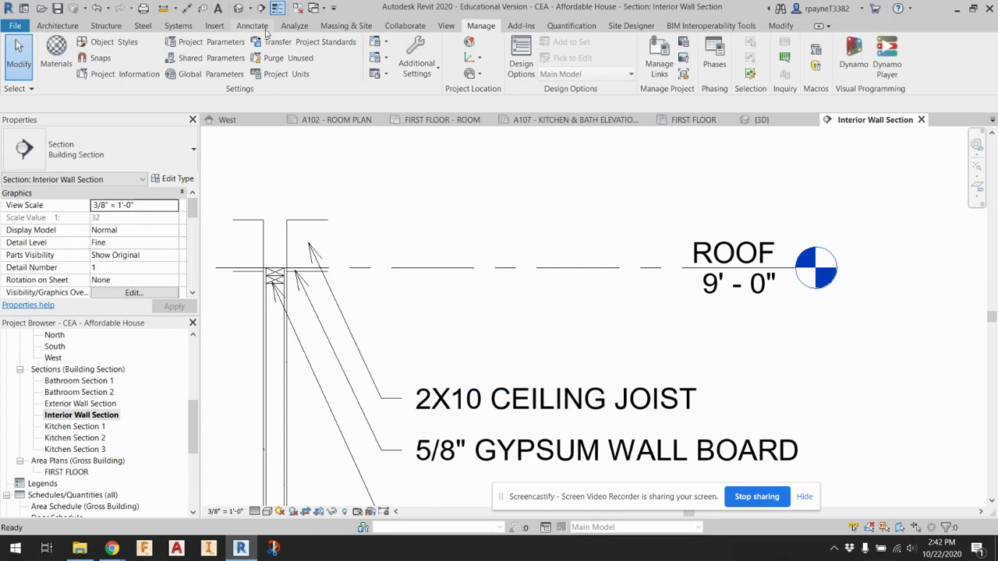
# Step: Place batt insulation 9 1/4" wide and about 1' 4" long horizontally from the midpoint of the edge of the ceiling right of the wall
pyautogui.click(262, 26)
pyautogui.click(370, 74)
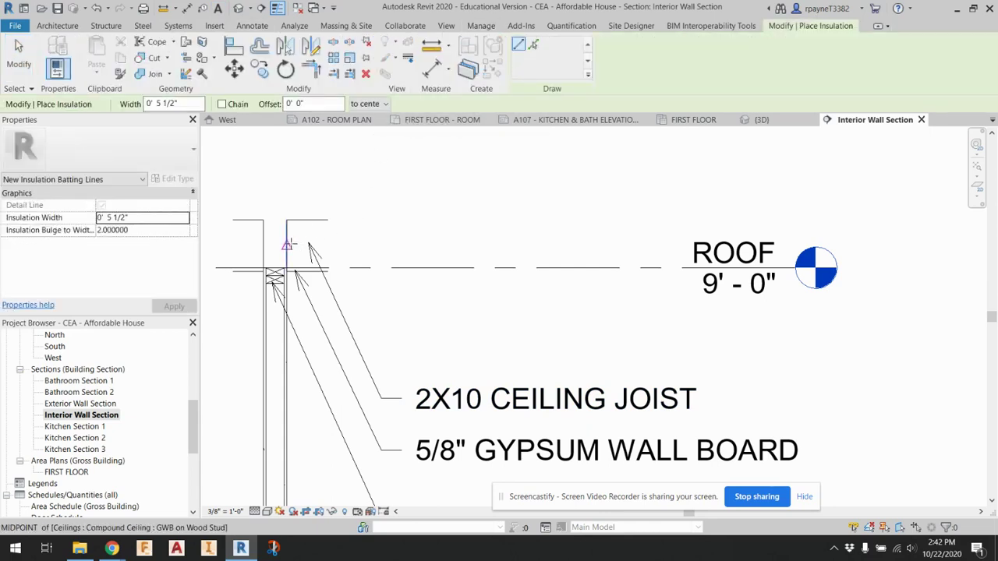
pyautogui.click(149, 217)
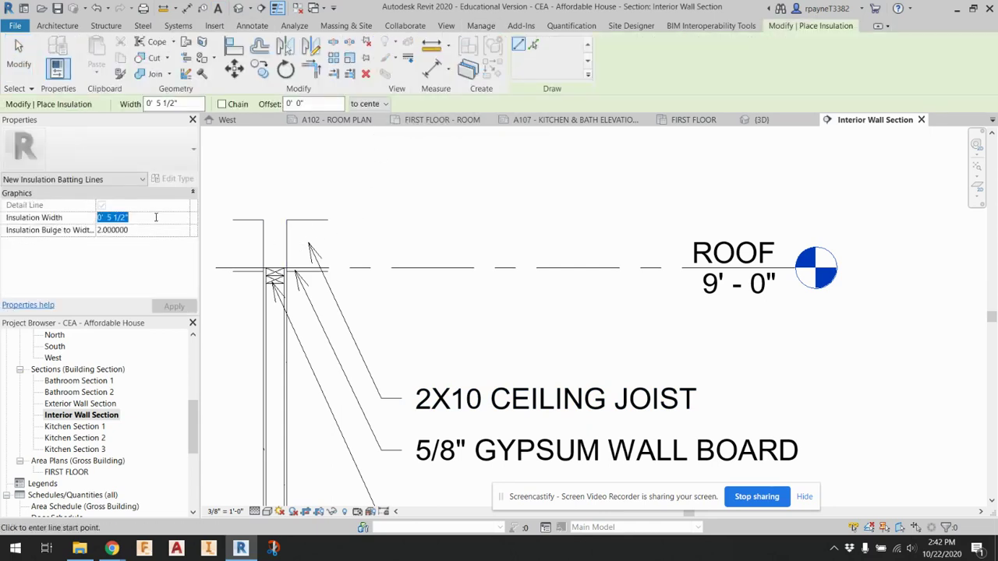
pyautogui.write('0 9.25')
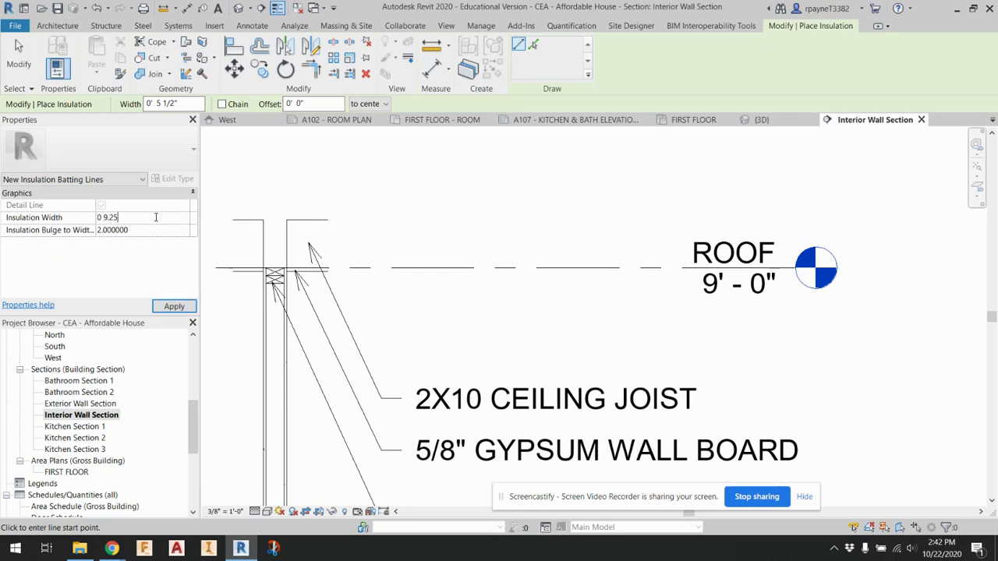
pyautogui.click(286, 244)
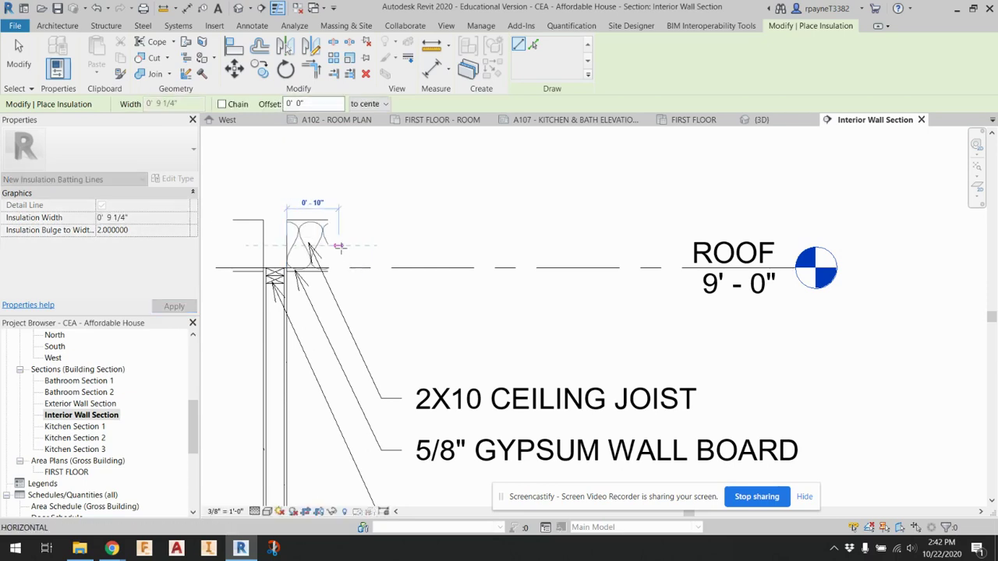
pyautogui.scroll(4, 369, 247)
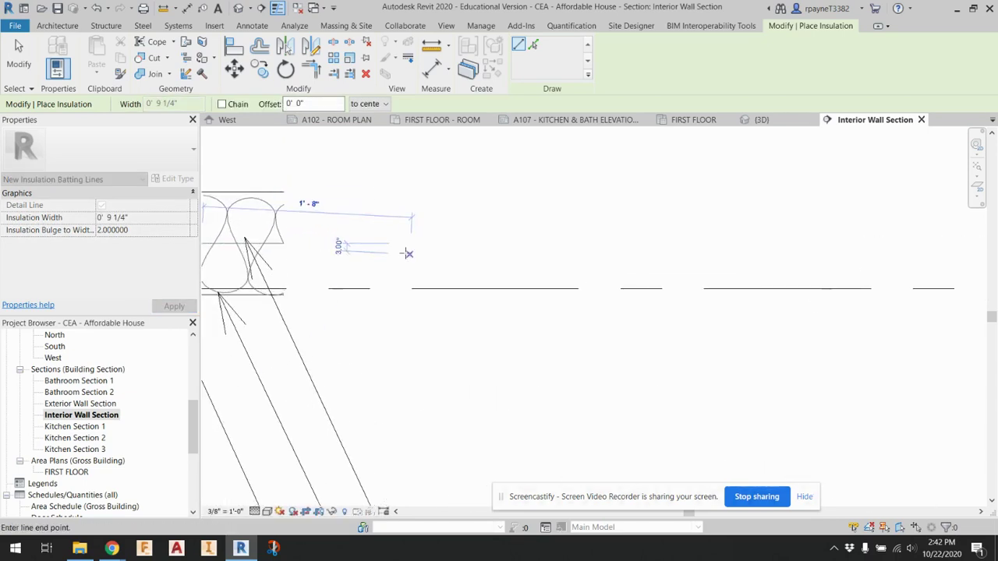
pyautogui.press('Escape')
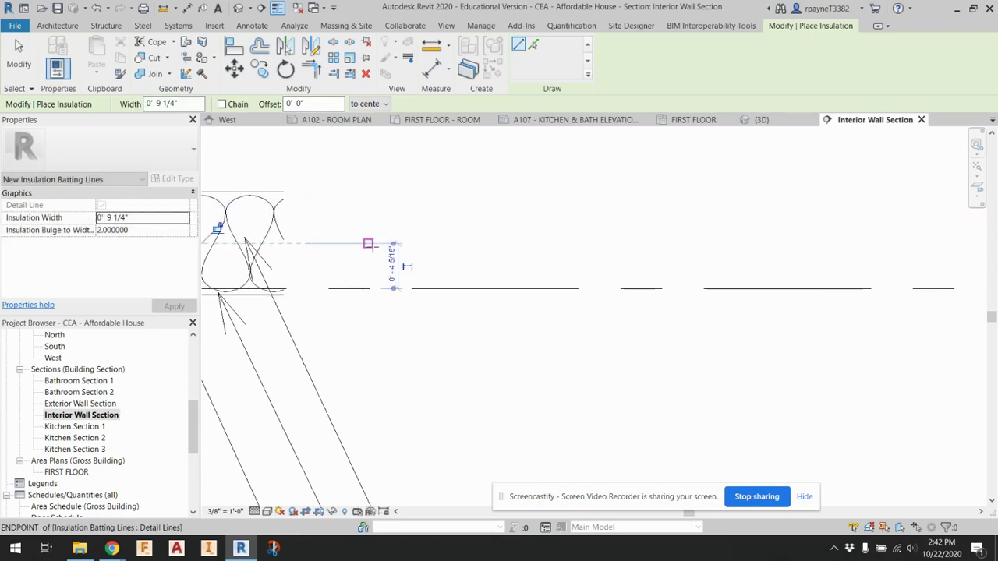
pyautogui.press('Escape')
pyautogui.scroll(-2, 467, 288)
pyautogui.click(300, 246)
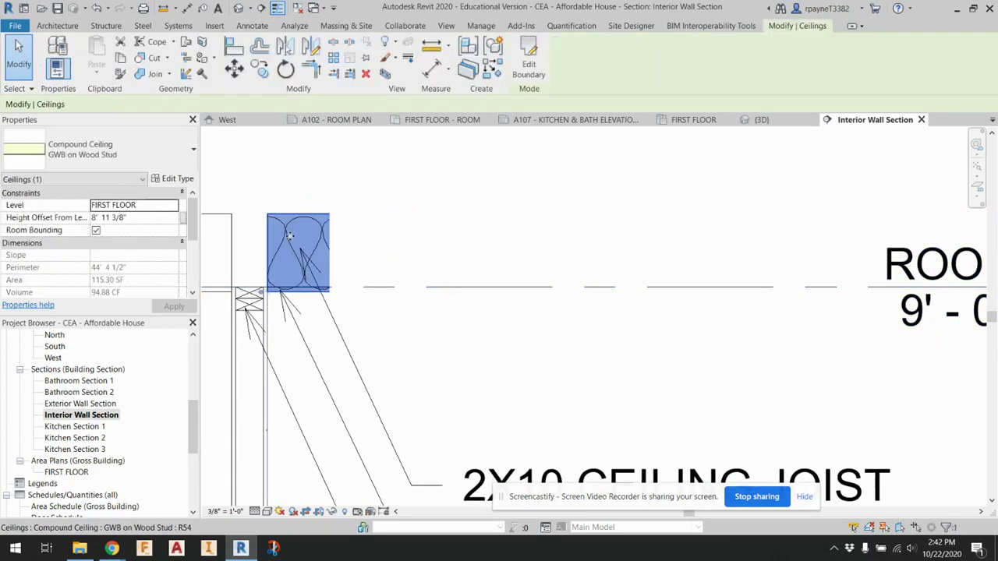
pyautogui.press('Escape')
pyautogui.scroll(1, 287, 232)
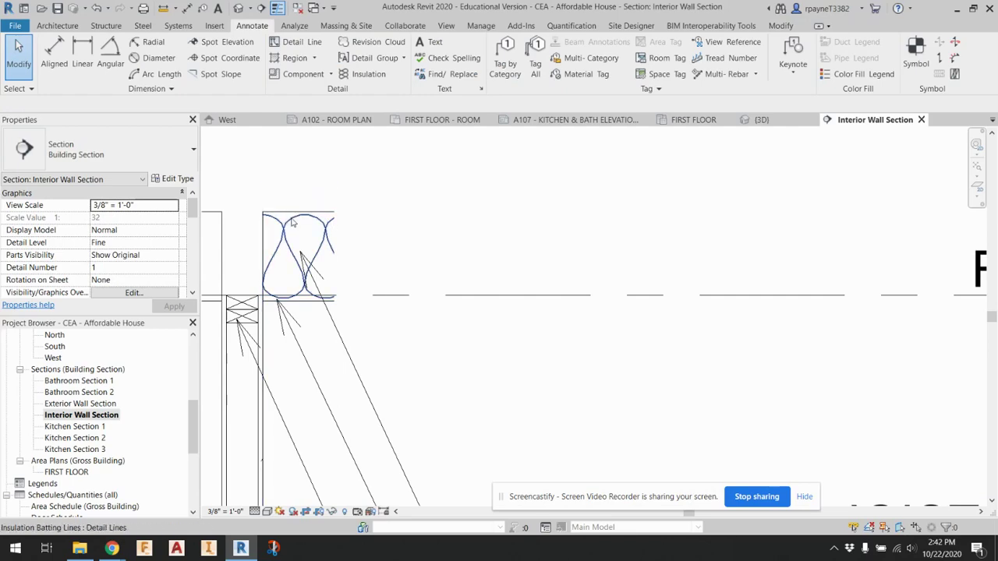
pyautogui.click(292, 224)
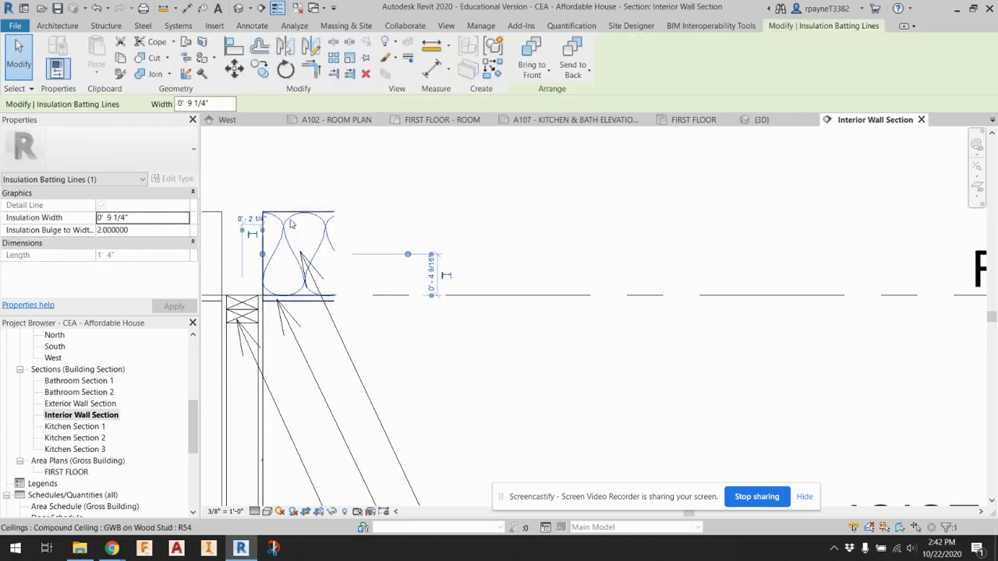
pyautogui.scroll(-2, 377, 291)
pyautogui.press('Escape')
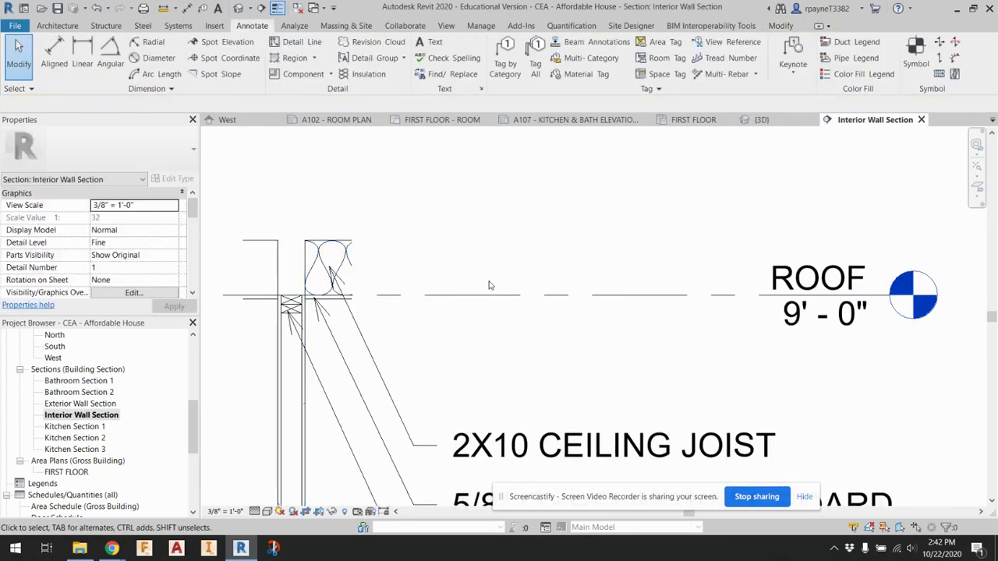
# Step: Add a leader note reading R-19 BATT INSULATION from the ceiling insulation, aligned above the 2X10 CEILING JOIST note
pyautogui.moveTo(486, 281); pyautogui.dragTo(449, 255, button='middle')
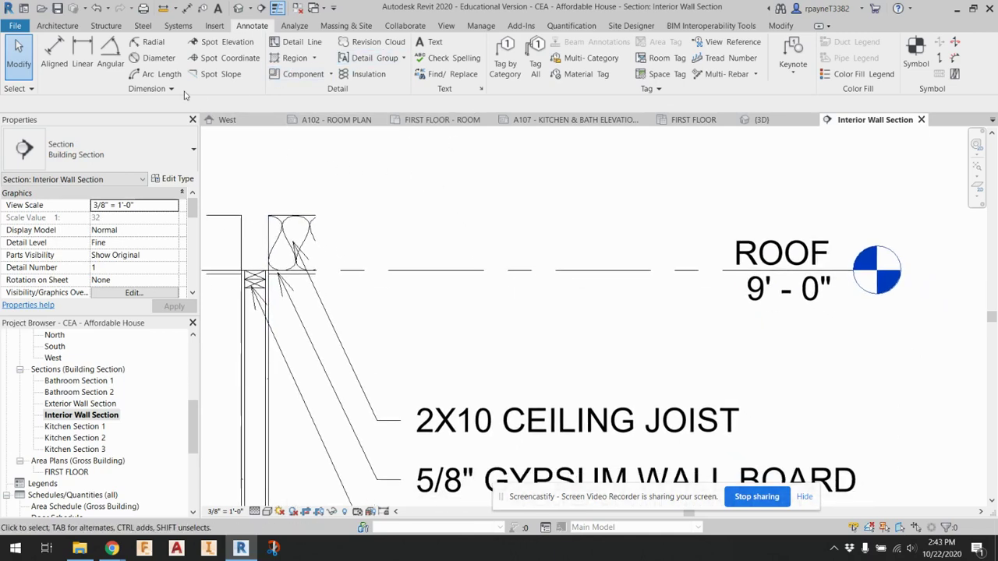
pyautogui.click(218, 9)
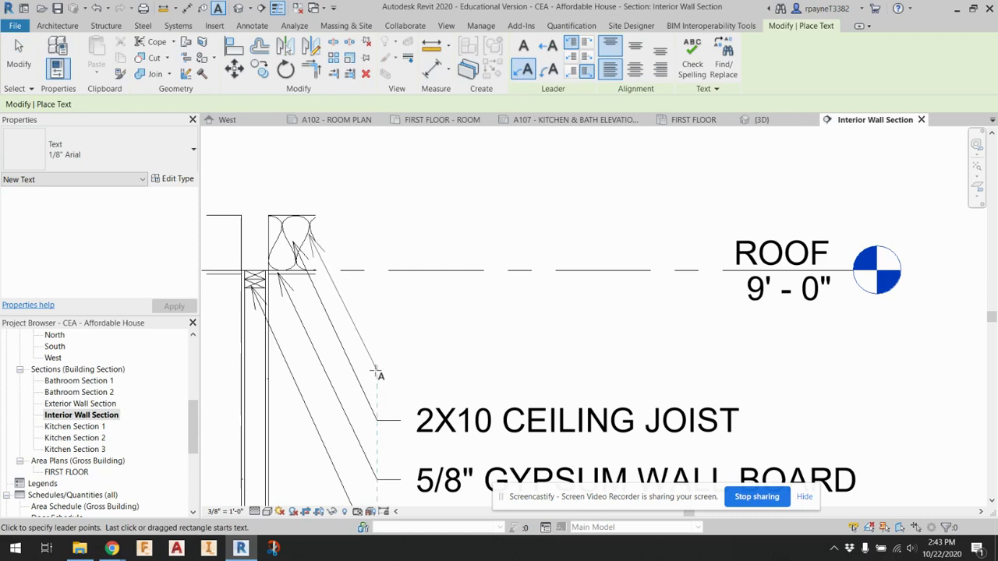
pyautogui.click(397, 369)
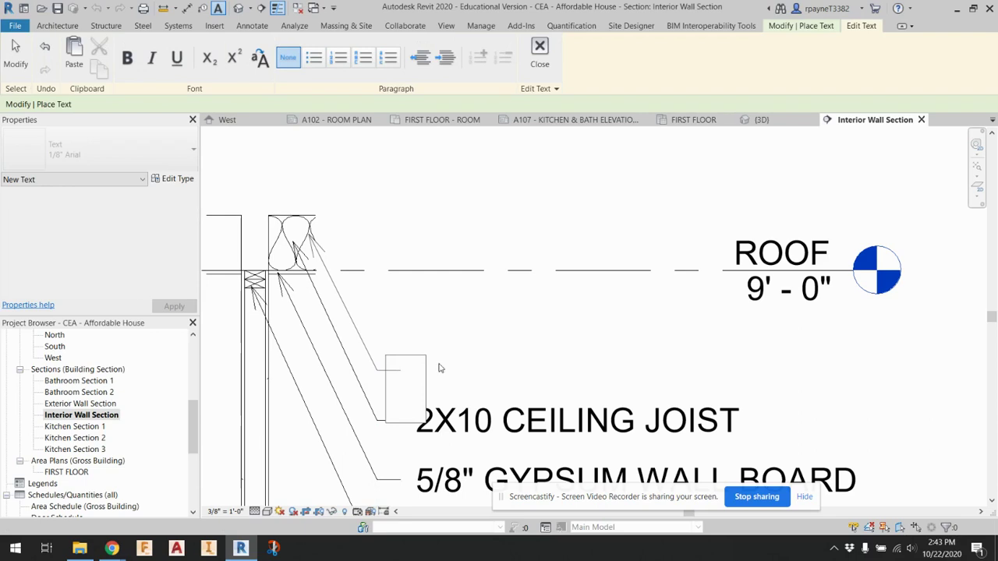
pyautogui.write('R-19 B')
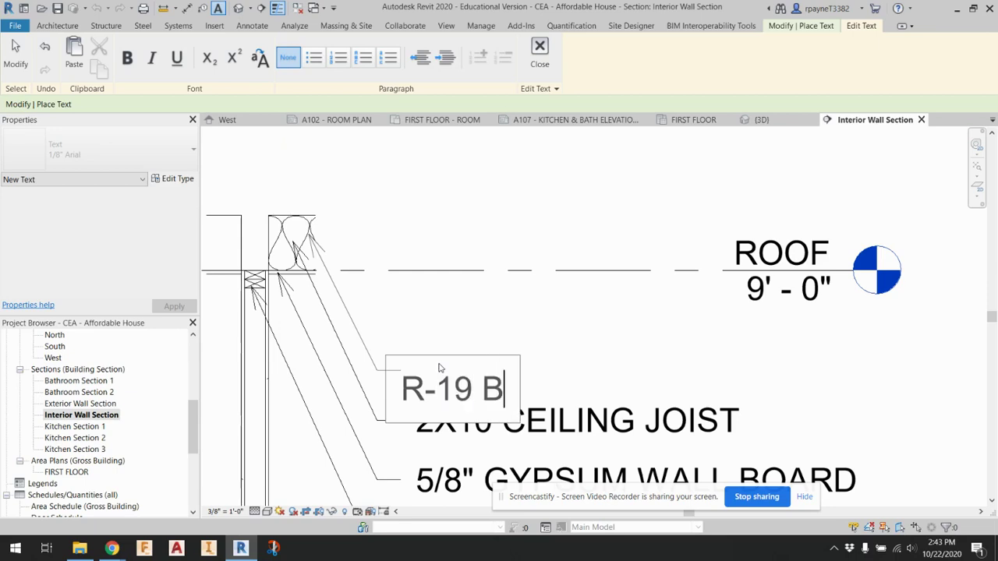
pyautogui.write('ATT INSULATION')
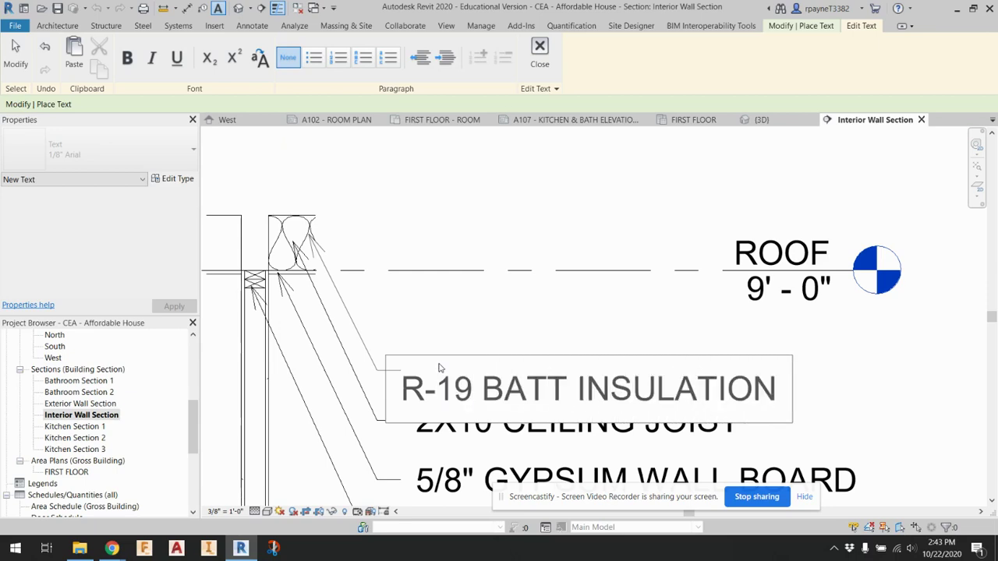
pyautogui.click(486, 321)
# Step: Switch to Chrome, search the web for 2X10 BATT INSULATION R VALUE, and consult the HomeSteady article on 2x10 rafters in a vaulted ceiling
pyautogui.moveTo(111, 548)
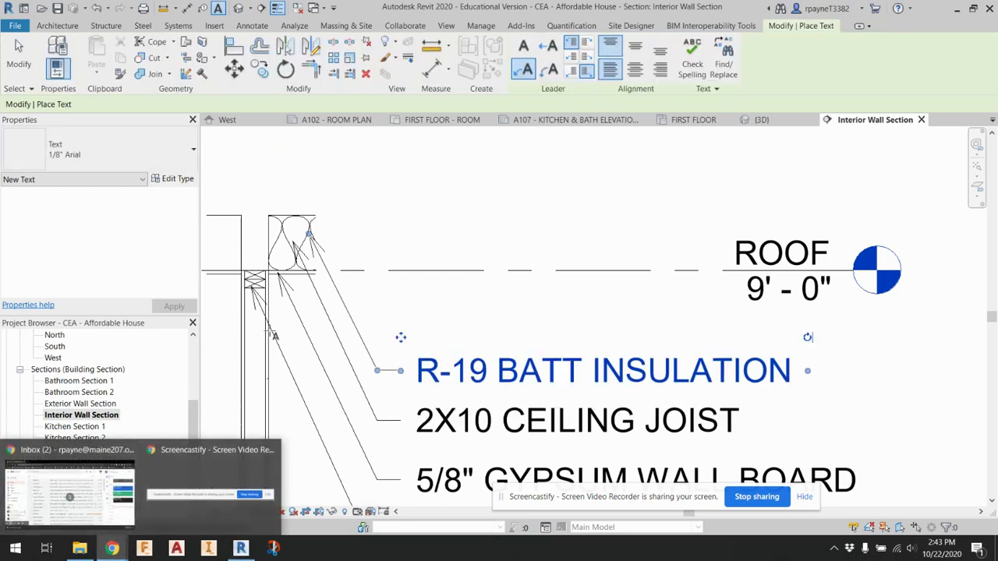
pyautogui.click(86, 484)
pyautogui.click(177, 11)
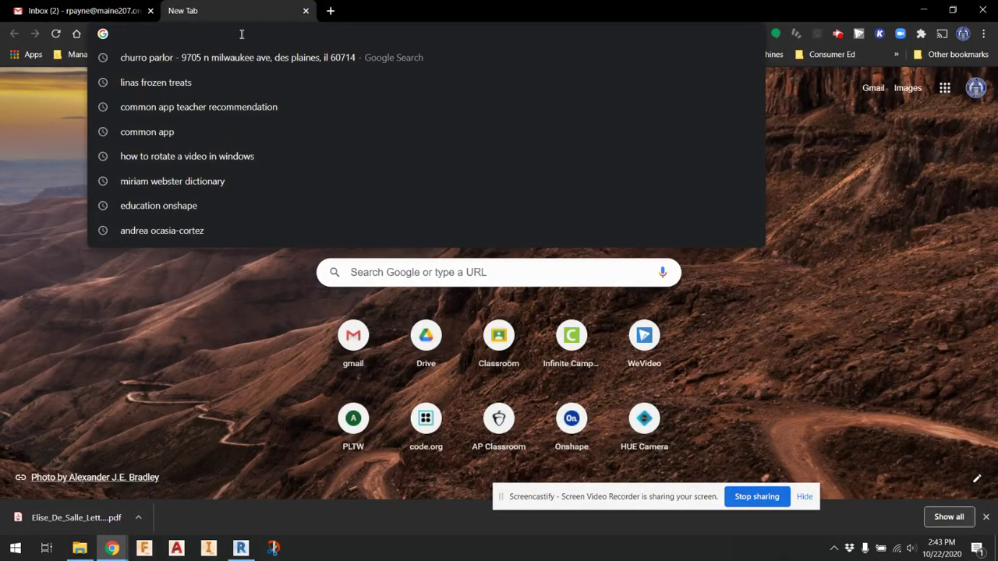
pyautogui.write('2')
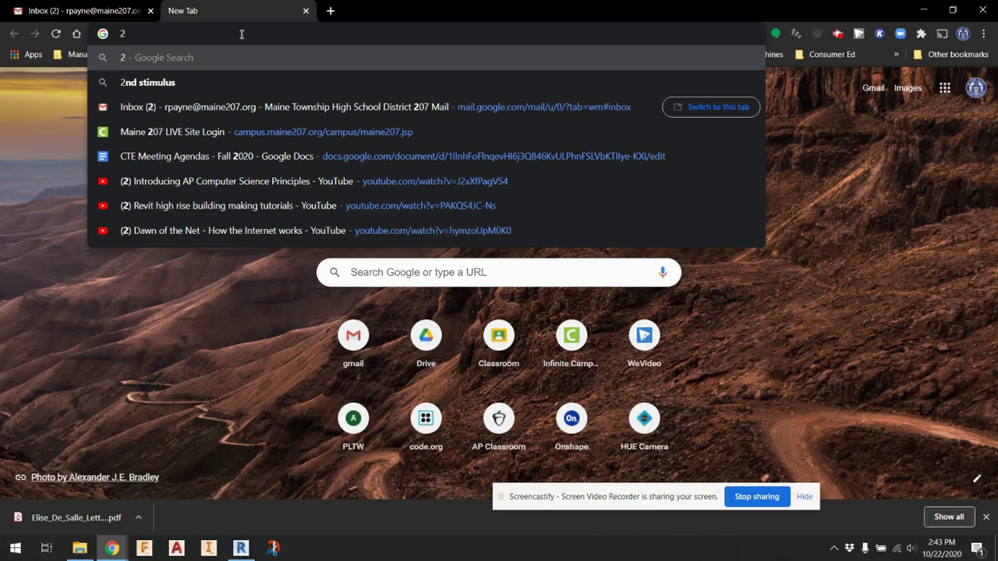
pyautogui.write('X10 BATT IN')
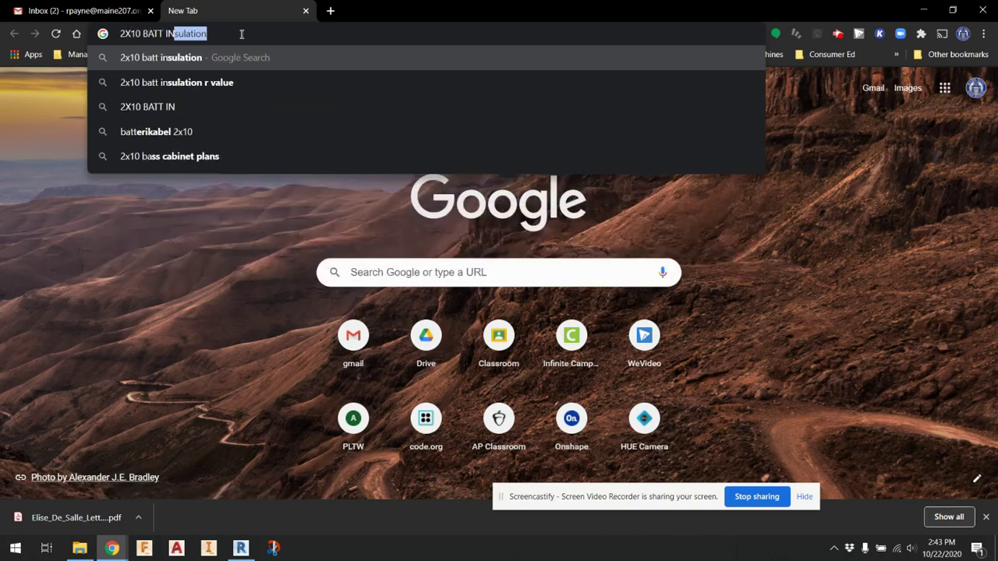
pyautogui.write('SULATION R VA')
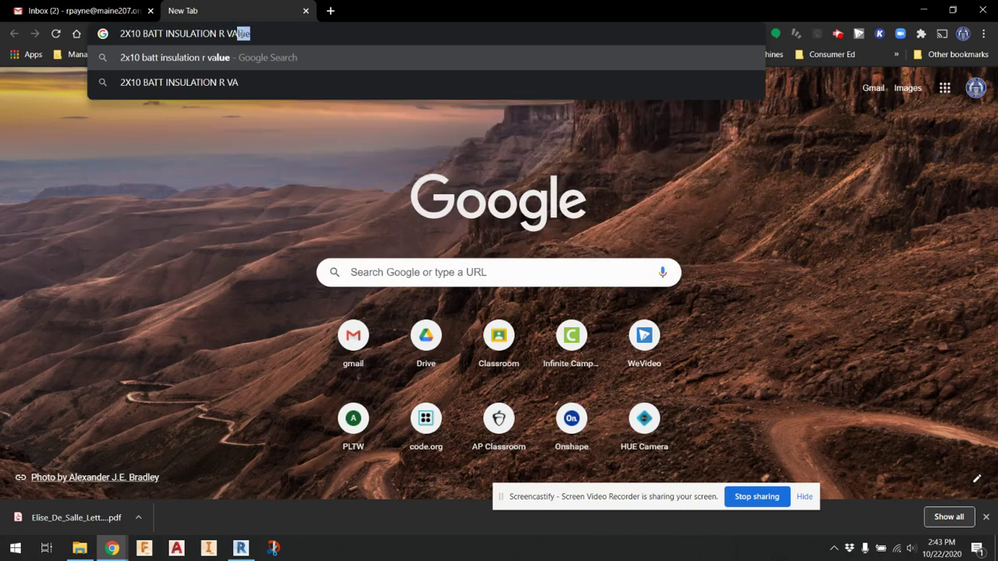
pyautogui.write('LUE')
pyautogui.press('Return')
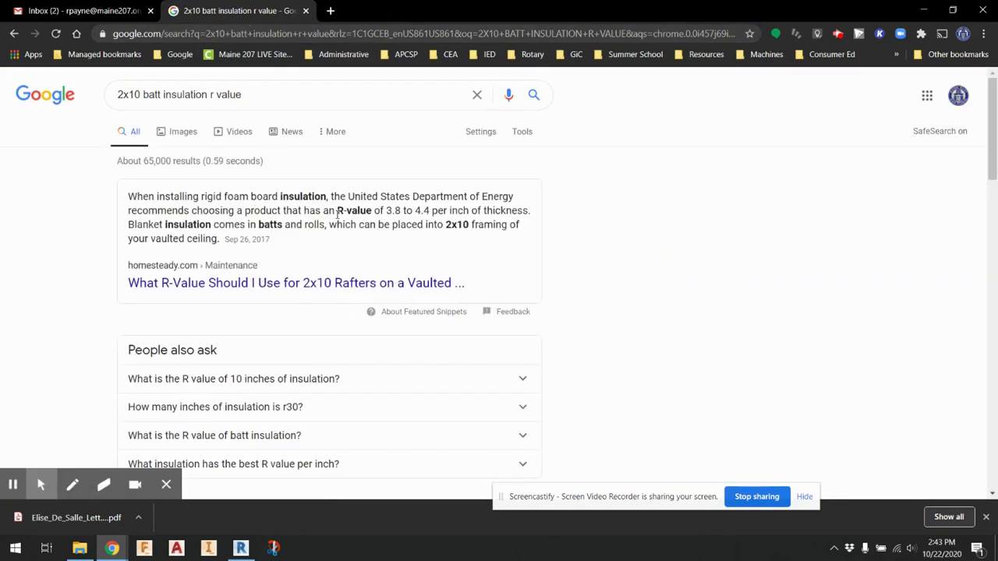
pyautogui.click(346, 285)
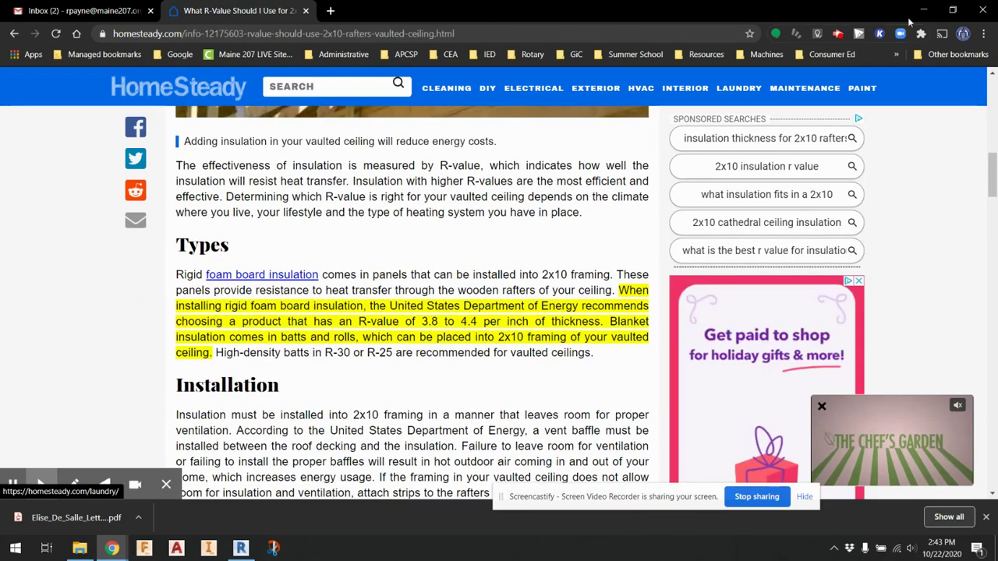
pyautogui.click(922, 11)
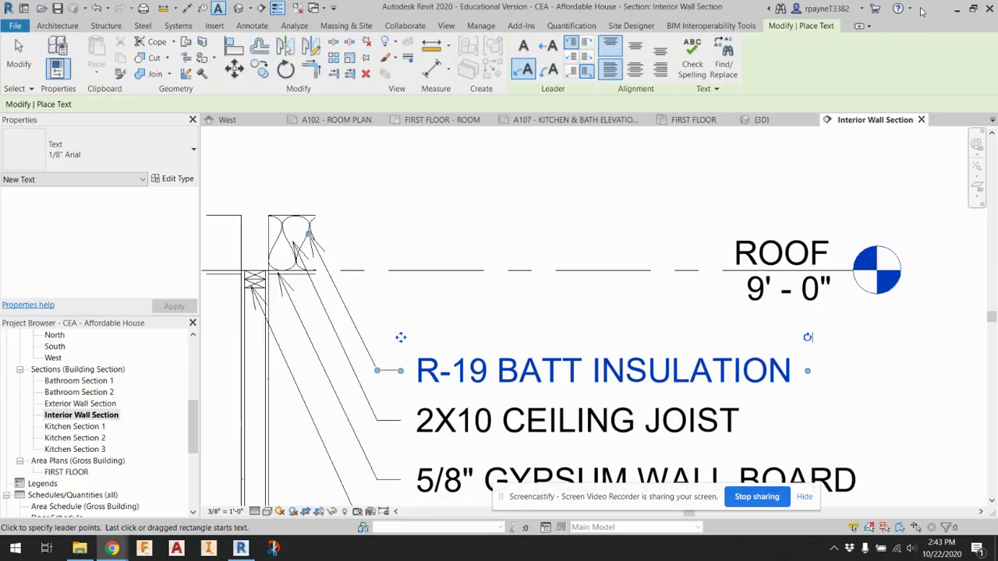
# Step: In Revit, change the ceiling insulation note in the interior wall section to R-30 BATT INSULATION
pyautogui.doubleClick(520, 373)
pyautogui.moveTo(459, 373); pyautogui.dragTo(484, 373)
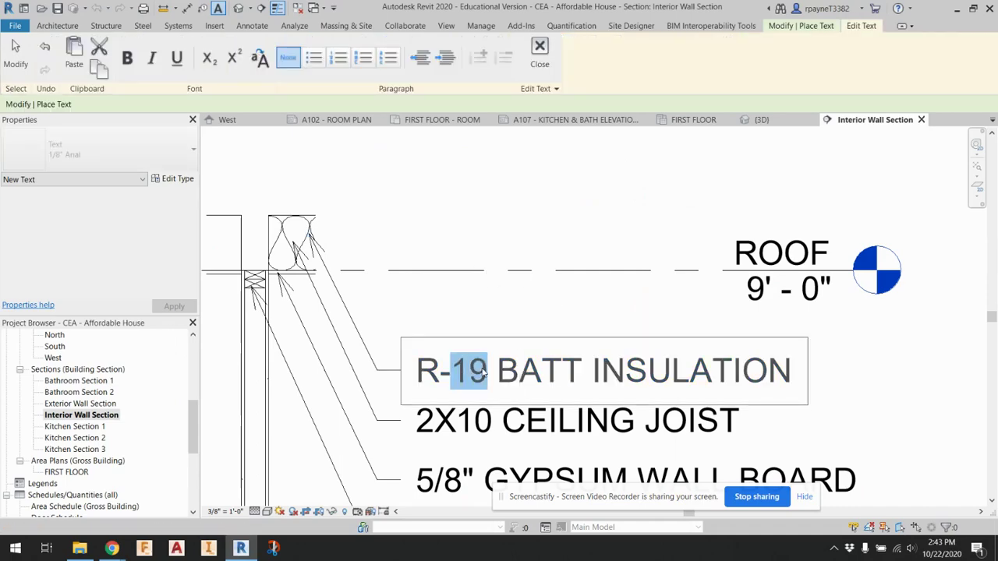
pyautogui.write('30')
pyautogui.click(900, 378)
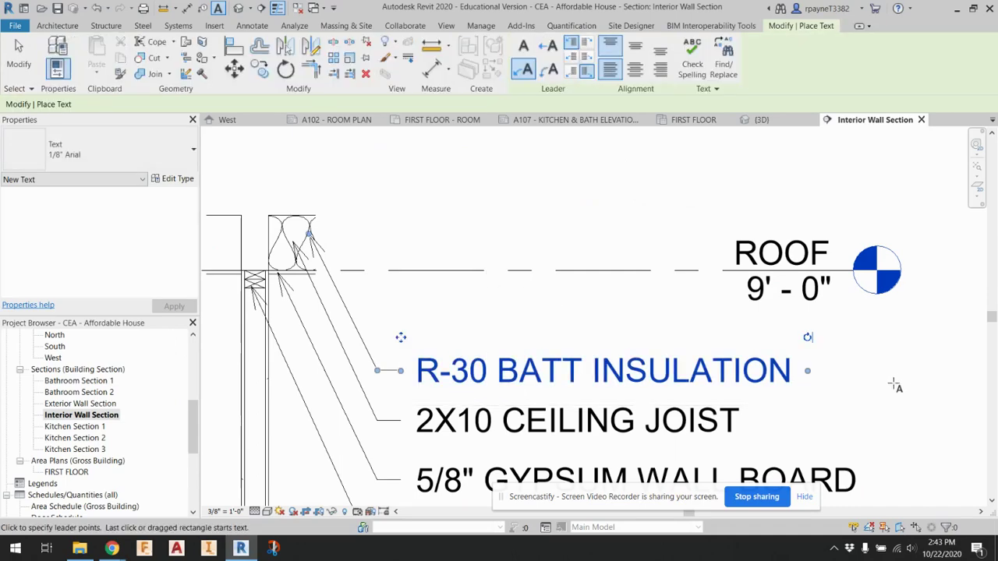
pyautogui.scroll(-4, 568, 243)
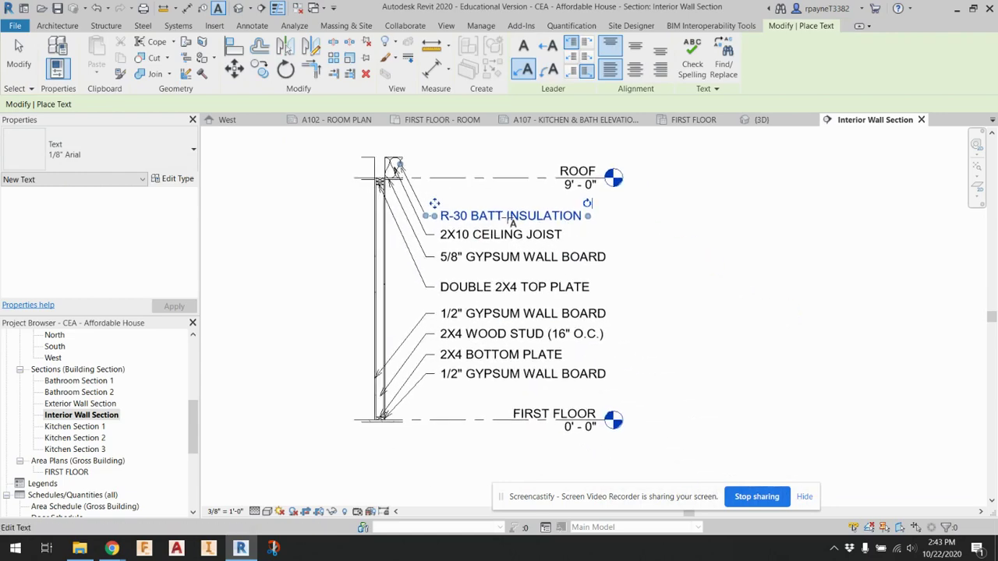
# Step: Open the Exterior Wall Section view and set the ceiling's height offset from the FIRST FLOOR level to 8' 11 3/8"
pyautogui.doubleClick(90, 404)
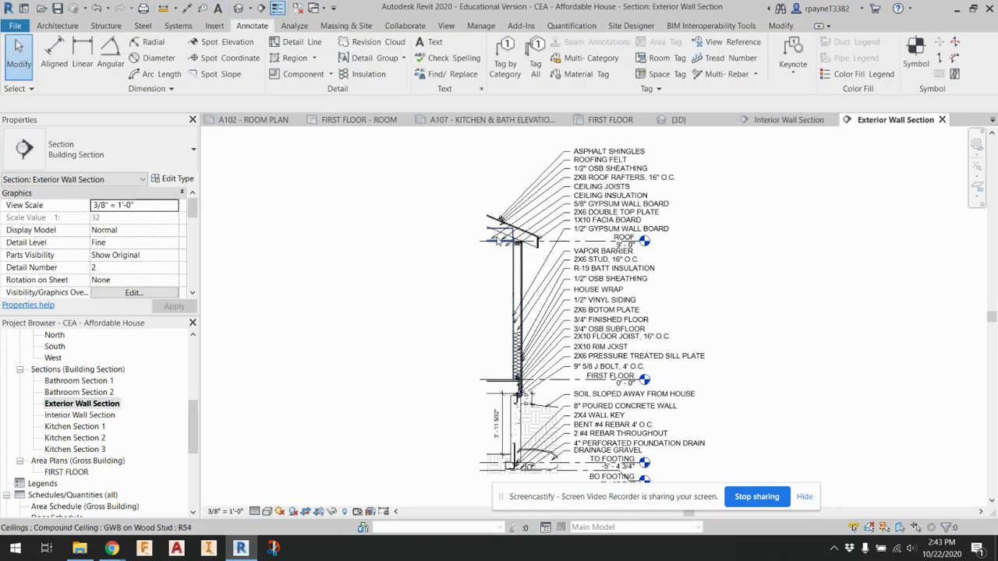
pyautogui.scroll(10, 506, 240)
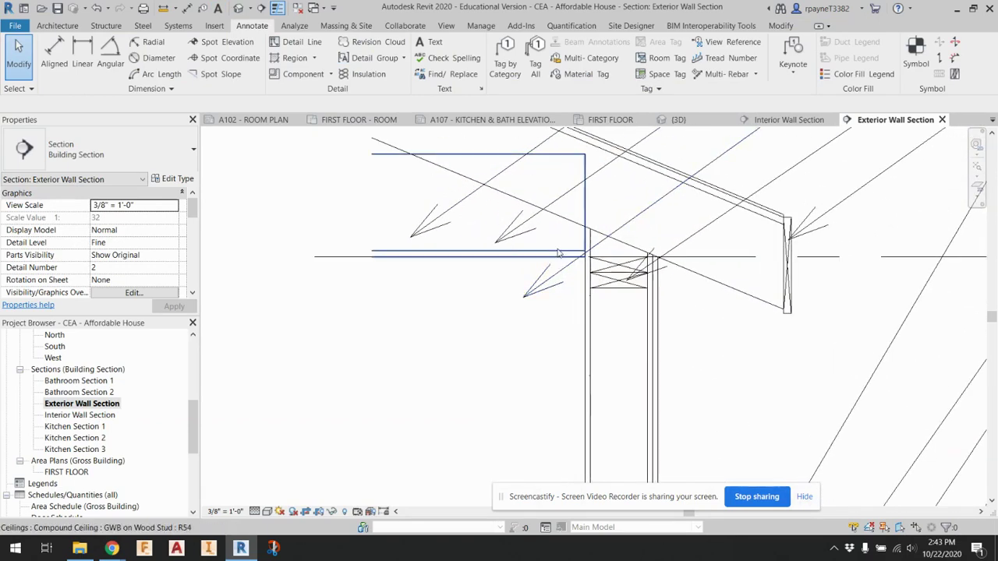
pyautogui.click(558, 252)
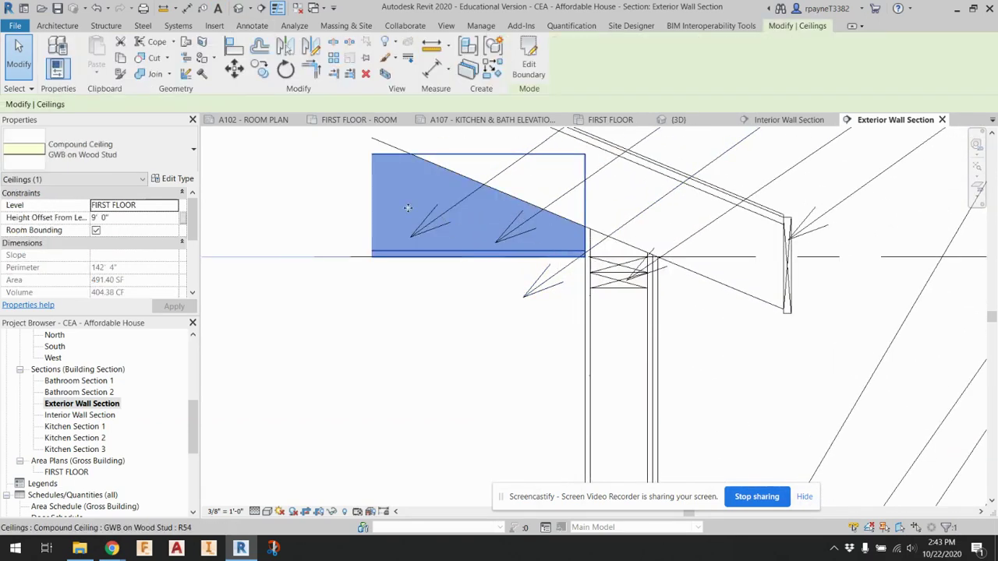
pyautogui.click(118, 217)
pyautogui.write('8')
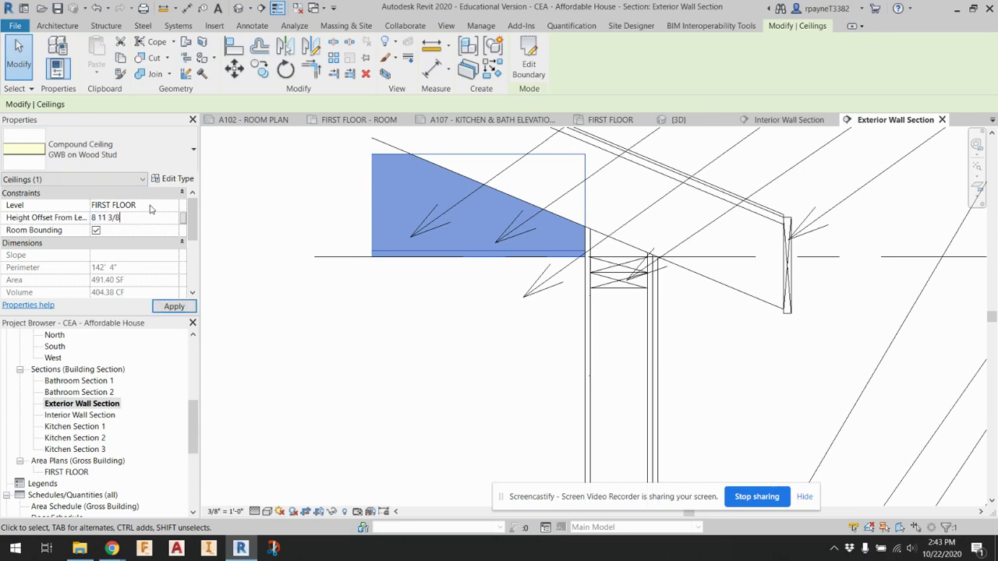
pyautogui.scroll(-2, 374, 347)
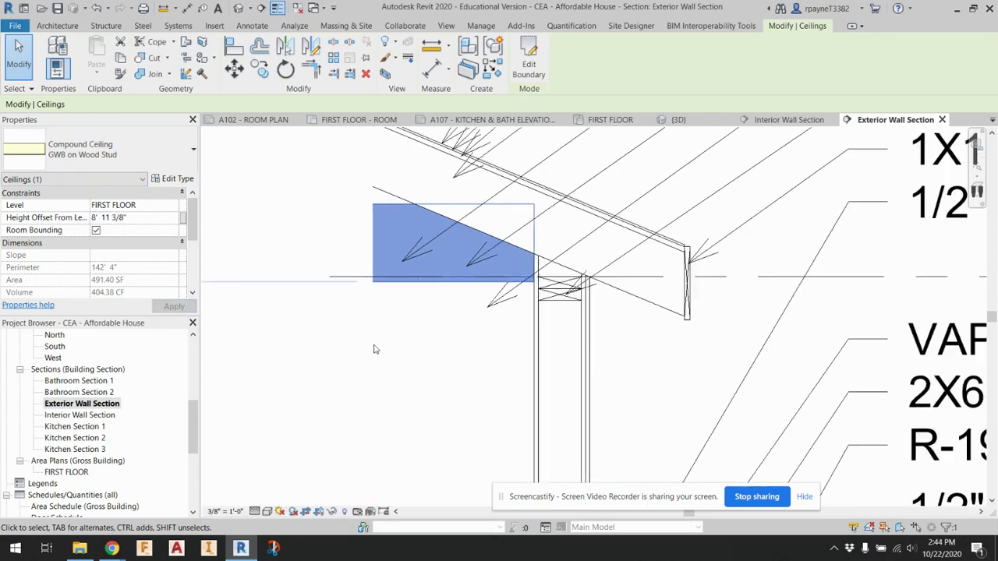
pyautogui.scroll(1, 516, 269)
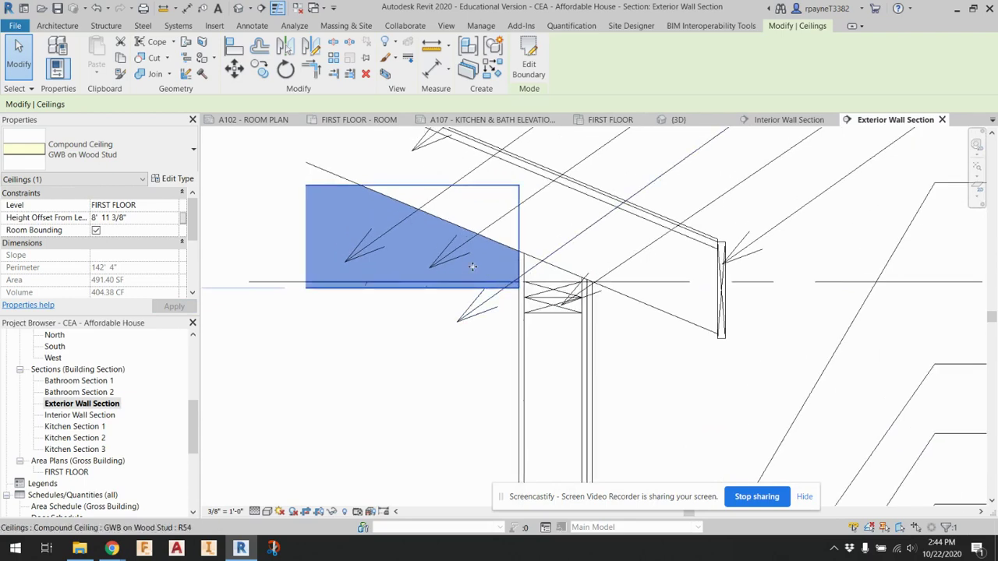
pyautogui.scroll(-1, 445, 273)
pyautogui.scroll(-2, 442, 278)
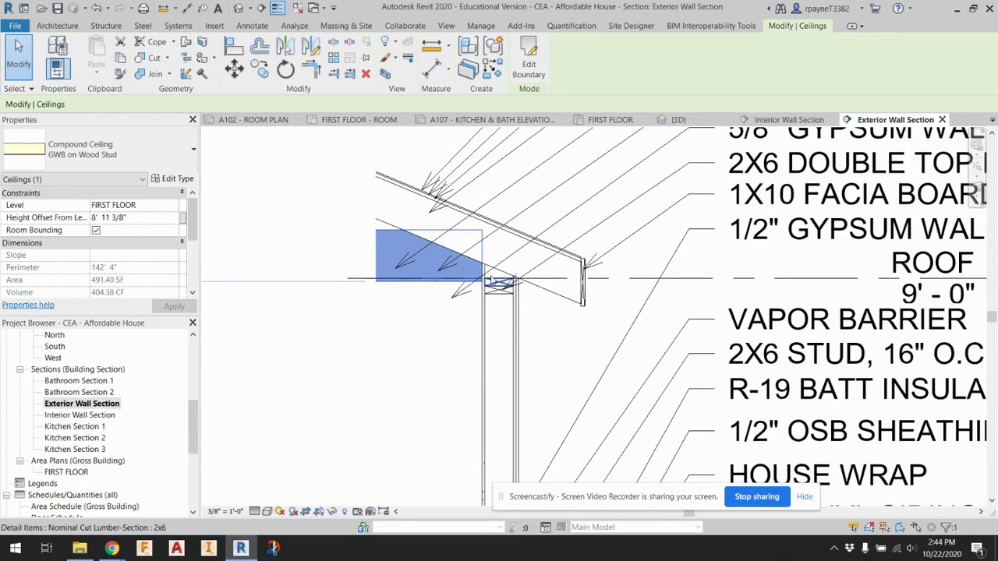
pyautogui.scroll(-2, 476, 278)
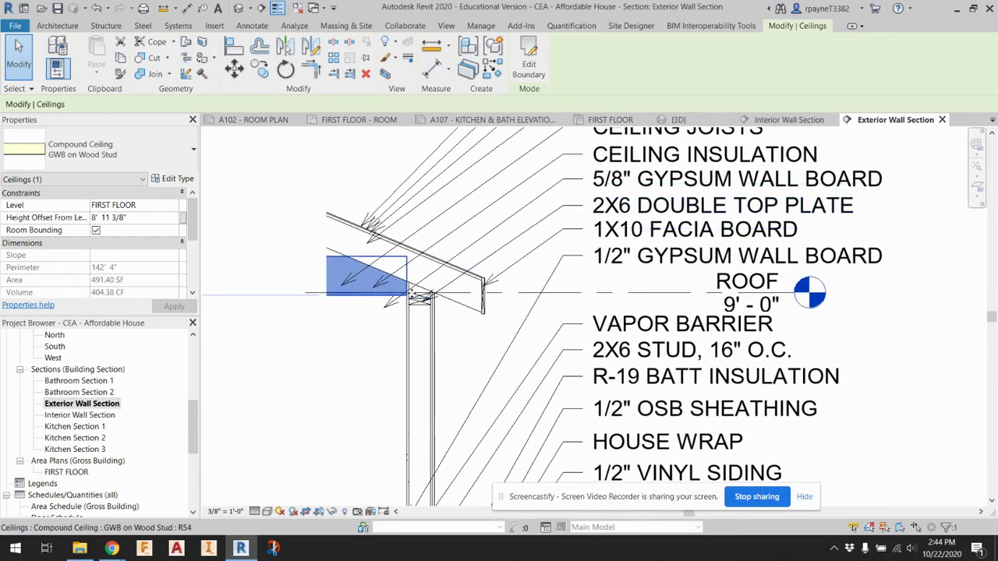
pyautogui.moveTo(403, 287); pyautogui.dragTo(311, 317, button='middle')
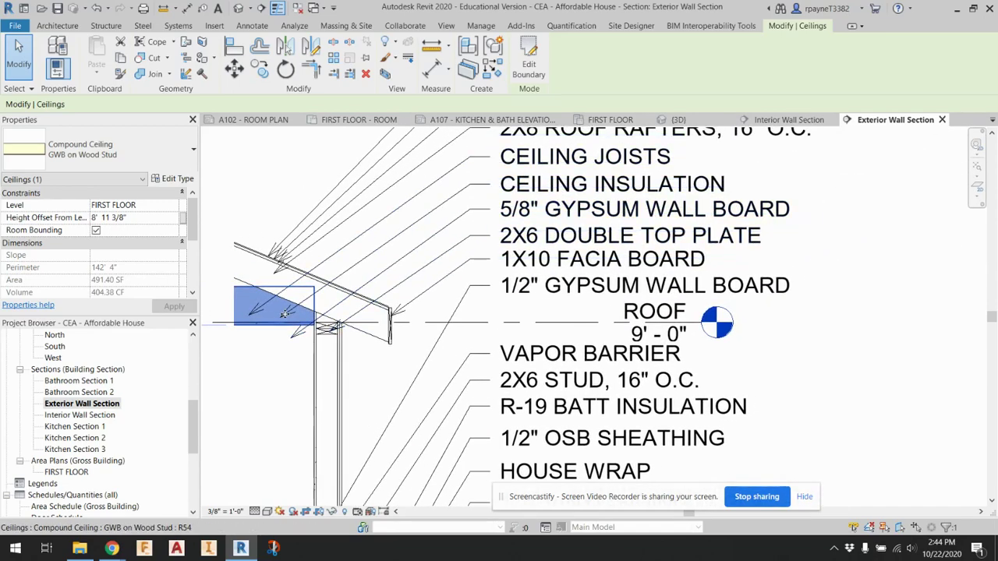
pyautogui.moveTo(522, 207); pyautogui.dragTo(583, 215, button='middle')
pyautogui.click(234, 238)
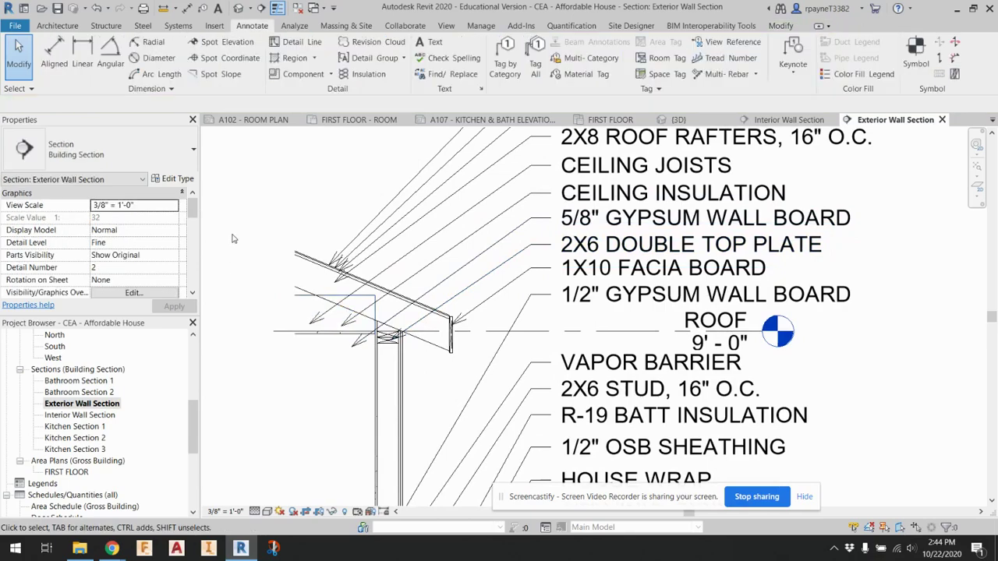
# Step: Move the arrowhead of the 5/8" GYPSUM WALL BOARD note's leader onto the ceiling's bottom layer near the exterior wall
pyautogui.scroll(2, 308, 301)
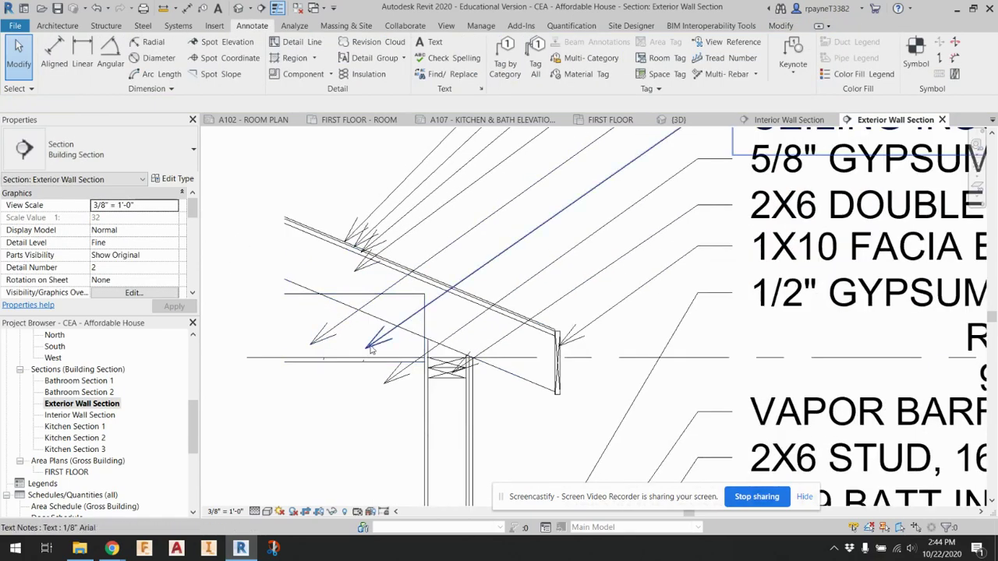
pyautogui.moveTo(371, 349); pyautogui.dragTo(442, 318, button='middle')
pyautogui.scroll(-1, 442, 318)
pyautogui.click(554, 255)
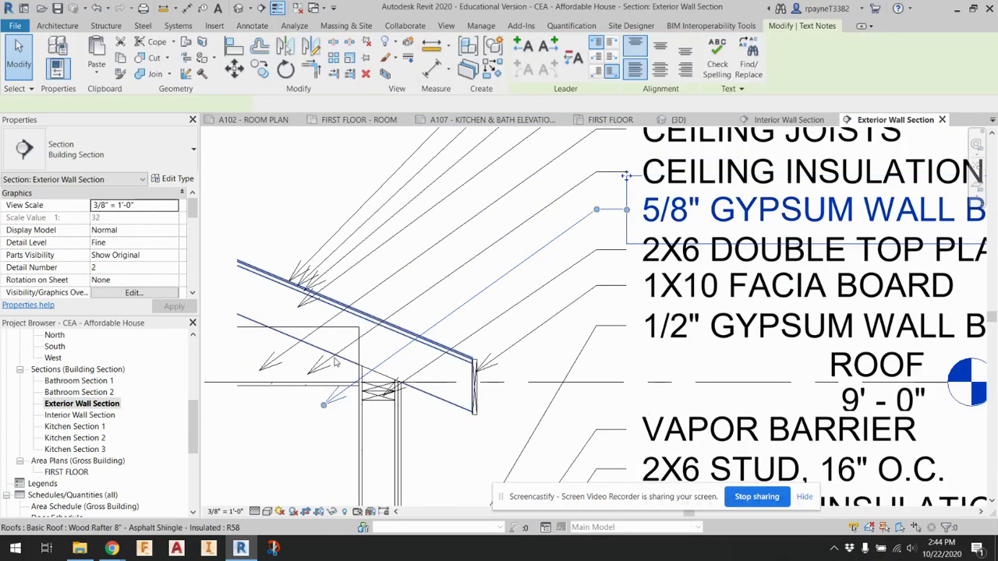
pyautogui.scroll(1, 323, 410)
pyautogui.moveTo(352, 386)
pyautogui.mouseDown()
pyautogui.moveTo(323, 411)
pyautogui.moveTo(340, 375)
pyautogui.moveTo(343, 397)
pyautogui.mouseUp()
pyautogui.scroll(1, 323, 411)
pyautogui.scroll(-2, 348, 414)
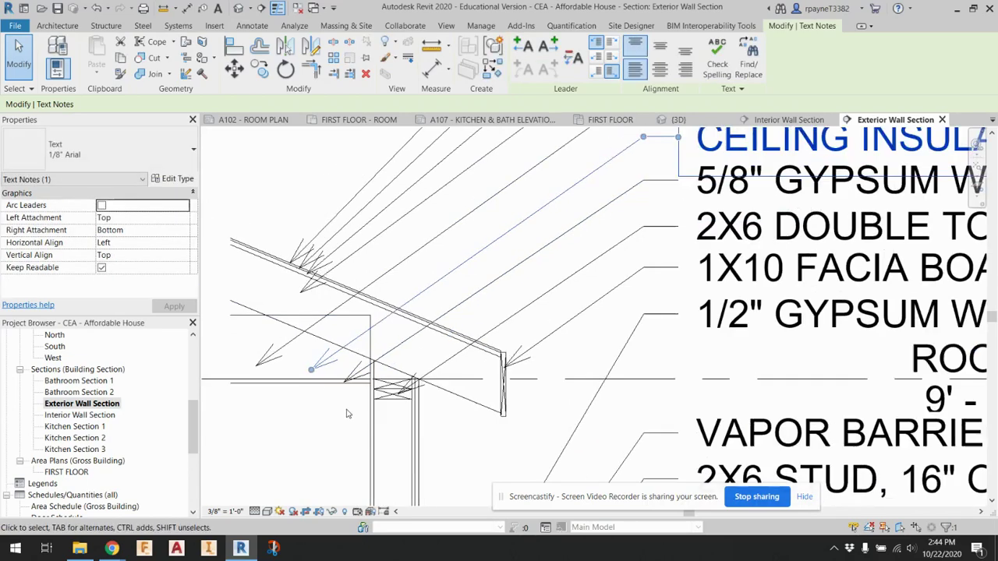
# Step: Change the CEILING INSULATION note in the exterior wall section to R-30 BATT INSULATION
pyautogui.doubleClick(639, 204)
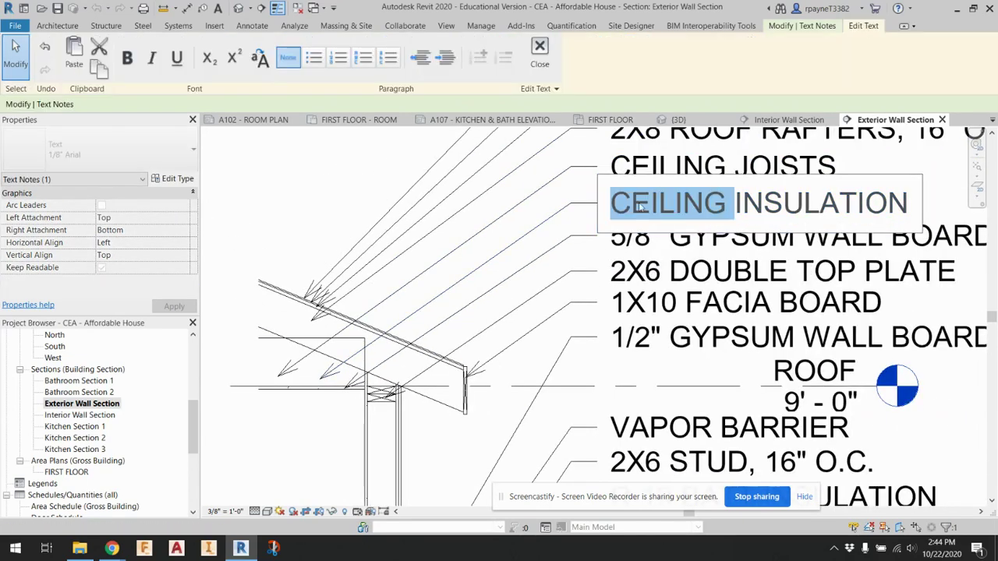
pyautogui.write('R-')
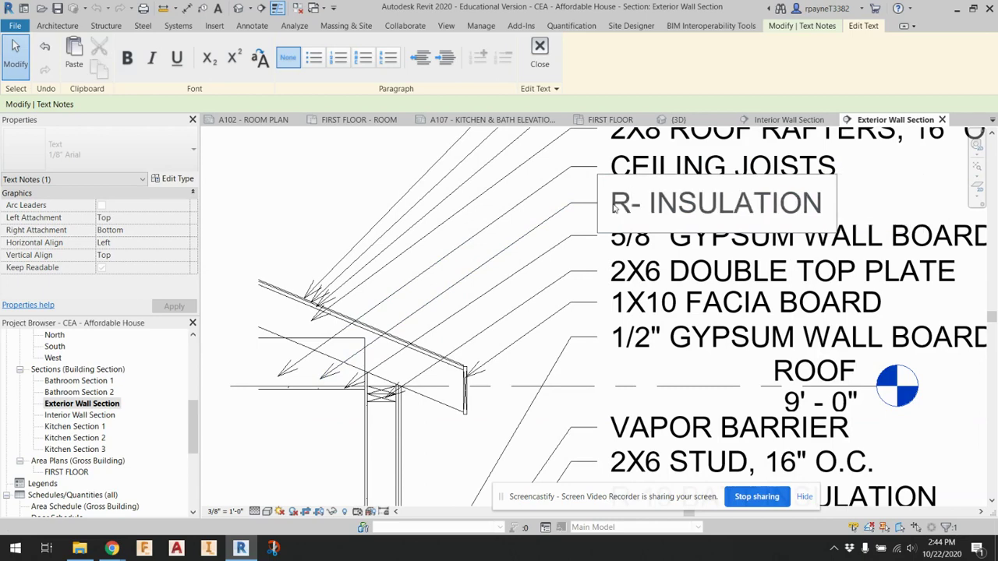
pyautogui.write('30 BATT IN')
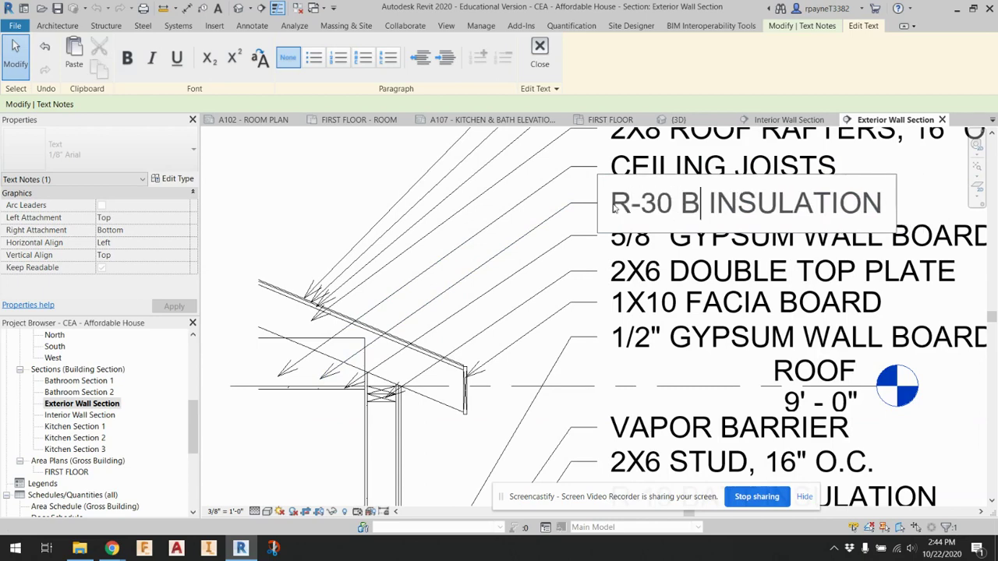
pyautogui.press('BackSpace')
pyautogui.press('BackSpace')
pyautogui.press('BackSpace')
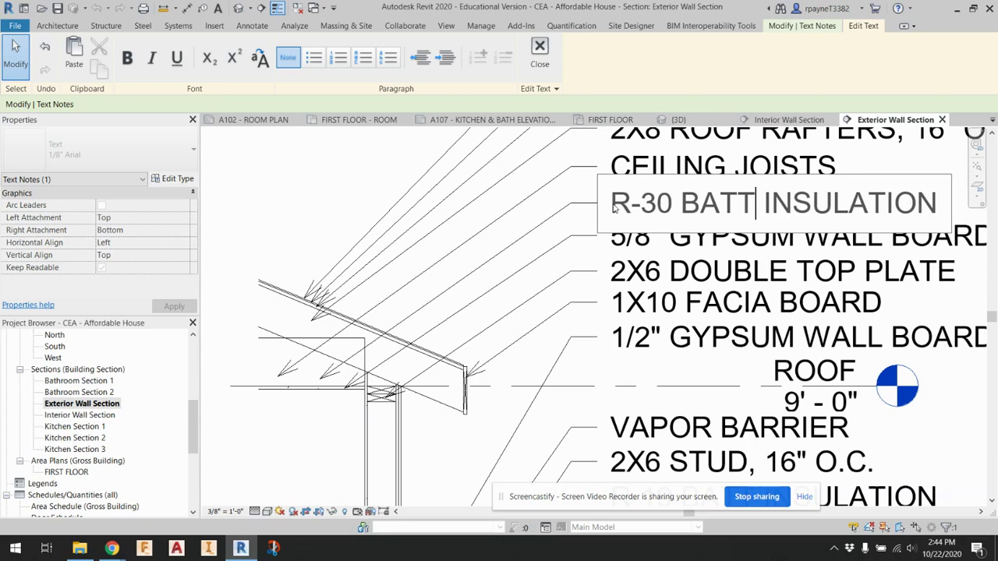
pyautogui.click(284, 204)
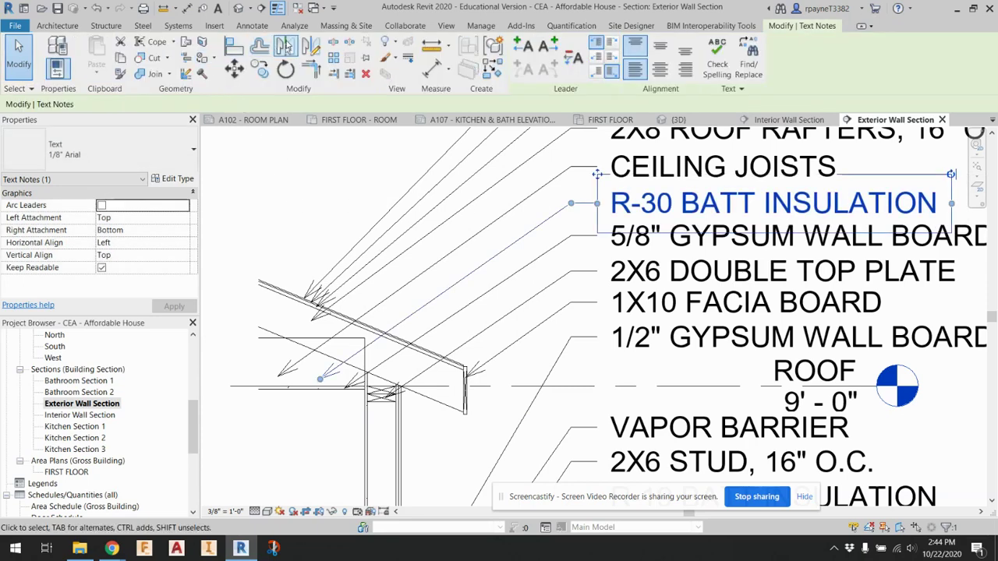
# Step: Place batt insulation 9 1/4" wide and about 2' 2" long horizontally from the midpoint of the ceiling's edge at the exterior wall
pyautogui.click(251, 26)
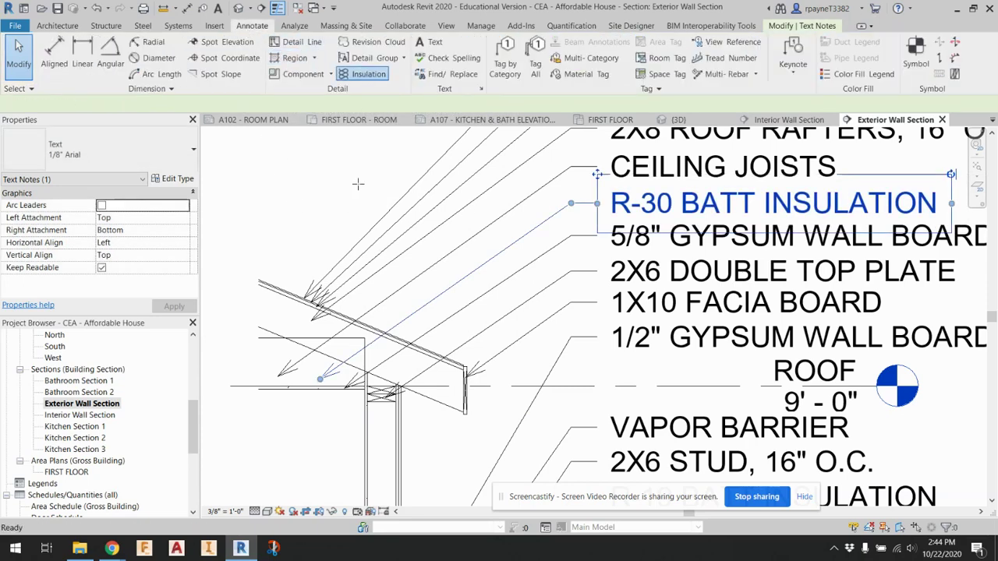
pyautogui.click(360, 73)
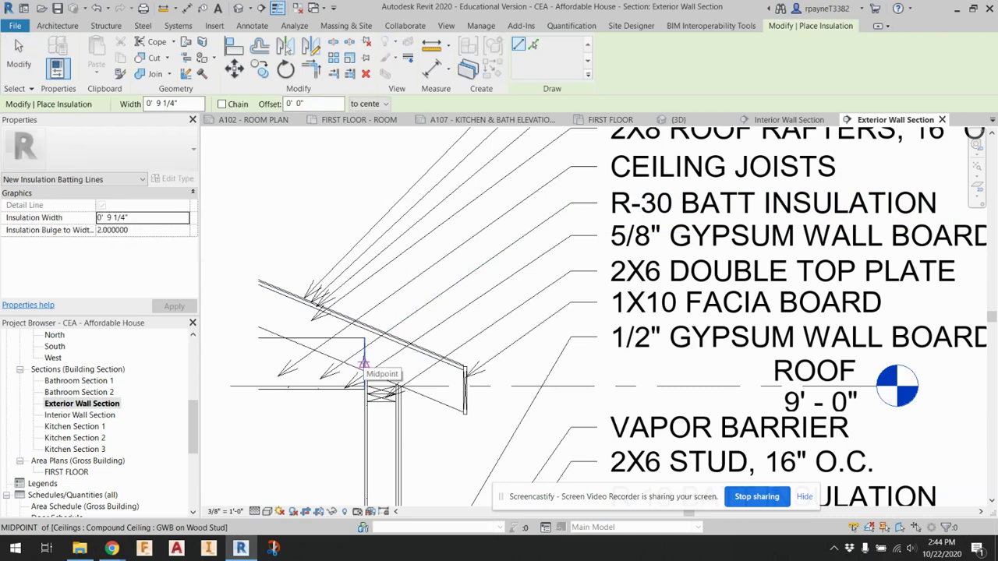
pyautogui.click(363, 364)
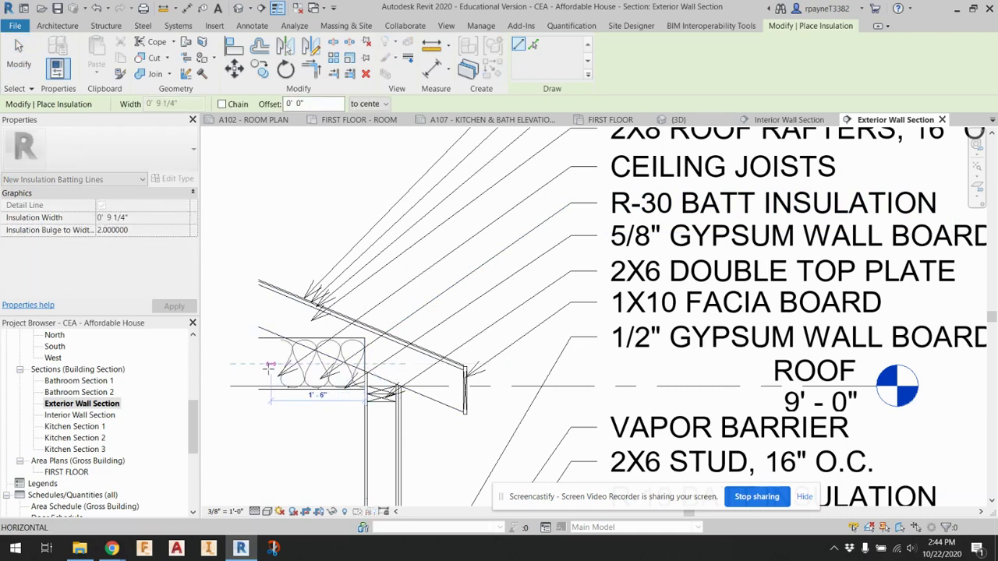
pyautogui.click(265, 364)
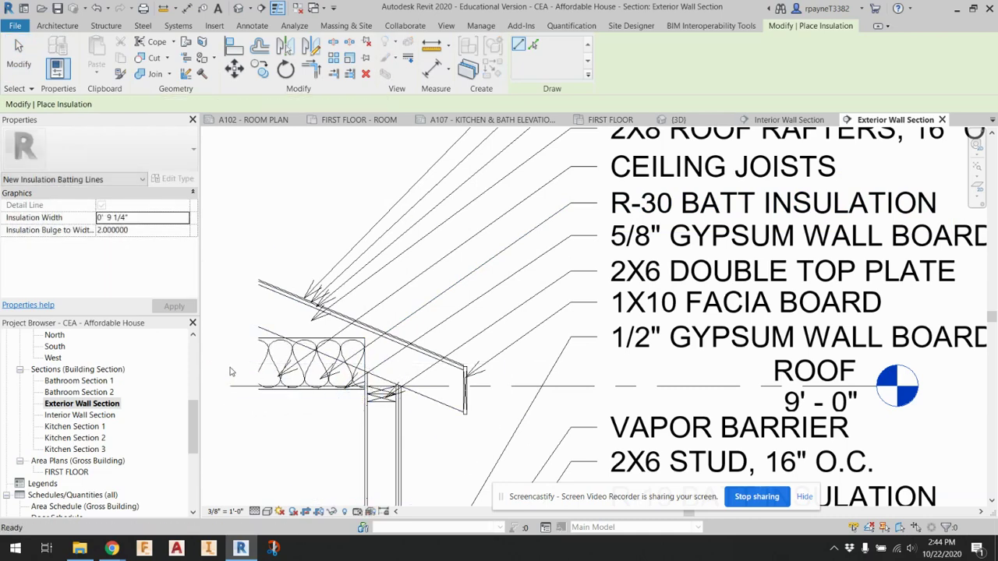
pyautogui.press('Escape')
# Step: Shorten the horizontal batt insulation from its interior end so it clears the CEILING JOISTS leader's arrowhead
pyautogui.scroll(5, 307, 387)
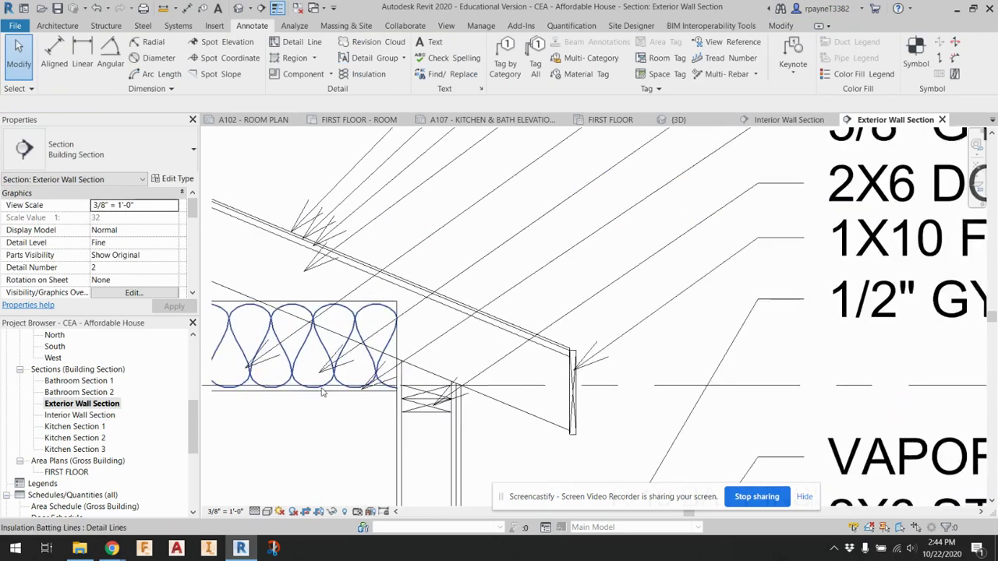
pyautogui.click(311, 391)
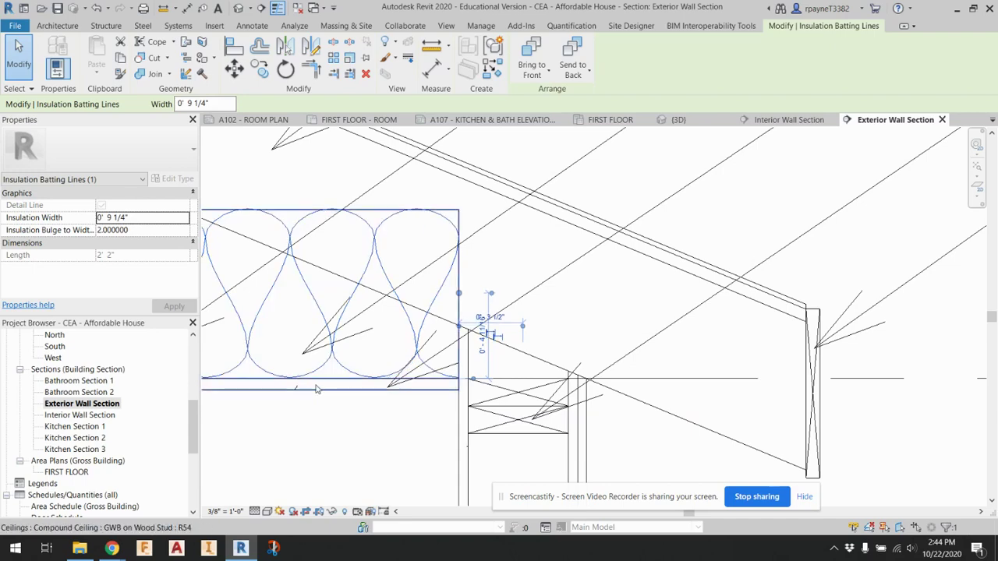
pyautogui.click(346, 445)
pyautogui.scroll(-3, 351, 456)
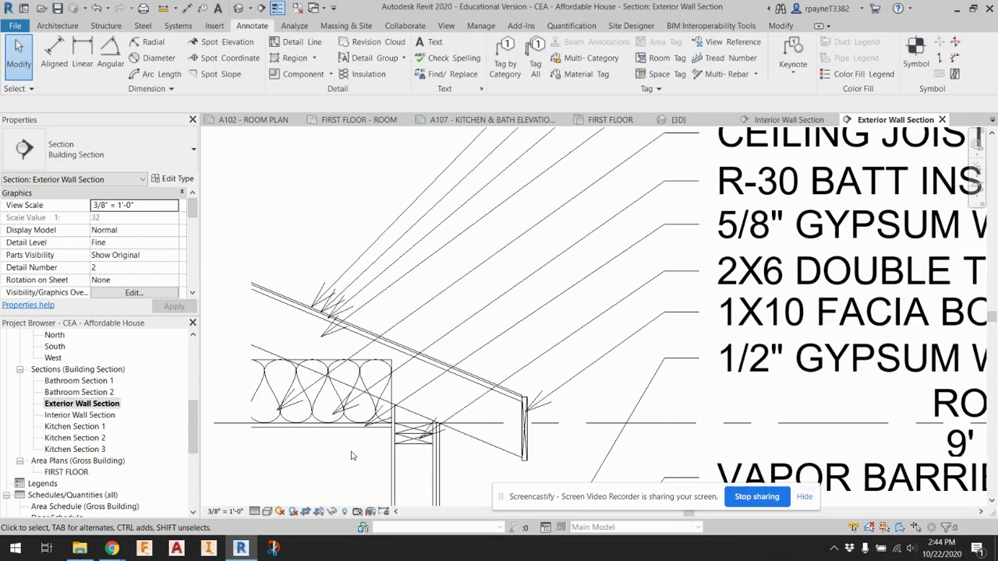
pyautogui.click(290, 412)
pyautogui.click(281, 404)
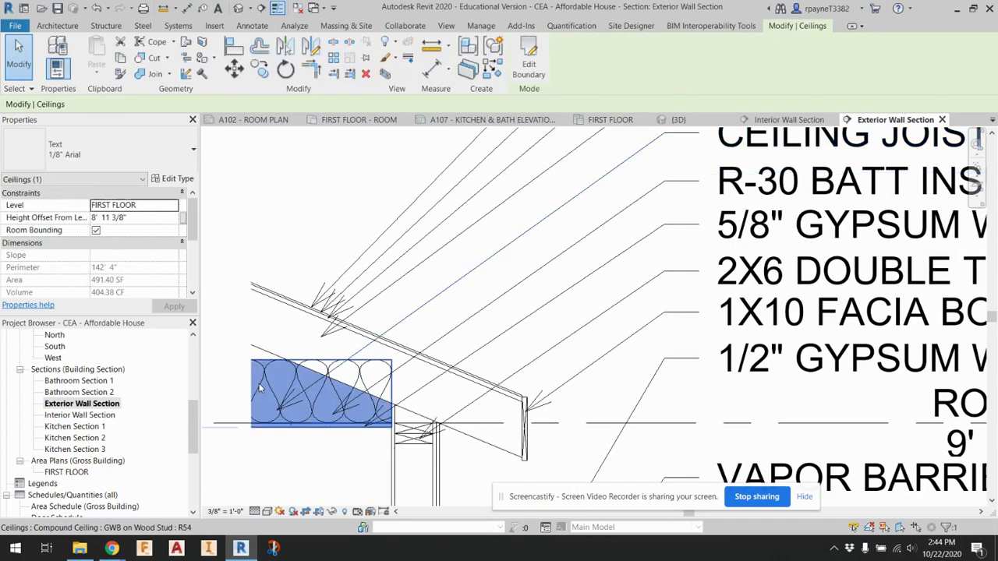
pyautogui.press('Escape')
pyautogui.click(277, 398)
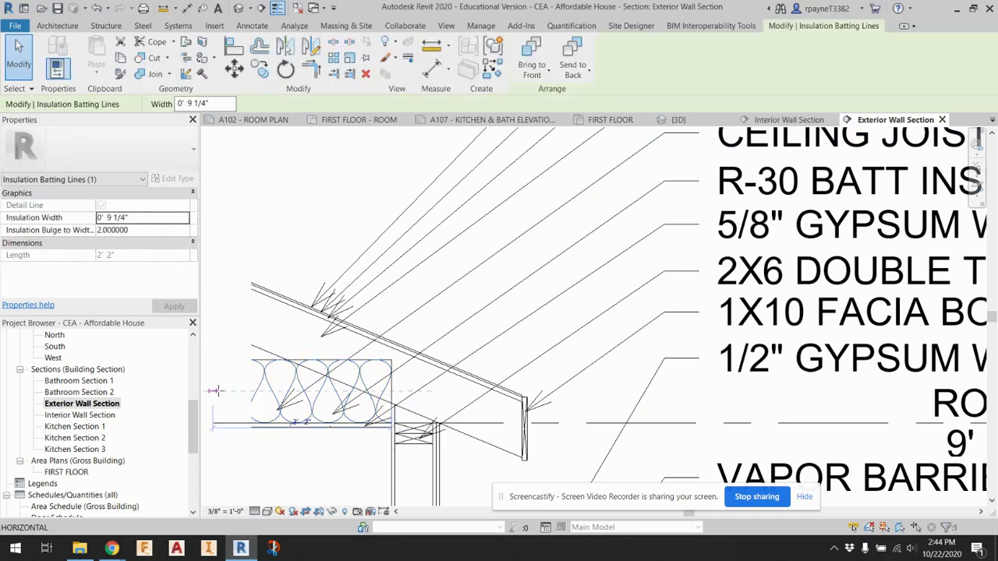
pyautogui.click(277, 408)
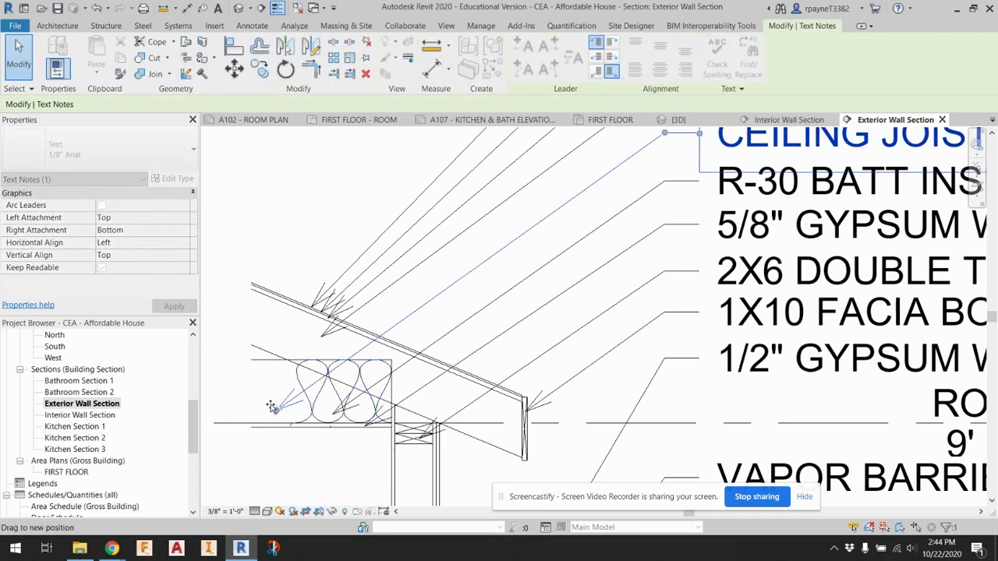
pyautogui.press('Escape')
# Step: Change the lumber size in the ROOF RAFTERS note to 2X10
pyautogui.scroll(-3, 300, 476)
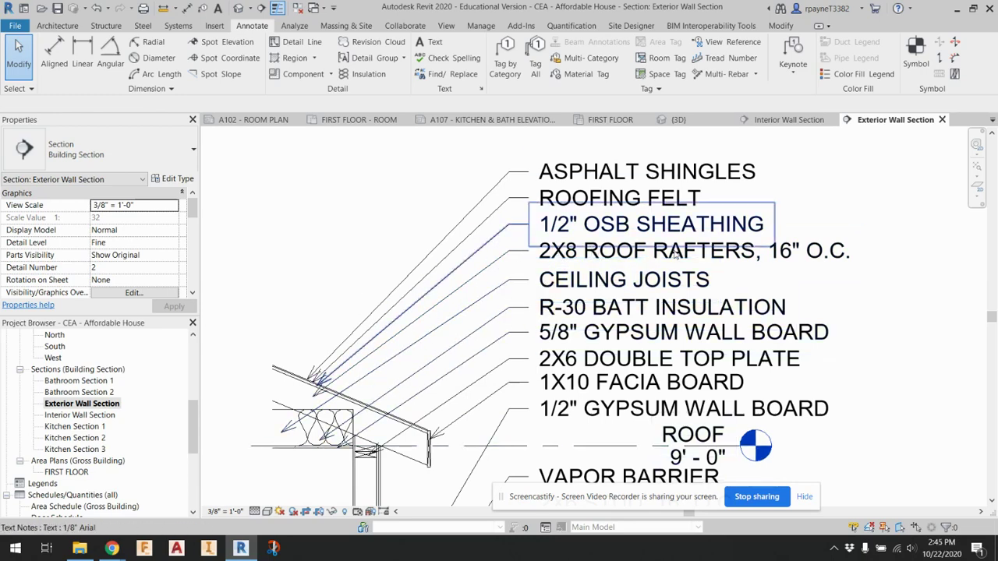
pyautogui.click(675, 255)
pyautogui.click(799, 256)
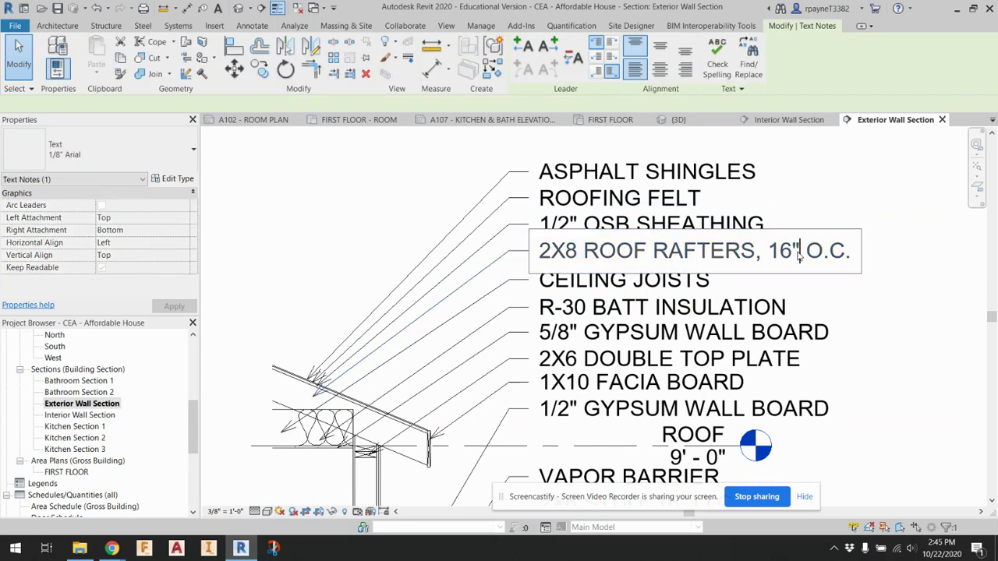
pyautogui.moveTo(569, 257); pyautogui.dragTo(580, 257)
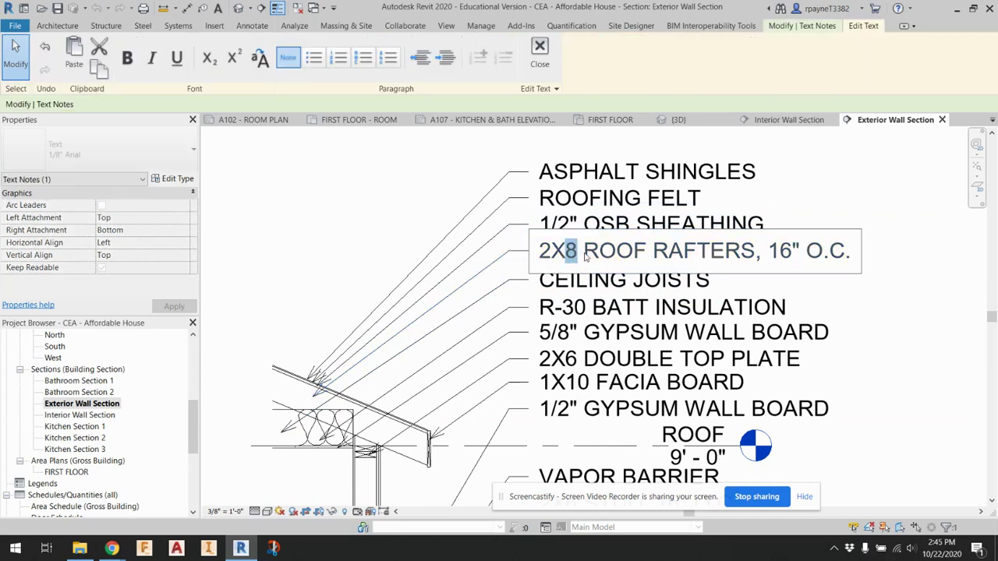
pyautogui.write('10')
pyautogui.moveTo(665, 255); pyautogui.dragTo(754, 250)
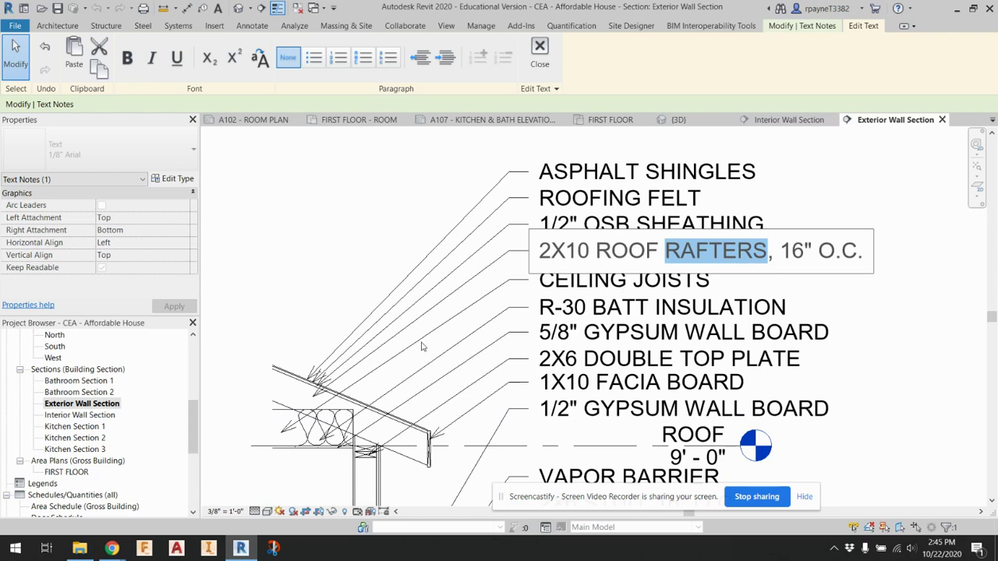
# Step: Set the lumber size in the ROOF RAFTERS note back to 2X8 and finish editing the note
pyautogui.click(578, 251)
pyautogui.moveTo(565, 251); pyautogui.dragTo(591, 248)
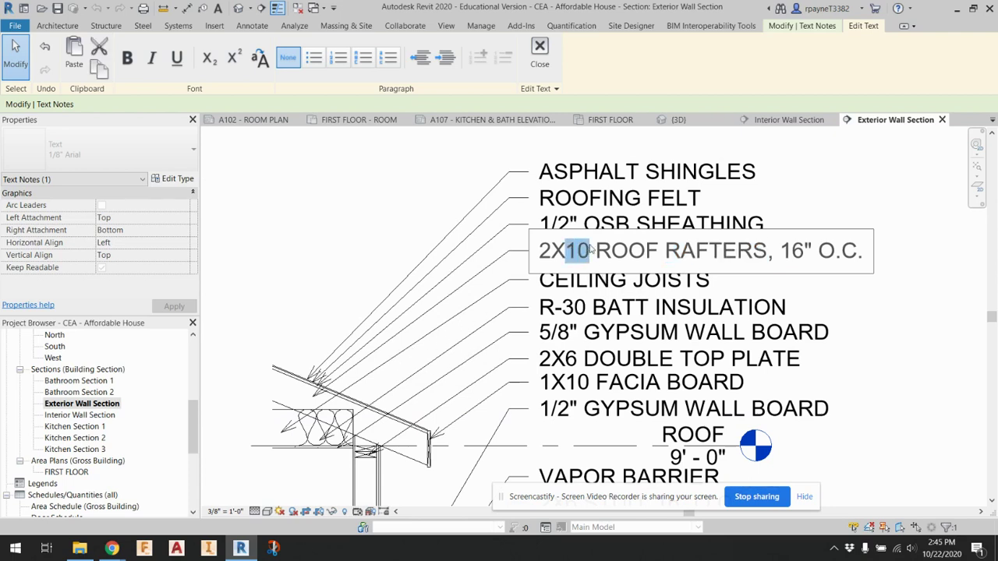
pyautogui.write('8')
pyautogui.click(601, 290)
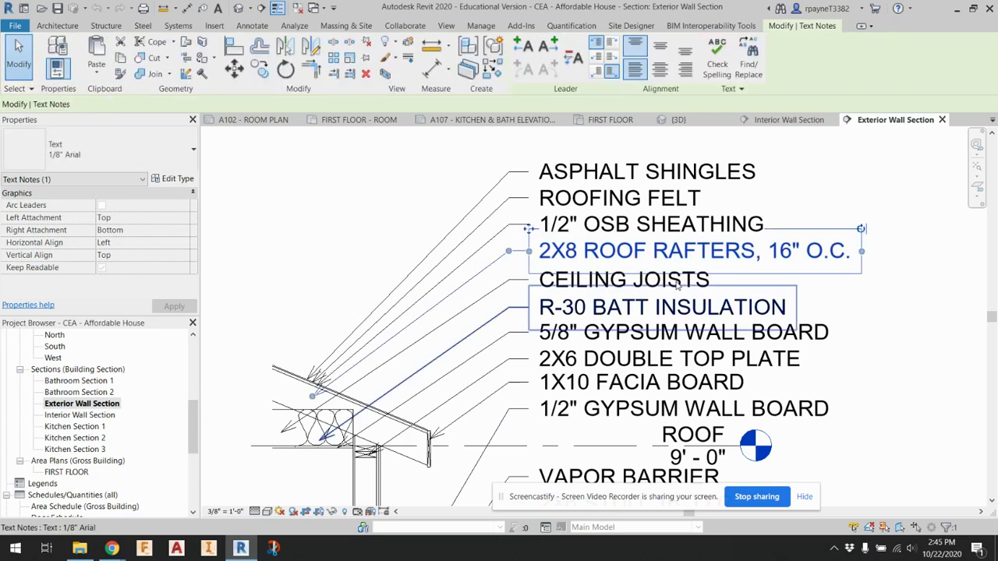
# Step: Add the lumber size to the CEILING JOISTS note so that it reads 2X10 CEILING JOISTS
pyautogui.click(697, 282)
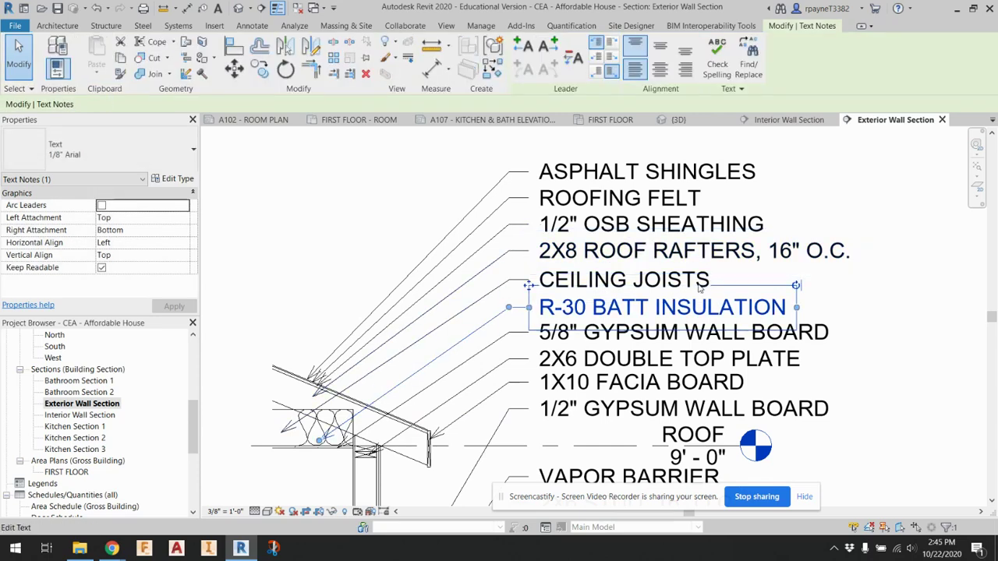
pyautogui.click(698, 290)
pyautogui.click(712, 277)
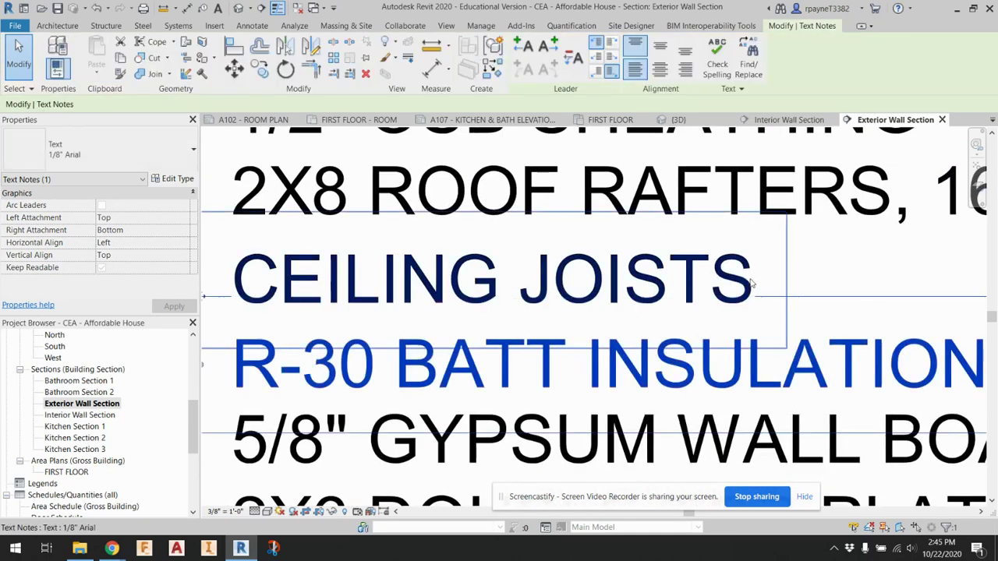
pyautogui.click(721, 283)
pyautogui.click(729, 287)
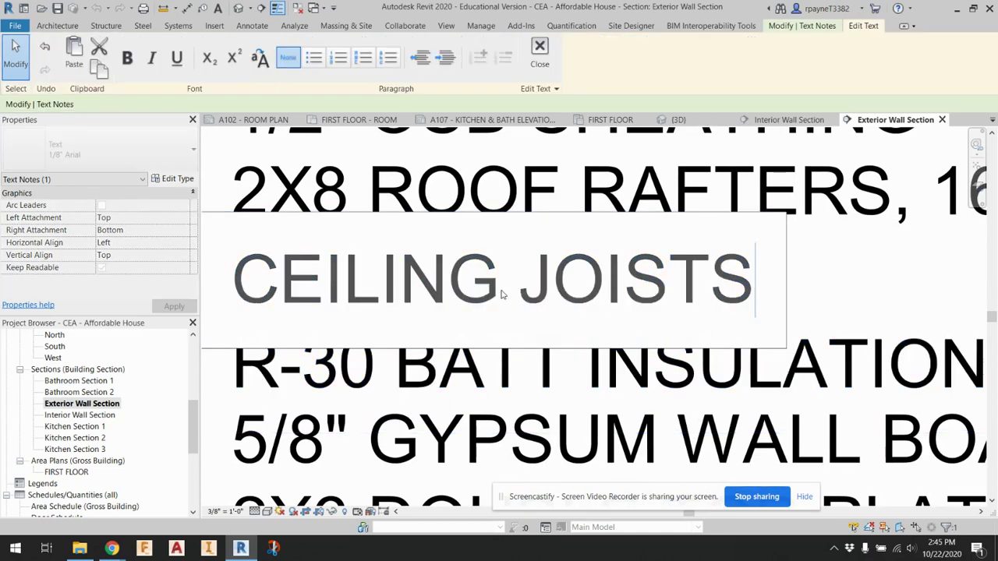
pyautogui.moveTo(502, 295); pyautogui.dragTo(249, 292)
pyautogui.write('2X10')
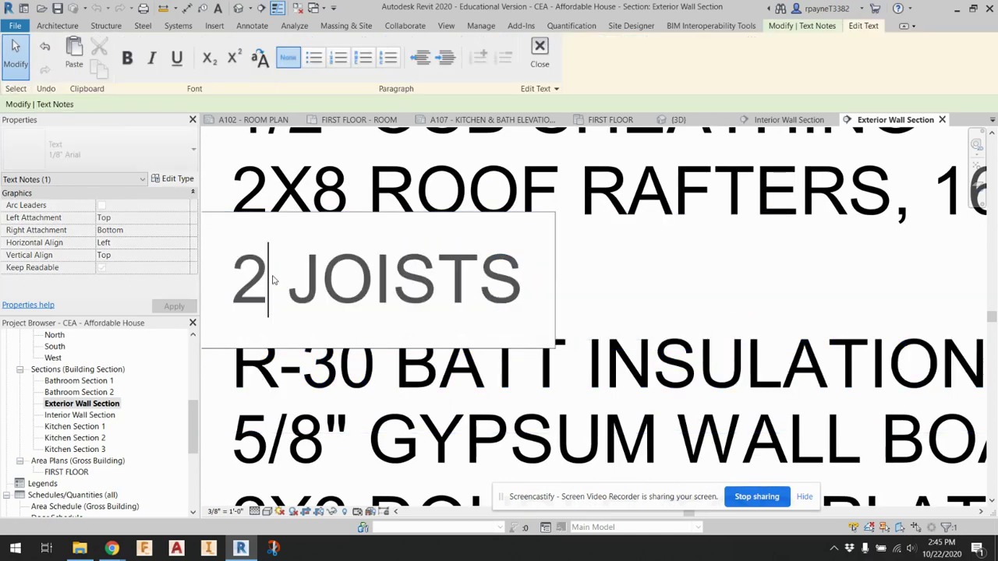
pyautogui.write('EILING')
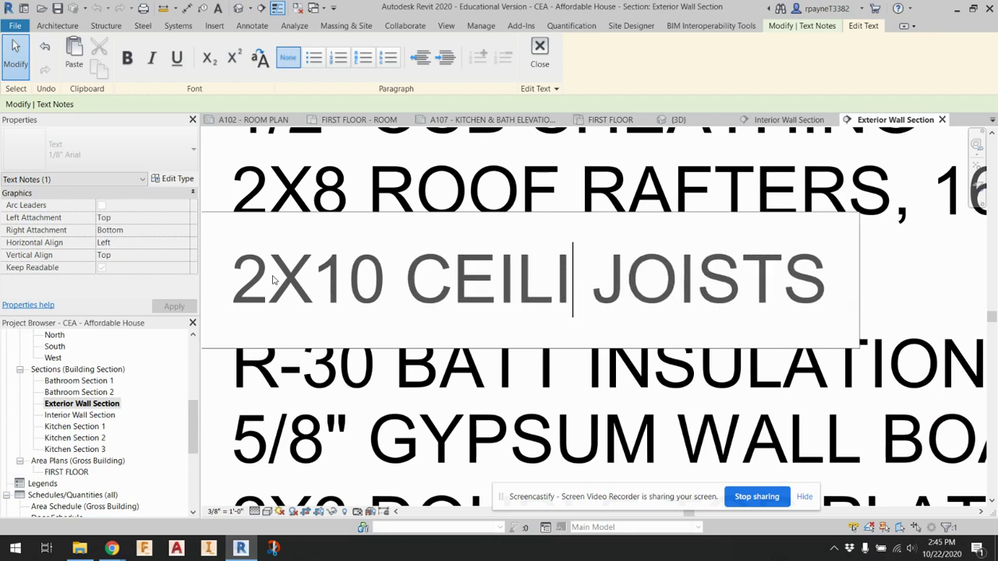
pyautogui.scroll(-3, 437, 301)
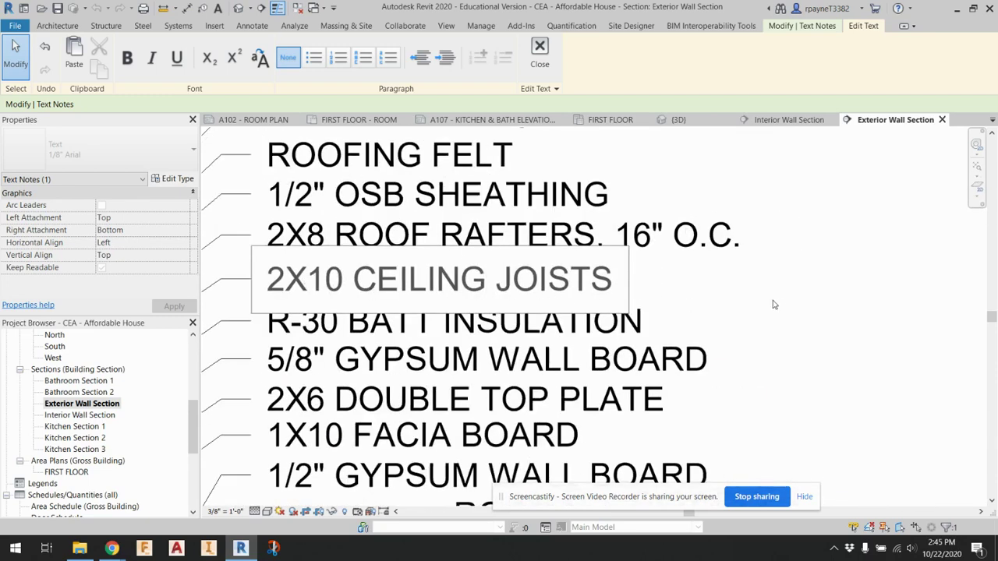
pyautogui.click(774, 305)
# Step: Append the spacing , 16" O.C. to the 2X10 CEILING JOISTS note and finish editing it
pyautogui.doubleClick(586, 289)
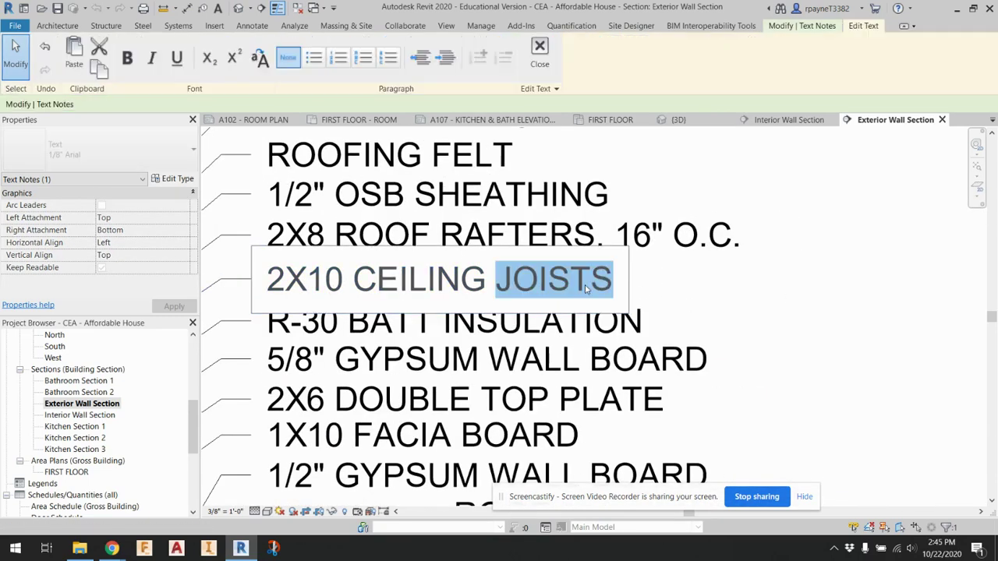
pyautogui.click(621, 286)
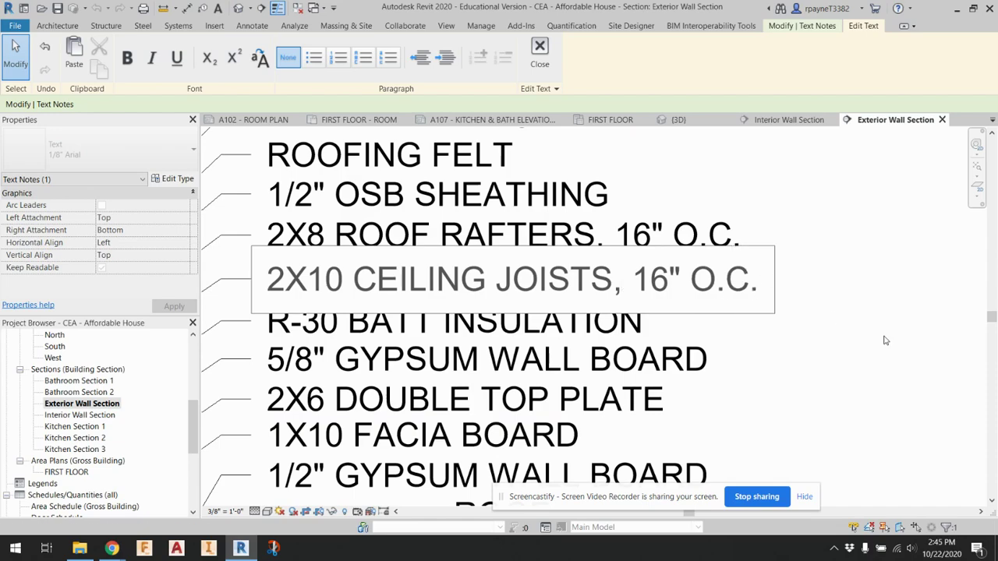
pyautogui.scroll(-2, 884, 340)
pyautogui.click(917, 335)
pyautogui.scroll(-1, 873, 327)
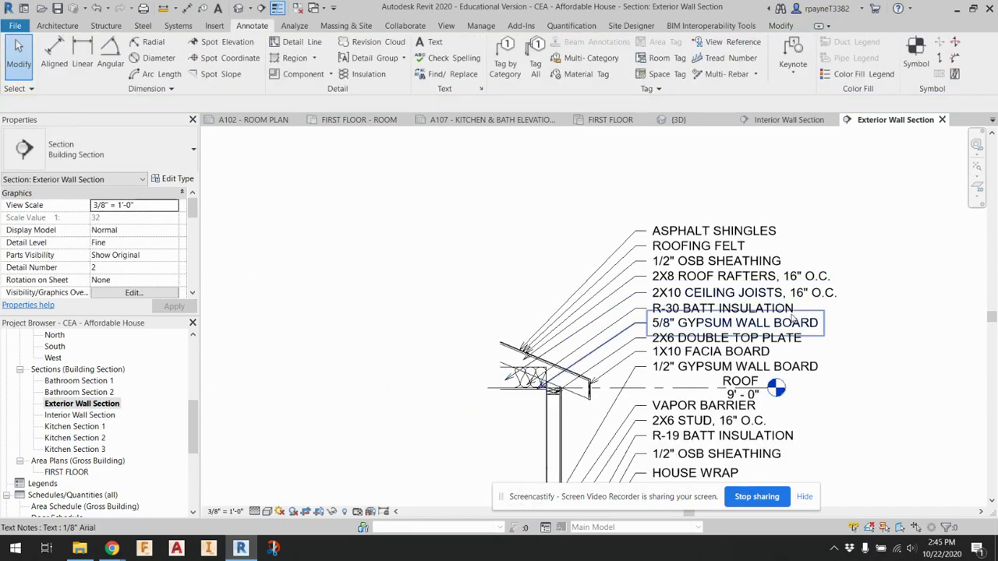
# Step: Review the finished exterior wall section and open sheet A106 - SECTIONS & SCHEDULES
pyautogui.scroll(3, 547, 409)
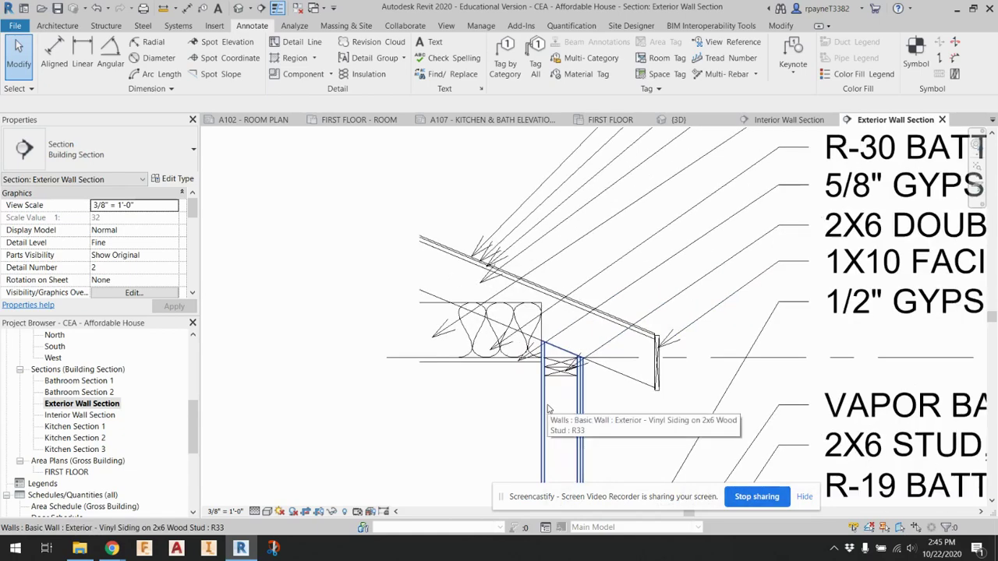
pyautogui.scroll(-4, 547, 409)
pyautogui.moveTo(351, 437); pyautogui.dragTo(350, 325, button='middle')
pyautogui.scroll(-1, 312, 371)
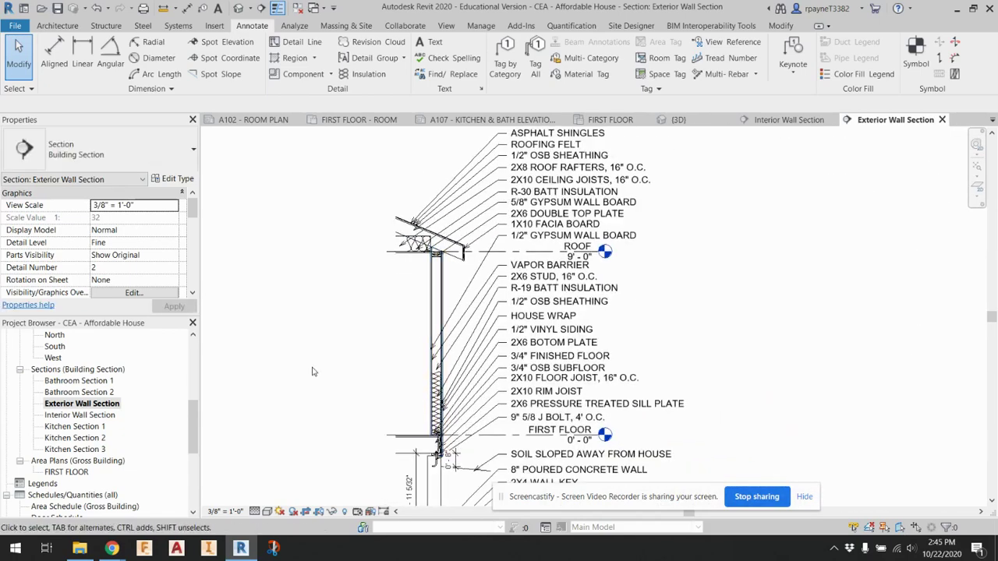
pyautogui.scroll(-5, 110, 436)
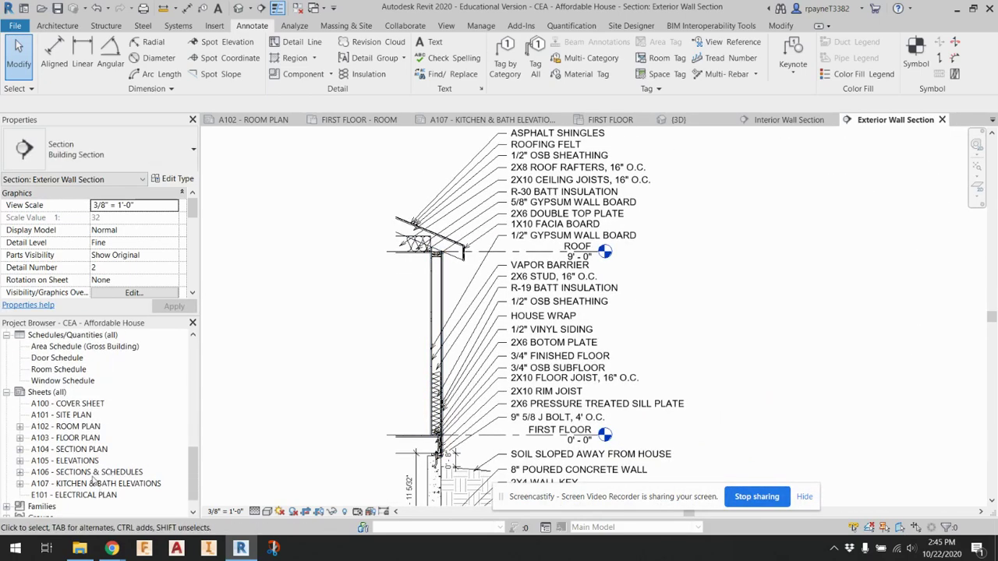
pyautogui.doubleClick(92, 473)
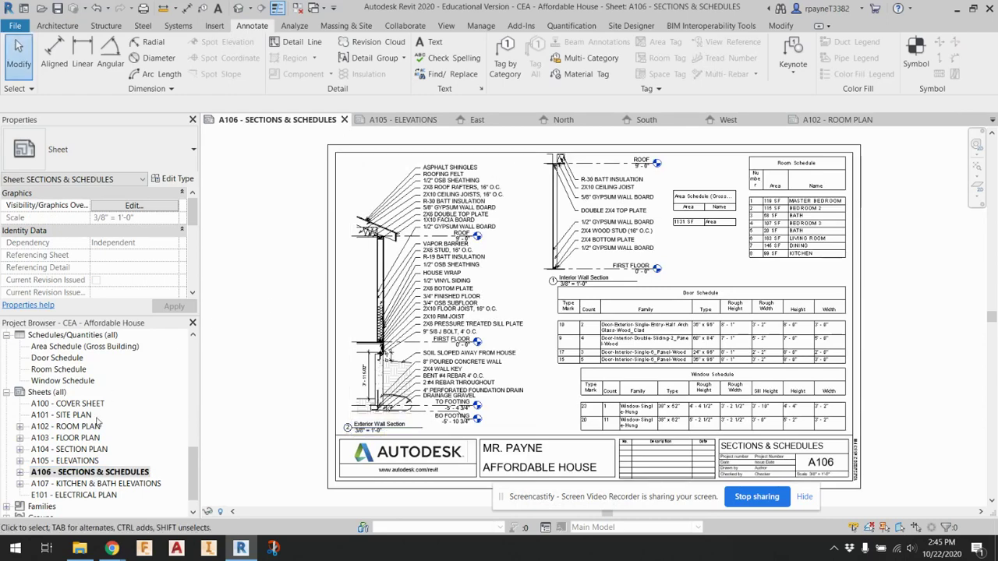
# Step: Open the FIRST FLOOR ceiling plan and try selecting the ceilings of the three rooms along the plan's lower side together
pyautogui.scroll(8, 99, 425)
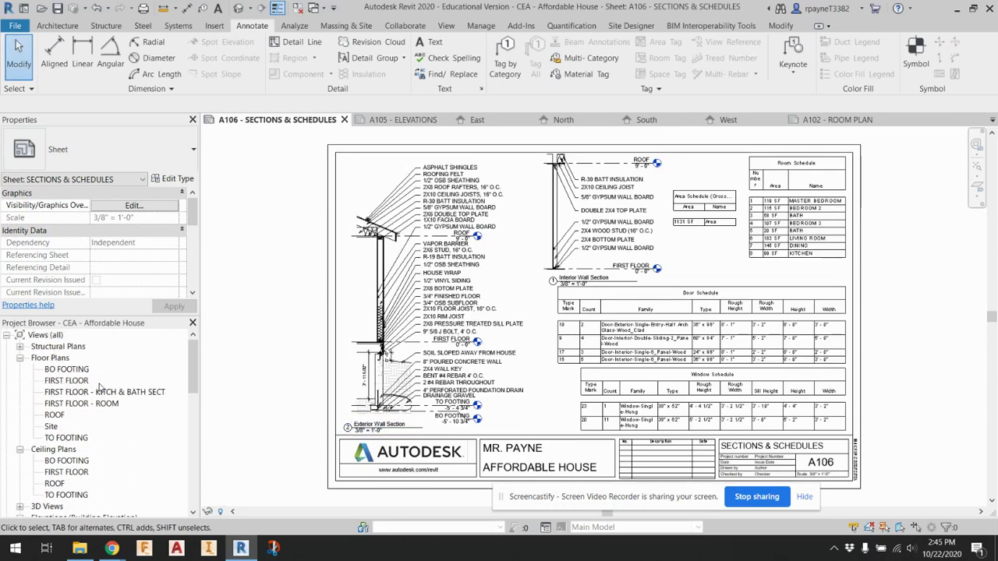
pyautogui.doubleClick(67, 472)
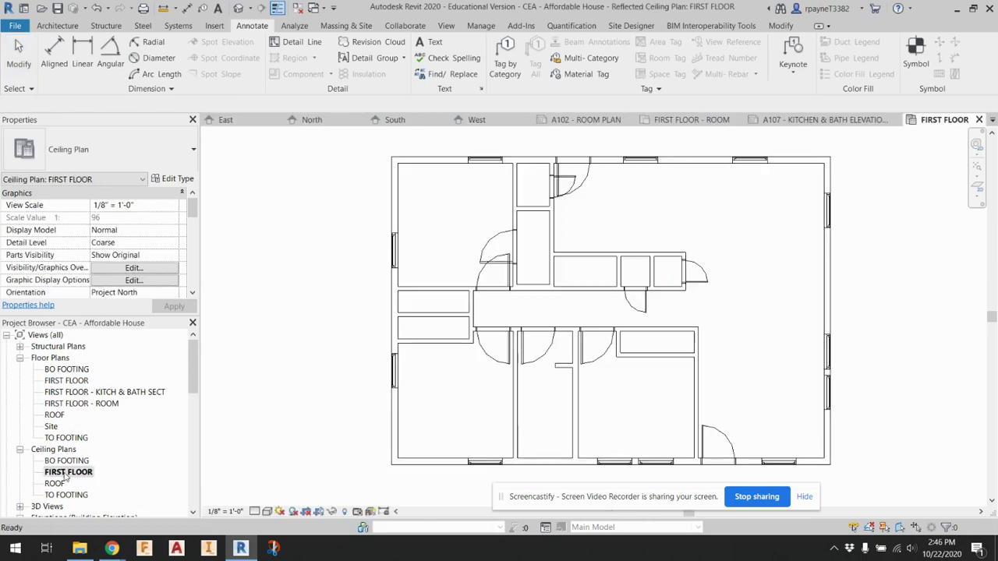
pyautogui.click(460, 398)
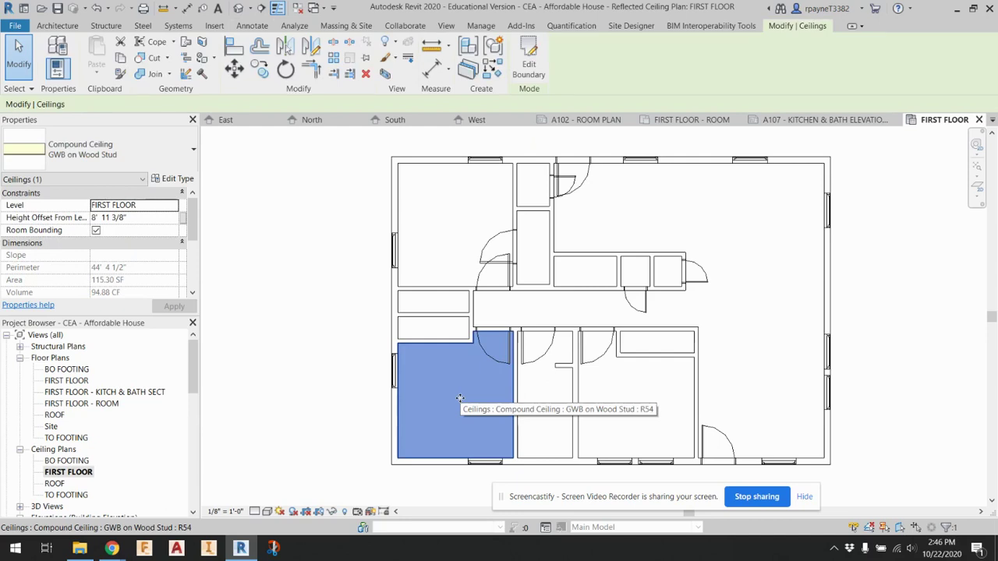
pyautogui.keyDown('ctrl'); pyautogui.click(556, 405); pyautogui.keyUp('ctrl')
pyautogui.keyDown('ctrl'); pyautogui.click(652, 345); pyautogui.keyUp('ctrl')
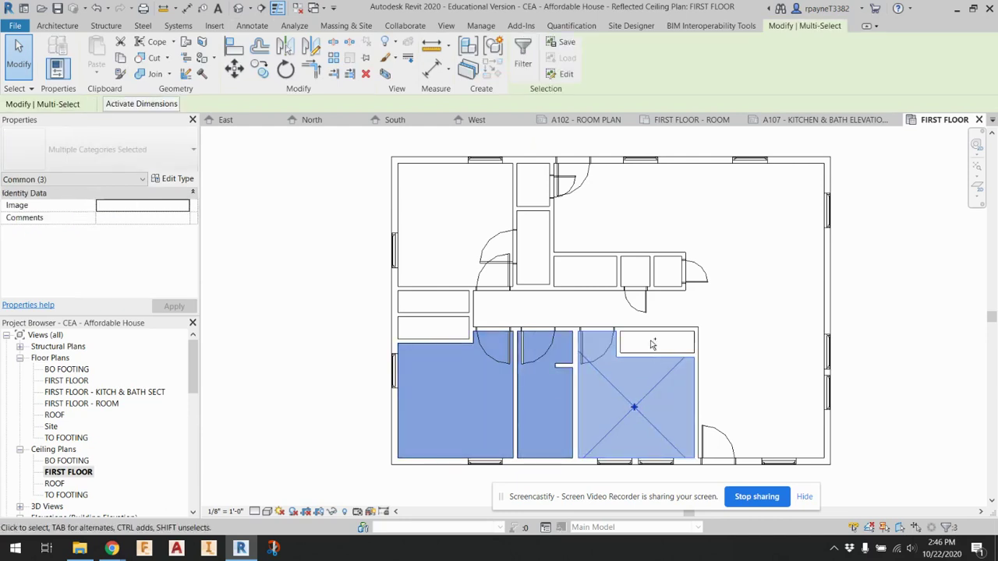
pyautogui.press('Escape')
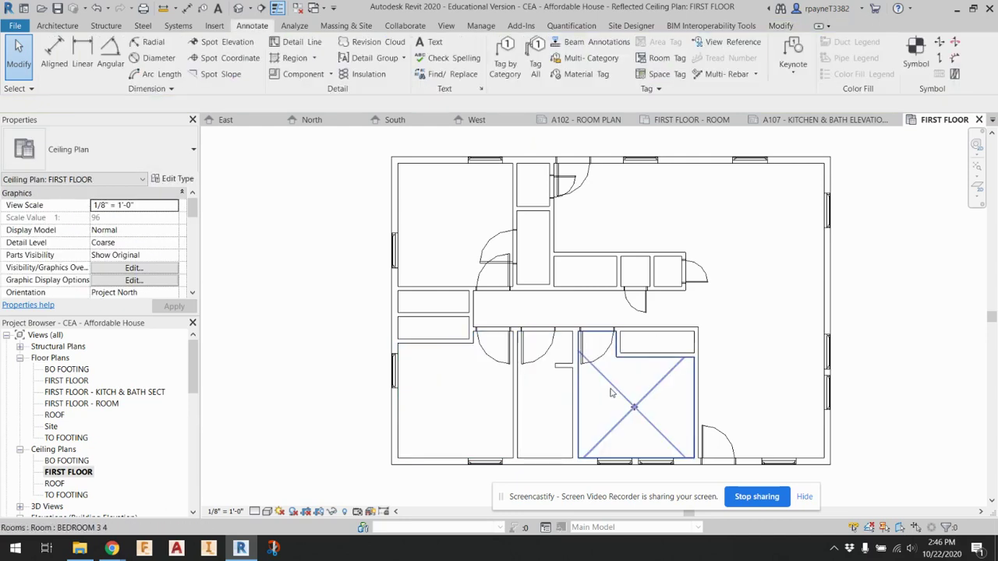
# Step: Hide the Rooms category in the FIRST FLOOR ceiling plan
pyautogui.click(625, 403)
pyautogui.rightClick(623, 404)
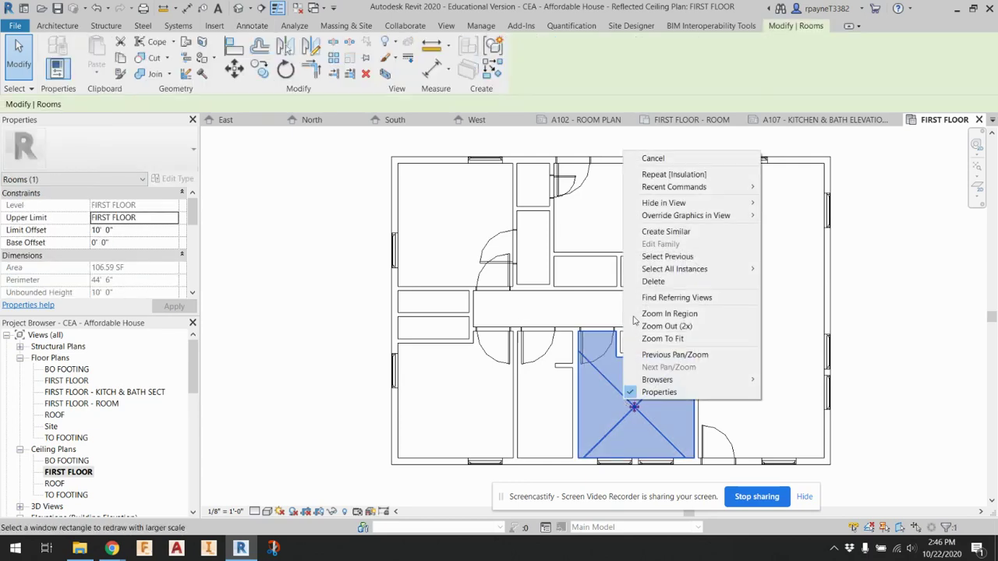
pyautogui.moveTo(706, 203)
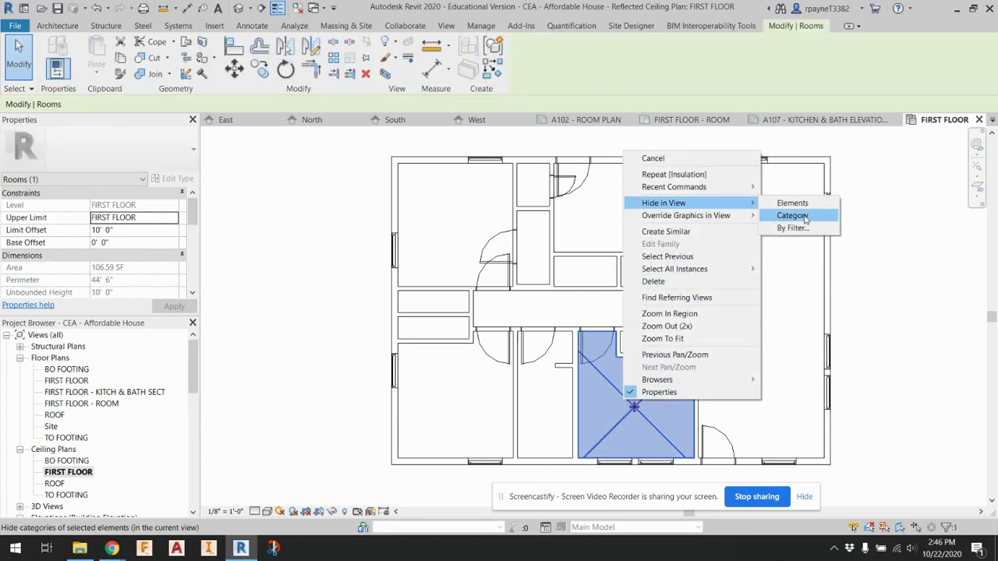
pyautogui.click(805, 216)
# Step: Check the height offsets of the large open-area ceiling and the two leftmost lower room ceilings in the plan
pyautogui.click(780, 350)
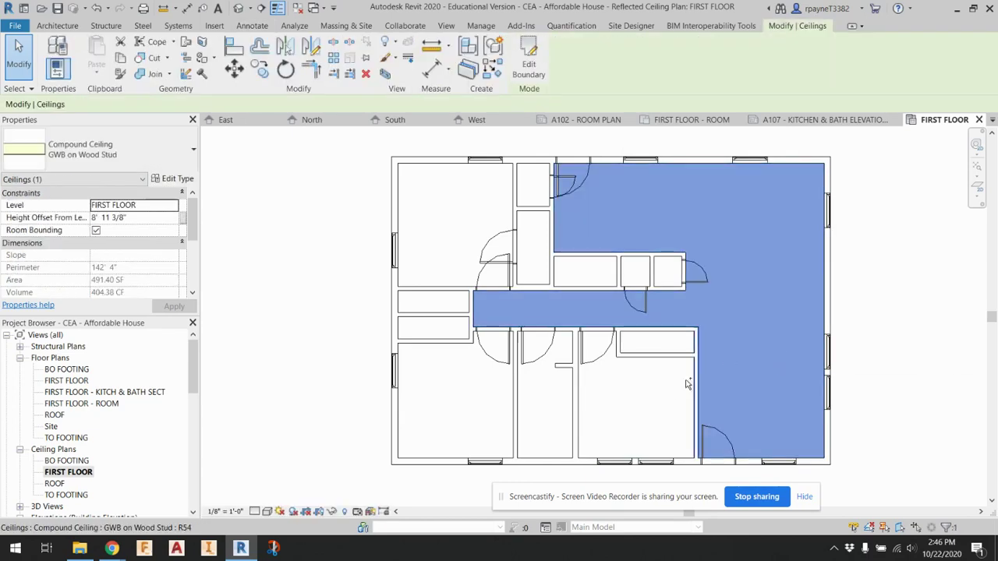
pyautogui.press('Escape')
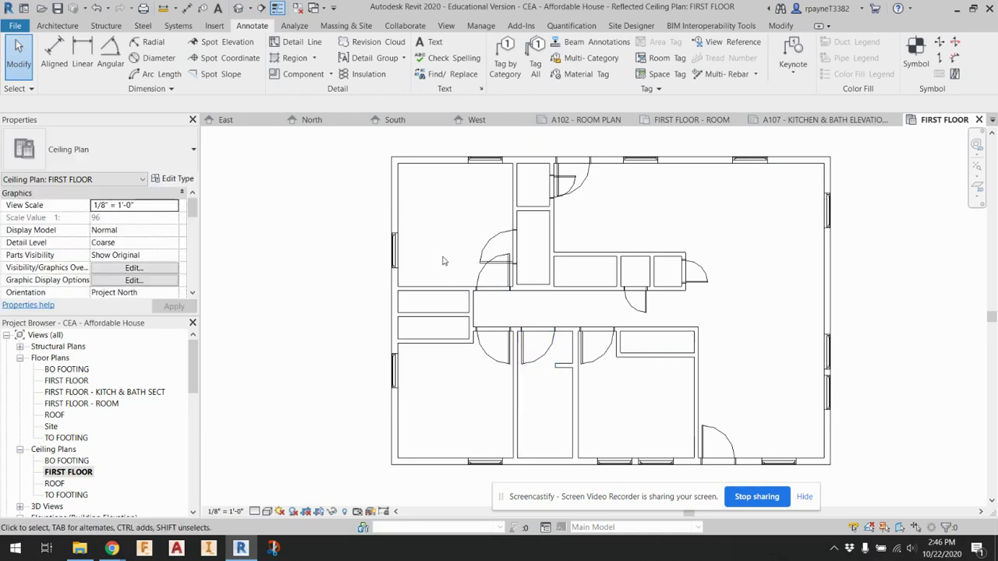
pyautogui.click(468, 383)
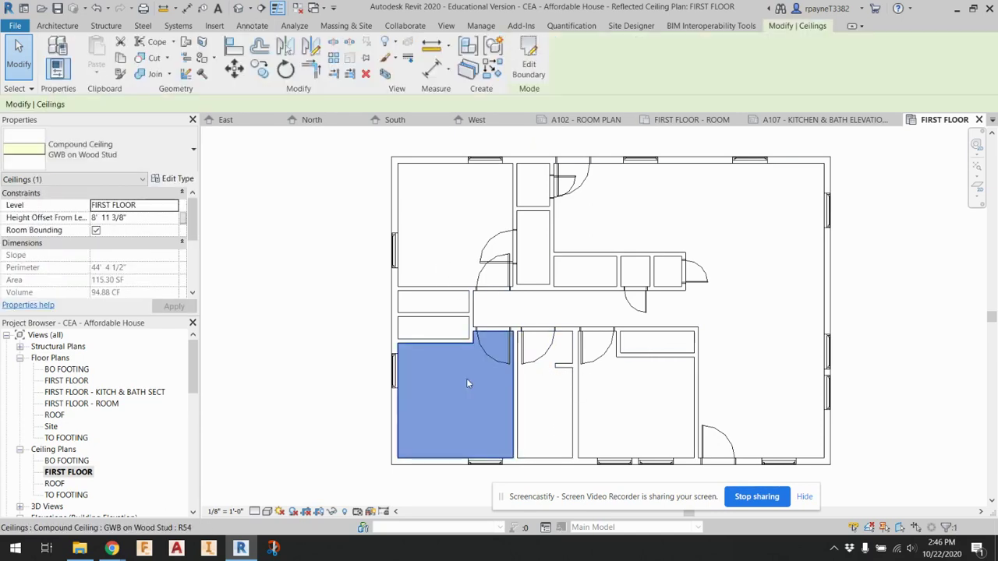
pyautogui.press('Escape')
pyautogui.click(550, 400)
pyautogui.press('Escape')
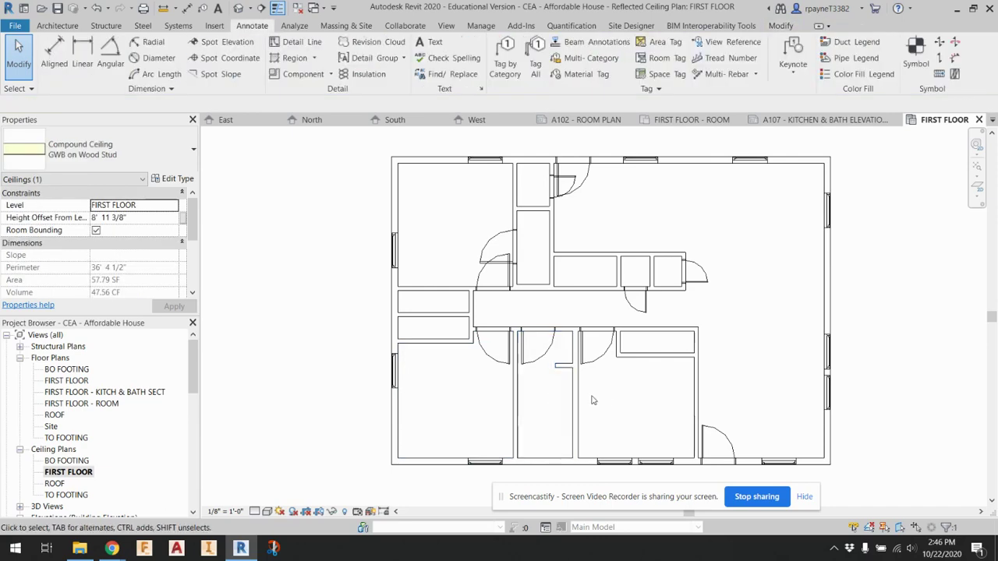
# Step: Open the default 3D view and hide the roof element so the ceilings are exposed from above
pyautogui.click(238, 8)
pyautogui.click(499, 258)
pyautogui.rightClick(521, 269)
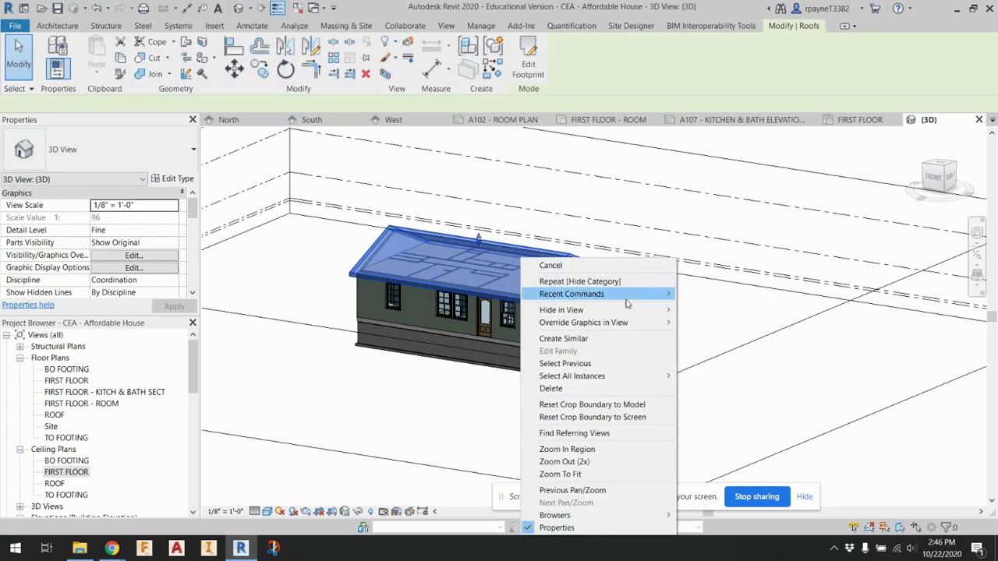
pyautogui.moveTo(635, 315)
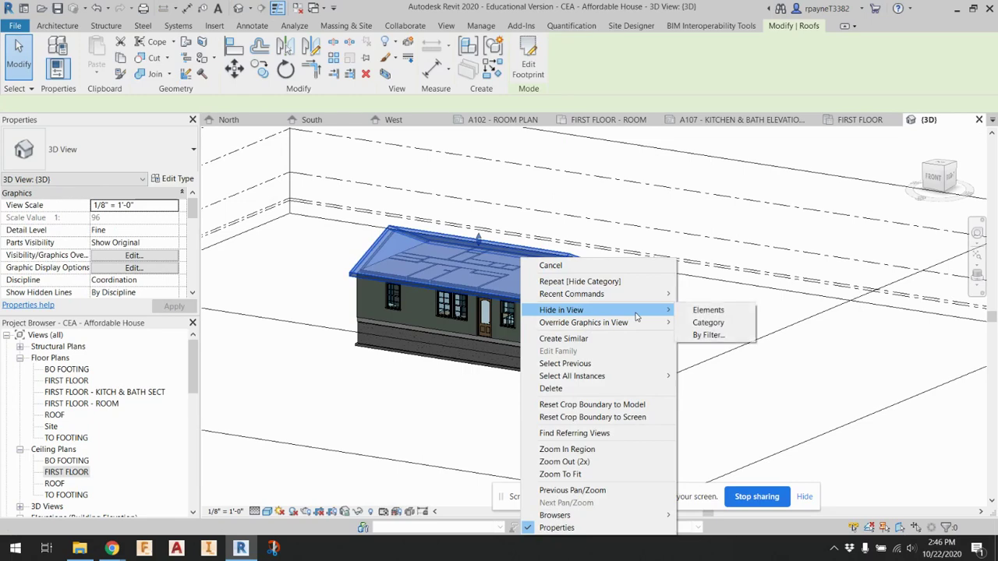
pyautogui.click(706, 309)
pyautogui.keyDown('shift'); pyautogui.moveTo(706, 309); pyautogui.dragTo(438, 263, button='middle'); pyautogui.keyUp('shift')
pyautogui.scroll(3, 439, 263)
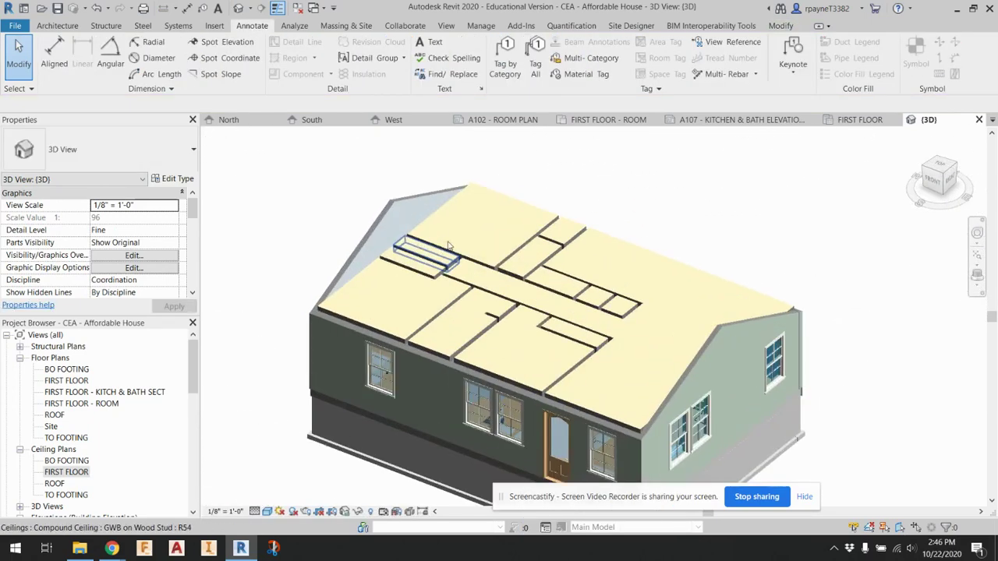
# Step: Select all the house's ceilings together in the 3D view and set their height offset from level to 8' 11 3/8"
pyautogui.click(448, 256)
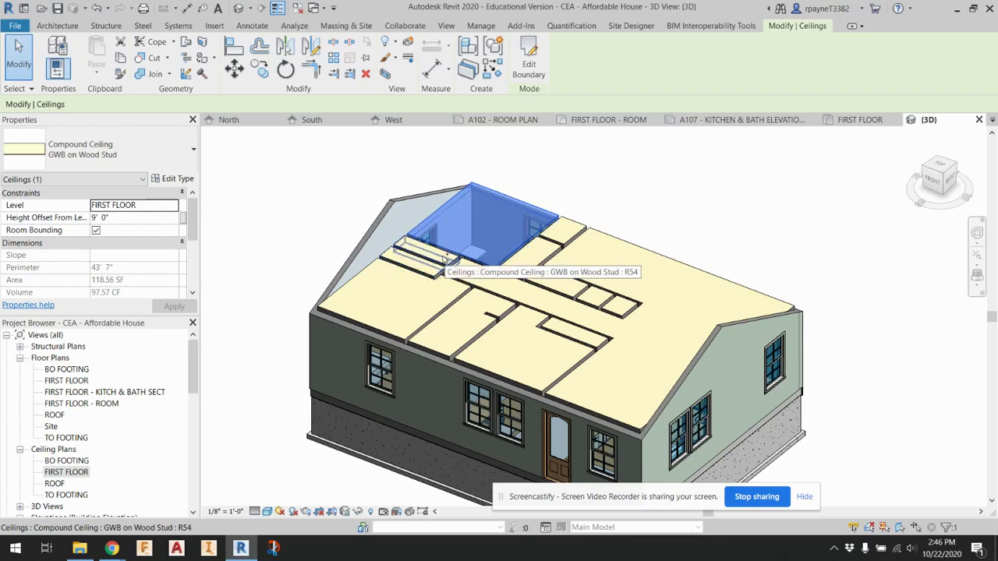
pyautogui.keyDown('ctrl'); pyautogui.click(437, 254); pyautogui.keyUp('ctrl')
pyautogui.keyDown('ctrl'); pyautogui.click(421, 258); pyautogui.keyUp('ctrl')
pyautogui.keyDown('ctrl'); pyautogui.click(413, 297); pyautogui.keyUp('ctrl')
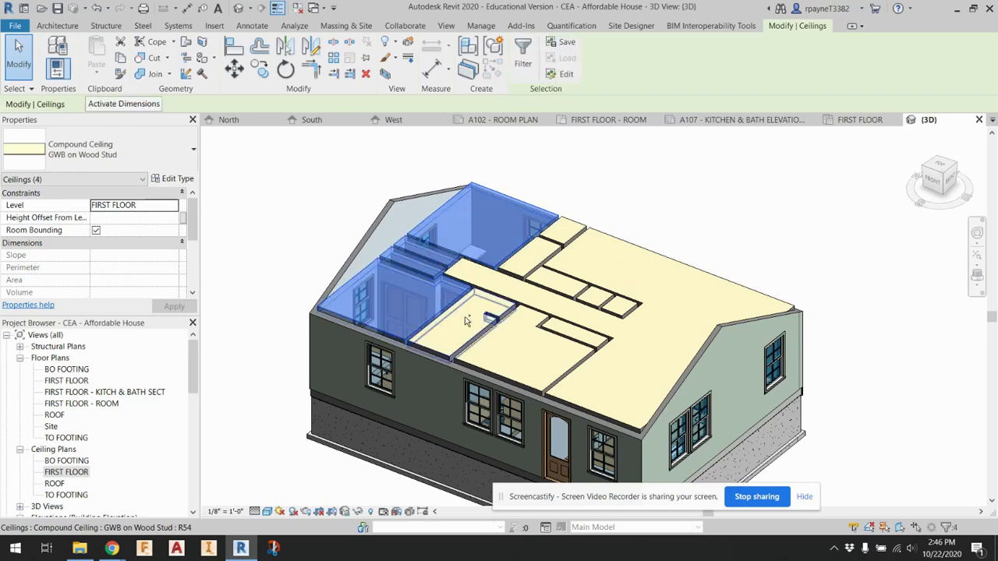
pyautogui.keyDown('ctrl'); pyautogui.click(480, 300); pyautogui.keyUp('ctrl')
pyautogui.keyDown('ctrl'); pyautogui.click(514, 266); pyautogui.keyUp('ctrl')
pyautogui.keyDown('ctrl'); pyautogui.click(553, 234); pyautogui.keyUp('ctrl')
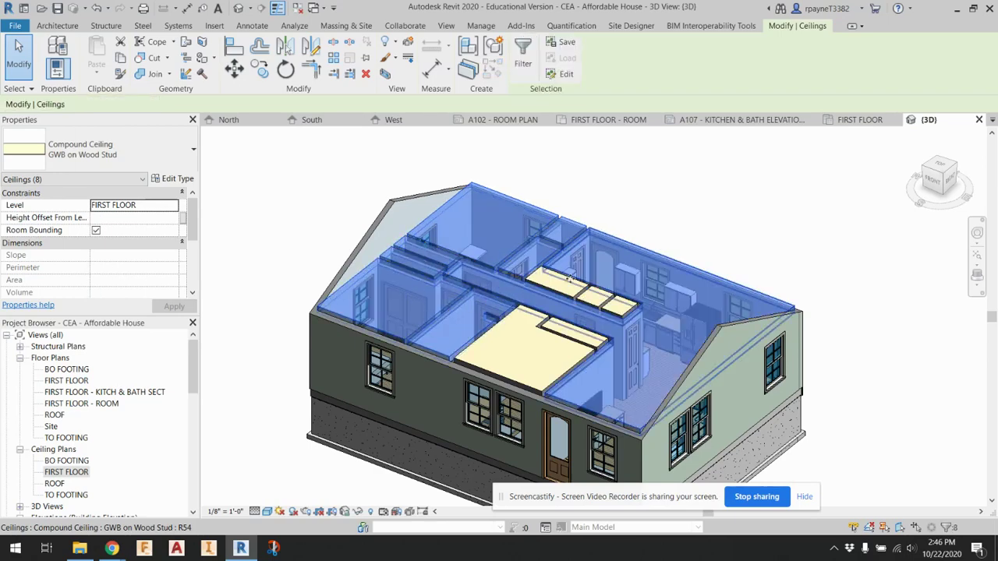
pyautogui.keyDown('ctrl'); pyautogui.click(554, 281); pyautogui.keyUp('ctrl')
pyautogui.keyDown('ctrl'); pyautogui.click(594, 294); pyautogui.keyUp('ctrl')
pyautogui.keyDown('ctrl'); pyautogui.click(620, 304); pyautogui.keyUp('ctrl')
pyautogui.keyDown('ctrl'); pyautogui.click(624, 304); pyautogui.keyUp('ctrl')
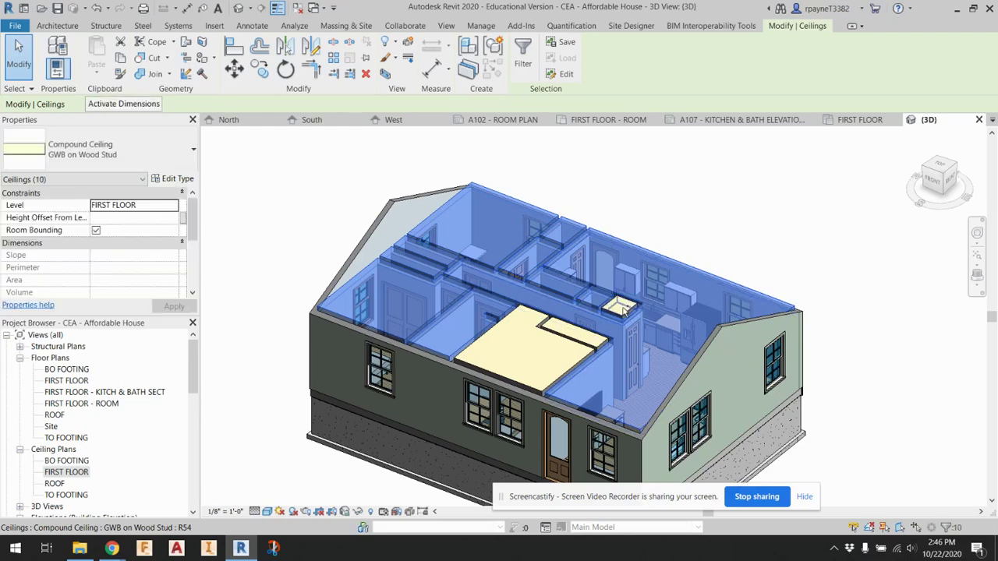
pyautogui.keyDown('ctrl'); pyautogui.click(547, 353); pyautogui.keyUp('ctrl')
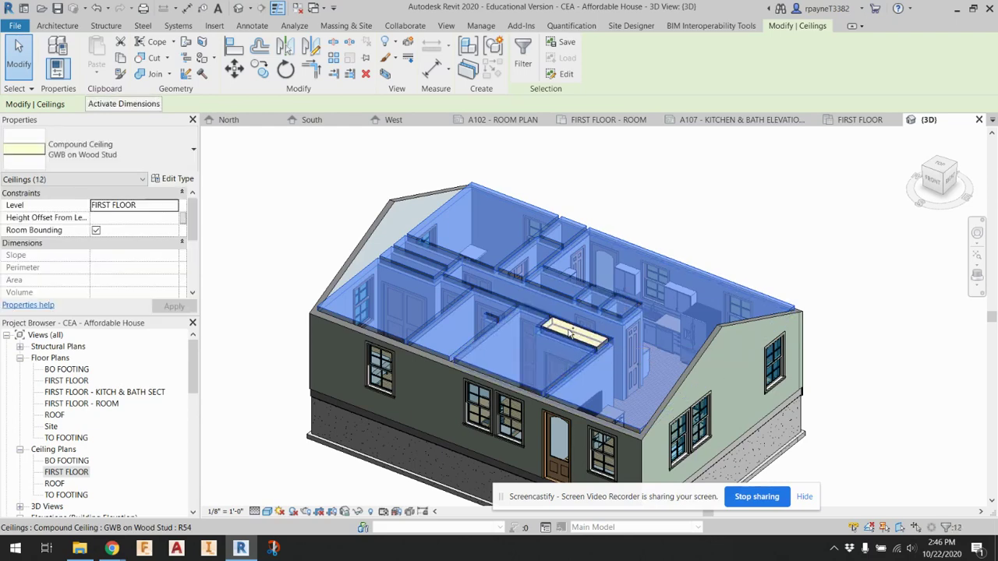
pyautogui.keyDown('ctrl'); pyautogui.click(572, 335); pyautogui.keyUp('ctrl')
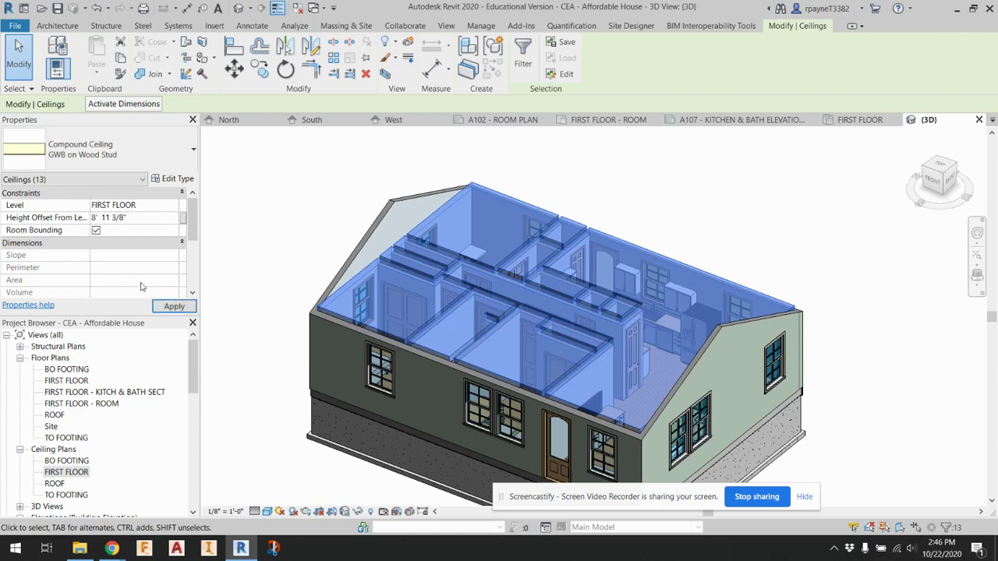
pyautogui.click(172, 307)
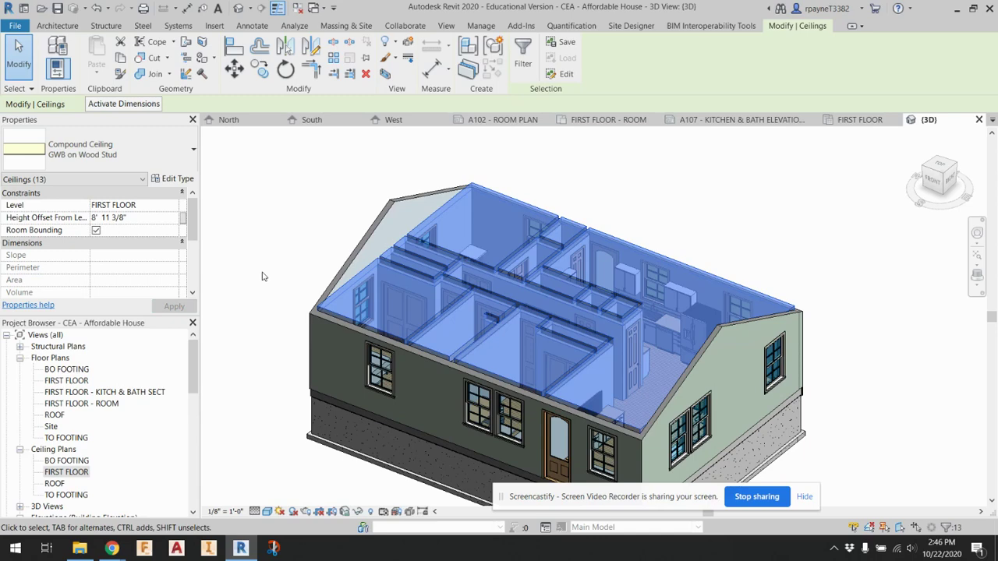
pyautogui.press('Escape')
# Step: Reveal the hidden elements, unhide the roof in the 3D view and leave the reveal mode
pyautogui.click(370, 511)
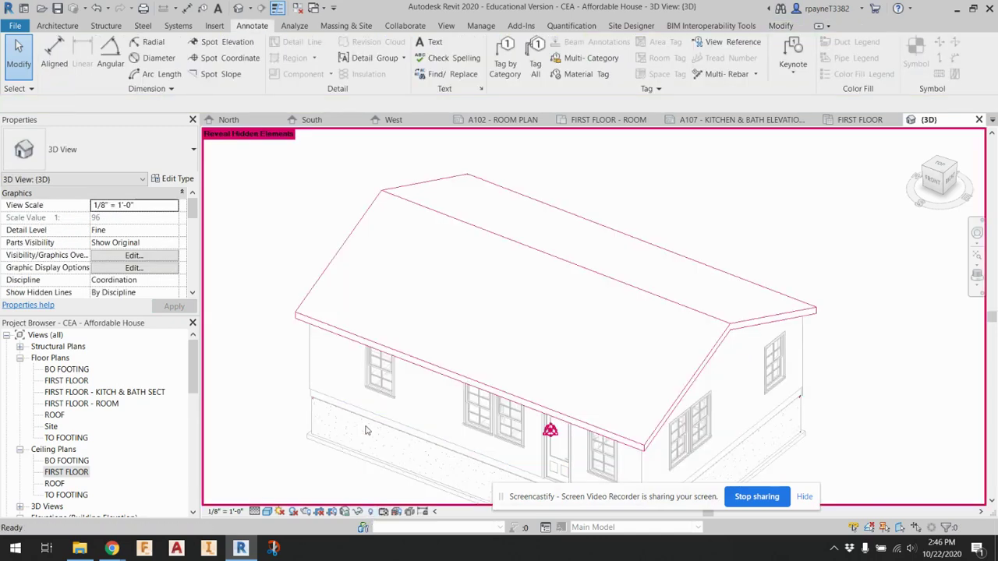
pyautogui.rightClick(365, 301)
pyautogui.click(363, 301)
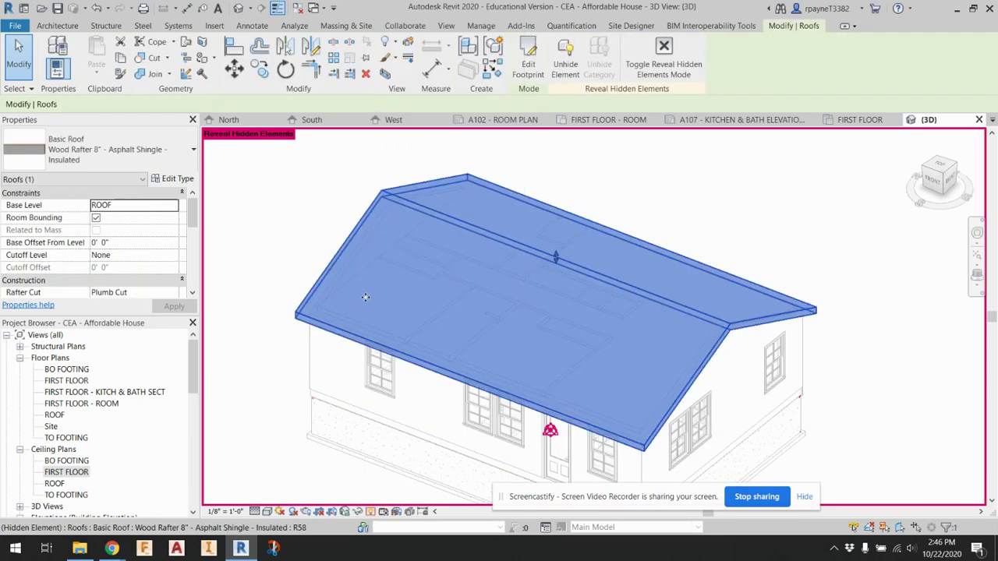
pyautogui.rightClick(363, 300)
pyautogui.moveTo(409, 71)
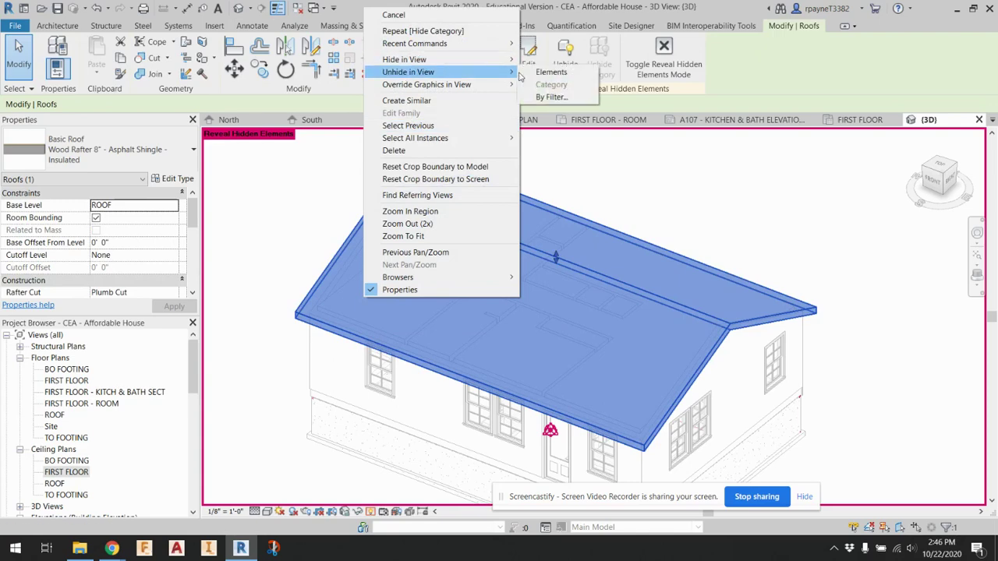
pyautogui.click(546, 84)
pyautogui.press('Escape')
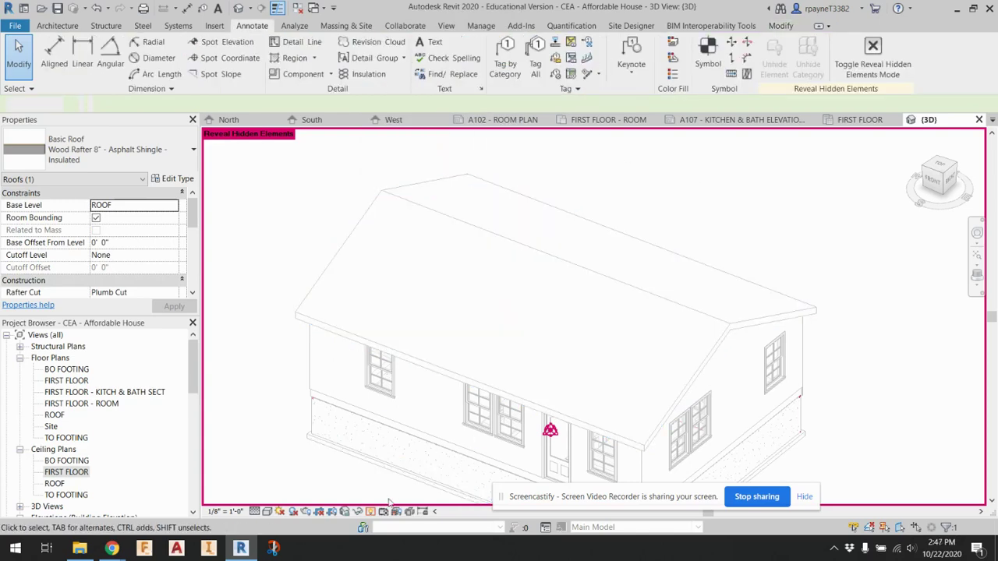
pyautogui.click(371, 512)
# Step: Return to the FIRST FLOOR ceiling plan and check the height offset of the lower rooms', closet and open-area ceilings
pyautogui.doubleClick(67, 472)
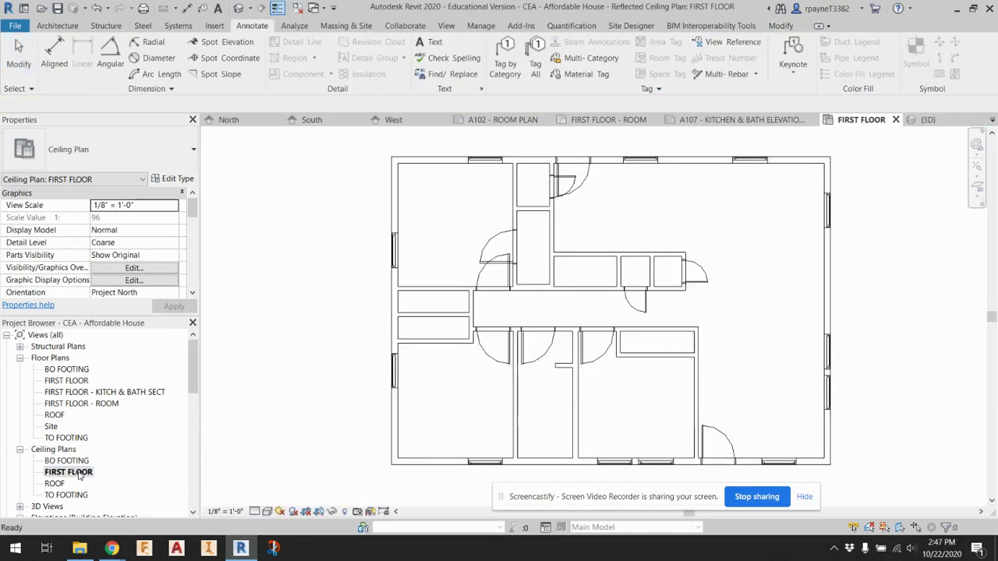
pyautogui.click(493, 389)
pyautogui.click(554, 402)
pyautogui.click(596, 403)
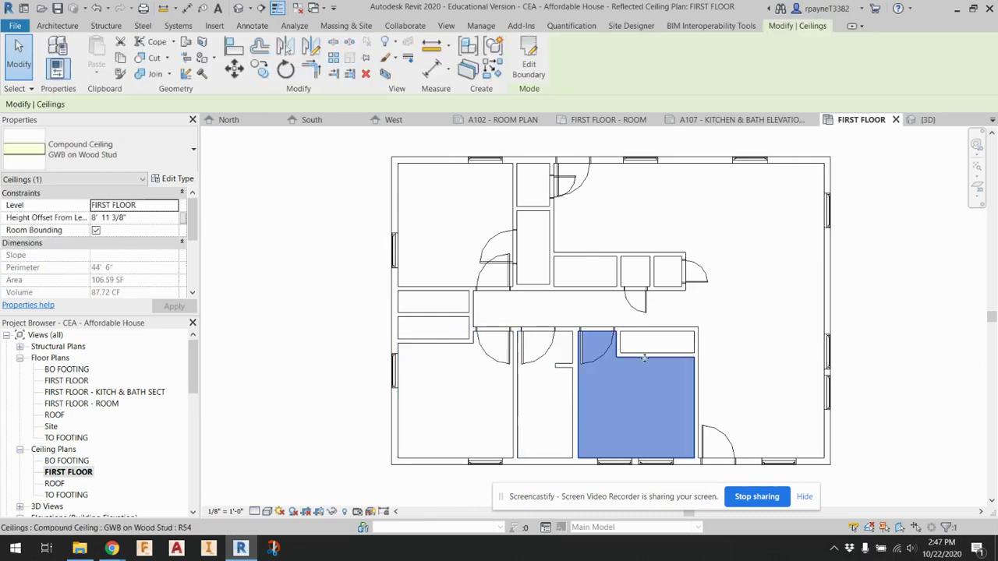
pyautogui.click(692, 352)
pyautogui.click(679, 343)
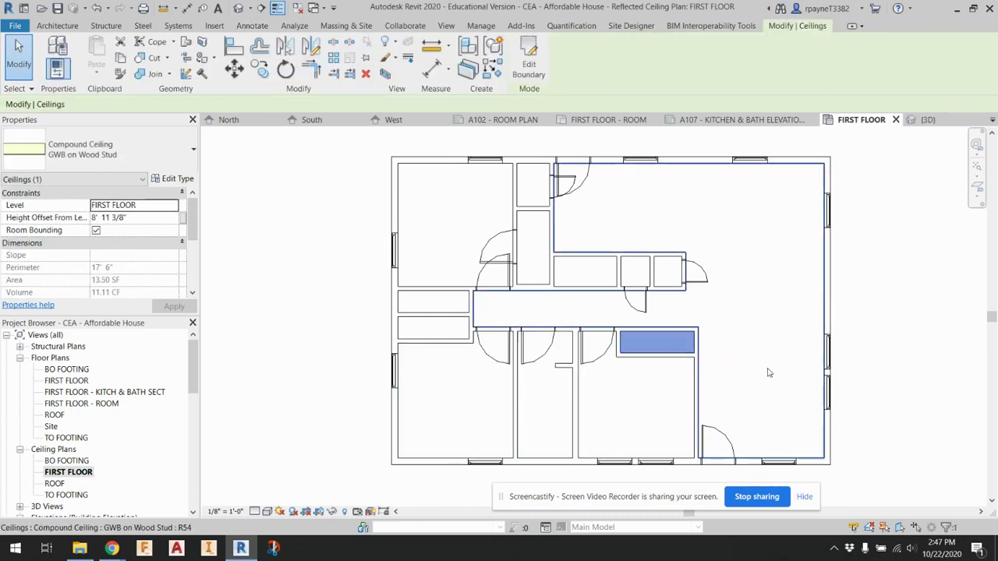
pyautogui.click(747, 378)
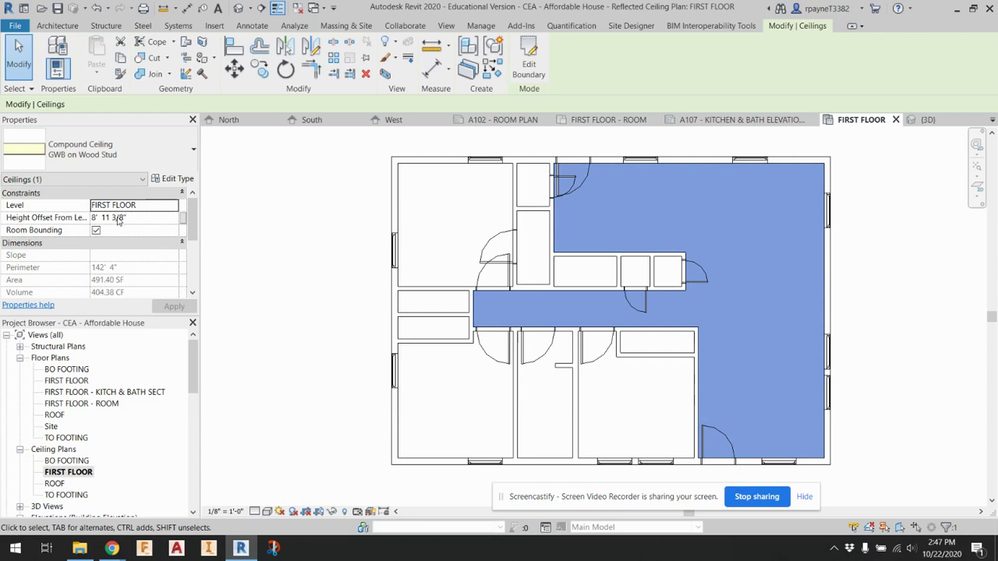
pyautogui.click(325, 232)
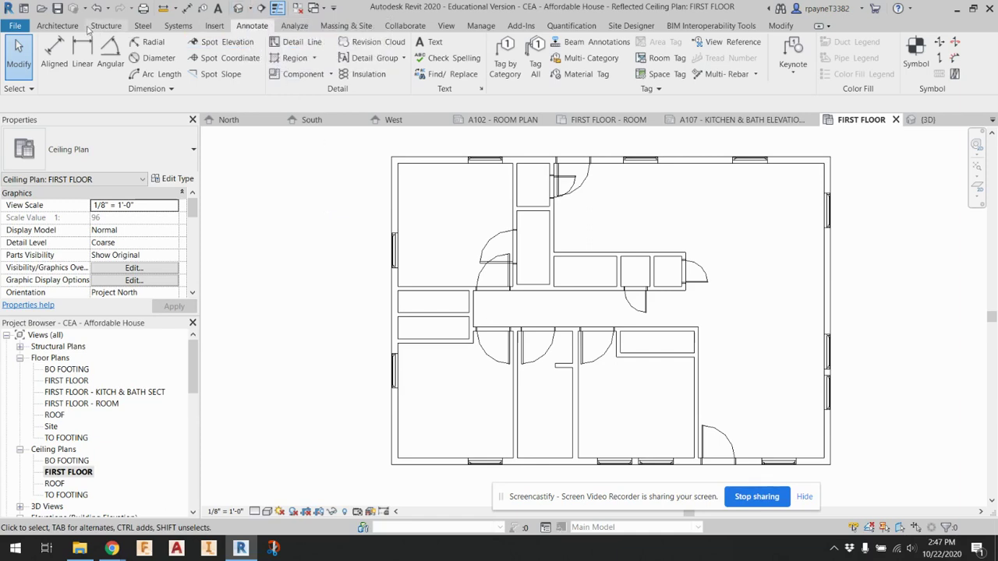
# Step: Start placing a component in the ceiling plan and open the family library for loading
pyautogui.click(58, 25)
pyautogui.click(156, 48)
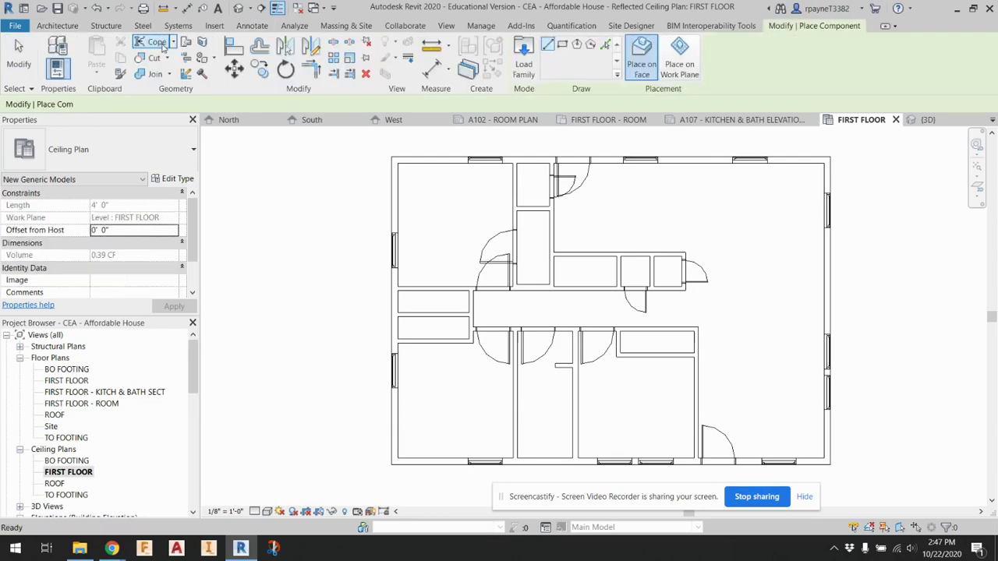
pyautogui.click(523, 55)
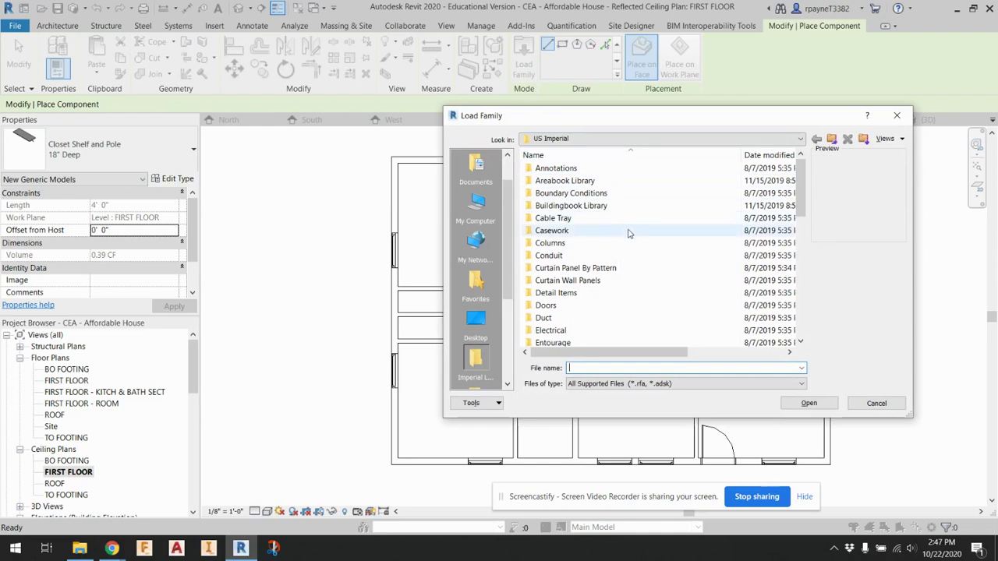
# Step: Search the Electrical library's MEP and Architectural subfolders for fixture families, including Appliances, Connectors and Electrical Power
pyautogui.doubleClick(555, 330)
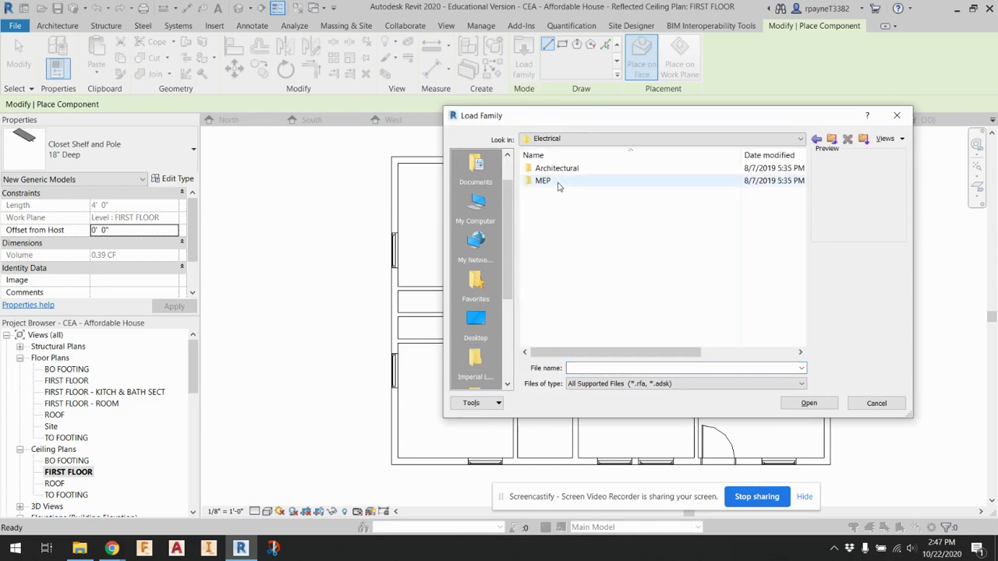
pyautogui.doubleClick(558, 184)
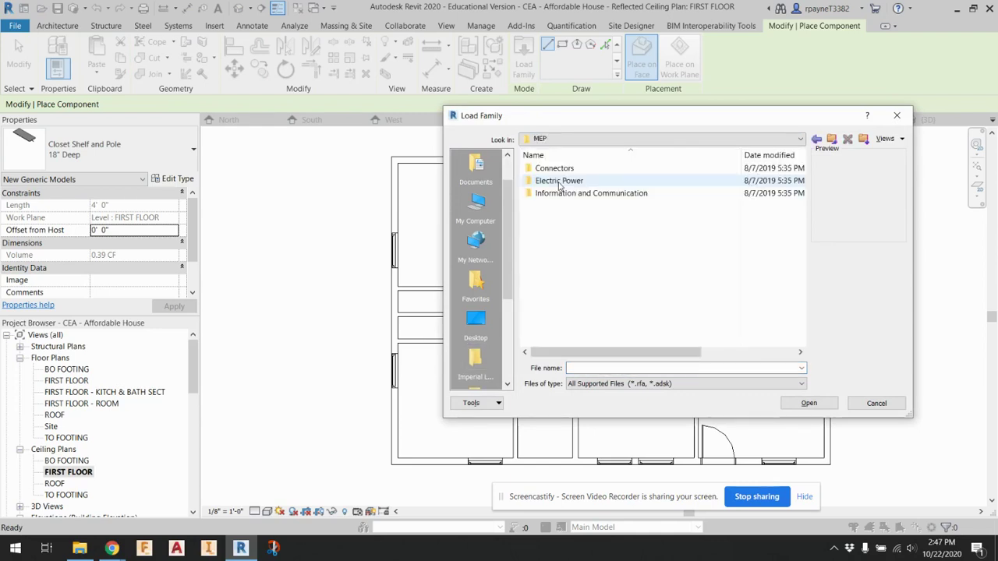
pyautogui.doubleClick(601, 182)
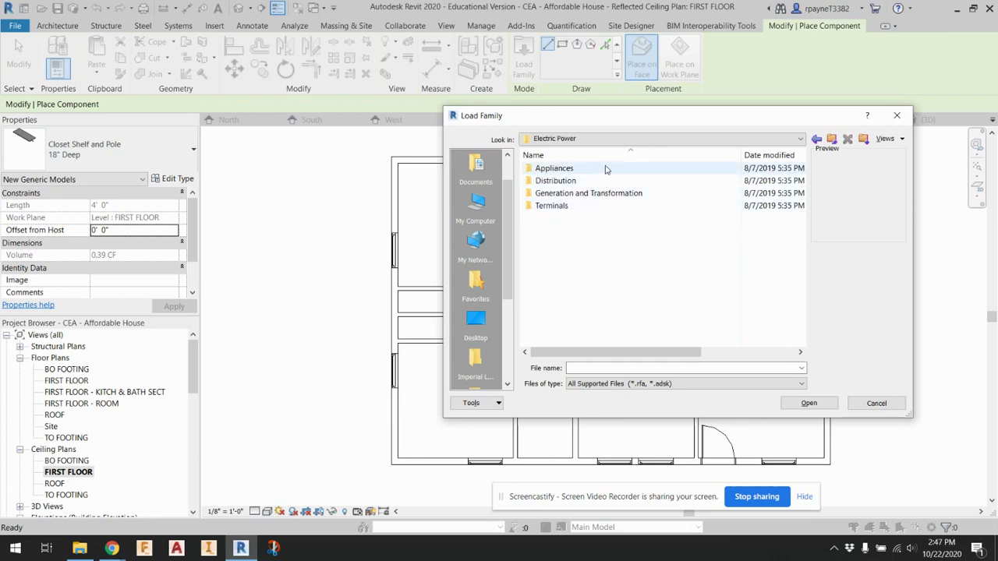
pyautogui.doubleClick(603, 168)
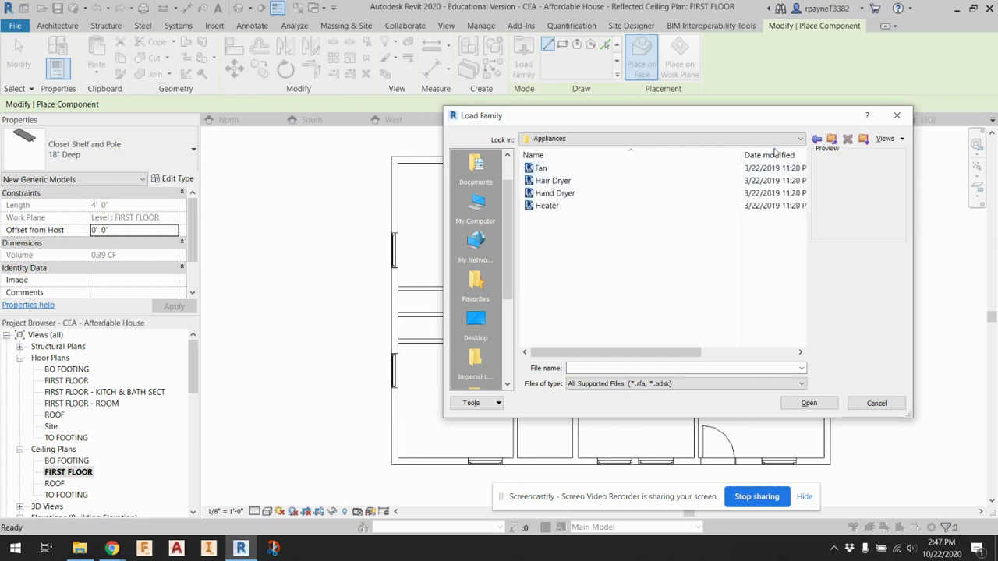
pyautogui.click(815, 139)
pyautogui.click(815, 140)
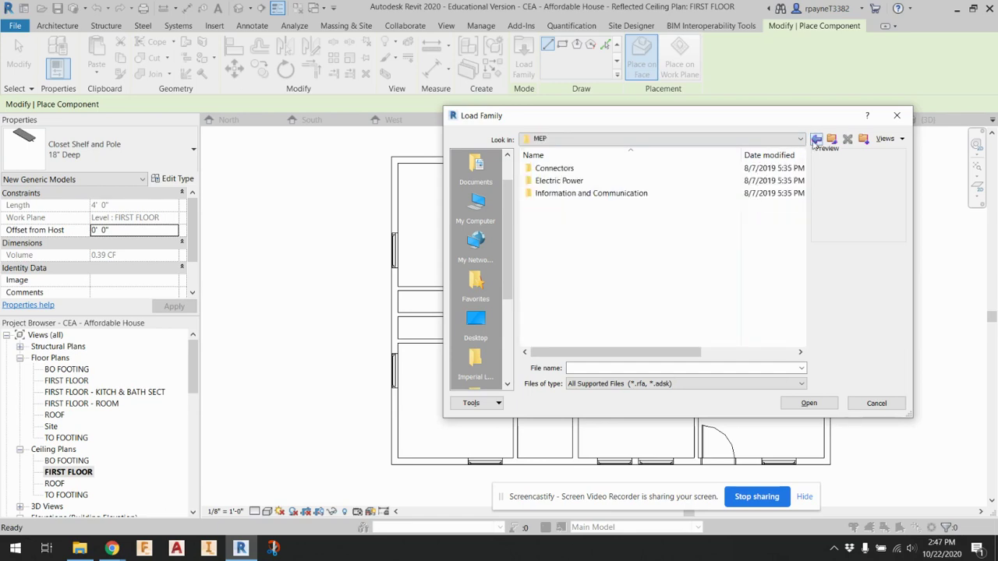
pyautogui.doubleClick(645, 171)
pyautogui.click(815, 140)
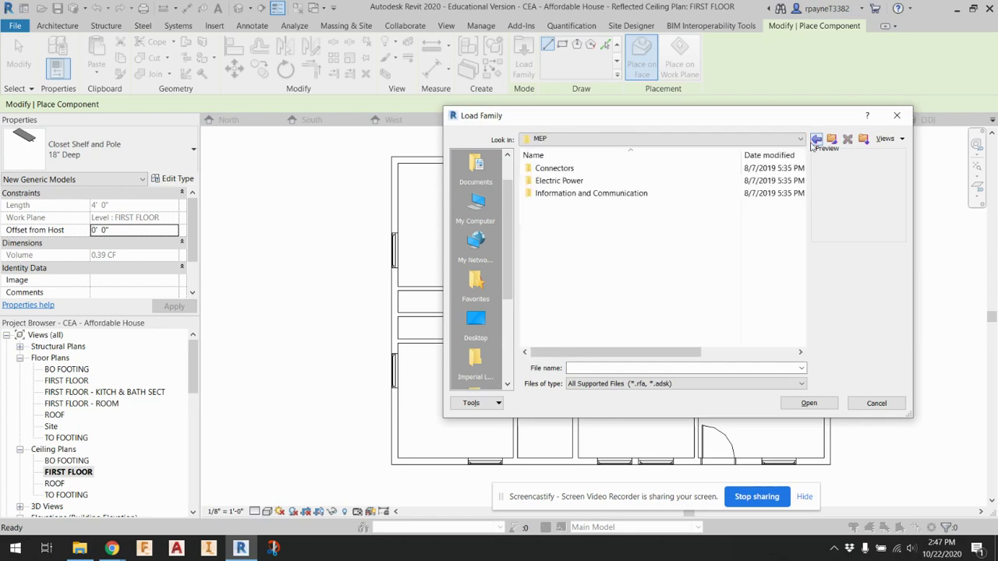
pyautogui.click(815, 139)
pyautogui.doubleClick(644, 171)
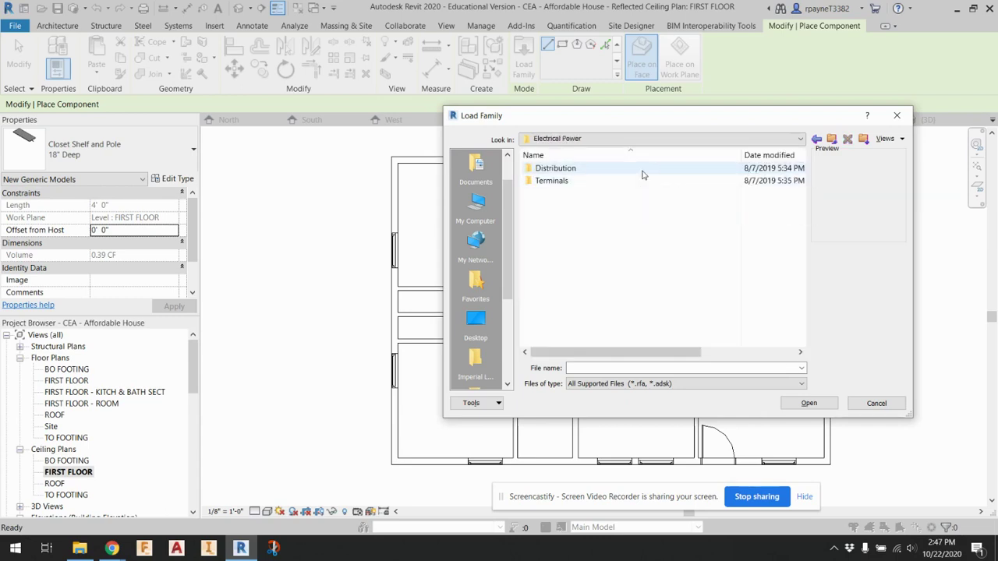
pyautogui.click(813, 138)
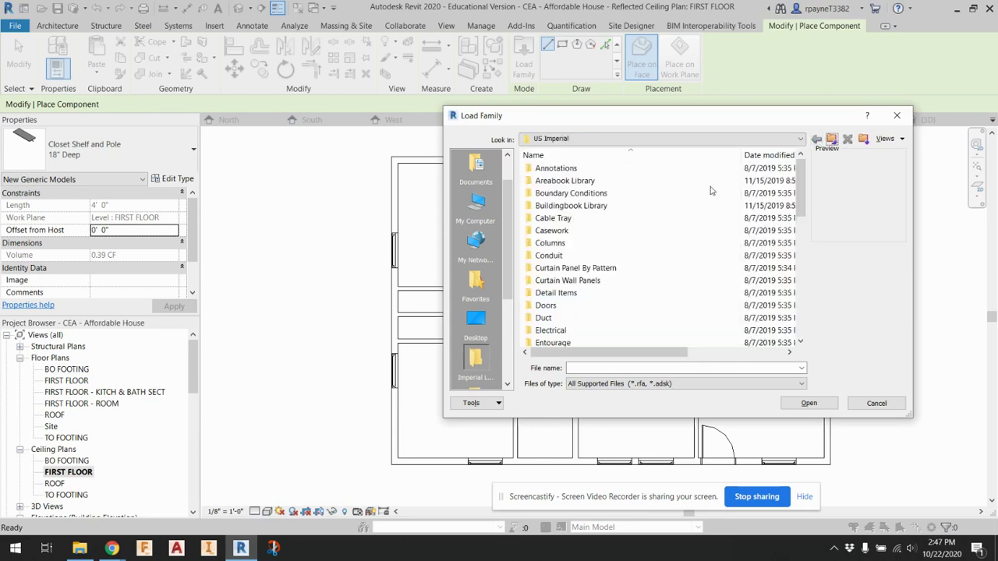
# Step: Browse the US Imperial library to the Internal folder of the Architectural lighting families
pyautogui.scroll(-2, 637, 242)
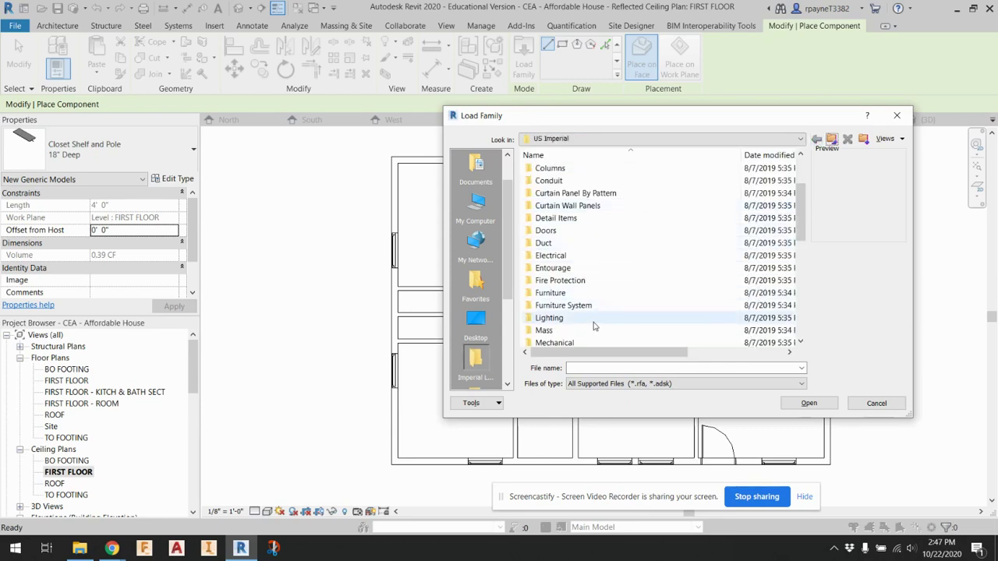
pyautogui.doubleClick(550, 318)
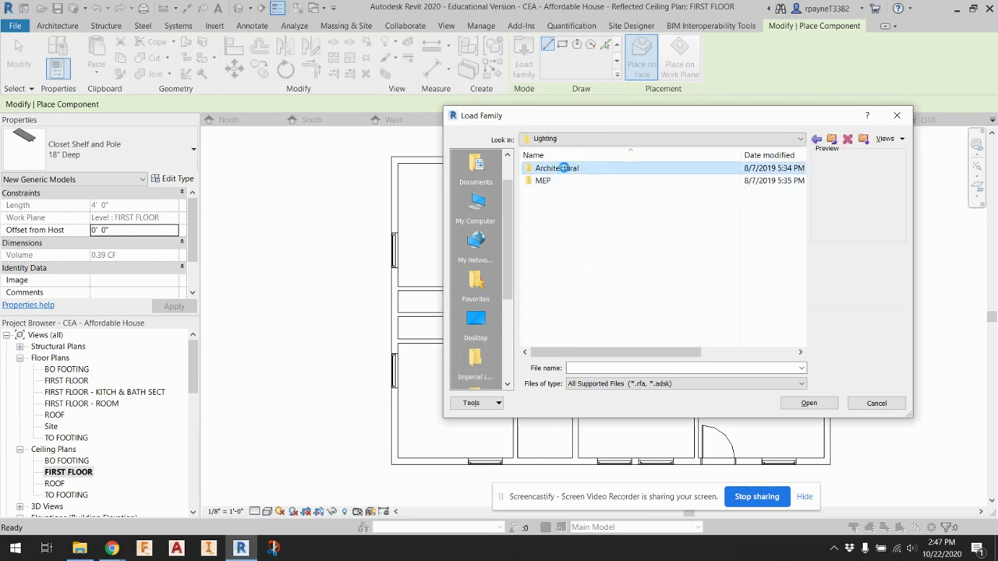
pyautogui.doubleClick(565, 169)
pyautogui.doubleClick(548, 181)
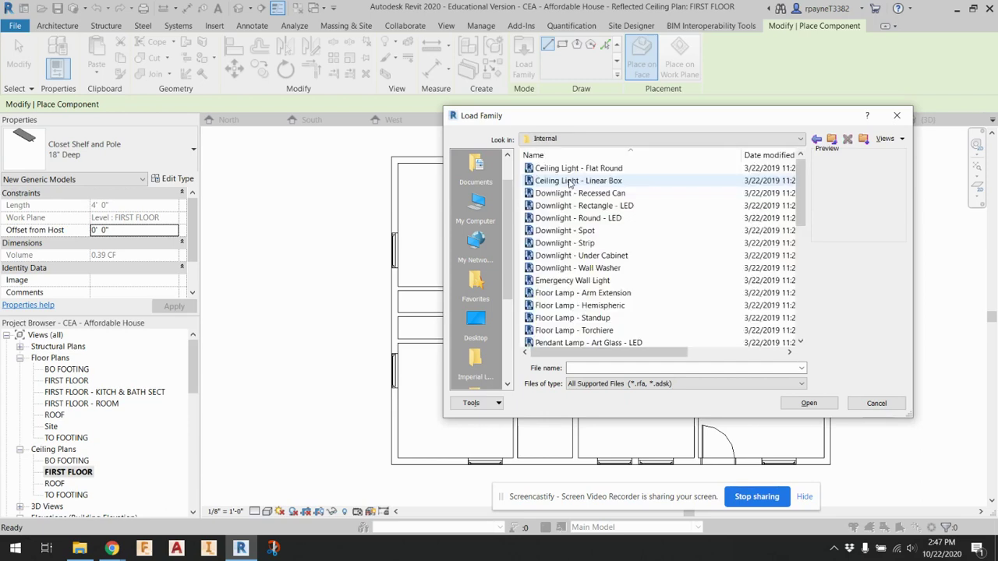
# Step: Preview several ceiling light and downlight families, then load Downlight - Recessed Can into the project
pyautogui.click(624, 169)
pyautogui.click(626, 182)
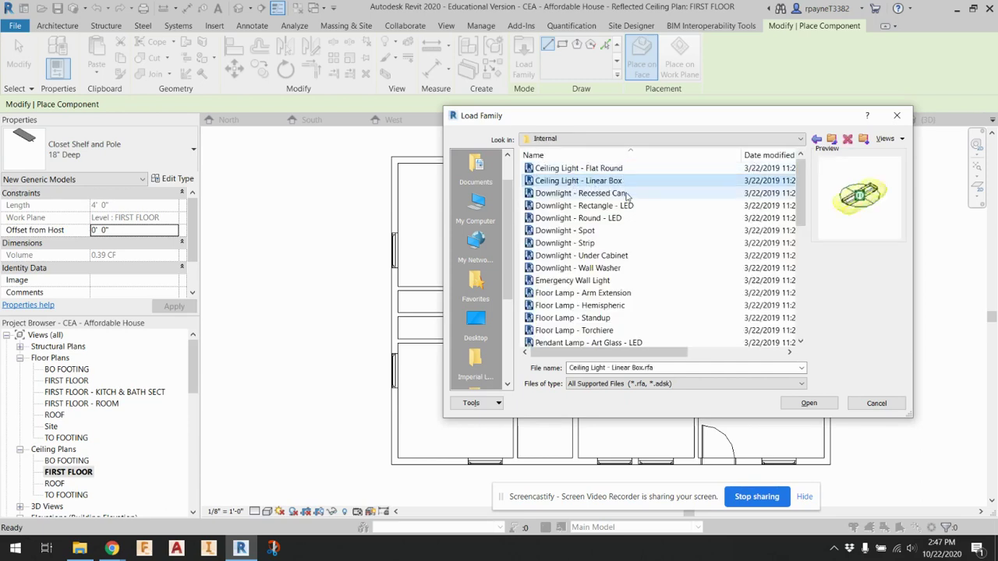
pyautogui.click(625, 195)
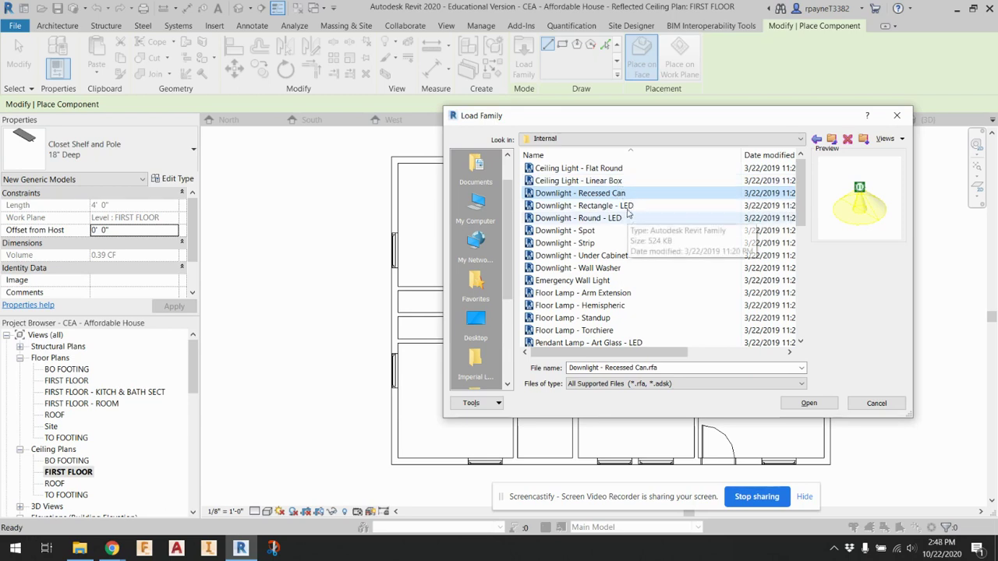
pyautogui.click(625, 219)
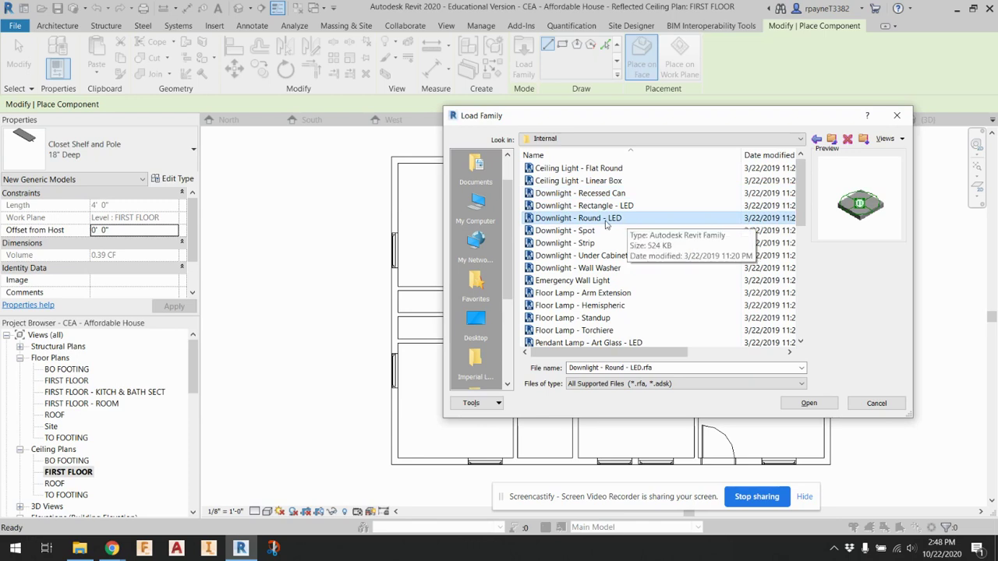
pyautogui.click(606, 193)
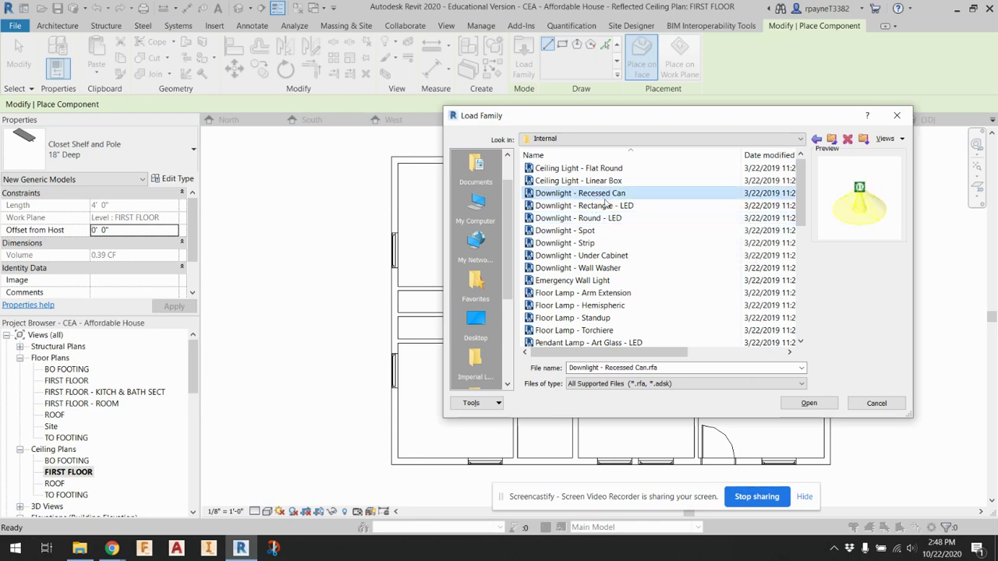
pyautogui.click(809, 403)
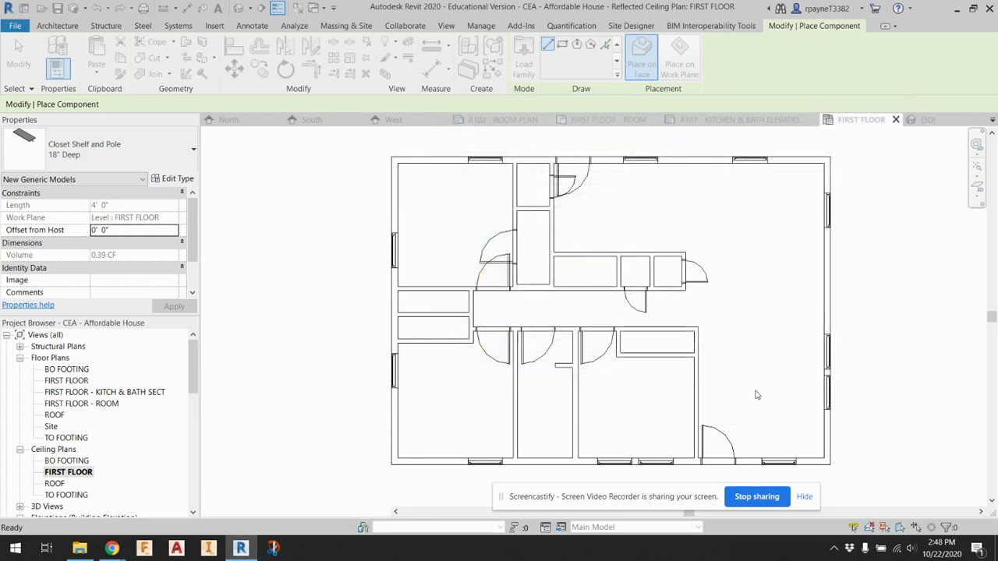
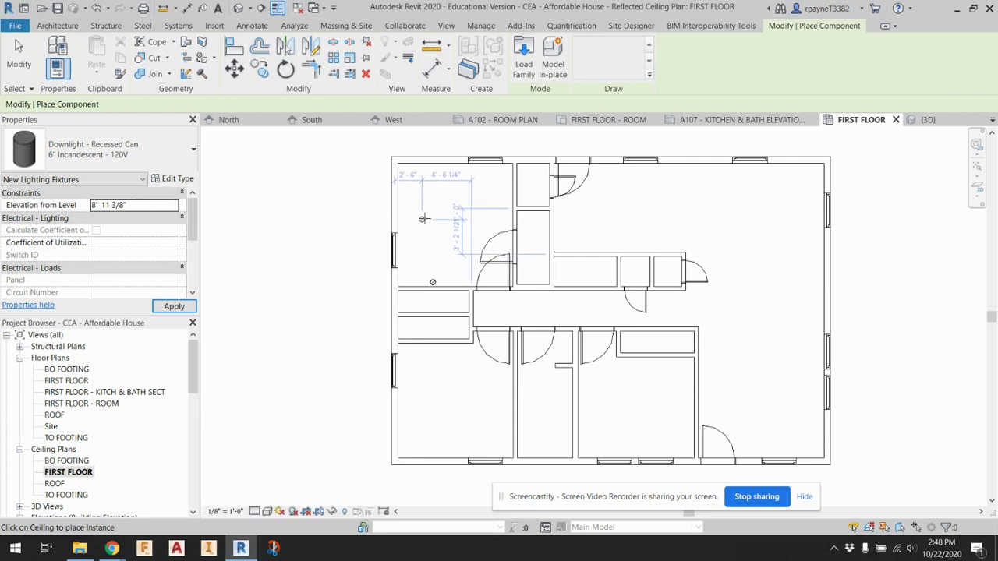
# Step: Place four 6" Incandescent - 120V recessed can downlights in a rectangle on the ceiling near the lower-right entry door
pyautogui.scroll(3, 456, 282)
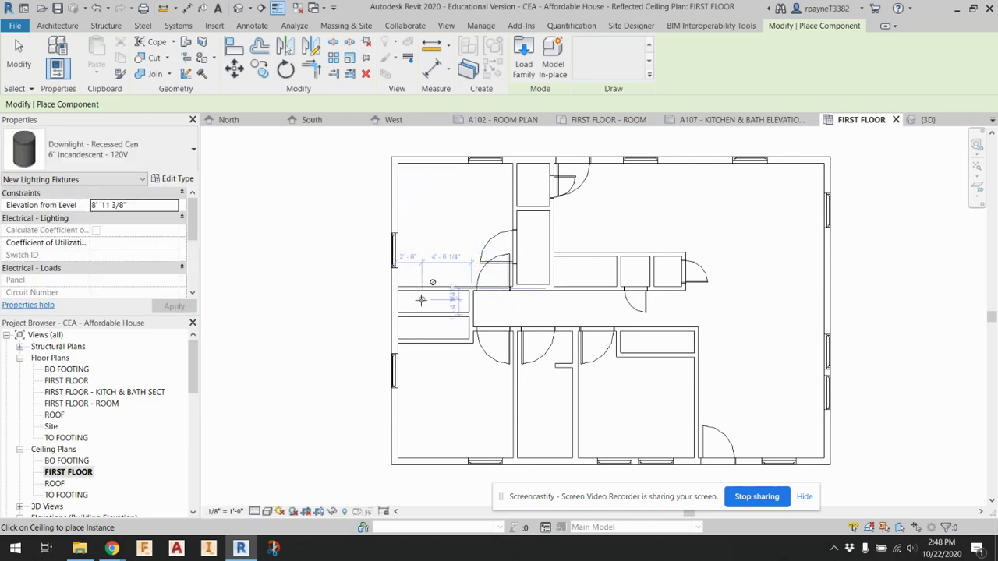
pyautogui.scroll(-4, 680, 309)
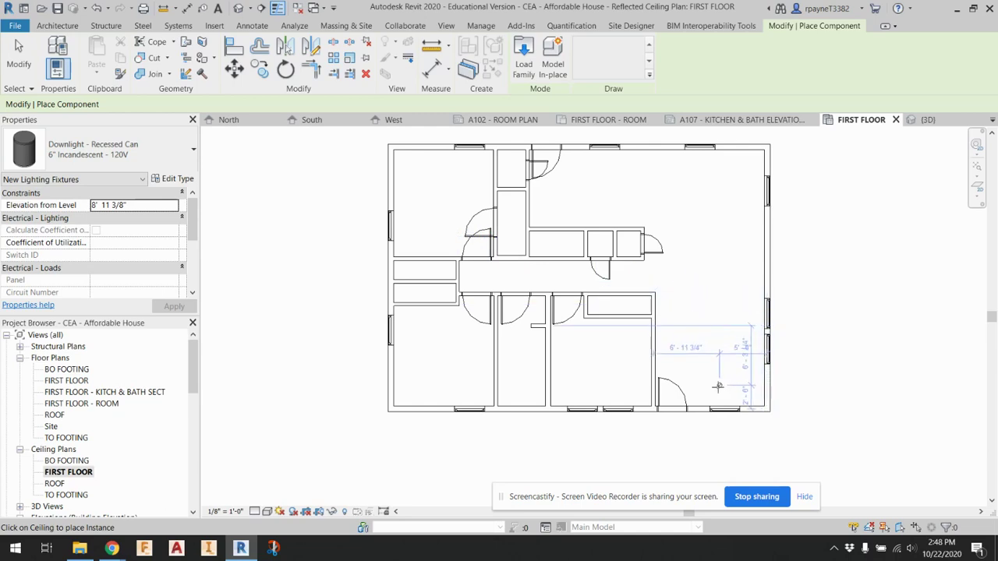
pyautogui.scroll(1, 682, 363)
pyautogui.scroll(1, 682, 364)
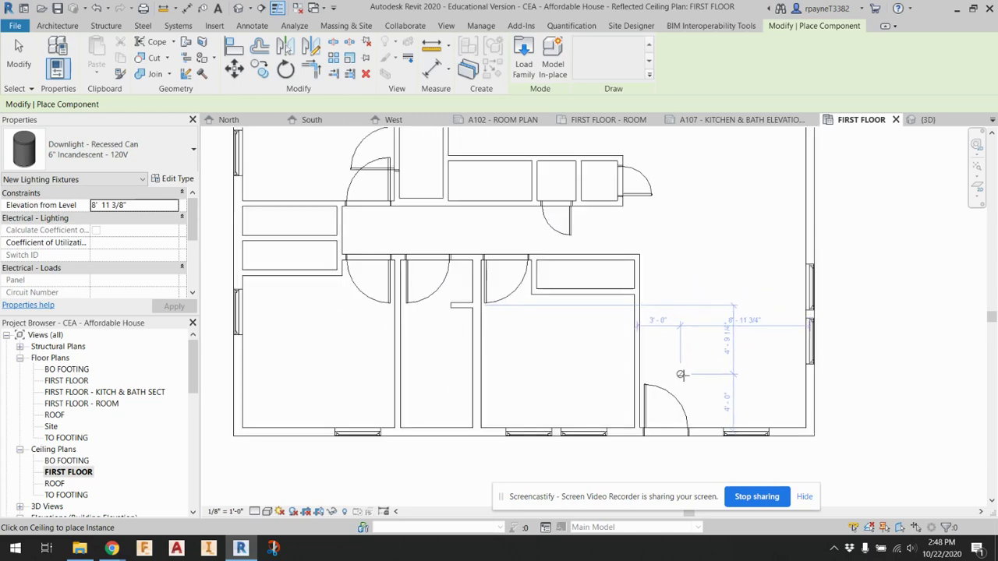
pyautogui.click(681, 375)
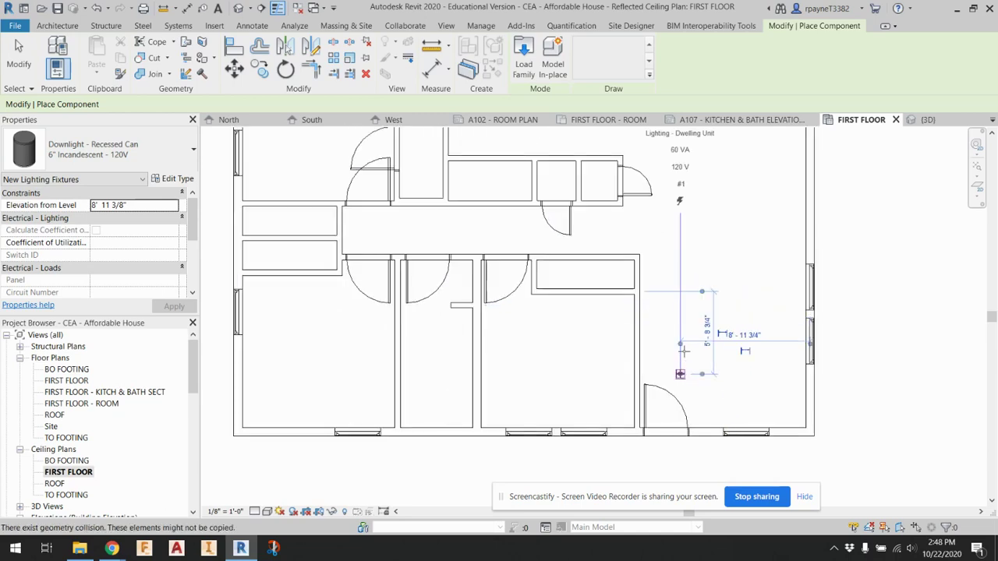
pyautogui.click(679, 298)
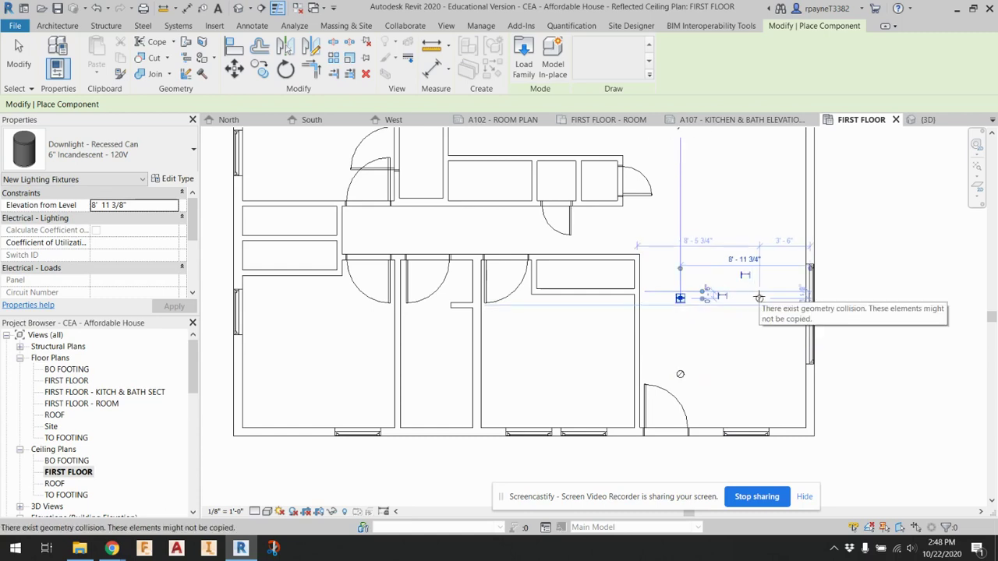
pyautogui.click(759, 298)
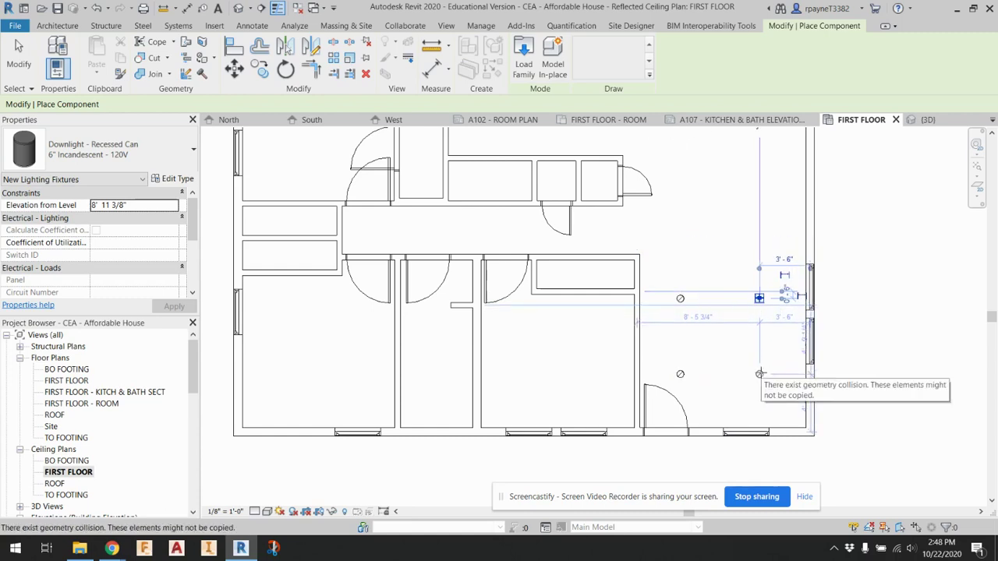
pyautogui.click(760, 374)
# Step: Place four recessed can downlights in a horizontal line from the open area along the central hallway
pyautogui.scroll(-2, 760, 374)
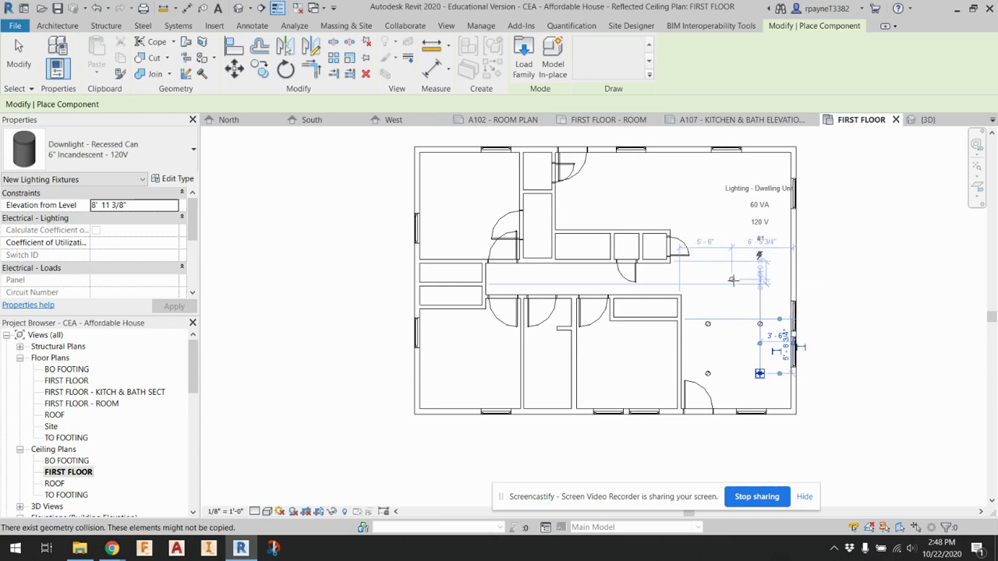
pyautogui.click(731, 279)
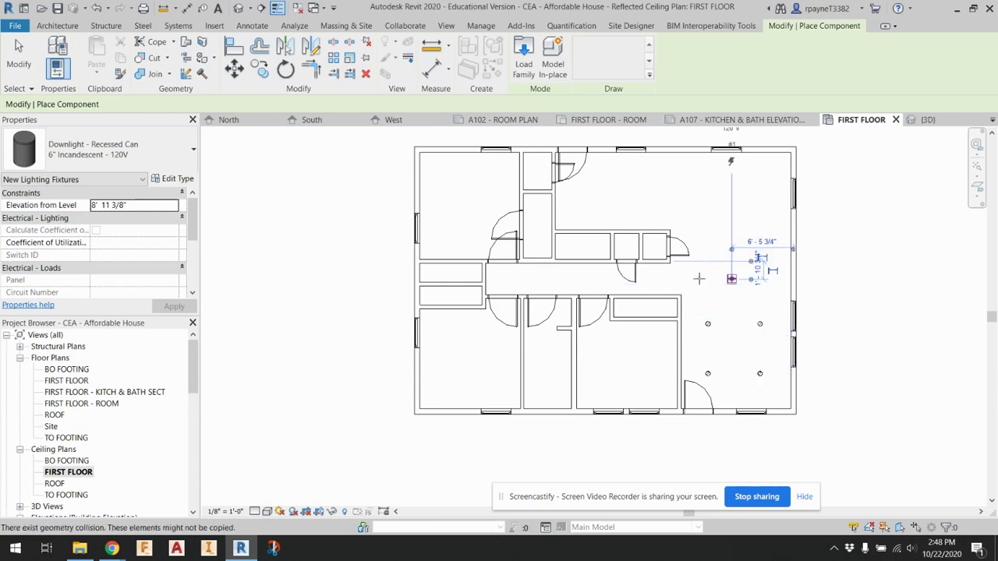
pyautogui.click(659, 278)
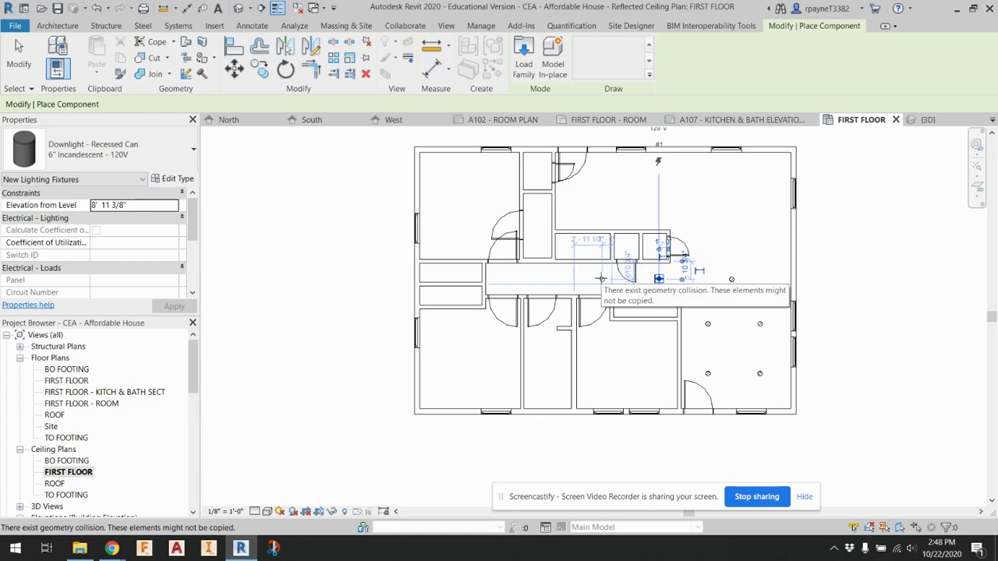
pyautogui.click(592, 278)
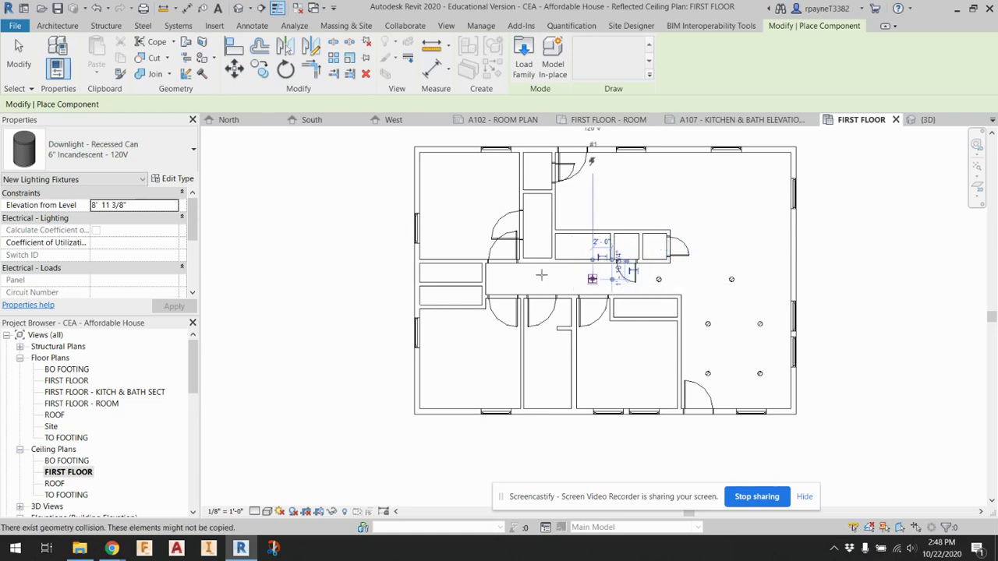
pyautogui.click(511, 278)
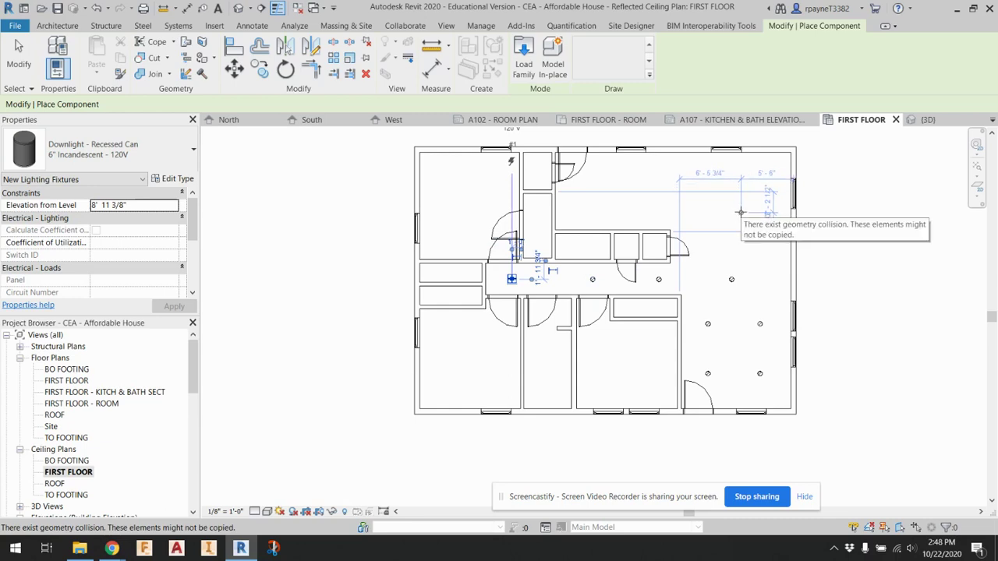
# Step: Place a row of three recessed can downlights in the upper open area, above the small rooms beside the hallway
pyautogui.click(654, 196)
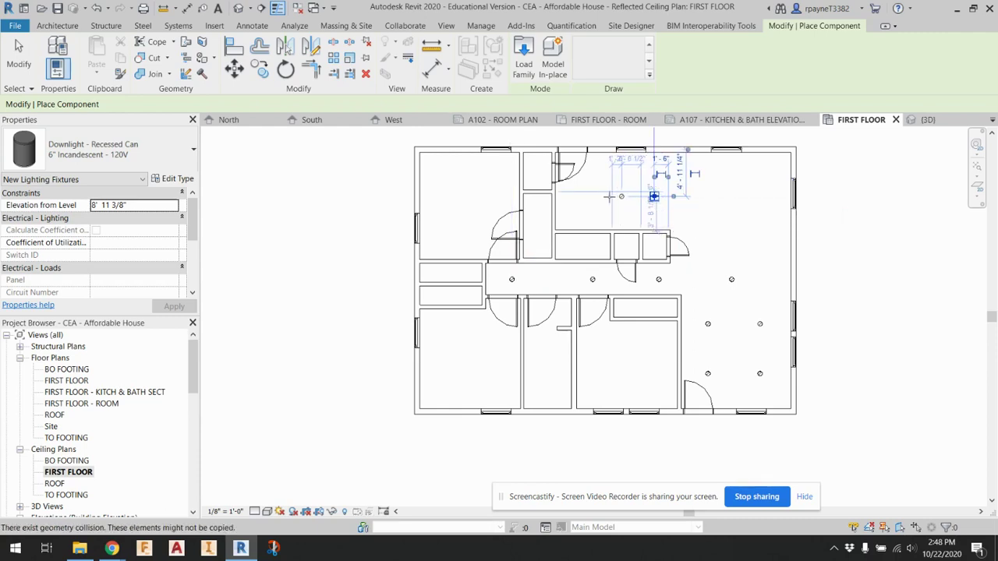
pyautogui.click(621, 196)
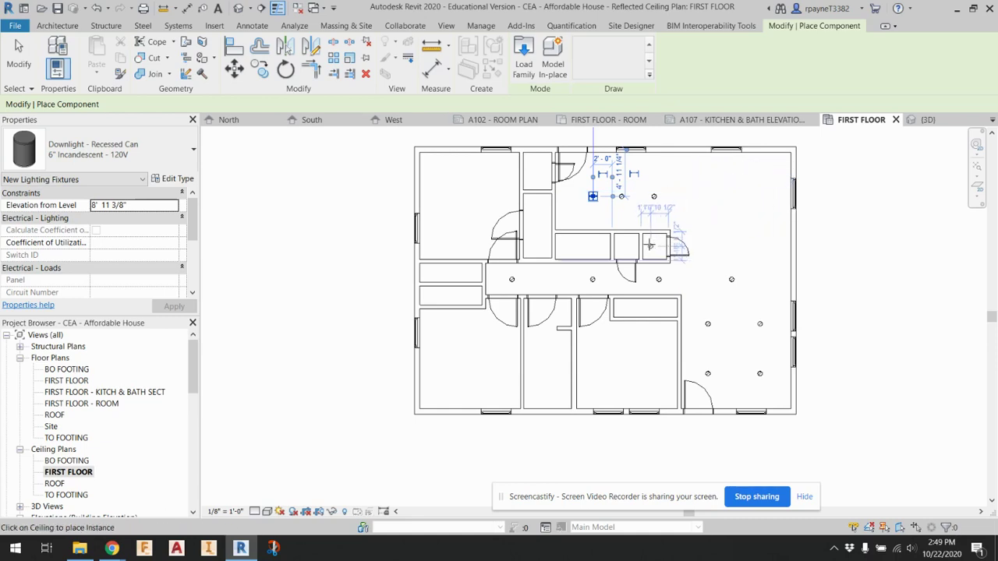
pyautogui.scroll(3, 651, 245)
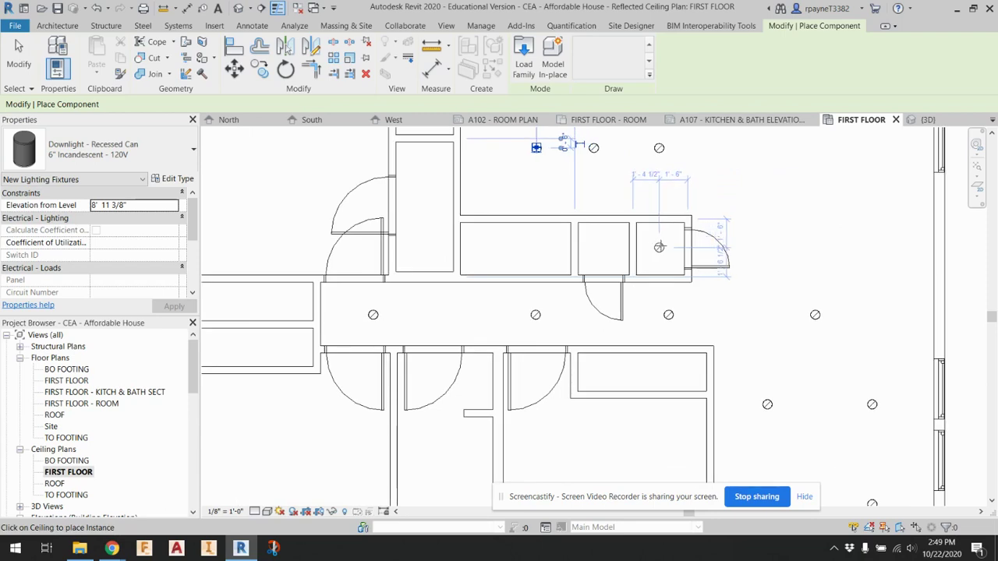
pyautogui.click(536, 147)
# Step: Place one recessed can downlight in each of the three small rooms above the hallway, the closet below it and the two left-end closets
pyautogui.click(604, 247)
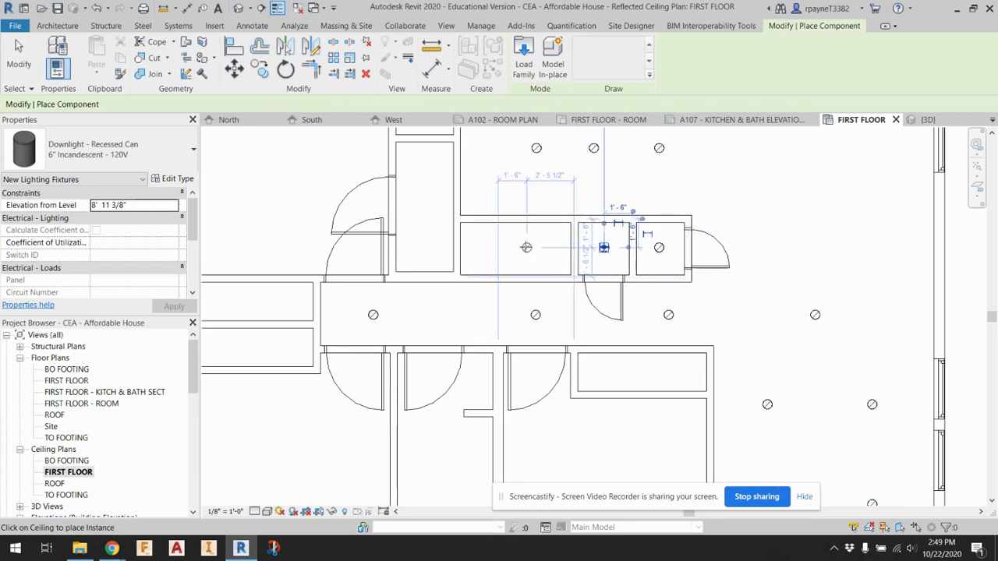
pyautogui.click(527, 247)
pyautogui.click(641, 369)
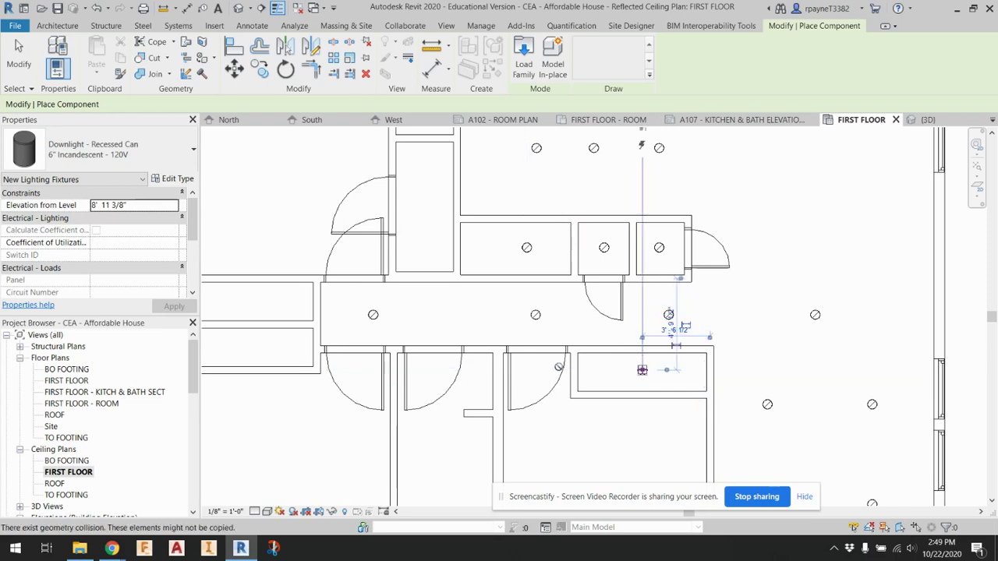
pyautogui.click(243, 301)
# Step: Place one recessed can downlight in each of the two closets beside the upper-left room and one in the narrow lower room
pyautogui.scroll(-2, 444, 284)
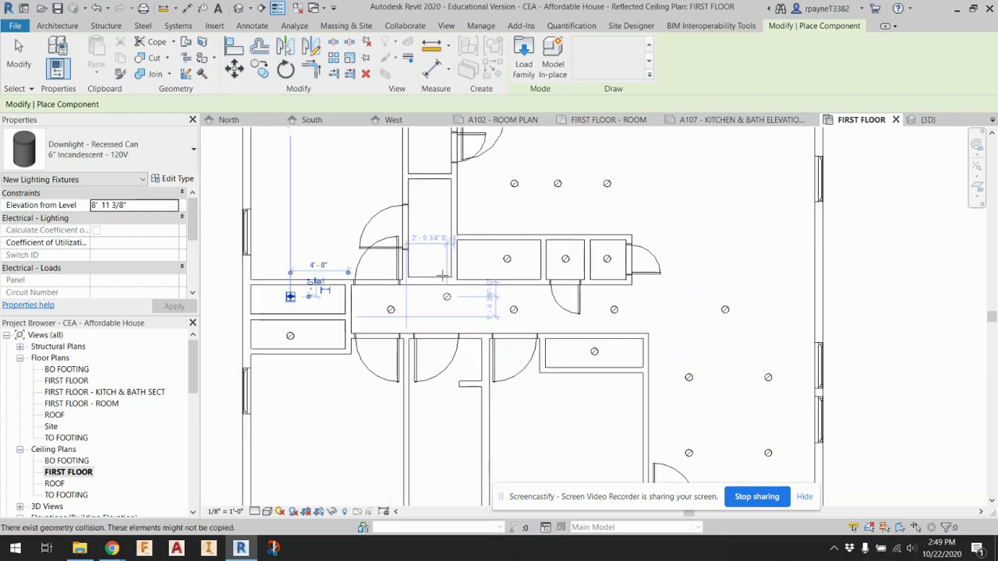
pyautogui.moveTo(429, 215); pyautogui.dragTo(435, 244, button='middle')
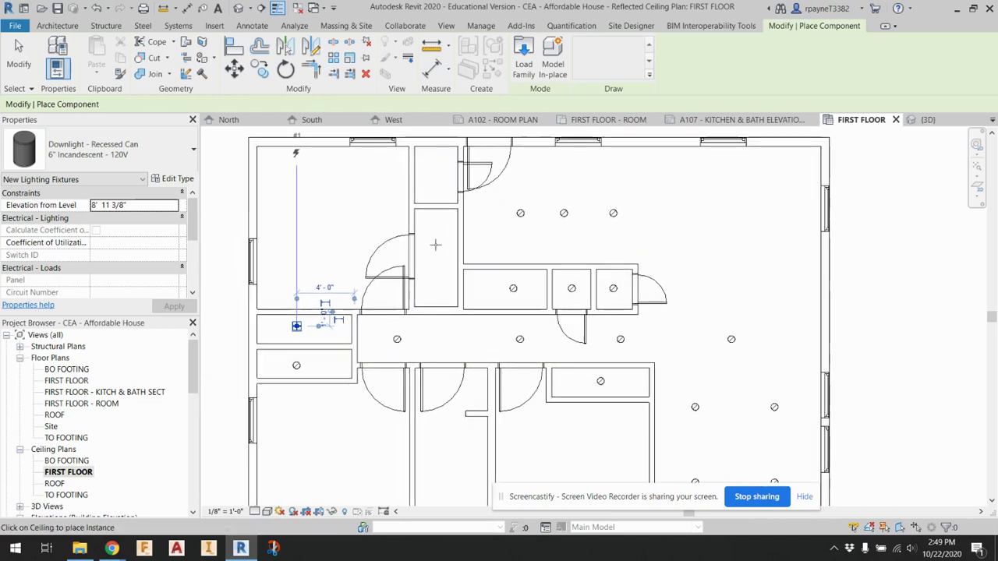
pyautogui.moveTo(435, 173); pyautogui.dragTo(435, 174, button='middle')
pyautogui.click(438, 177)
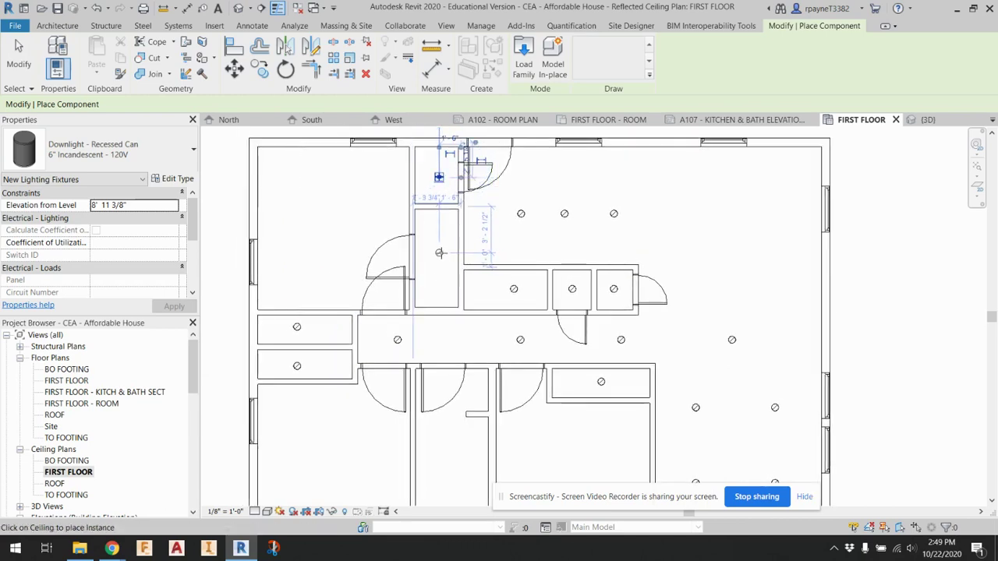
pyautogui.click(440, 253)
pyautogui.scroll(-2, 439, 226)
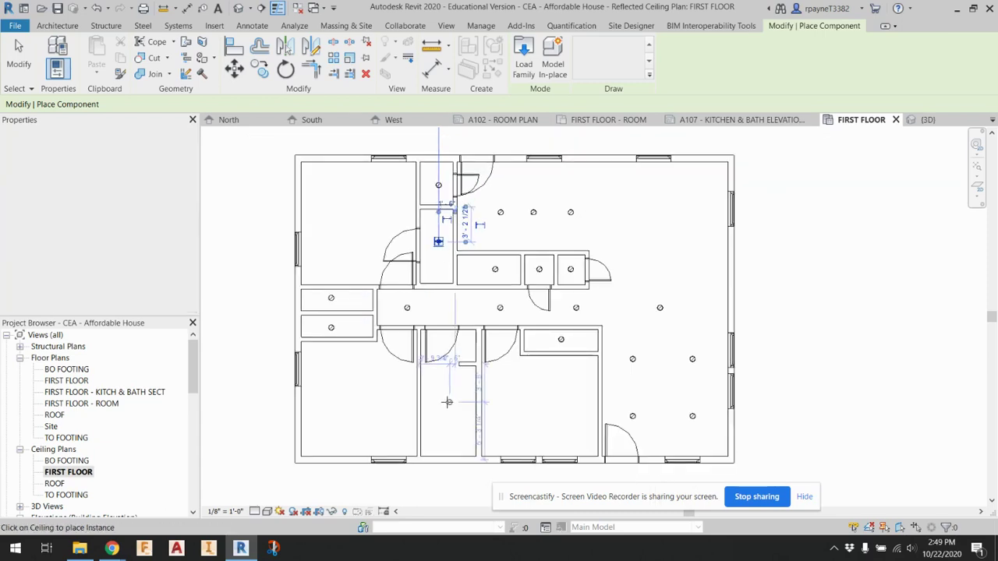
pyautogui.click(438, 241)
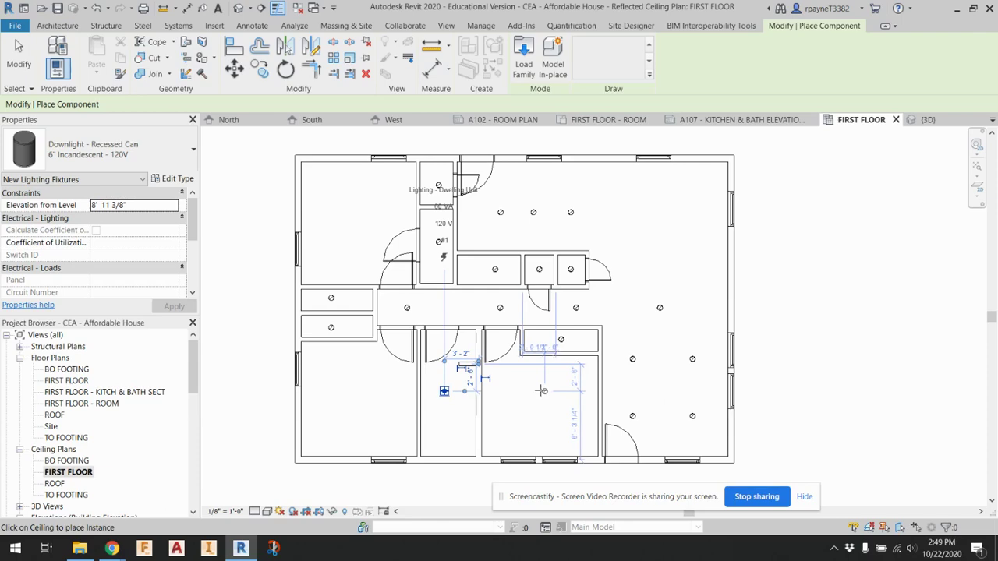
# Step: Browse the previews of the interior architectural lighting families in the Load Family library, from ceiling lights to wall lamps
pyautogui.click(530, 56)
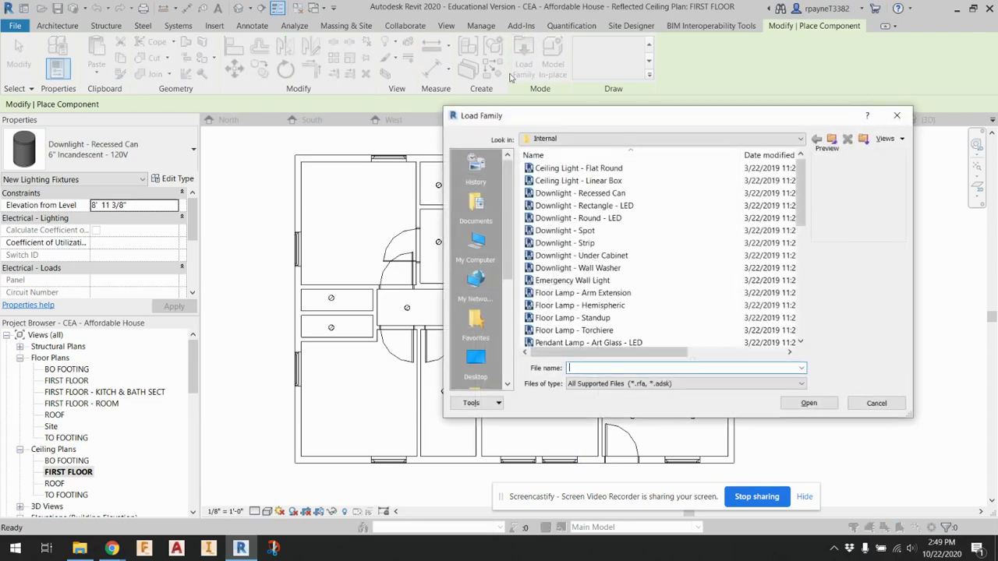
pyautogui.scroll(-7, 627, 242)
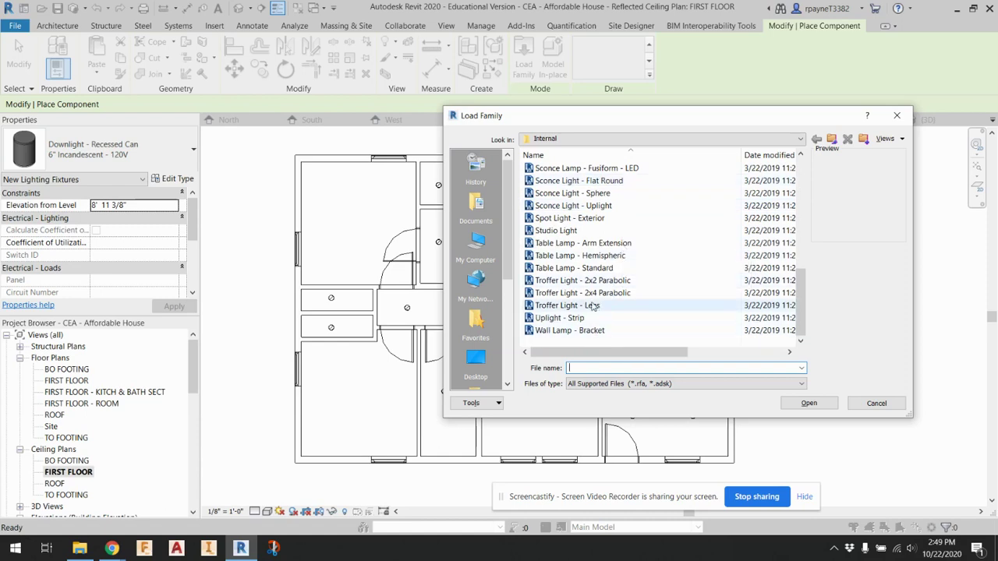
pyautogui.scroll(3, 590, 239)
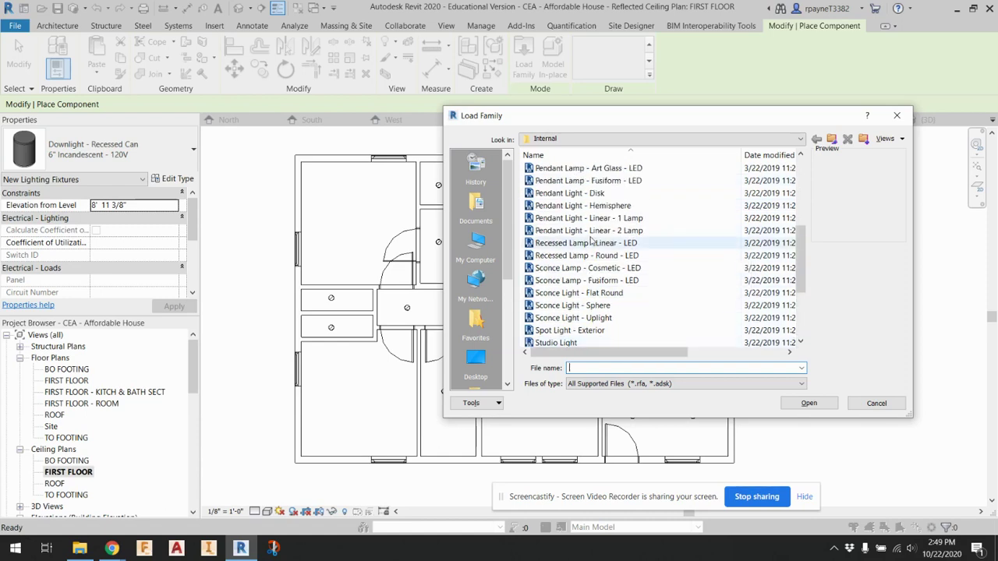
pyautogui.scroll(5, 590, 242)
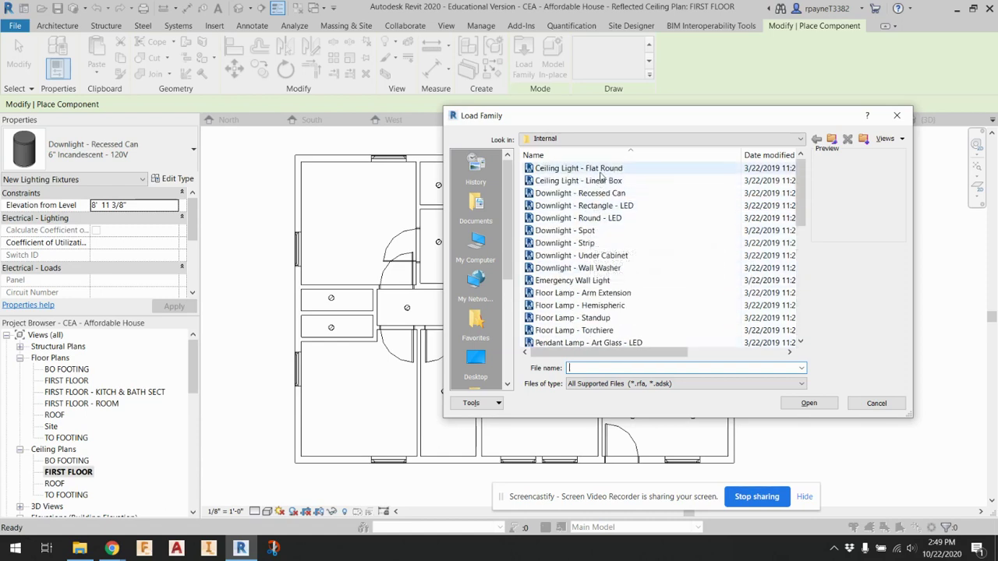
pyautogui.click(601, 170)
pyautogui.press('Down')
pyautogui.press('Down')
pyautogui.press('Down')
pyautogui.press('Down')
pyautogui.press('Down')
pyautogui.press('Down')
pyautogui.press('Down')
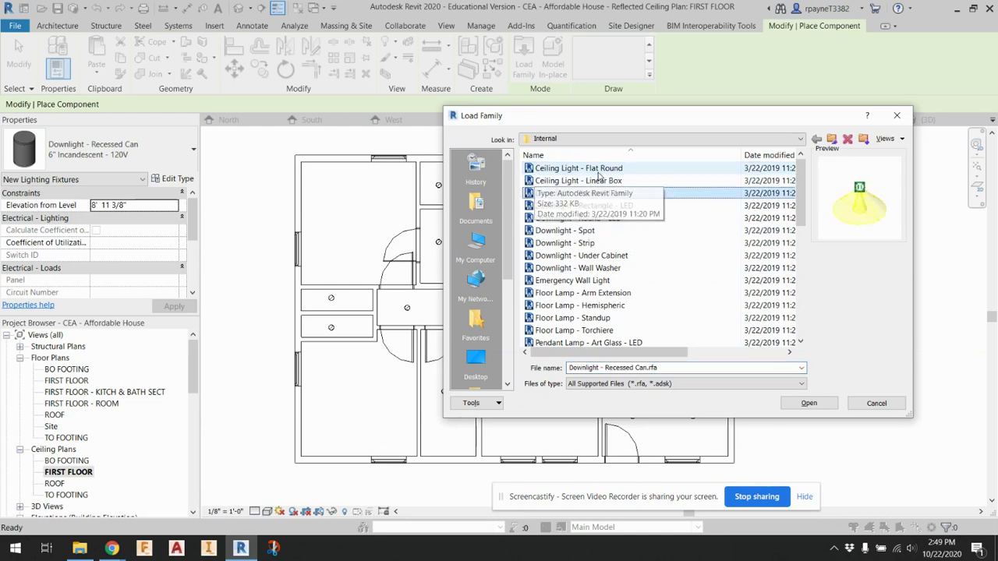
pyautogui.press('Down')
pyautogui.press('Down')
pyautogui.press('Down')
pyautogui.press('Down')
pyautogui.press('Down')
pyautogui.press('Down')
pyautogui.press('Down')
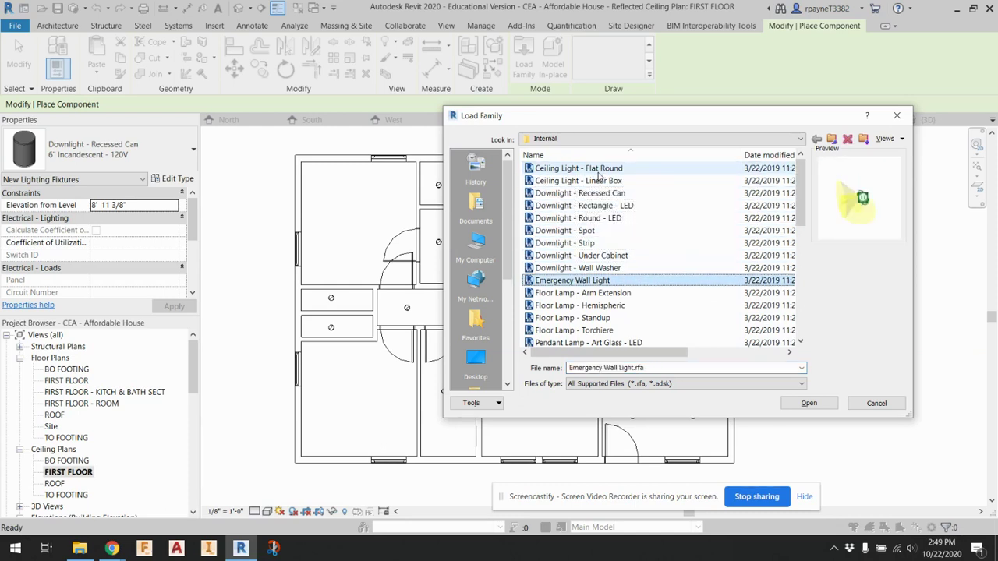
pyautogui.press('Down')
pyautogui.press('Down')
pyautogui.press('Down')
pyautogui.press('Down')
pyautogui.press('Down')
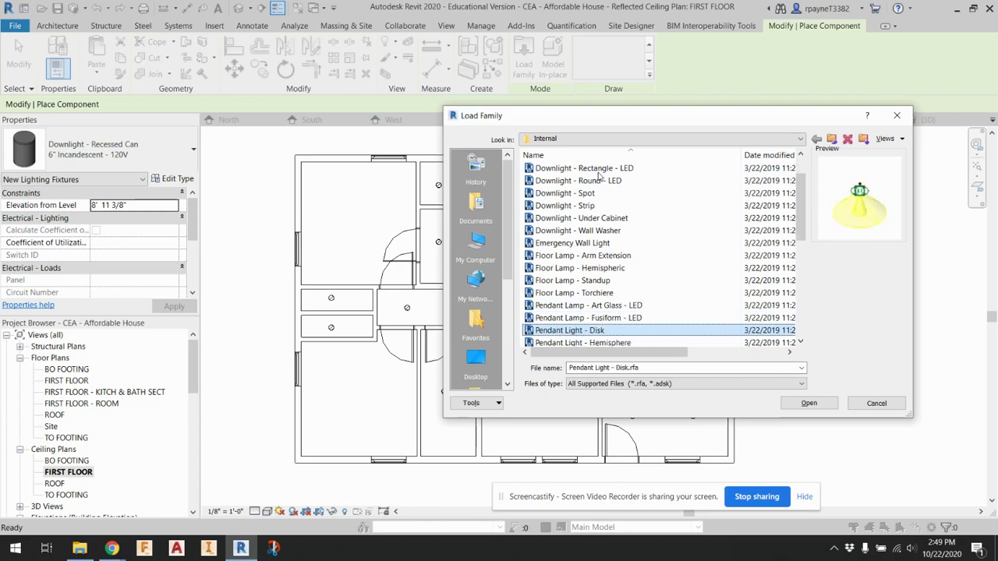
pyautogui.press('Up')
pyautogui.press('Up')
pyautogui.press('Up')
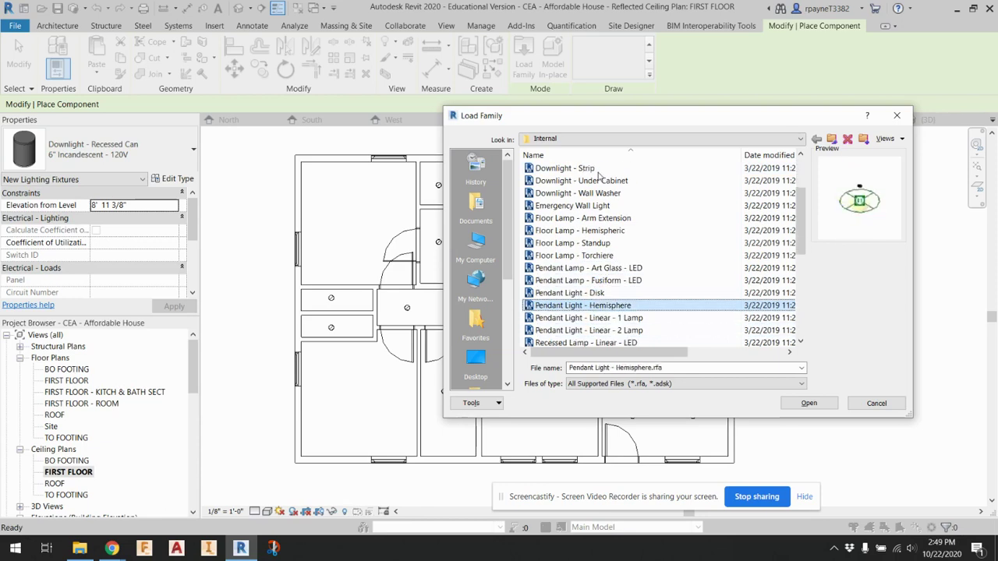
pyautogui.press('Down')
pyautogui.press('Down')
pyautogui.press('Down')
pyautogui.press('Down')
pyautogui.press('Down')
pyautogui.press('Down')
pyautogui.press('Down')
pyautogui.press('Down')
pyautogui.press('Down')
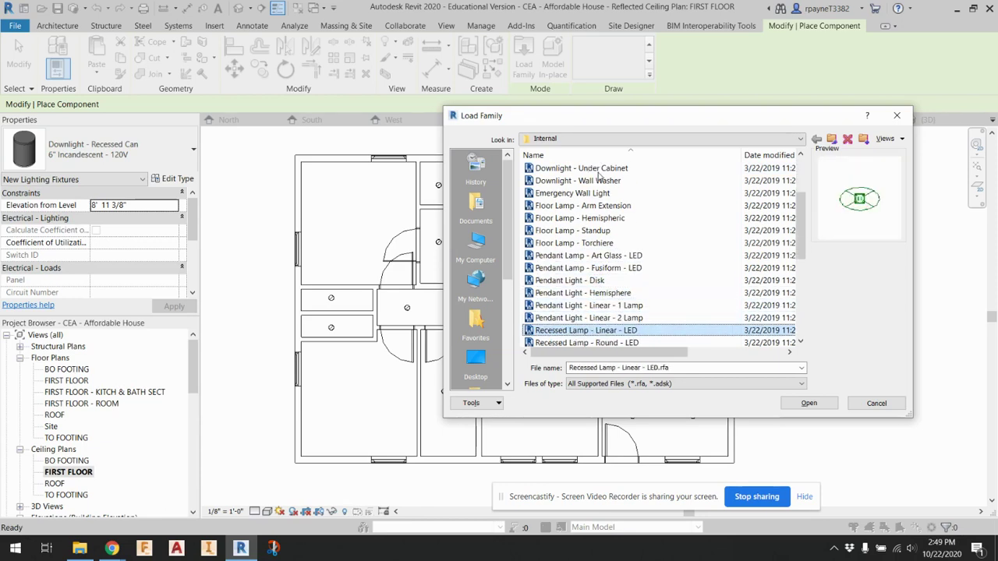
pyautogui.press('Down')
pyautogui.press('Down')
pyautogui.press('Down')
pyautogui.press('Down')
pyautogui.press('Down')
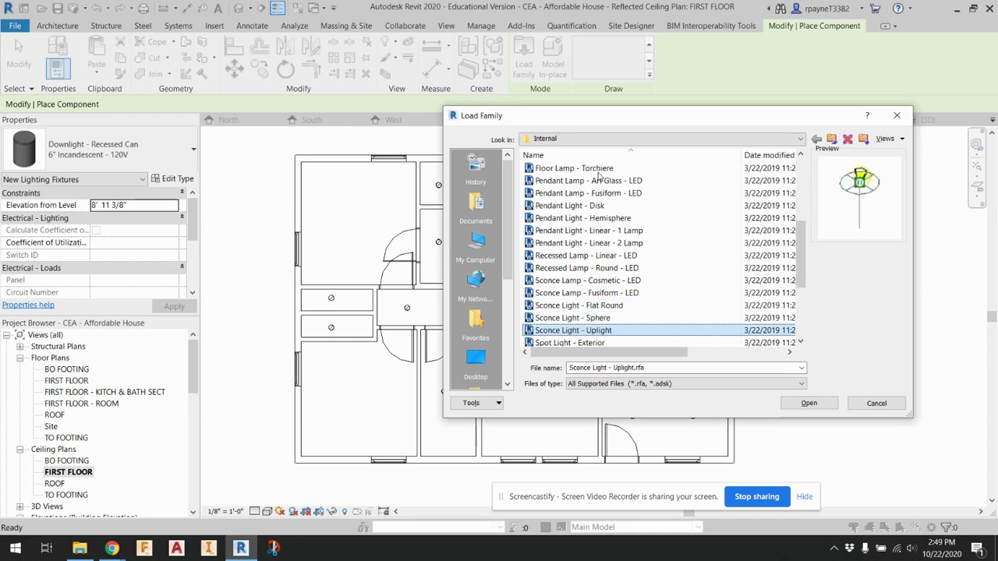
pyautogui.press('Down')
pyautogui.press('Down')
pyautogui.press('Down')
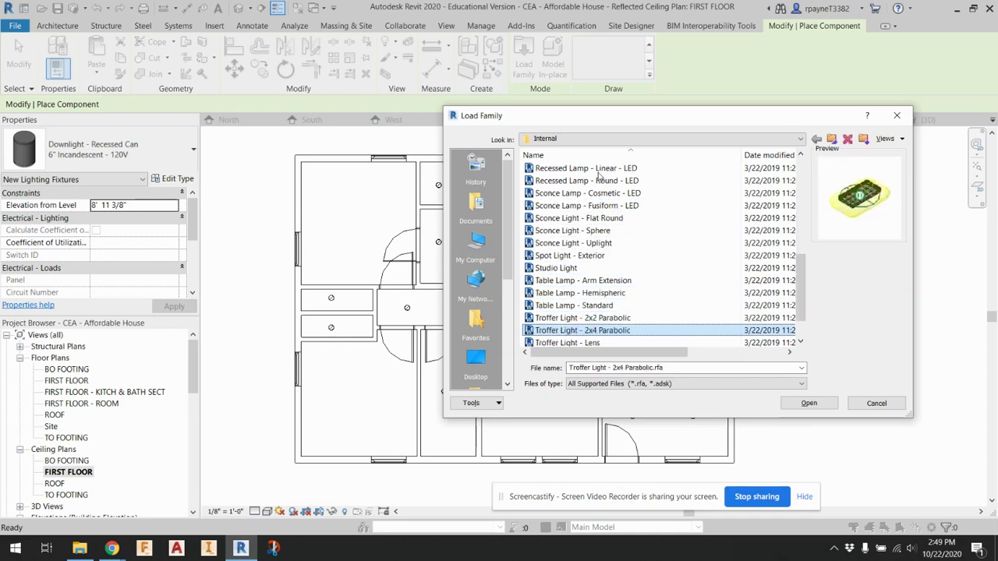
pyautogui.press('Down')
pyautogui.press('Down')
pyautogui.press('Down')
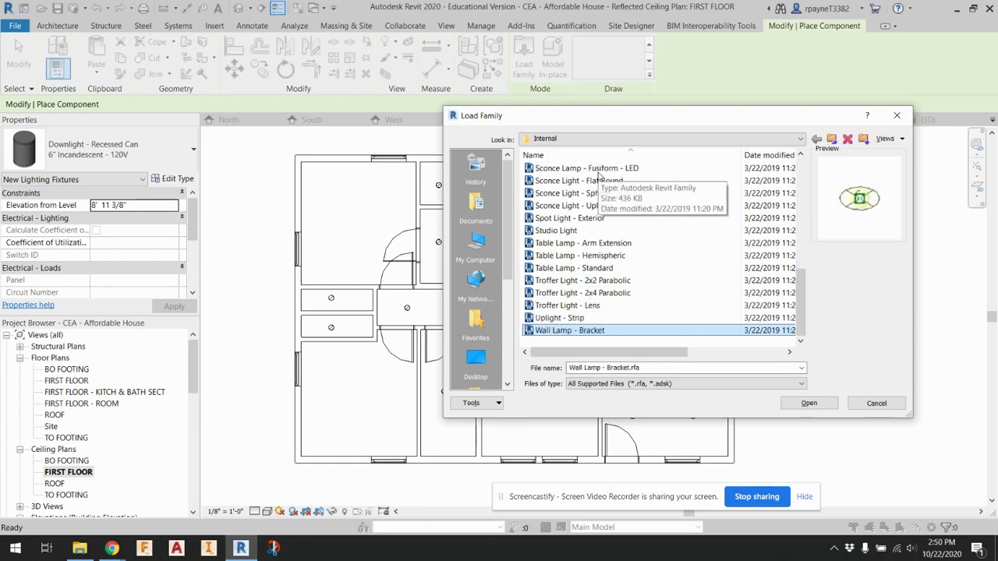
pyautogui.press('Up')
pyautogui.press('Up')
pyautogui.press('Up')
pyautogui.press('Up')
pyautogui.press('Up')
pyautogui.press('Up')
pyautogui.press('Up')
pyautogui.press('Up')
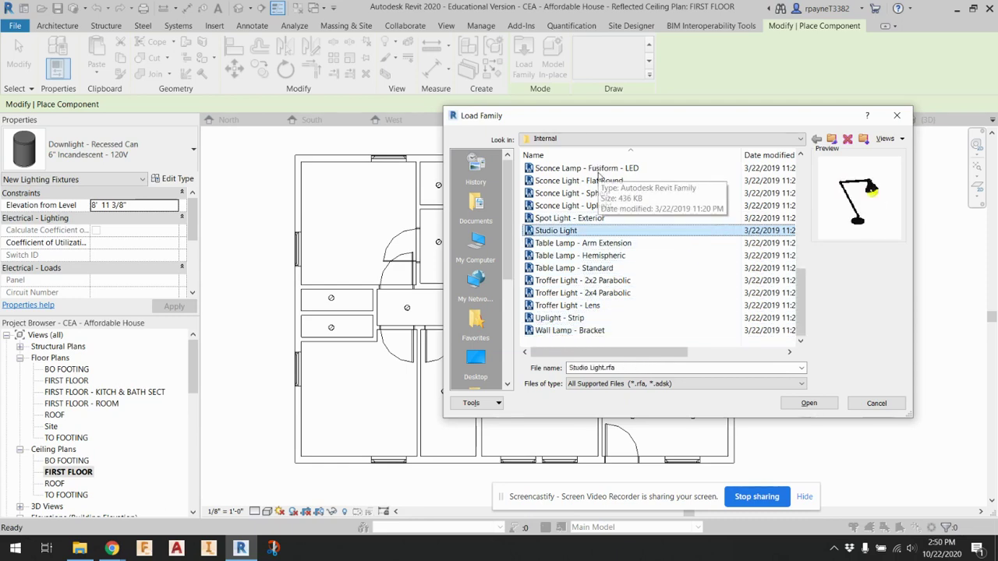
pyautogui.press('Down')
pyautogui.press('Up')
pyautogui.press('Up')
pyautogui.press('Up')
pyautogui.press('Up')
pyautogui.press('Up')
pyautogui.press('Up')
pyautogui.press('Up')
pyautogui.press('Up')
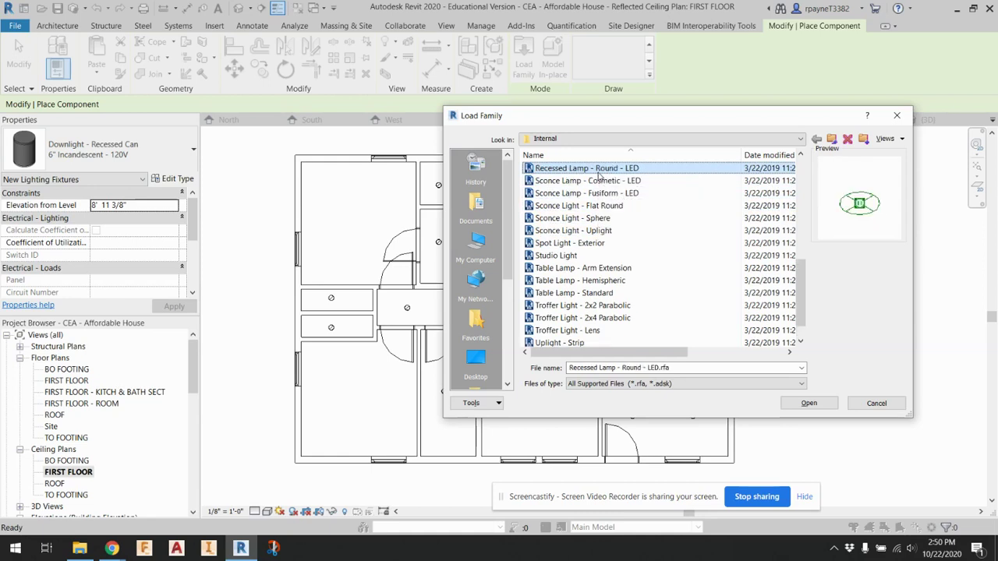
pyautogui.press('Down')
pyautogui.press('Down')
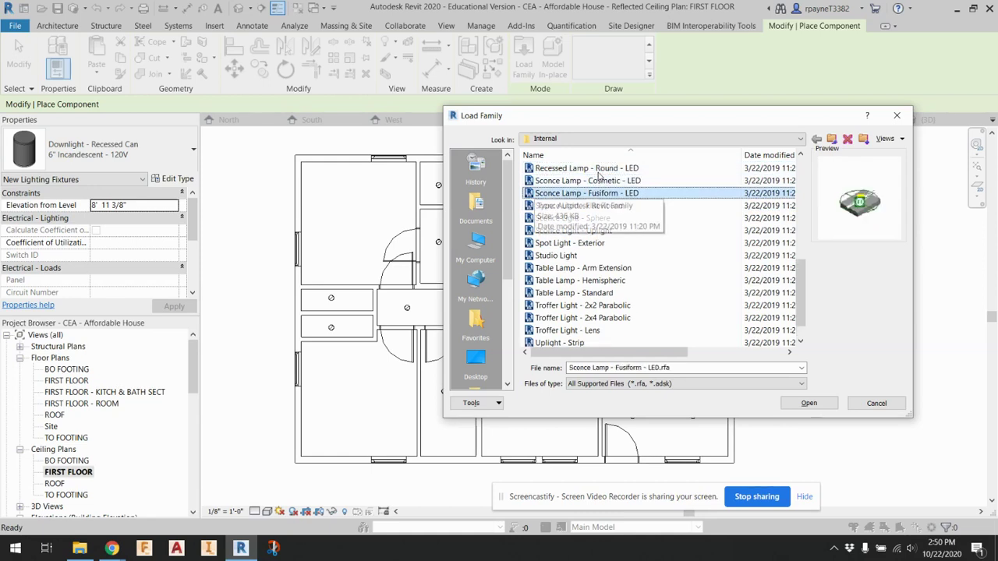
pyautogui.press('Down')
pyautogui.press('Down')
pyautogui.press('Down')
pyautogui.press('Down')
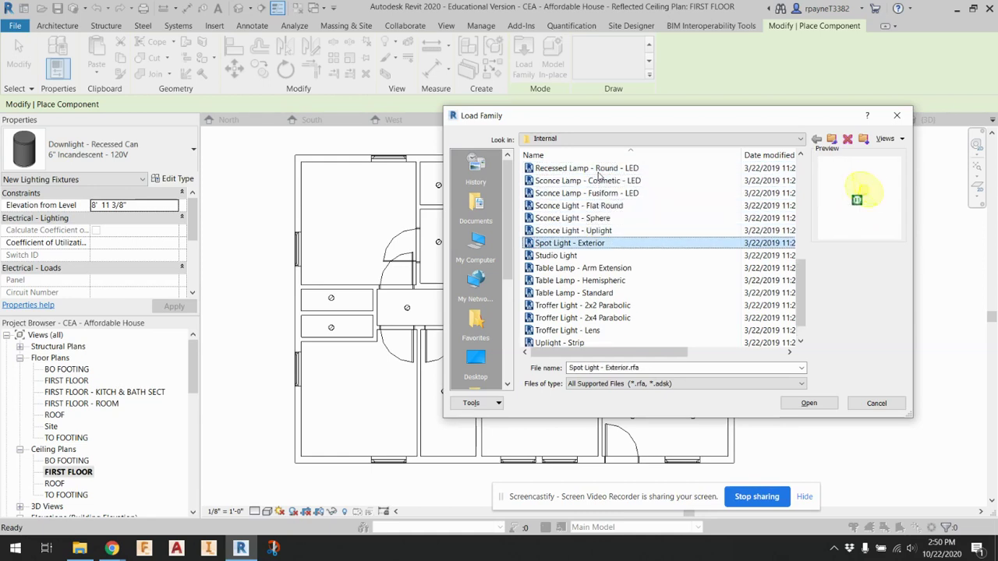
pyautogui.press('Down')
pyautogui.press('Down')
pyautogui.press('Down')
pyautogui.press('Down')
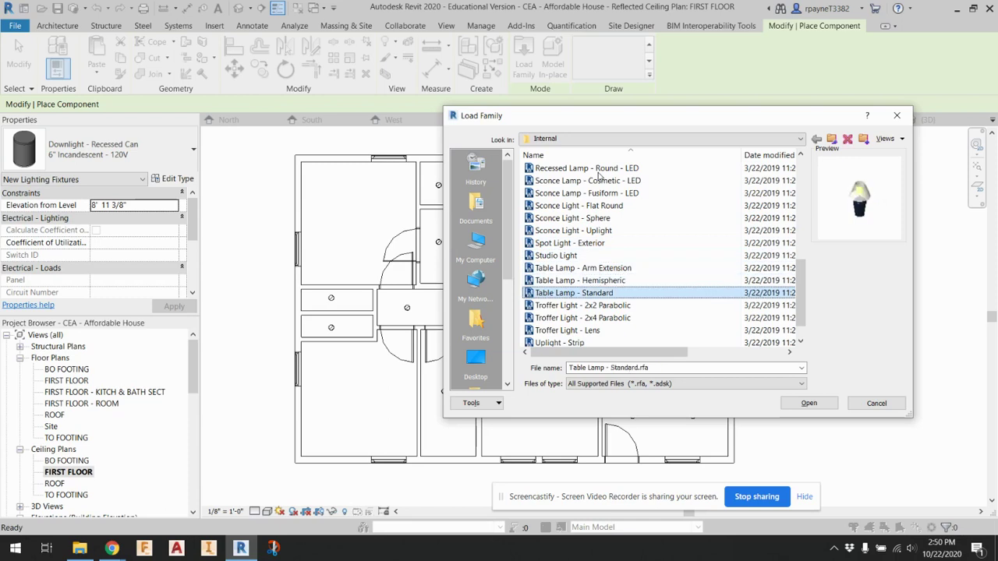
# Step: Browse the previews of the lighting families in the library's MEP Internal folder for a suitable fixture
pyautogui.click(831, 140)
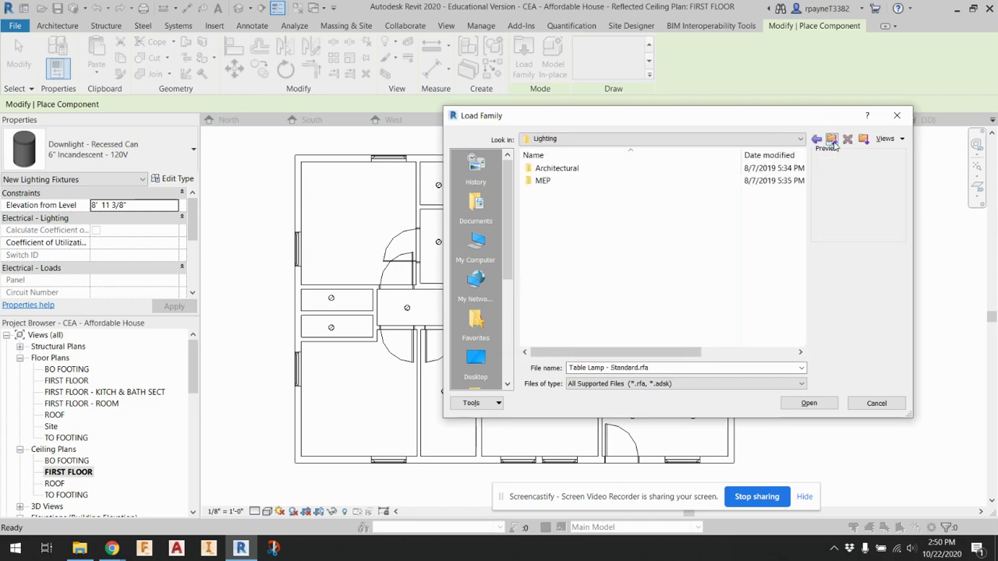
pyautogui.doubleClick(612, 182)
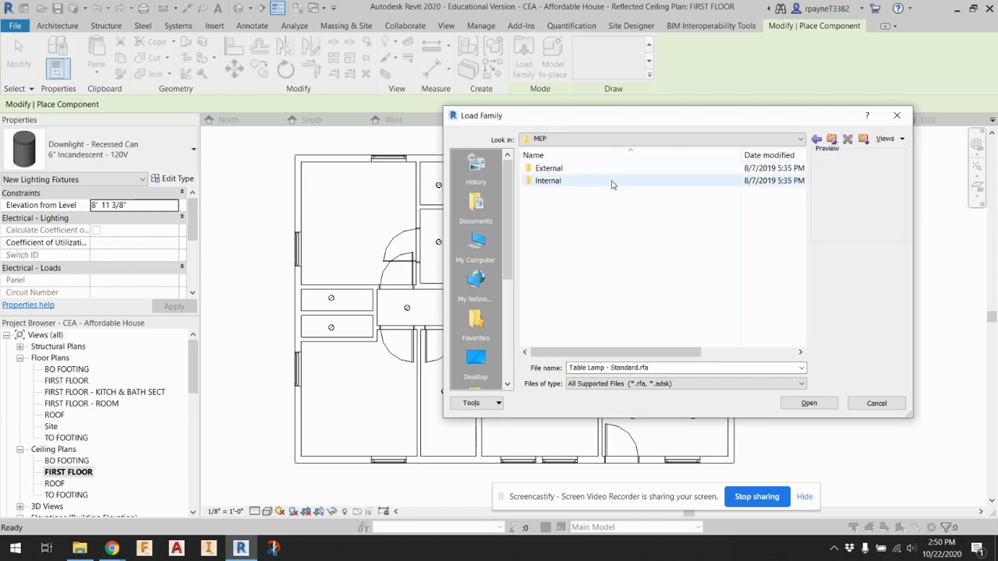
pyautogui.doubleClick(612, 182)
pyautogui.click(611, 172)
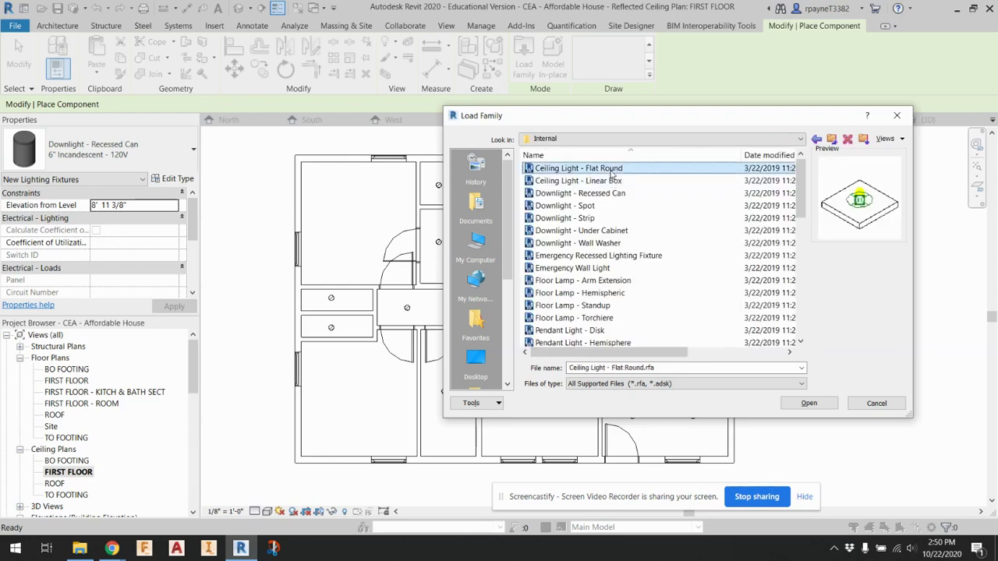
pyautogui.press('Down')
pyautogui.press('Down')
pyautogui.press('Down')
pyautogui.press('Down')
pyautogui.press('Down')
pyautogui.press('Down')
pyautogui.press('Down')
pyautogui.press('Down')
pyautogui.press('Down')
pyautogui.press('Down')
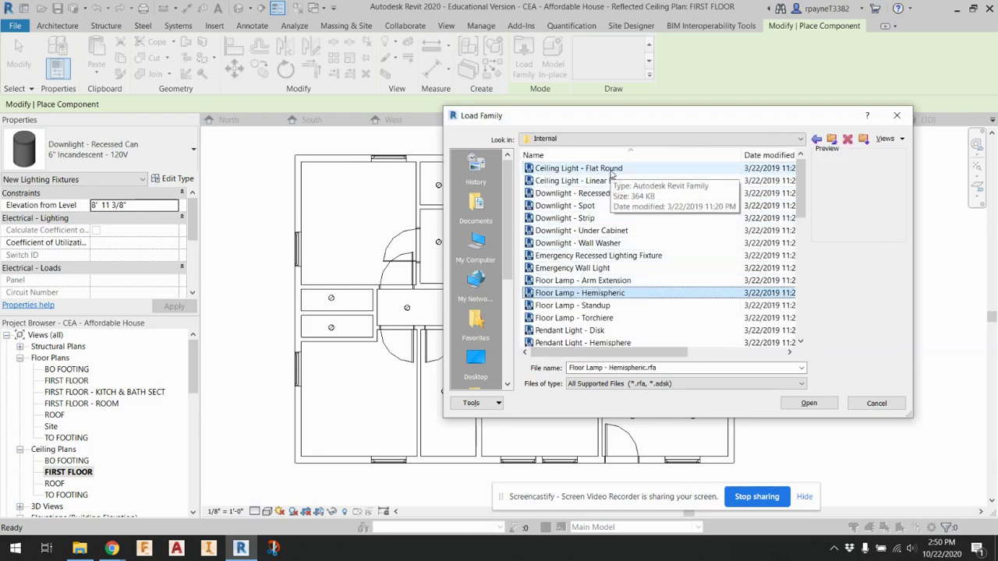
pyautogui.press('Down')
pyautogui.press('Down')
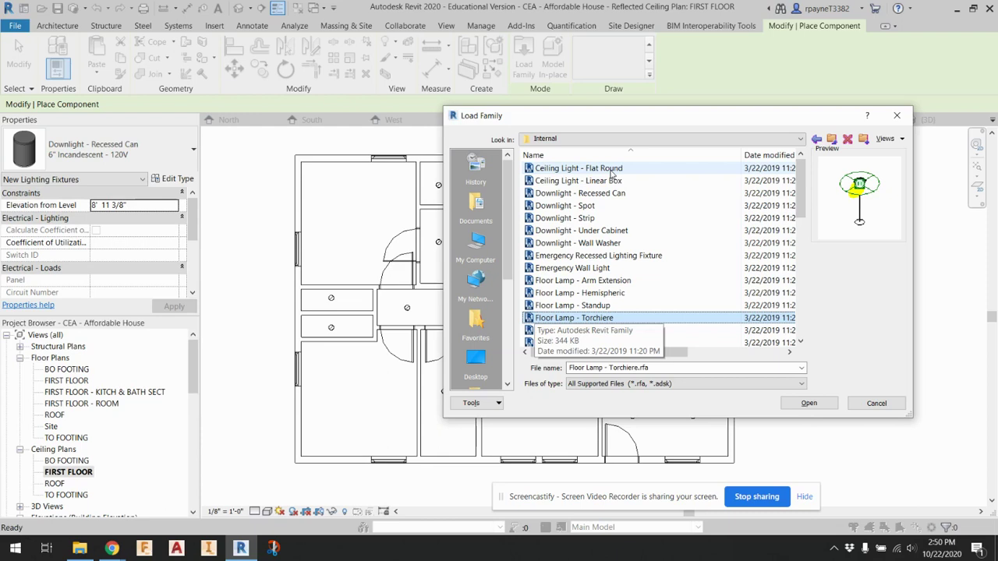
pyautogui.press('Up')
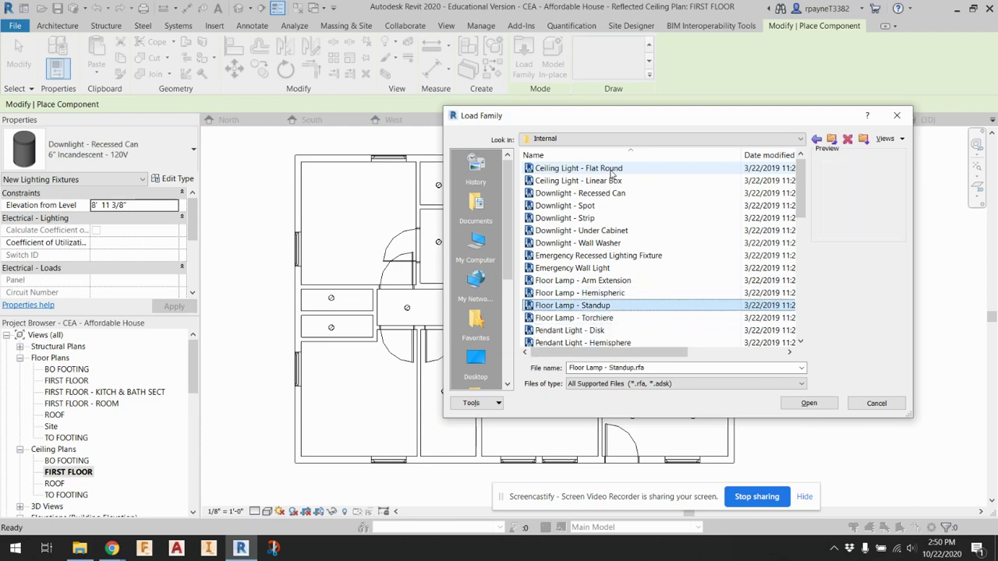
pyautogui.press('Down')
pyautogui.press('Down')
pyautogui.press('Down')
pyautogui.press('Down')
pyautogui.press('Down')
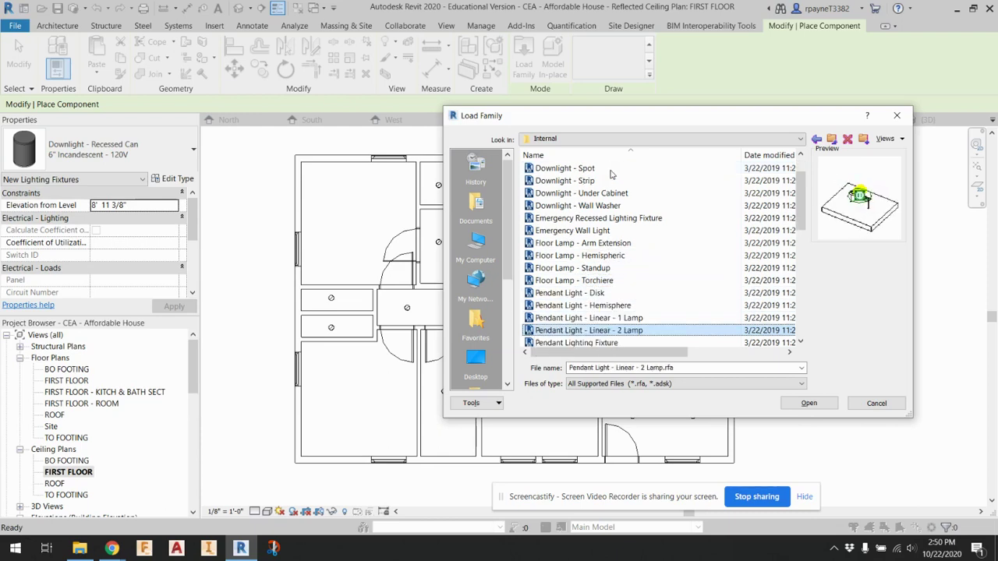
pyautogui.press('Down')
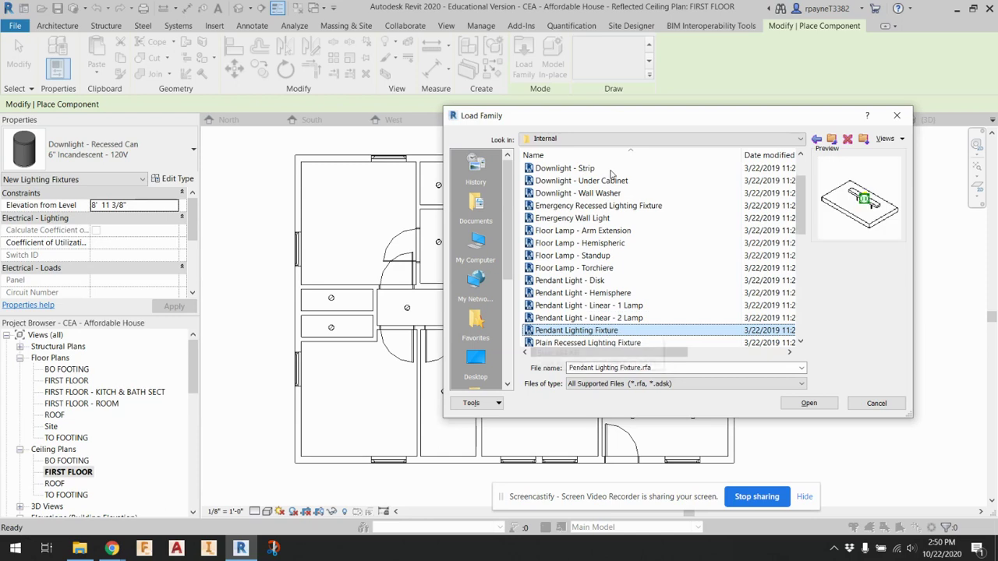
pyautogui.press('Down')
pyautogui.press('Down')
pyautogui.press('Down')
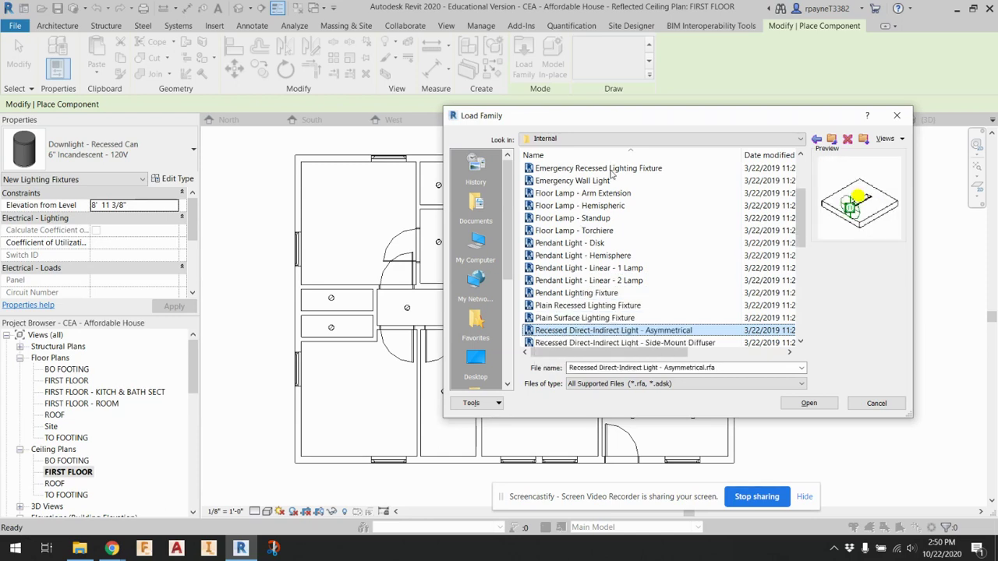
pyautogui.press('Down')
pyautogui.press('Down')
pyautogui.press('Down')
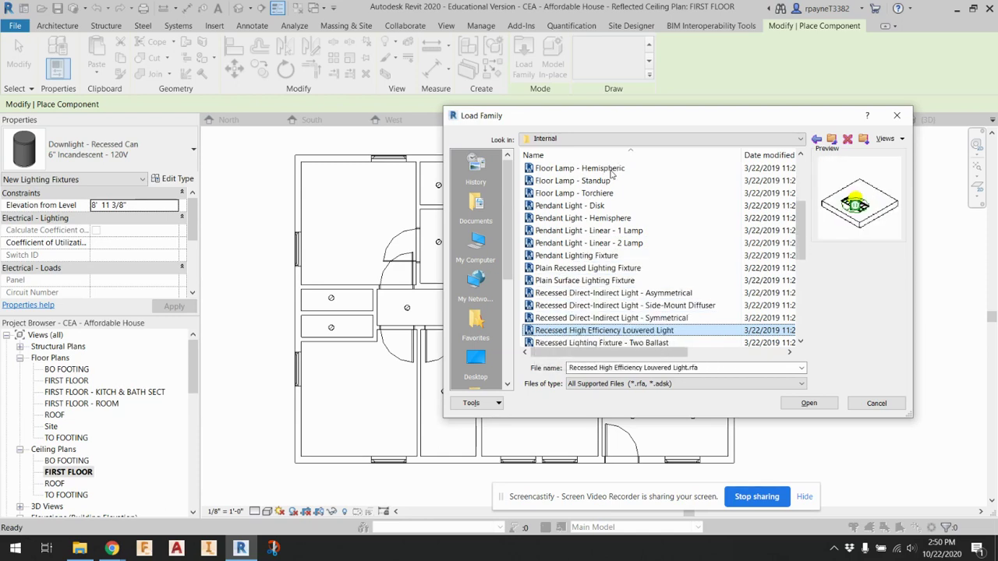
pyautogui.press('Down')
pyautogui.press('Down')
pyautogui.press('Down')
pyautogui.press('Down')
pyautogui.press('Down')
pyautogui.press('Down')
pyautogui.press('Down')
pyautogui.press('Down')
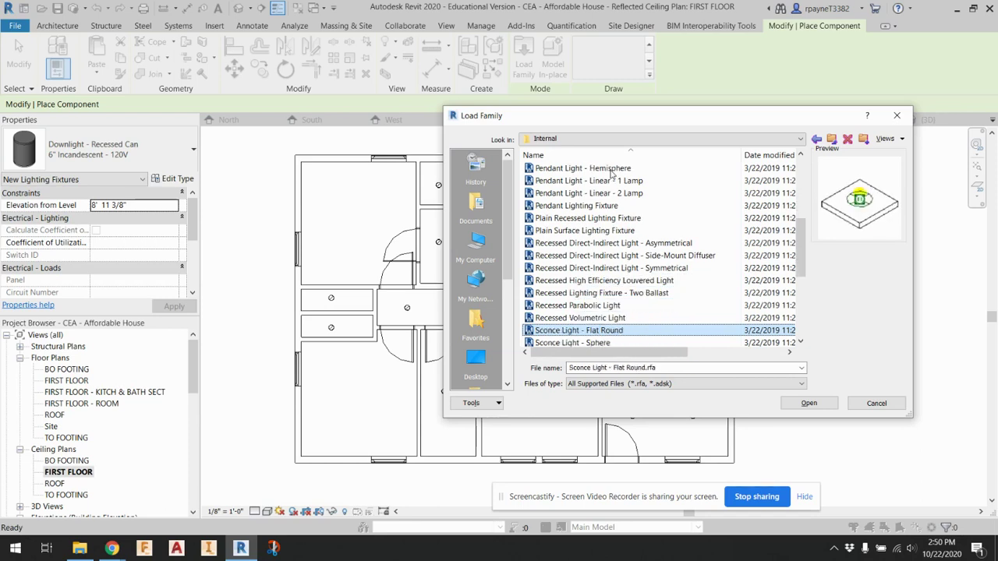
pyautogui.press('Down')
pyautogui.press('Down')
pyautogui.press('Down')
pyautogui.press('Down')
pyautogui.press('Down')
pyautogui.press('Down')
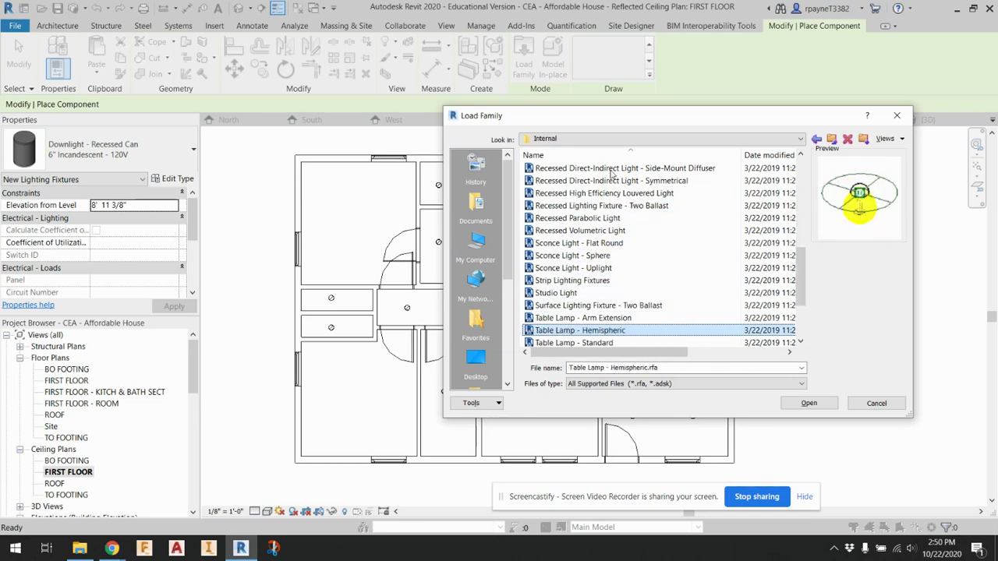
pyautogui.press('Down')
pyautogui.press('Down')
pyautogui.press('Down')
pyautogui.press('Down')
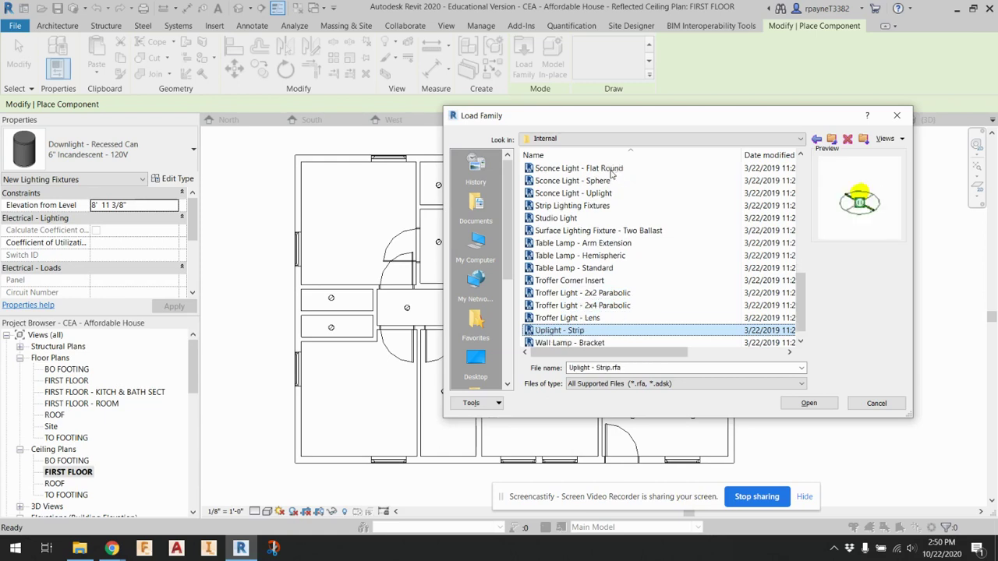
pyautogui.press('Up')
pyautogui.press('Up')
pyautogui.press('Up')
pyautogui.press('Up')
pyautogui.press('Up')
pyautogui.press('Up')
pyautogui.press('Up')
pyautogui.press('Up')
pyautogui.press('Up')
pyautogui.press('Up')
pyautogui.press('Up')
pyautogui.press('Up')
pyautogui.press('Up')
pyautogui.press('Up')
pyautogui.press('Up')
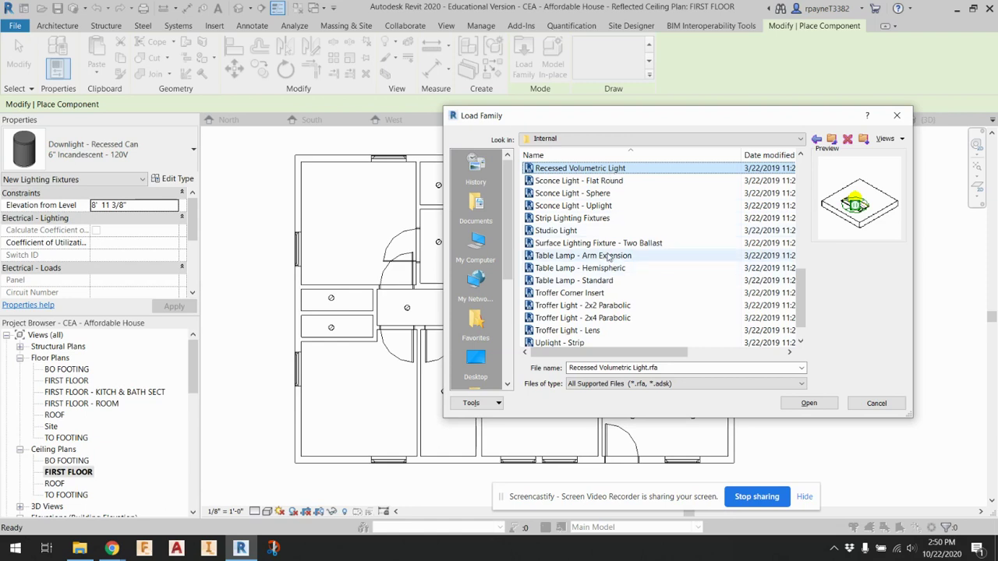
pyautogui.scroll(9, 608, 255)
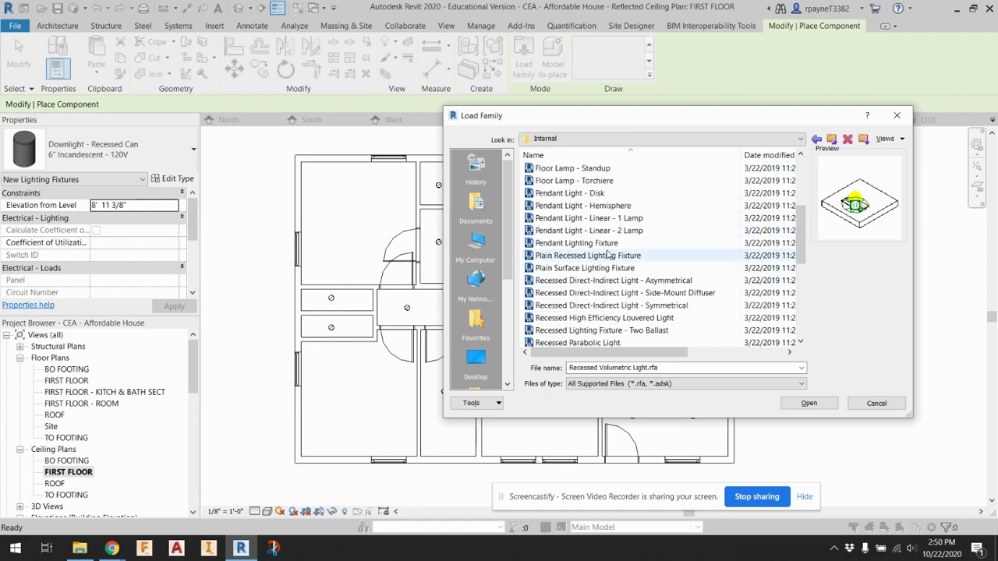
# Step: Look through the US Imperial library's folder list and leave Load Family without loading anything
pyautogui.click(816, 140)
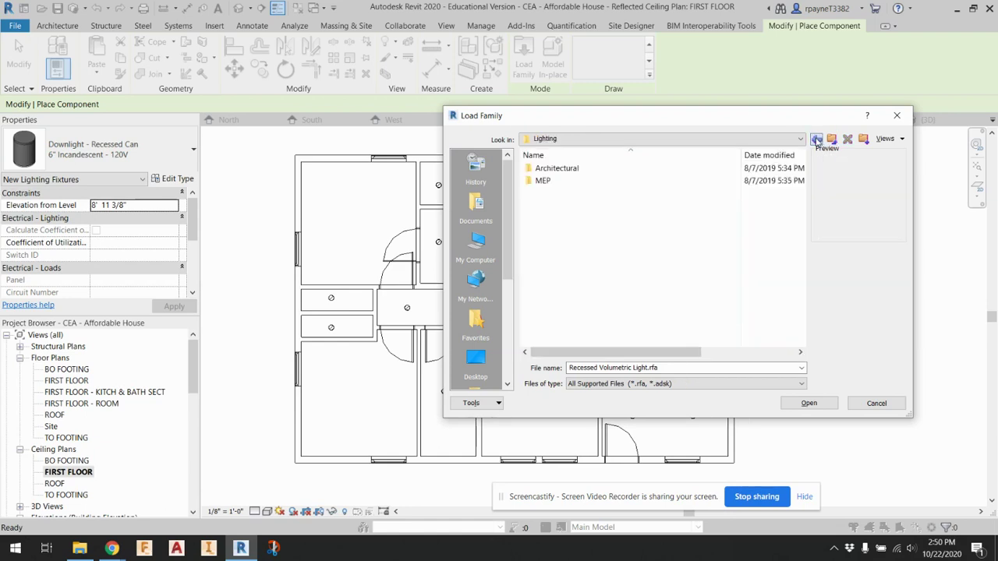
pyautogui.click(816, 140)
pyautogui.click(816, 139)
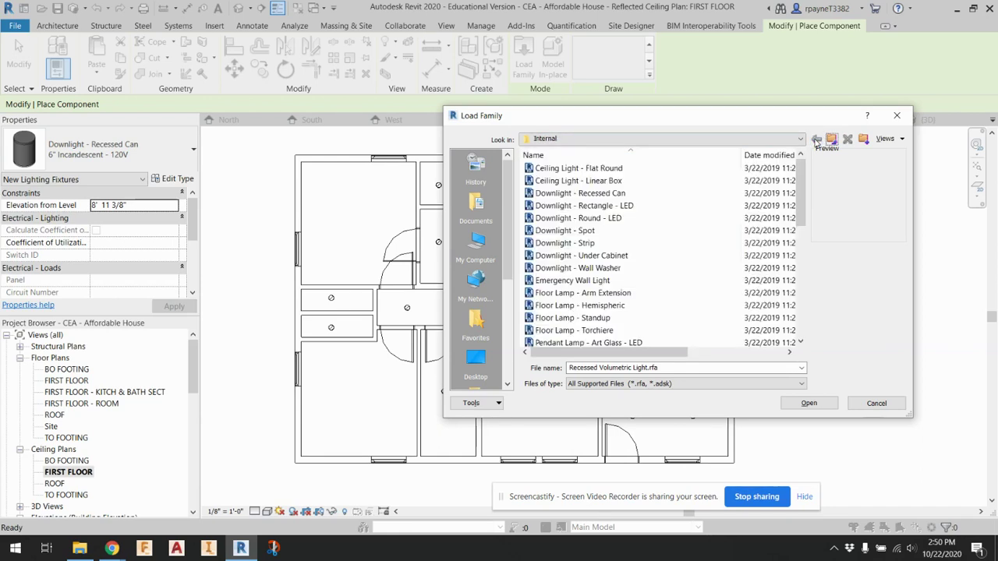
pyautogui.click(831, 138)
pyautogui.click(831, 139)
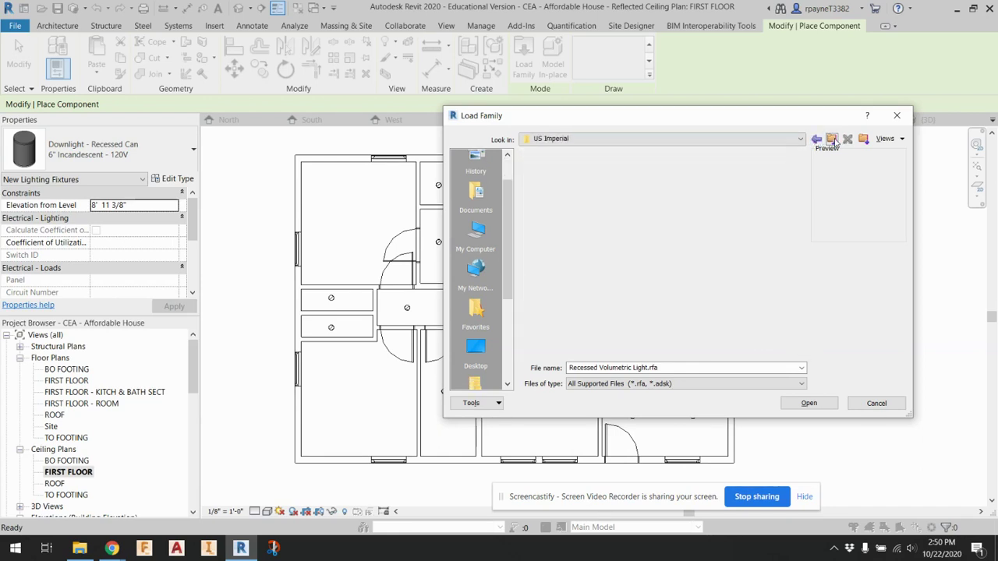
pyautogui.scroll(-2, 666, 233)
pyautogui.scroll(-6, 666, 234)
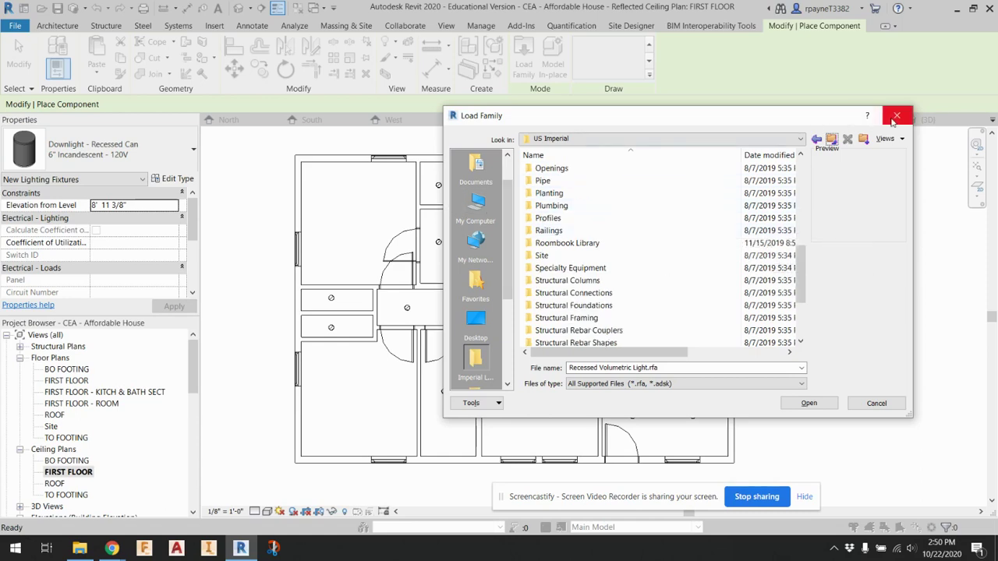
pyautogui.scroll(8, 602, 234)
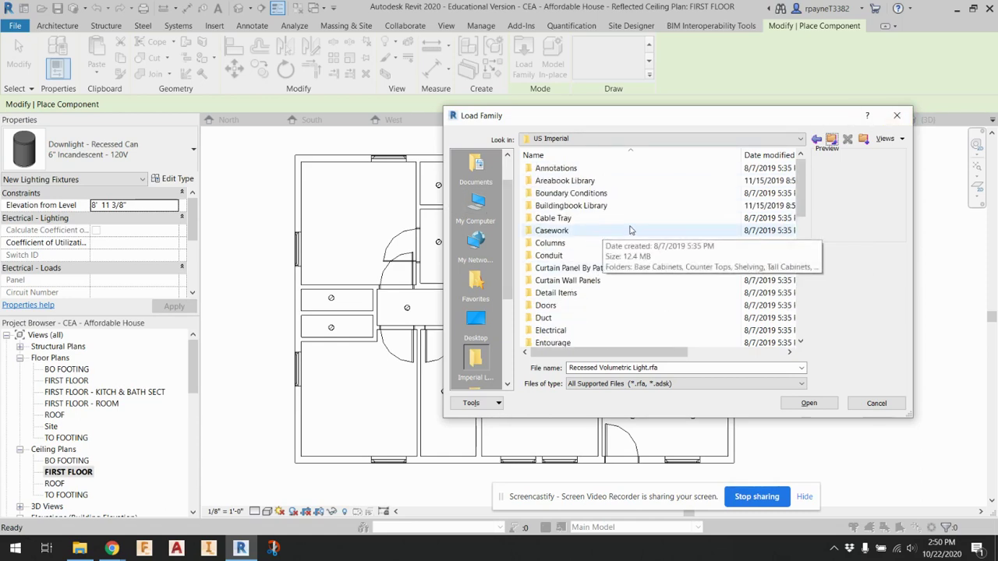
pyautogui.click(897, 115)
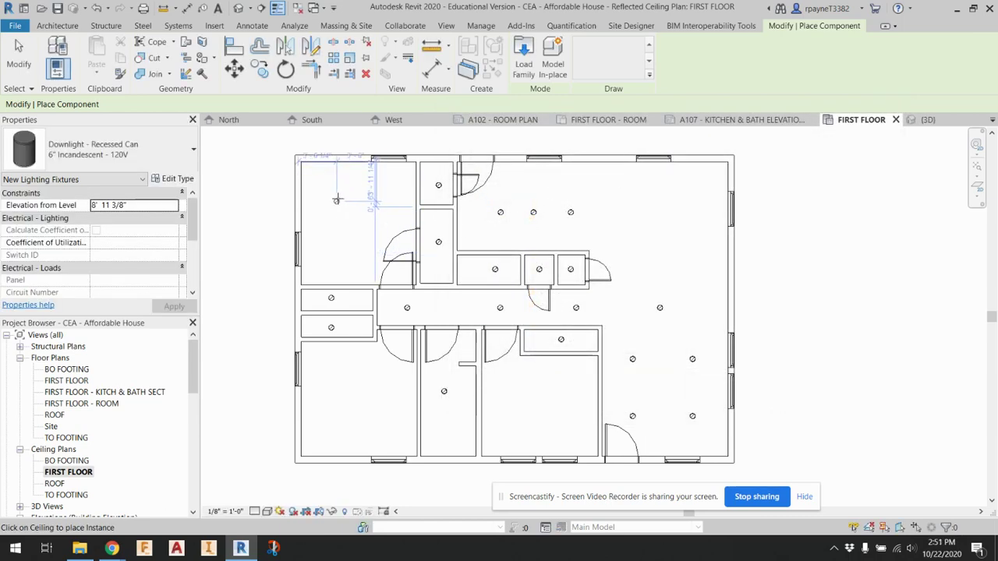
# Step: Place four recessed can downlights in a two-by-two layout in the upper-left room and four more in the lower-left room
pyautogui.click(335, 195)
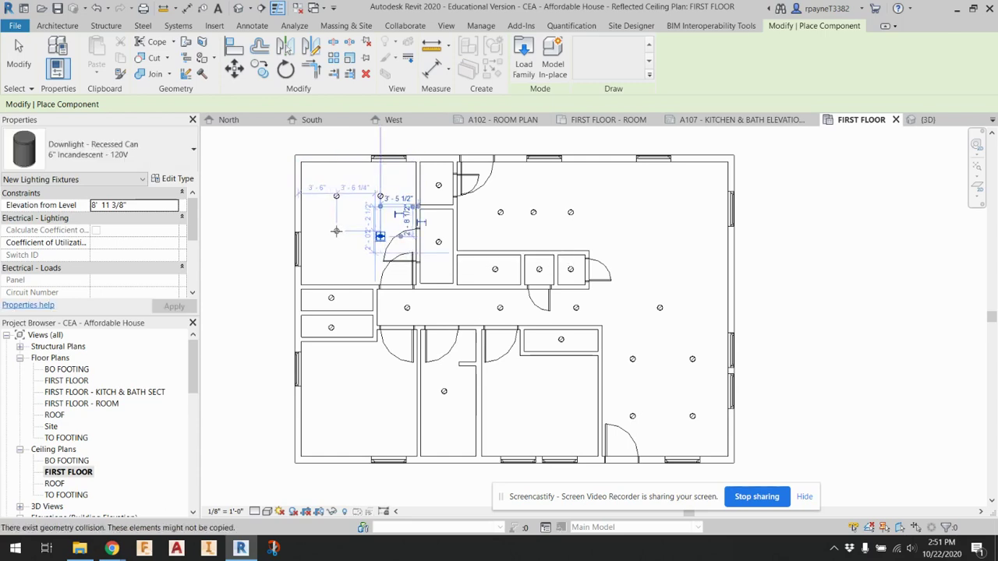
pyautogui.click(336, 231)
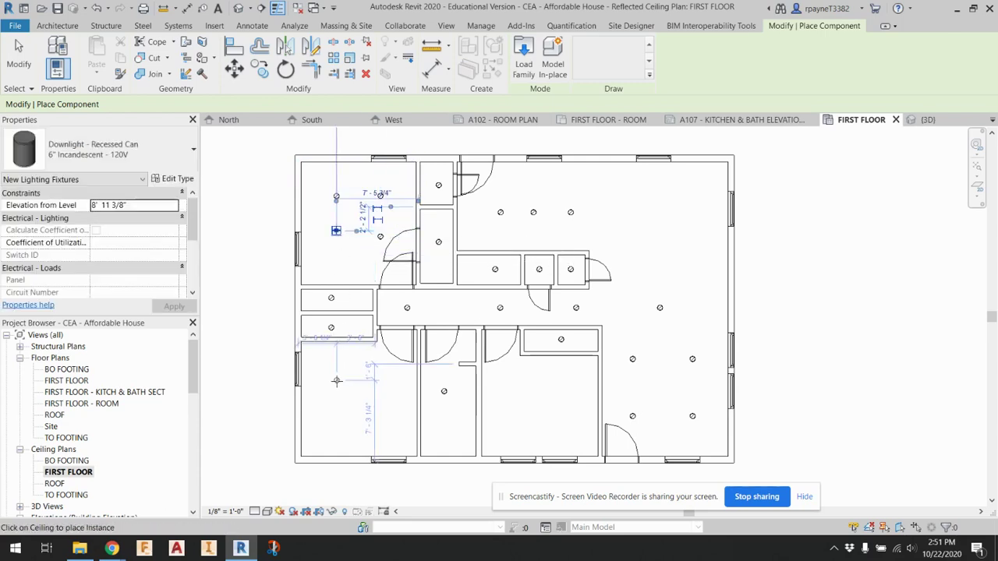
pyautogui.click(336, 380)
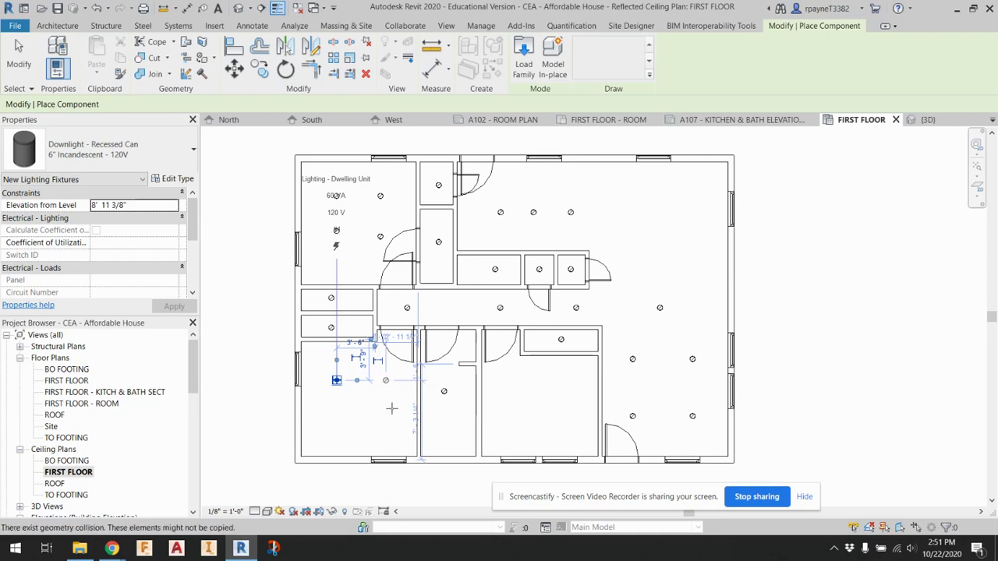
pyautogui.click(385, 380)
pyautogui.click(386, 415)
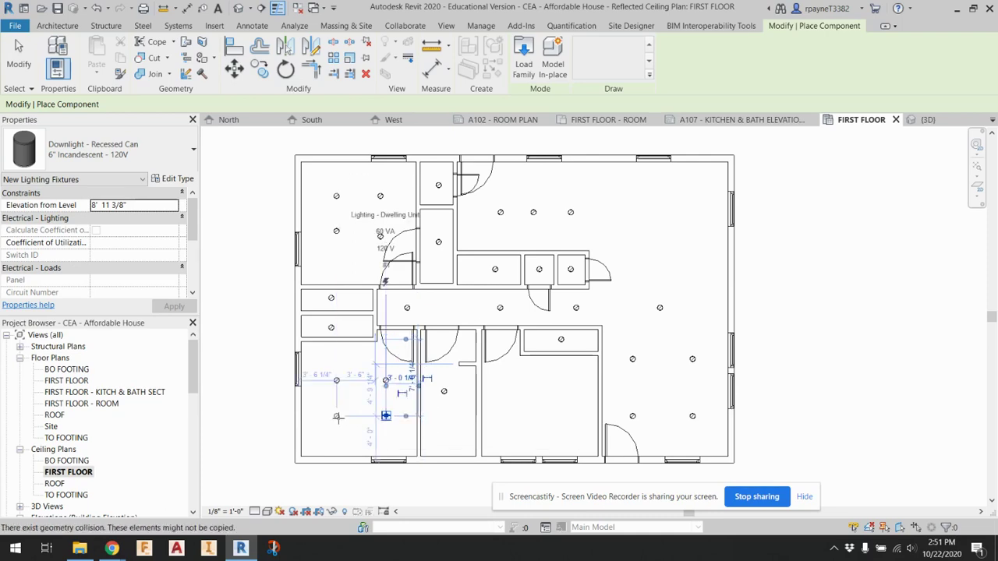
pyautogui.click(337, 416)
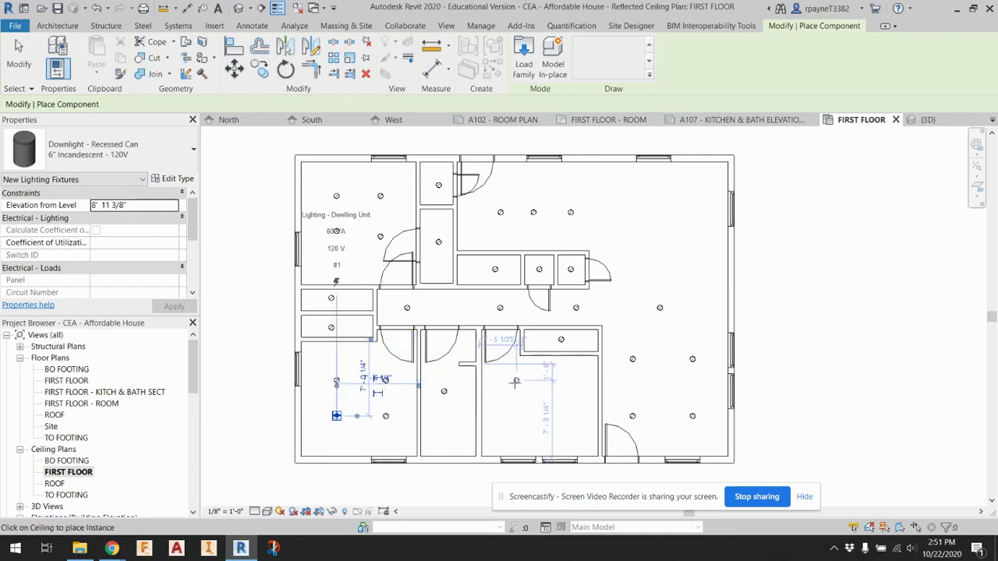
# Step: Place four recessed can downlights in a two-by-two layout in the lower middle room beneath its closet
pyautogui.click(515, 381)
pyautogui.click(516, 421)
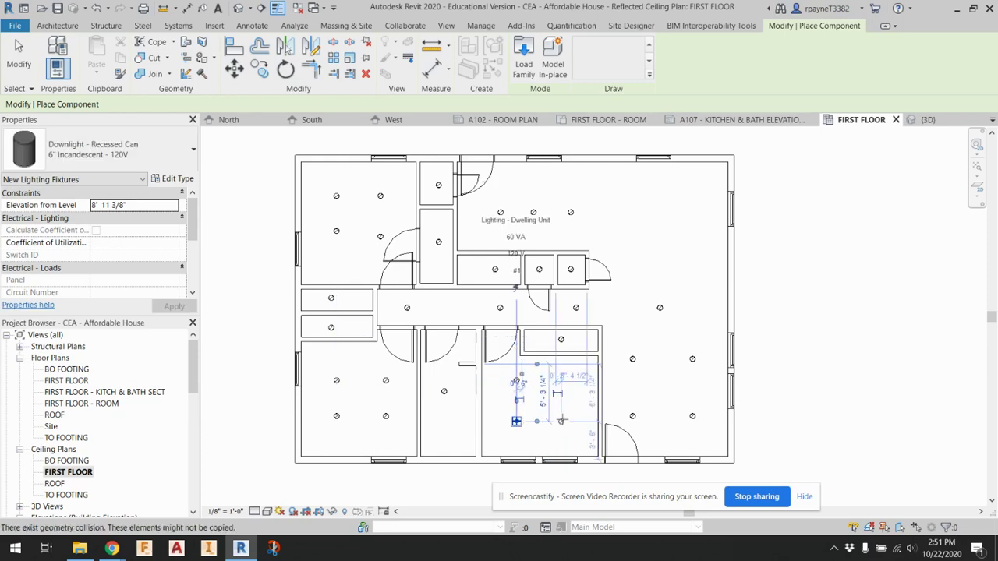
pyautogui.click(565, 421)
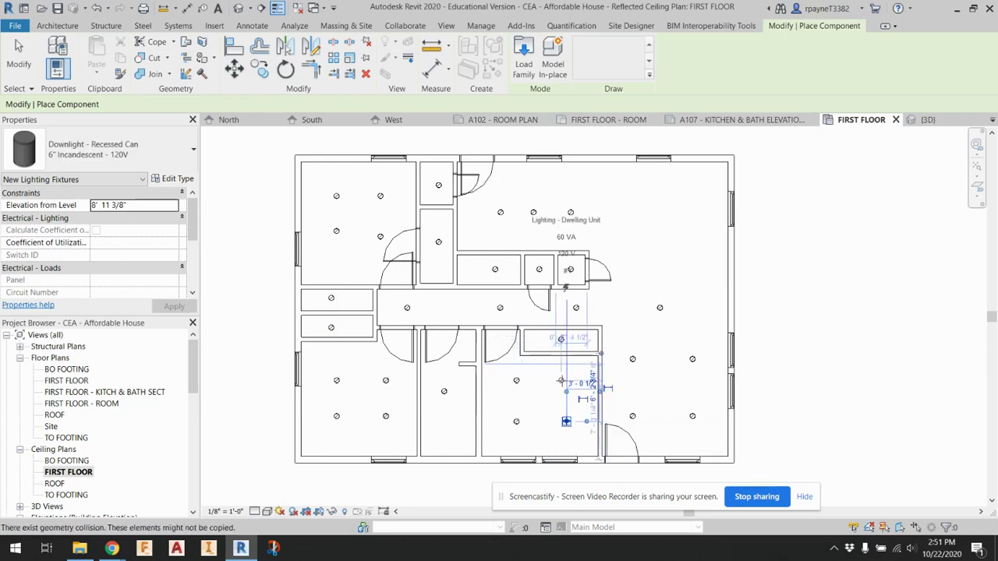
pyautogui.click(560, 380)
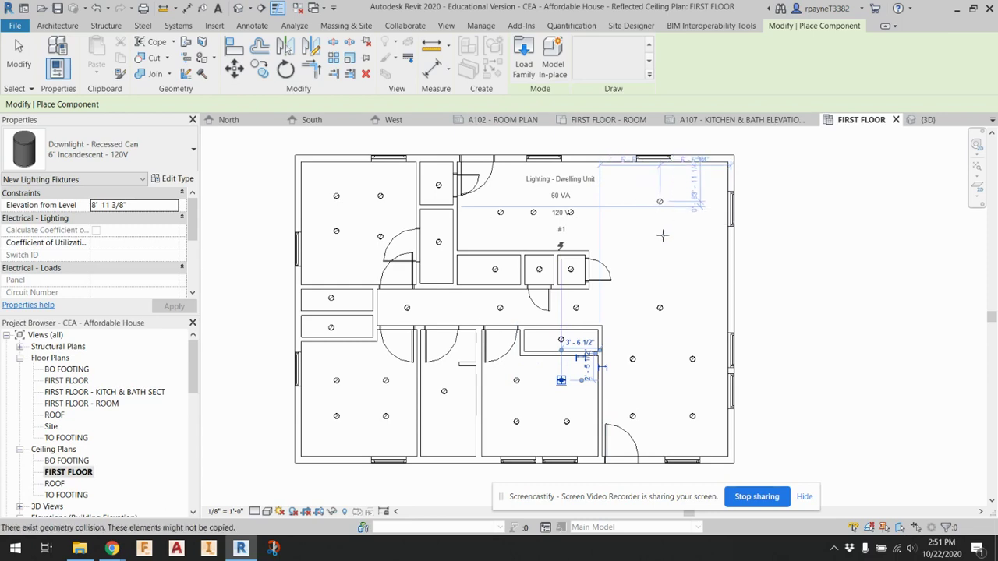
# Step: Place two recessed can downlights one above the other in the upper-right part of the open area and end placement
pyautogui.click(660, 201)
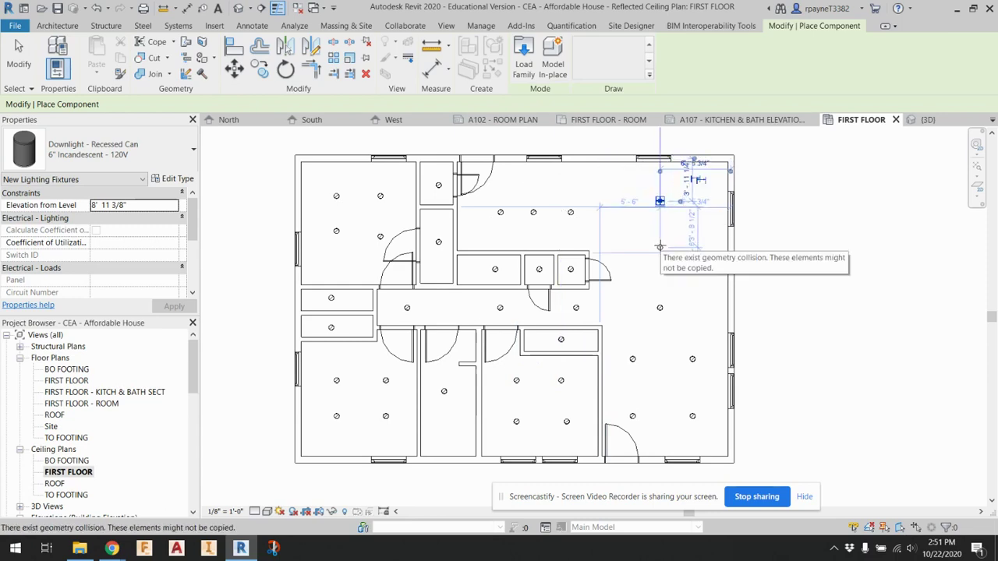
pyautogui.click(659, 247)
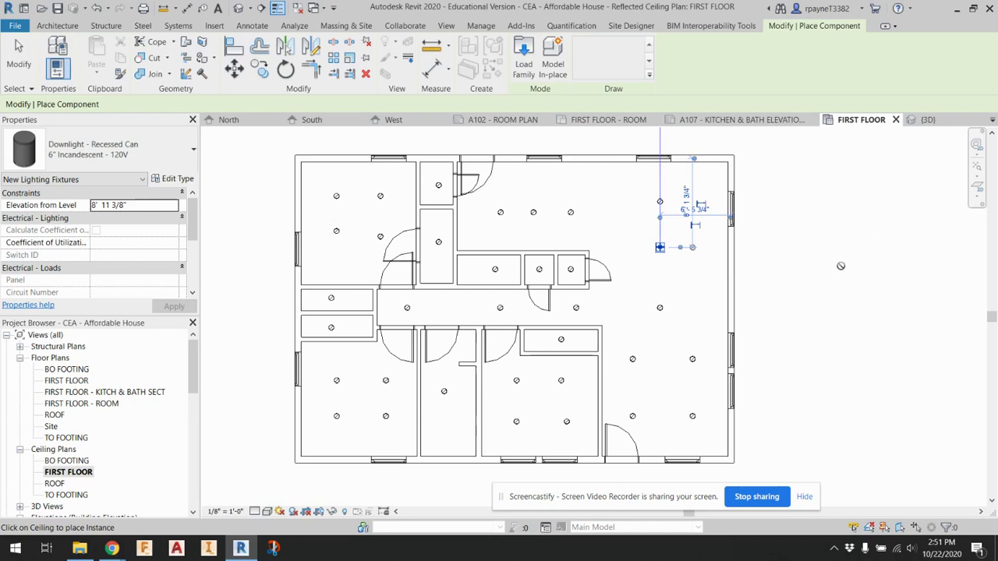
pyautogui.press('Escape')
pyautogui.press('Escape')
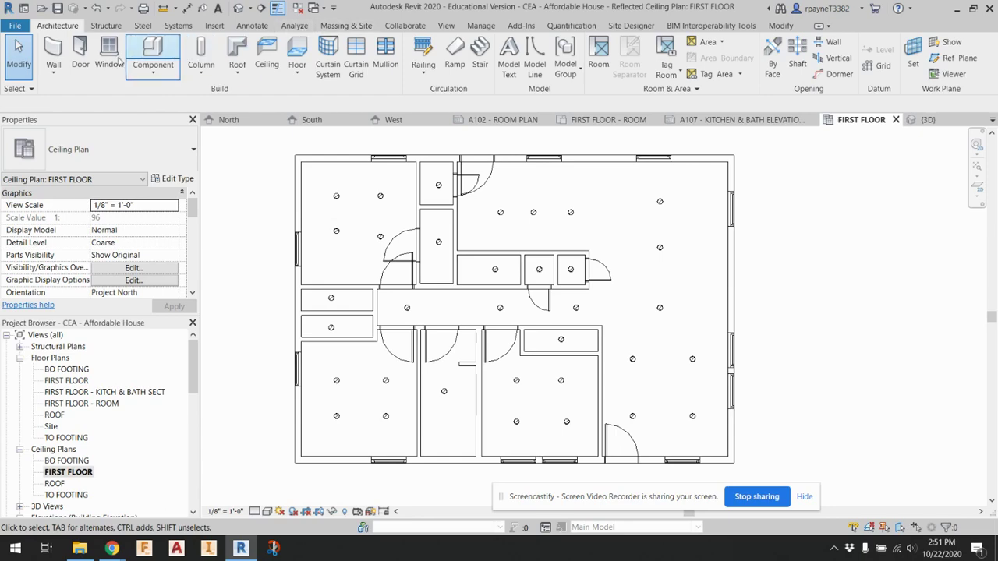
# Step: Start loading another component family and open the Electrical folder of the US Imperial library
pyautogui.click(155, 53)
pyautogui.click(525, 62)
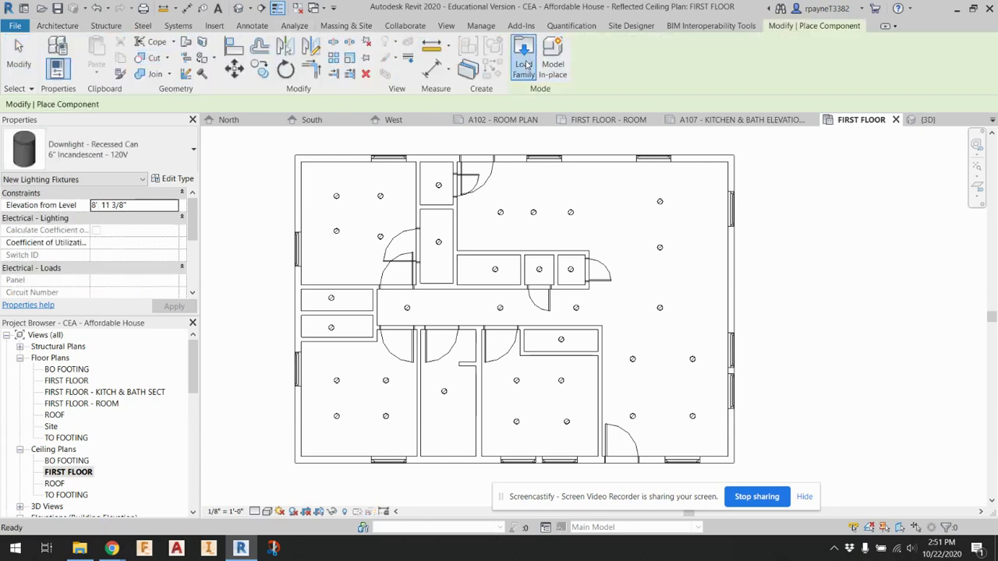
pyautogui.click(794, 138)
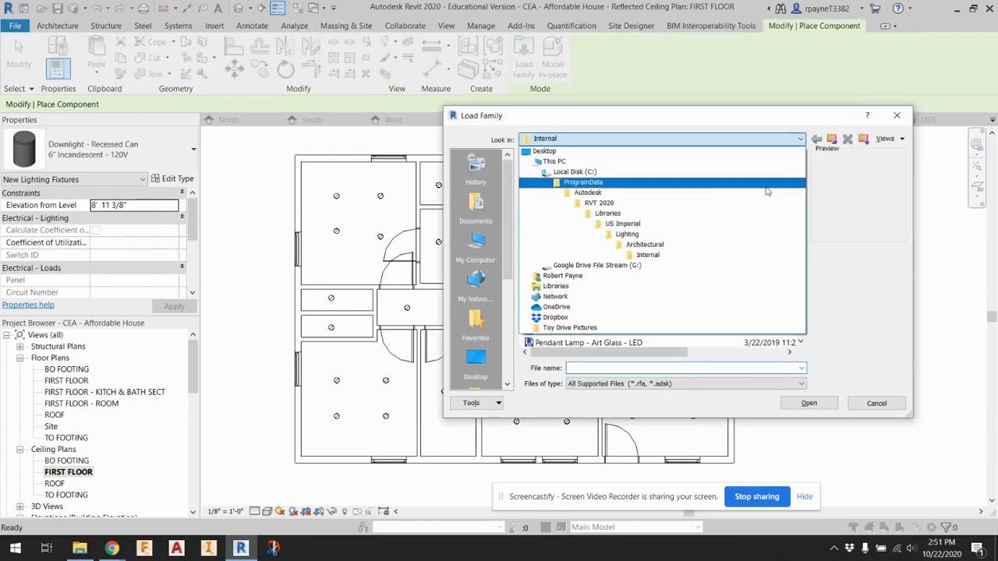
pyautogui.click(735, 226)
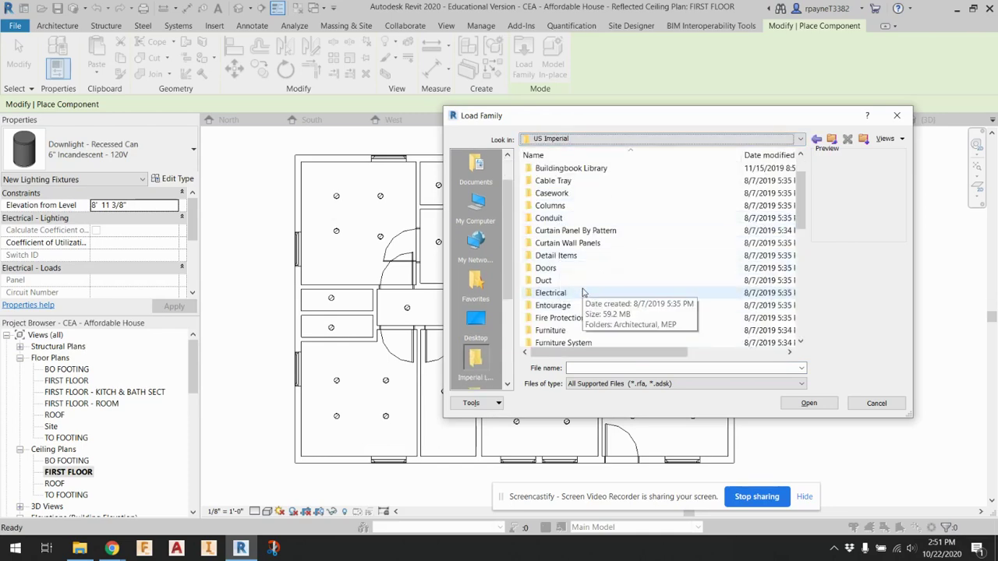
pyautogui.doubleClick(582, 292)
# Step: Check the Connectors families in the Electrical library's MEP folder, then return to the Electrical folder
pyautogui.doubleClick(575, 182)
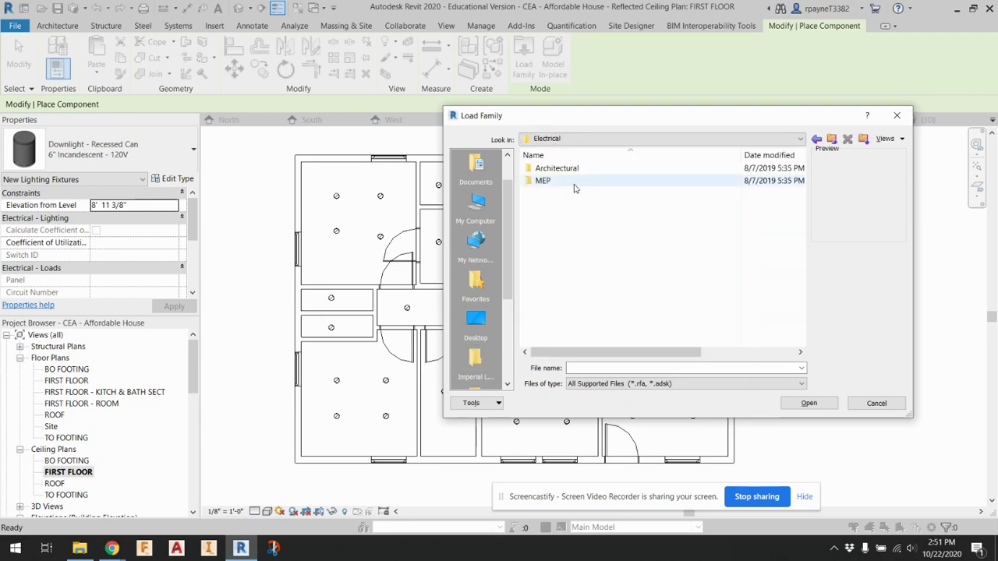
pyautogui.doubleClick(577, 169)
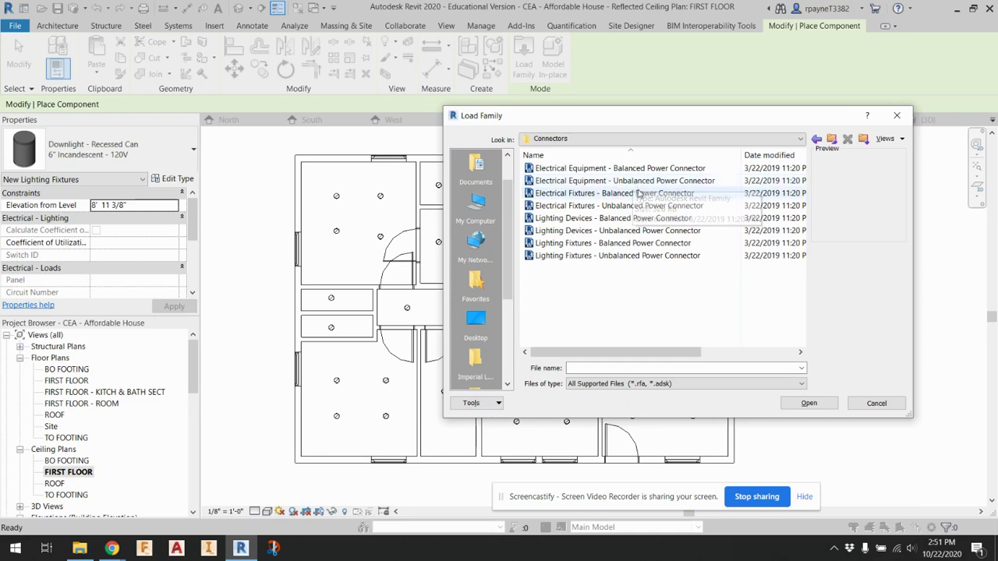
pyautogui.click(815, 138)
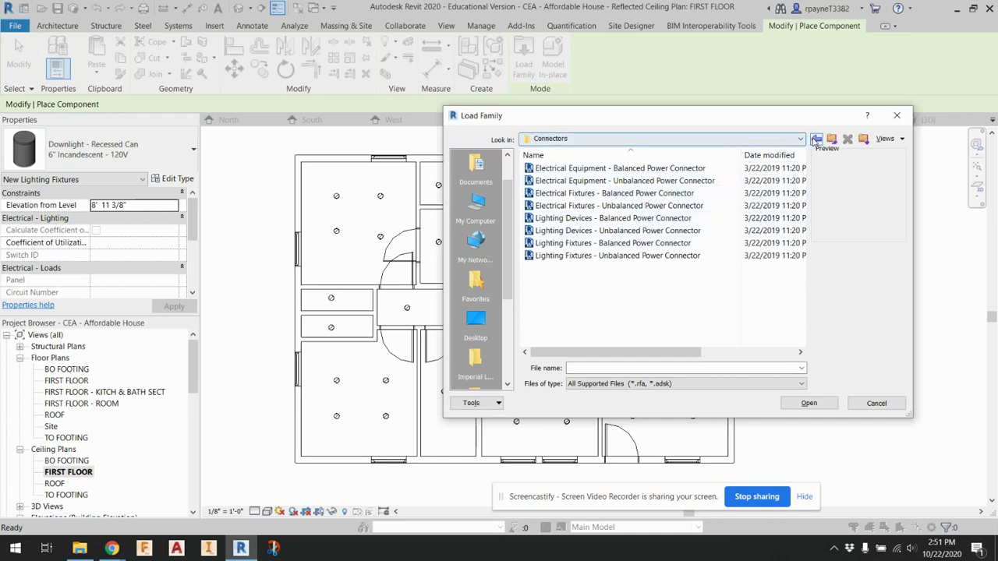
pyautogui.click(815, 139)
# Step: Open the Terminals folder under the Electrical library's Architectural and Electrical Power folders, checking Distribution on the way
pyautogui.doubleClick(645, 170)
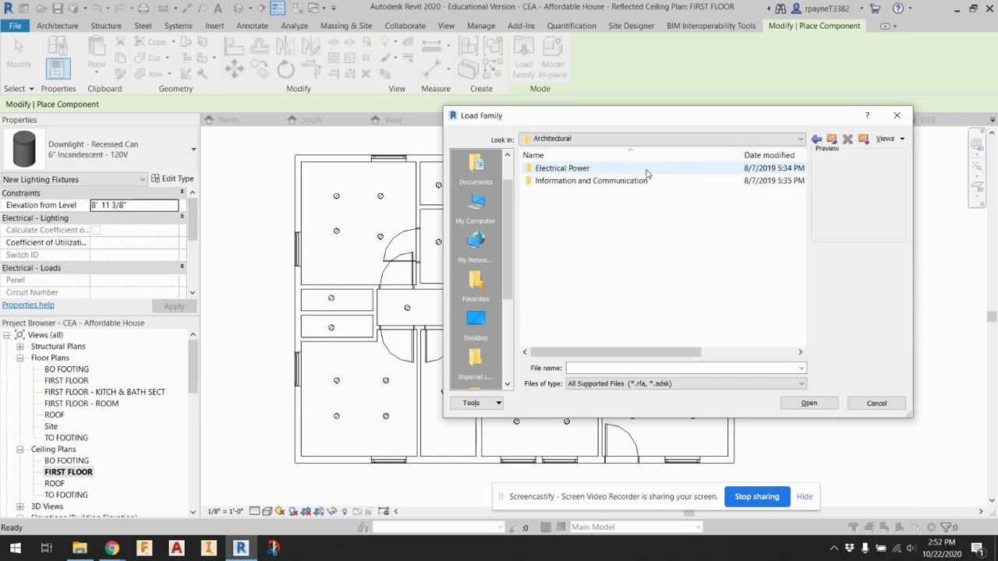
pyautogui.doubleClick(645, 170)
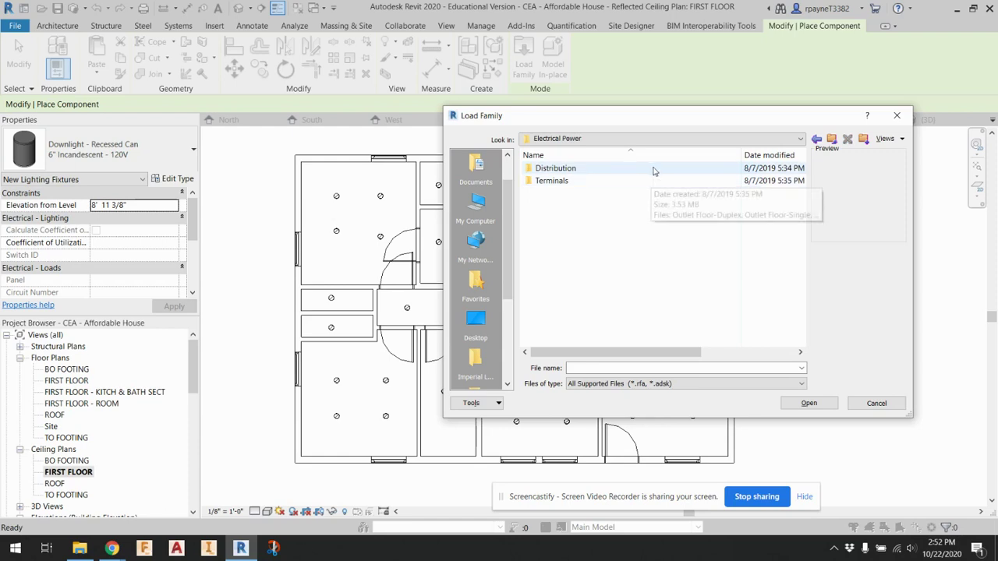
pyautogui.doubleClick(653, 169)
pyautogui.click(815, 139)
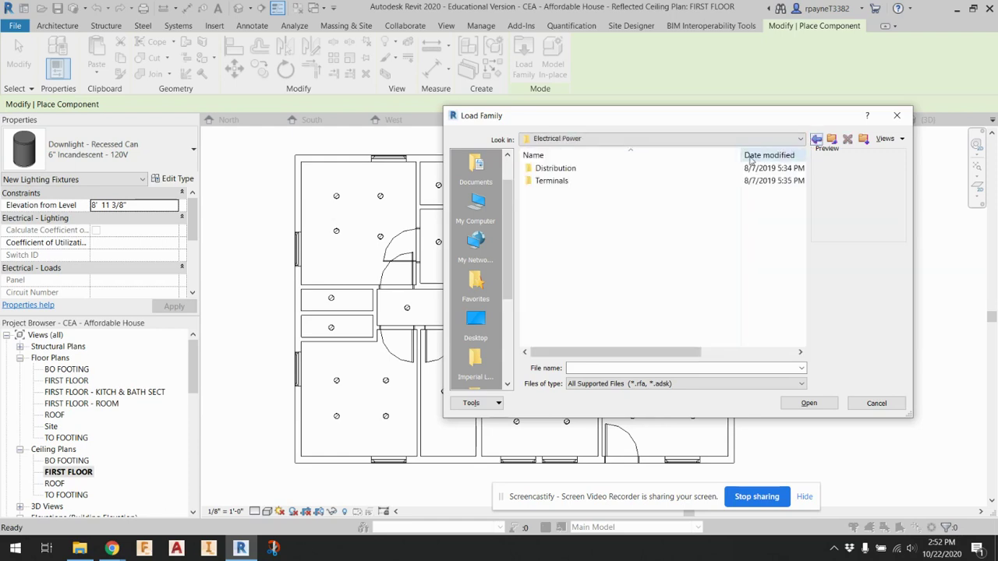
pyautogui.doubleClick(689, 182)
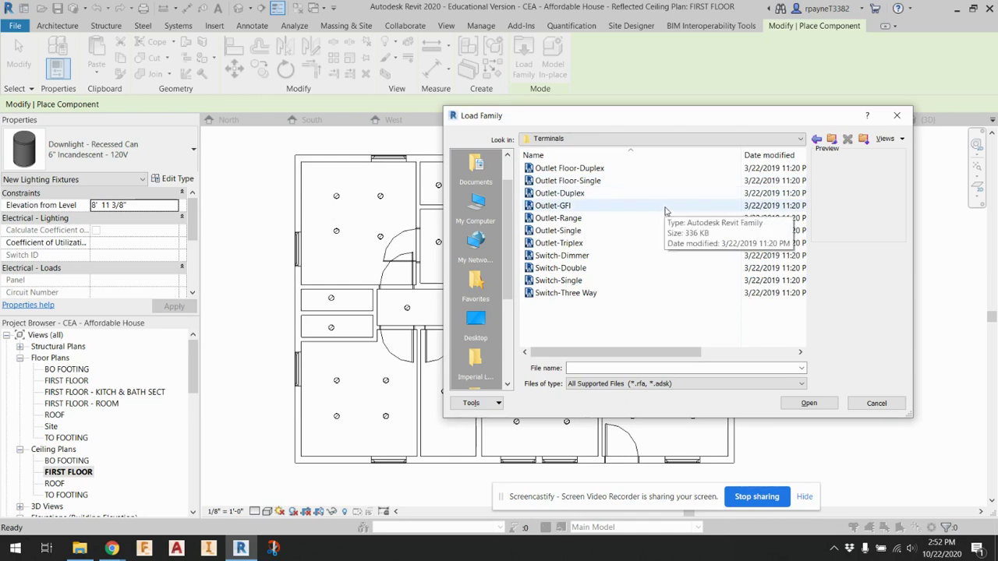
# Step: Preview the duplex, GFI and range outlet families and the dimmer, double, single and three-way switch families
pyautogui.click(687, 195)
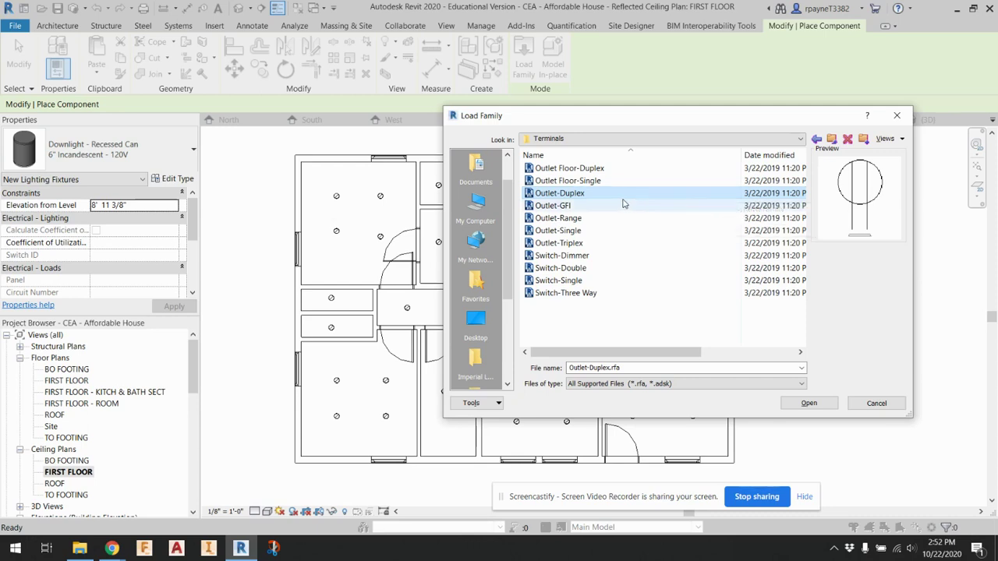
pyautogui.click(668, 205)
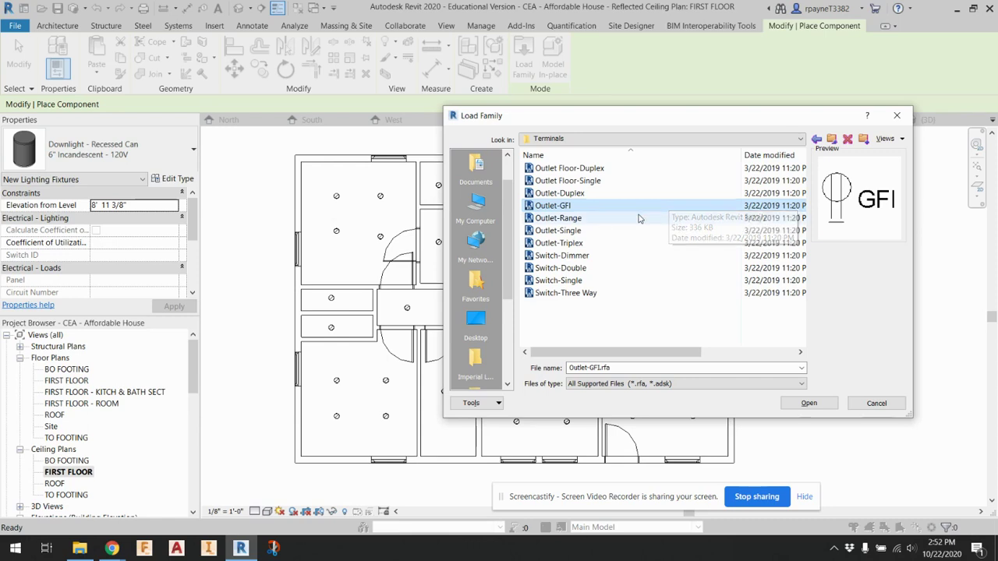
pyautogui.click(637, 218)
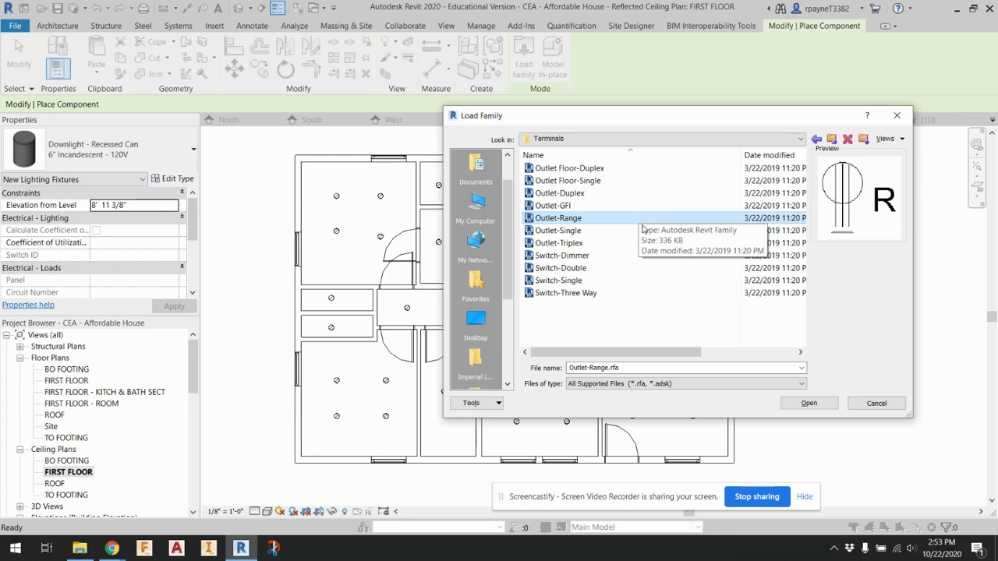
pyautogui.click(623, 254)
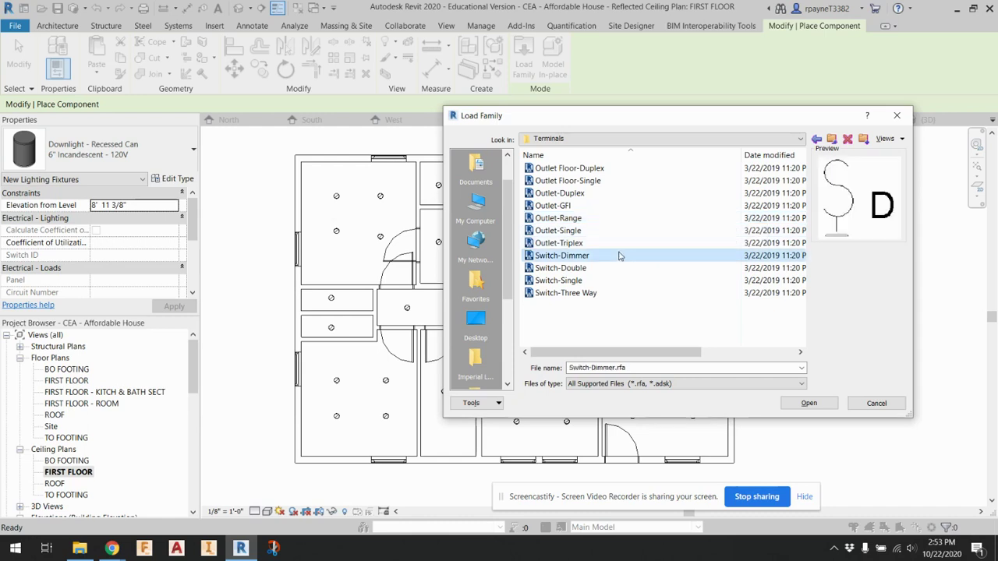
pyautogui.click(579, 269)
pyautogui.click(579, 282)
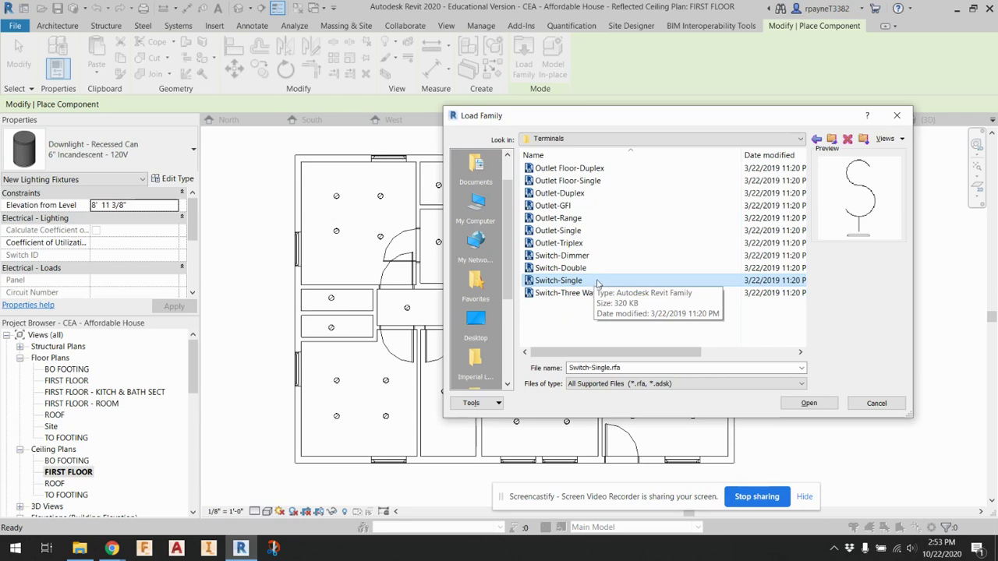
pyautogui.click(599, 293)
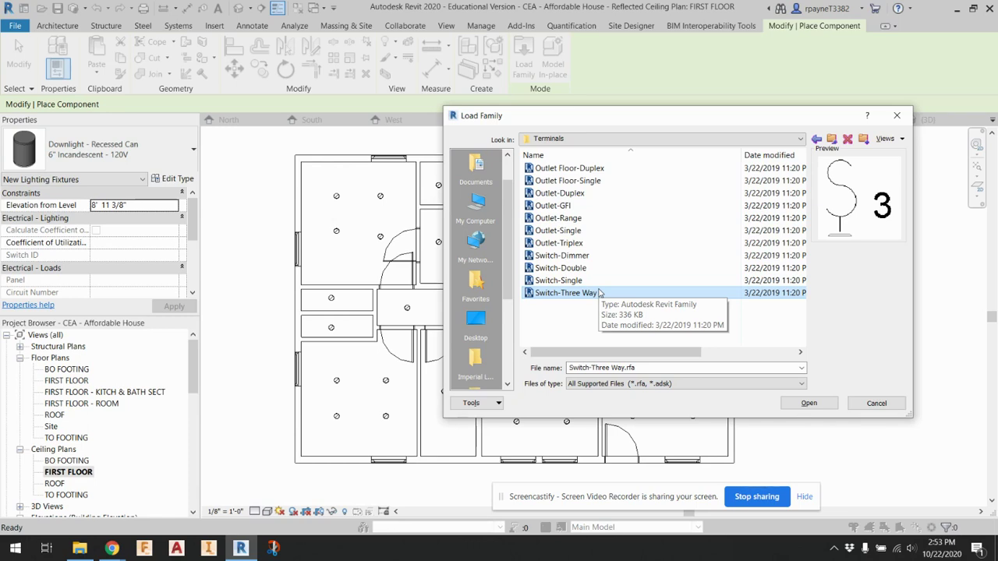
# Step: Load the Switch-Double, Switch-Single, Switch-Three Way, Outlet-GFI, Outlet-Range and Outlet-Duplex families together from the Terminals folder
pyautogui.click(569, 293)
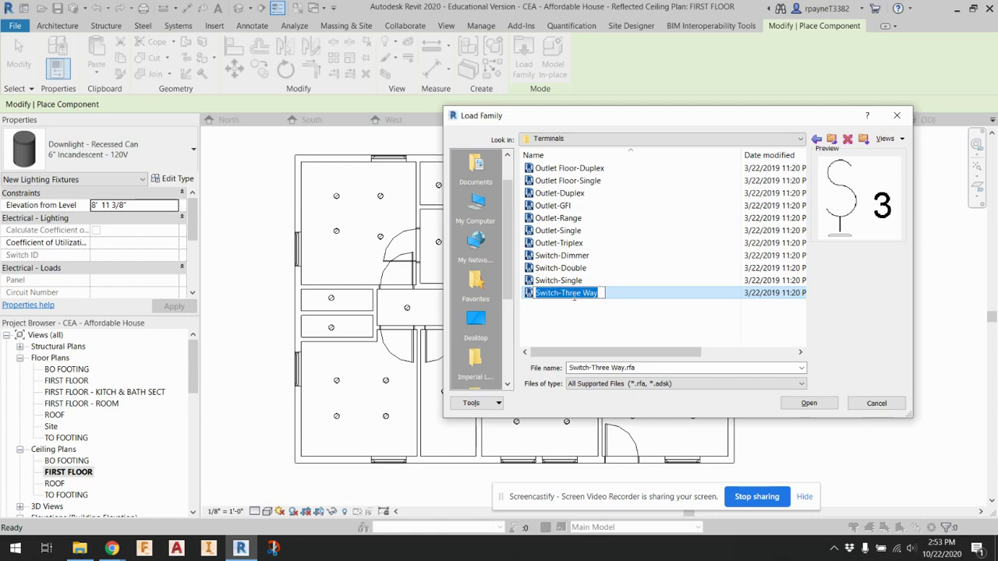
pyautogui.moveTo(590, 304); pyautogui.dragTo(572, 270)
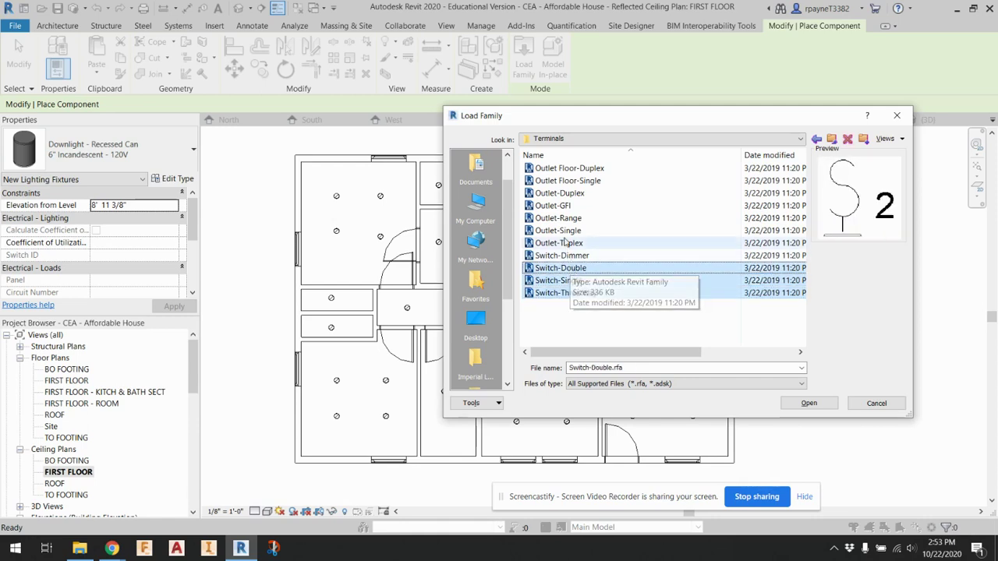
pyautogui.keyDown('ctrl'); pyautogui.click(561, 205); pyautogui.keyUp('ctrl')
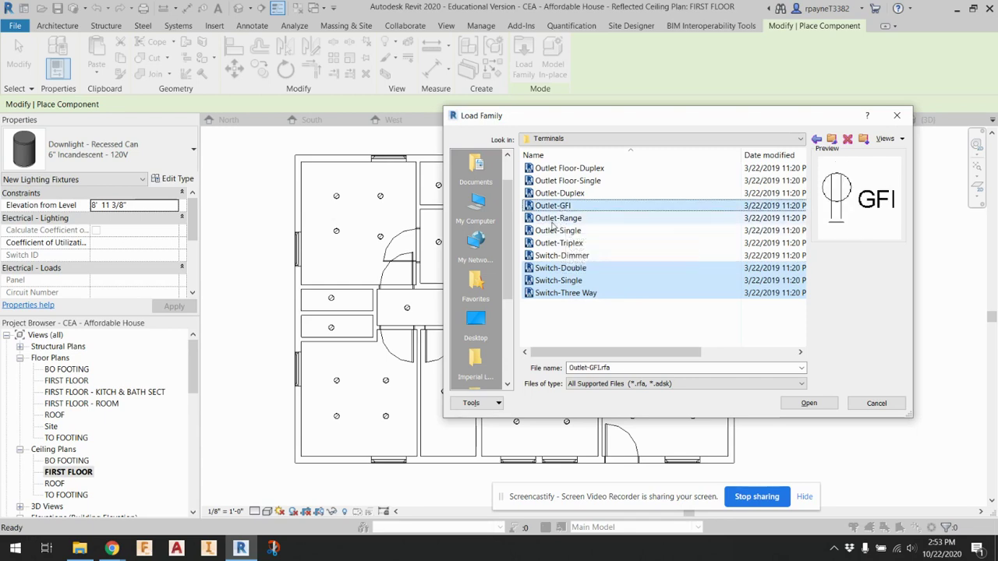
pyautogui.keyDown('ctrl'); pyautogui.click(553, 219); pyautogui.keyUp('ctrl')
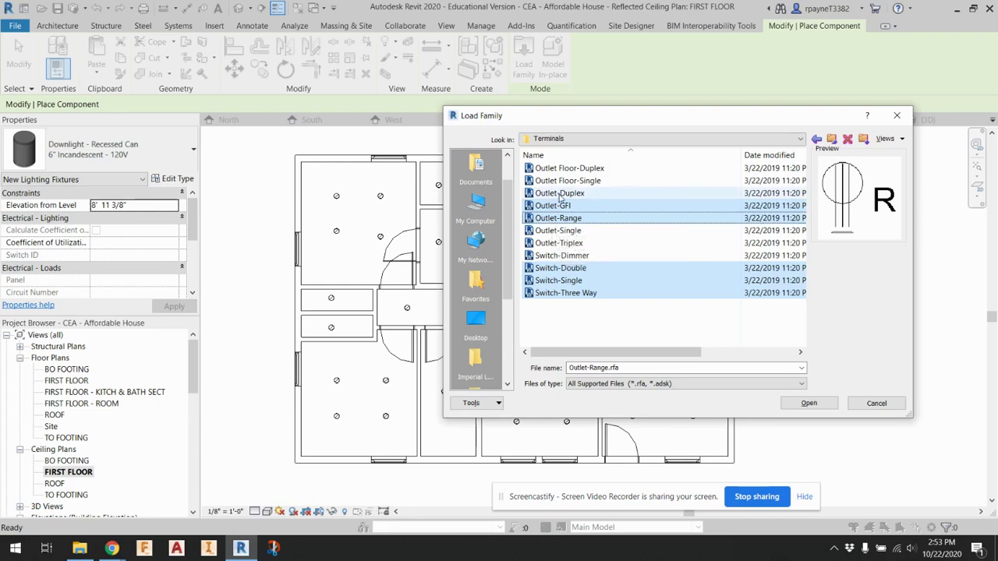
pyautogui.keyDown('ctrl'); pyautogui.click(560, 193); pyautogui.keyUp('ctrl')
pyautogui.click(803, 403)
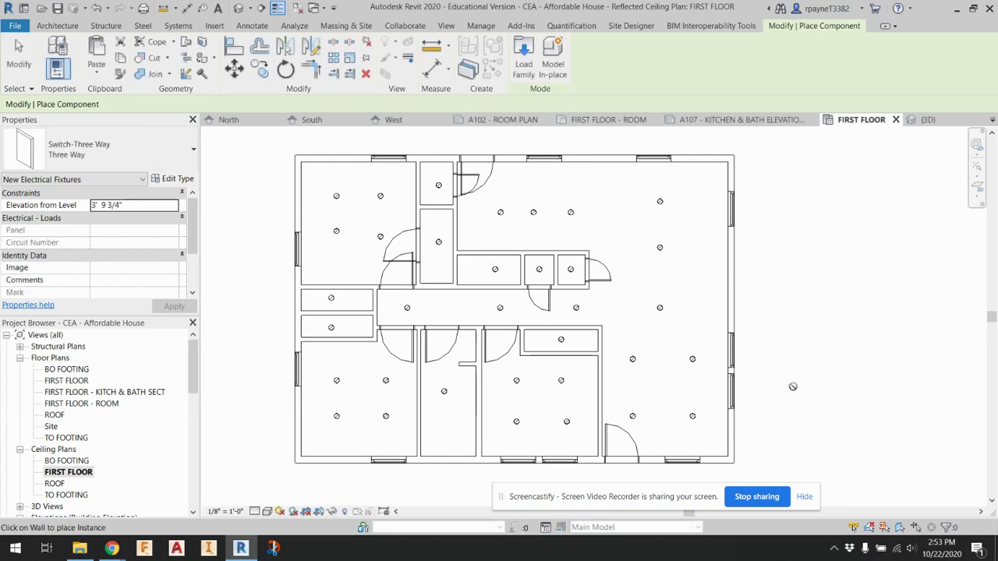
pyautogui.click(173, 152)
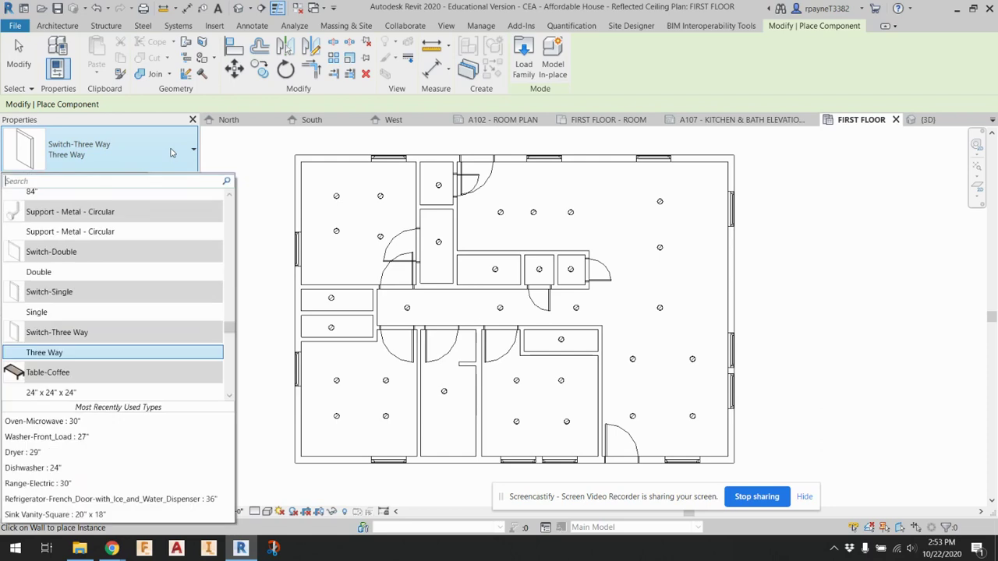
pyautogui.click(147, 314)
pyautogui.scroll(4, 644, 458)
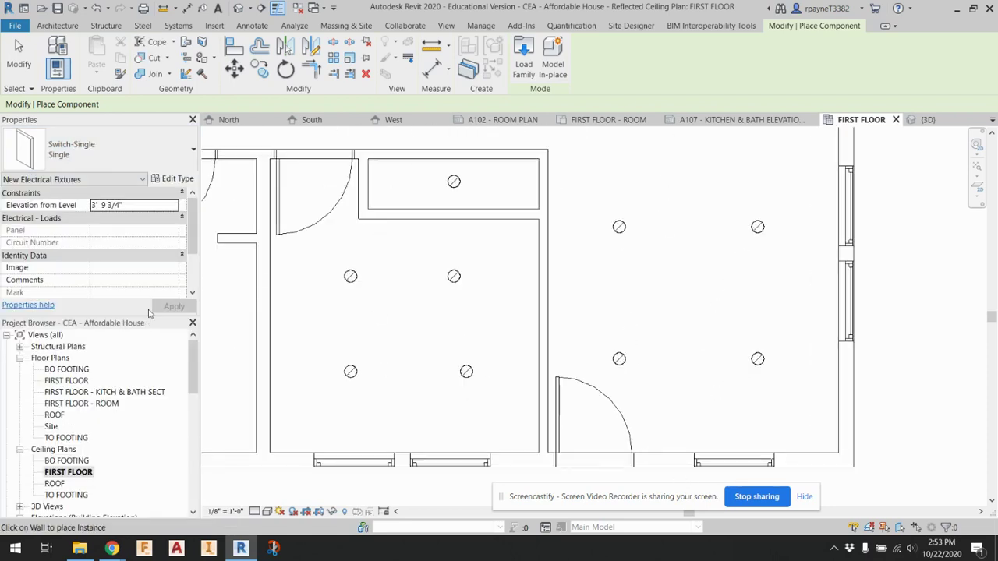
pyautogui.press('Escape')
pyautogui.press('Escape')
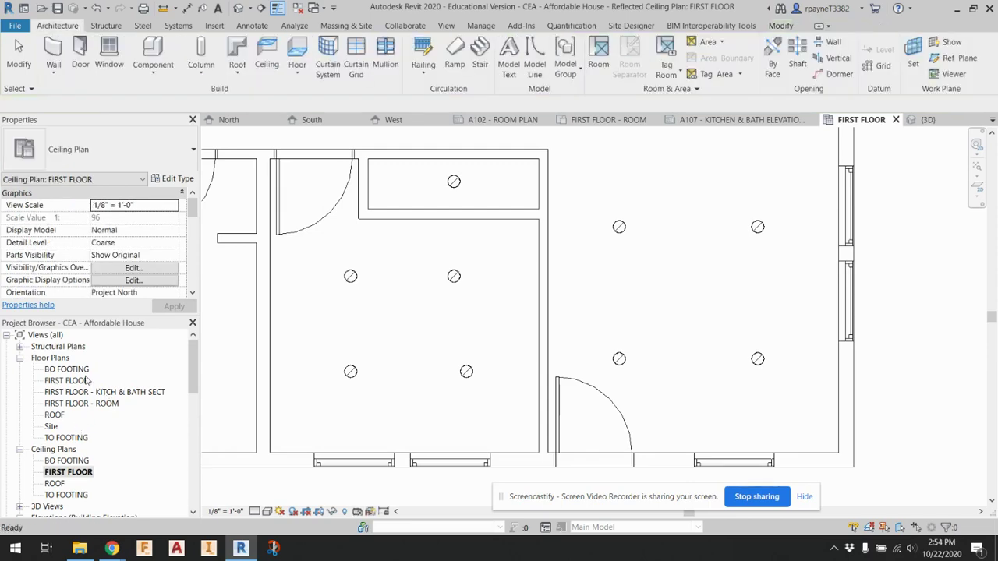
# Step: Open the FIRST FLOOR floor plan view and examine the entry door area and the whole plan
pyautogui.doubleClick(67, 380)
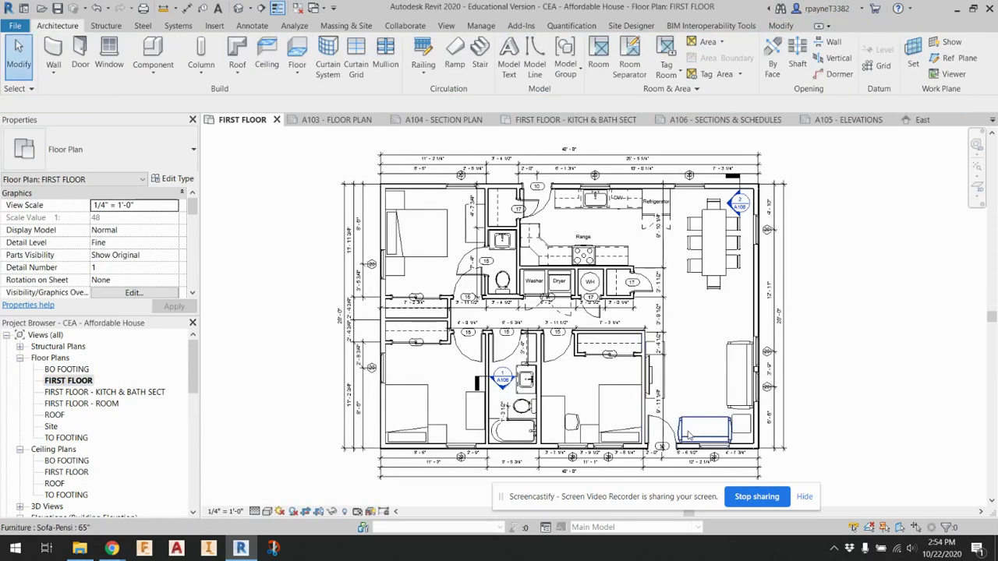
pyautogui.scroll(6, 682, 443)
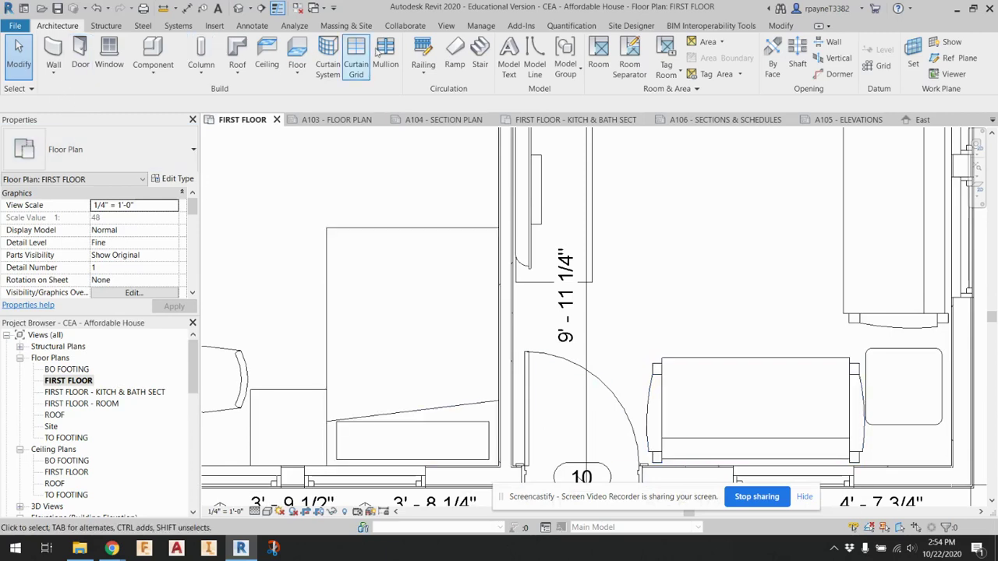
pyautogui.scroll(-1, 126, 381)
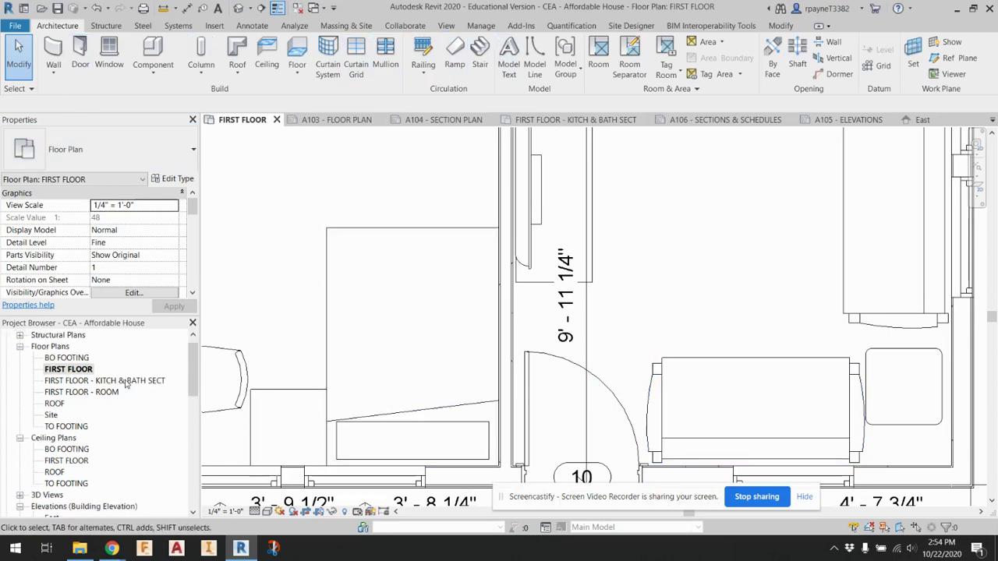
pyautogui.scroll(-3, 126, 382)
pyautogui.scroll(3, 125, 383)
pyautogui.scroll(-6, 393, 351)
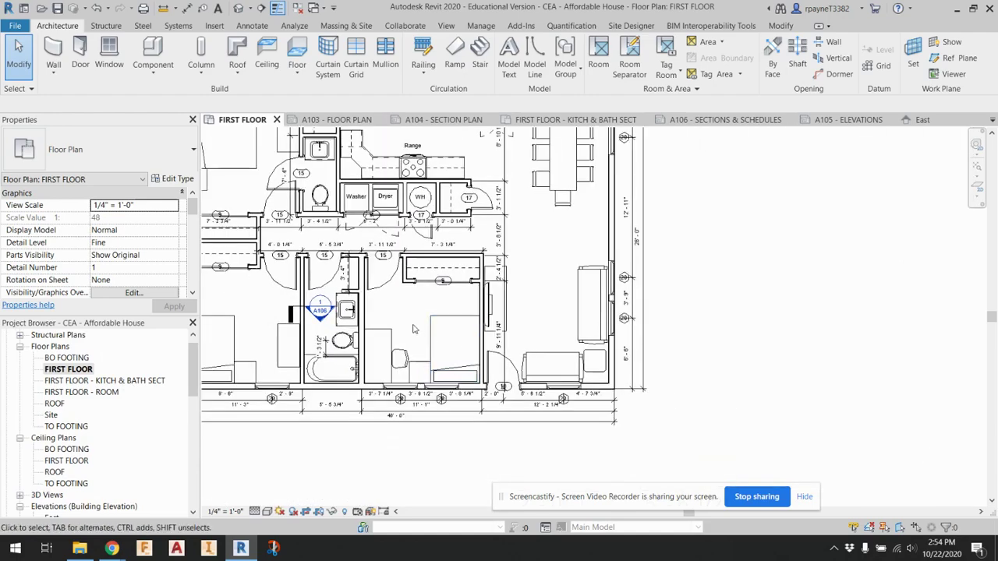
pyautogui.press('z')
pyautogui.press('f')
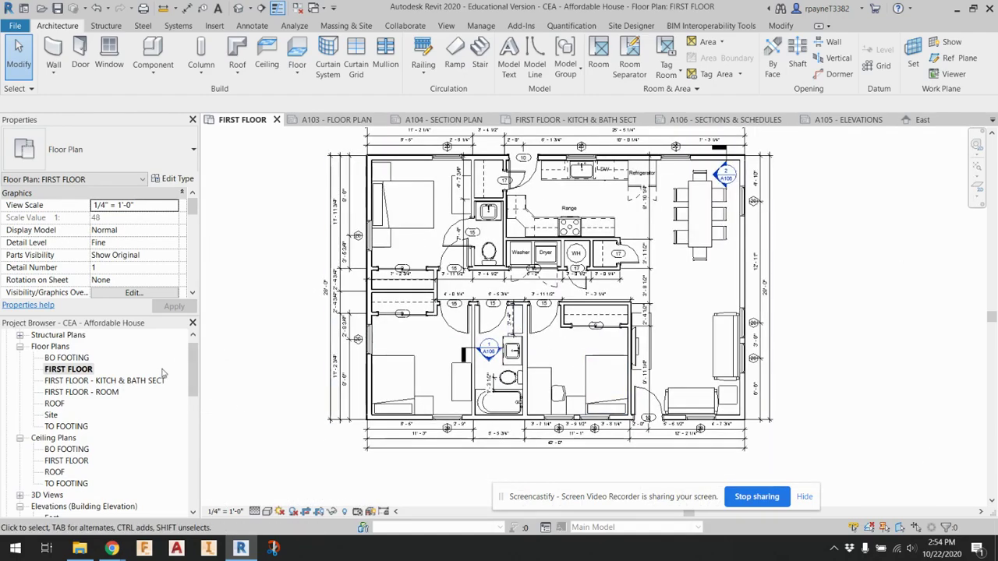
# Step: Duplicate the FIRST FLOOR floor plan view with detailing and rename the copy FIRST FLOOR - ELECTRICAL PLAN
pyautogui.rightClick(74, 369)
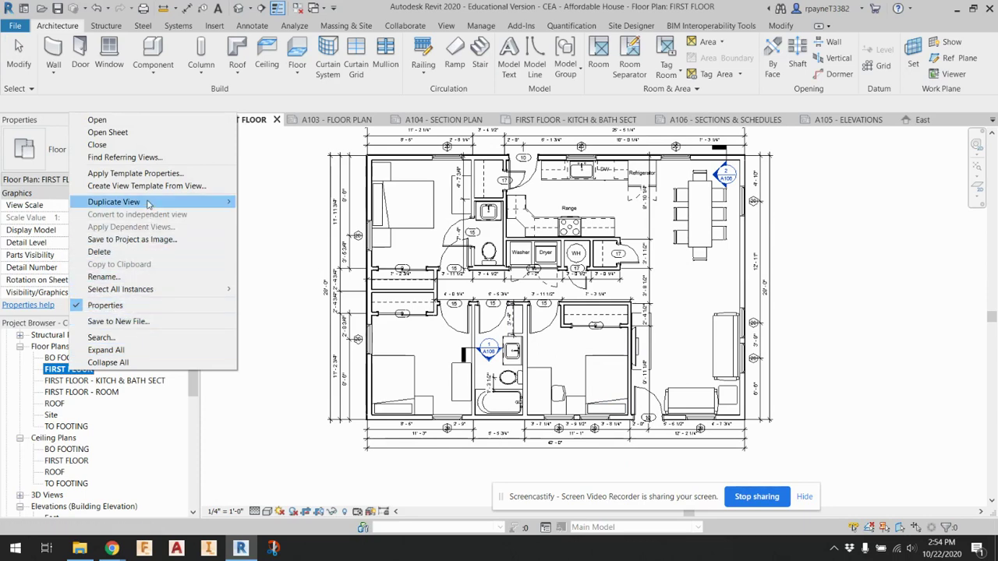
pyautogui.moveTo(216, 204)
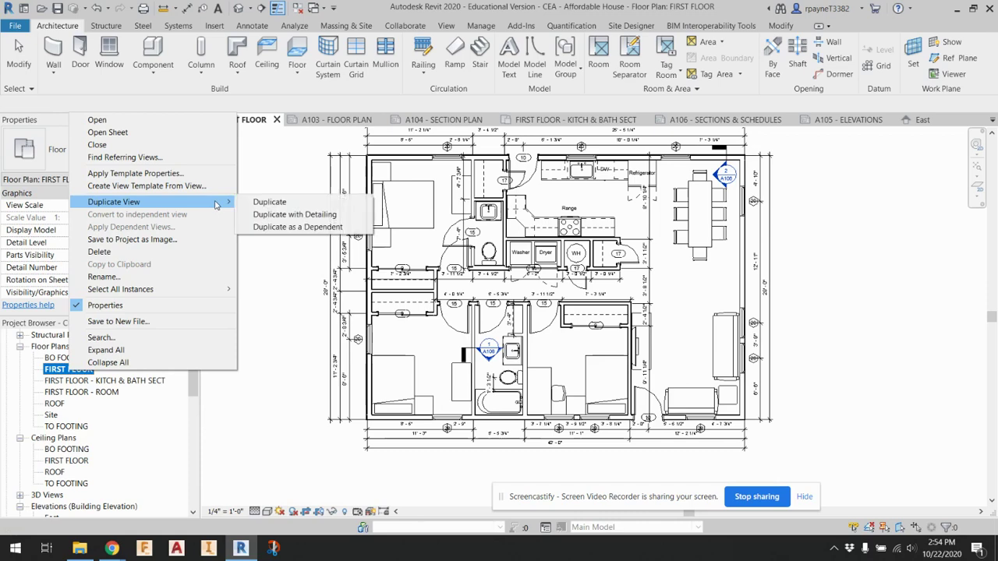
pyautogui.click(263, 217)
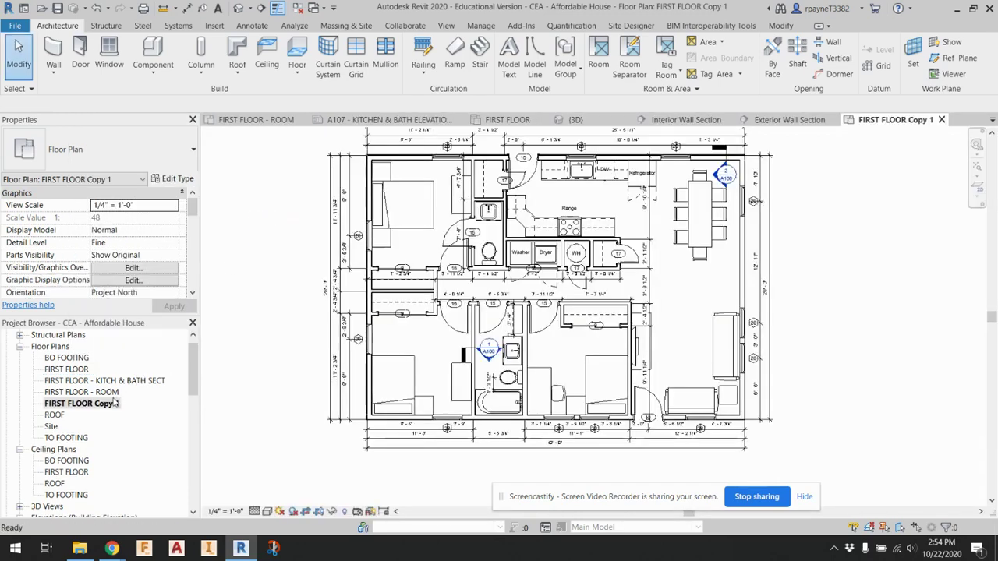
pyautogui.rightClick(106, 411)
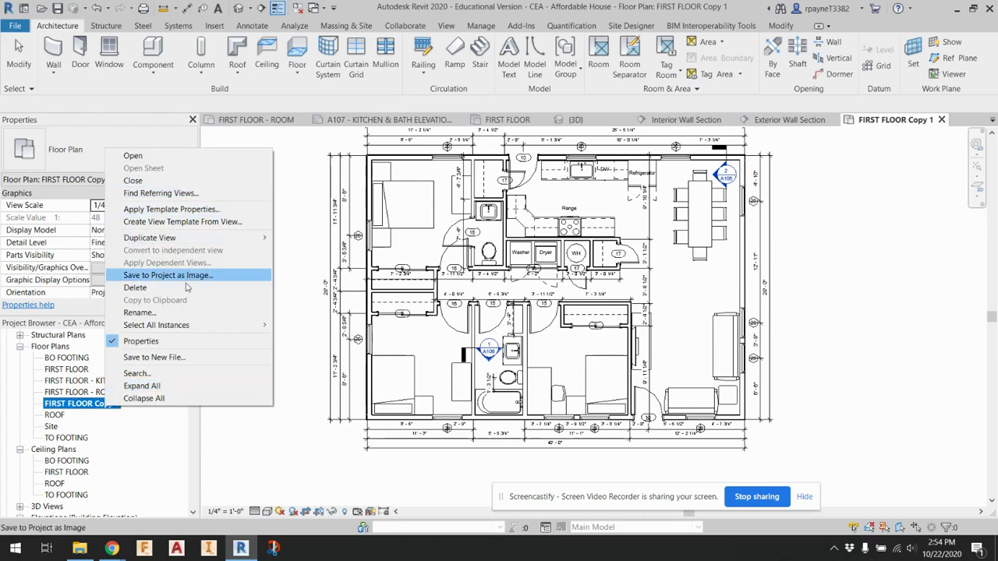
pyautogui.click(185, 316)
pyautogui.click(92, 404)
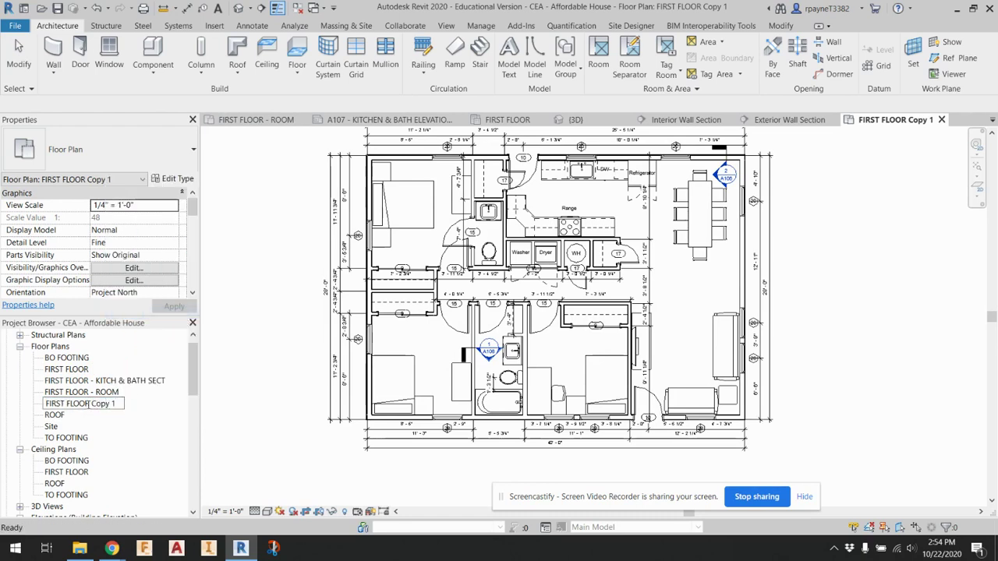
pyautogui.moveTo(92, 403); pyautogui.dragTo(123, 404)
pyautogui.write('- ELECTRICAL PLAN')
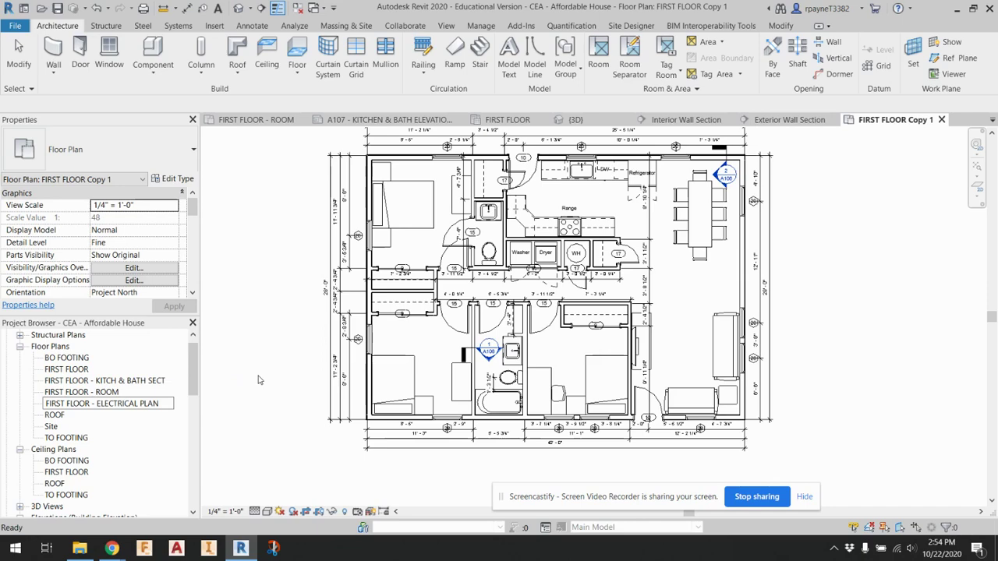
pyautogui.press('Return')
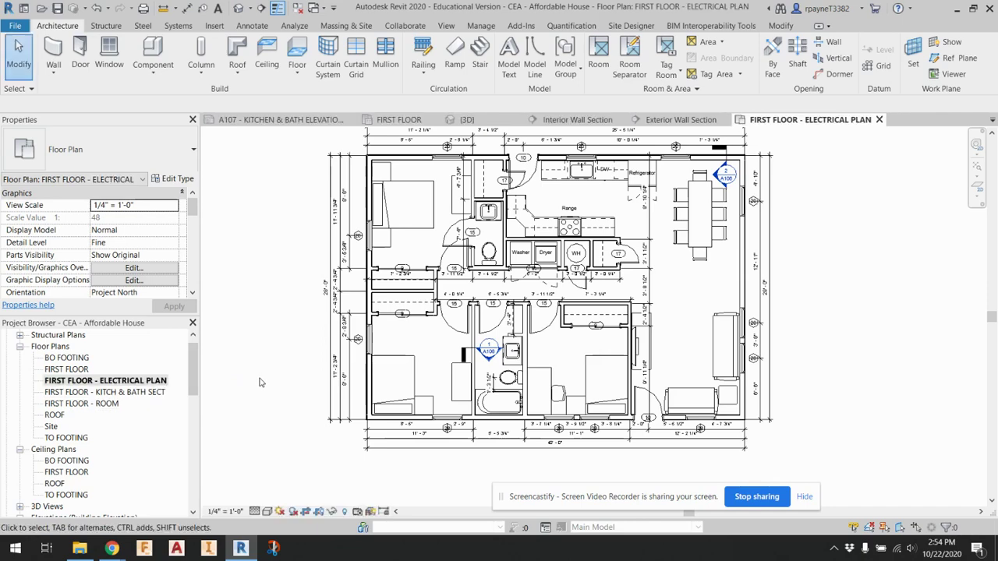
# Step: Hide the furniture and dimension categories in the electrical plan view
pyautogui.rightClick(382, 390)
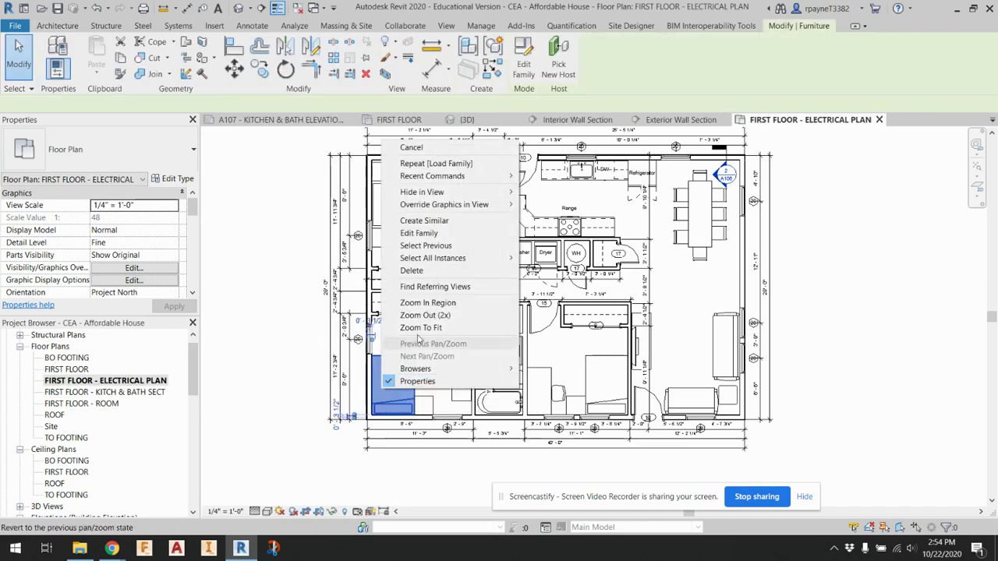
pyautogui.moveTo(470, 195)
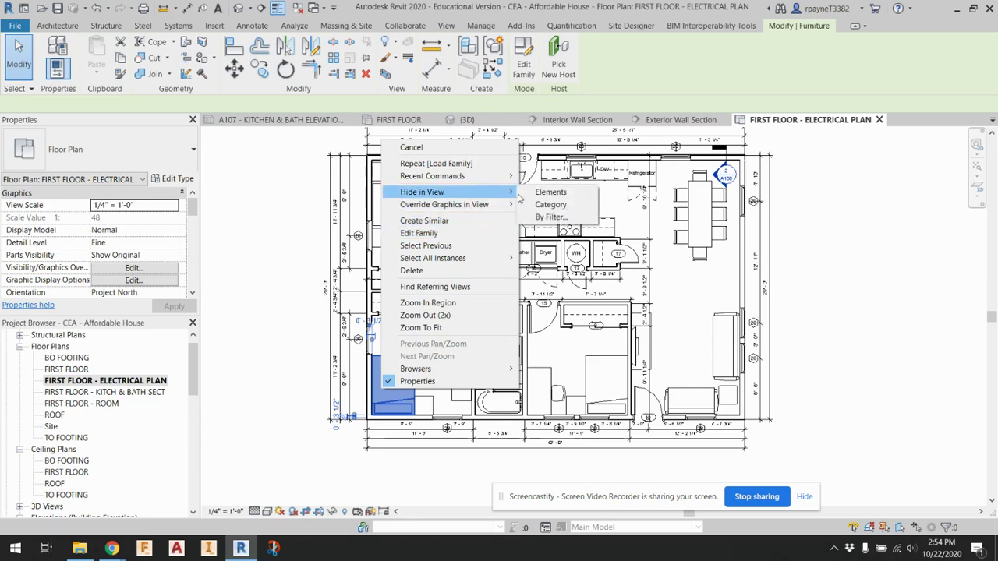
pyautogui.click(555, 207)
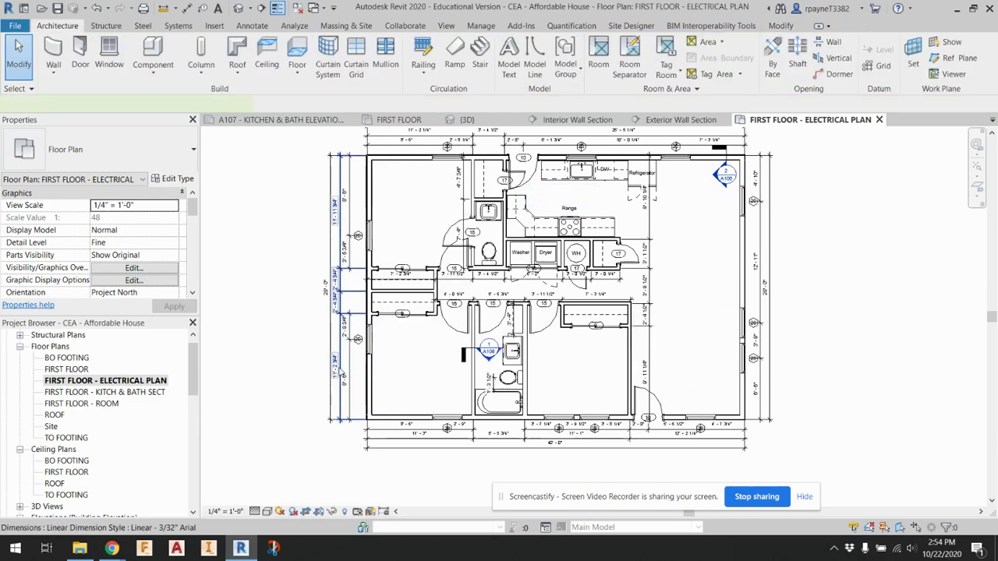
pyautogui.rightClick(341, 365)
pyautogui.moveTo(427, 171)
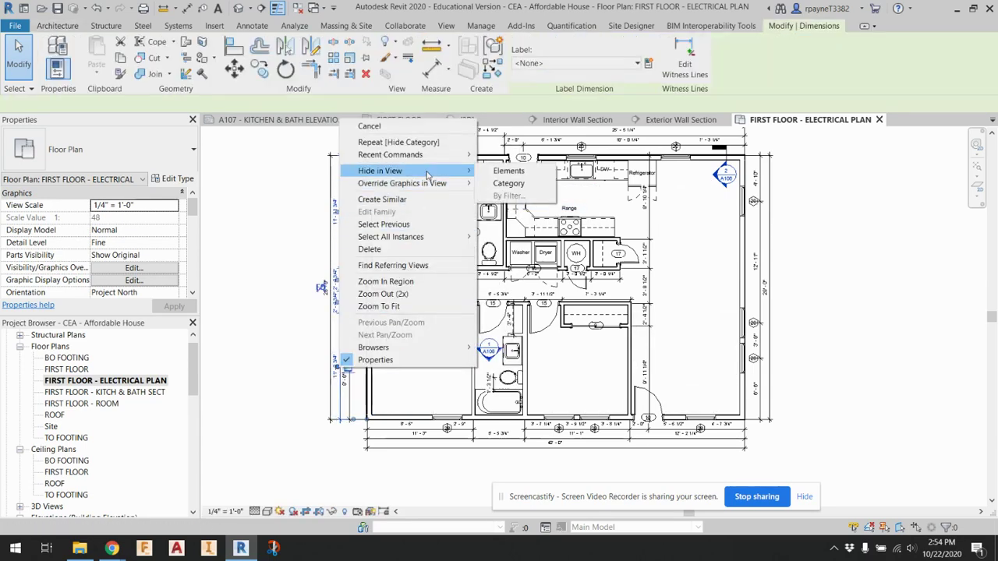
pyautogui.click(510, 183)
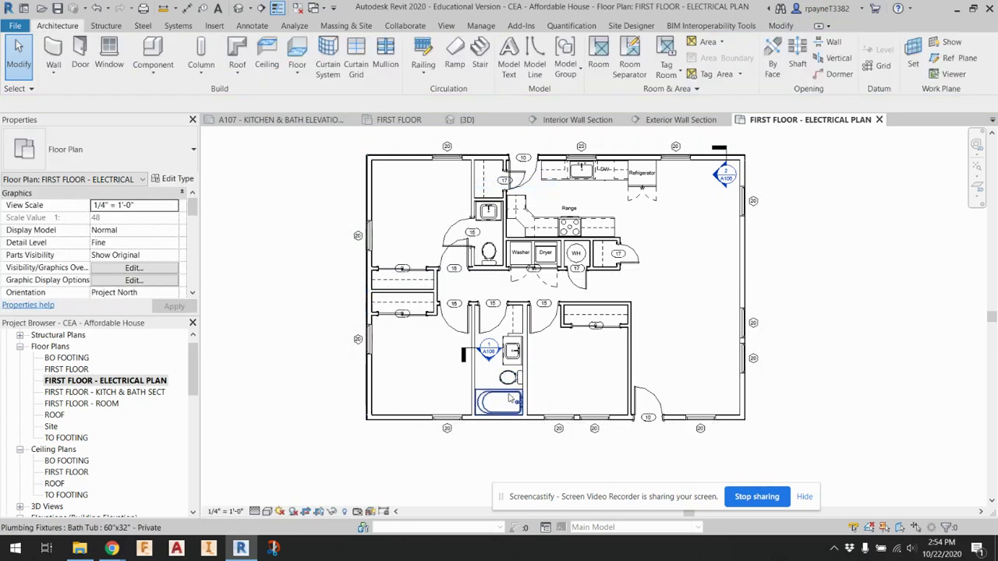
pyautogui.rightClick(489, 348)
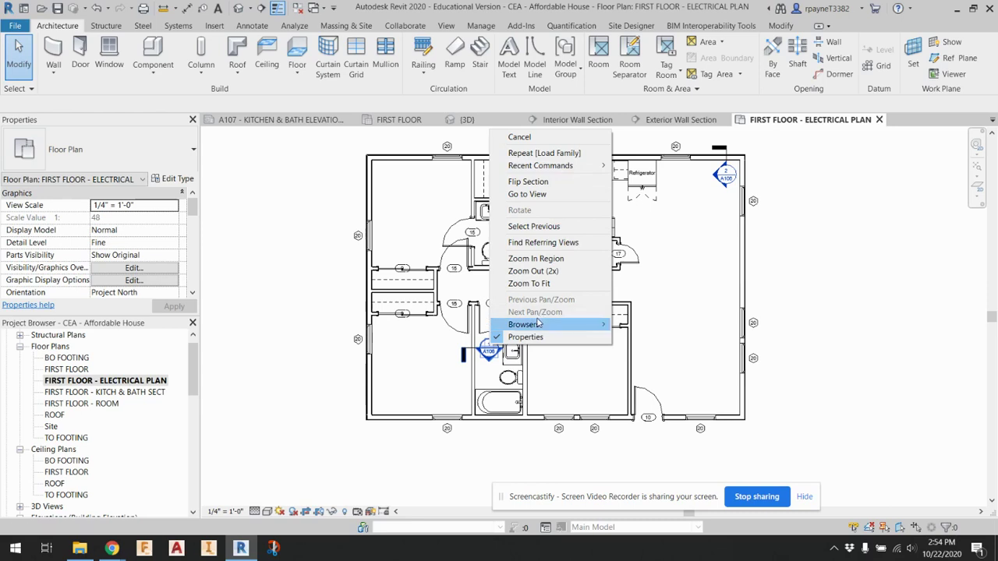
pyautogui.press('Escape')
pyautogui.rightClick(489, 349)
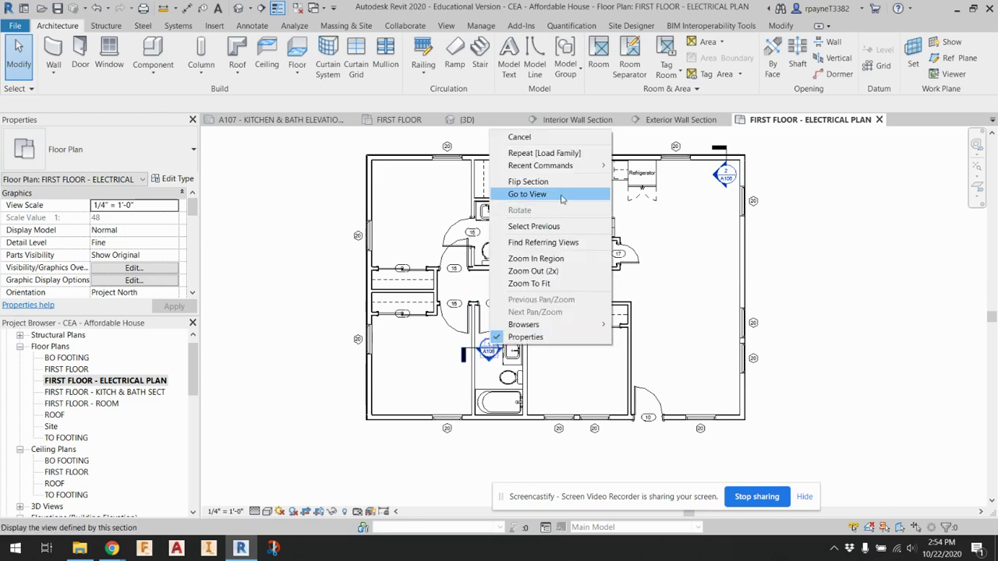
pyautogui.press('Escape')
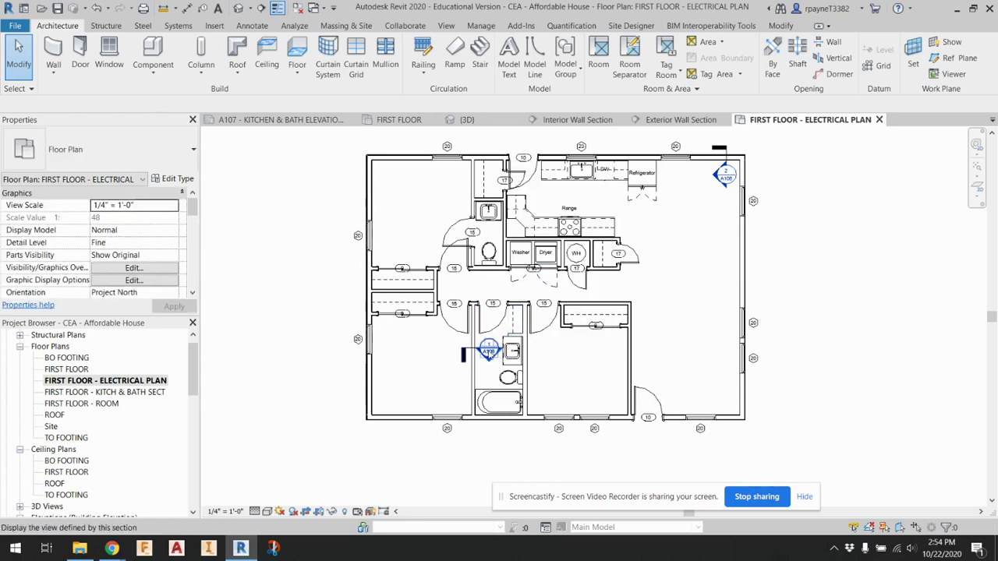
pyautogui.rightClick(478, 350)
pyautogui.press('Escape')
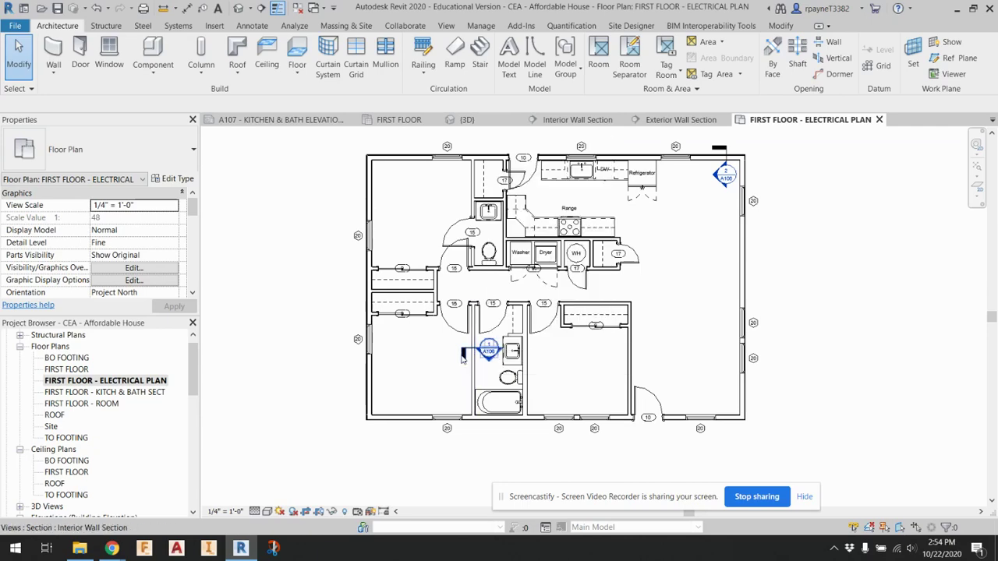
# Step: Hide the section markers and the window tag category in the electrical plan view
pyautogui.rightClick(465, 353)
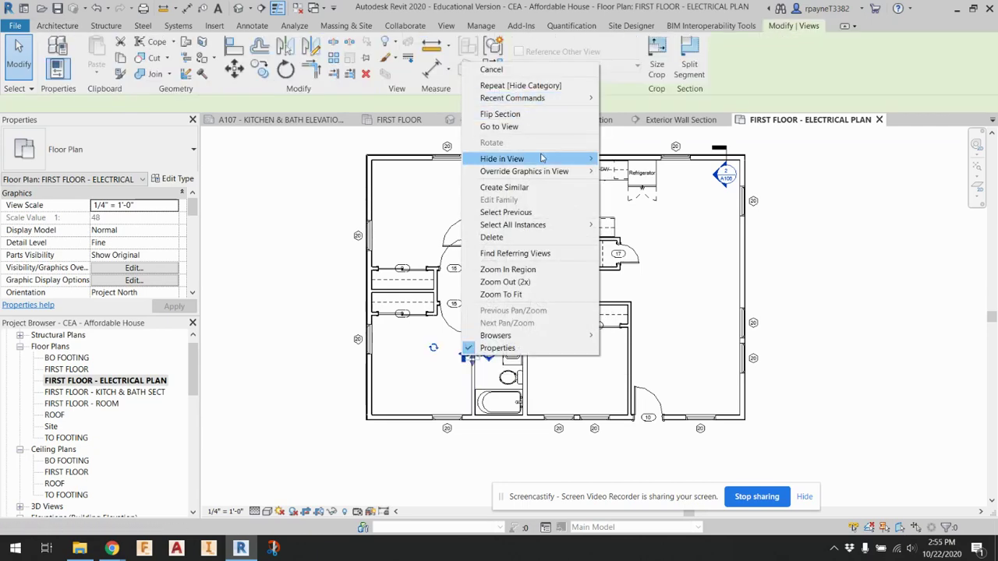
pyautogui.moveTo(577, 159)
pyautogui.click(631, 159)
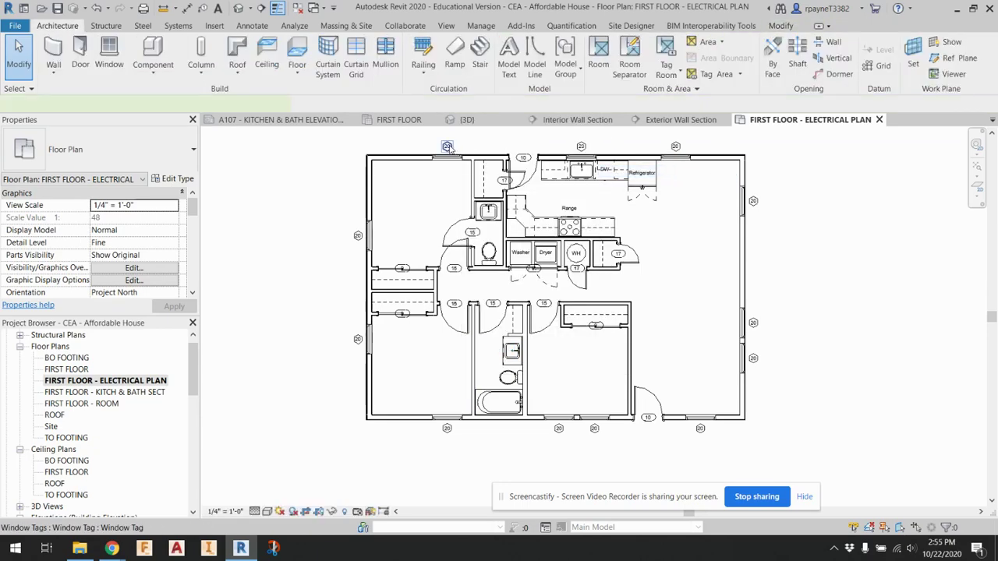
pyautogui.rightClick(448, 147)
pyautogui.moveTo(577, 214)
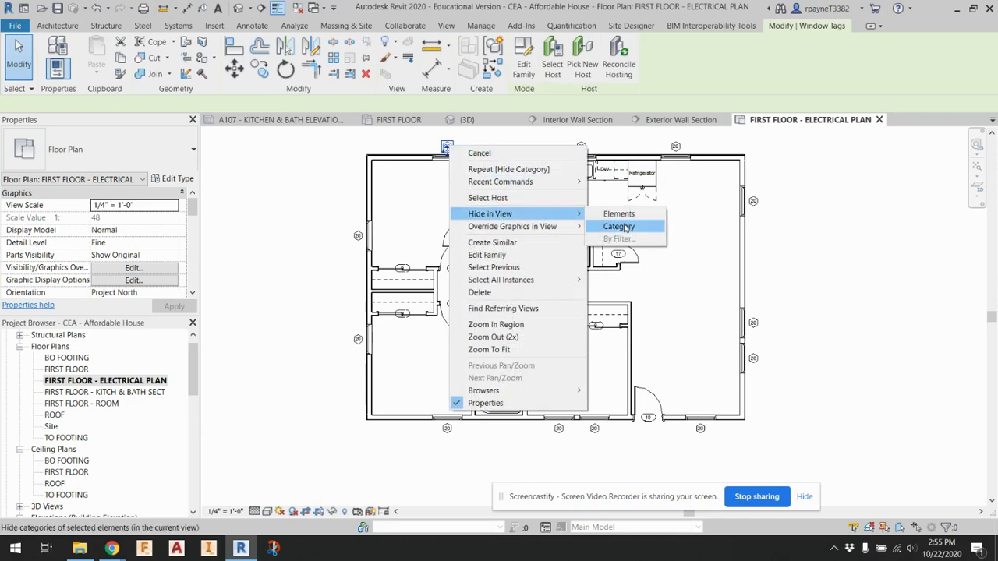
pyautogui.click(618, 226)
pyautogui.scroll(5, 585, 331)
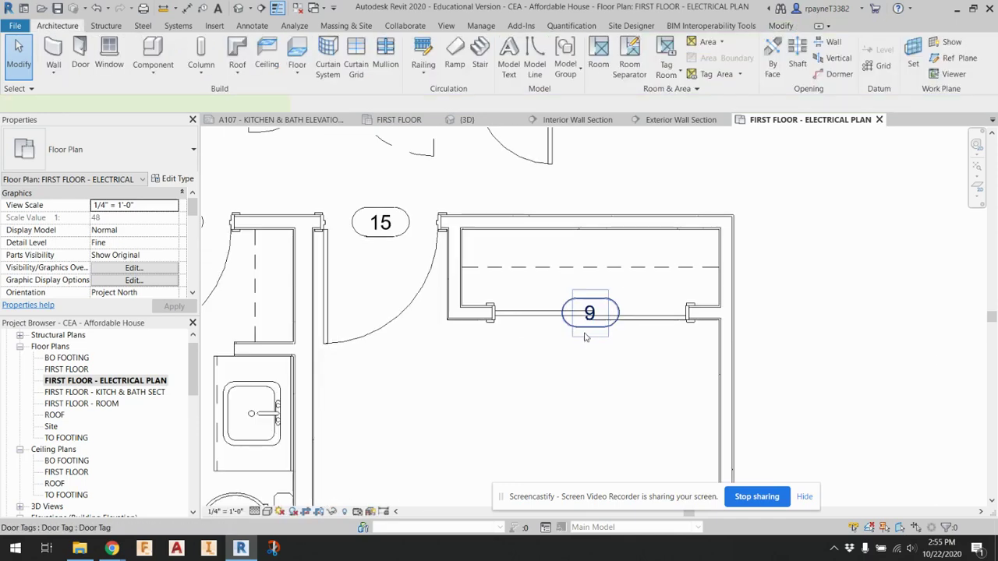
# Step: Hide the door tags category in the first floor electrical plan view
pyautogui.rightClick(585, 337)
pyautogui.moveTo(702, 136)
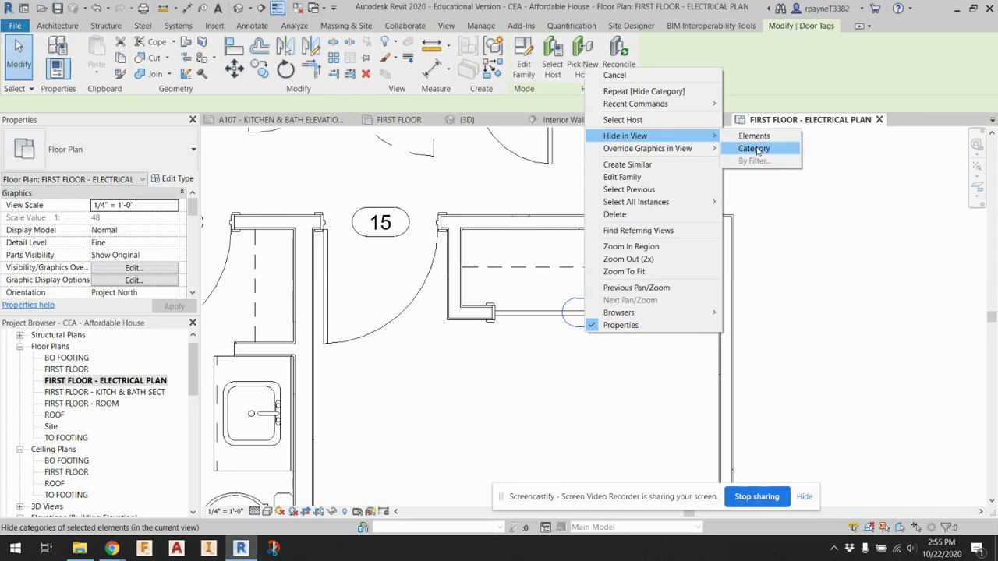
pyautogui.click(753, 148)
# Step: Place a Switch-Single component on the exterior wall beside the living room entry door, about 2 ft from the door's center
pyautogui.scroll(-2, 365, 380)
pyautogui.scroll(-4, 365, 380)
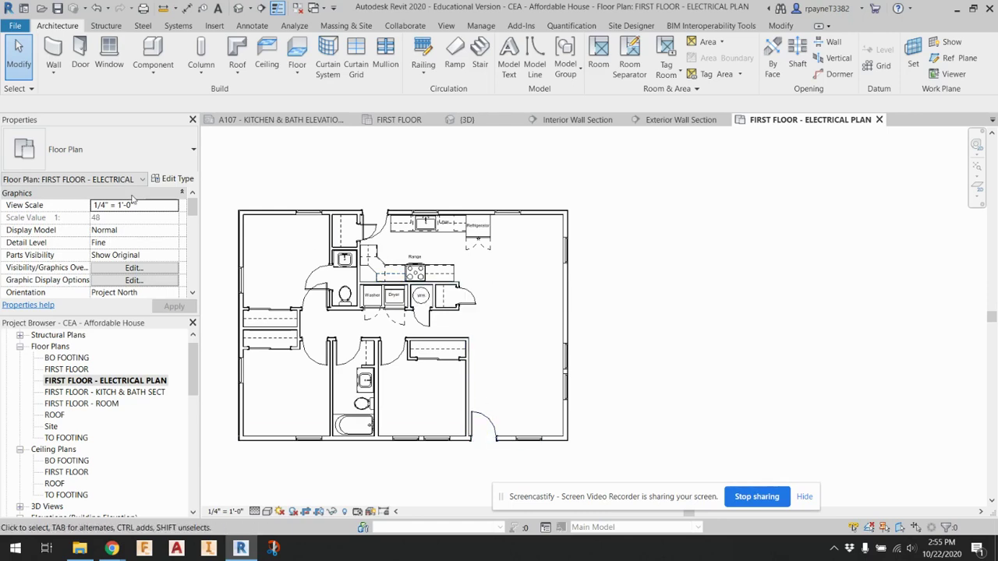
pyautogui.click(152, 51)
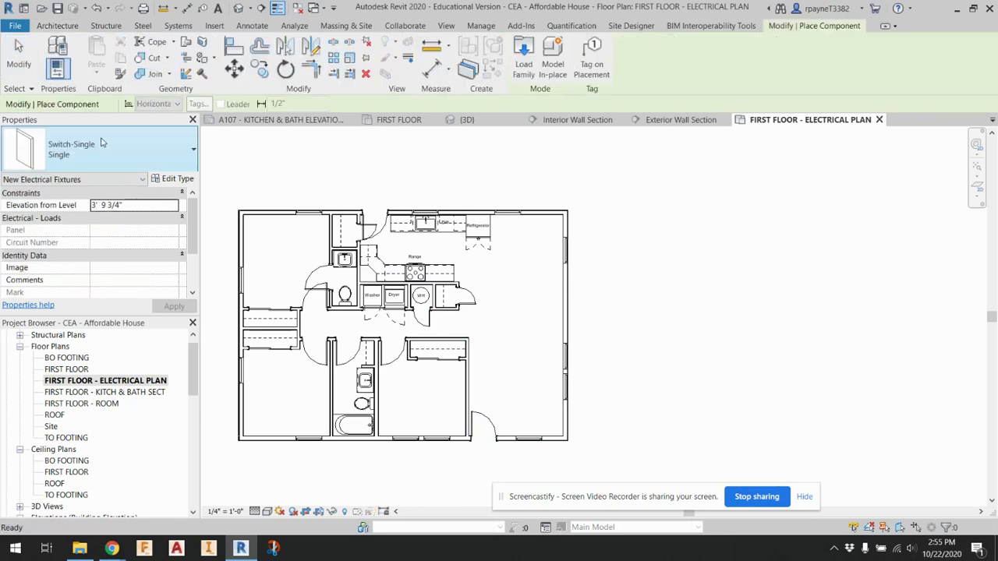
pyautogui.scroll(5, 499, 427)
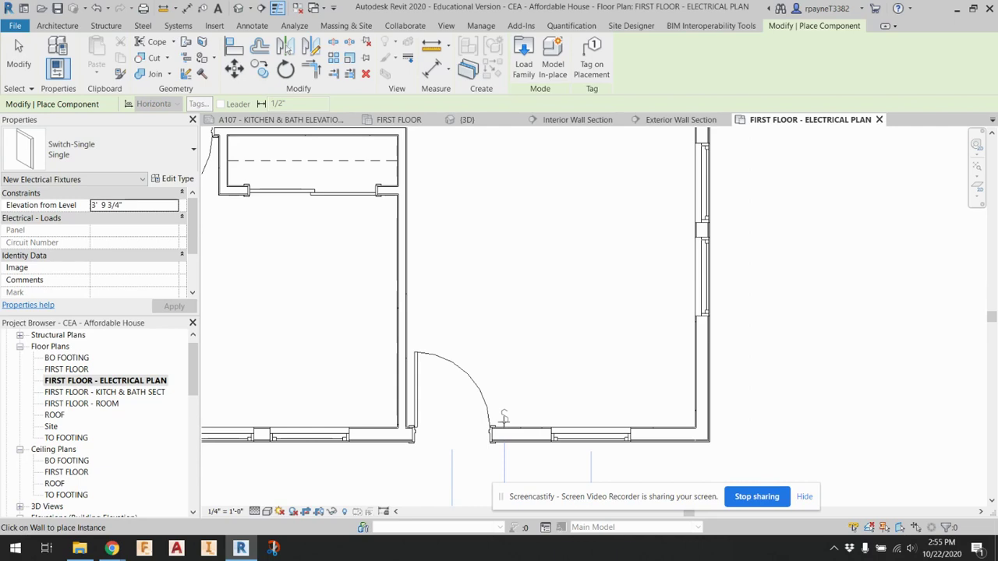
pyautogui.scroll(-3, 546, 281)
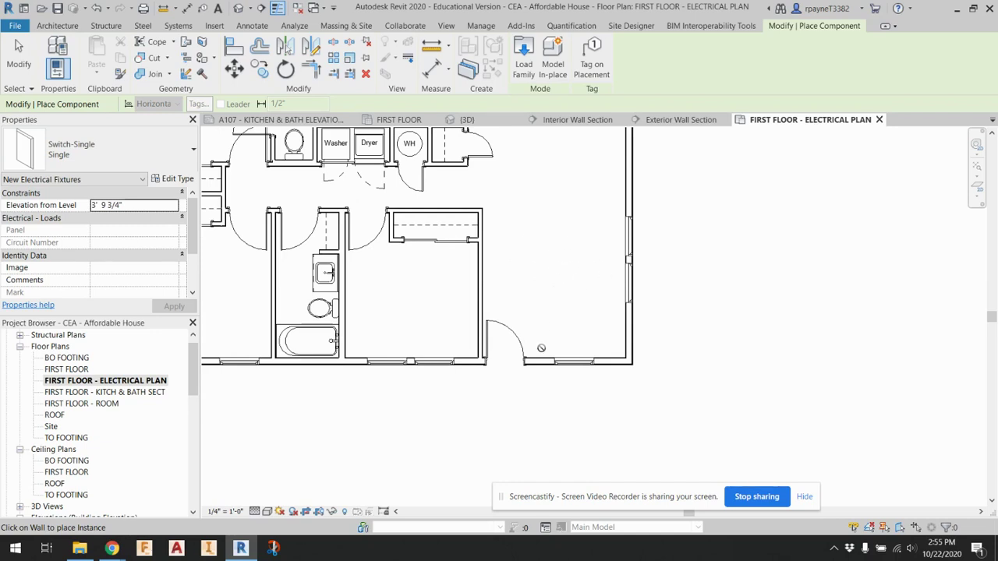
pyautogui.scroll(2, 538, 350)
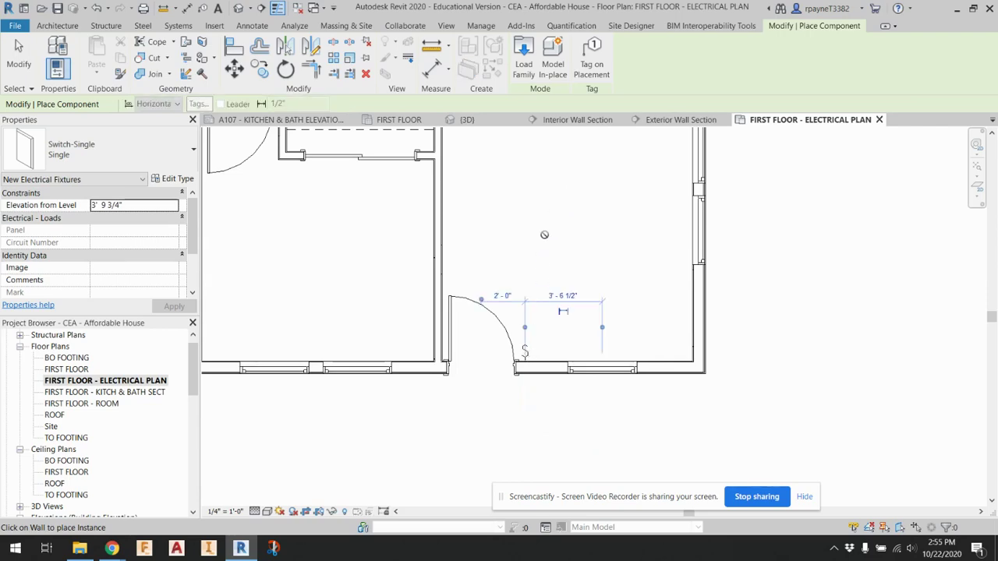
# Step: Place a Switch-Double component on the kitchen wall just past the end of the range counter
pyautogui.moveTo(590, 211); pyautogui.dragTo(606, 334, button='middle')
pyautogui.scroll(-2, 606, 333)
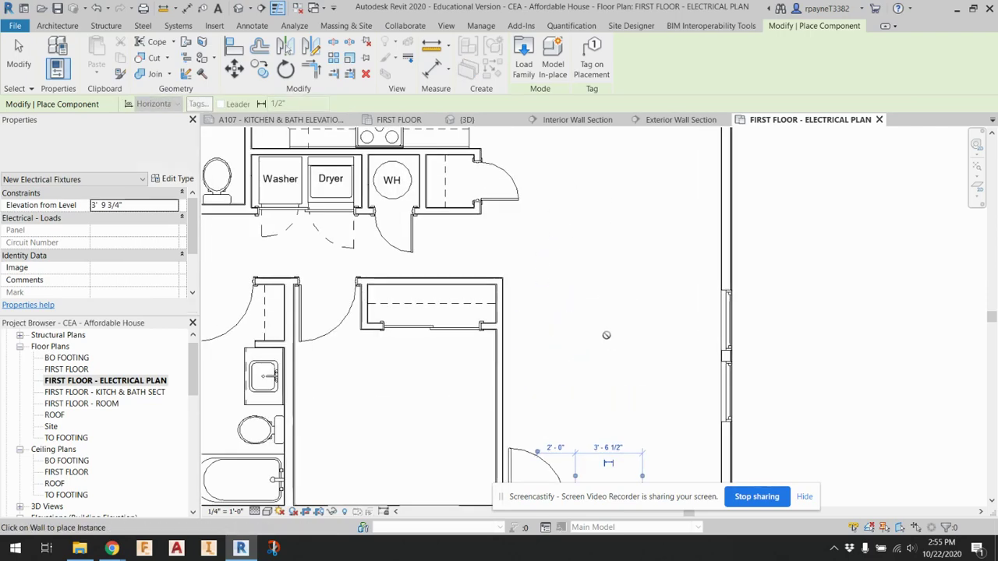
pyautogui.moveTo(566, 175); pyautogui.dragTo(600, 275, button='middle')
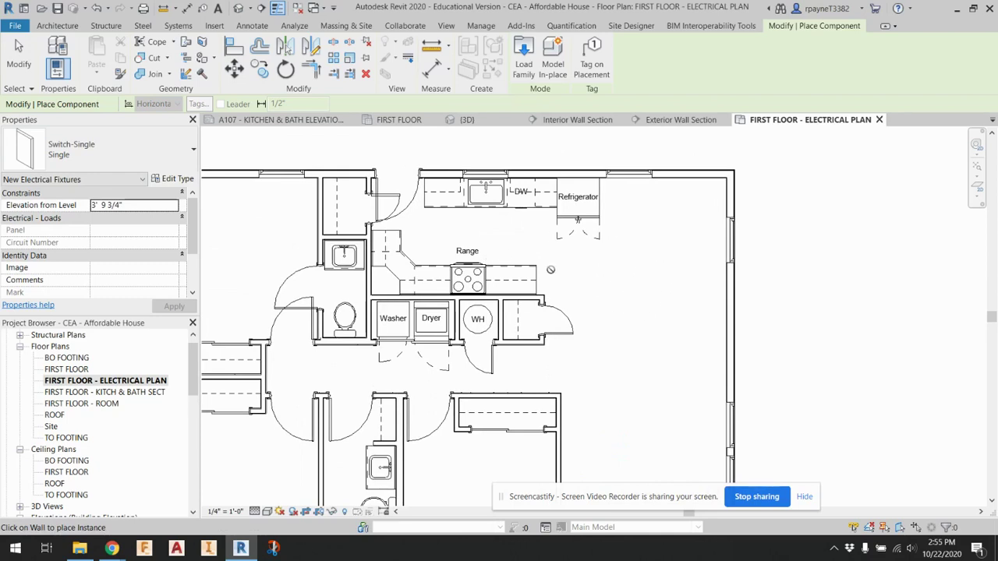
pyautogui.scroll(5, 568, 289)
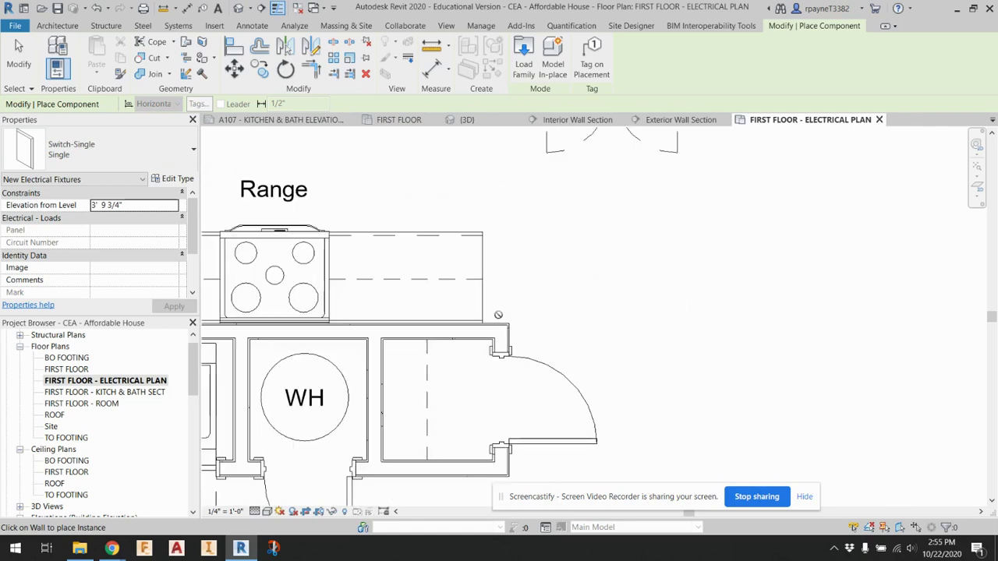
pyautogui.scroll(-2, 491, 311)
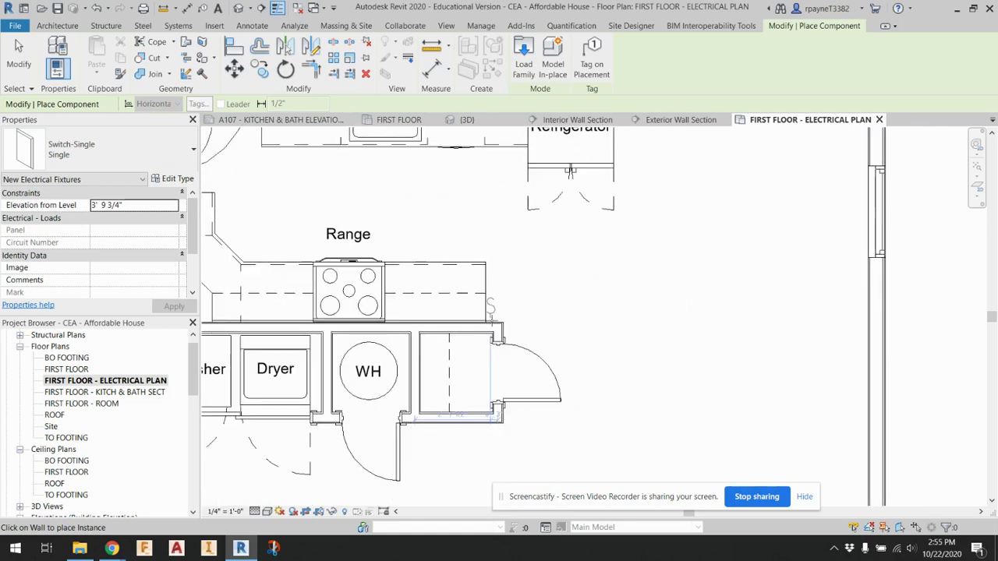
pyautogui.scroll(-1, 491, 312)
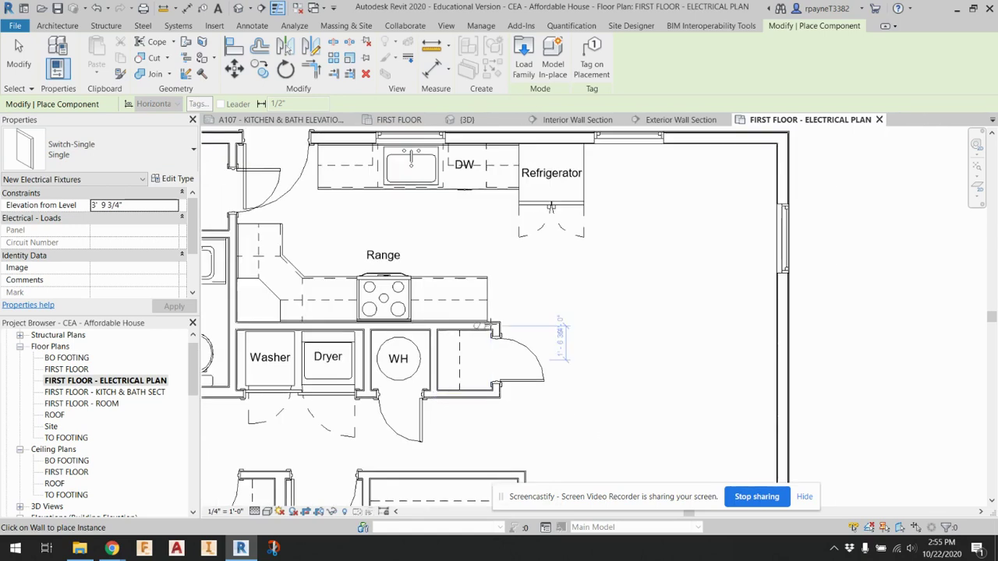
pyautogui.click(88, 156)
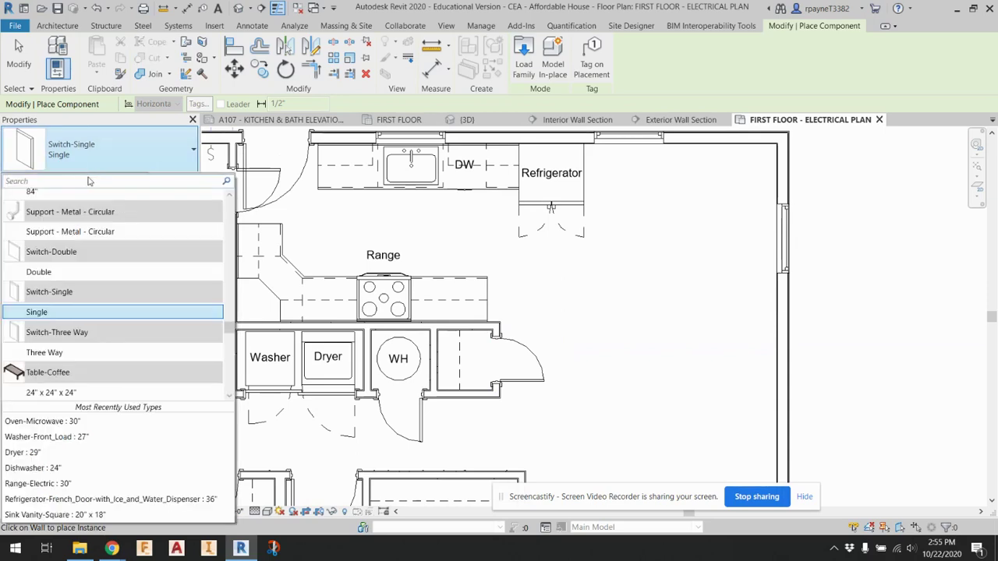
pyautogui.click(98, 280)
pyautogui.scroll(2, 491, 320)
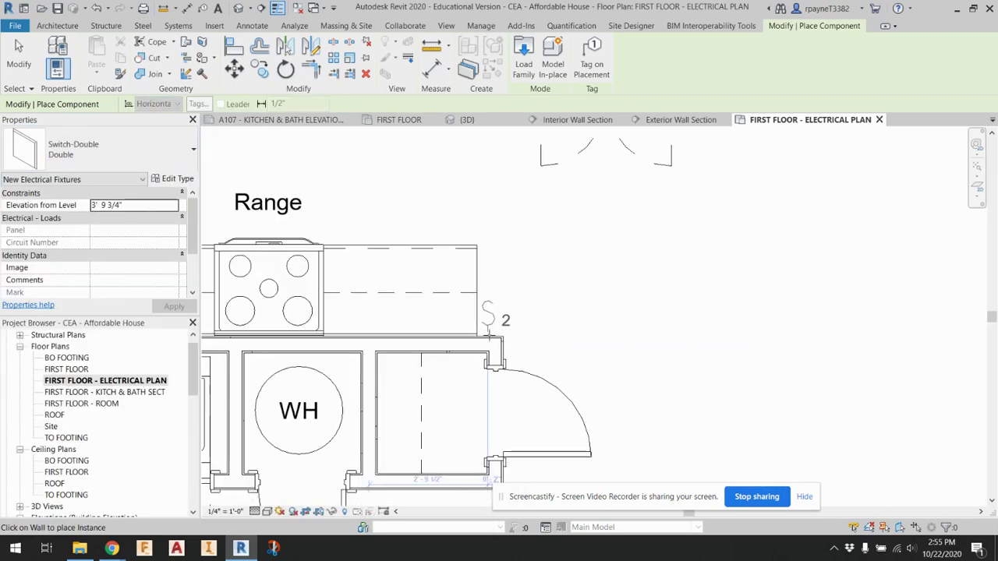
pyautogui.scroll(-2, 802, 263)
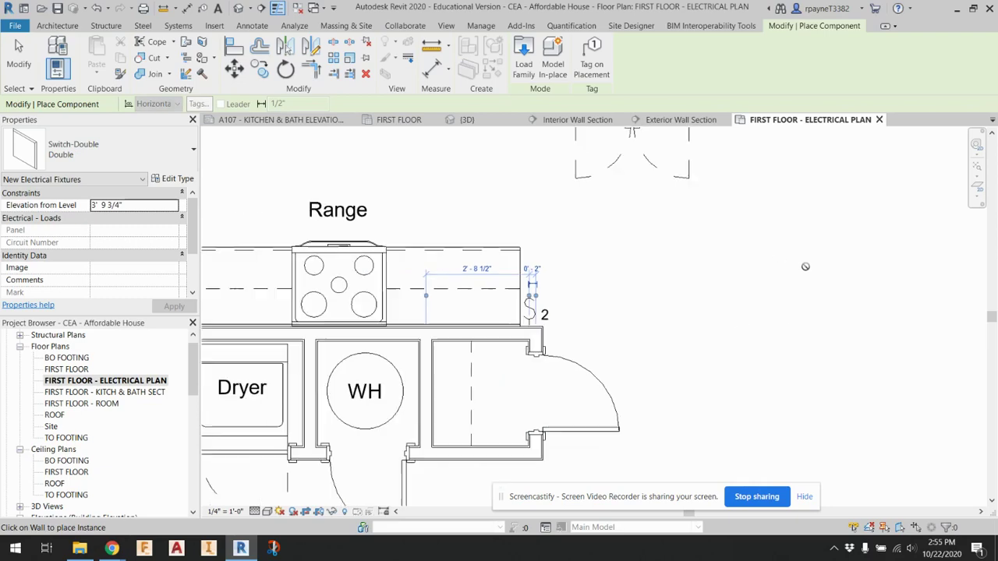
# Step: Place a Switch-Single on the kitchen wall between the closet door near the kitchen entry and the corner cabinet, then end placement
pyautogui.scroll(-2, 503, 211)
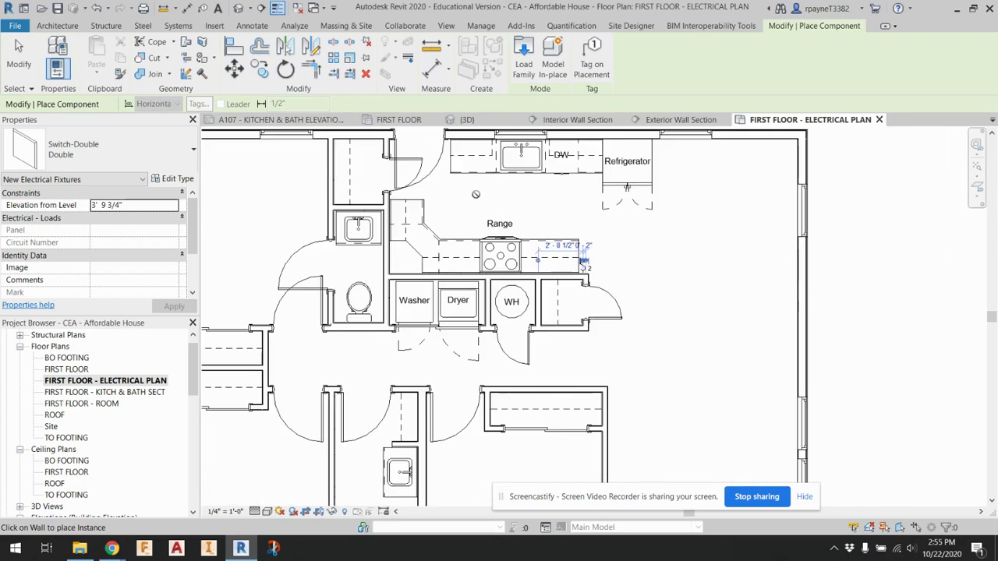
pyautogui.scroll(5, 336, 265)
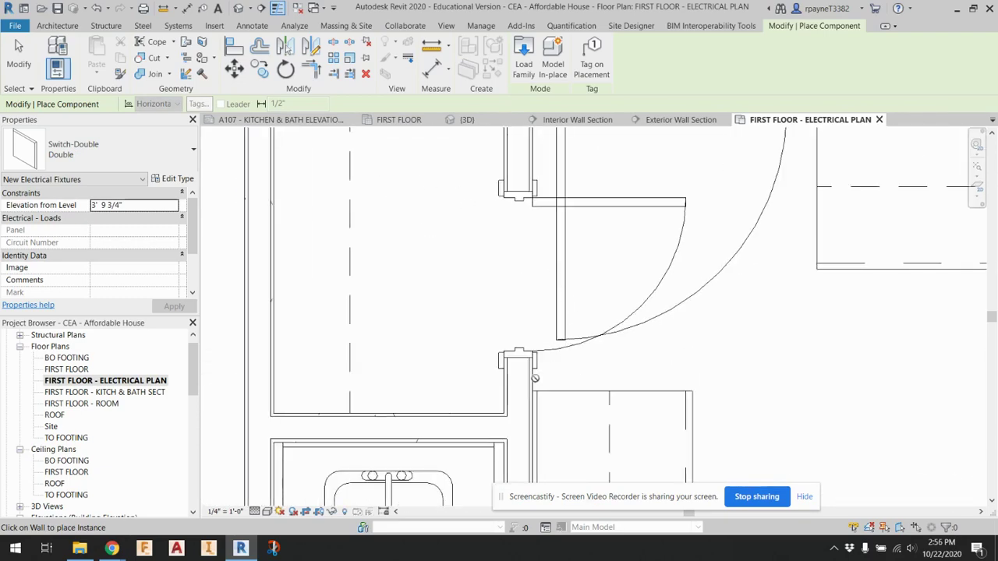
pyautogui.click(109, 152)
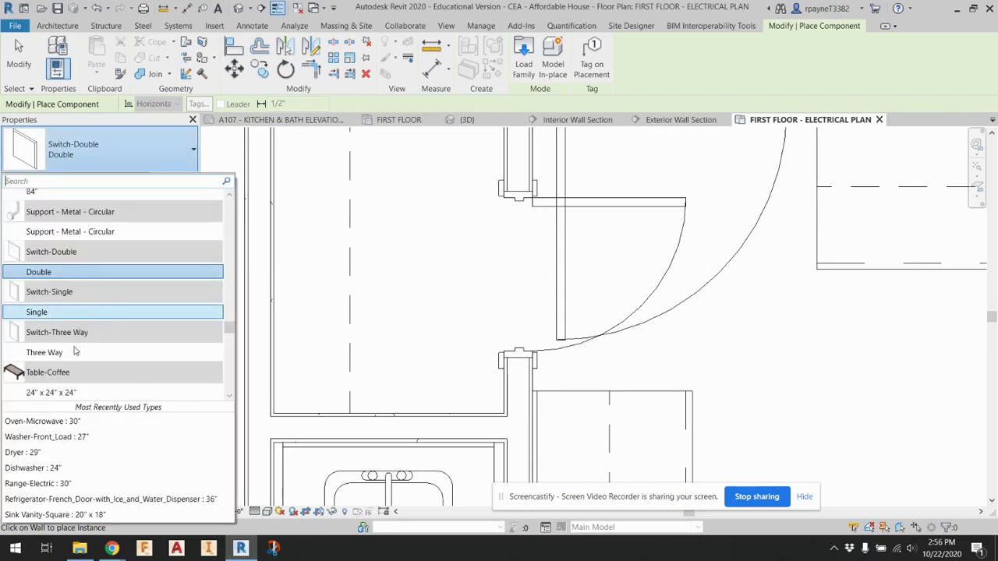
pyautogui.click(59, 311)
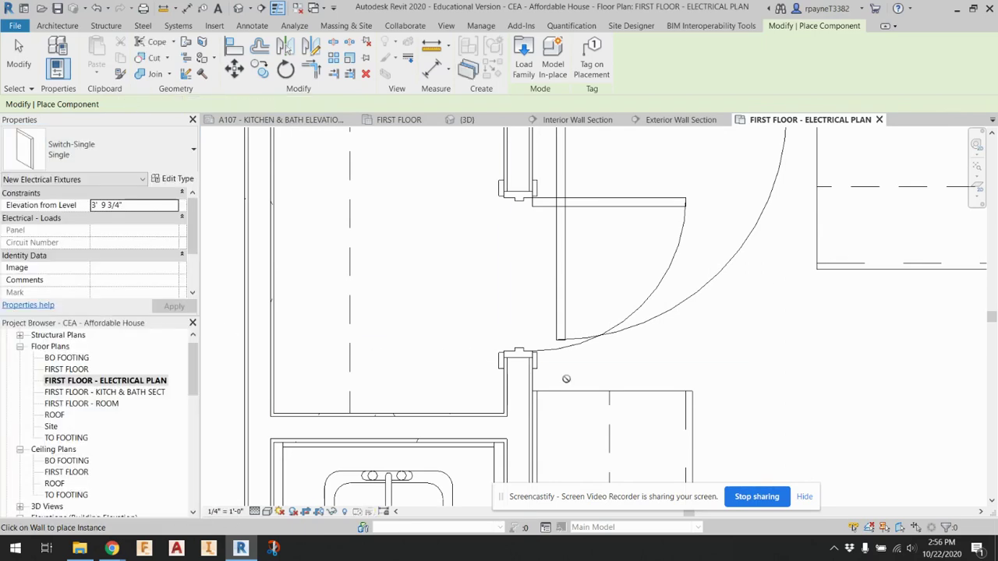
pyautogui.scroll(-4, 464, 301)
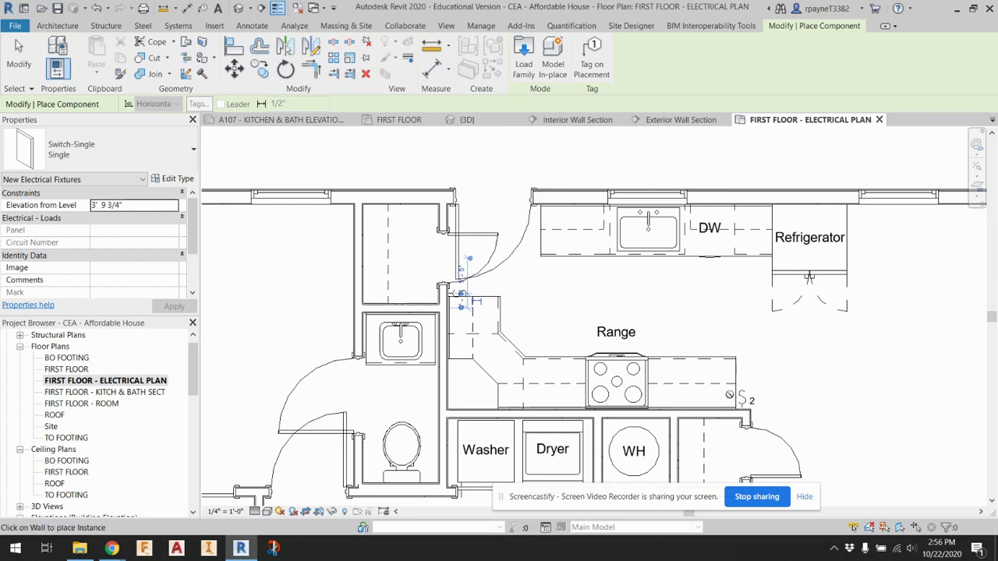
pyautogui.press('Escape')
pyautogui.press('Escape')
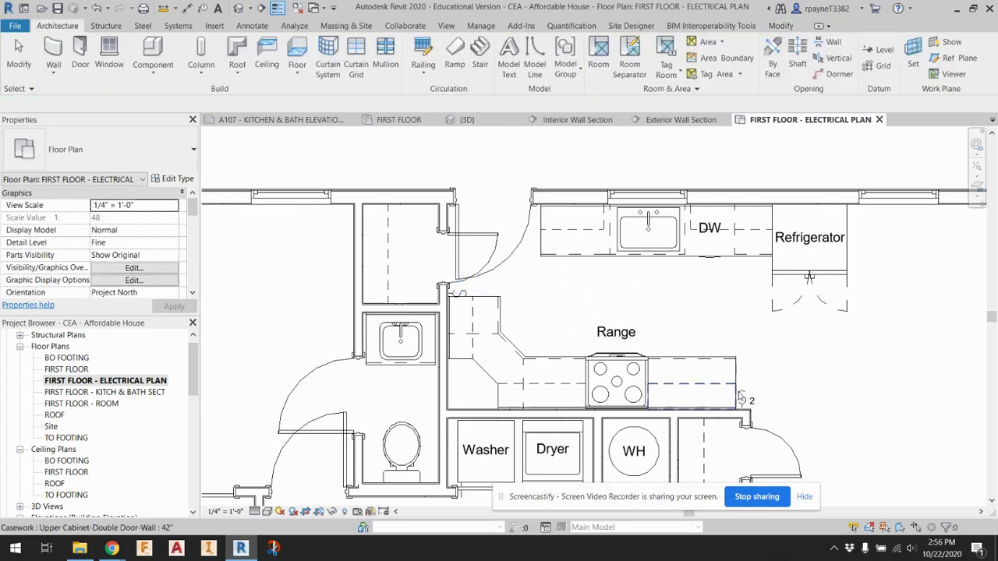
# Step: Delete the double switch at the end of the range counter and place a Switch-Single on the wall there
pyautogui.click(745, 398)
pyautogui.press('Escape')
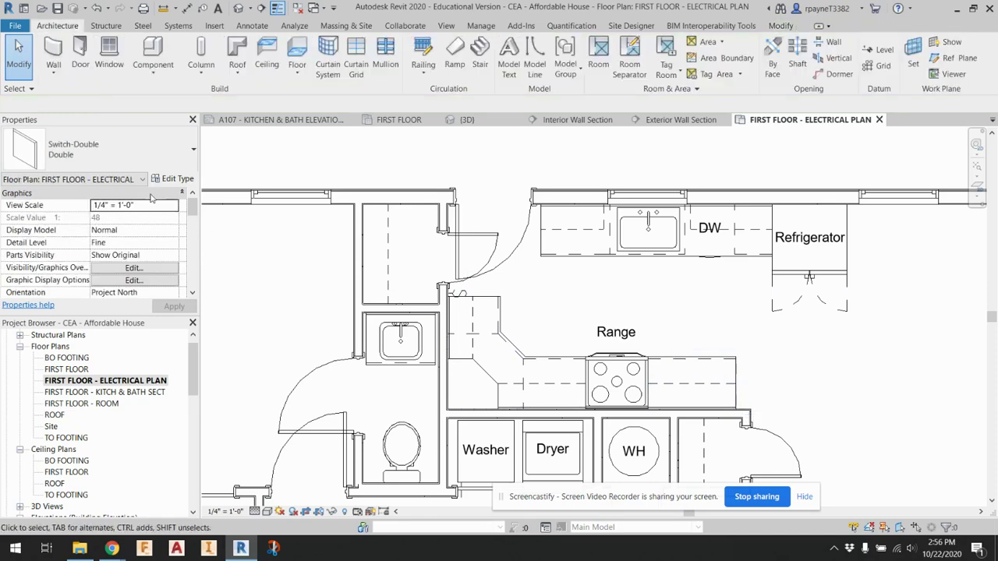
pyautogui.click(109, 165)
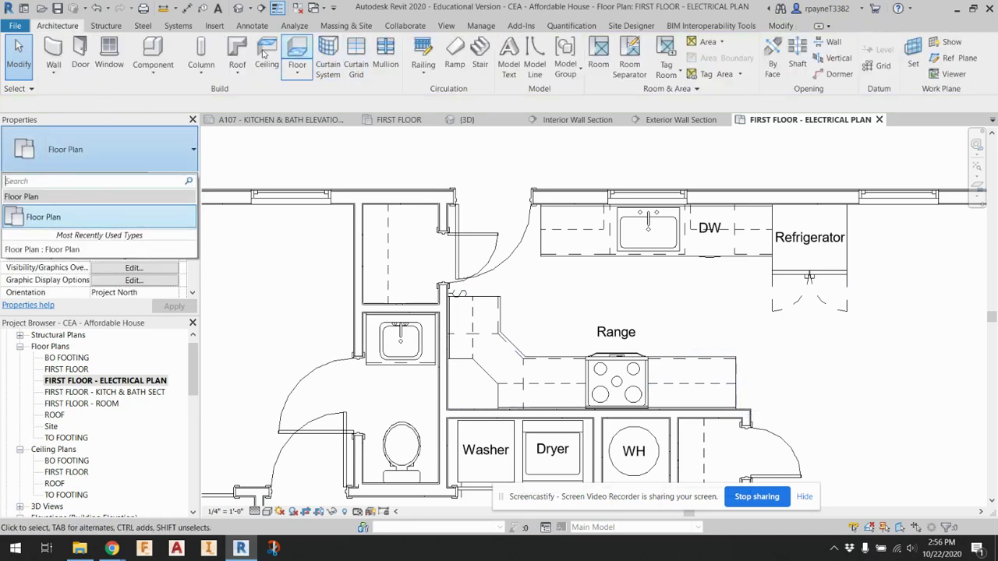
pyautogui.click(153, 52)
pyautogui.scroll(4, 740, 403)
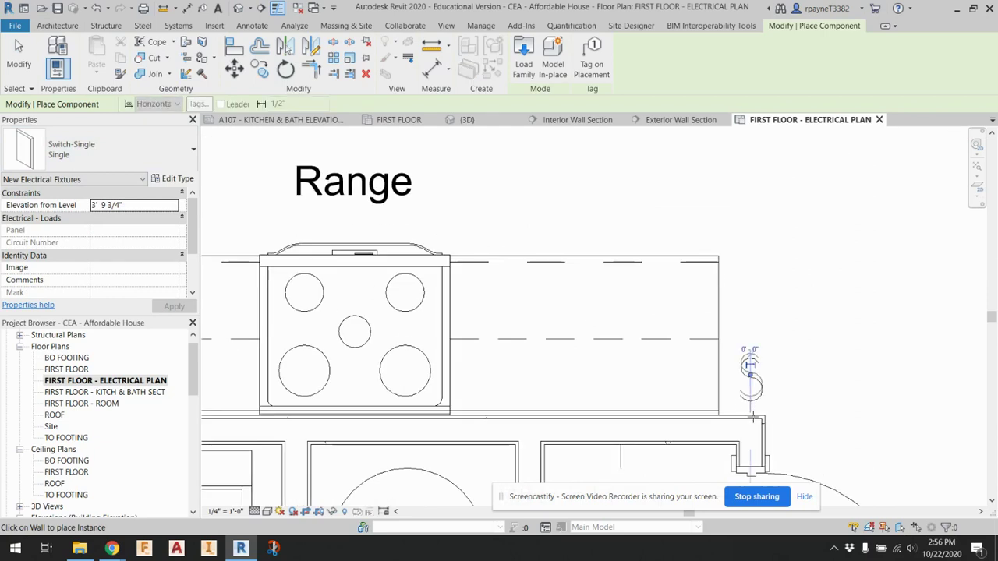
# Step: Place a Switch-Three Way about 6 inches from the single switch at the end of the range counter
pyautogui.click(123, 156)
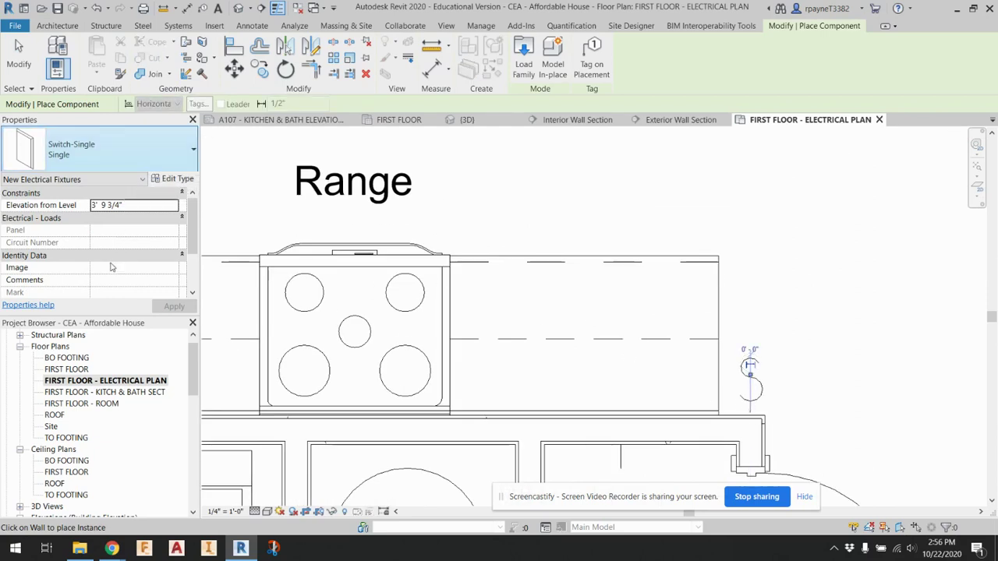
pyautogui.scroll(-1, 91, 372)
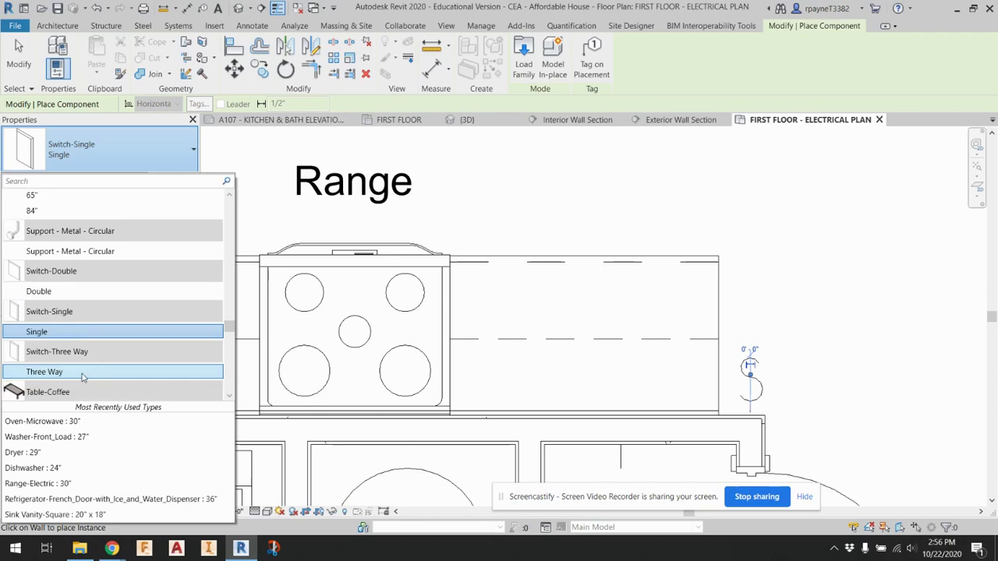
pyautogui.click(92, 372)
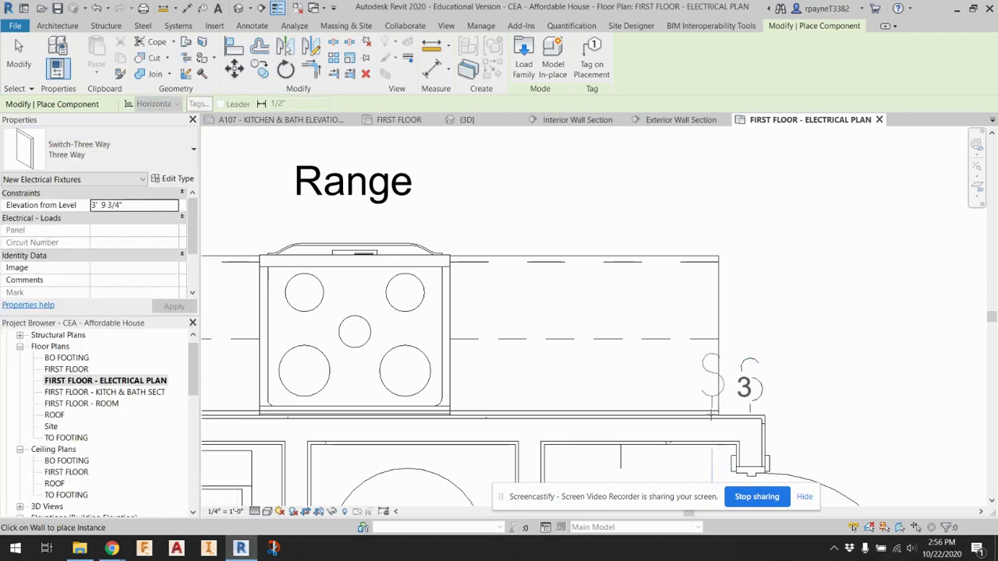
pyautogui.scroll(-3, 712, 417)
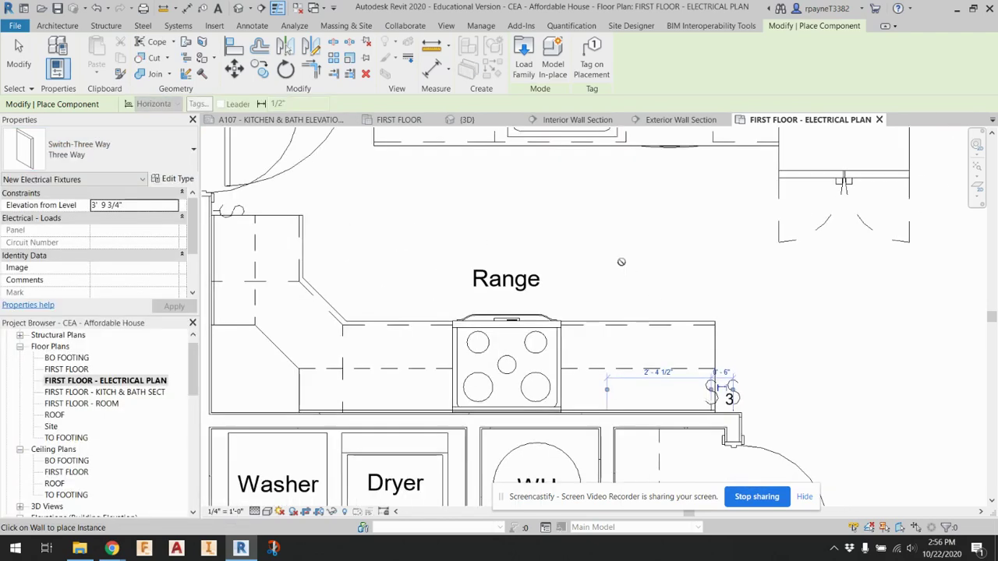
# Step: Place a three-way switch on the sink wall beside the kitchen exterior door, about 2 ft from the door's center
pyautogui.scroll(2, 456, 233)
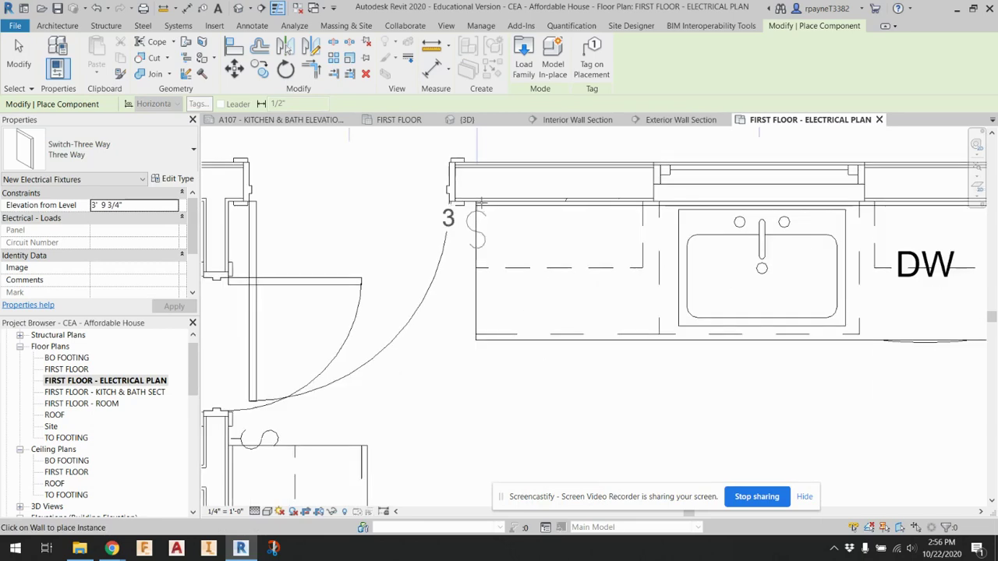
pyautogui.click(482, 242)
pyautogui.scroll(-4, 405, 226)
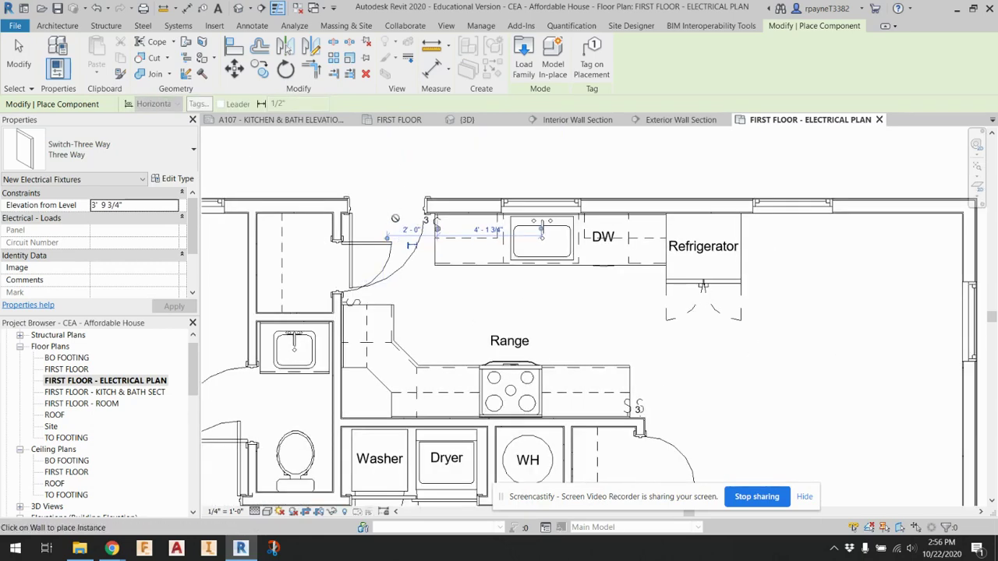
# Step: Place three-way switches on the hall side of the bedroom closet wall and the toilet room wall, each about 7 inches from the wall's end
pyautogui.moveTo(560, 368); pyautogui.dragTo(529, 323, button='middle')
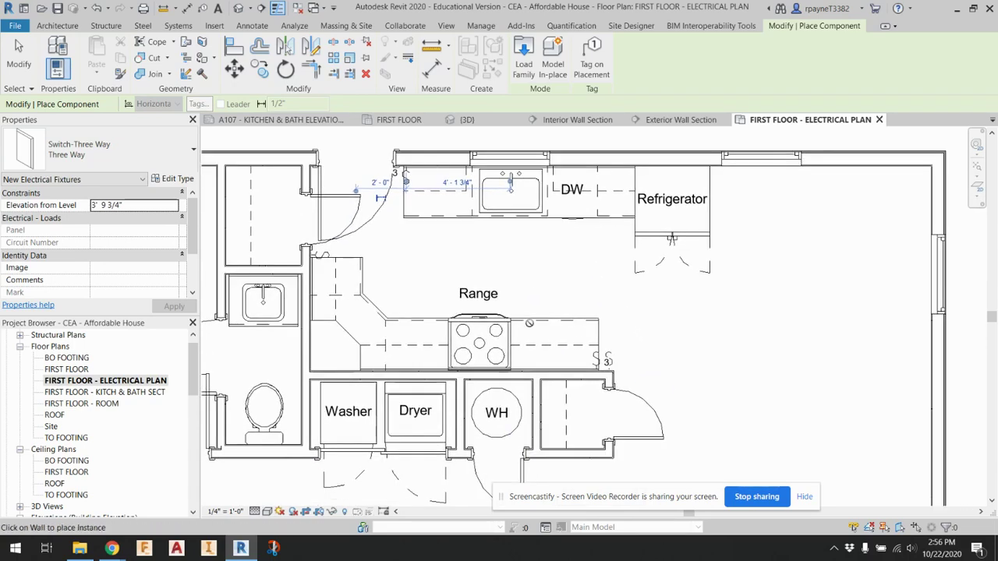
pyautogui.scroll(-2, 610, 354)
pyautogui.scroll(2, 599, 413)
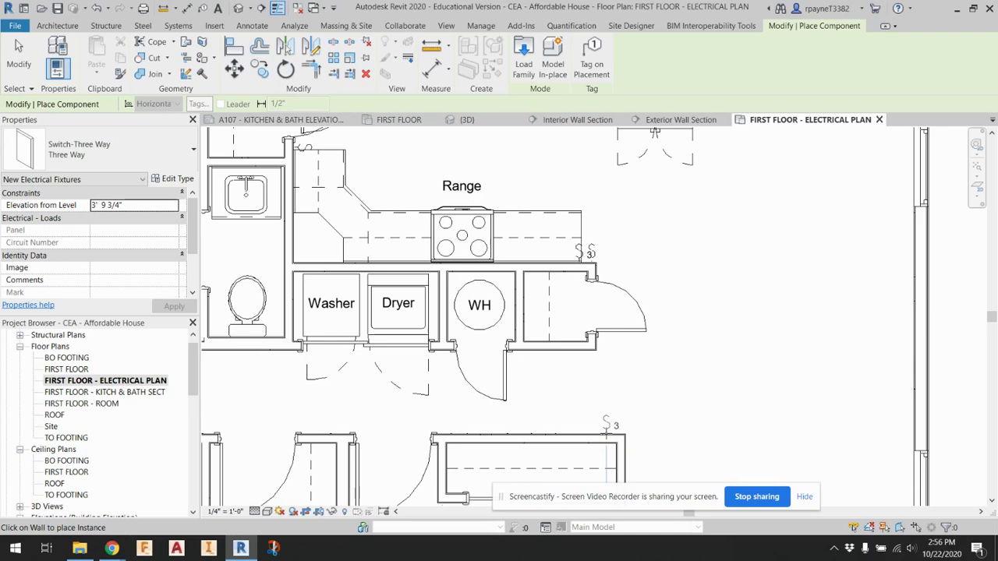
pyautogui.moveTo(312, 386); pyautogui.dragTo(585, 352, button='middle')
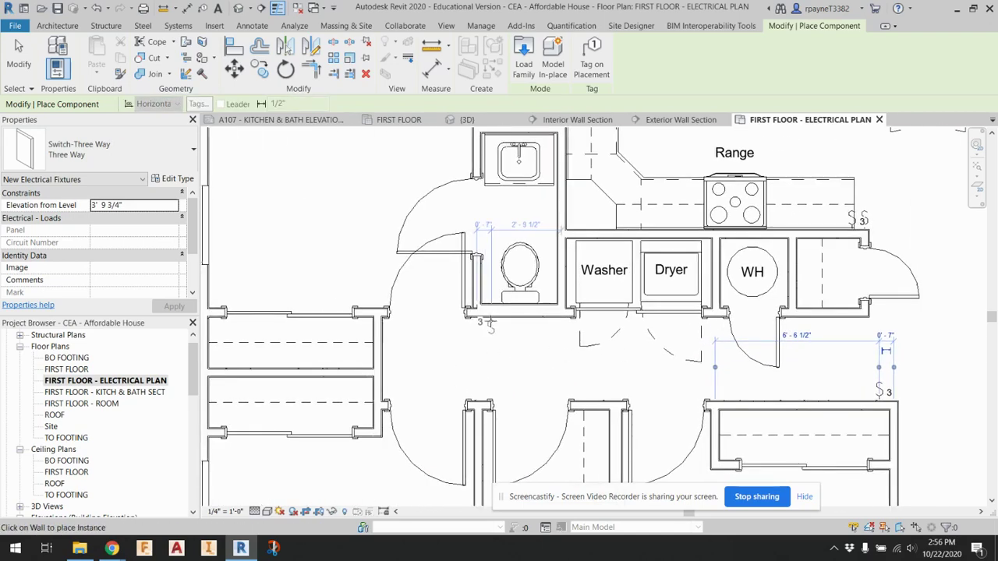
pyautogui.scroll(-2, 561, 346)
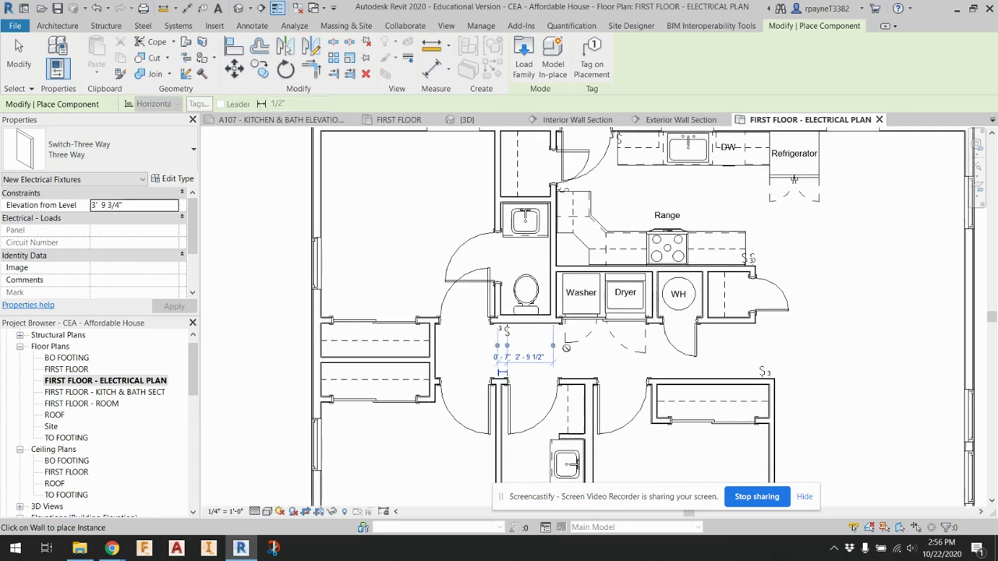
# Step: Place a Switch-Single on the side wall of the right bedroom's closet beside the bedroom door, about 8 inches from the closet corner
pyautogui.scroll(3, 611, 374)
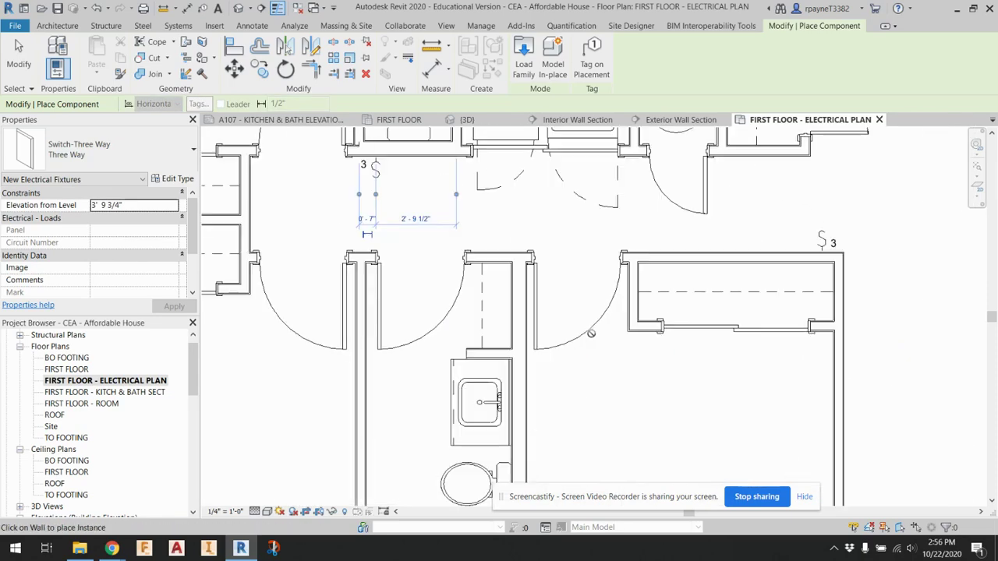
pyautogui.scroll(1, 597, 333)
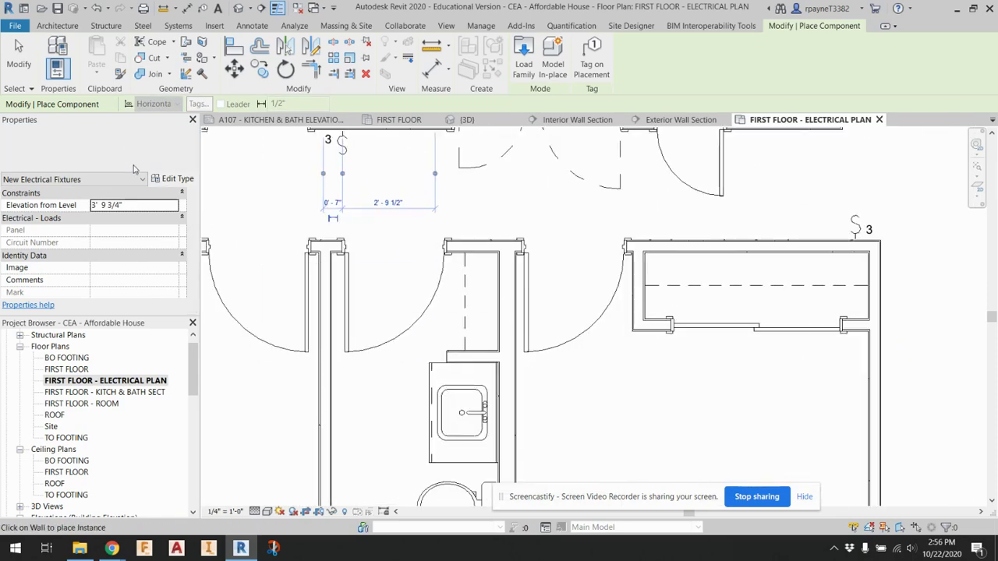
pyautogui.click(109, 149)
pyautogui.click(85, 310)
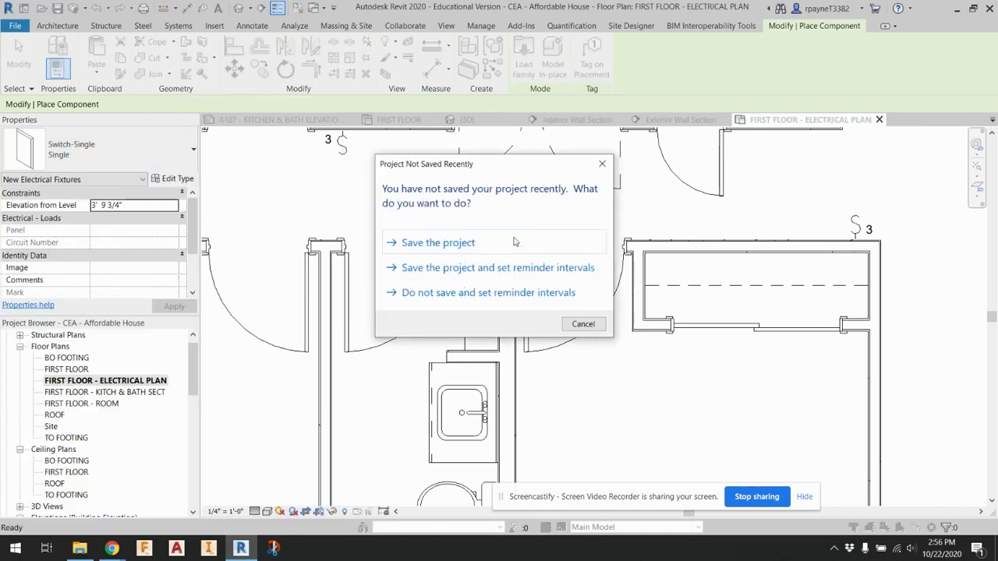
pyautogui.click(602, 164)
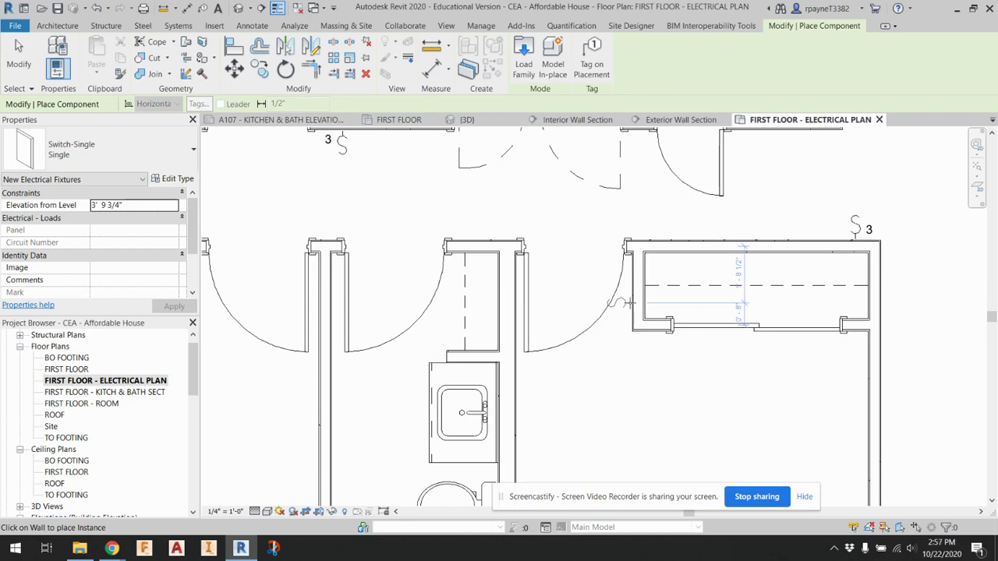
pyautogui.click(623, 304)
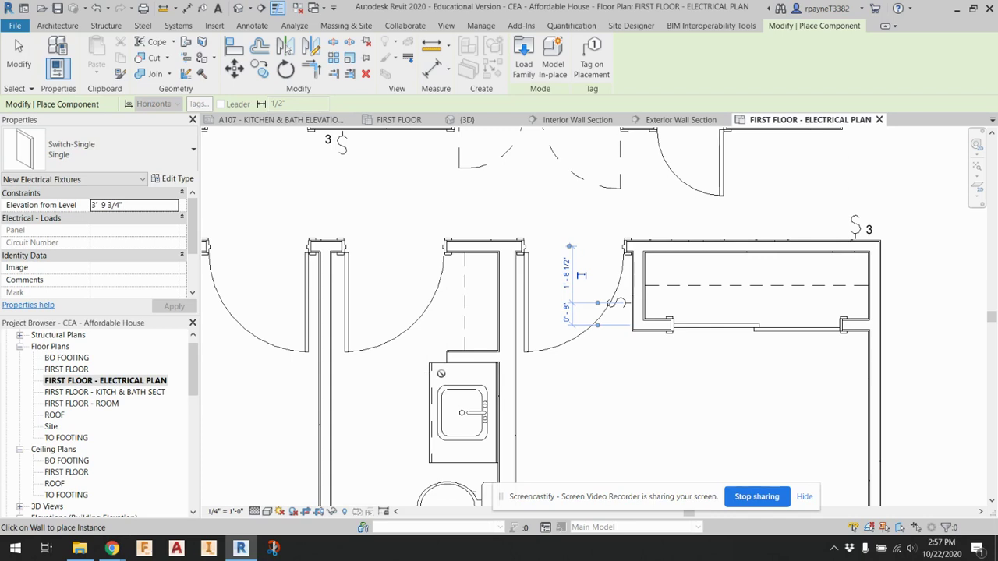
# Step: Place a single switch inside the full bathroom on the hall wall beside the door, about 1 ft 11 3/4 in from the door's center
pyautogui.scroll(4, 441, 370)
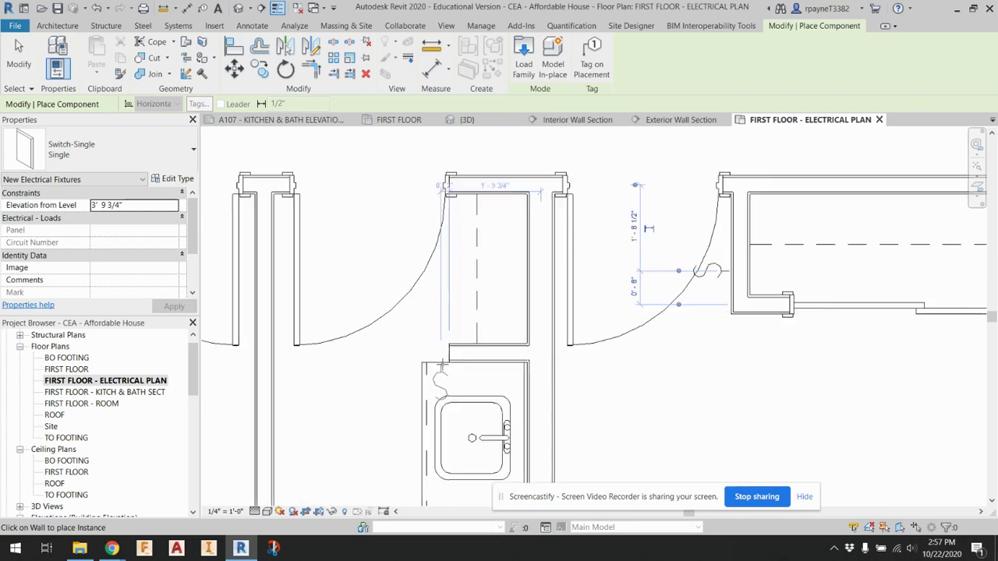
pyautogui.scroll(1, 441, 364)
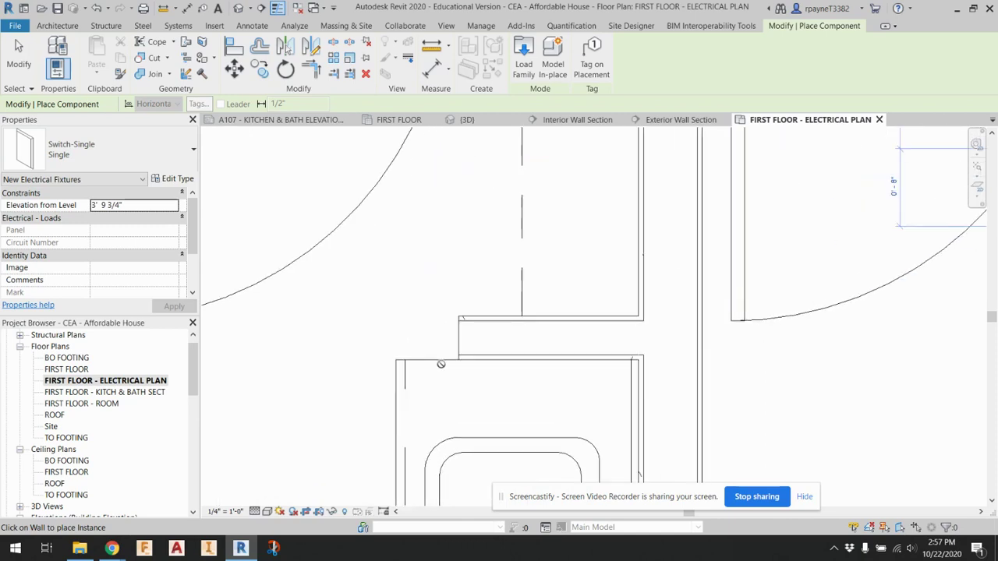
pyautogui.scroll(-3, 442, 364)
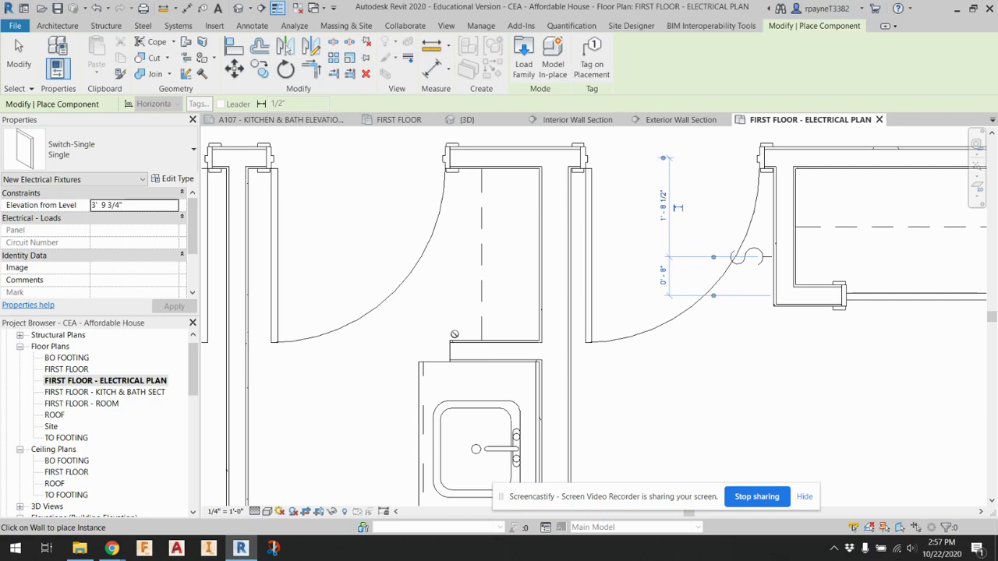
pyautogui.scroll(-3, 450, 335)
pyautogui.scroll(4, 462, 238)
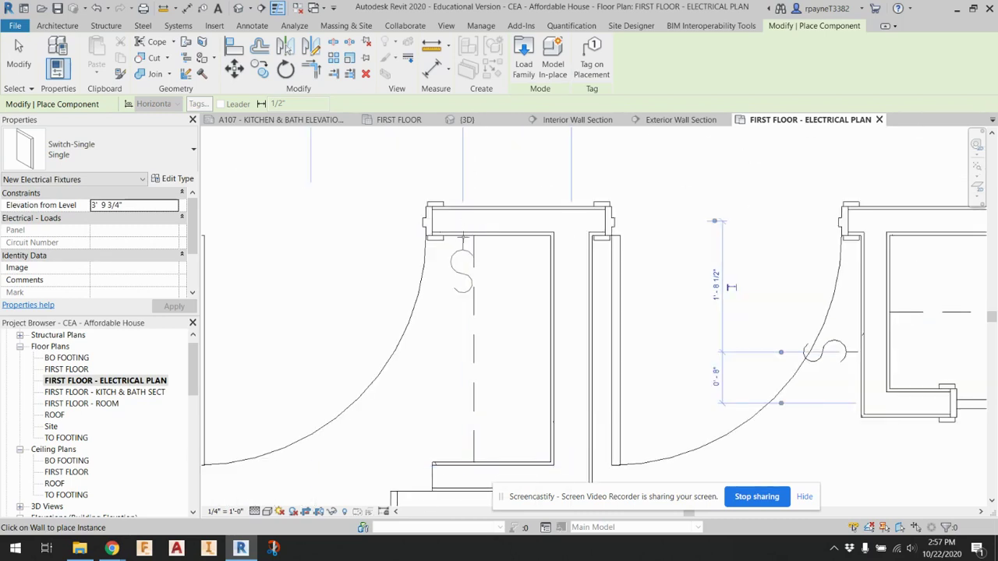
pyautogui.scroll(-5, 463, 237)
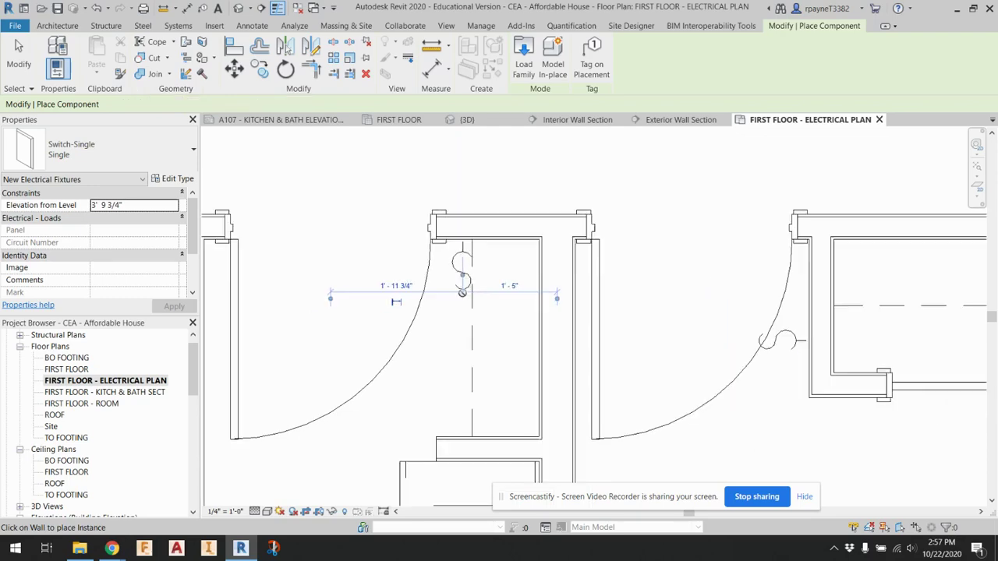
# Step: Place single switches on the lower-left bedroom's closet side wall by the door and on the upper-left bedroom's closet front, about 5 inches from its corner
pyautogui.scroll(3, 344, 298)
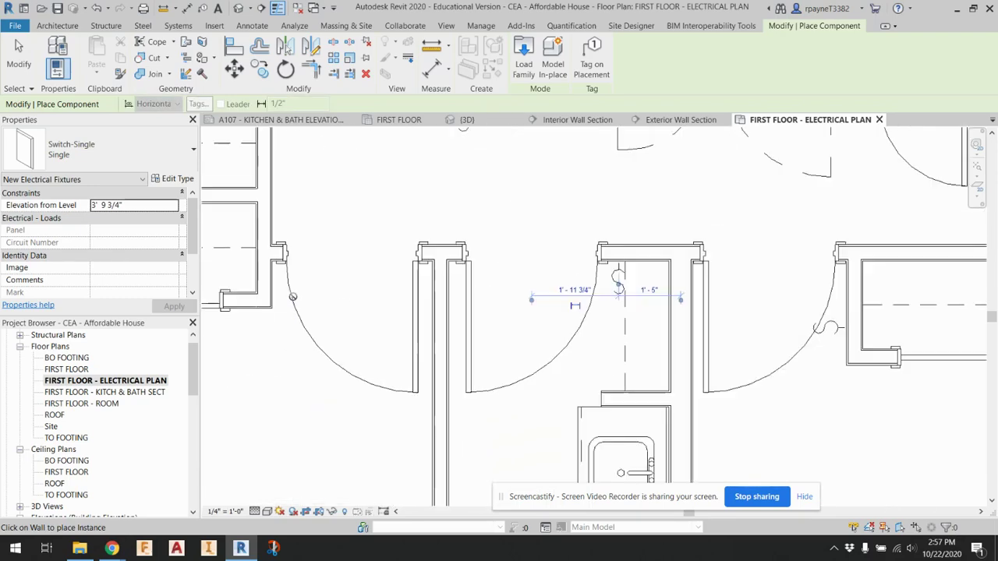
pyautogui.scroll(-3, 289, 396)
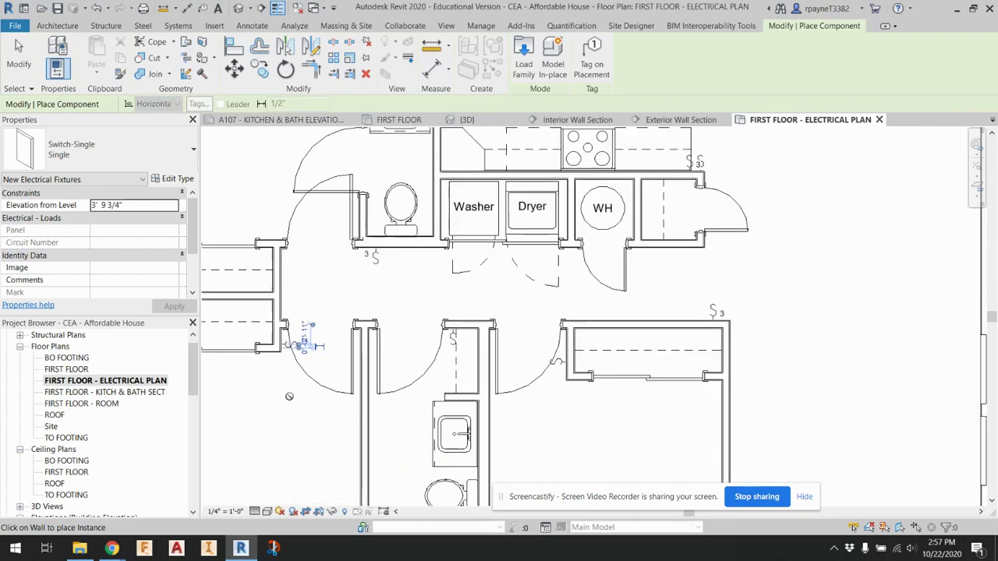
pyautogui.scroll(2, 280, 244)
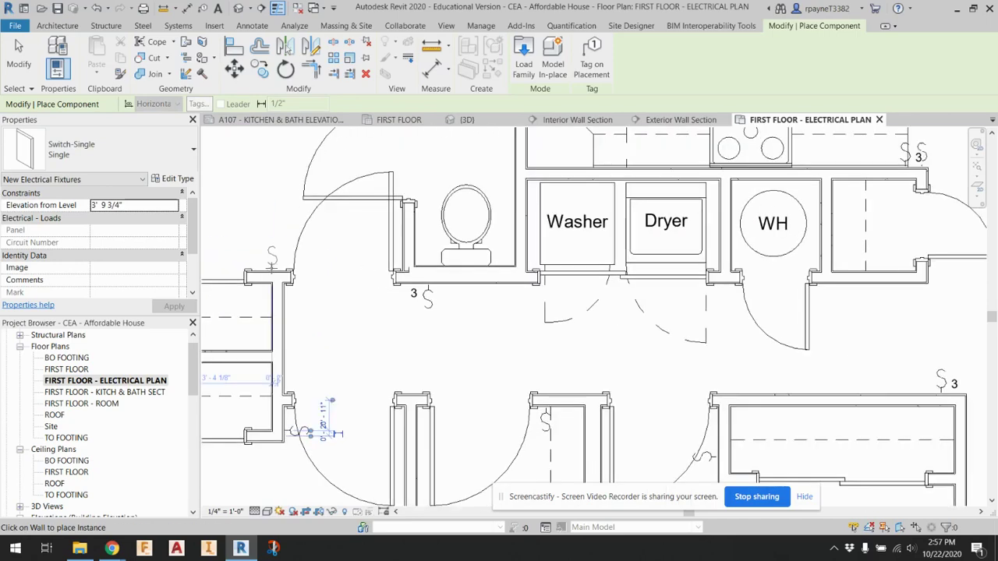
pyautogui.click(269, 253)
pyautogui.scroll(-5, 354, 346)
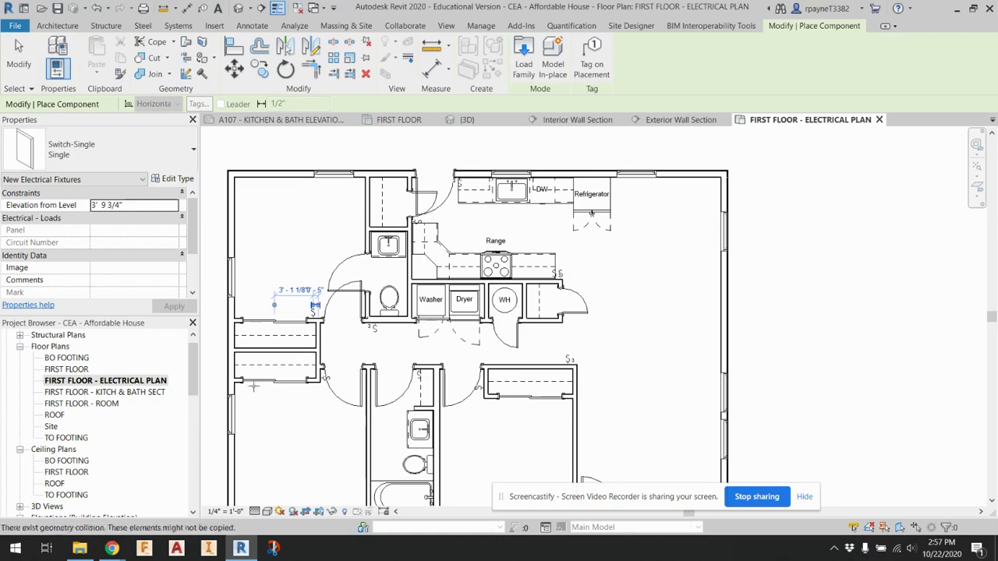
# Step: Place a single switch on the front wall of the lower-left bedroom's closet, about 6 inches from the corner near the door
pyautogui.scroll(1, 312, 395)
pyautogui.scroll(3, 312, 389)
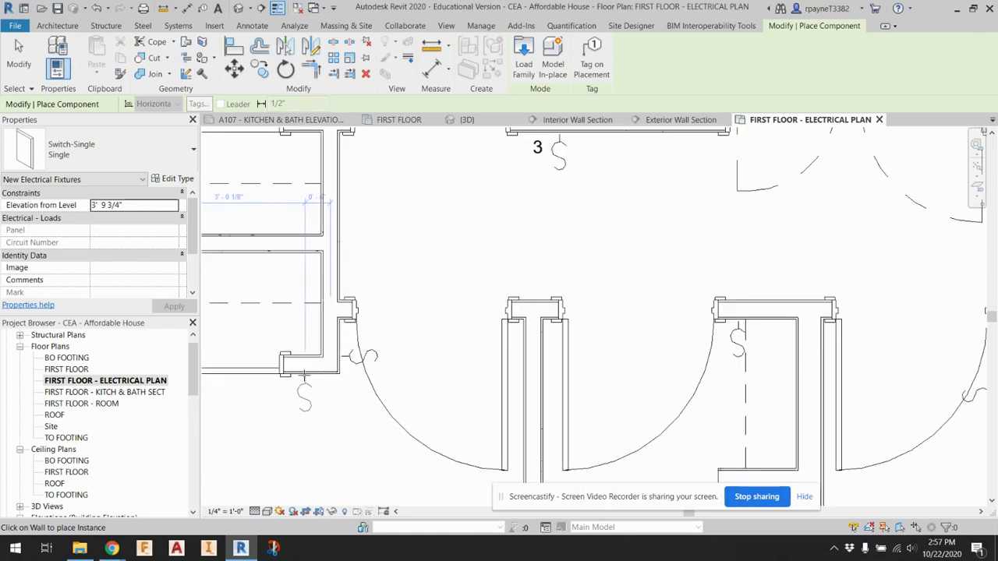
pyautogui.click(304, 377)
pyautogui.scroll(-2, 312, 386)
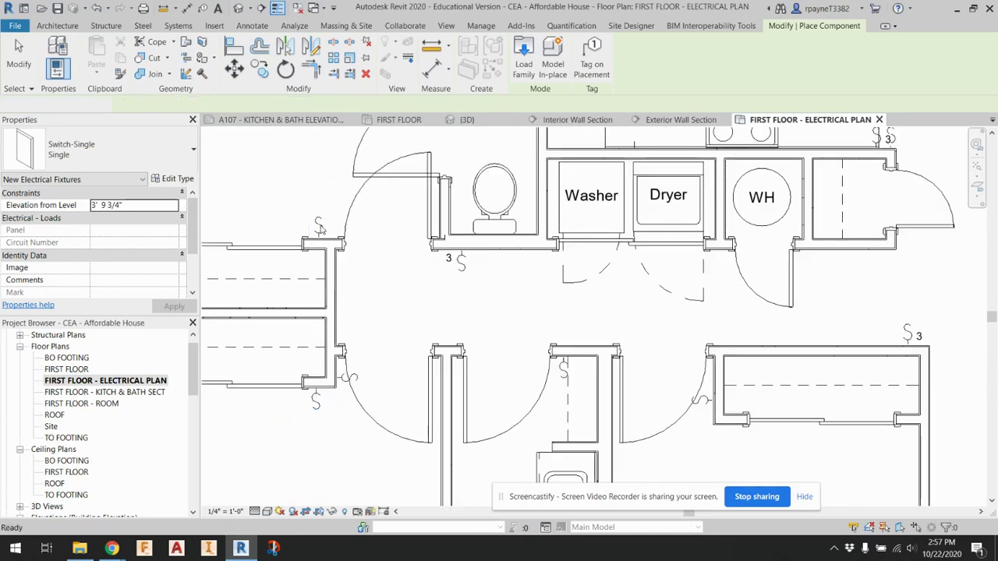
# Step: Change the switch on the upper-left bedroom's closet front wall to the Switch-Double type
pyautogui.click(319, 228)
pyautogui.press('Escape')
pyautogui.click(101, 150)
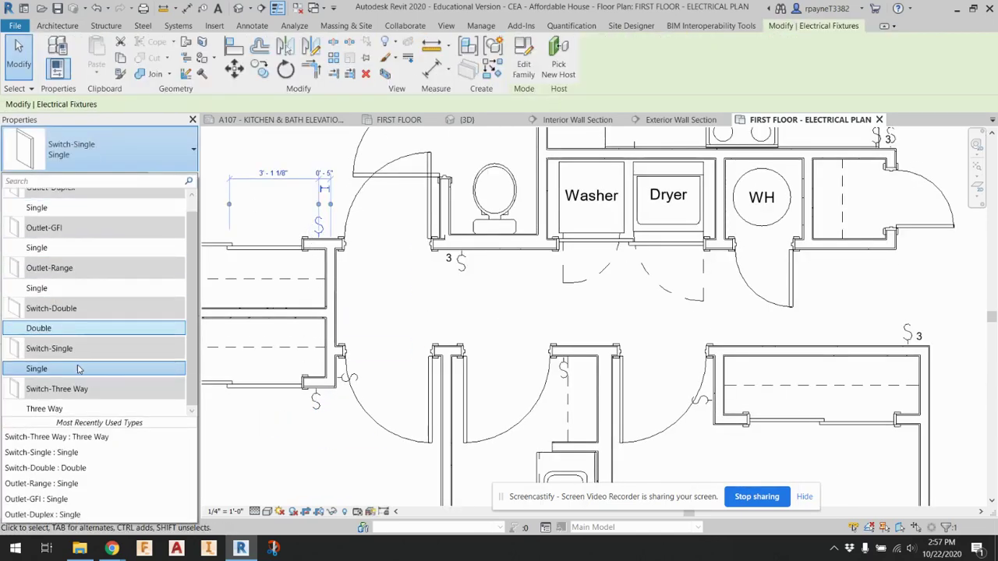
pyautogui.click(54, 329)
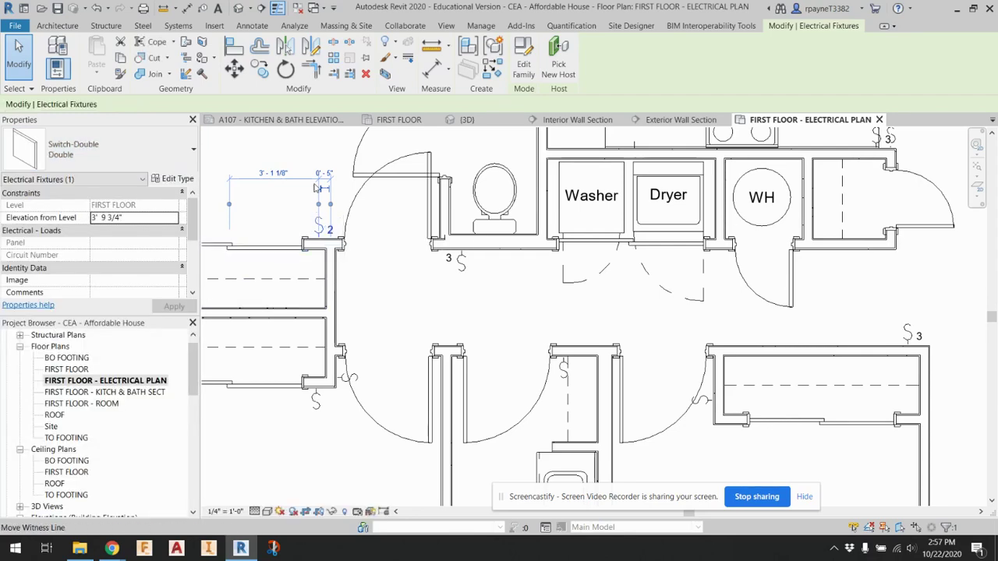
pyautogui.click(383, 210)
pyautogui.scroll(-3, 383, 211)
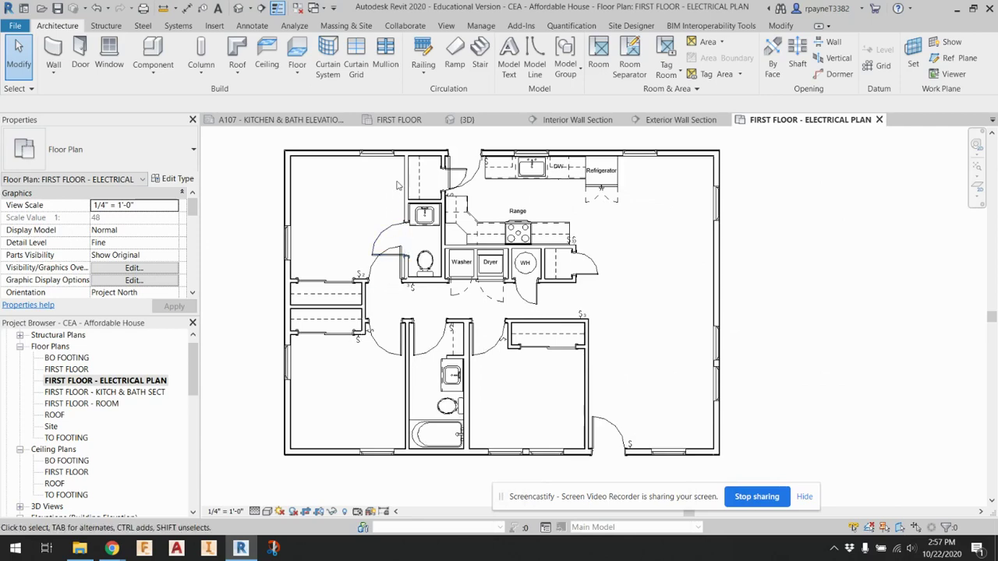
pyautogui.scroll(2, 424, 275)
pyautogui.scroll(3, 433, 292)
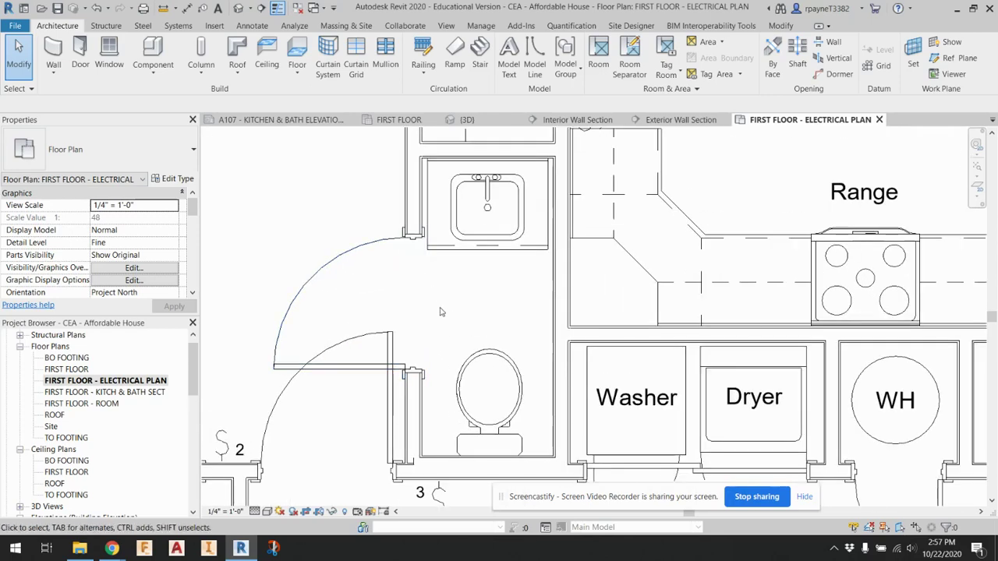
pyautogui.click(53, 54)
pyautogui.click(100, 154)
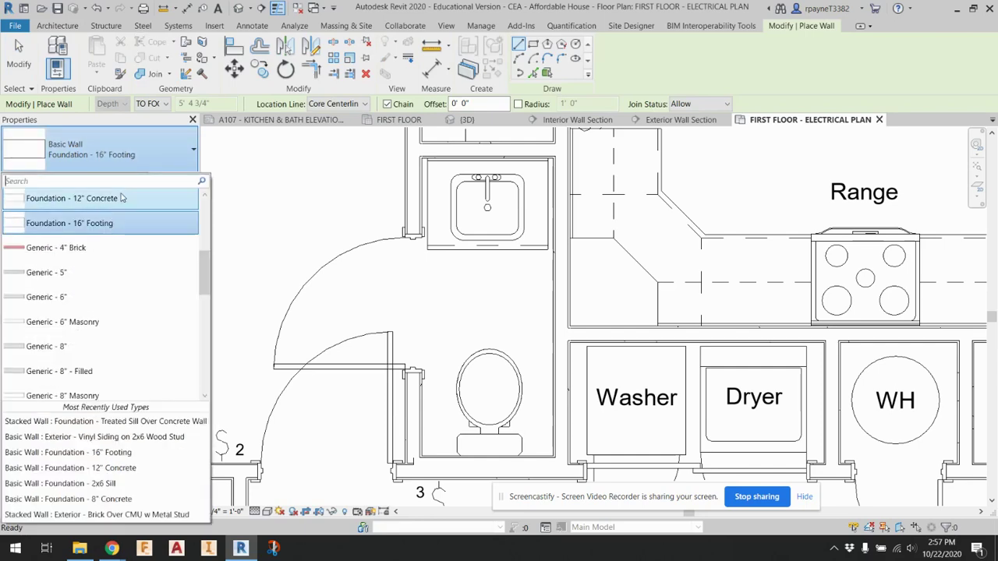
pyautogui.press('Escape')
pyautogui.press('Escape')
# Step: Place a single switch inside the toilet room beside the sink, about 2 ft from the door's center
pyautogui.click(137, 51)
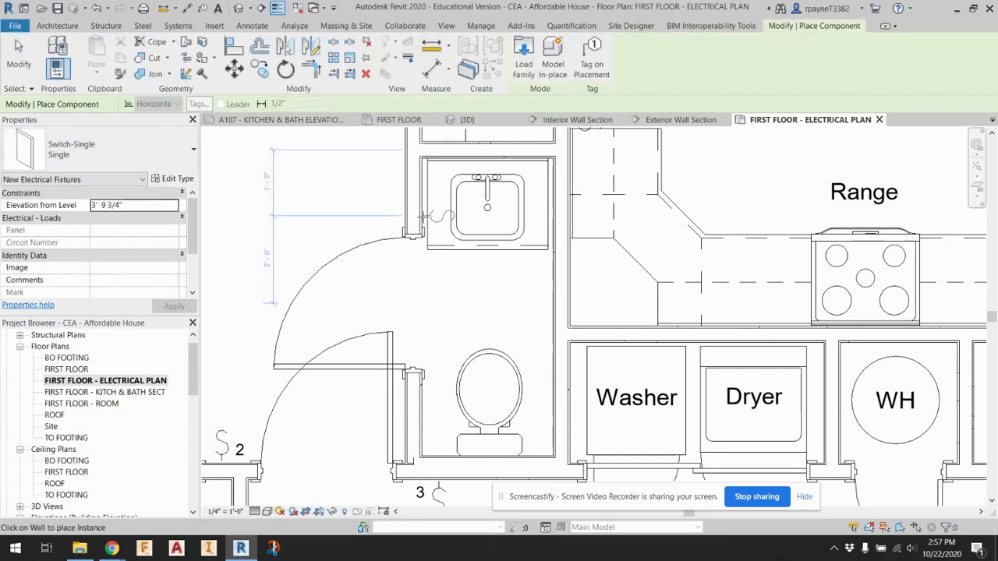
pyautogui.scroll(-5, 266, 279)
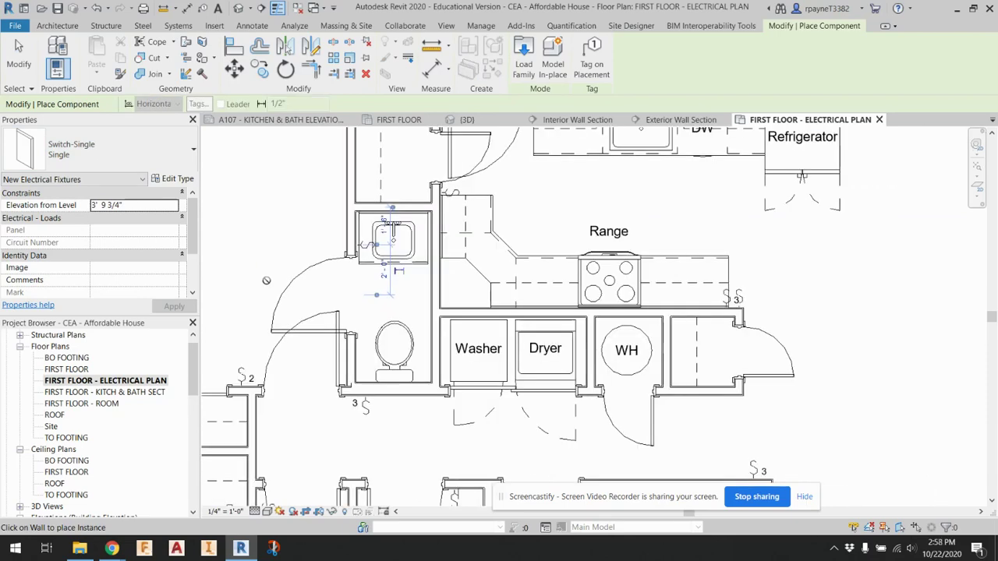
pyautogui.scroll(-2, 265, 279)
# Step: Place a single switch on the front wall of the right bedroom's closet, about 7 inches from the corner near the bedroom door
pyautogui.moveTo(353, 430); pyautogui.dragTo(384, 366, button='middle')
pyautogui.scroll(5, 468, 331)
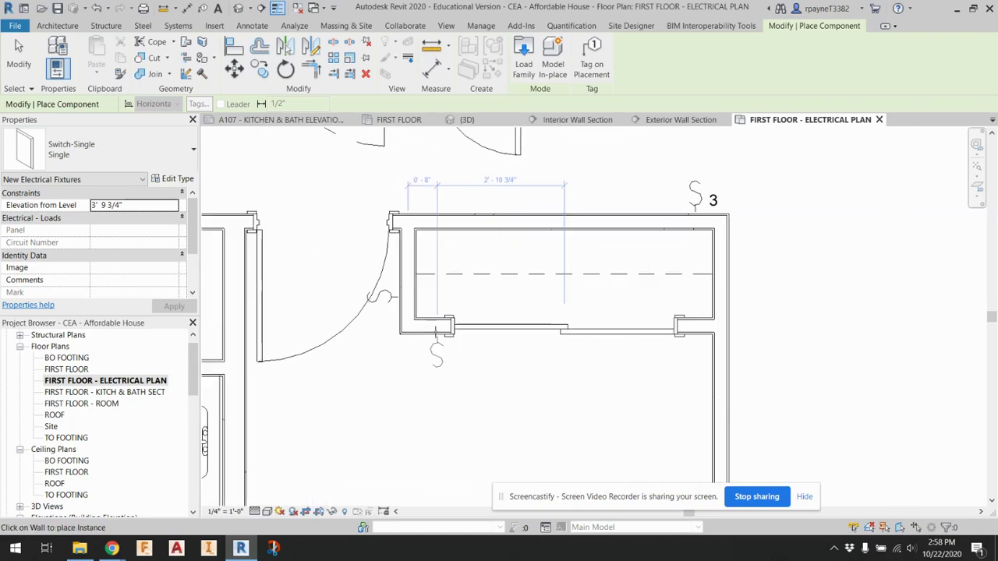
pyautogui.scroll(-4, 445, 343)
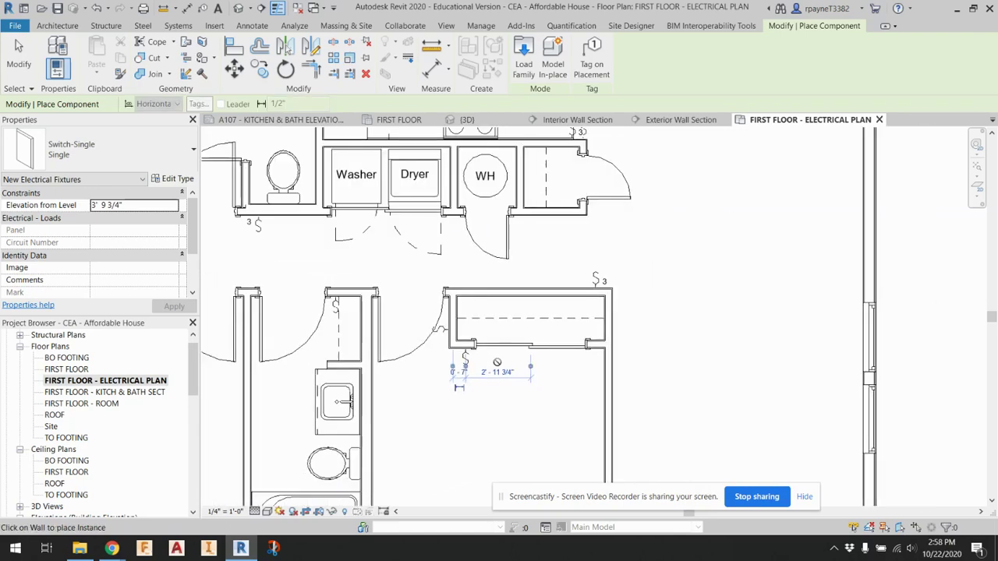
# Step: Place single switches on the hall wall beside the washer's closet door and beside the water heater closet door, the latter about 3 inches from the wall
pyautogui.scroll(3, 482, 196)
pyautogui.scroll(2, 447, 195)
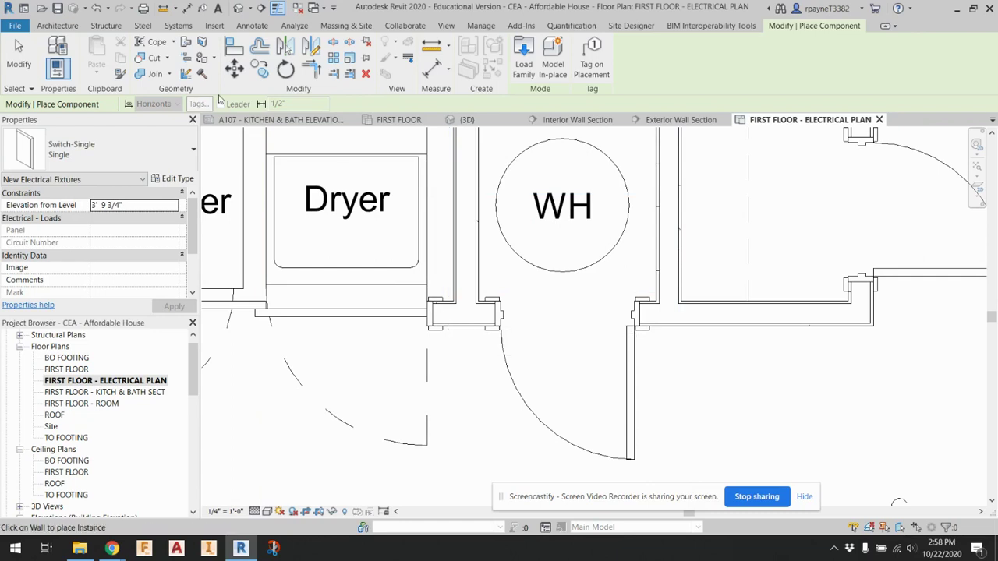
pyautogui.scroll(-2, 460, 313)
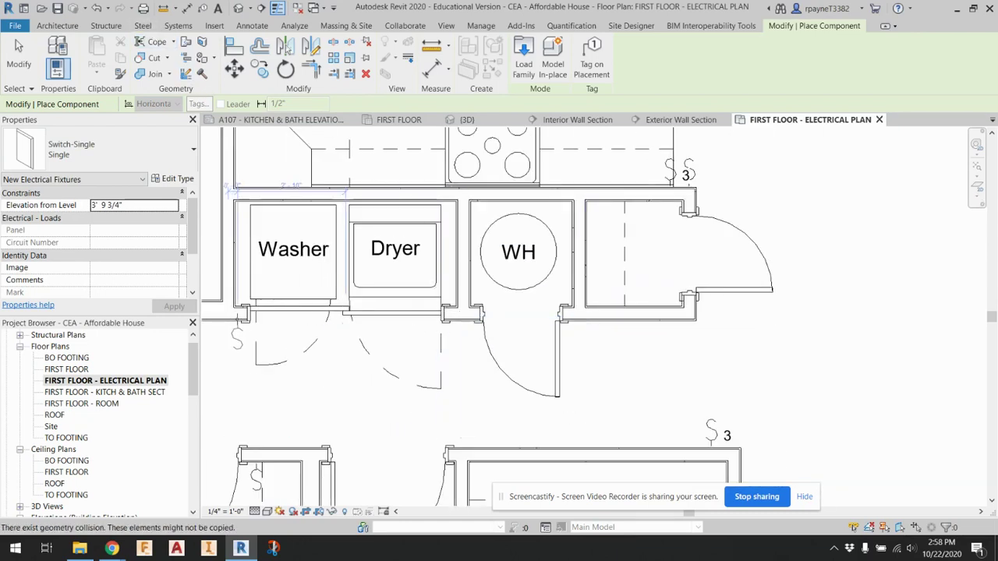
pyautogui.scroll(2, 464, 322)
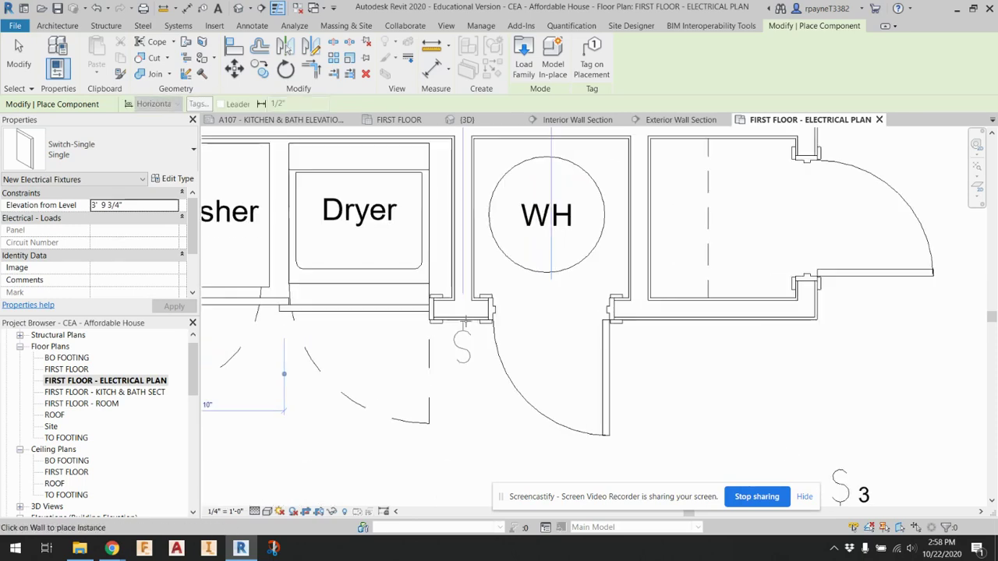
pyautogui.scroll(-2, 850, 343)
pyautogui.moveTo(867, 337); pyautogui.dragTo(849, 343, button='middle')
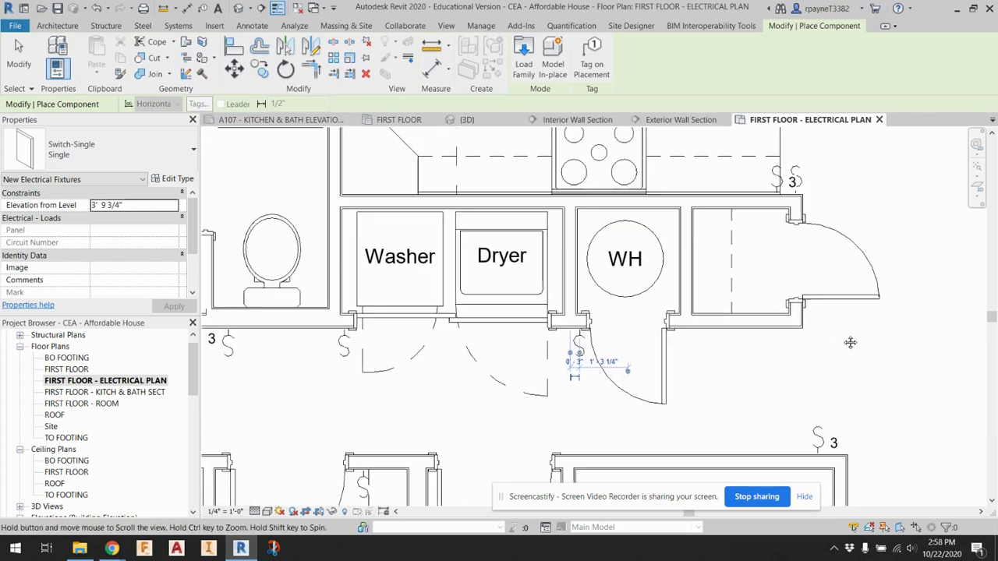
# Step: Place a single switch on the end wall beside the door of the closet next to the water heater, about 1 ft 5 3/4 in from the door's center
pyautogui.scroll(3, 724, 281)
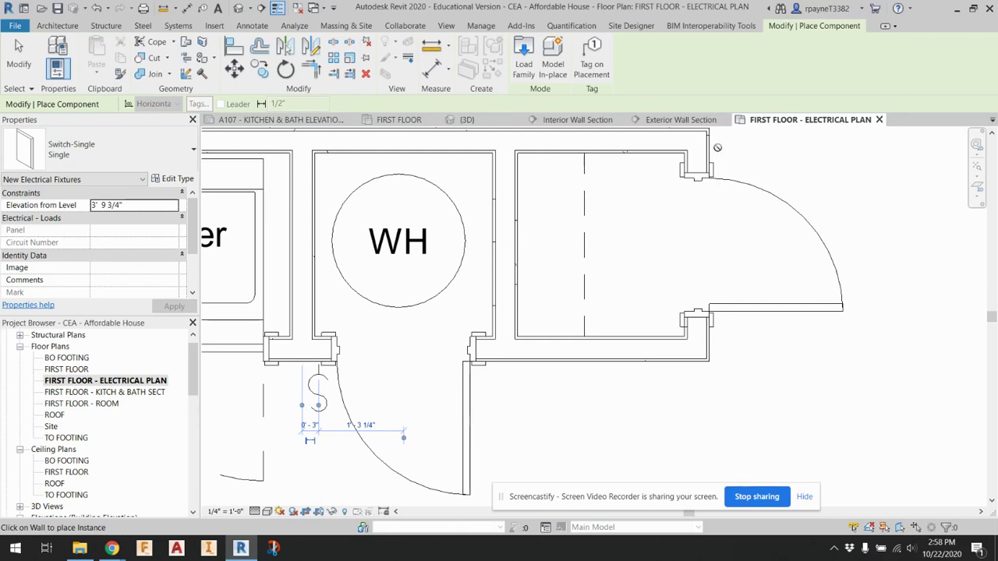
pyautogui.moveTo(717, 147); pyautogui.dragTo(678, 229, button='middle')
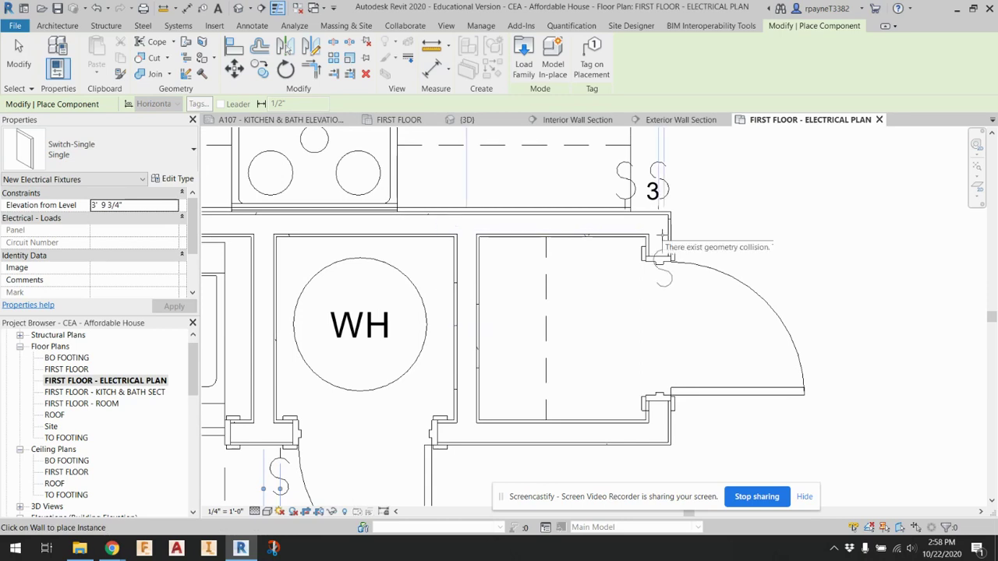
pyautogui.scroll(-3, 686, 234)
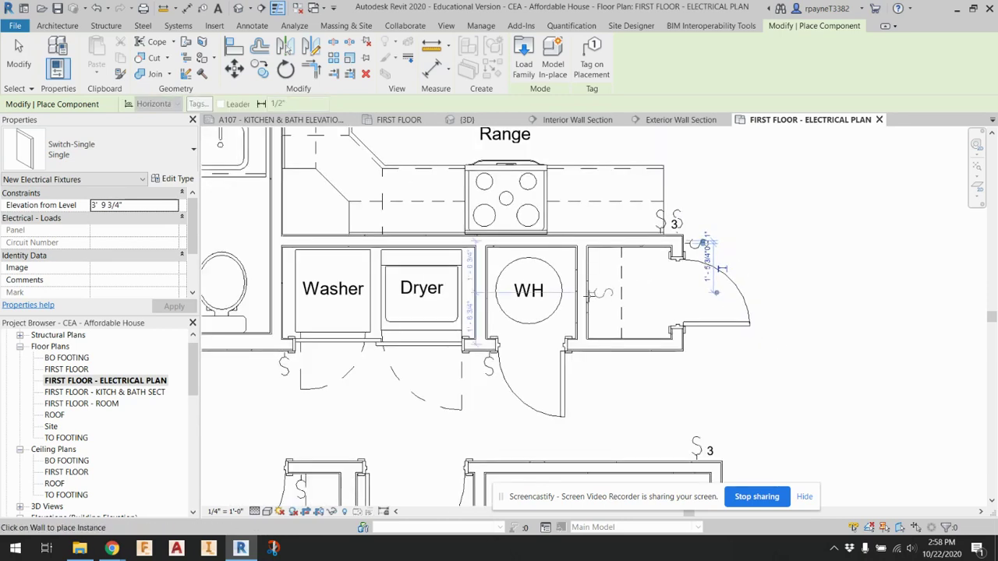
pyautogui.scroll(-3, 670, 244)
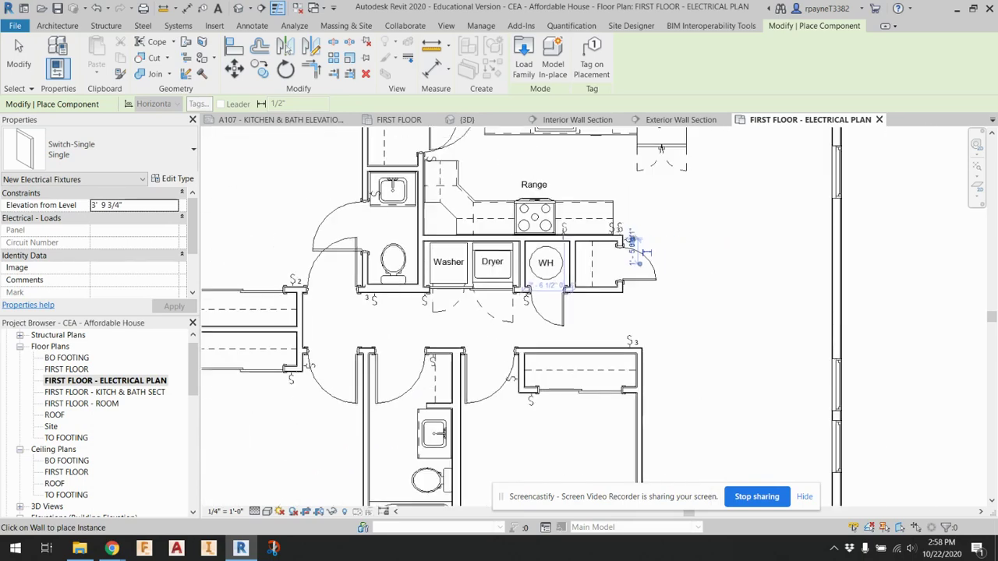
pyautogui.moveTo(635, 253); pyautogui.dragTo(641, 135, button='middle')
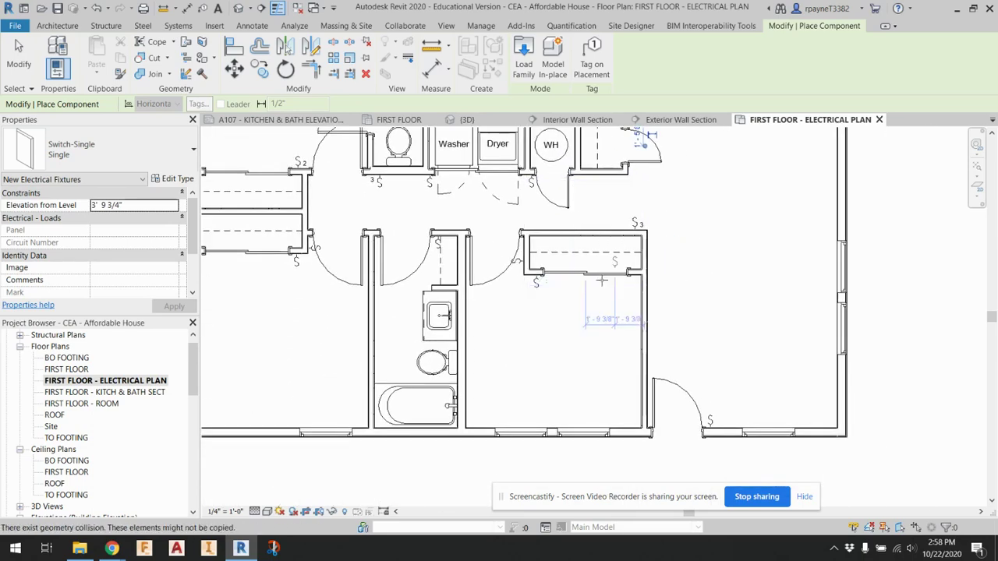
pyautogui.scroll(-5, 601, 310)
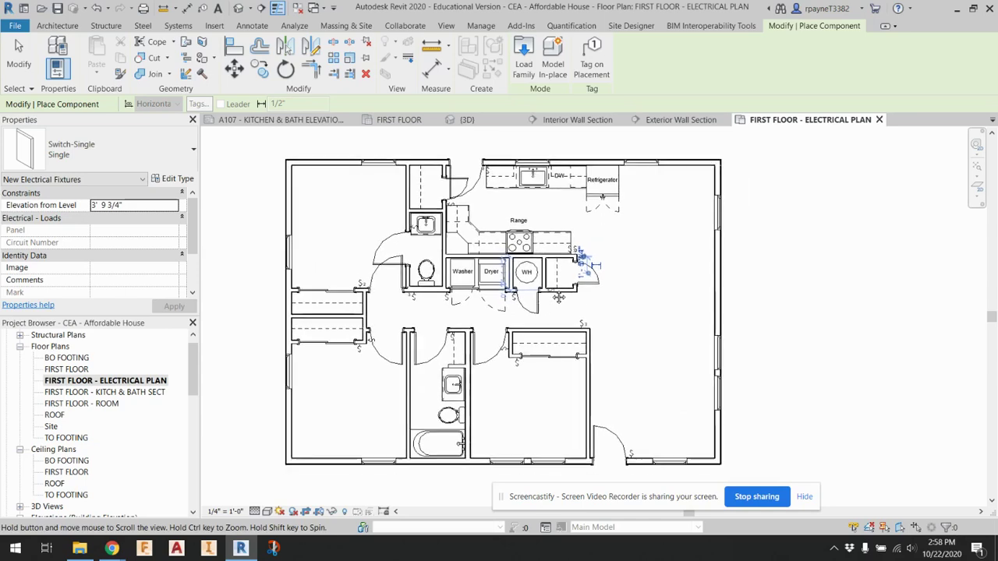
# Step: End the single switch placement and restart component placement for the next electrical fixture
pyautogui.press('Escape')
pyautogui.press('Escape')
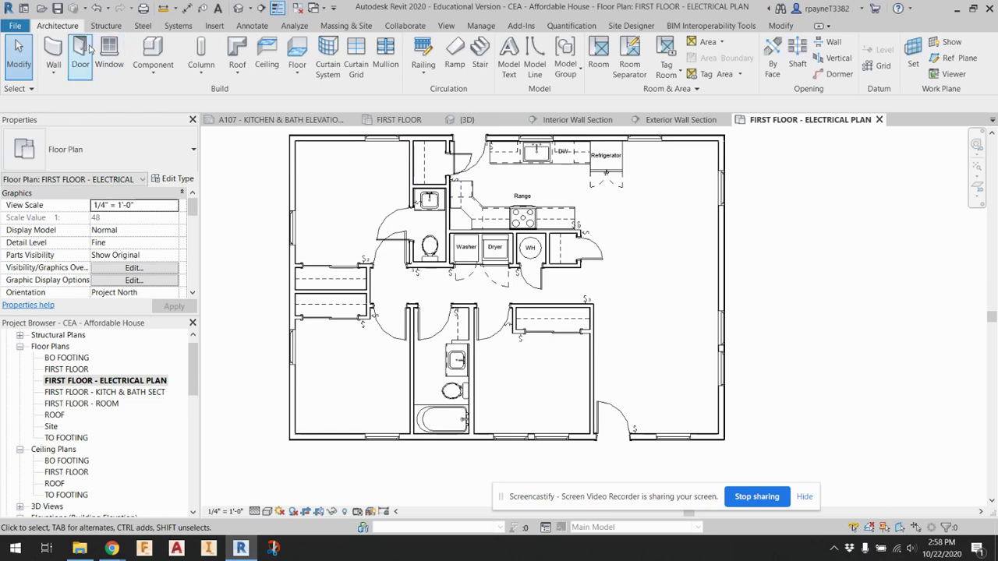
pyautogui.click(153, 51)
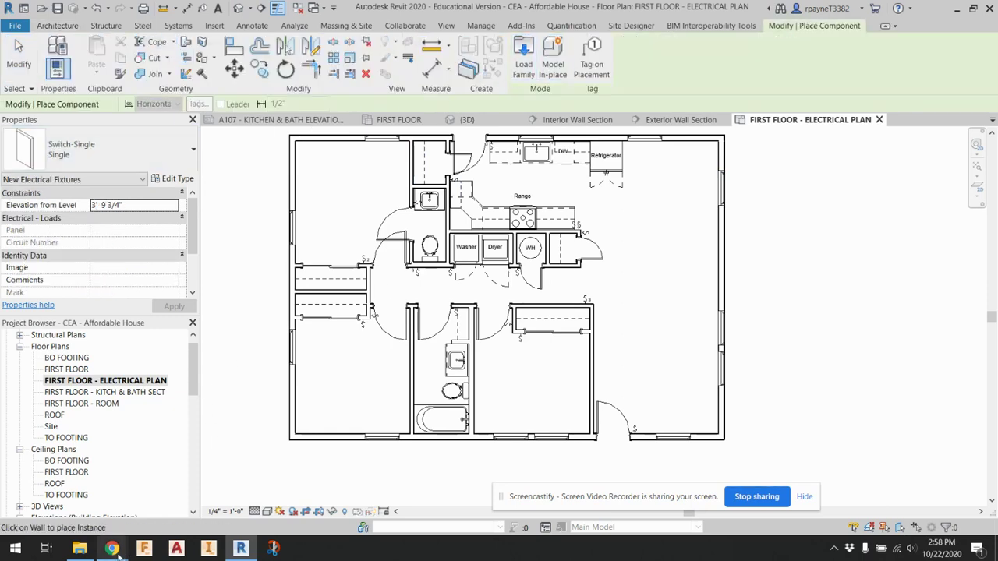
# Step: Switch to Chrome, close the R-value article and open Google Drive
pyautogui.moveTo(117, 551)
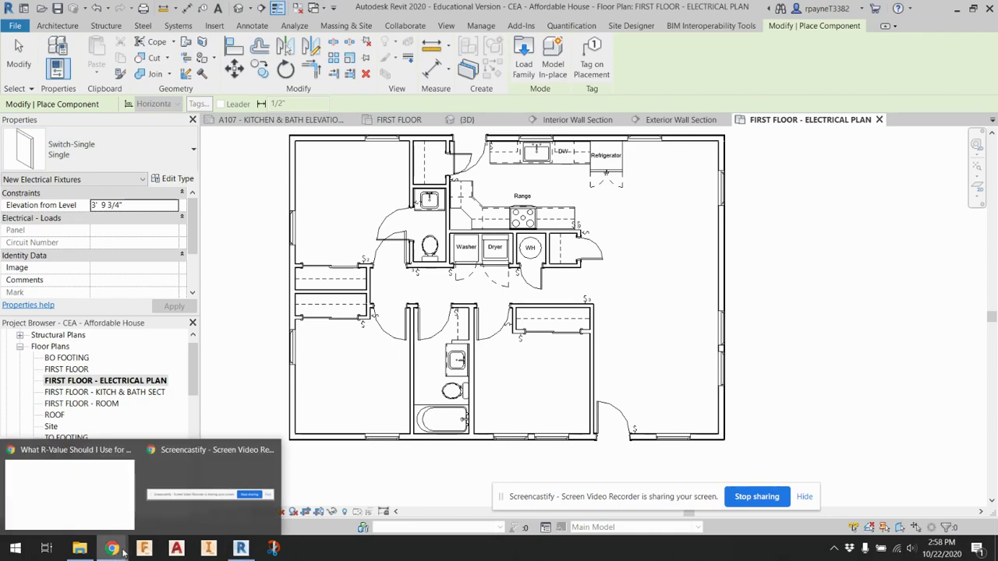
pyautogui.click(93, 511)
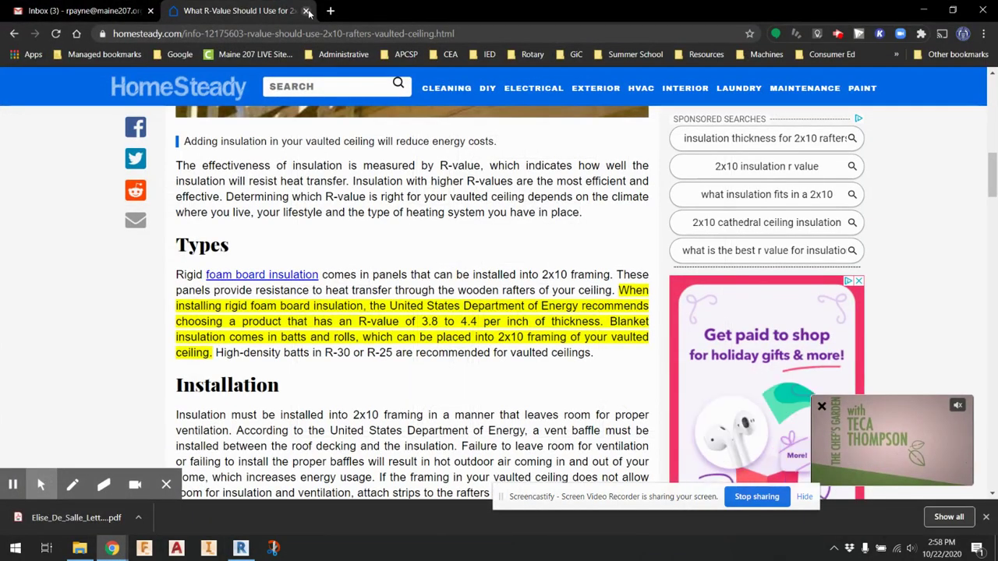
pyautogui.click(307, 11)
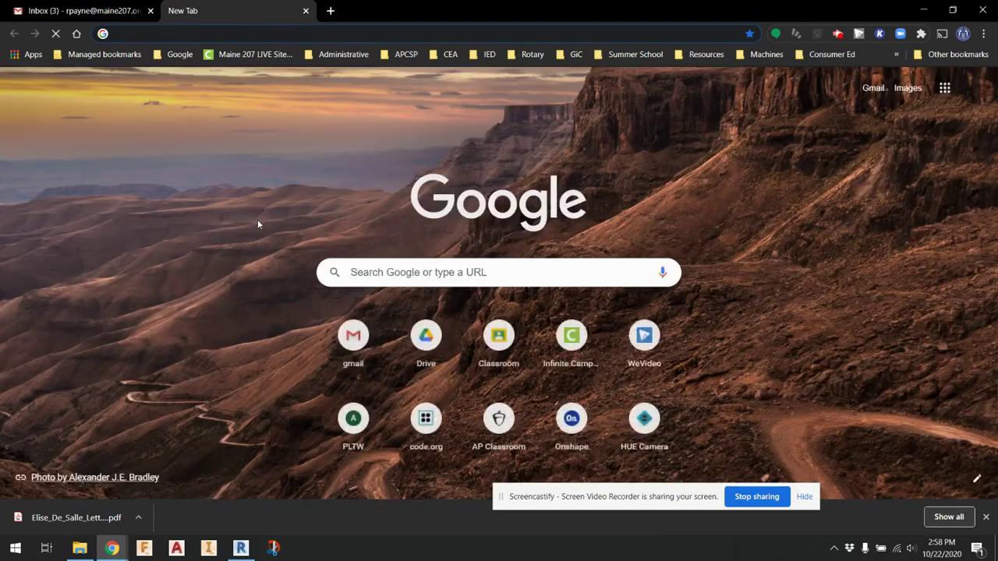
pyautogui.click(434, 345)
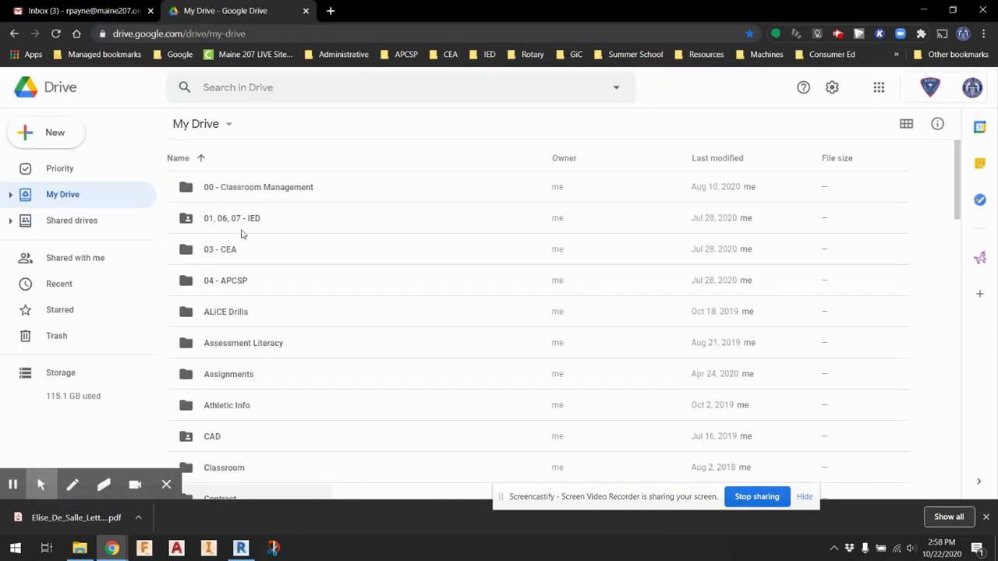
# Step: Open the Activity 2.3.6a Residential Electrical Code Req document from the 03 - CEA, 2020-21, Unit 2, Unit 2.3 folder
pyautogui.doubleClick(236, 250)
pyautogui.doubleClick(233, 218)
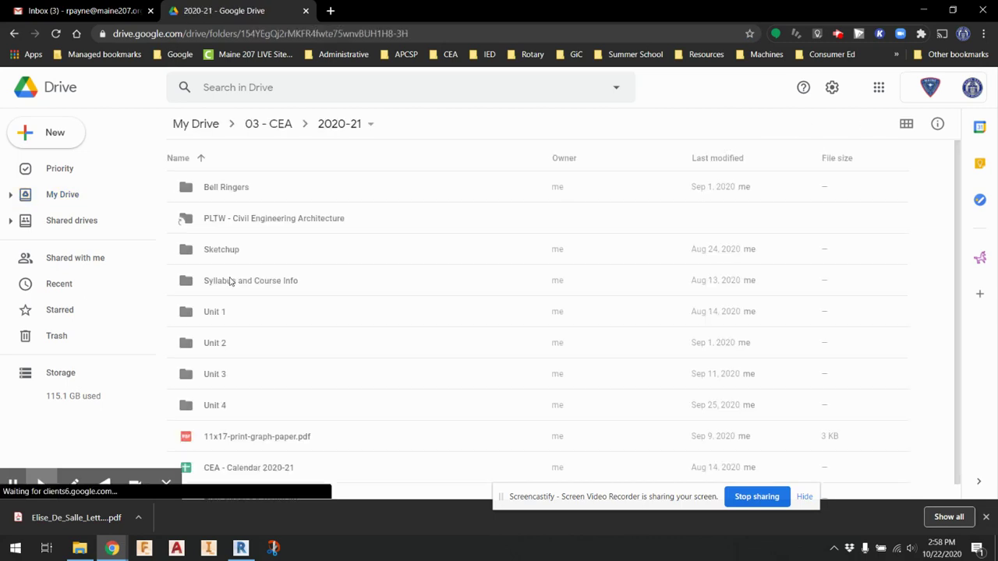
pyautogui.doubleClick(233, 345)
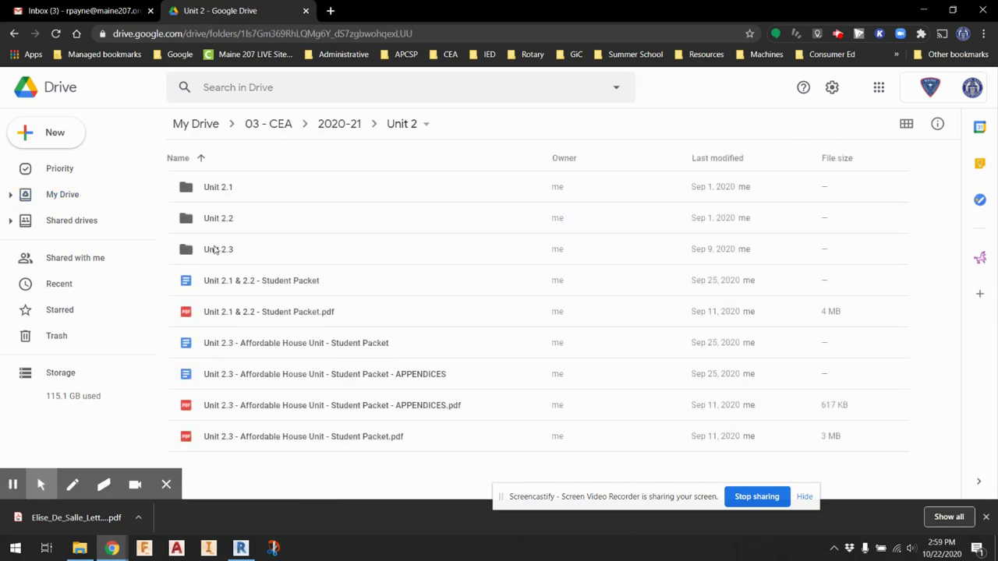
pyautogui.doubleClick(212, 248)
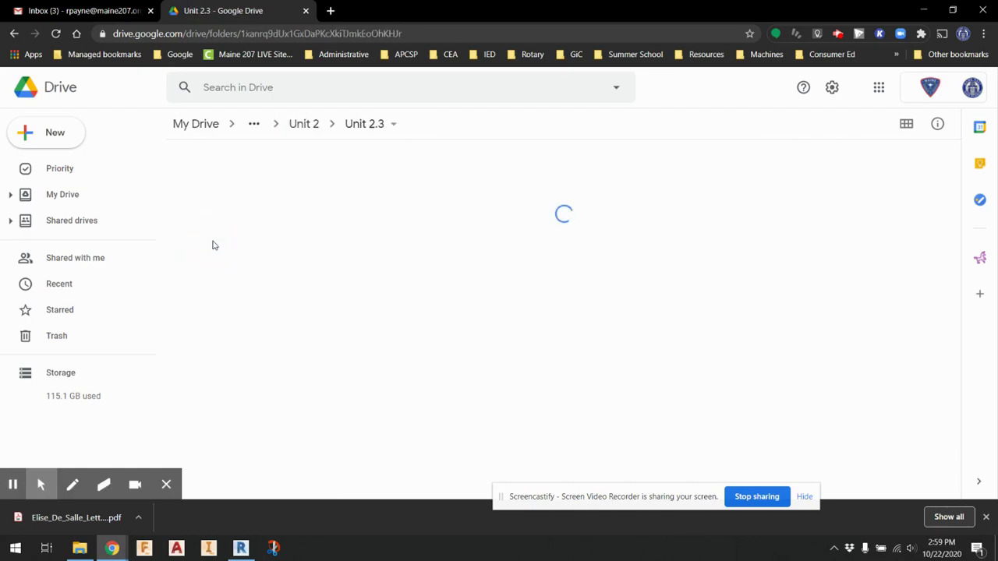
pyautogui.scroll(-15, 217, 245)
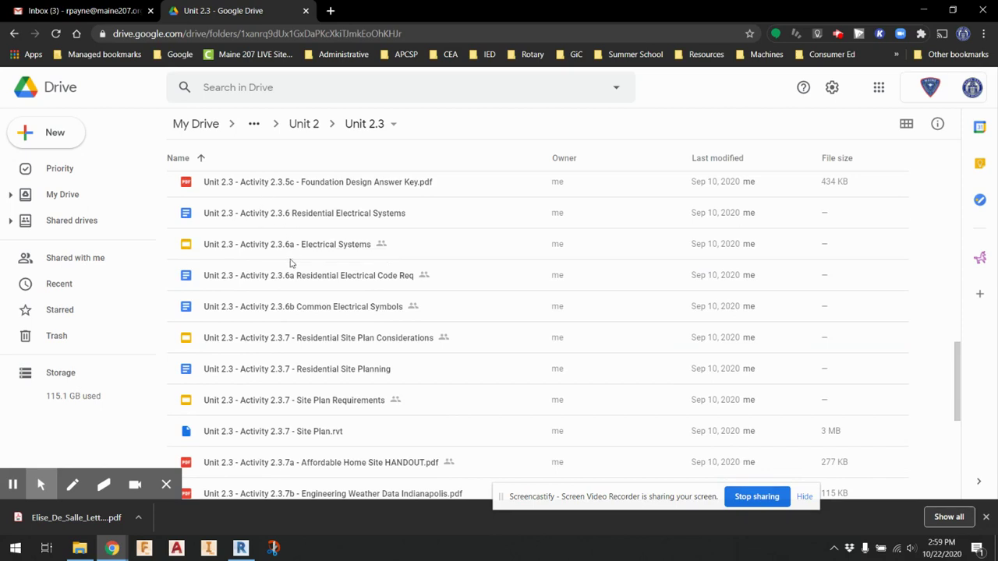
pyautogui.doubleClick(293, 277)
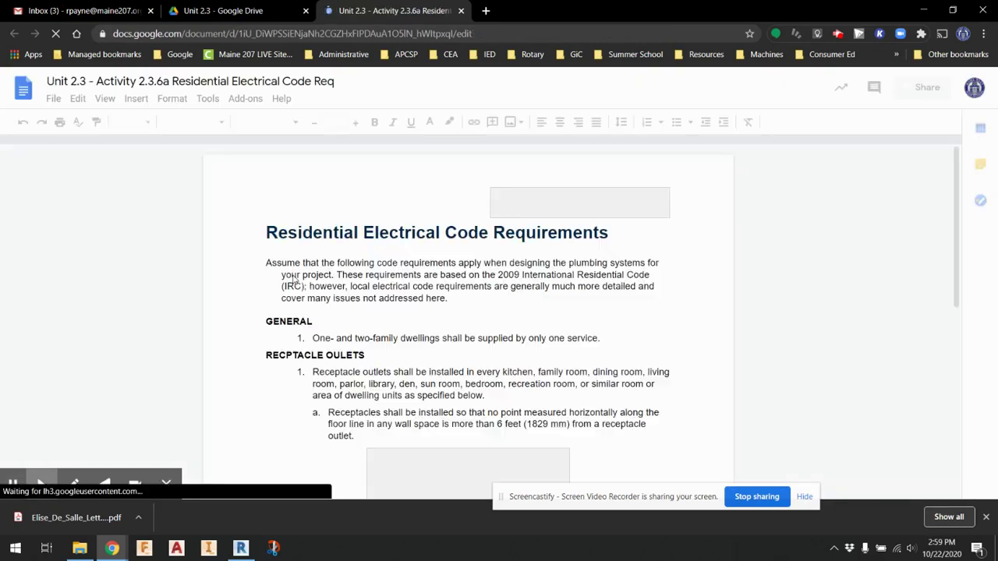
# Step: Examine the receptacle outlet spacing rules, the distribution diagram and the kitchen countertop requirements in the code document
pyautogui.scroll(-2, 296, 276)
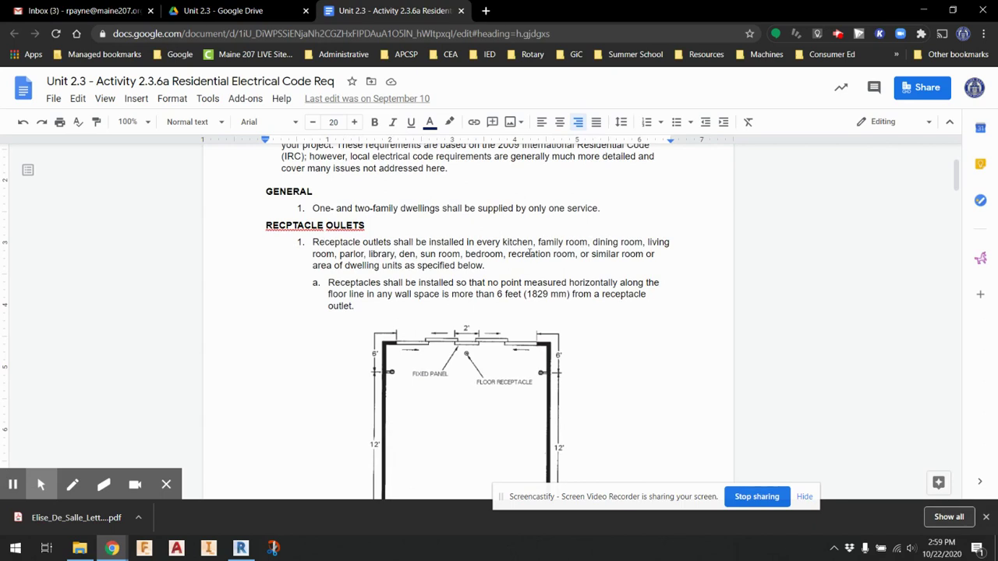
pyautogui.scroll(-2, 395, 259)
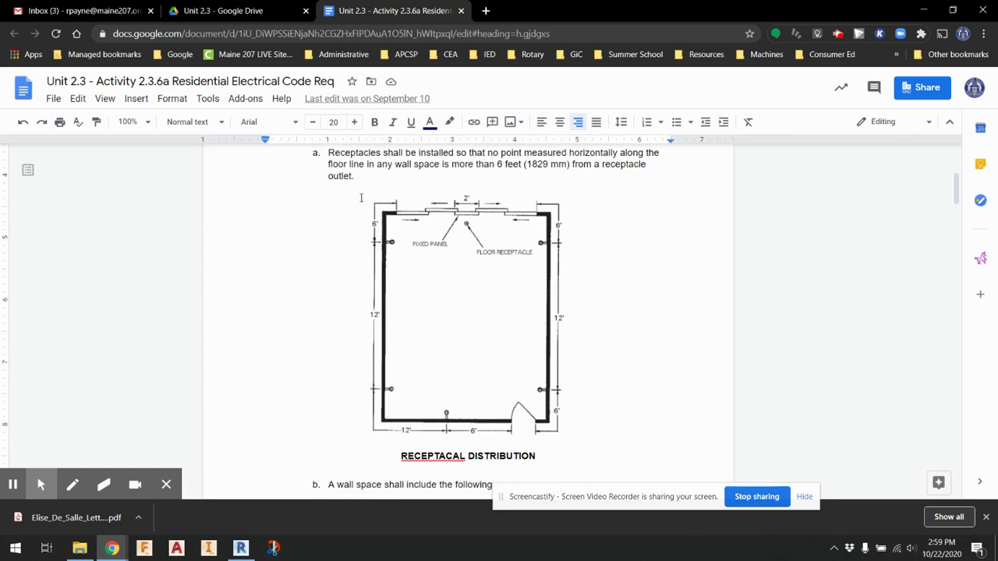
pyautogui.scroll(1, 508, 159)
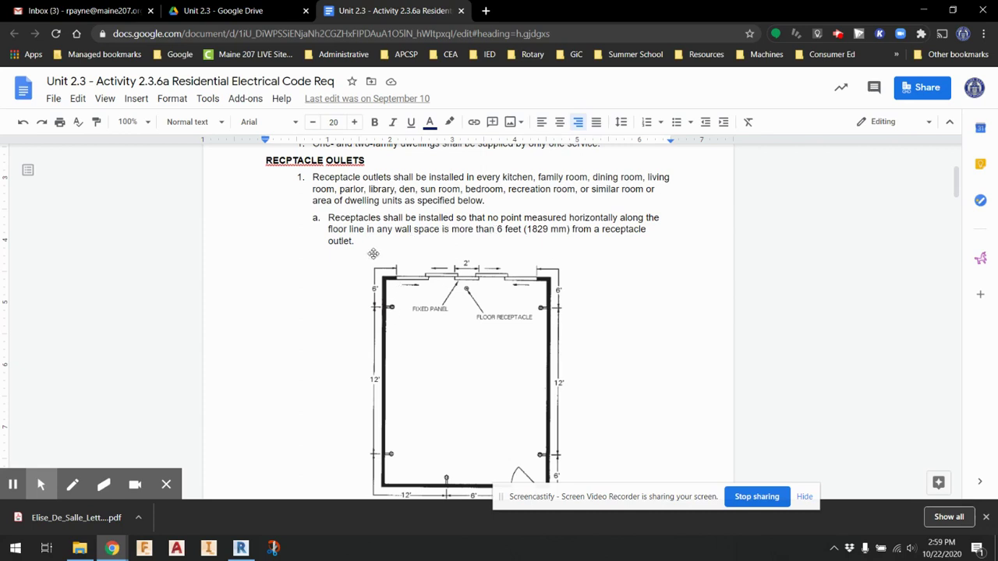
pyautogui.scroll(-3, 357, 205)
pyautogui.scroll(-2, 358, 205)
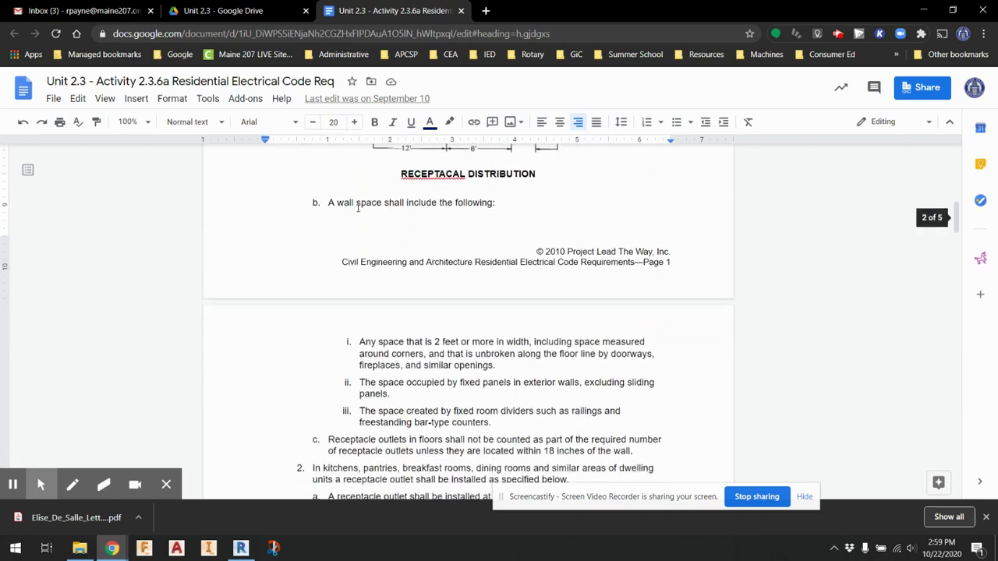
pyautogui.scroll(-2, 358, 206)
pyautogui.scroll(-1, 355, 305)
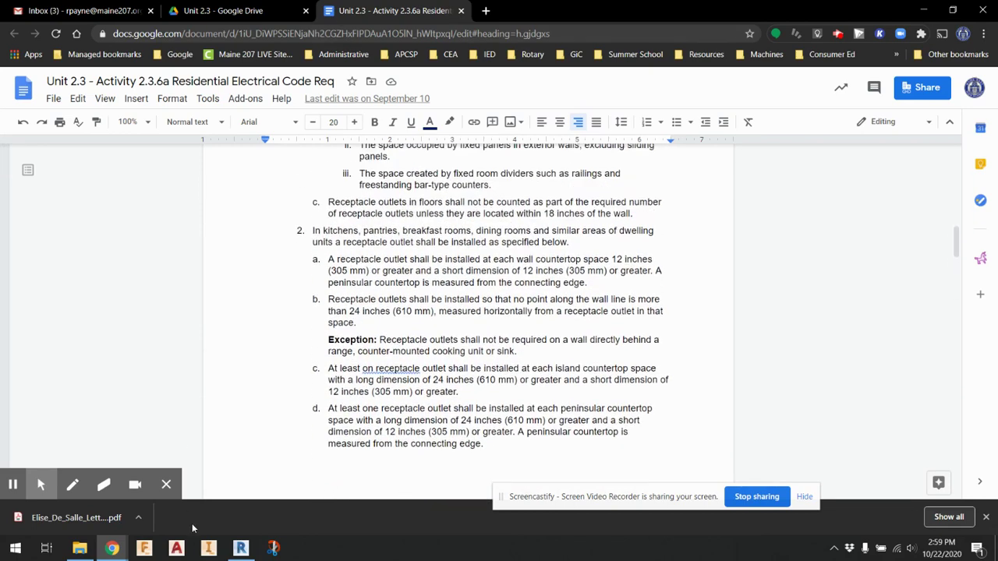
# Step: Switch back to Revit and choose the Outlet-Duplex Single type for placement
pyautogui.click(241, 548)
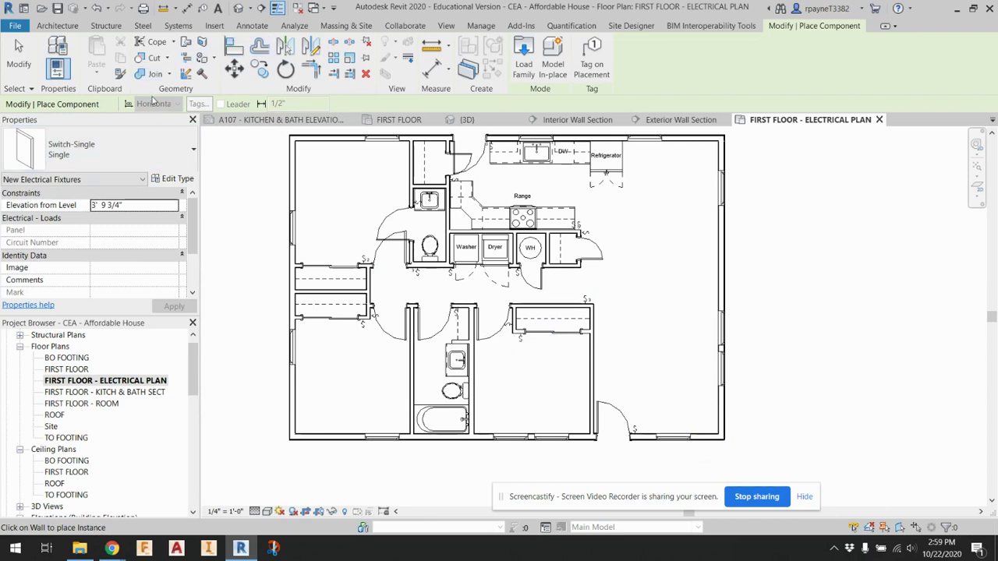
pyautogui.click(125, 152)
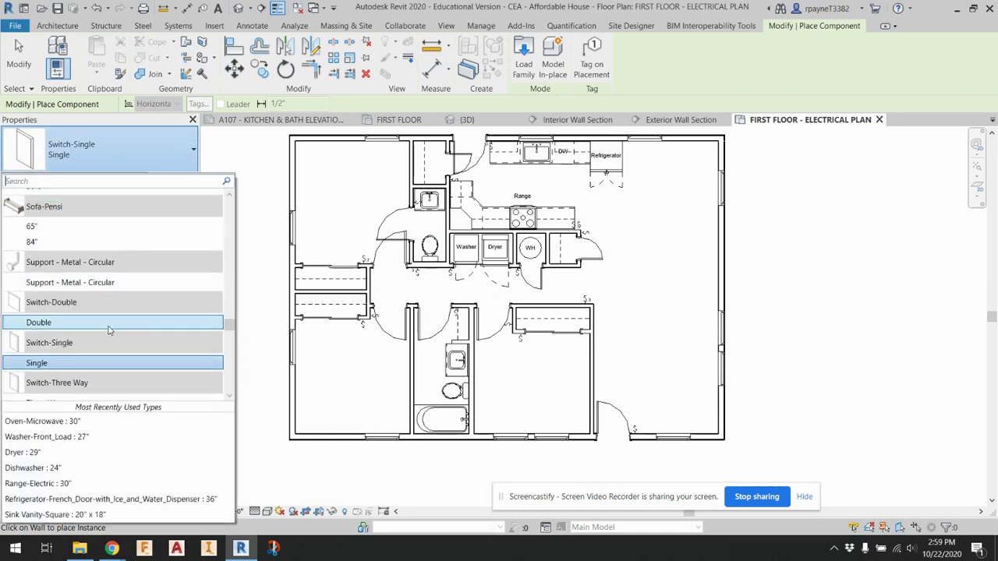
pyautogui.scroll(-1, 107, 329)
pyautogui.scroll(8, 108, 330)
pyautogui.scroll(10, 107, 329)
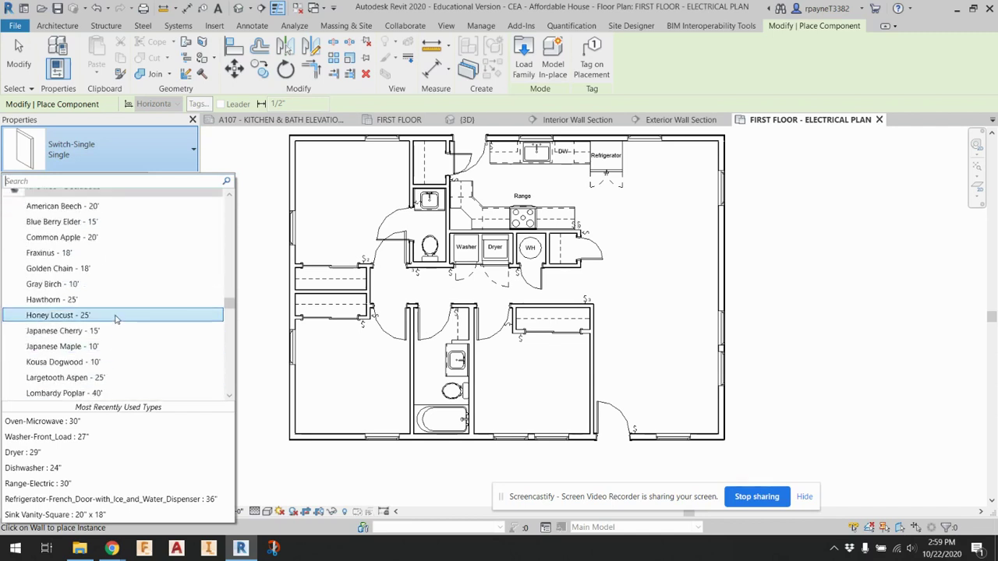
pyautogui.moveTo(223, 294)
pyautogui.mouseDown()
pyautogui.moveTo(224, 201)
pyautogui.moveTo(237, 291)
pyautogui.mouseUp()
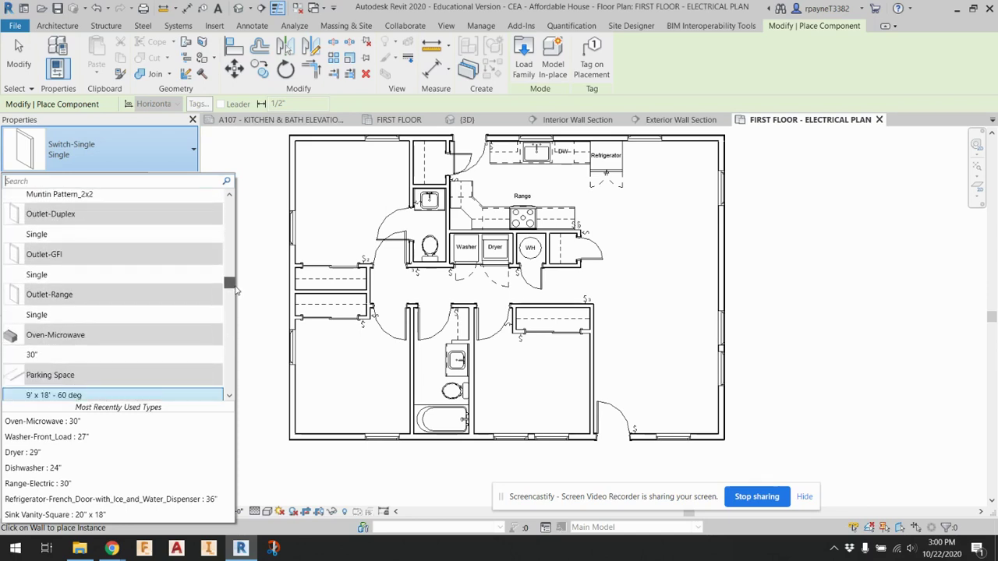
pyautogui.click(58, 234)
# Step: Place duplex outlets beside the front door's switch, between the paired side-wall windows, farther along that wall, and on the back wall between window and corner
pyautogui.scroll(2, 676, 415)
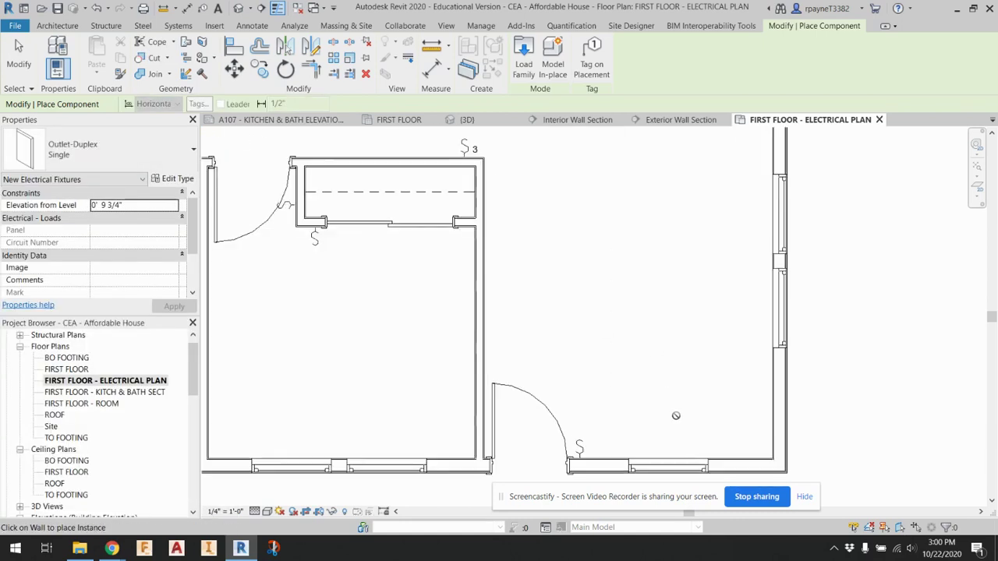
pyautogui.click(614, 449)
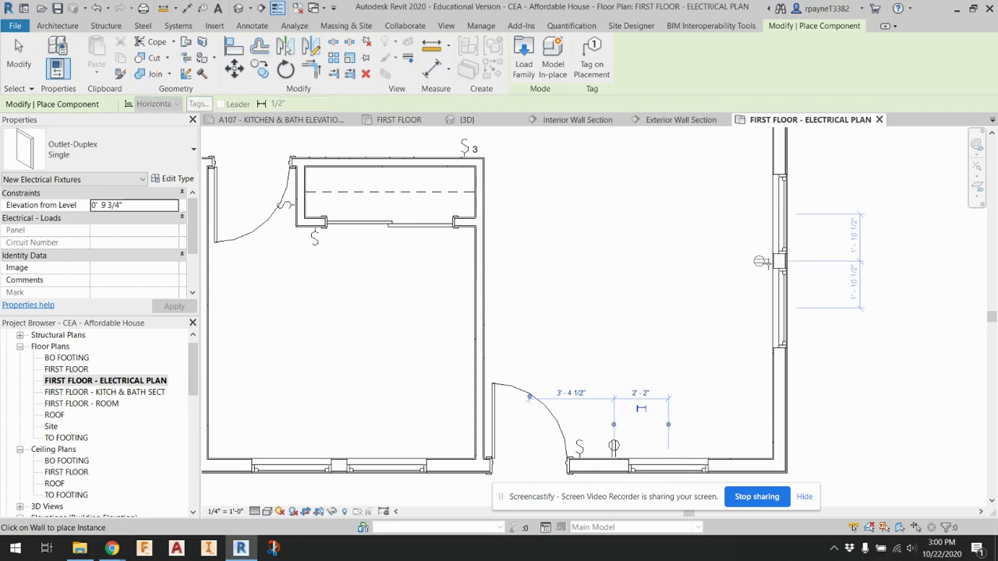
pyautogui.moveTo(735, 265); pyautogui.dragTo(735, 424, button='middle')
pyautogui.scroll(-2, 737, 271)
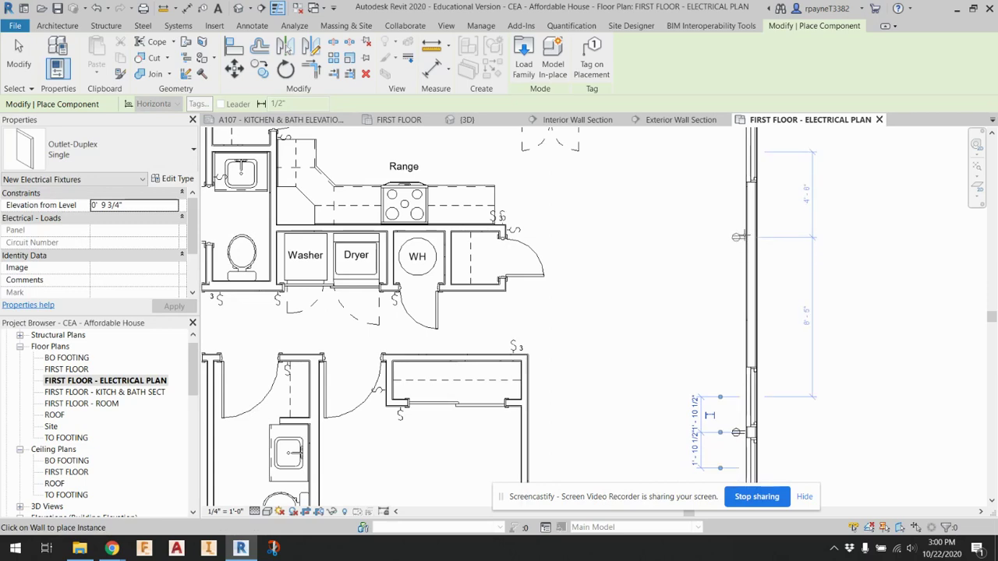
pyautogui.moveTo(746, 233); pyautogui.dragTo(791, 372, button='middle')
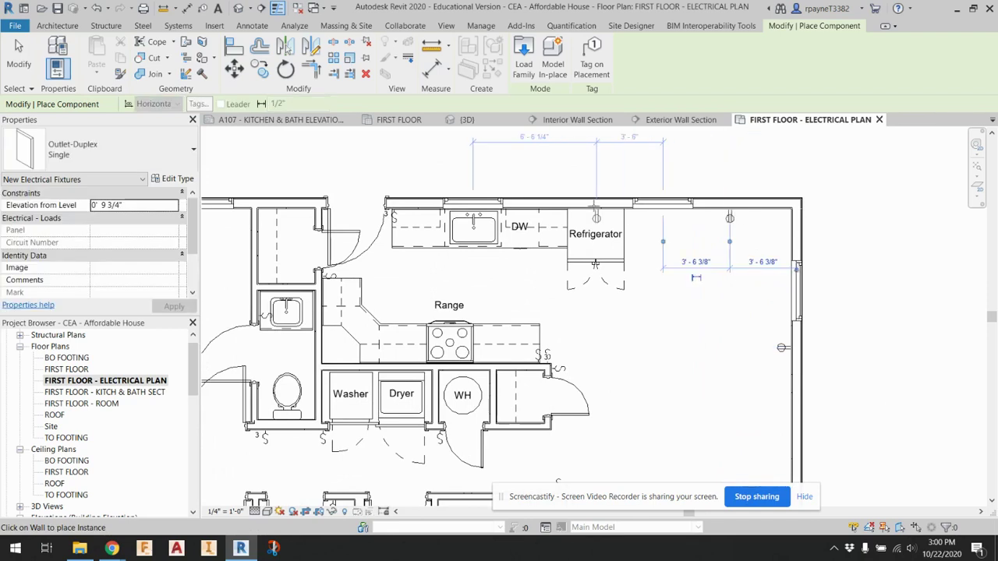
# Step: Place duplex outlets behind the refrigerator and on the hall side of the small closet and toilet room walls, centered on each hall wall
pyautogui.click(596, 205)
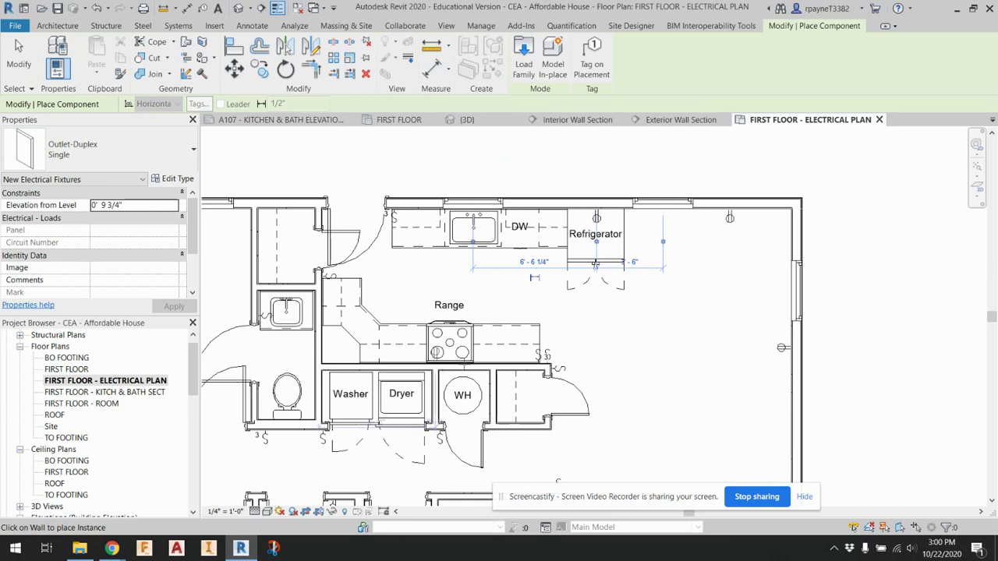
pyautogui.click(520, 436)
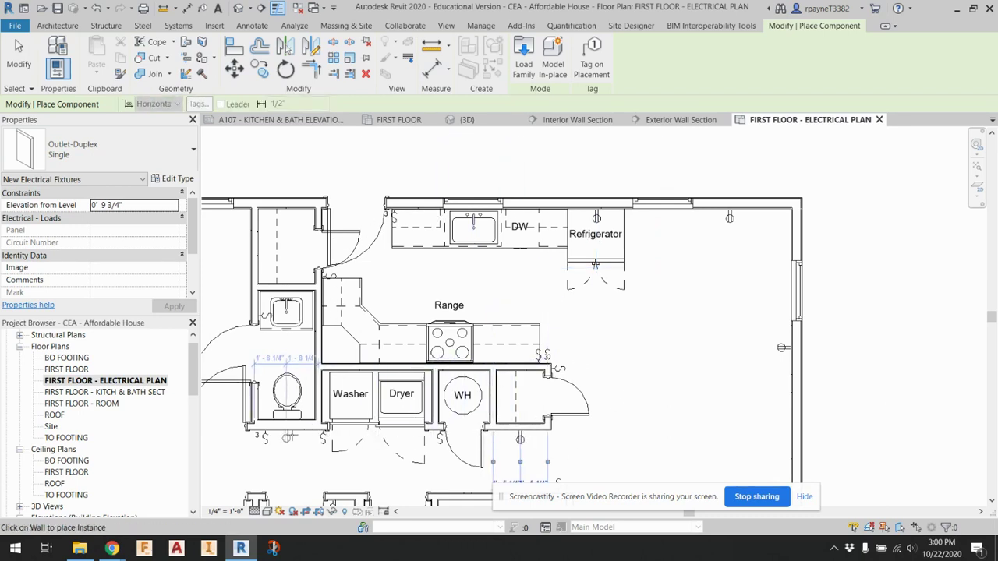
pyautogui.moveTo(288, 358); pyautogui.dragTo(513, 308, button='middle')
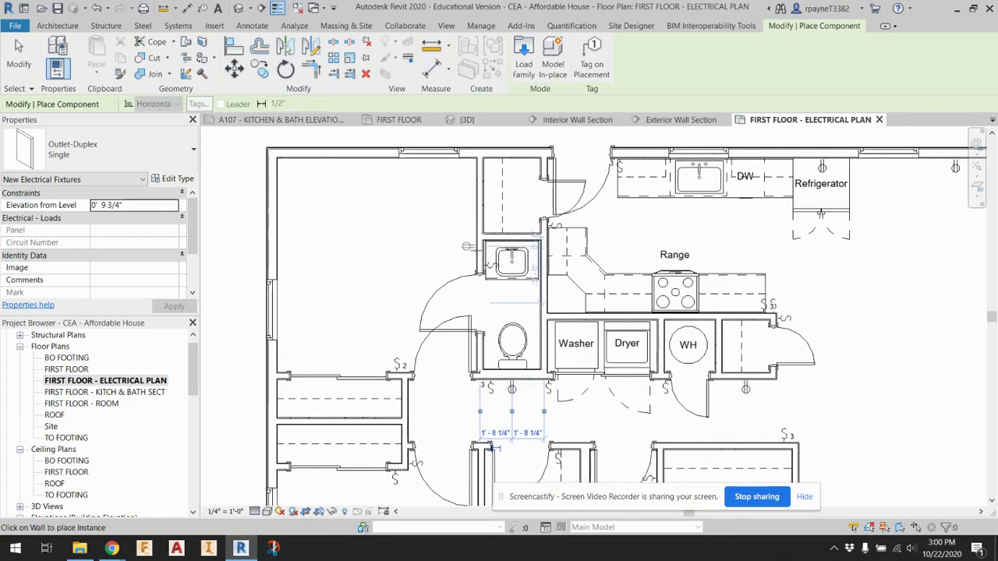
# Step: Place duplex outlets in the back-left bedroom on the sink-side wall, the back wall, the outer side wall and beside the double switch
pyautogui.click(466, 246)
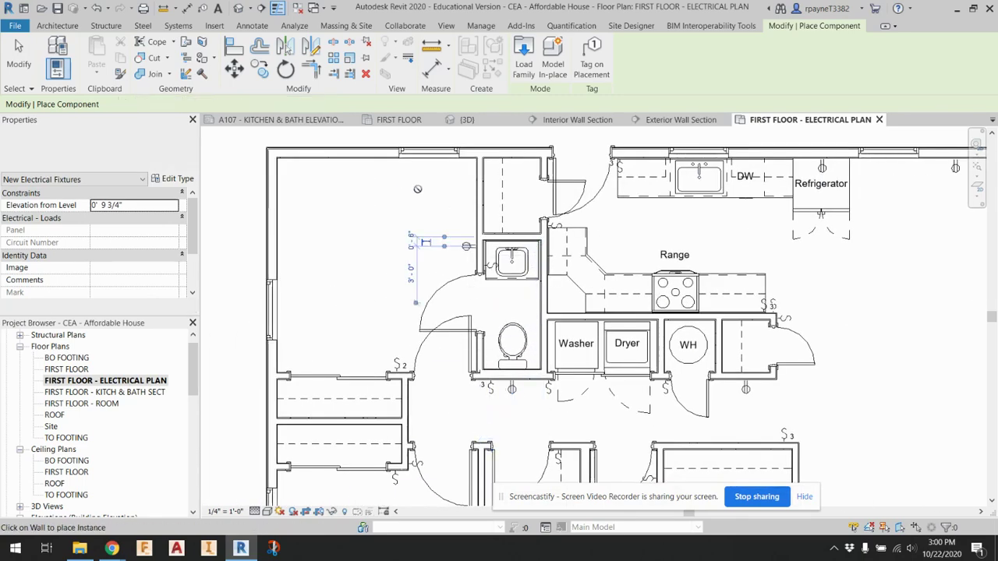
pyautogui.click(381, 168)
pyautogui.click(284, 251)
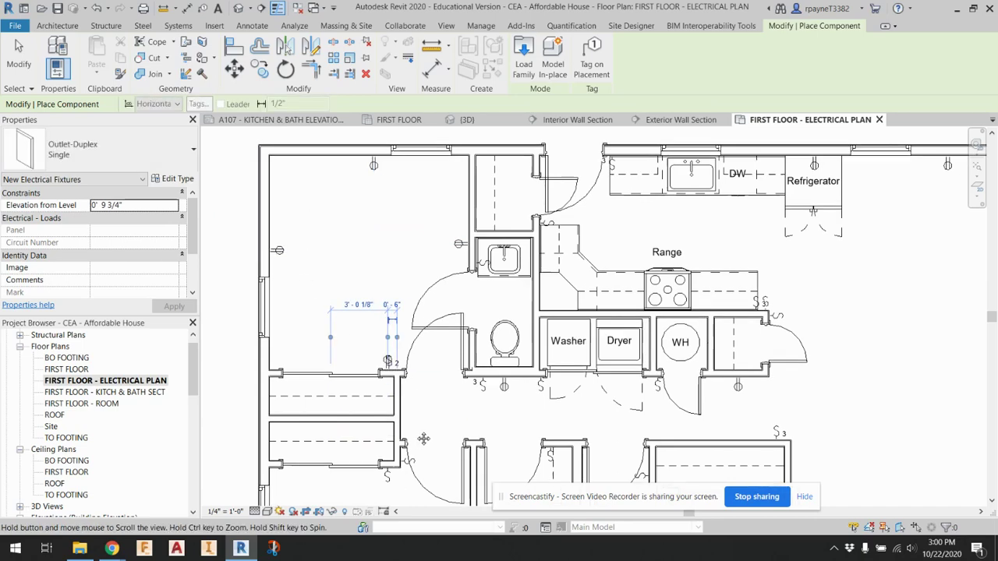
pyautogui.moveTo(395, 362); pyautogui.dragTo(387, 304, button='middle')
pyautogui.scroll(1, 380, 282)
pyautogui.click(380, 282)
# Step: Place duplex outlets in the front-left bedroom beside the closet switch, about 3 ft from the side window's center, beside the front window, and midway along the bathroom-side wall
pyautogui.scroll(2, 359, 413)
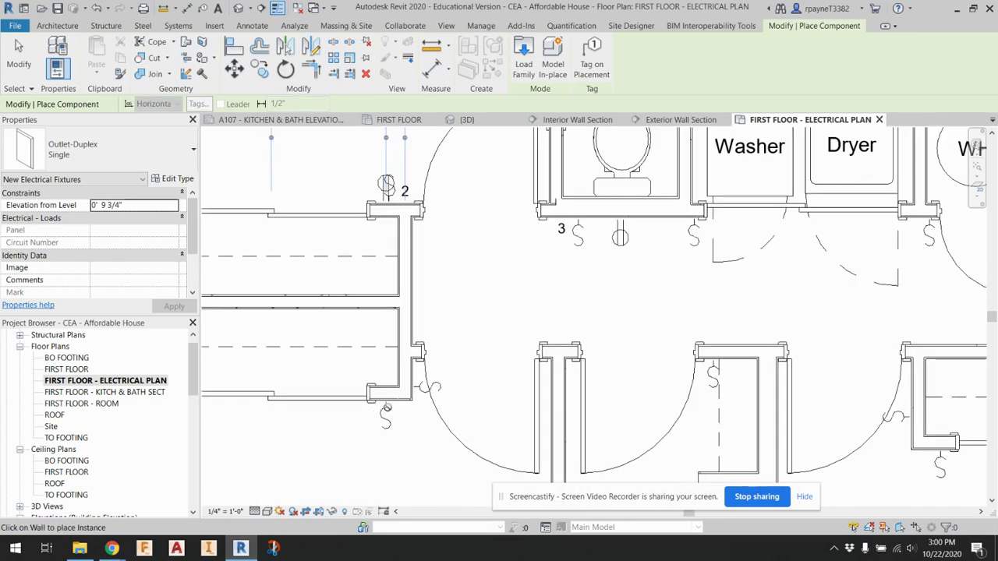
pyautogui.scroll(-2, 390, 394)
pyautogui.scroll(-2, 361, 426)
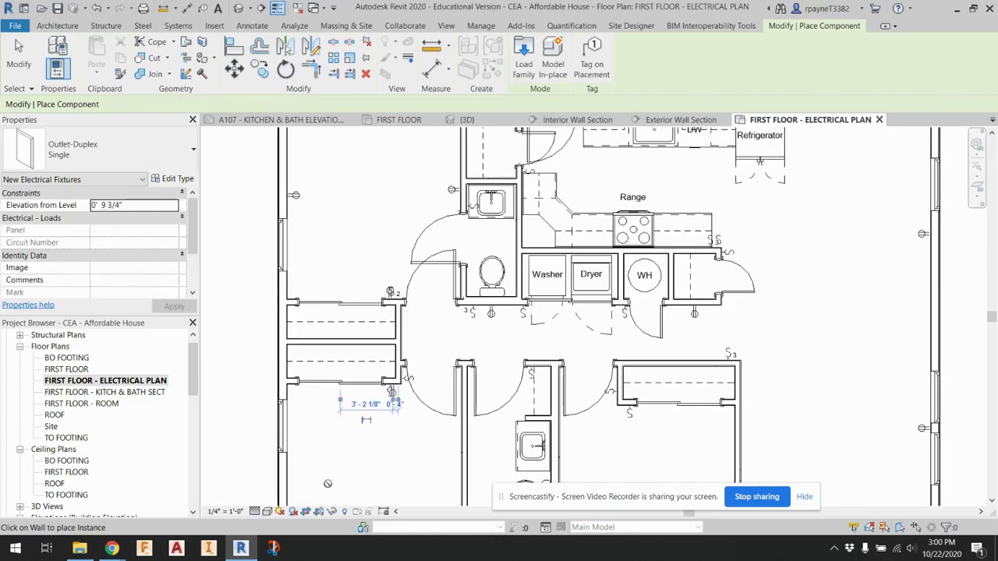
pyautogui.moveTo(380, 460); pyautogui.dragTo(427, 285, button='middle')
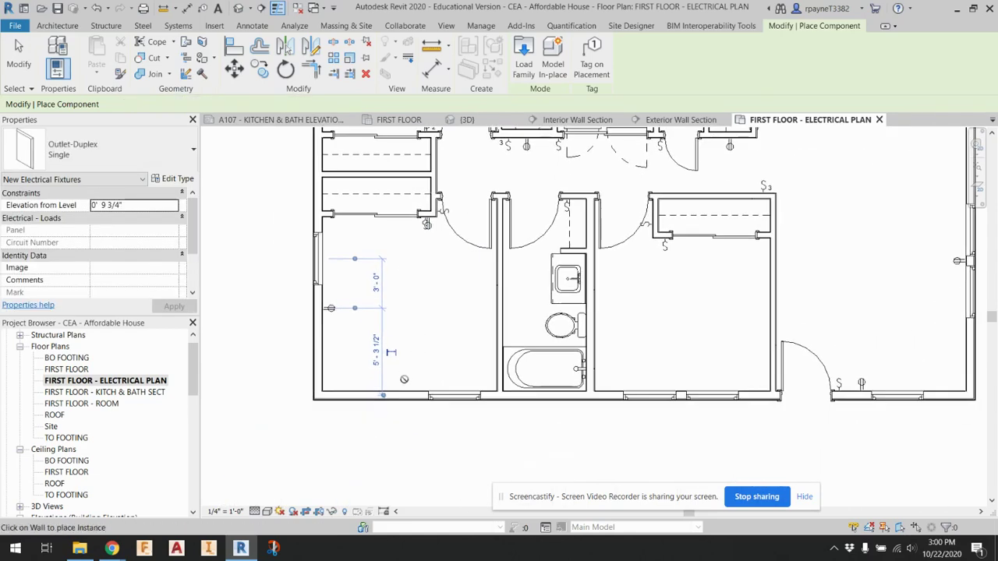
pyautogui.click(404, 380)
pyautogui.click(489, 295)
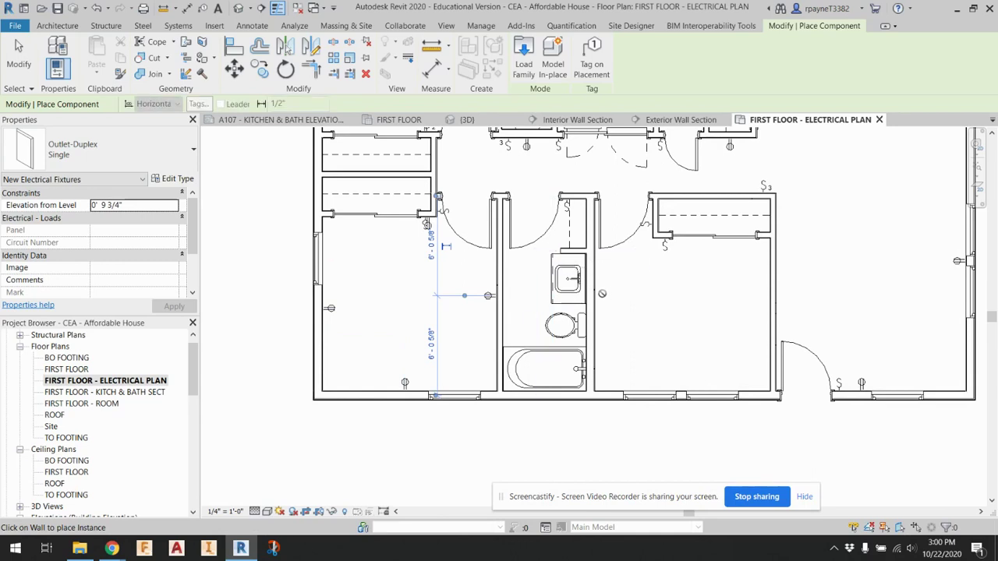
# Step: Place duplex outlets in the front-middle bedroom on the bathroom-side wall, between the front windows, on the opposite side wall, and beside the closet switch
pyautogui.click(602, 292)
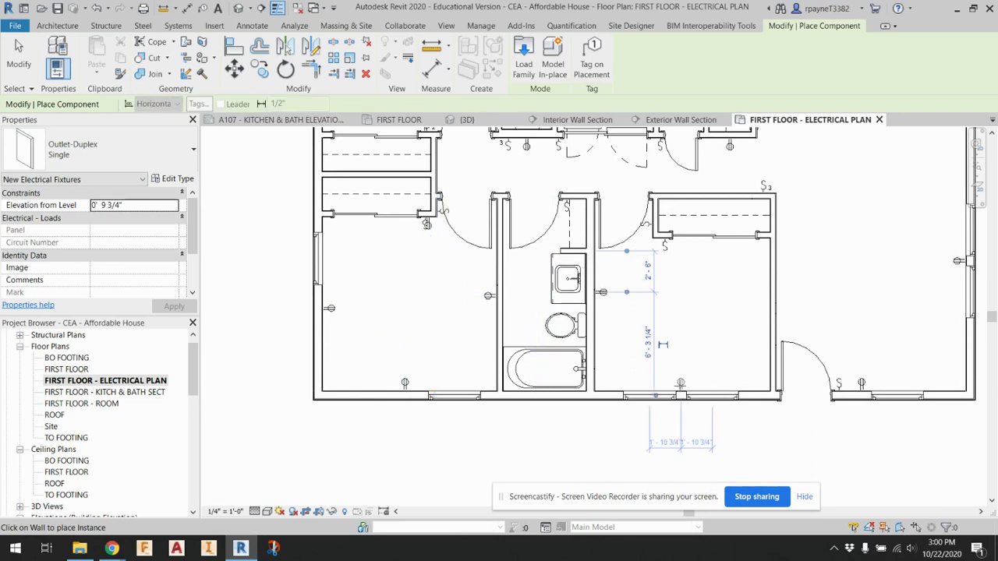
pyautogui.click(681, 383)
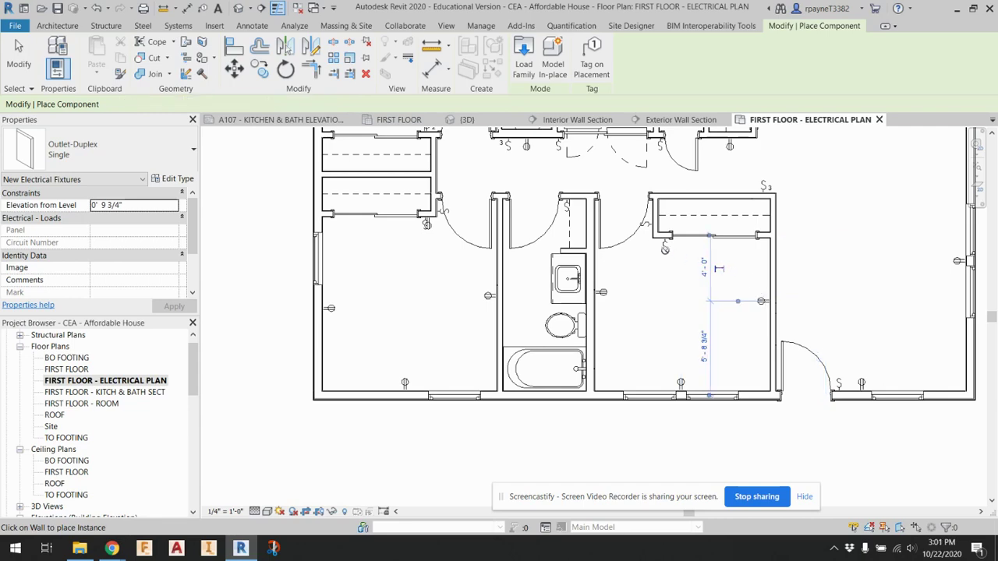
pyautogui.click(760, 301)
pyautogui.scroll(2, 761, 301)
pyautogui.scroll(-4, 643, 342)
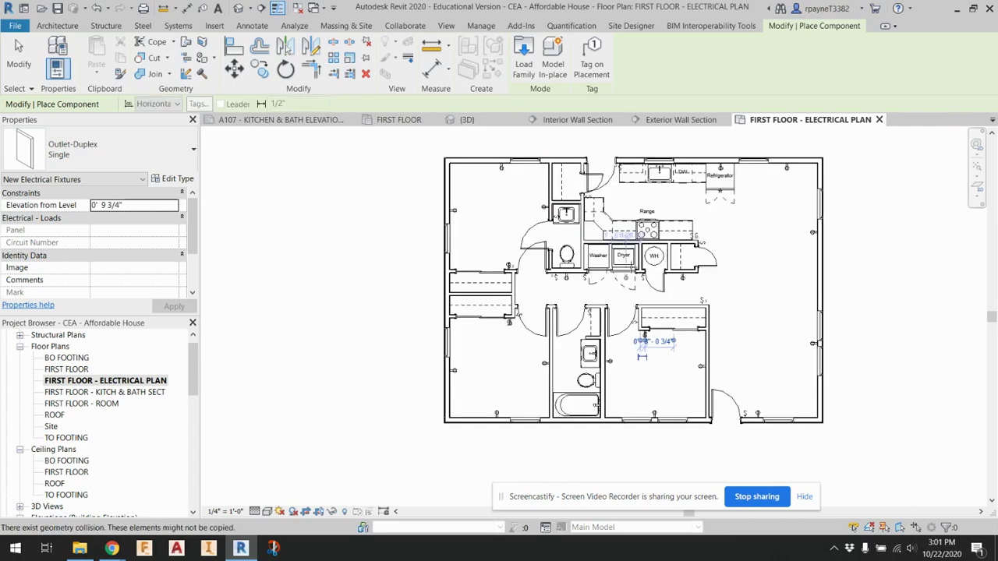
# Step: Place a duplex outlet on the back wall of the water heater closet, centered behind the WH
pyautogui.scroll(2, 620, 250)
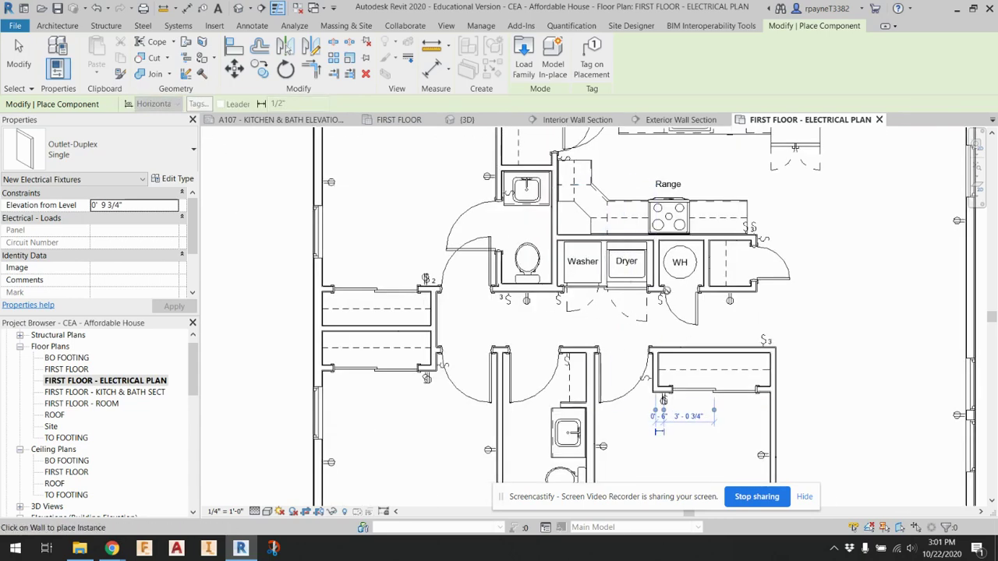
pyautogui.moveTo(669, 225); pyautogui.dragTo(647, 249, button='middle')
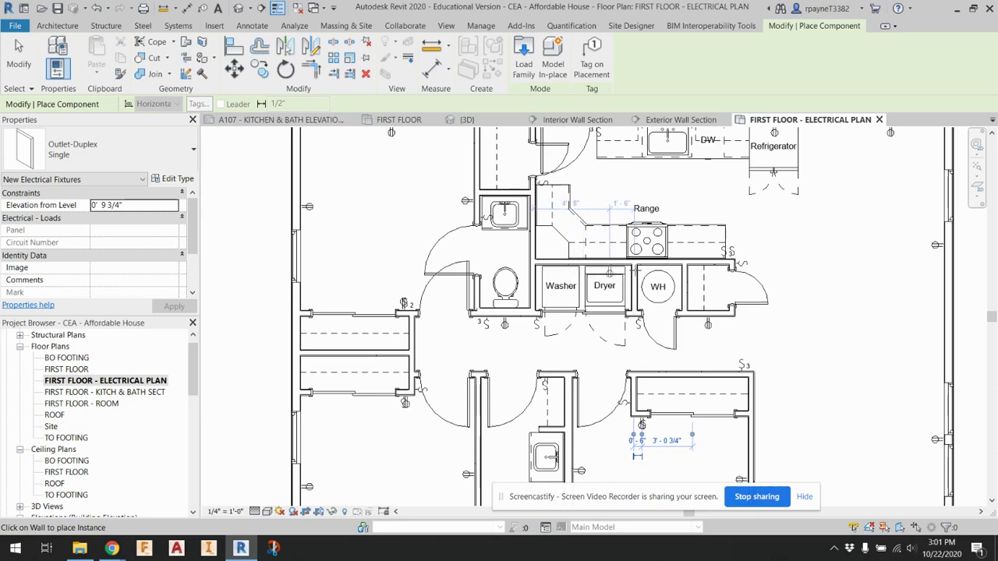
pyautogui.scroll(2, 690, 293)
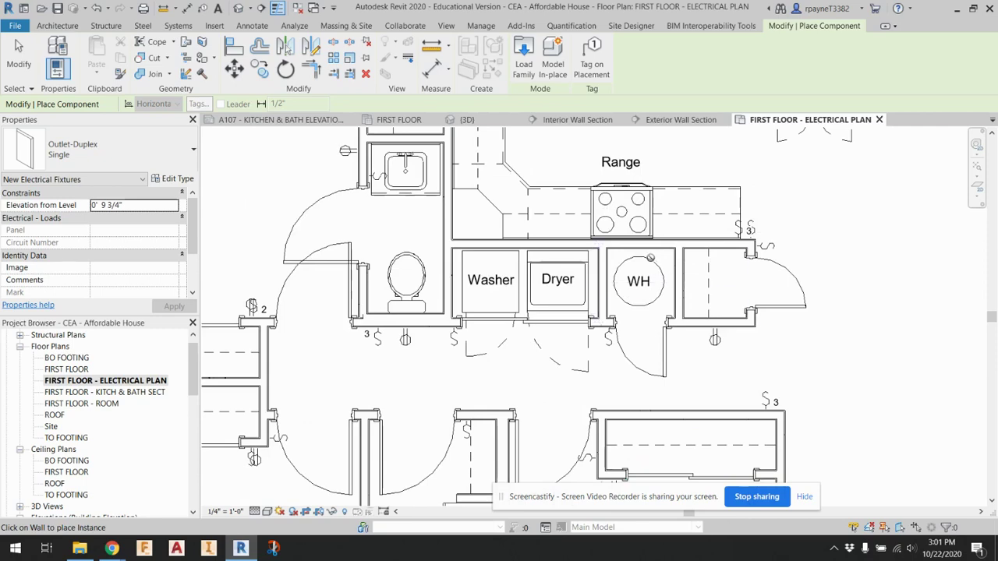
pyautogui.click(640, 260)
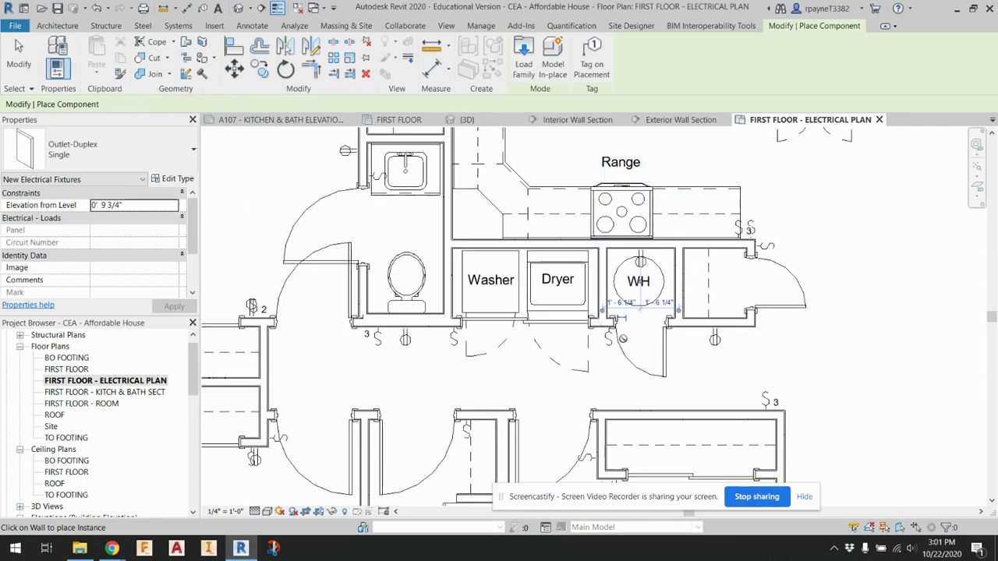
pyautogui.scroll(-2, 622, 339)
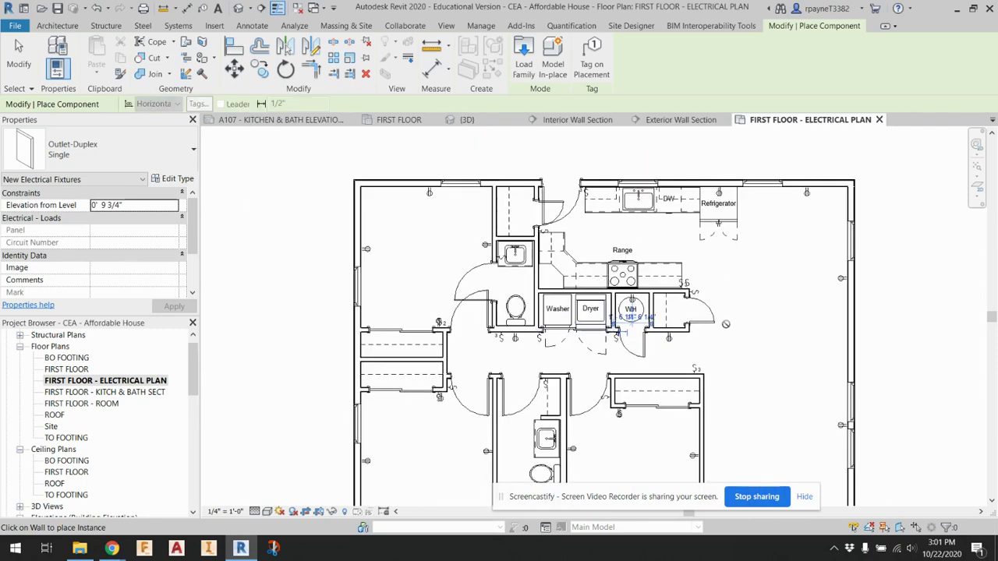
# Step: Place a duplex outlet on the living room side of the front-middle bedroom wall, 3'-0" from the closet's front wall toward the front door
pyautogui.moveTo(725, 324); pyautogui.dragTo(662, 220, button='middle')
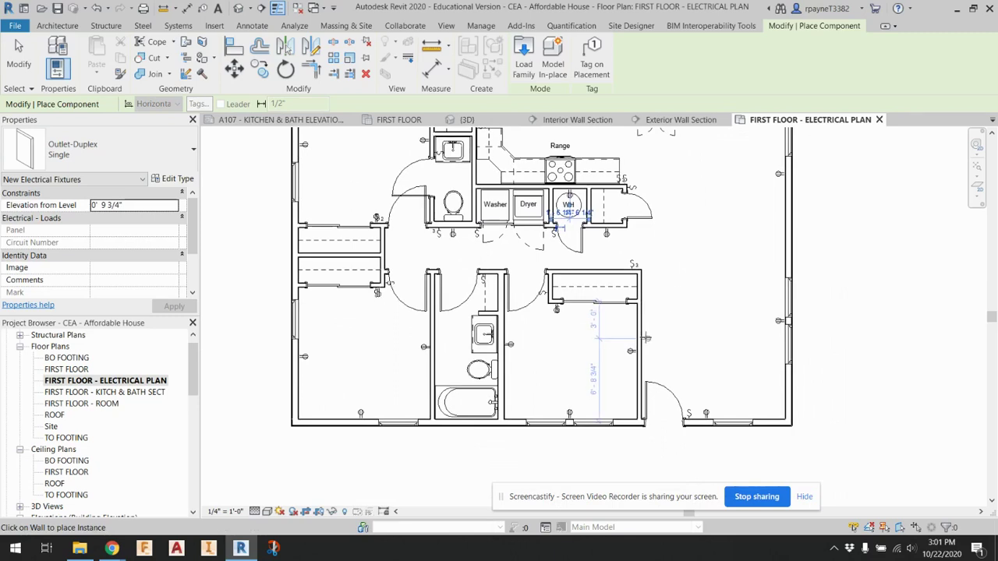
pyautogui.click(646, 338)
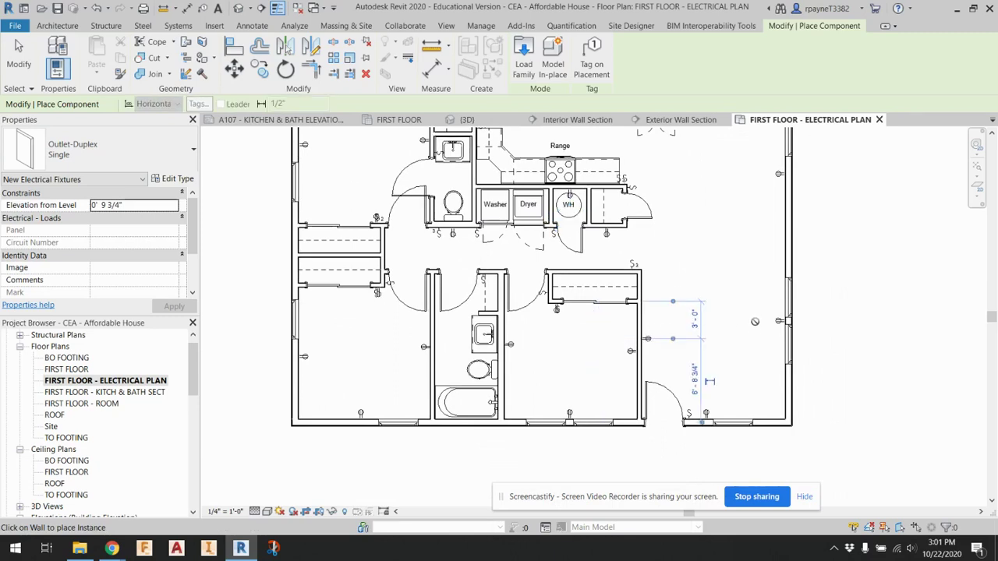
pyautogui.scroll(-3, 752, 320)
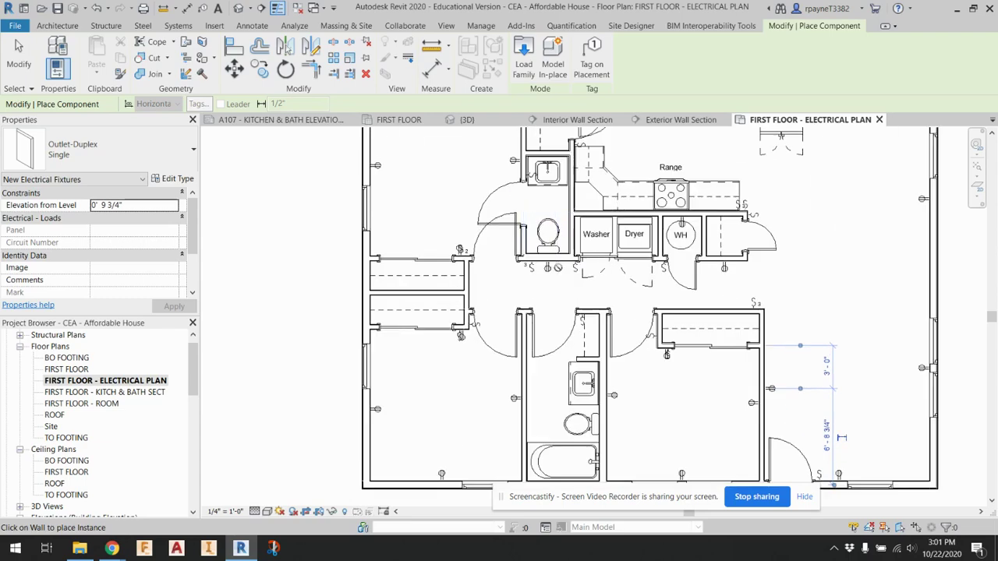
pyautogui.scroll(3, 555, 267)
pyautogui.scroll(-2, 550, 310)
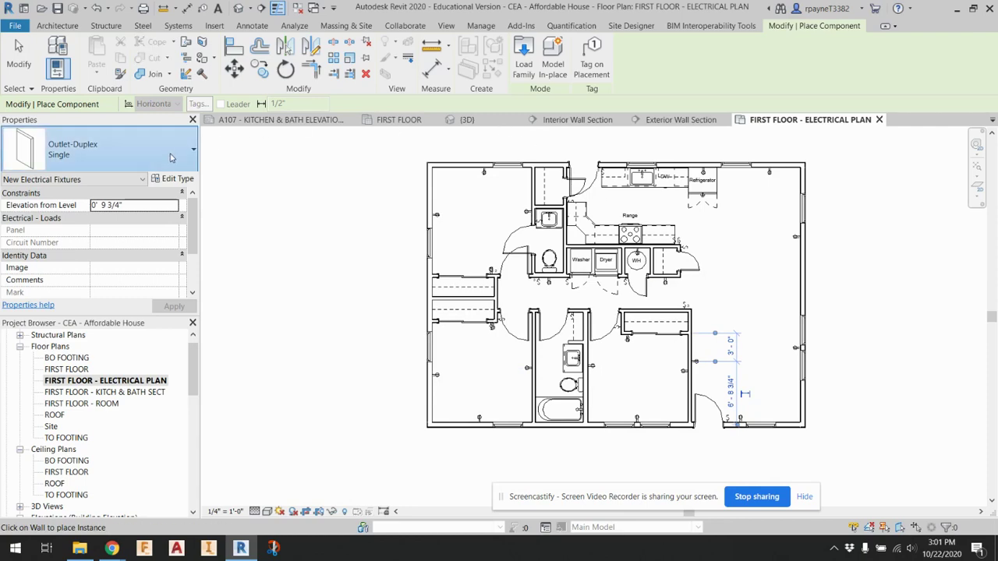
# Step: Place Outlet-GFI fixtures along the kitchen counters on both sides of the sink, on the short counter's side wall, and on both sides of the range
pyautogui.click(132, 152)
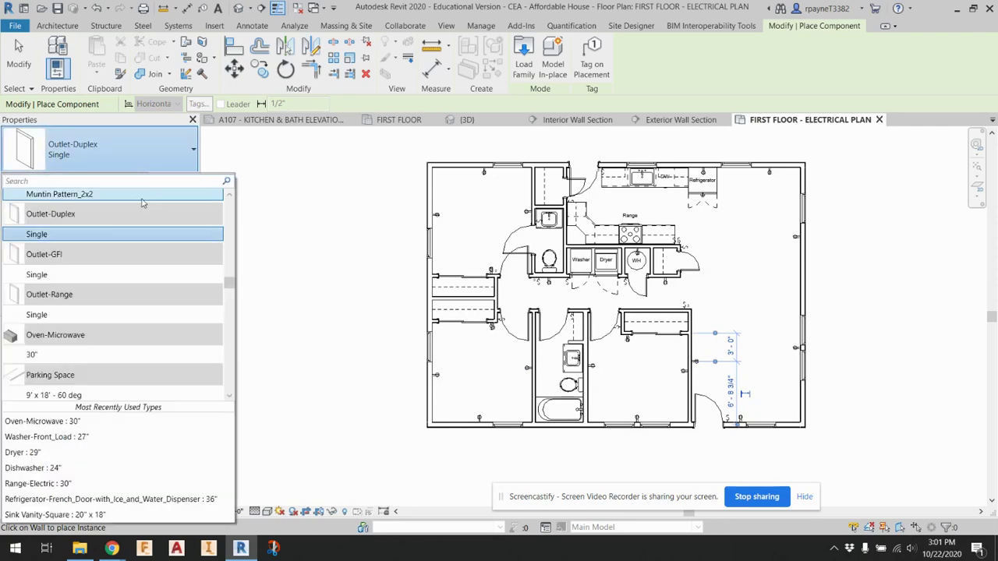
pyautogui.click(107, 284)
pyautogui.scroll(5, 646, 165)
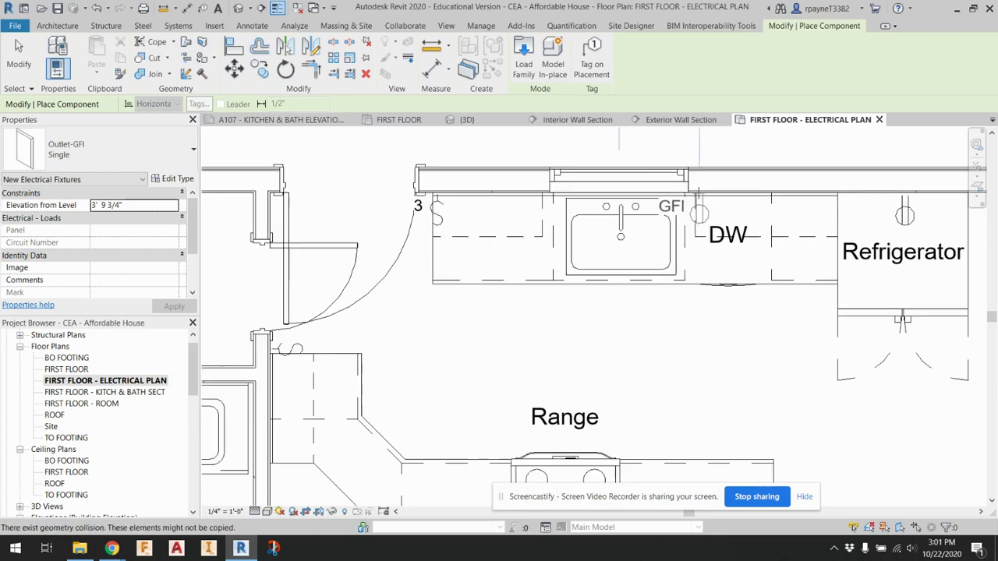
pyautogui.click(758, 194)
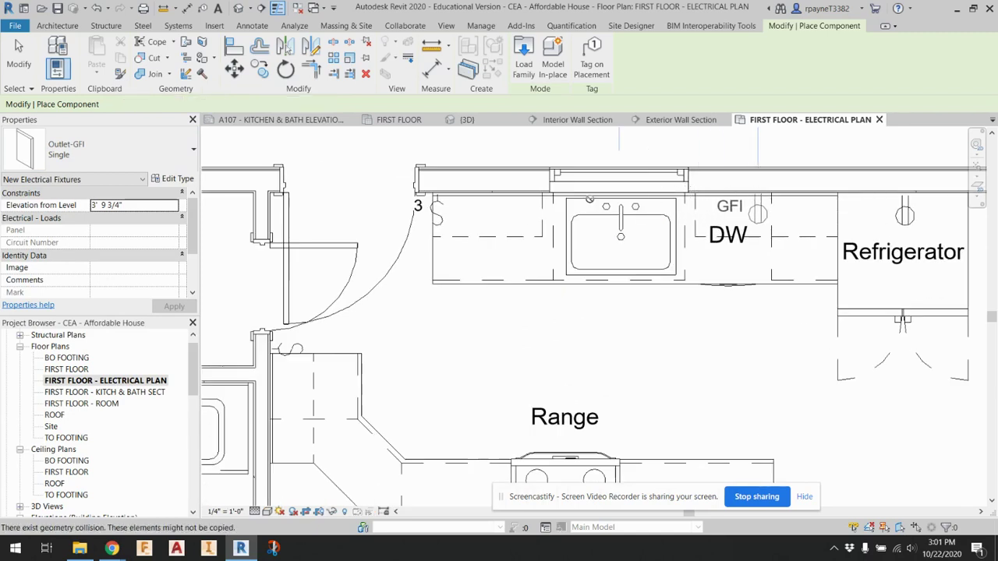
pyautogui.moveTo(352, 404); pyautogui.dragTo(408, 279, button='middle')
pyautogui.click(349, 284)
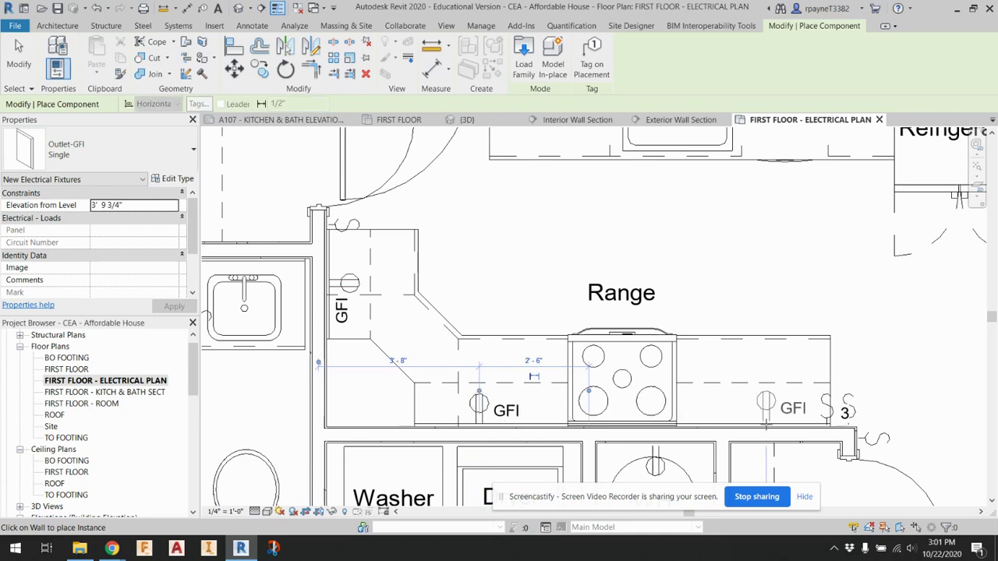
pyautogui.click(764, 403)
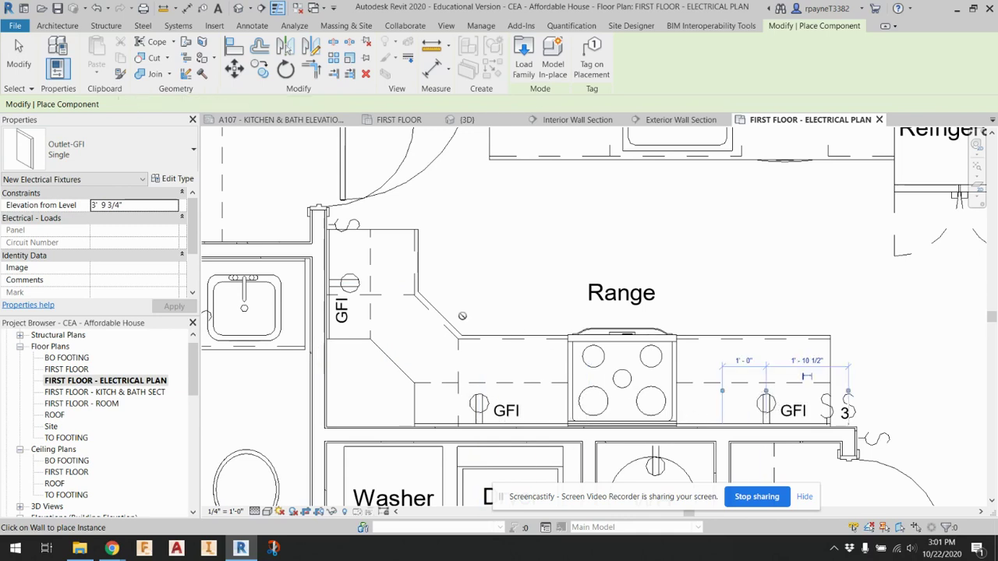
# Step: Place Outlet-Range fixtures on the walls behind the kitchen range and behind the dryer
pyautogui.click(113, 156)
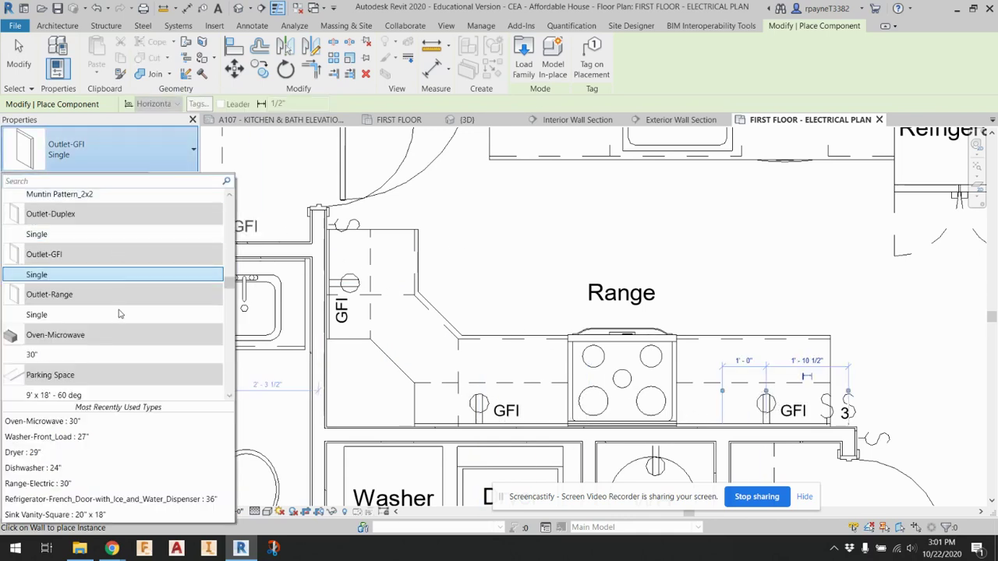
pyautogui.press('Escape')
pyautogui.click(624, 406)
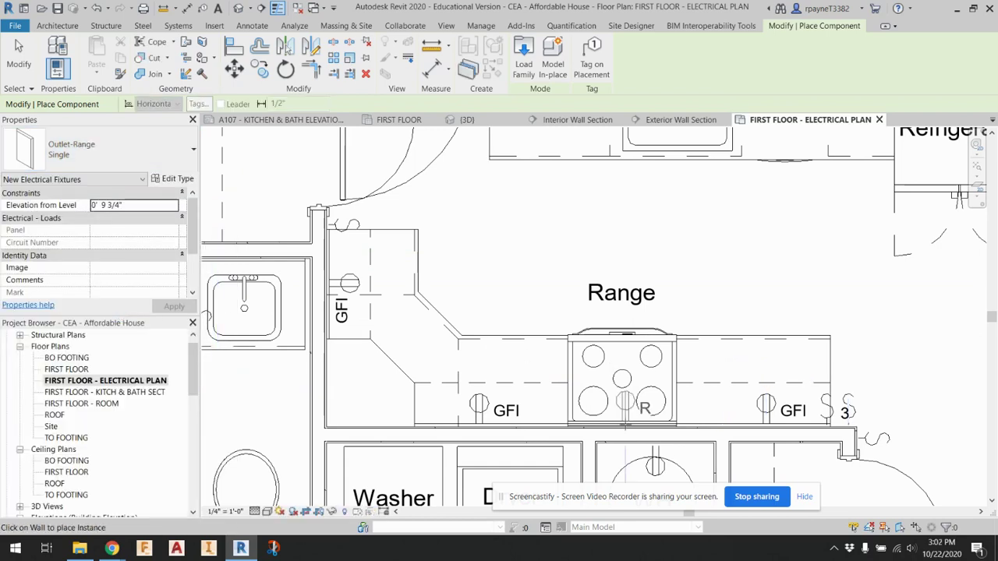
pyautogui.scroll(-2, 519, 234)
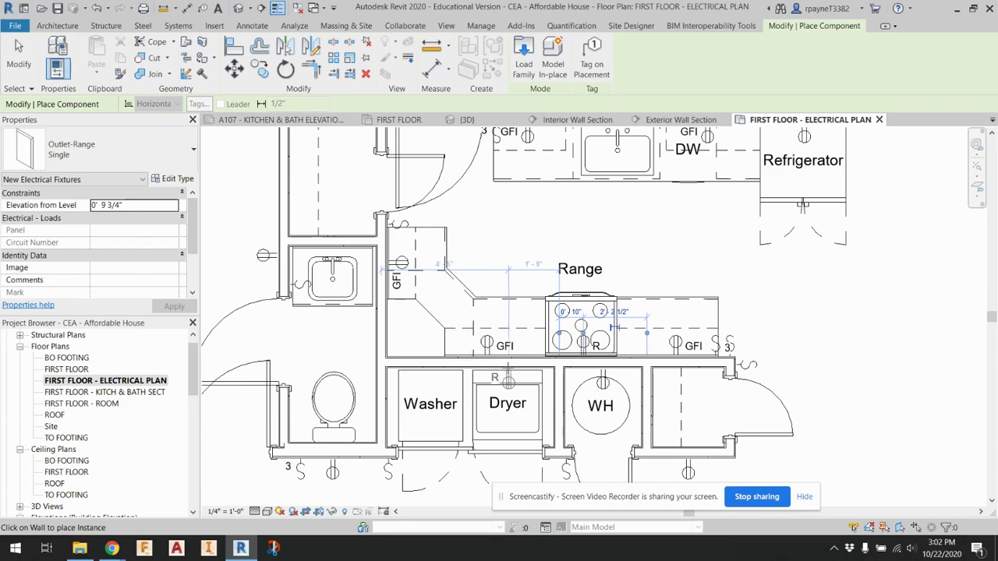
pyautogui.scroll(-2, 481, 252)
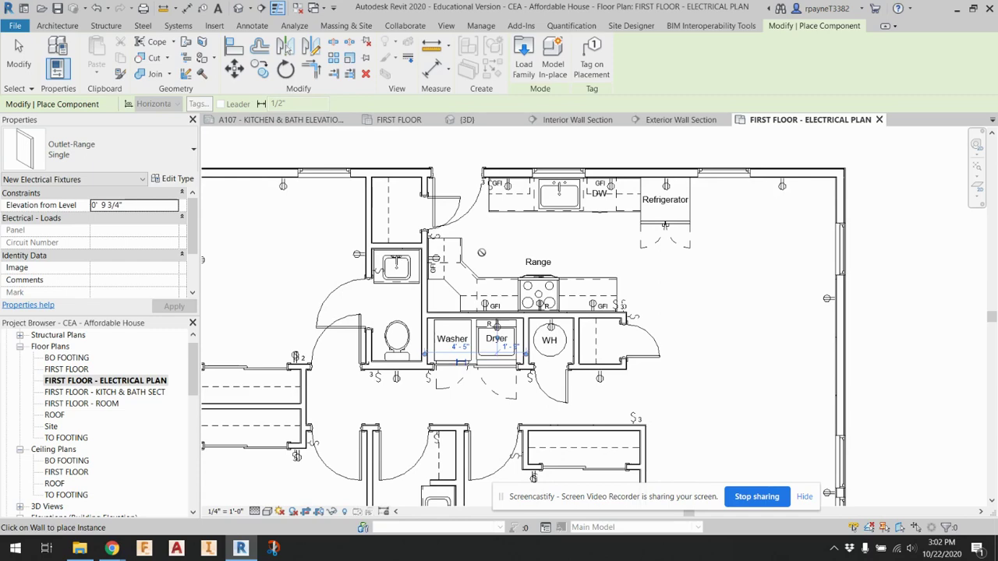
# Step: Place Outlet-Range fixtures beside the toilet room sink and on the short wall next to the full bathroom's vanity
pyautogui.scroll(1, 398, 295)
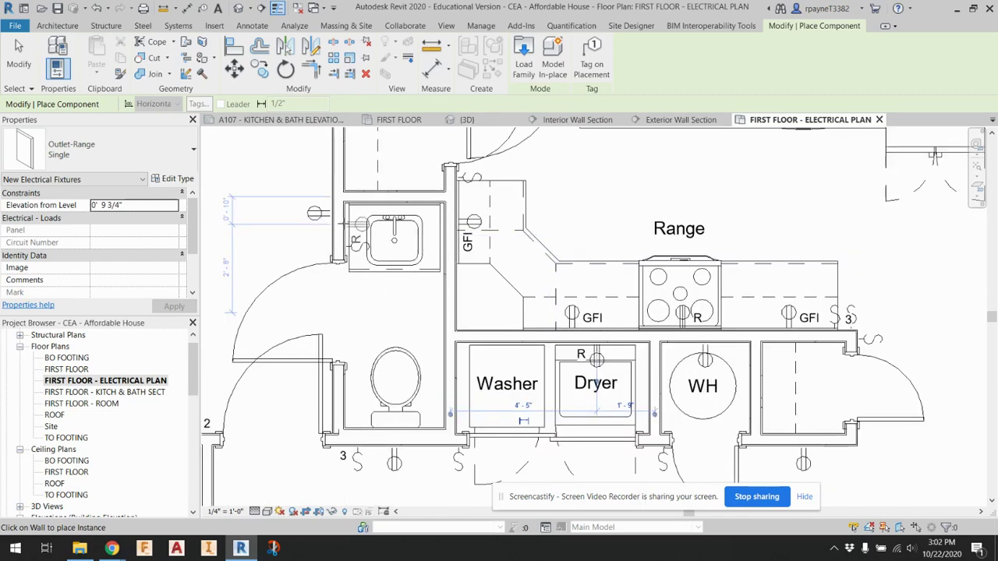
pyautogui.scroll(-3, 378, 218)
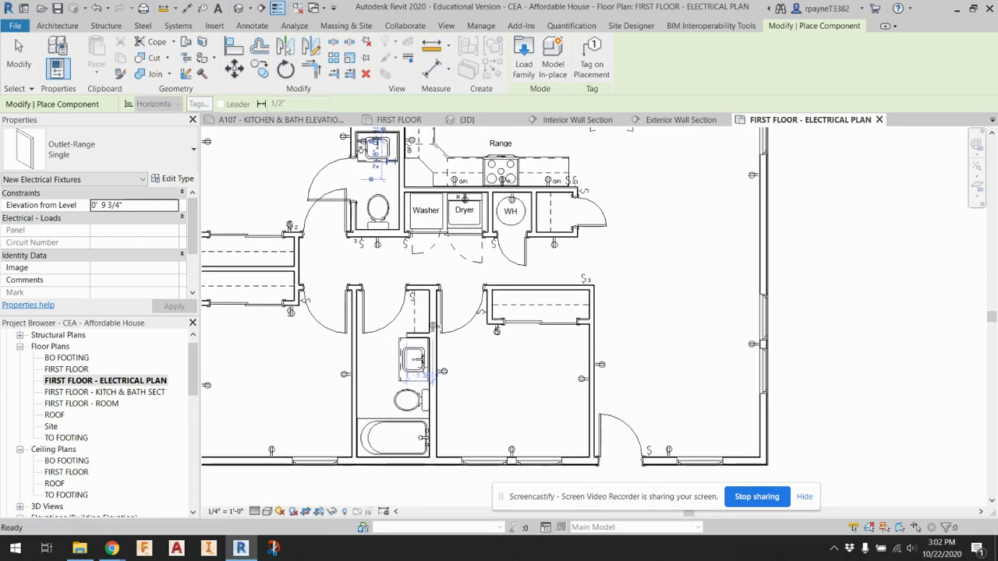
pyautogui.scroll(4, 421, 366)
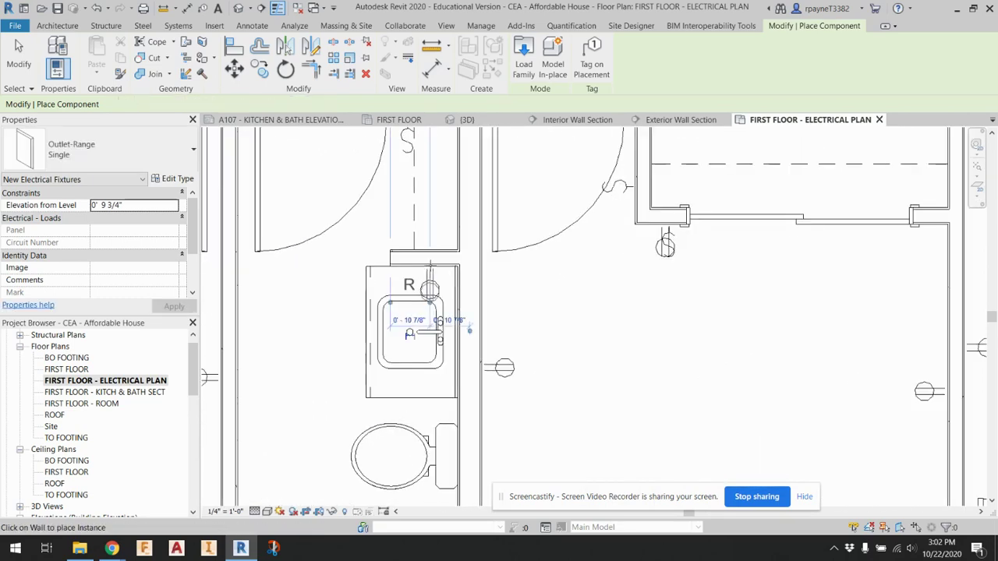
pyautogui.scroll(-2, 433, 308)
pyautogui.moveTo(416, 170); pyautogui.dragTo(410, 207, button='middle')
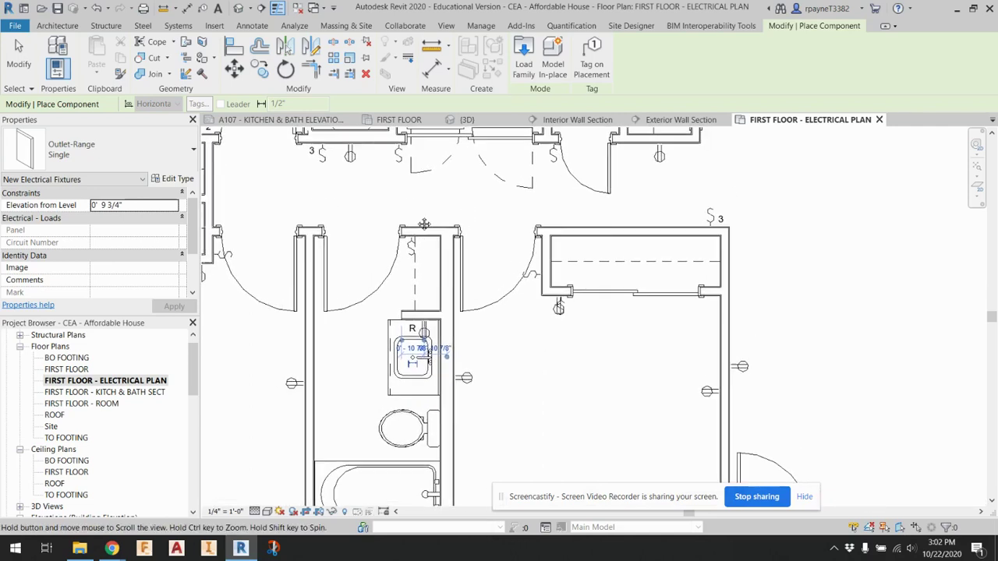
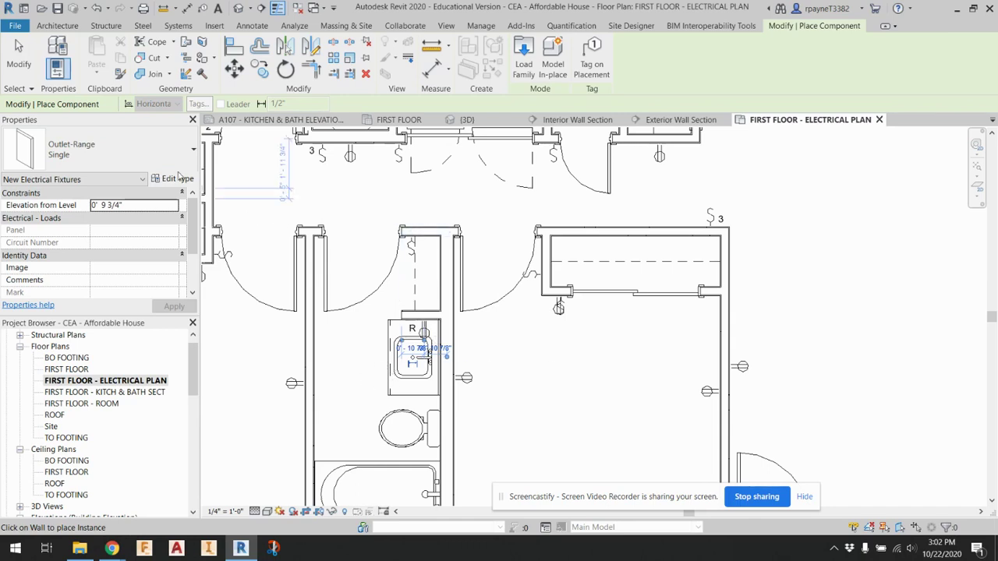
# Step: Place a Switch-Single beside the outlet on the short wall at the full bathroom's vanity and finish placing components
pyautogui.click(116, 150)
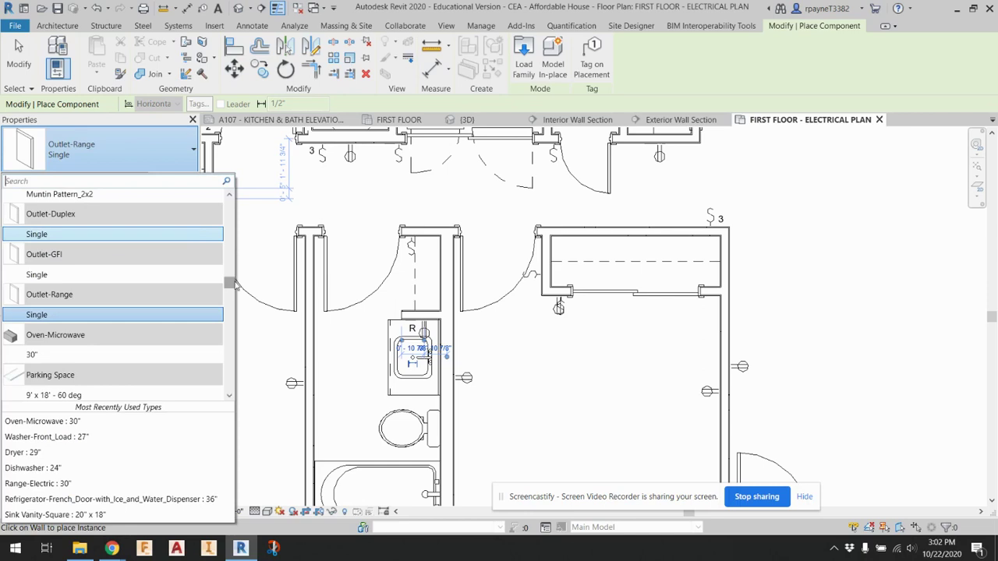
pyautogui.moveTo(234, 284); pyautogui.dragTo(235, 334)
pyautogui.click(156, 309)
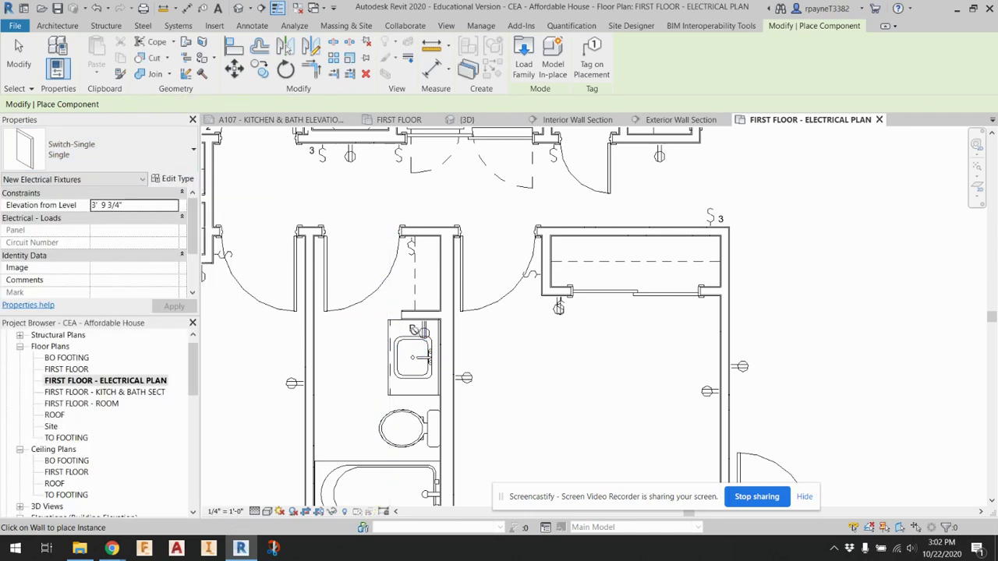
pyautogui.scroll(2, 411, 331)
pyautogui.scroll(-2, 407, 351)
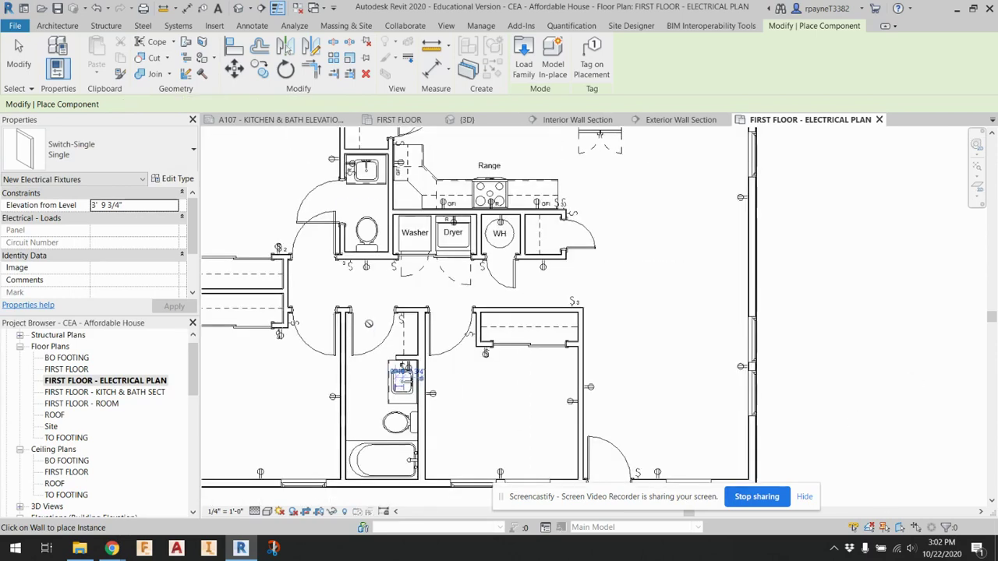
pyautogui.scroll(-2, 405, 359)
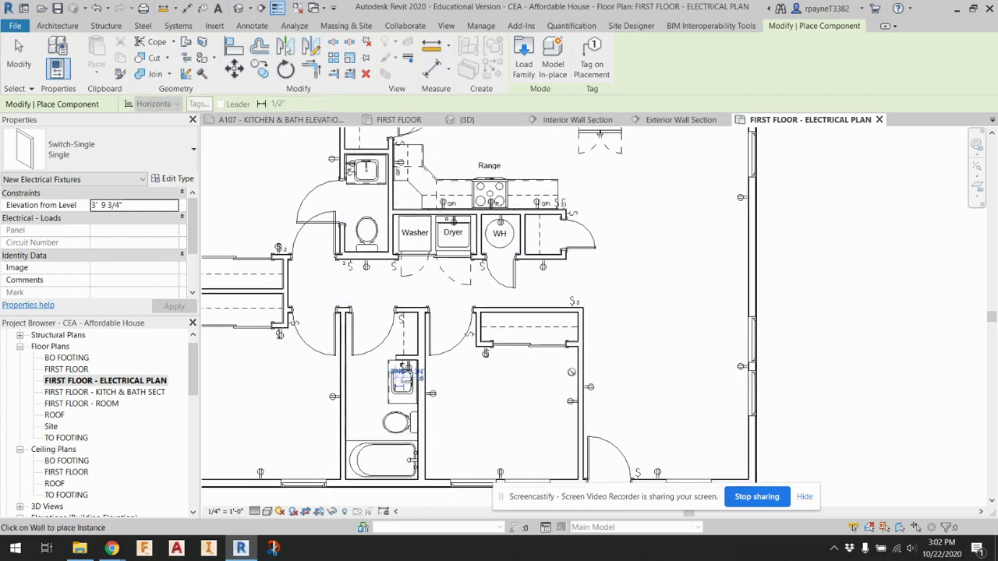
pyautogui.scroll(-2, 571, 372)
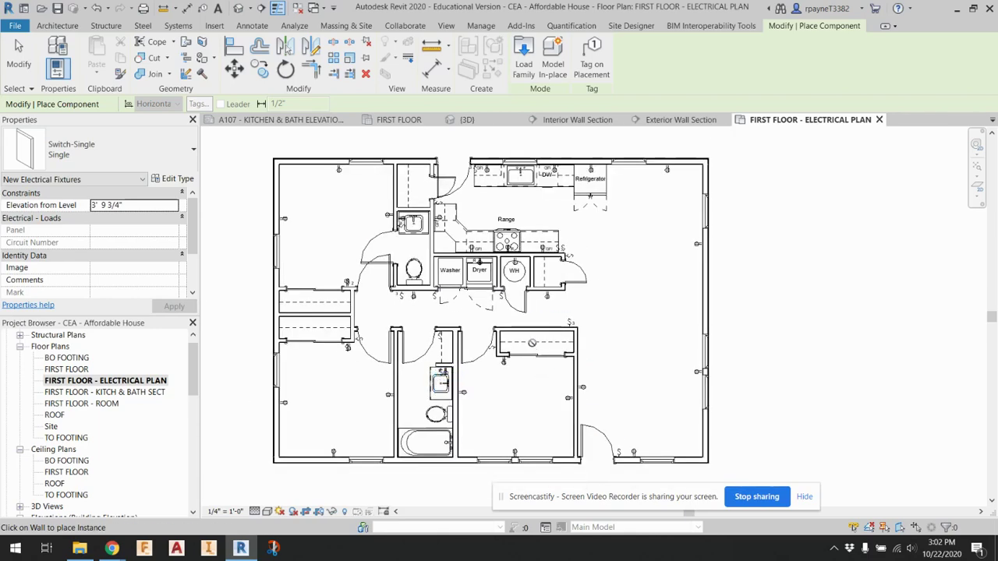
pyautogui.press('Escape')
pyautogui.press('Escape')
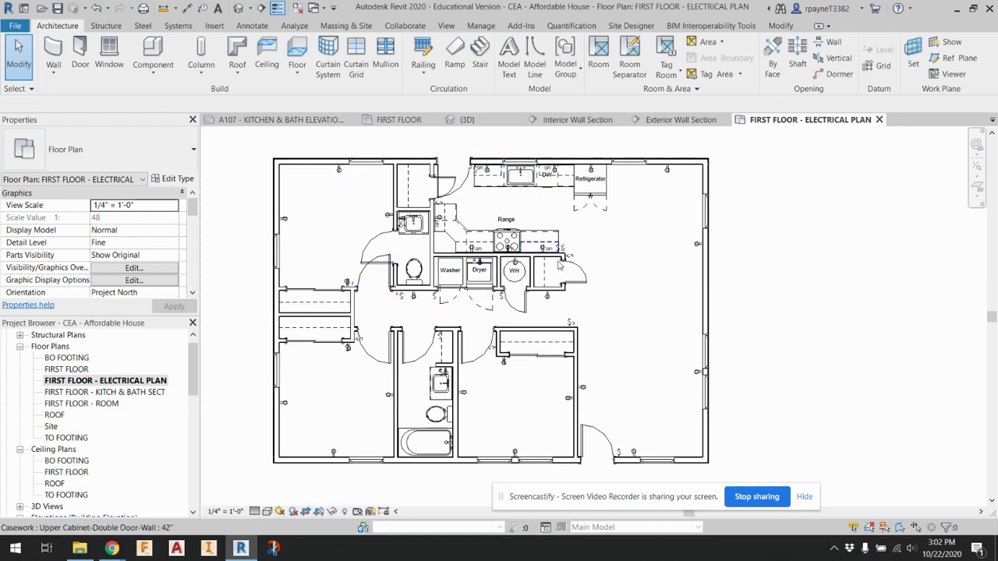
# Step: Open the FIRST FLOOR ceiling plan and hide the Ceilings category in that view
pyautogui.doubleClick(66, 472)
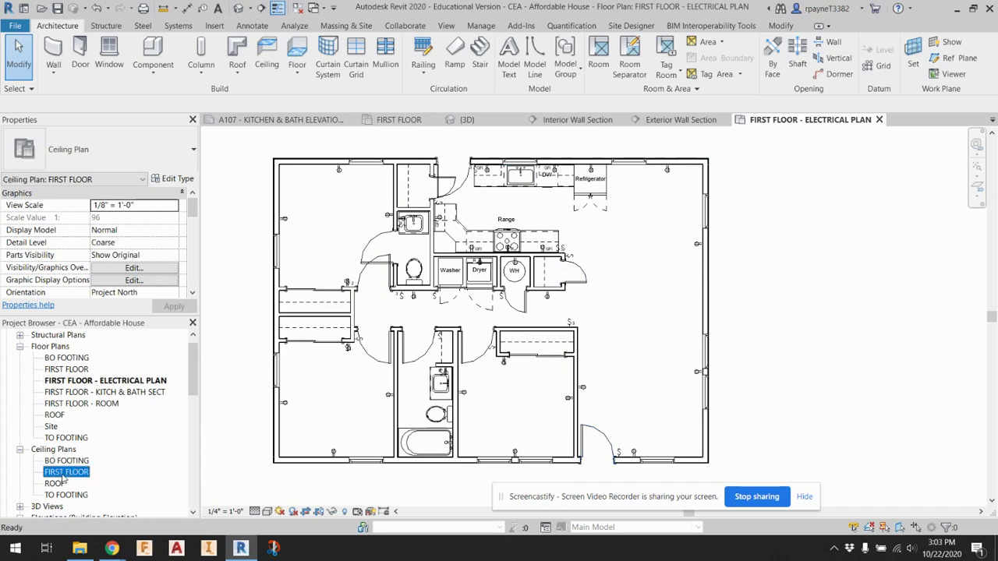
pyautogui.scroll(-3, 510, 378)
pyautogui.moveTo(518, 378); pyautogui.dragTo(612, 387, button='middle')
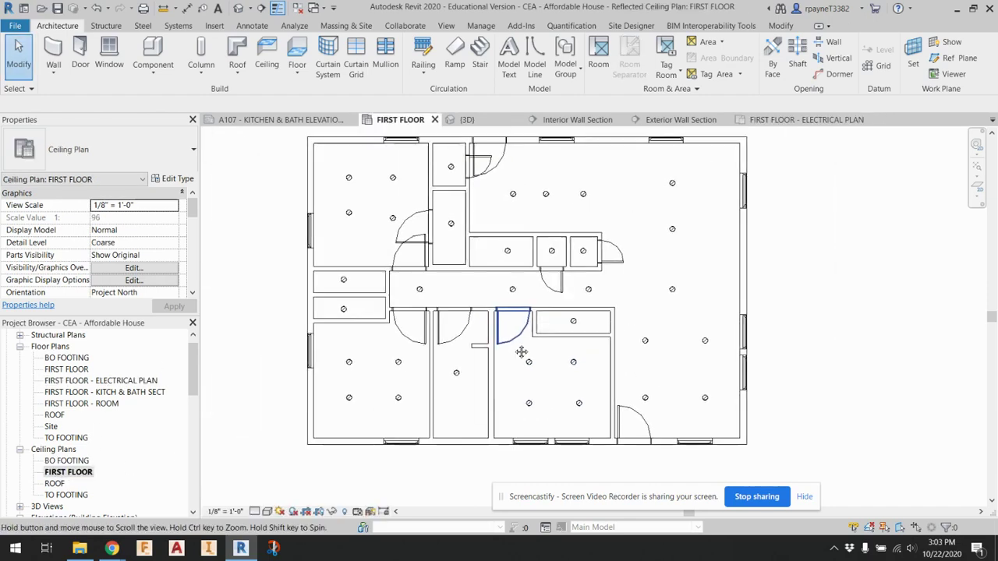
pyautogui.click(541, 216)
pyautogui.rightClick(541, 216)
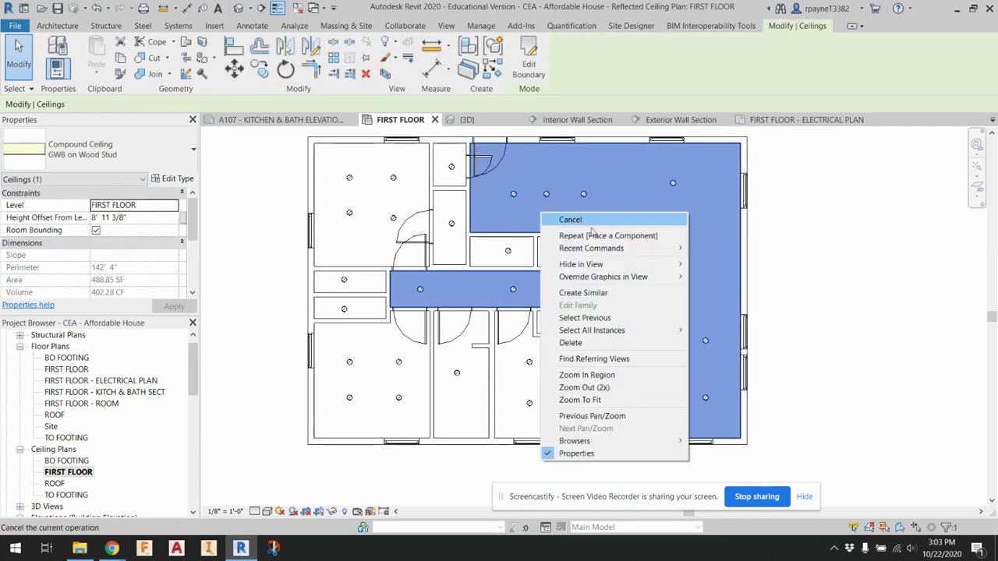
pyautogui.moveTo(683, 267)
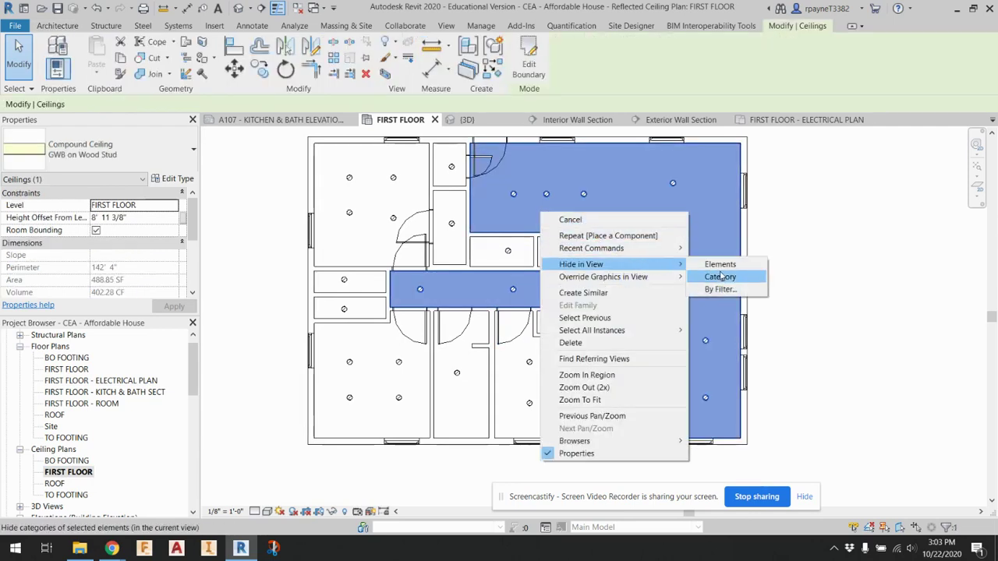
pyautogui.click(720, 276)
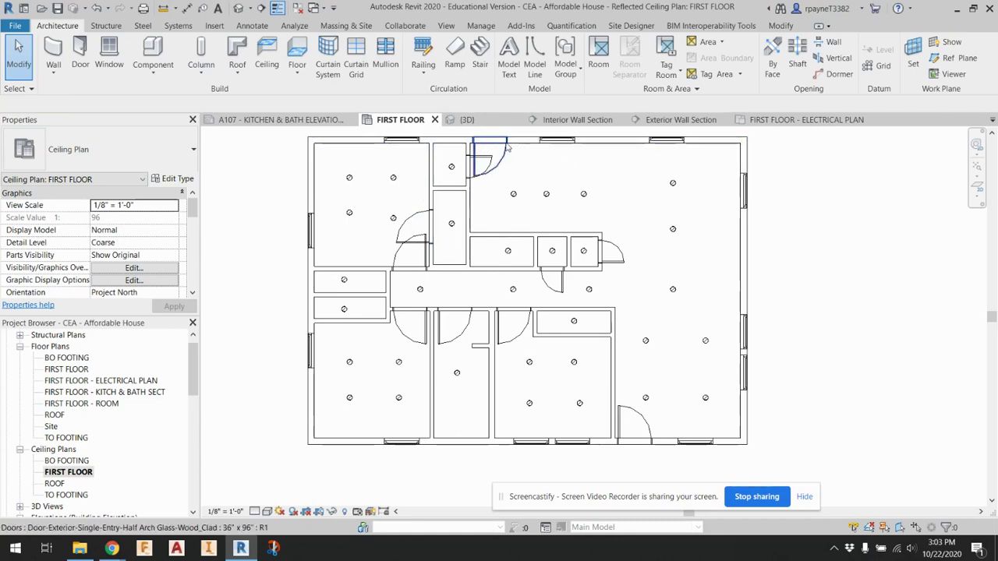
# Step: Return to the FIRST FLOOR - ELECTRICAL PLAN and set the top offset of its view range to 9' 0"
pyautogui.click(117, 381)
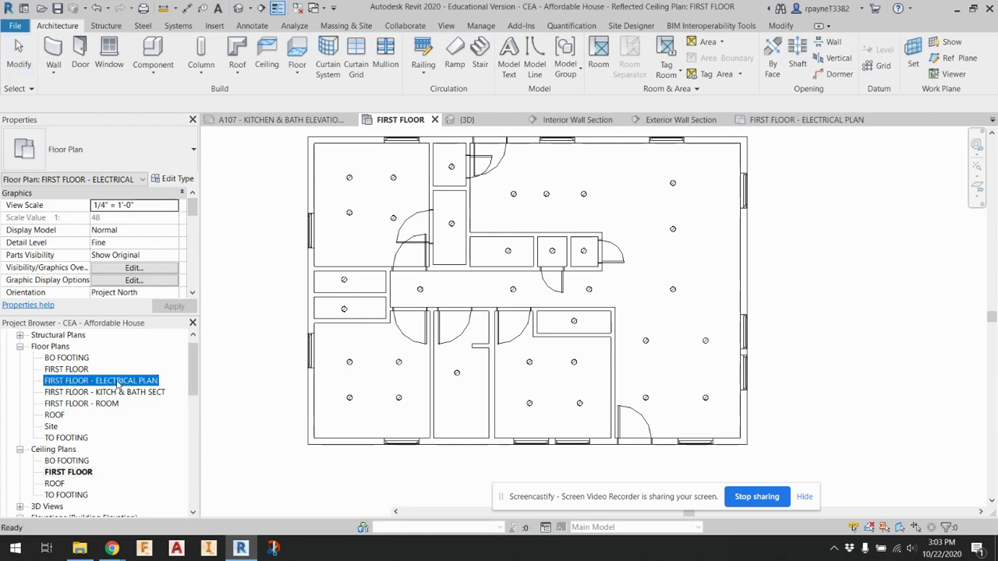
pyautogui.doubleClick(117, 382)
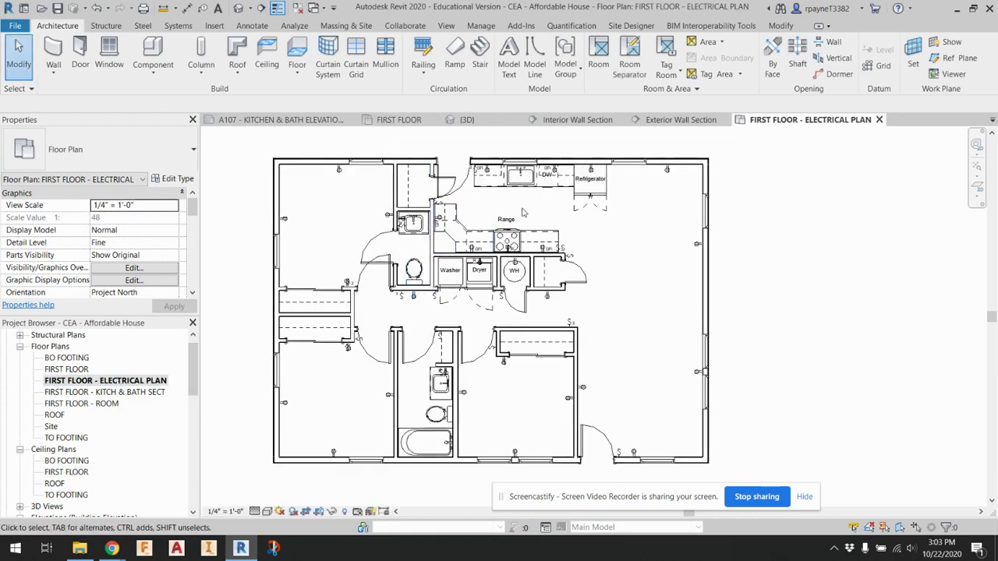
pyautogui.scroll(-4, 90, 238)
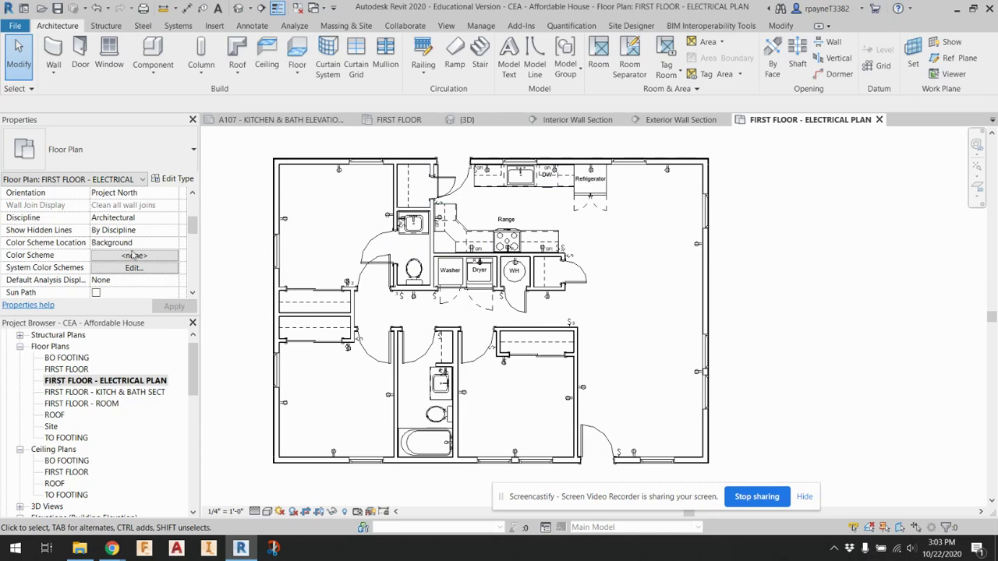
pyautogui.scroll(-3, 132, 249)
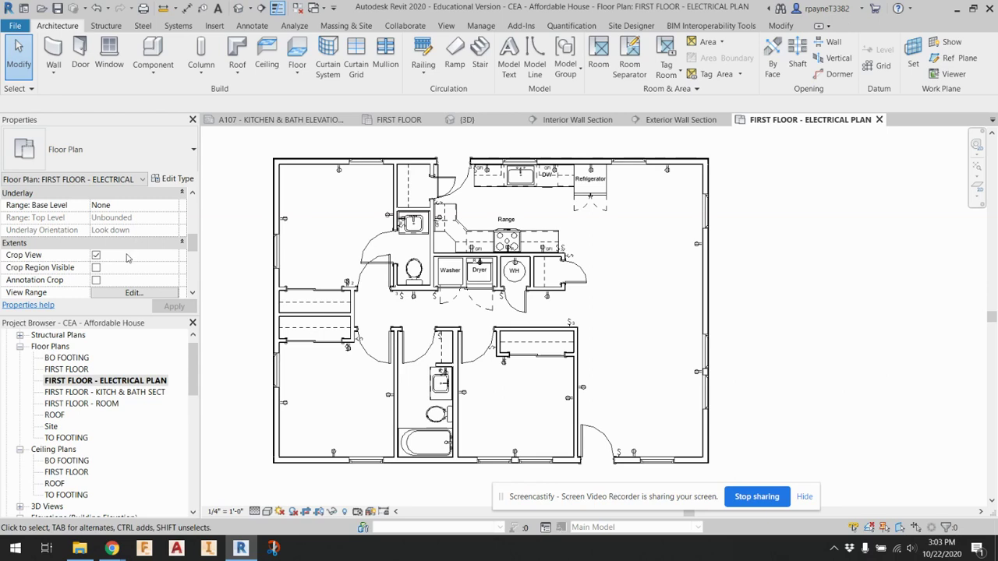
pyautogui.click(128, 292)
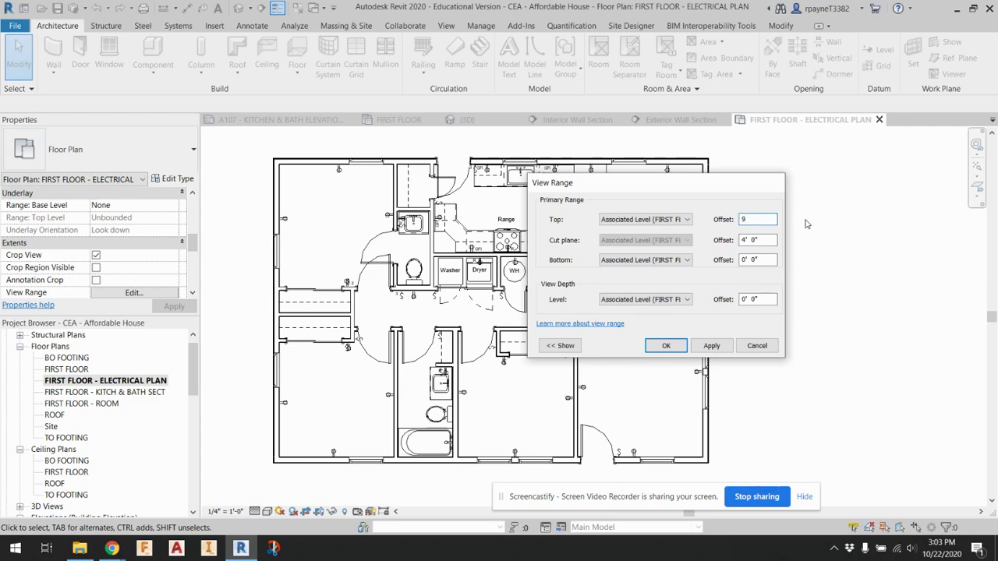
pyautogui.press('Return')
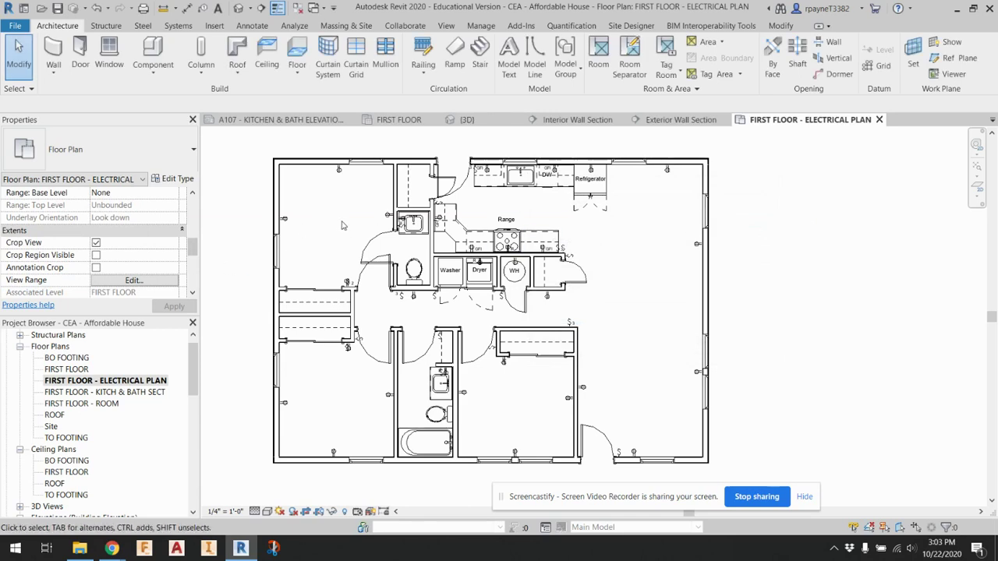
# Step: Set the cut plane offset of the electrical plan's view range to 8' 11" and apply it
pyautogui.click(123, 282)
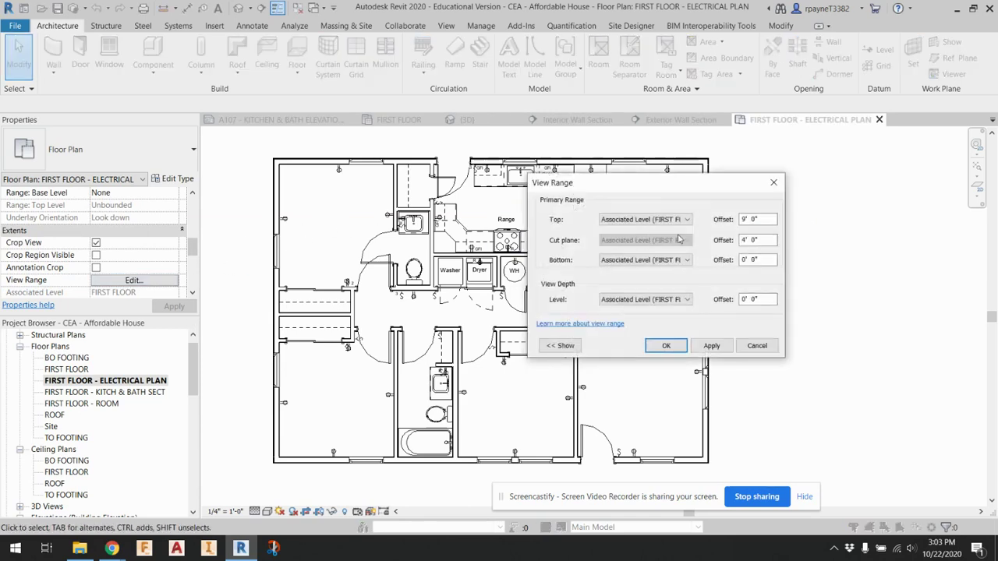
pyautogui.click(770, 239)
pyautogui.moveTo(766, 239); pyautogui.dragTo(735, 244)
pyautogui.click(711, 345)
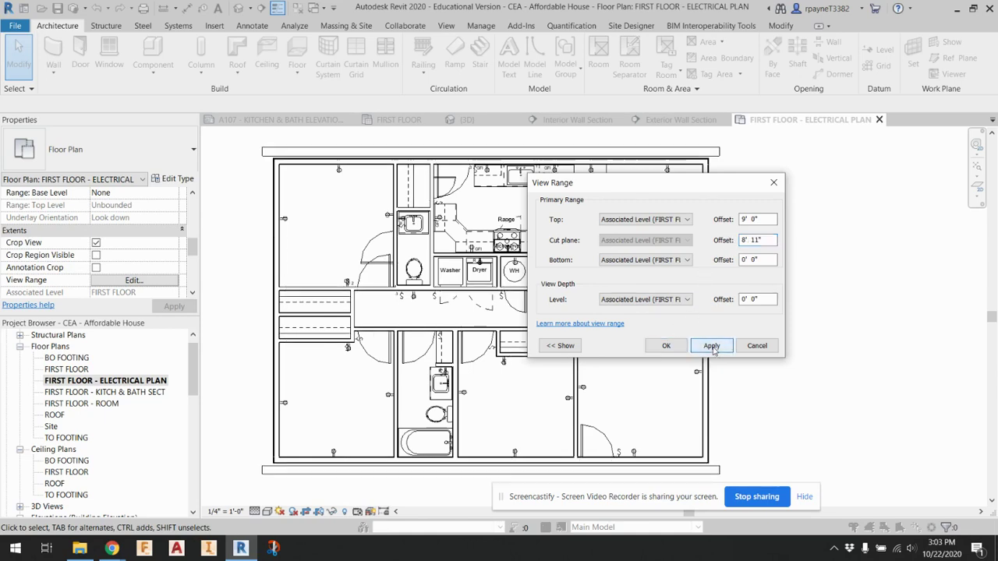
pyautogui.click(712, 348)
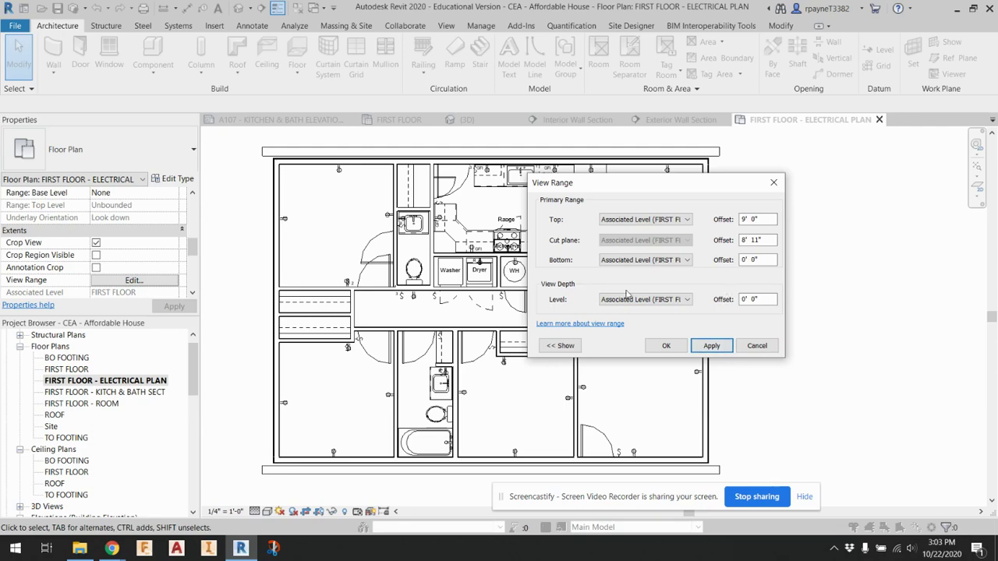
# Step: Raise the cut plane offset of the electrical plan's view range to 8' 11 1/2"
pyautogui.click(767, 240)
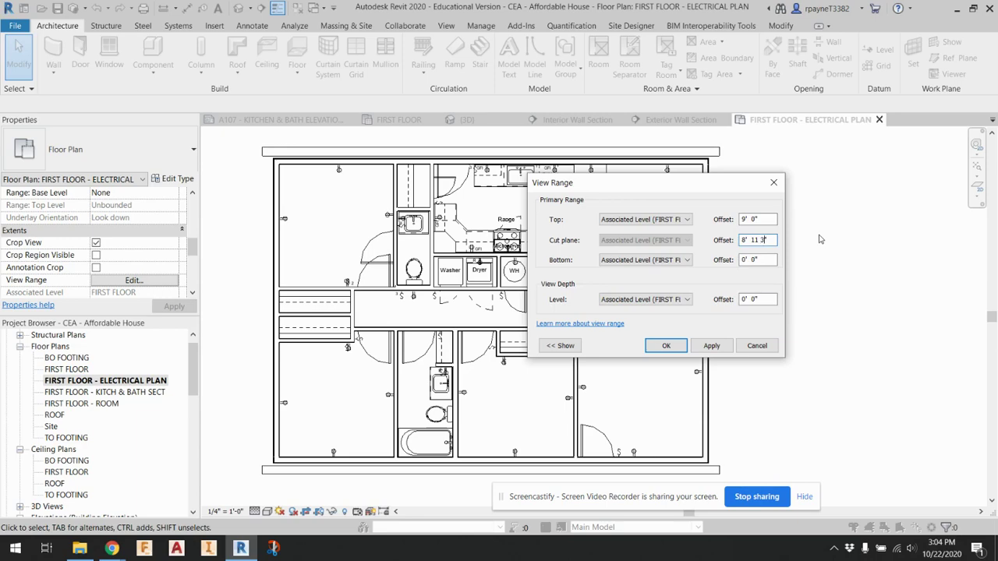
pyautogui.press('Return')
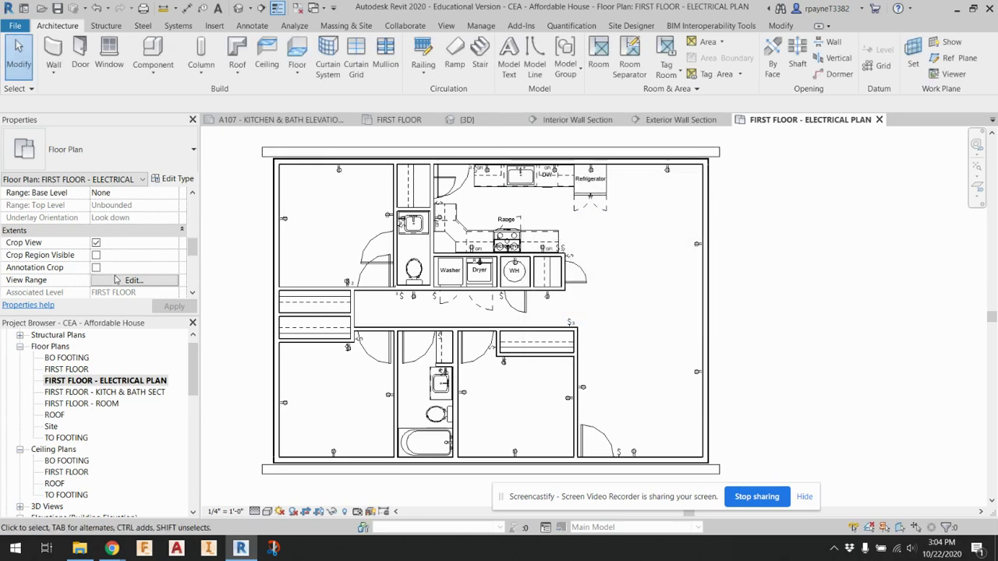
pyautogui.click(119, 280)
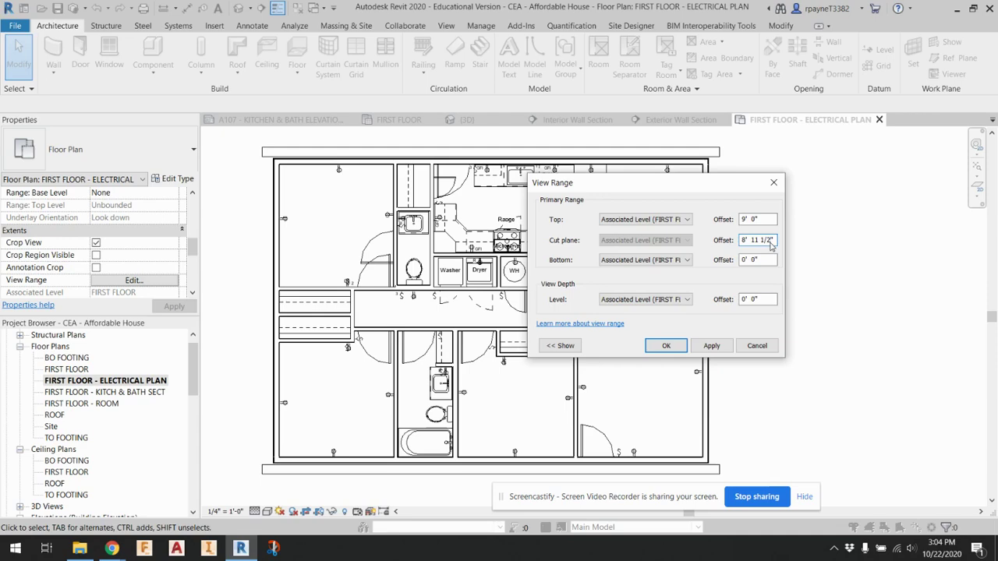
pyautogui.press('Return')
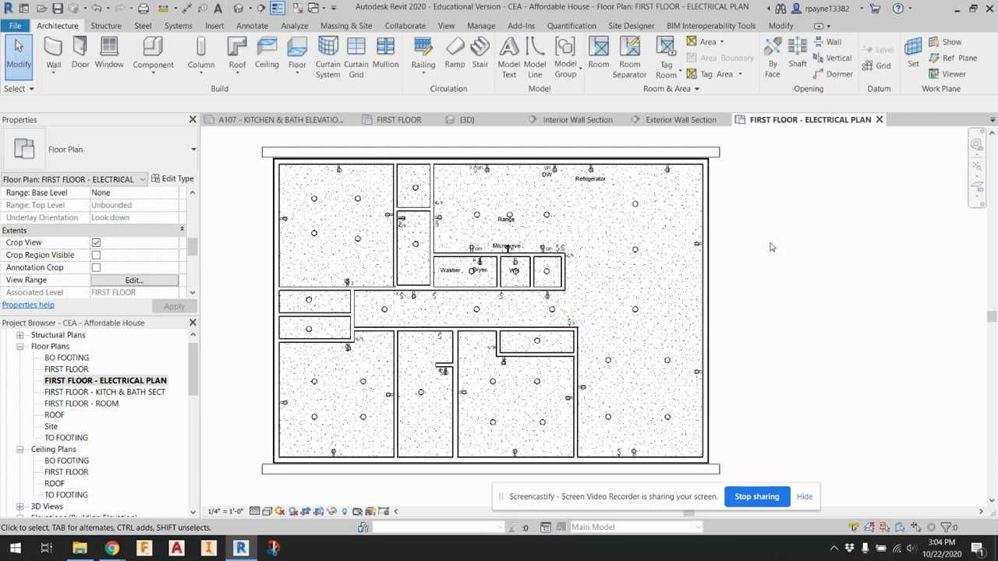
# Step: Hide the whole Ceilings category in the electrical plan, using the ceiling of the upper-left bedroom
pyautogui.click(334, 226)
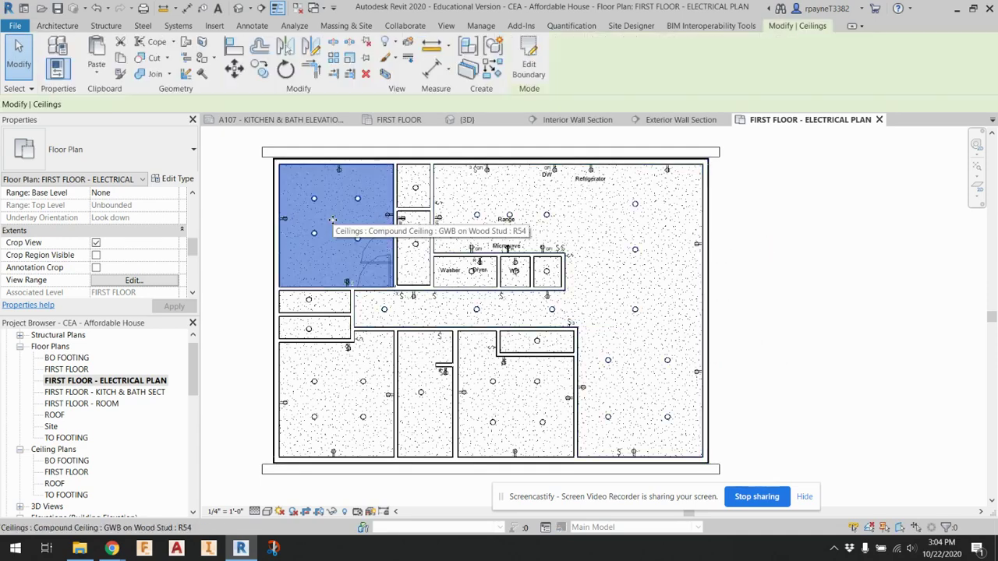
pyautogui.rightClick(333, 222)
pyautogui.moveTo(457, 272)
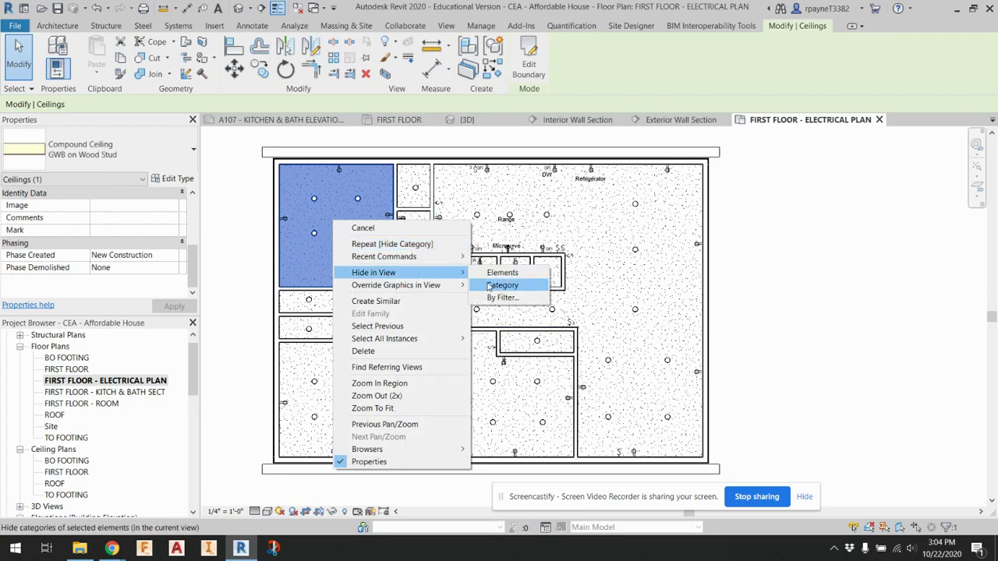
pyautogui.click(494, 286)
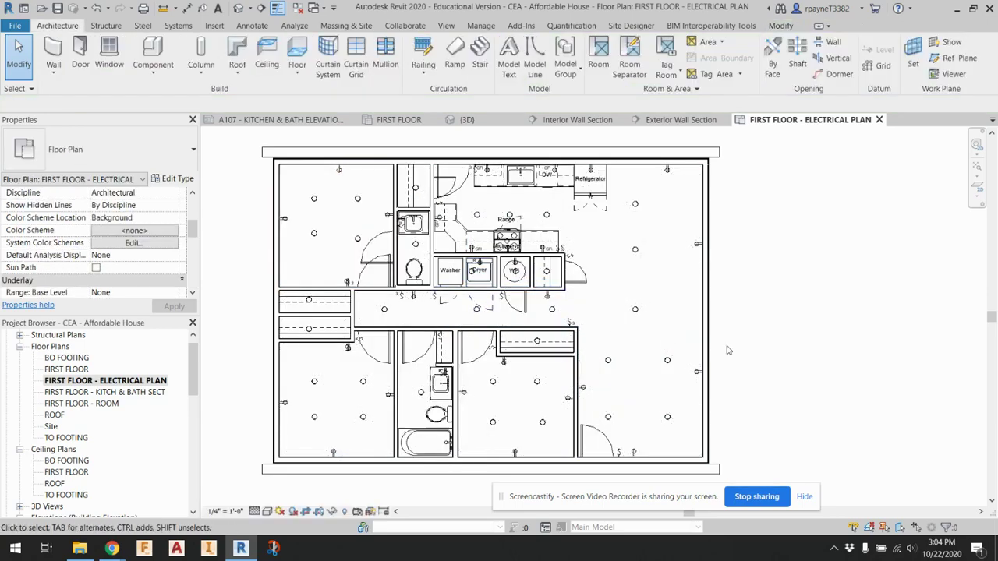
# Step: Hide the microwave element above the kitchen range in the electrical plan
pyautogui.scroll(6, 507, 243)
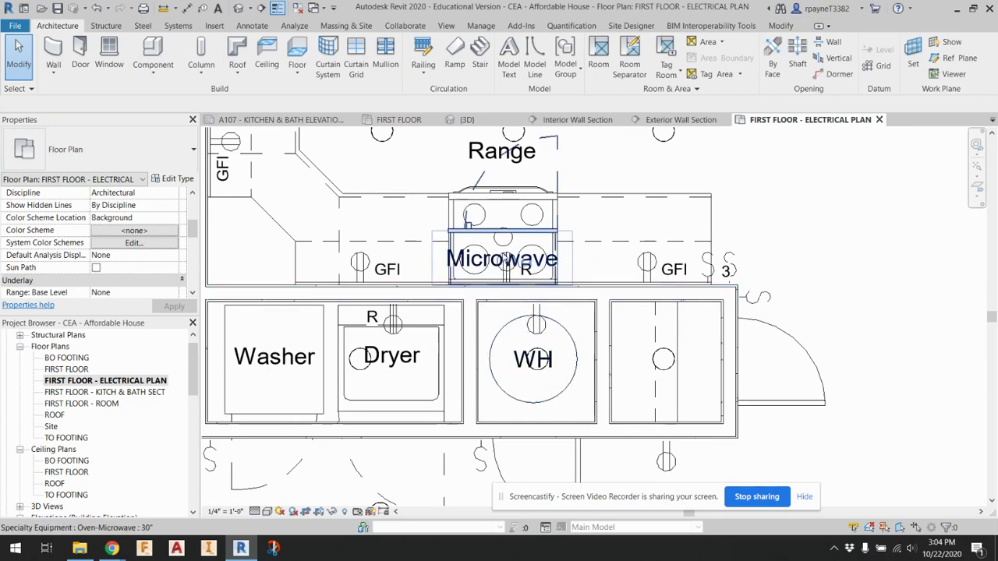
pyautogui.rightClick(503, 258)
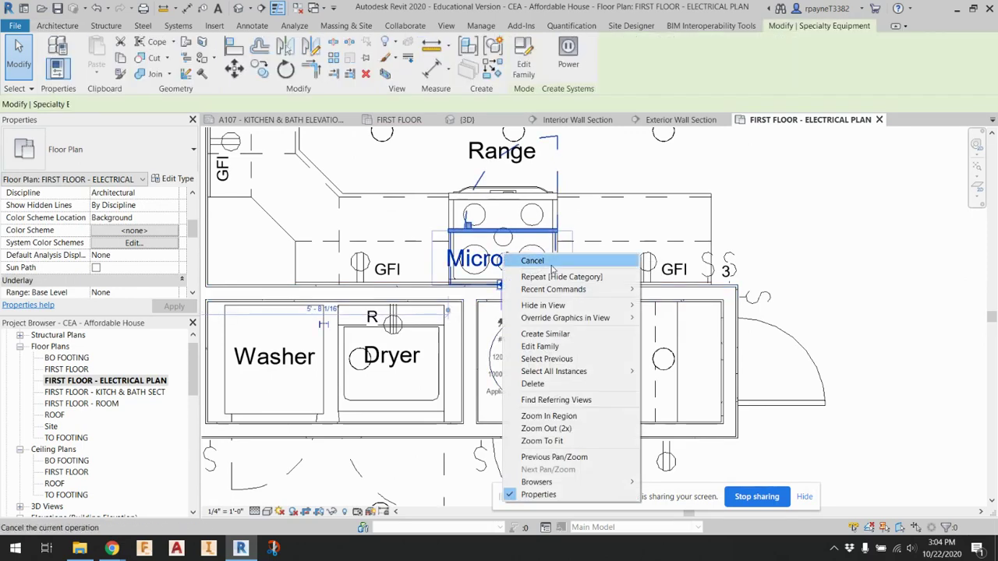
pyautogui.moveTo(561, 304)
pyautogui.click(653, 307)
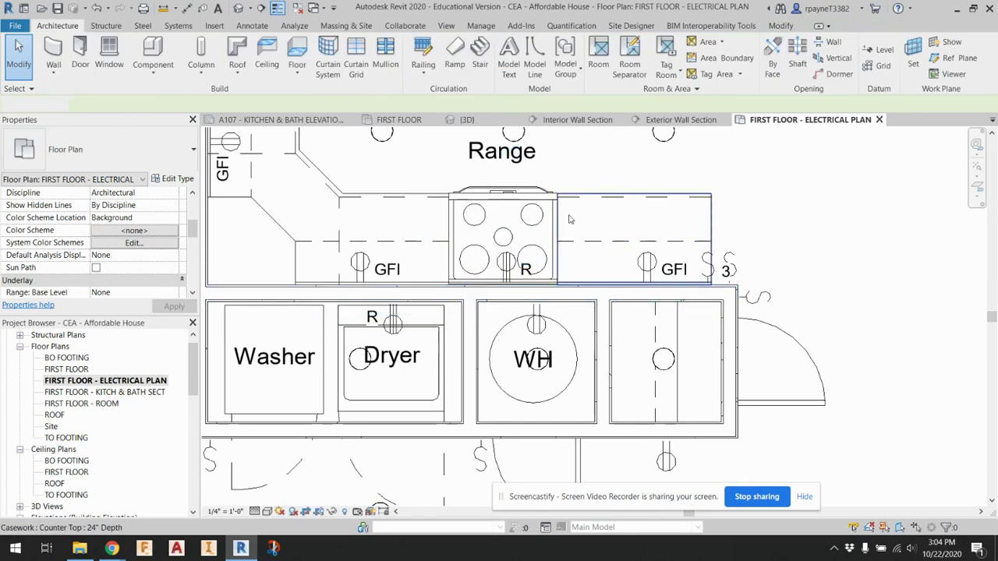
# Step: Draw a Thin Lines detail arc from the single switch beside the entry door to the nearest downlight in the living area
pyautogui.scroll(-5, 498, 267)
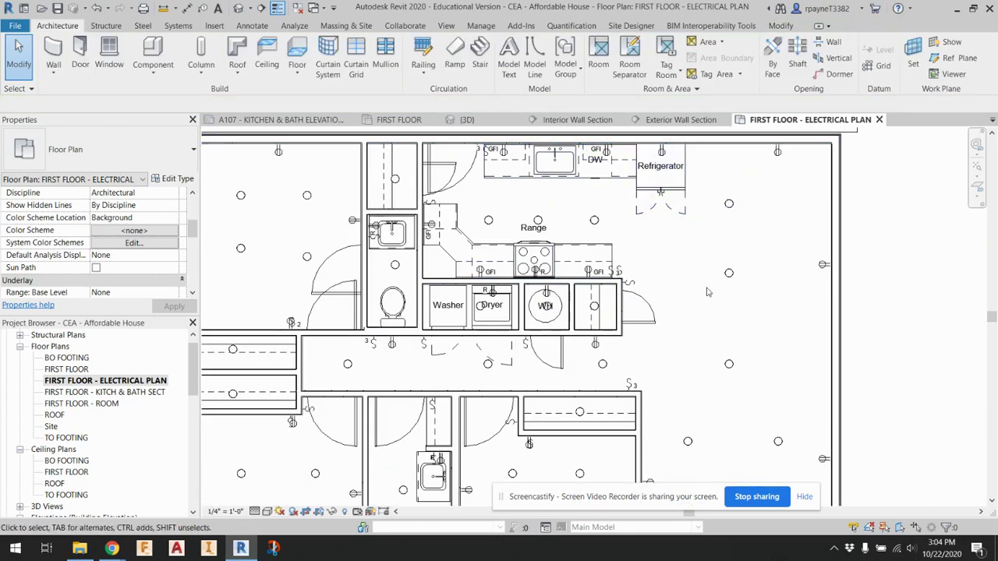
pyautogui.scroll(-2, 680, 248)
pyautogui.scroll(3, 711, 413)
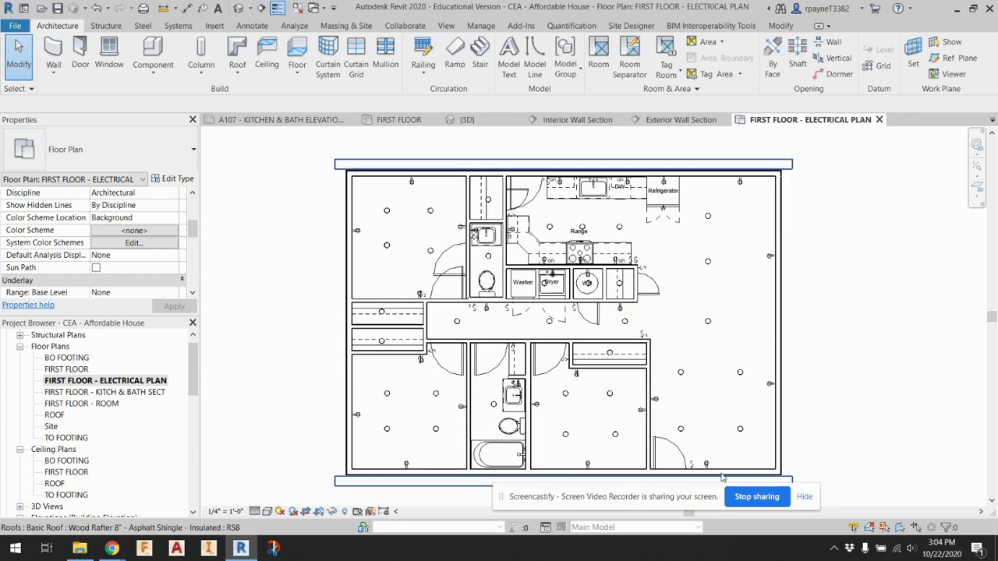
pyautogui.moveTo(708, 390); pyautogui.dragTo(700, 341, button='middle')
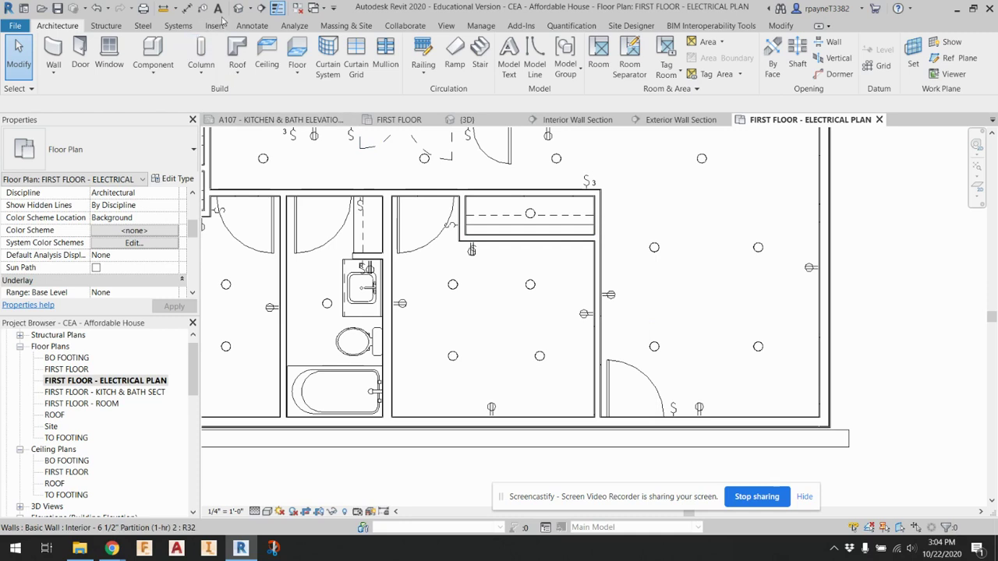
pyautogui.click(263, 29)
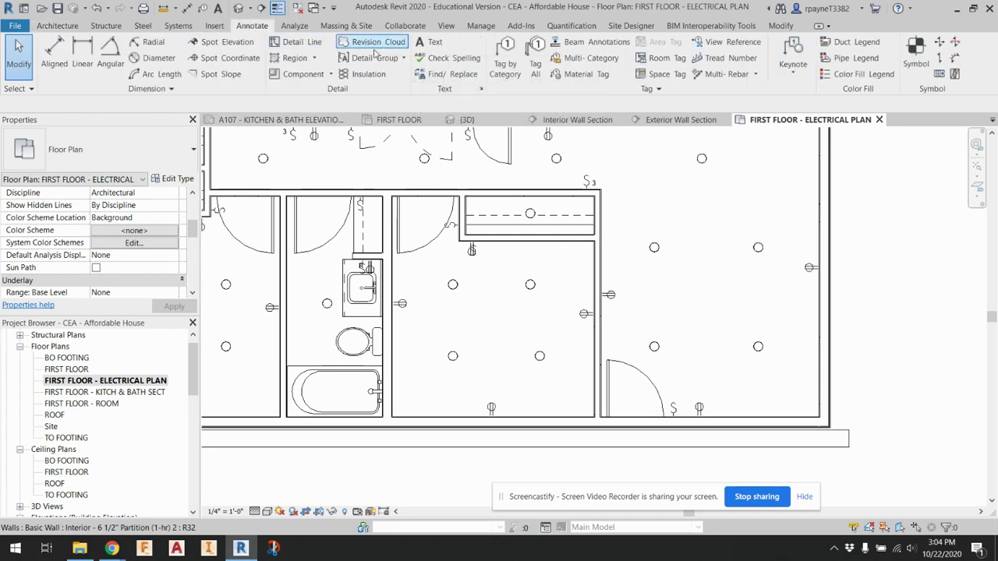
pyautogui.click(301, 45)
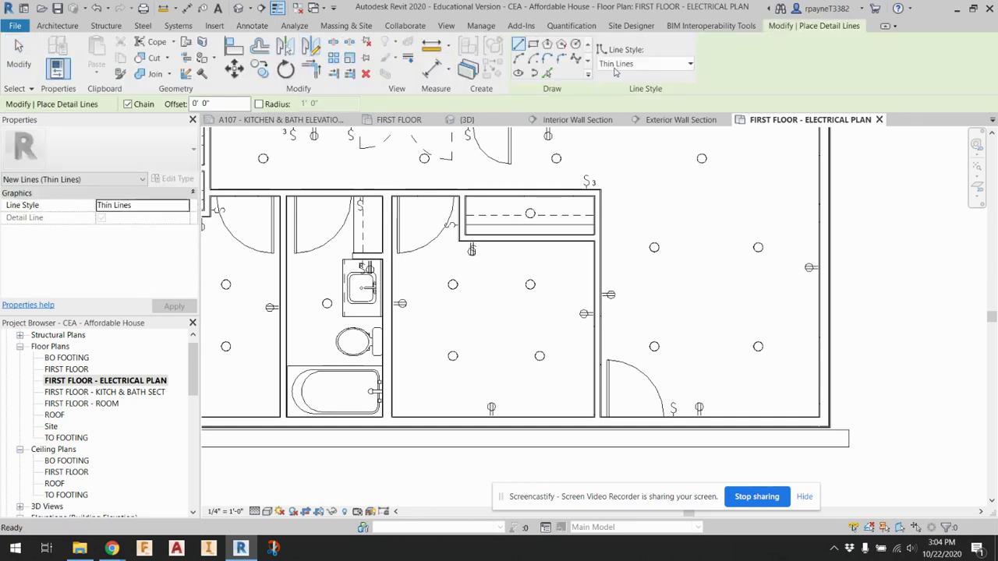
pyautogui.click(519, 60)
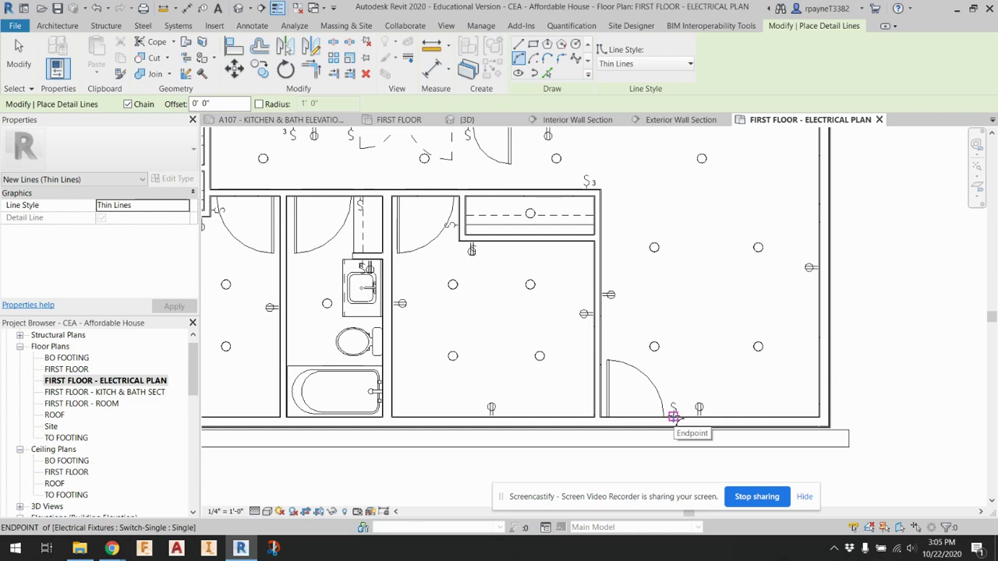
pyautogui.click(674, 415)
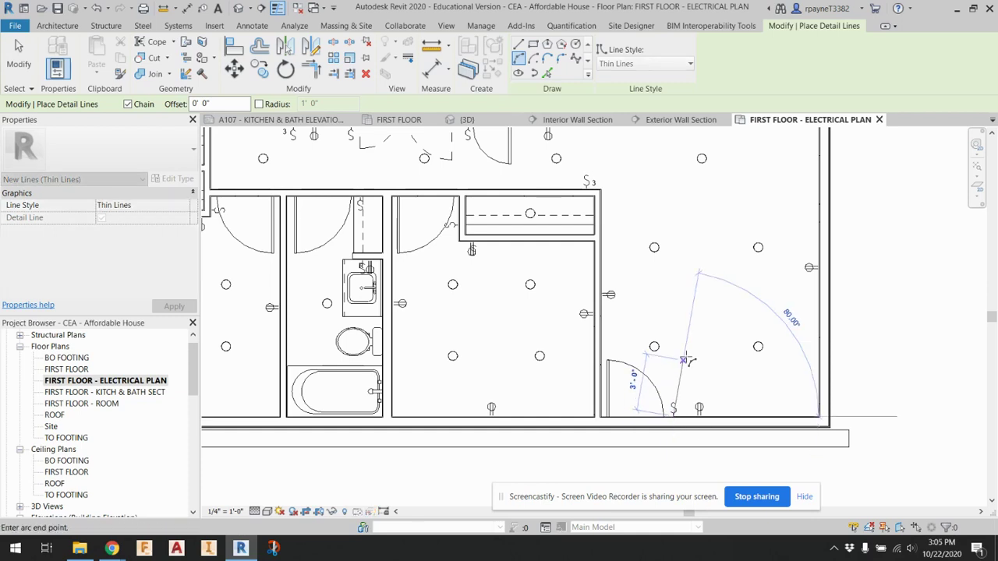
pyautogui.scroll(4, 682, 355)
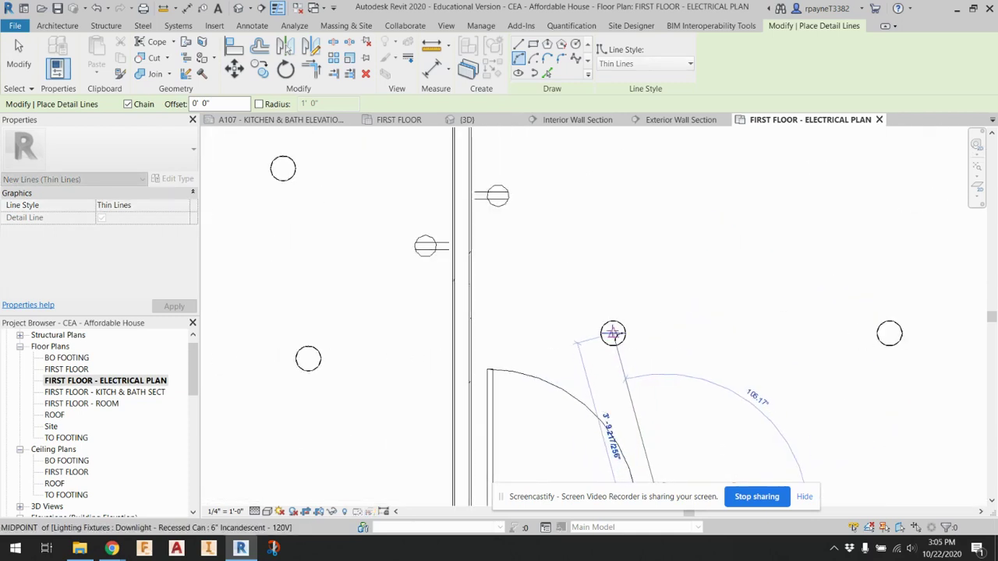
pyautogui.click(612, 333)
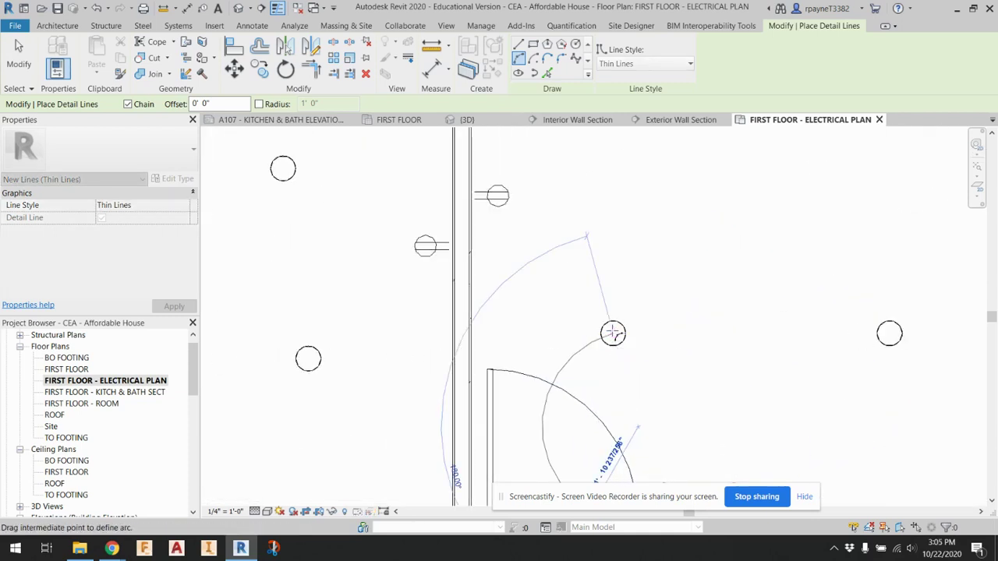
pyautogui.click(685, 406)
# Step: Continue the wiring with an arc from the downlight near the entry door to the neighbouring downlight by the exterior side wall
pyautogui.scroll(-3, 647, 308)
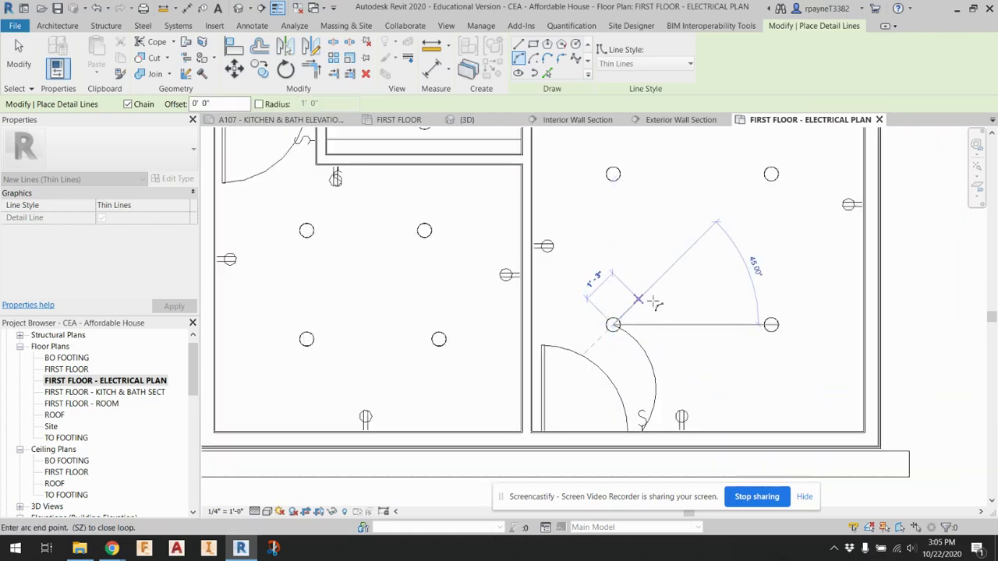
pyautogui.click(771, 325)
pyautogui.click(691, 289)
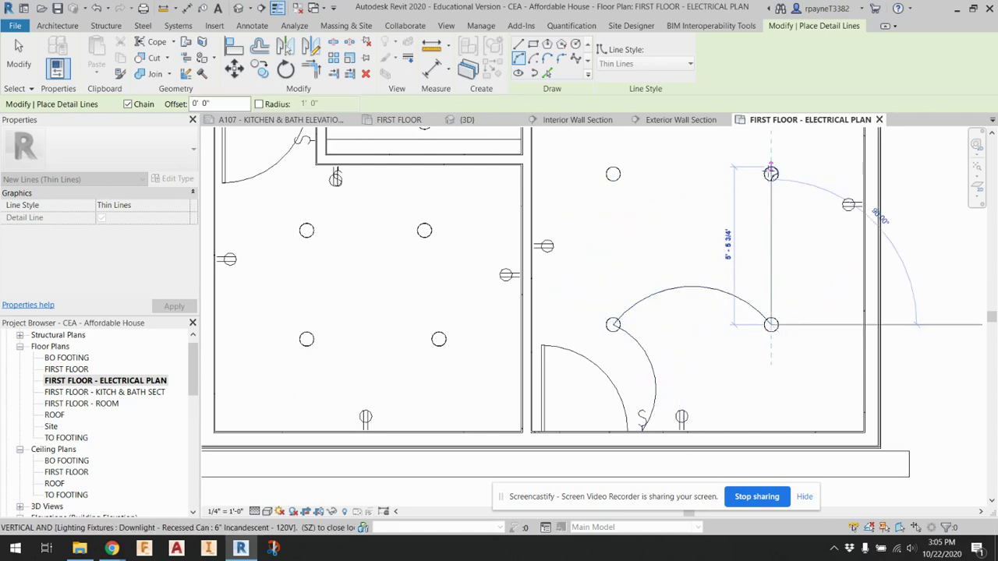
# Step: Continue the living area wiring with arcs to the next downlight along the exterior side wall and across to the room's fourth downlight
pyautogui.scroll(2, 771, 173)
pyautogui.click(771, 173)
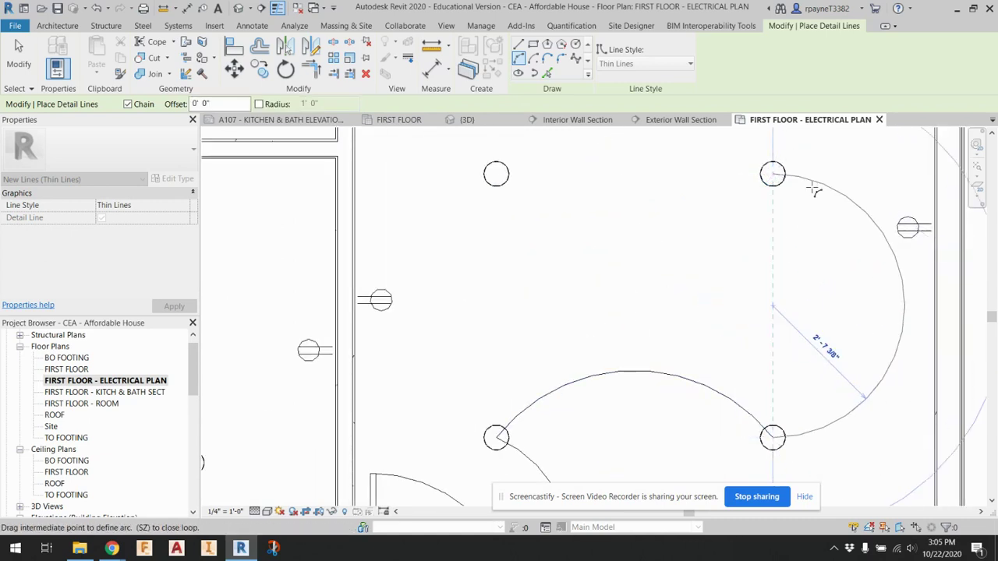
pyautogui.click(828, 199)
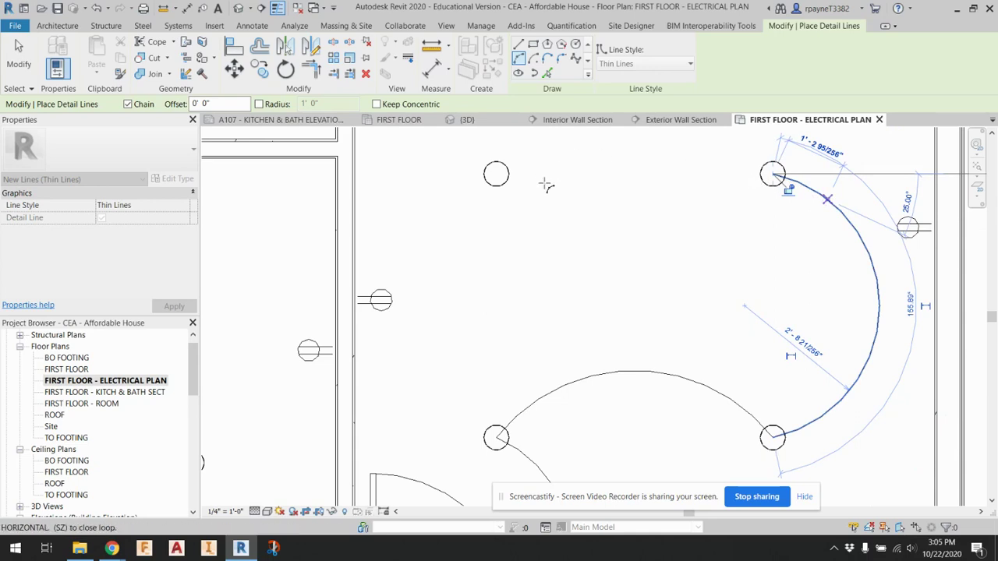
pyautogui.click(496, 174)
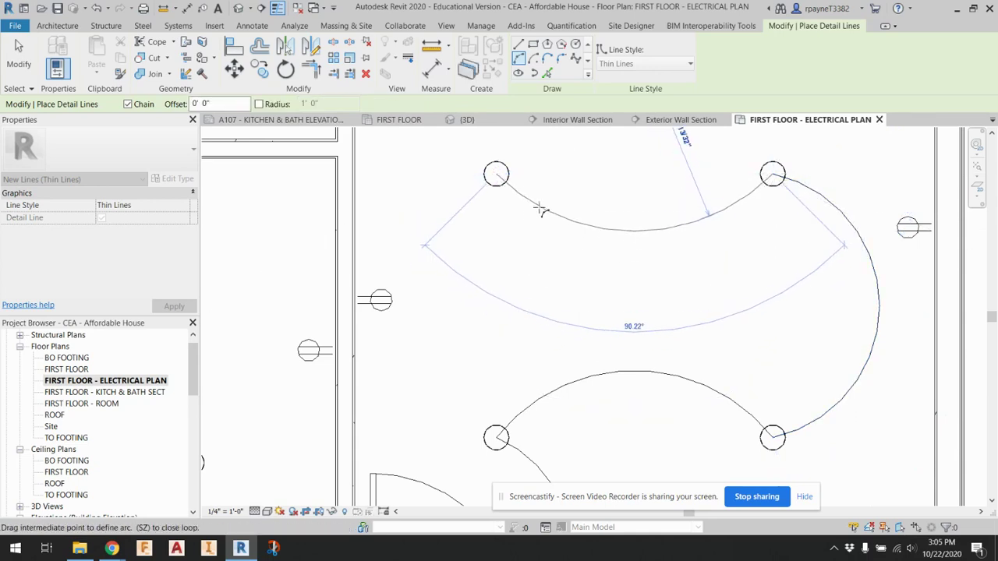
pyautogui.click(539, 165)
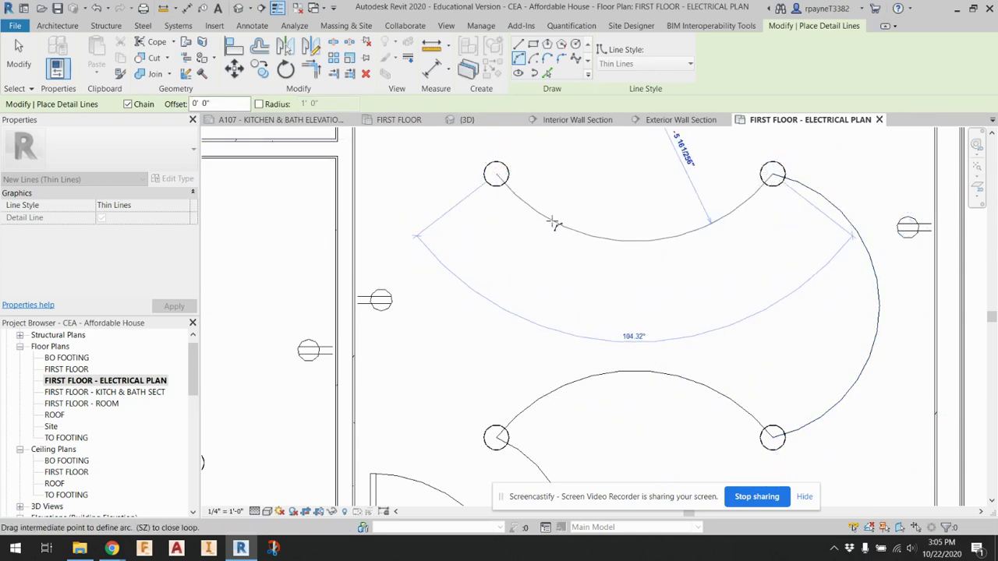
pyautogui.scroll(-3, 627, 277)
pyautogui.press('Escape')
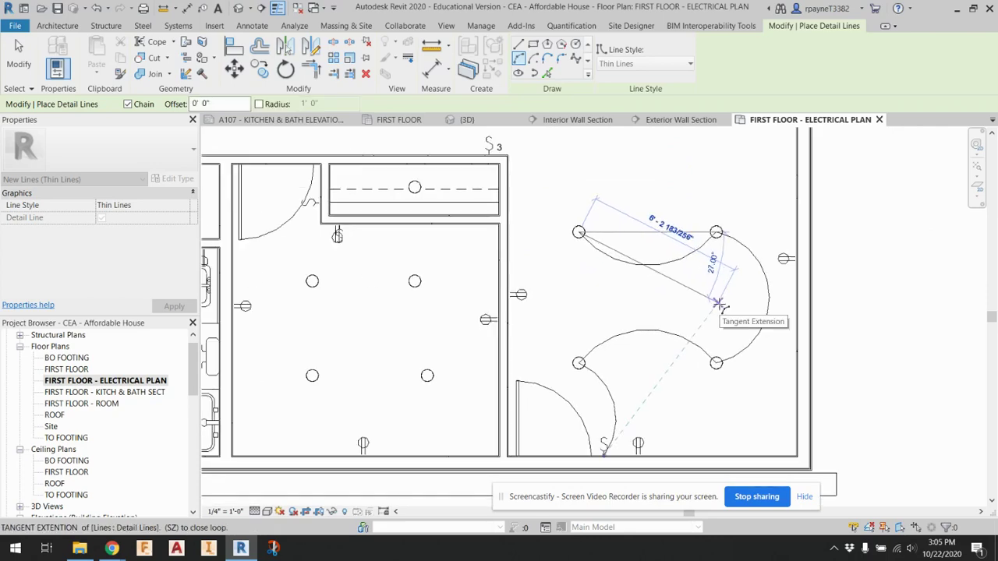
pyautogui.press('Escape')
pyautogui.moveTo(640, 246); pyautogui.dragTo(561, 374, button='middle')
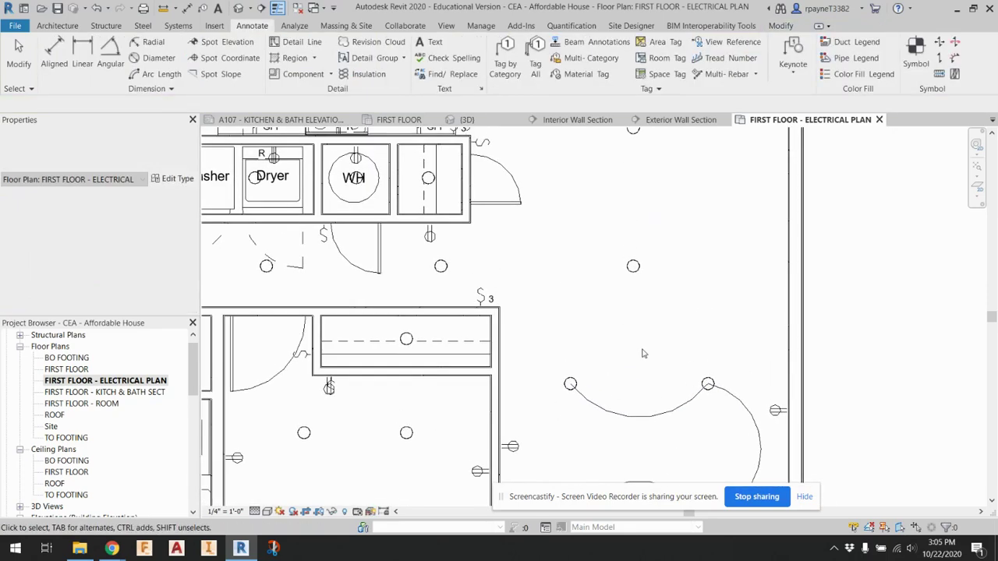
pyautogui.scroll(-2, 562, 374)
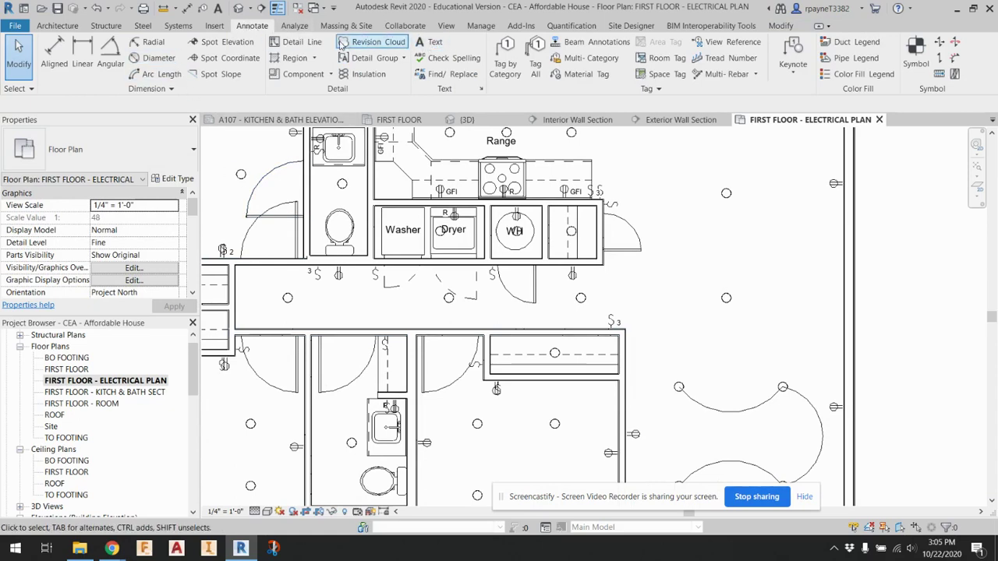
pyautogui.click(297, 41)
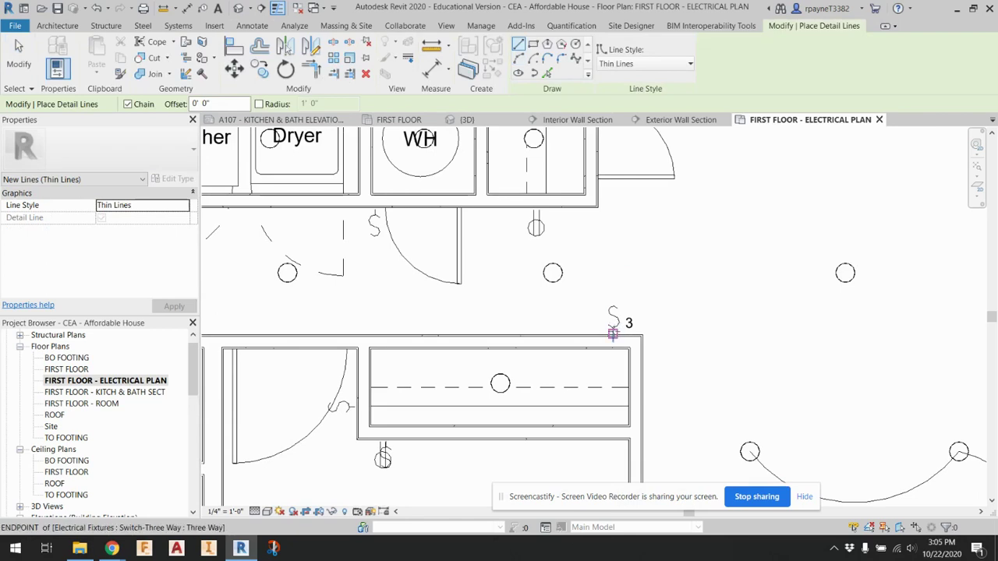
pyautogui.click(614, 328)
pyautogui.scroll(2, 551, 272)
pyautogui.scroll(1, 551, 273)
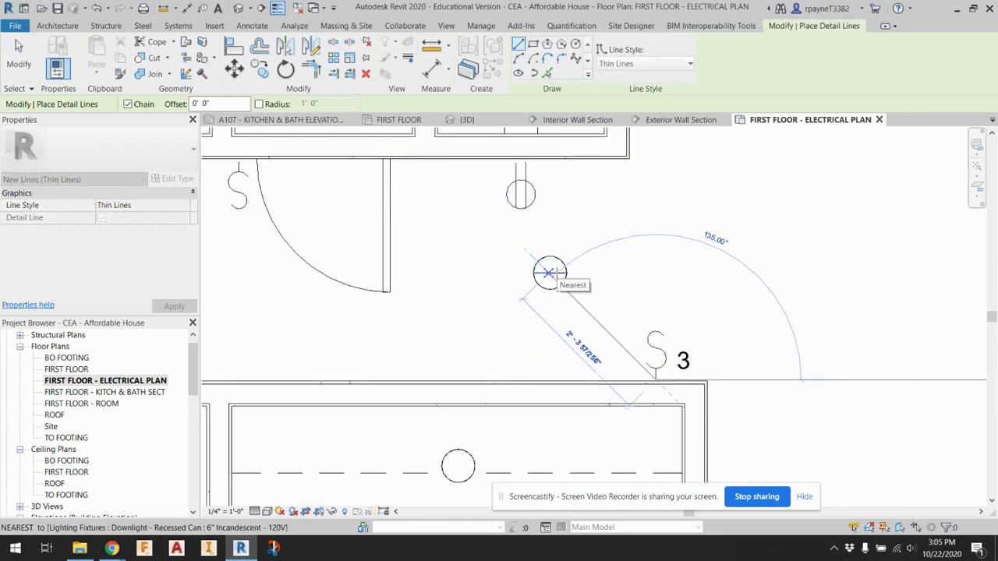
pyautogui.click(551, 273)
pyautogui.press('Escape')
pyautogui.press('Escape')
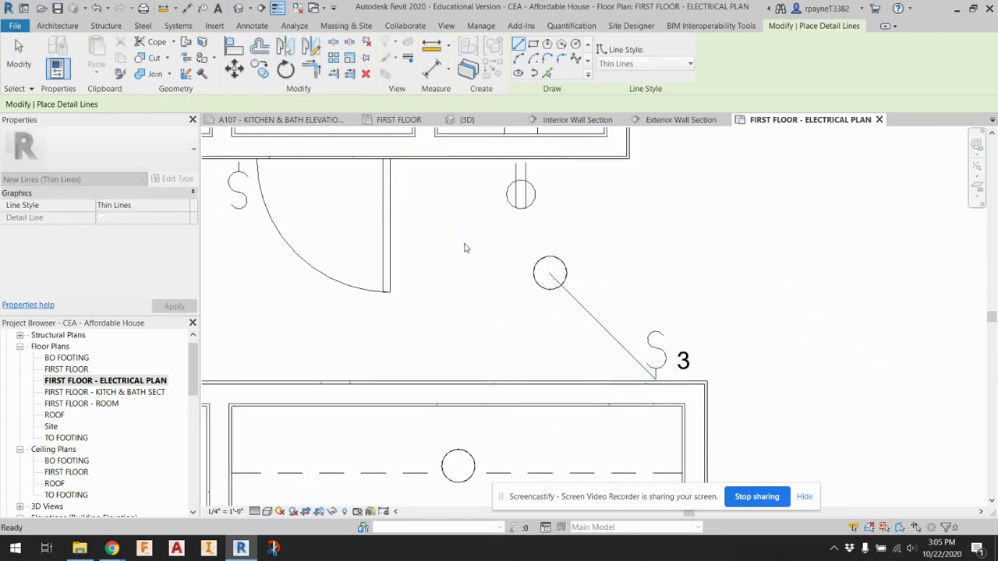
pyautogui.click(585, 311)
pyautogui.press('Delete')
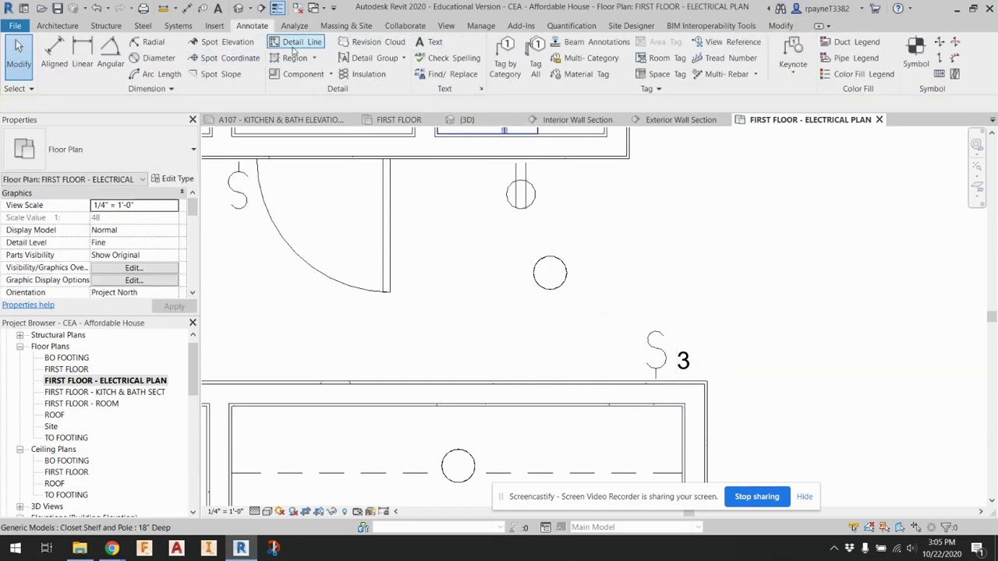
# Step: Draw a Thin Lines detail arc from the three-way switch at the hallway's living area end to the nearest hallway downlight
pyautogui.click(294, 42)
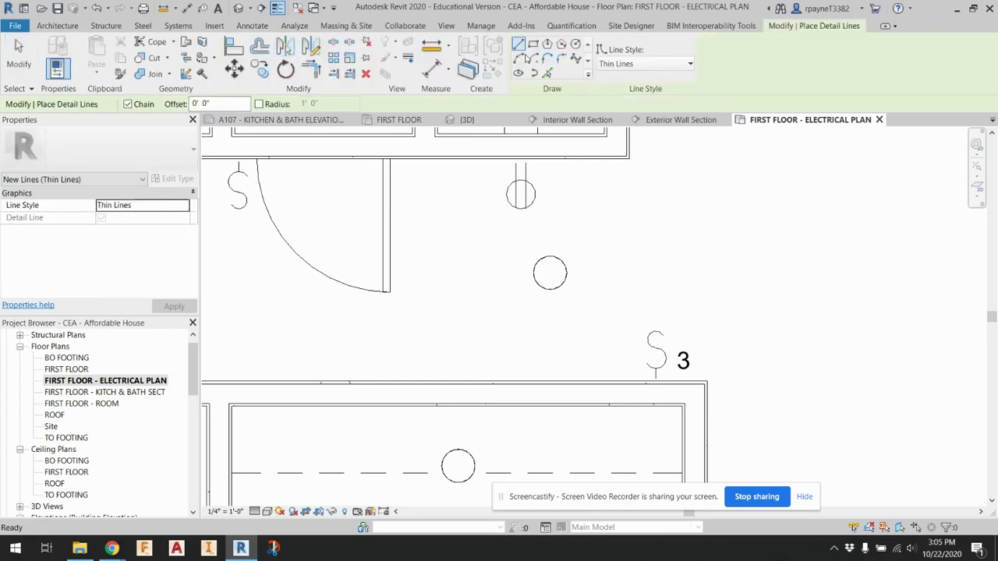
pyautogui.click(657, 380)
pyautogui.click(548, 273)
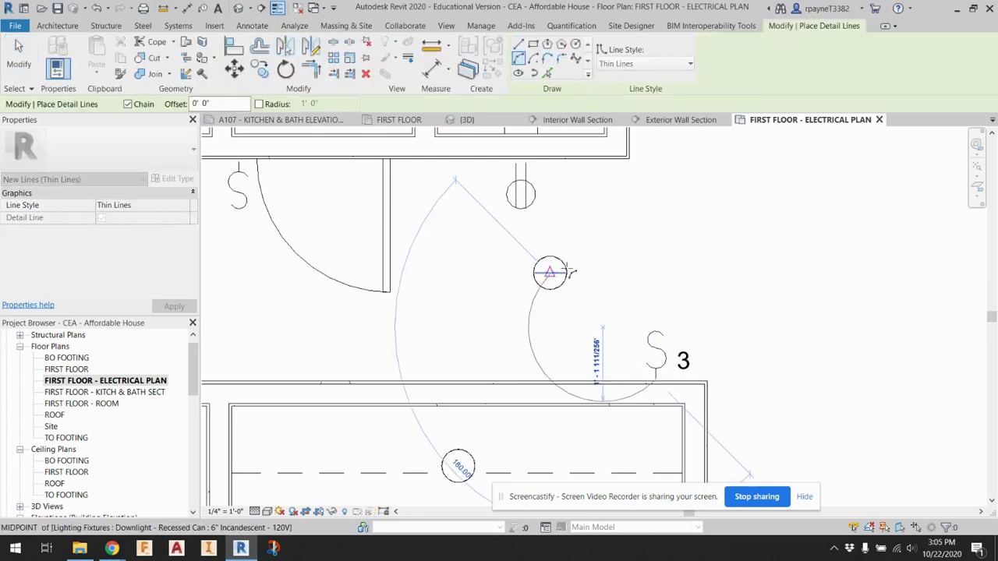
pyautogui.click(608, 287)
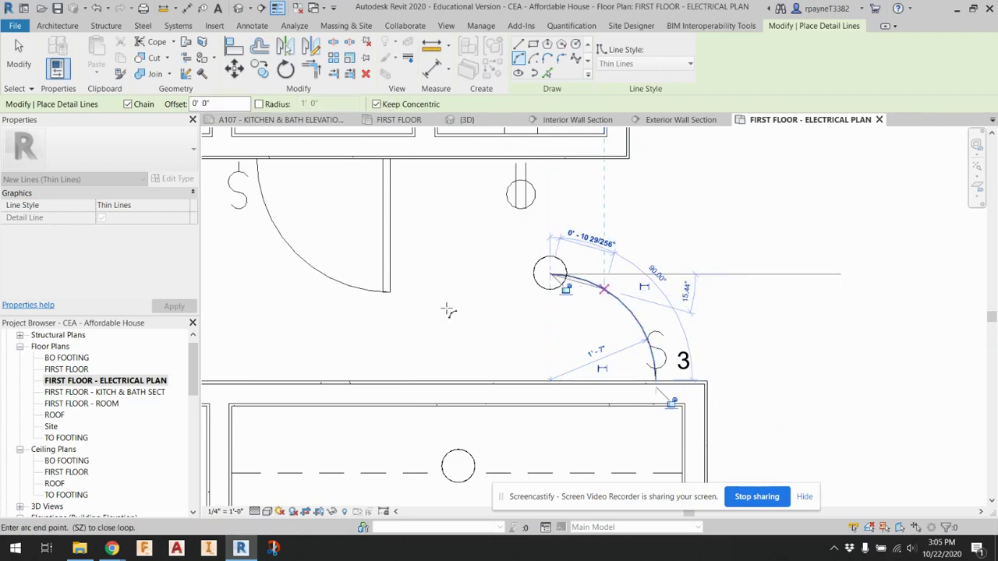
# Step: Continue the hallway wiring with arcs to the middle downlight near the laundry closet doors and on to the far downlight
pyautogui.moveTo(409, 324); pyautogui.dragTo(675, 286, button='middle')
pyautogui.click(353, 243)
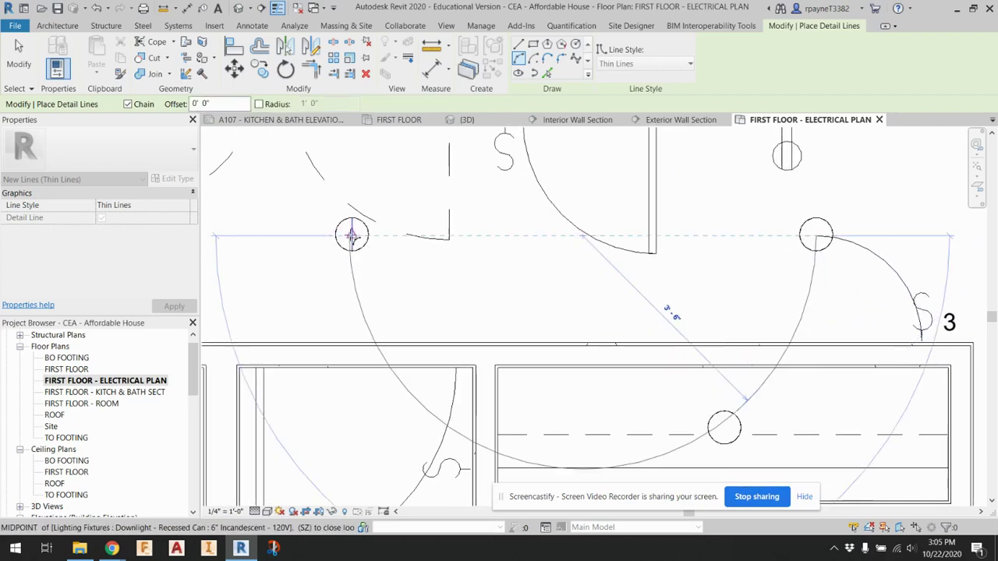
pyautogui.click(542, 304)
pyautogui.scroll(-2, 542, 304)
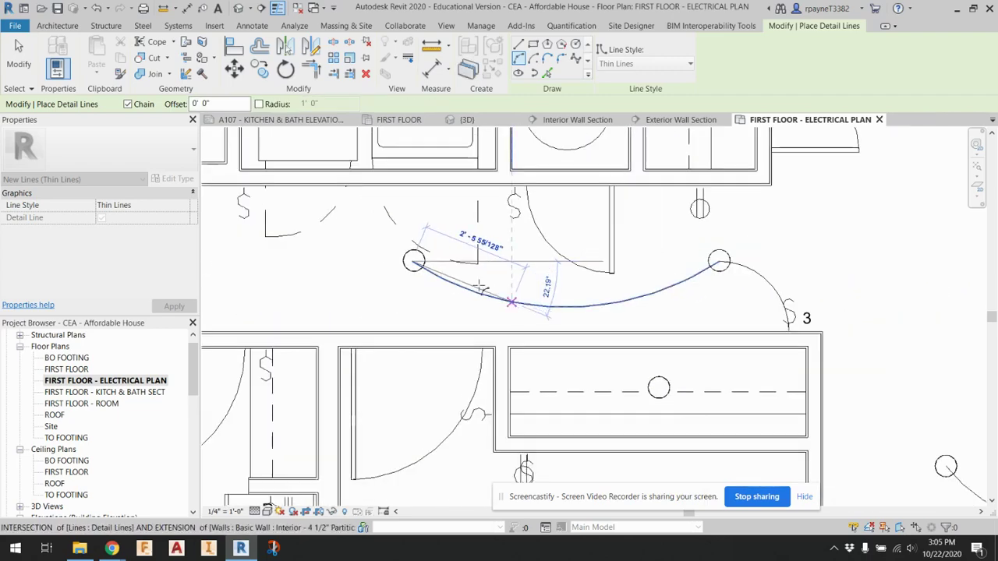
pyautogui.scroll(2, 544, 304)
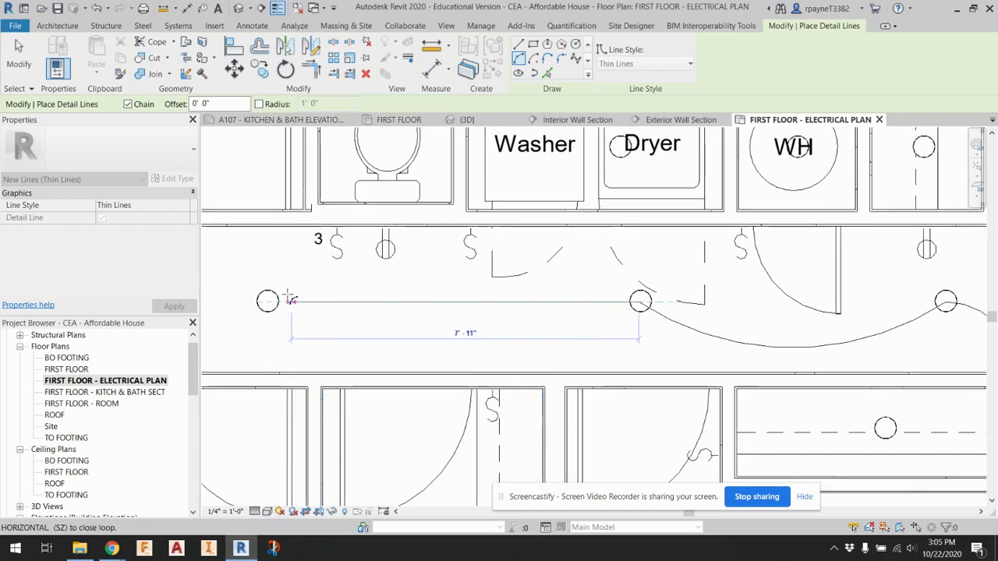
pyautogui.click(267, 301)
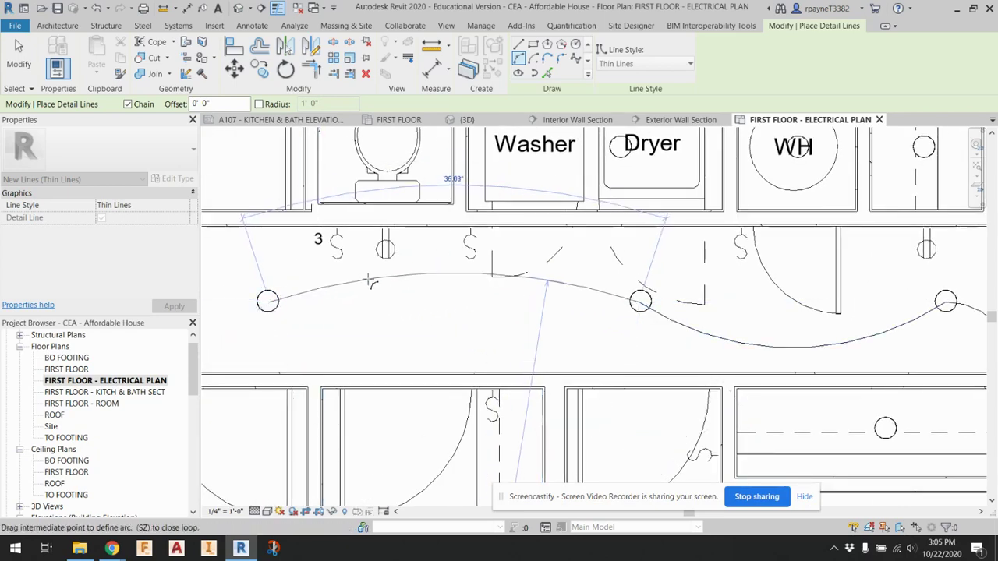
pyautogui.click(370, 283)
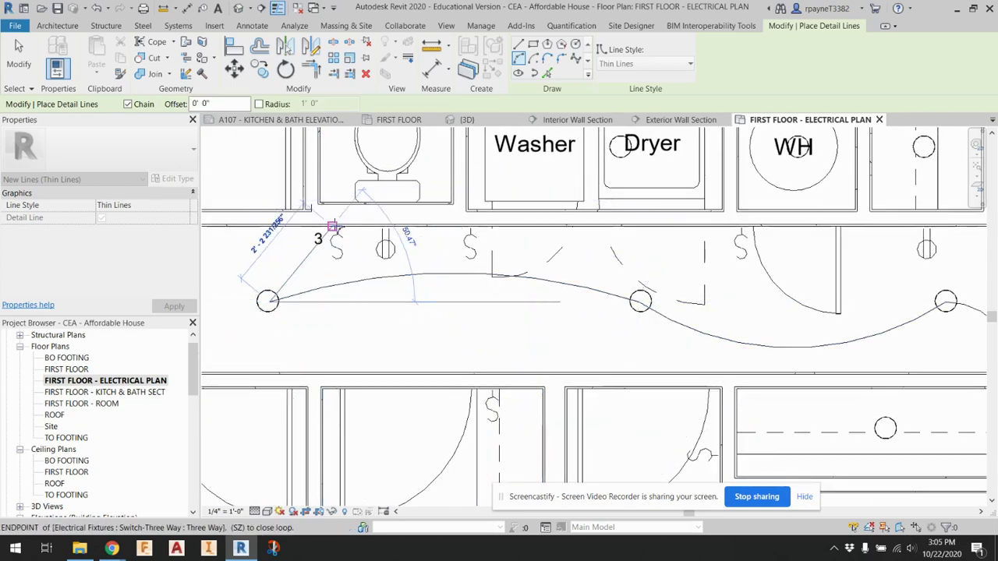
# Step: Finish the hallway circuit with an arc from the far downlight to the three-way switch behind the toilet wall
pyautogui.click(334, 227)
pyautogui.click(273, 266)
pyautogui.press('Escape')
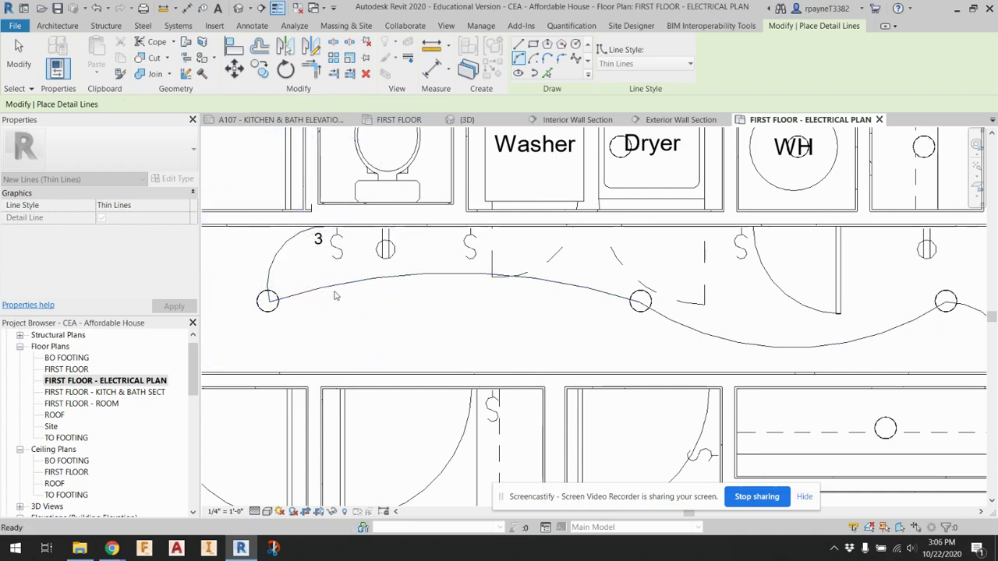
# Step: Draw wiring arcs from the two hallway closet switches to the downlights in the washer/dryer closet and the water heater closet
pyautogui.scroll(-3, 335, 296)
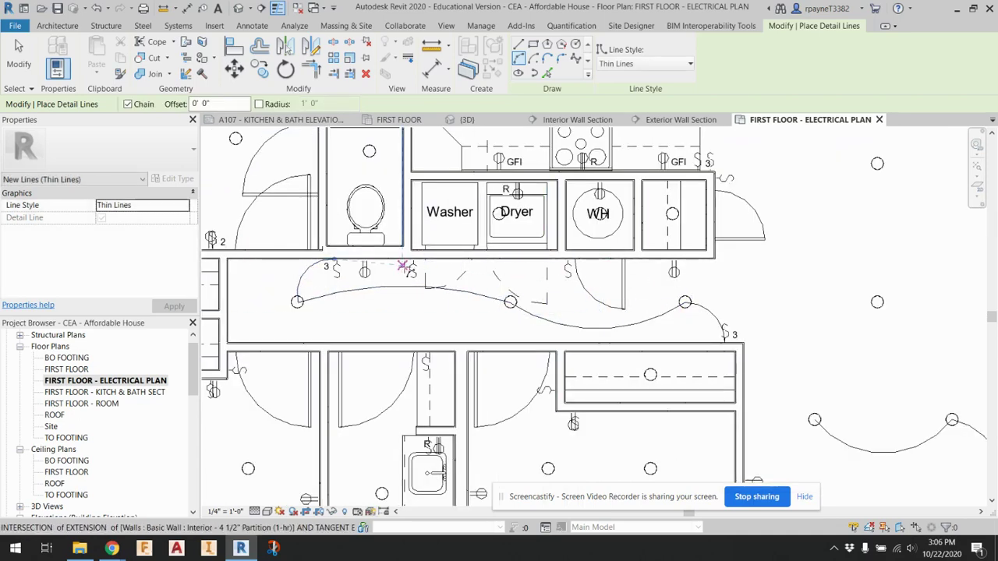
pyautogui.scroll(3, 404, 266)
pyautogui.click(413, 254)
pyautogui.scroll(-2, 530, 238)
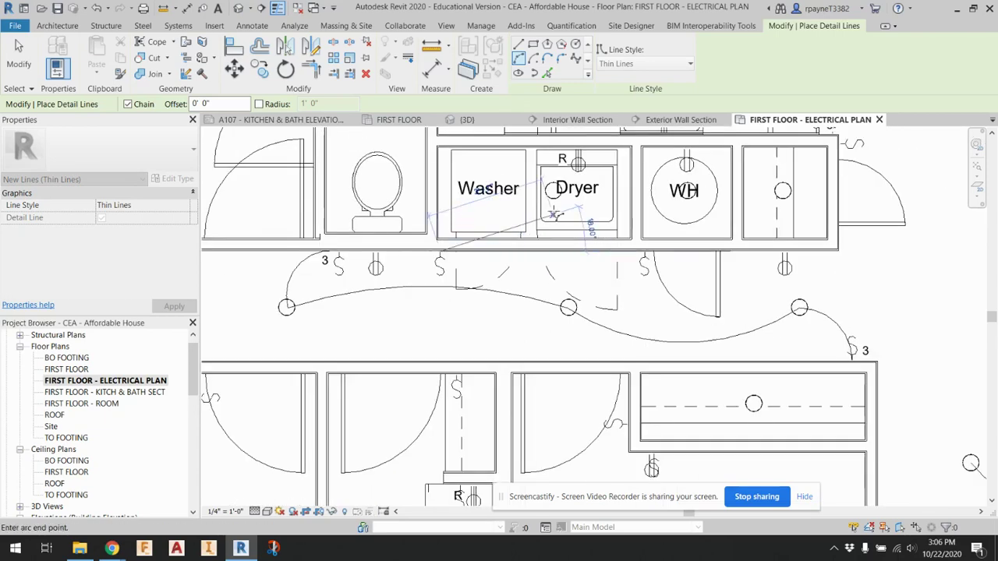
pyautogui.scroll(2, 550, 191)
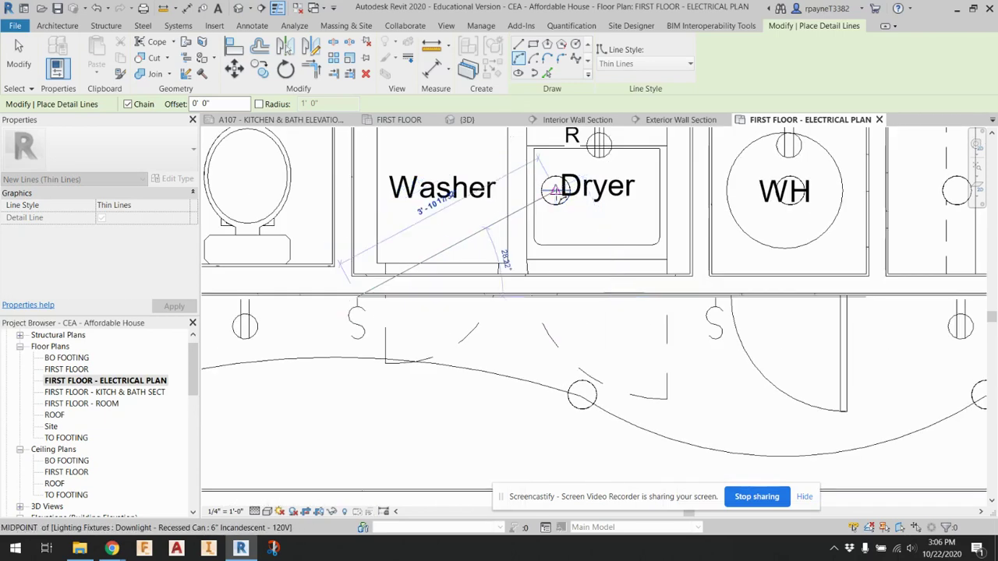
pyautogui.click(548, 190)
pyautogui.click(541, 238)
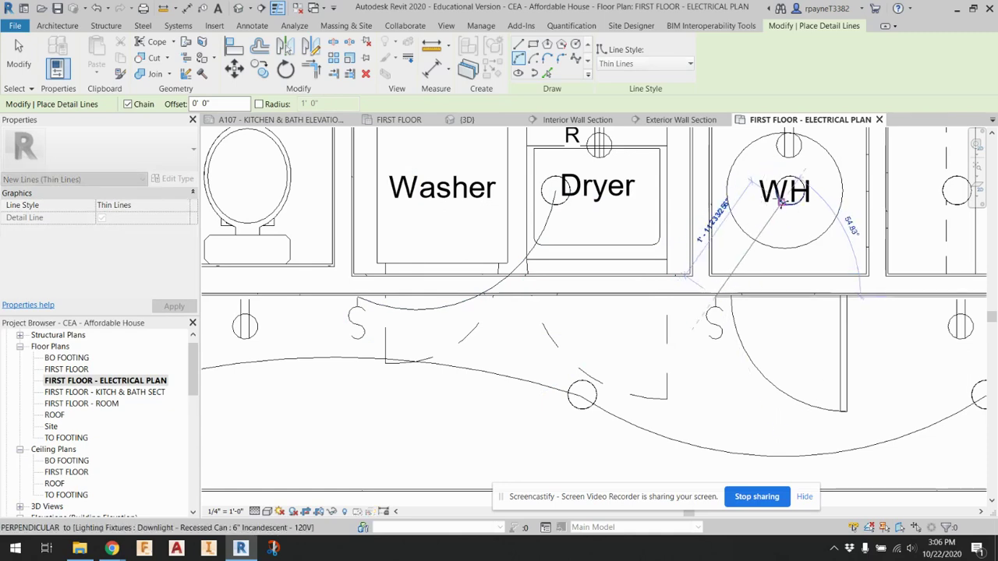
pyautogui.click(788, 193)
pyautogui.click(826, 273)
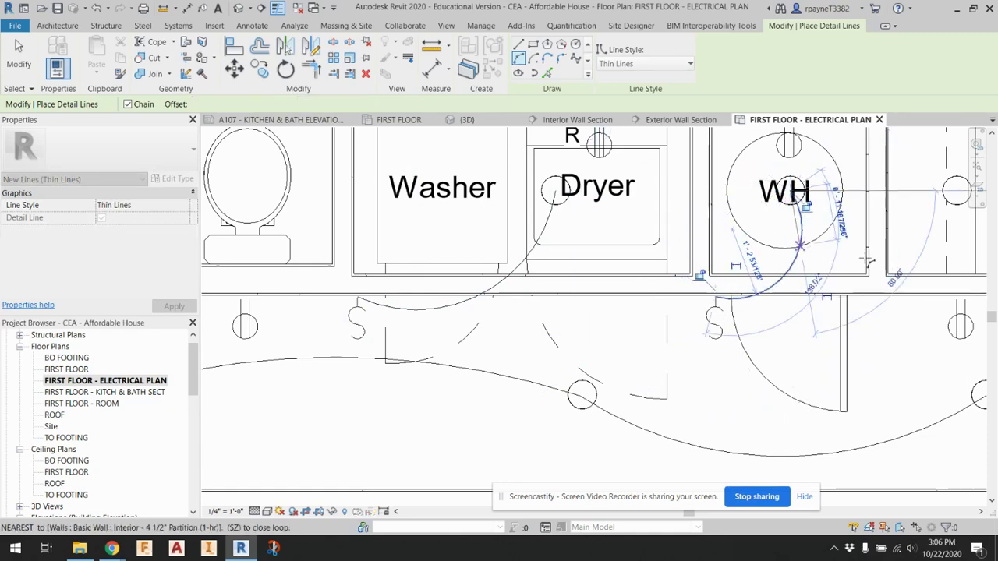
# Step: Draw a wiring arc between the downlight in the closet beside the water heater and the switch by that closet's door
pyautogui.moveTo(868, 257); pyautogui.dragTo(604, 304, button='middle')
pyautogui.click(792, 164)
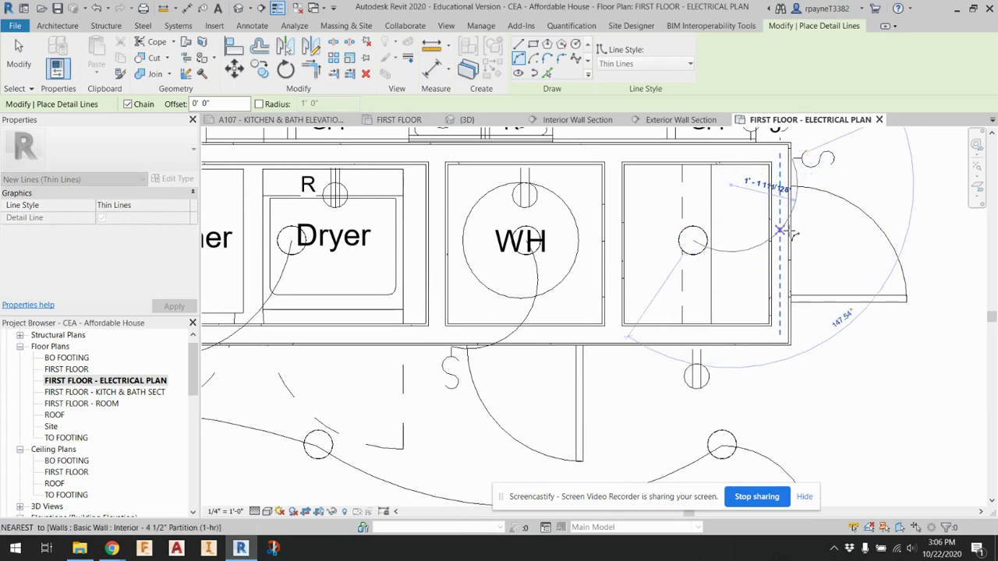
pyautogui.click(822, 245)
pyautogui.scroll(-3, 858, 261)
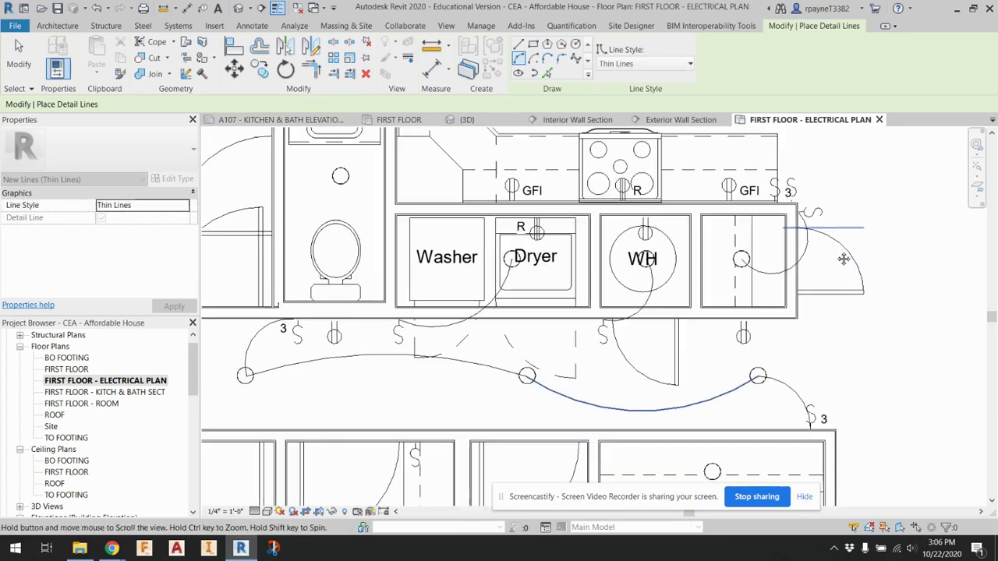
# Step: Draw arcs from the outer switch at the end of the range wall to the open-area downlight near the refrigerator and on to the neighbouring downlight
pyautogui.moveTo(842, 256); pyautogui.dragTo(756, 373, button='middle')
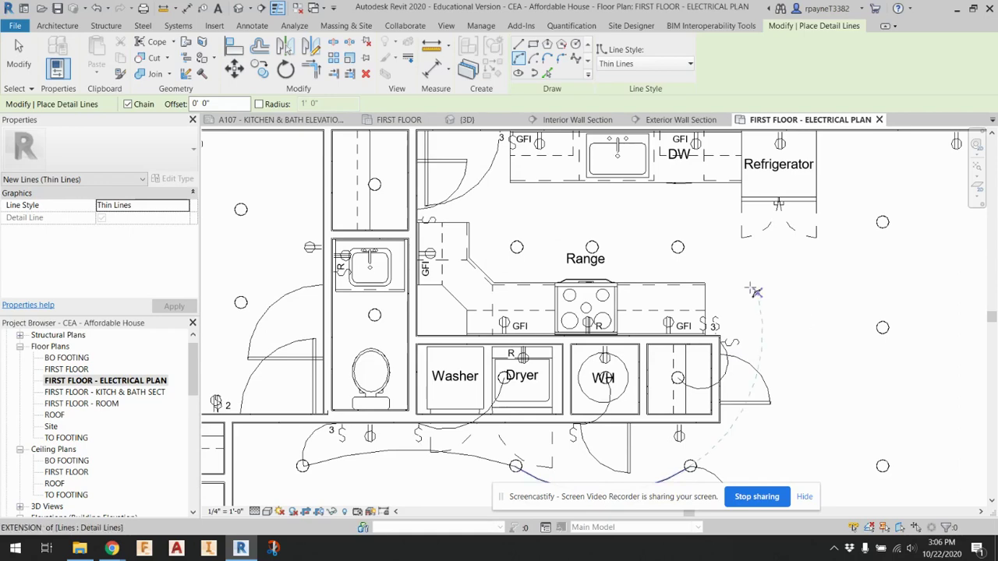
pyautogui.press('Escape')
pyautogui.scroll(2, 744, 285)
pyautogui.click(700, 379)
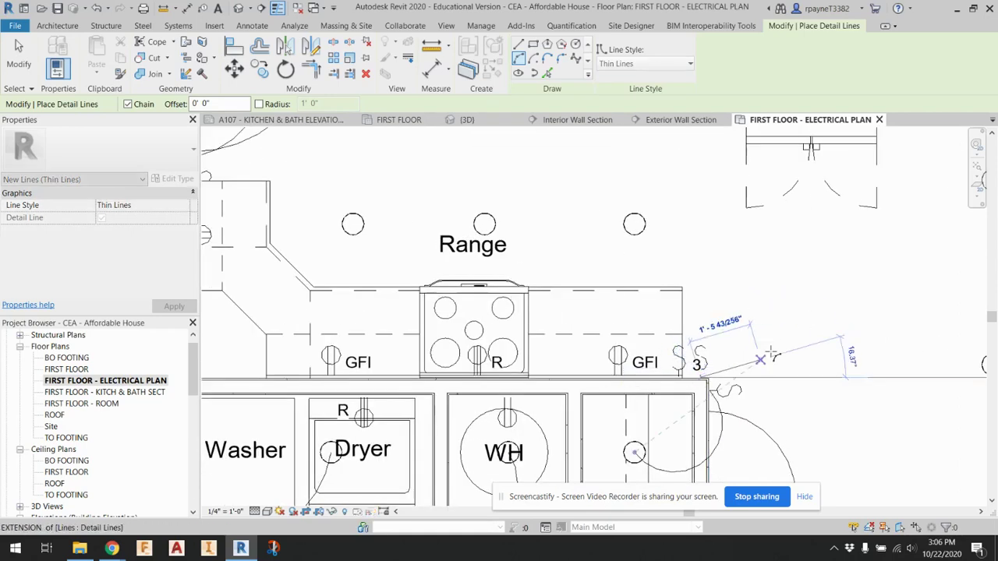
pyautogui.scroll(-2, 729, 297)
pyautogui.moveTo(920, 234); pyautogui.dragTo(705, 222, button='middle')
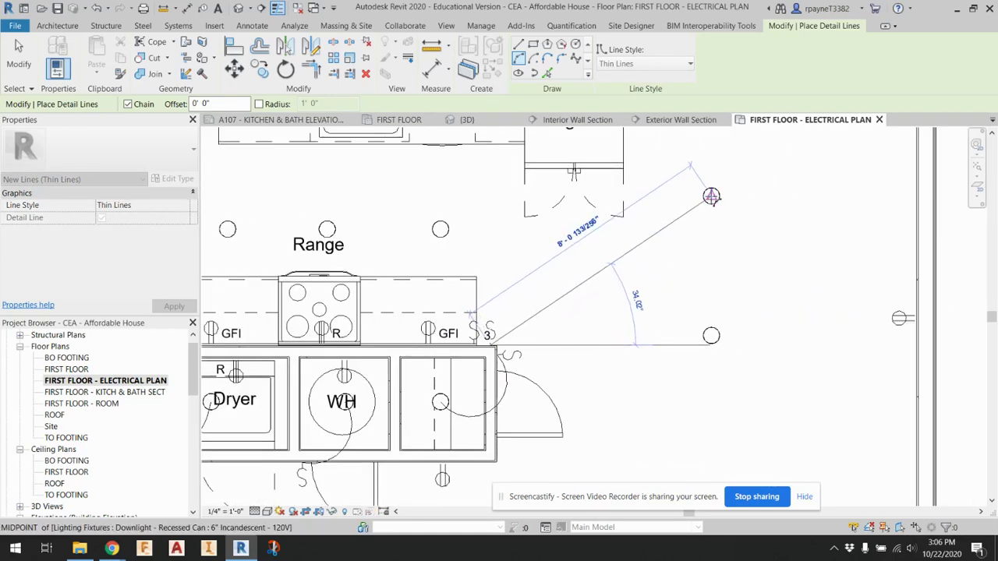
pyautogui.click(705, 196)
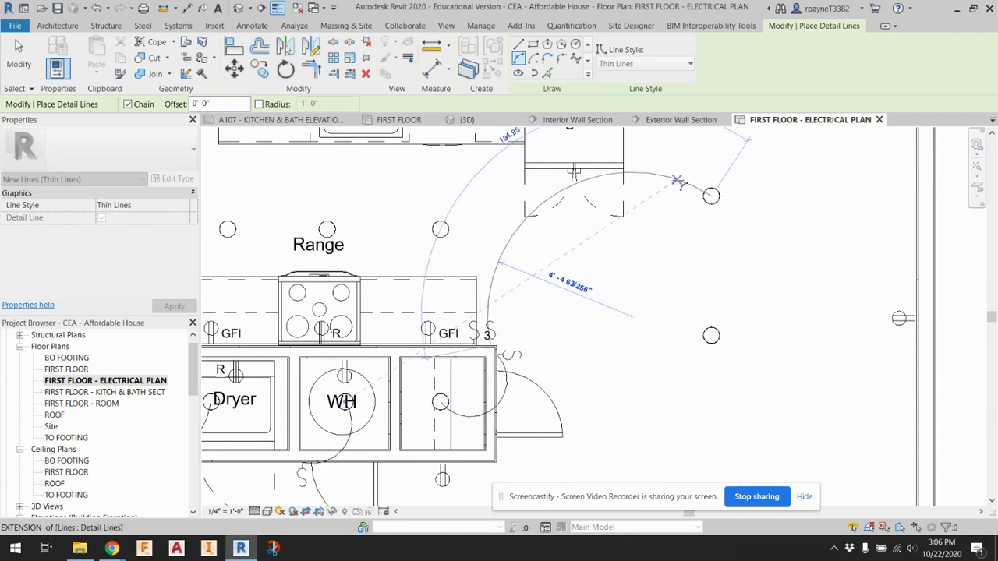
pyautogui.click(616, 174)
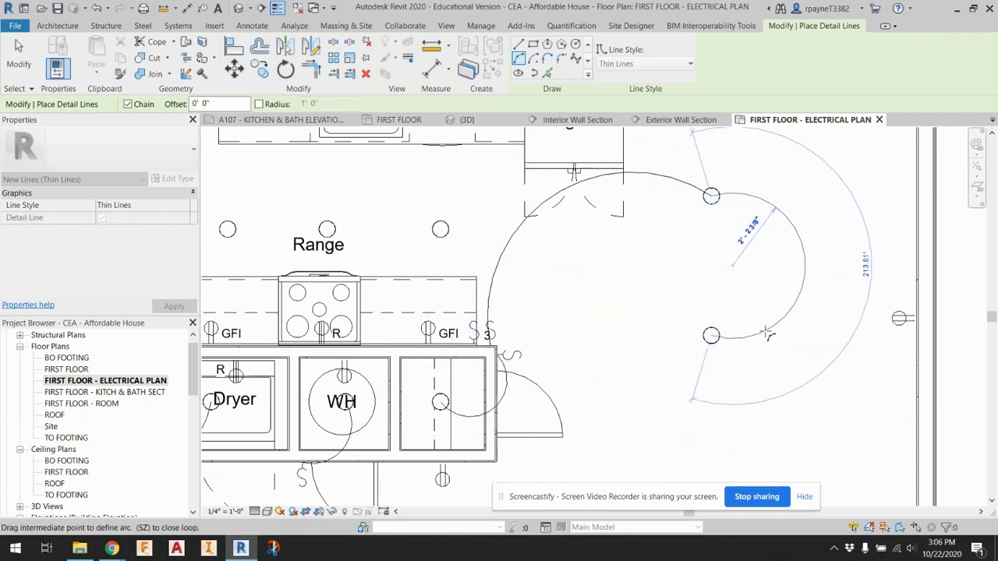
pyautogui.click(711, 335)
pyautogui.press('Escape')
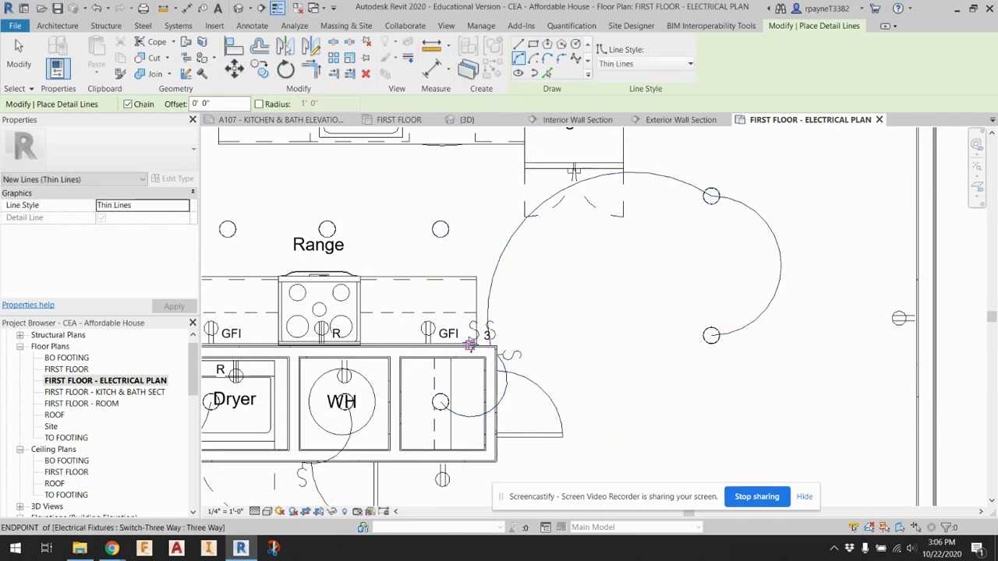
# Step: Draw chained arcs from the inner switch at the range wall's end through the three kitchen downlights to the switch beside the sink counter
pyautogui.click(476, 343)
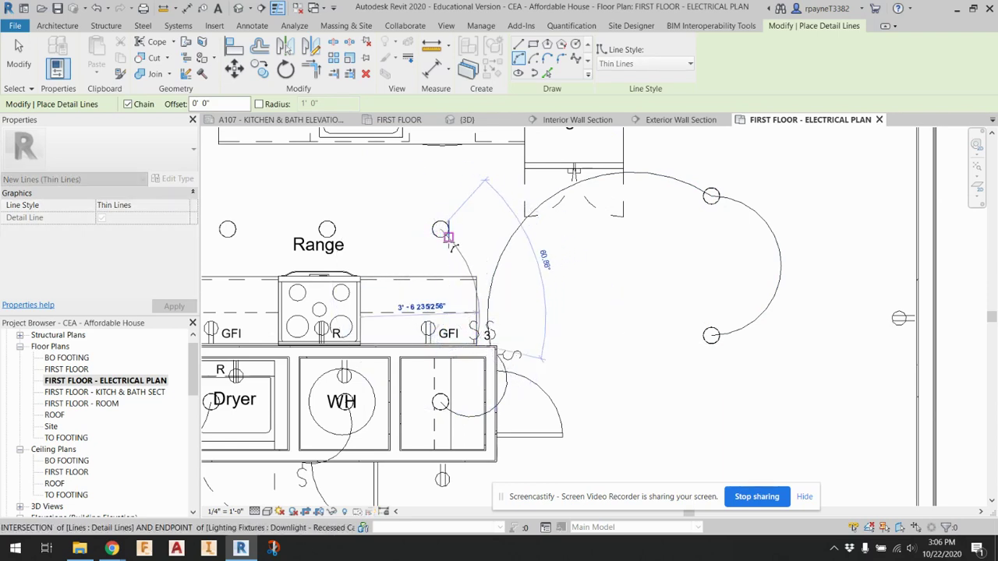
pyautogui.click(449, 238)
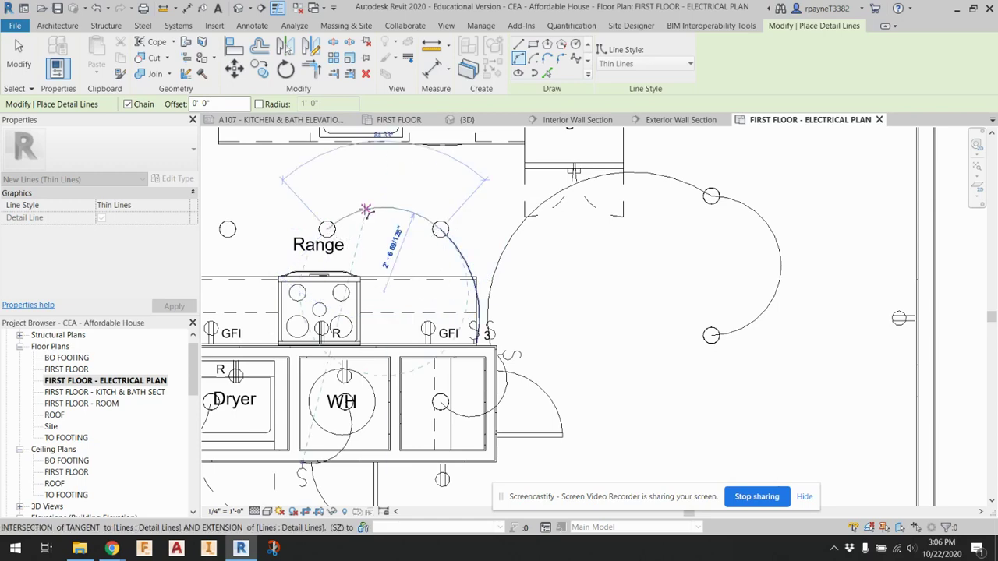
pyautogui.click(366, 211)
pyautogui.click(237, 233)
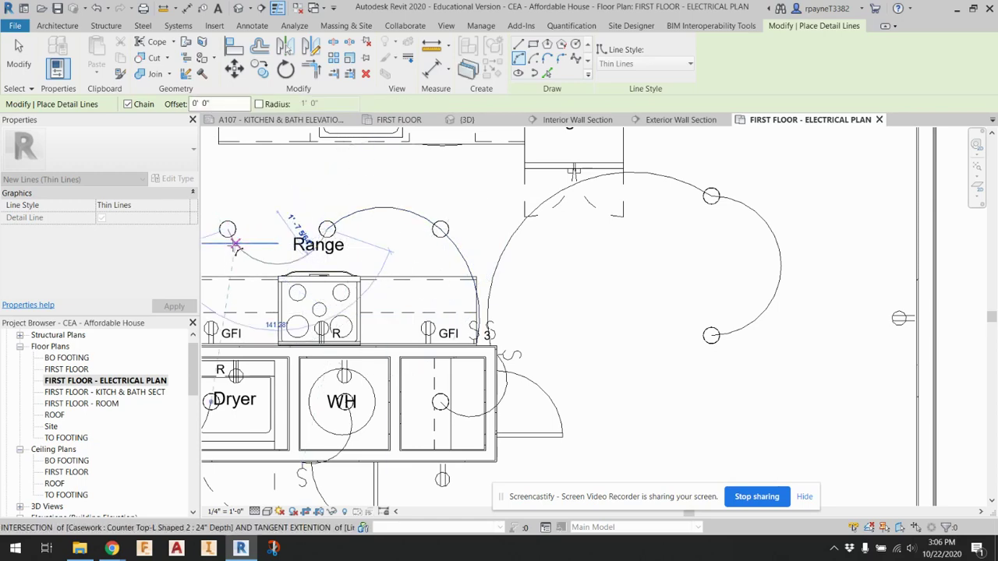
pyautogui.moveTo(257, 228); pyautogui.dragTo(477, 284, button='middle')
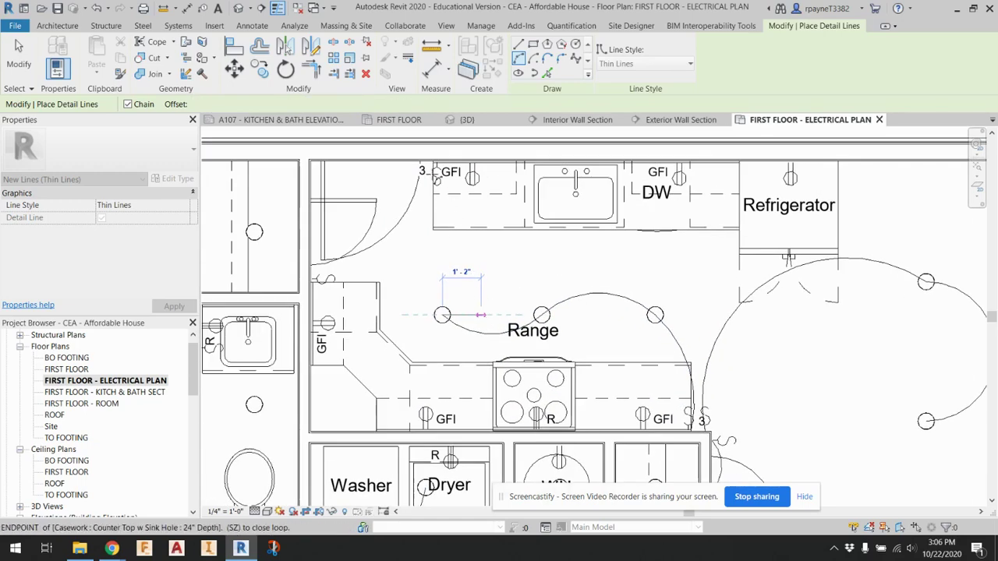
pyautogui.click(590, 314)
pyautogui.scroll(2, 434, 165)
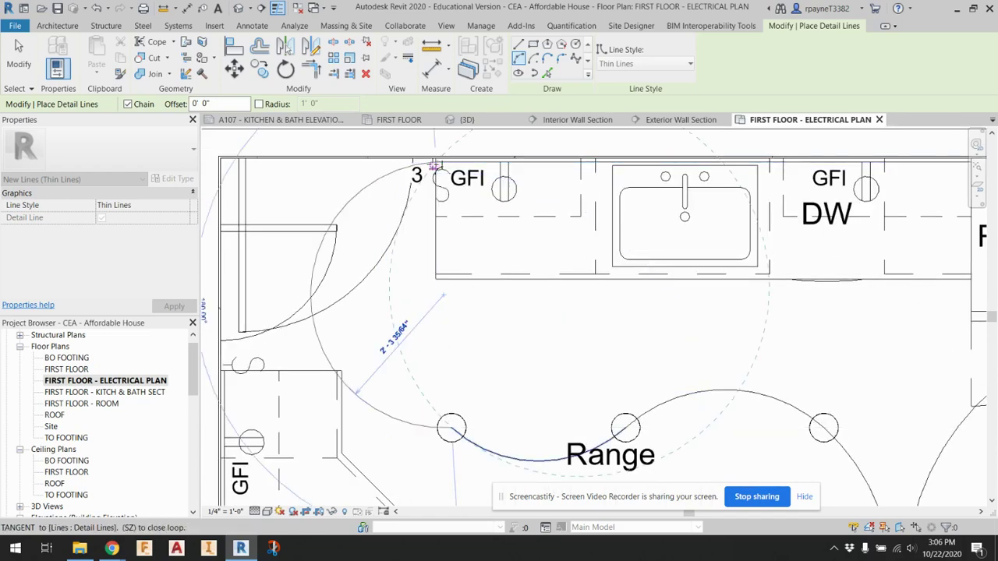
pyautogui.click(413, 302)
pyautogui.press('Escape')
# Step: Draw a wiring arc from the switch on the wall beside the kitchen door to the downlight in the adjoining closet
pyautogui.moveTo(382, 309); pyautogui.dragTo(550, 354, button='middle')
pyautogui.click(387, 409)
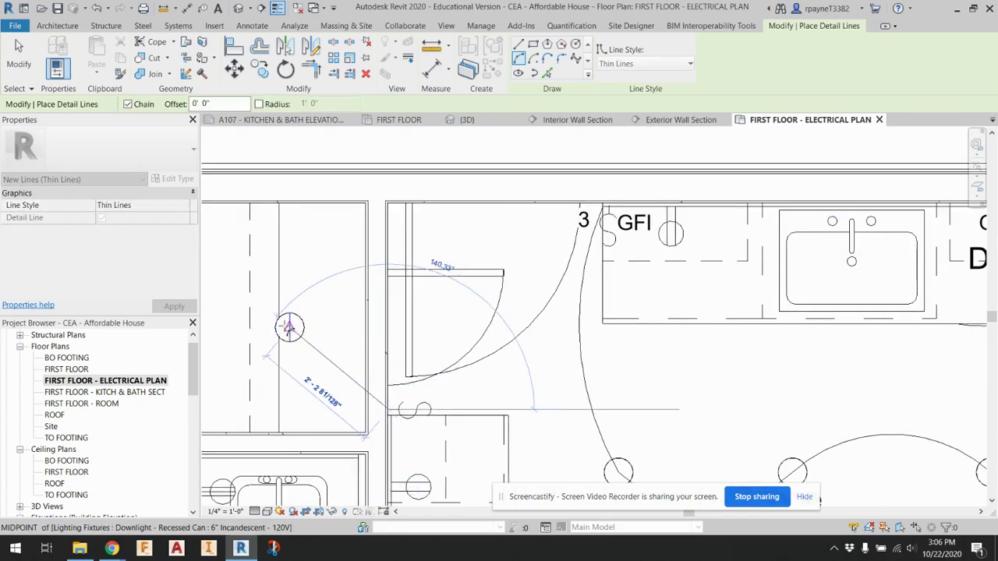
pyautogui.press('Escape')
pyautogui.scroll(-4, 361, 360)
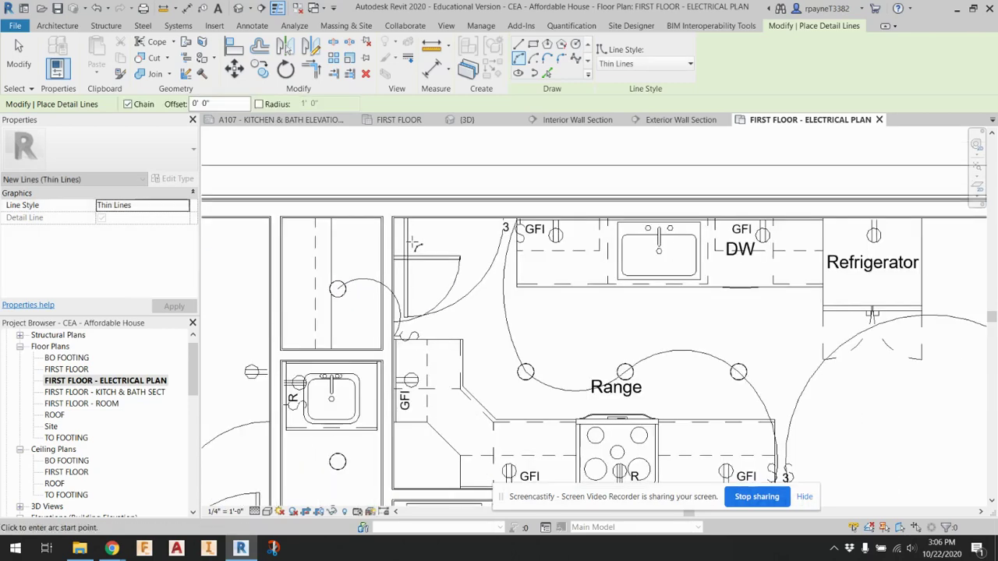
# Step: Draw a wiring arc from the double switch in the bedroom beside the toilet room to the nearest bedroom downlight
pyautogui.moveTo(361, 361); pyautogui.dragTo(575, 218, button='middle')
pyautogui.scroll(5, 427, 362)
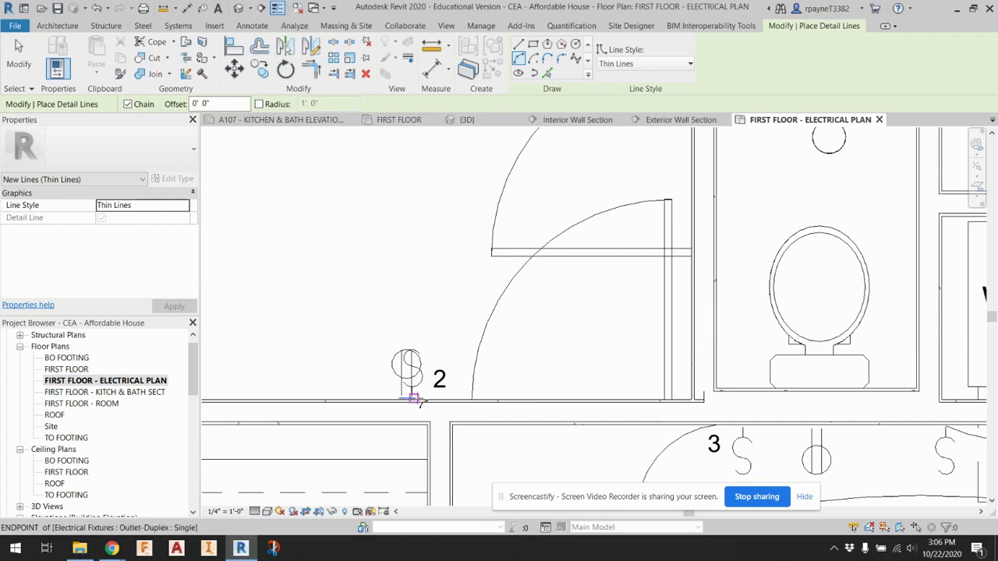
pyautogui.click(419, 400)
pyautogui.scroll(-2, 418, 399)
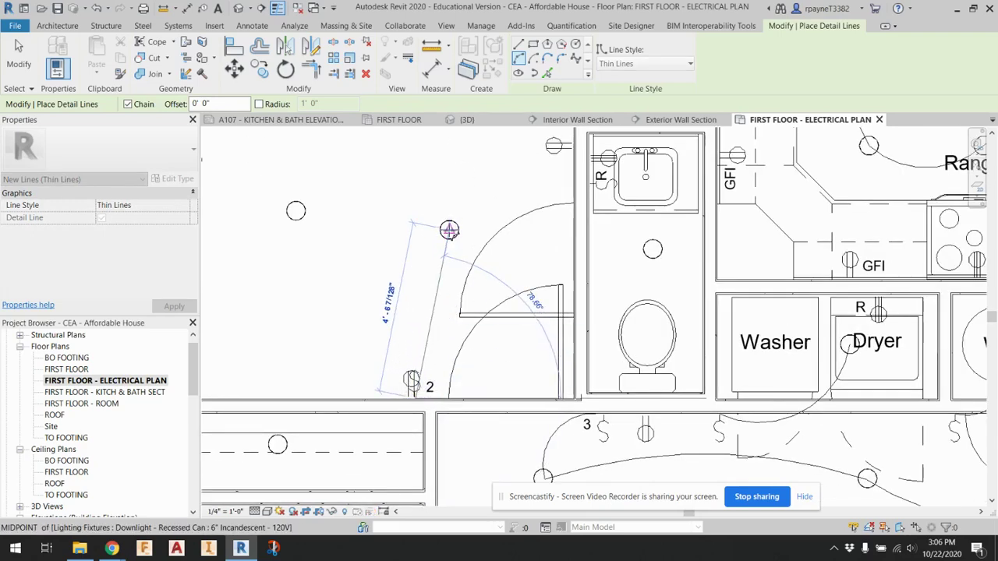
pyautogui.moveTo(449, 230); pyautogui.dragTo(633, 316, button='middle')
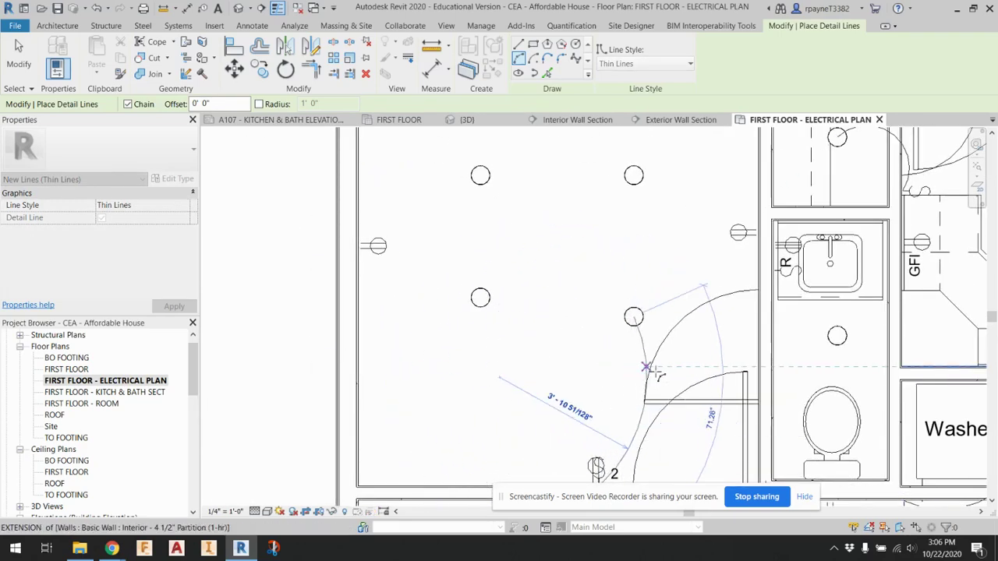
pyautogui.click(633, 316)
pyautogui.click(664, 370)
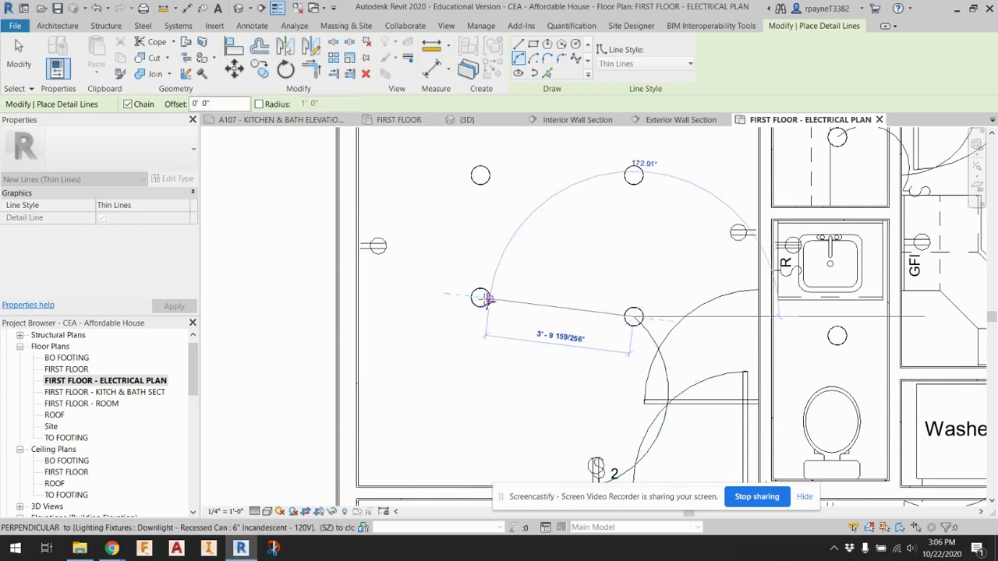
# Step: Continue the bedroom circuit with chained arcs through its remaining three downlights
pyautogui.click(480, 298)
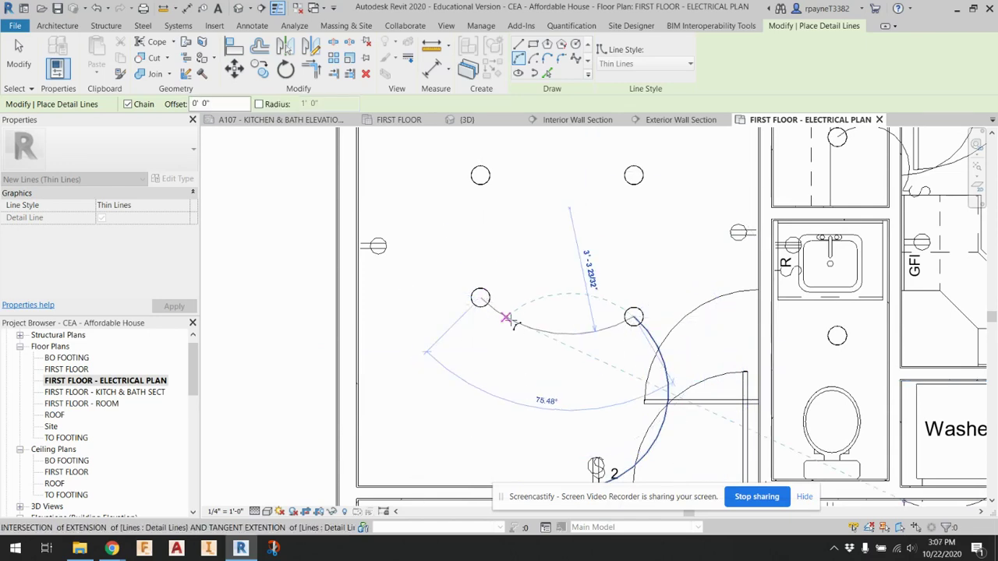
pyautogui.click(522, 290)
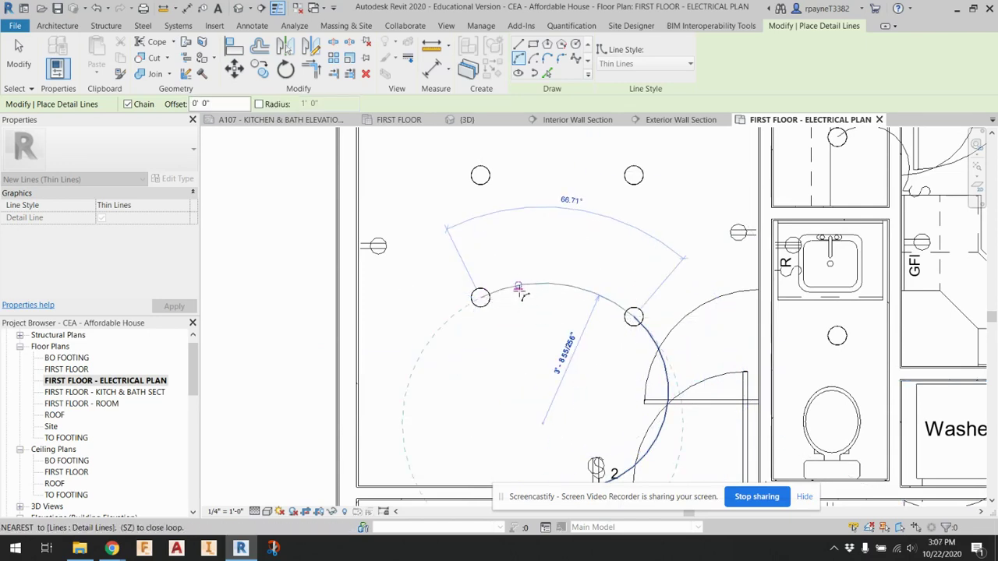
pyautogui.click(480, 175)
pyautogui.click(425, 257)
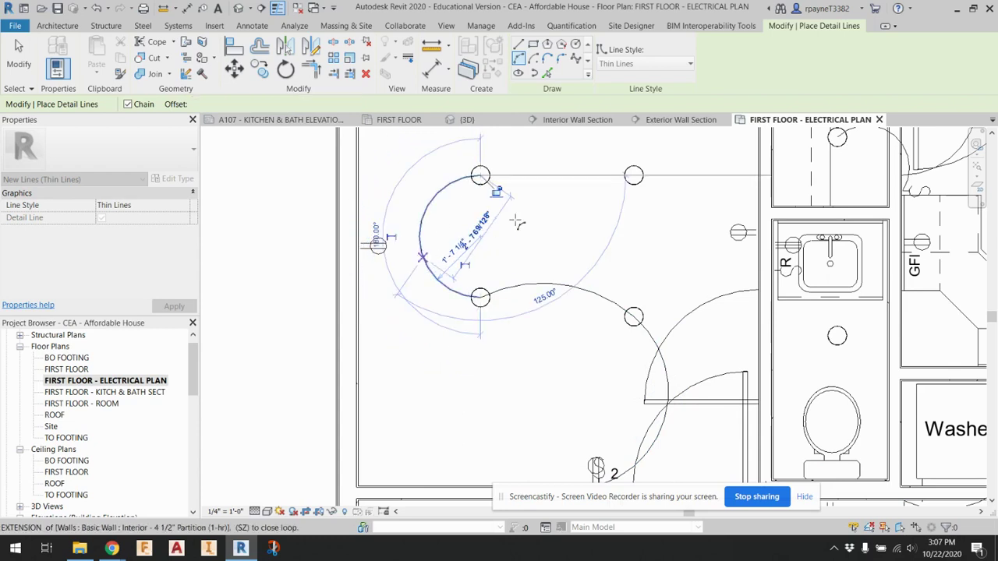
pyautogui.click(624, 187)
pyautogui.click(601, 204)
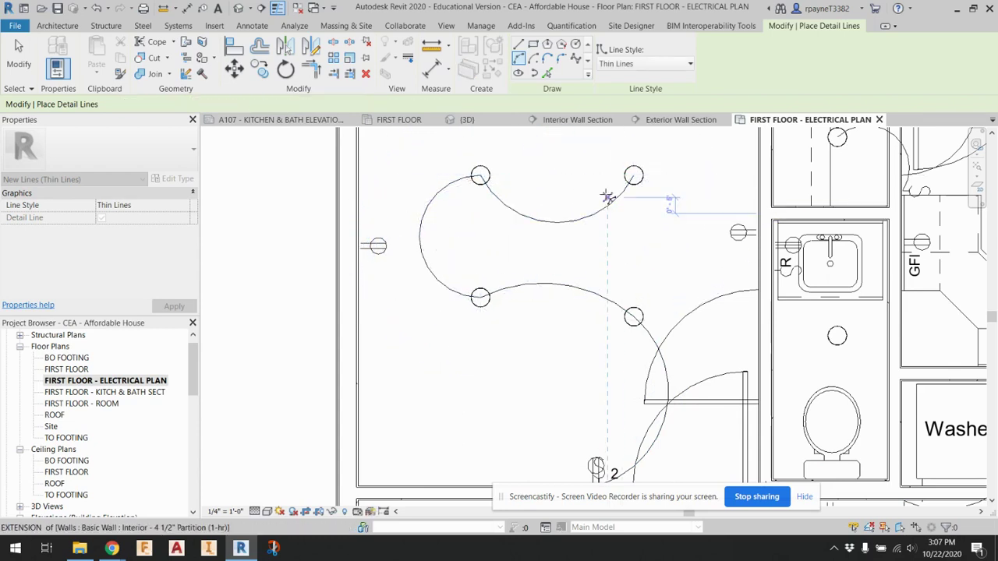
# Step: Draw a wiring arc from the same bedroom's double switch to the downlight in its closet
pyautogui.scroll(-1, 608, 193)
pyautogui.click(637, 373)
pyautogui.moveTo(569, 383); pyautogui.dragTo(611, 262, button='middle')
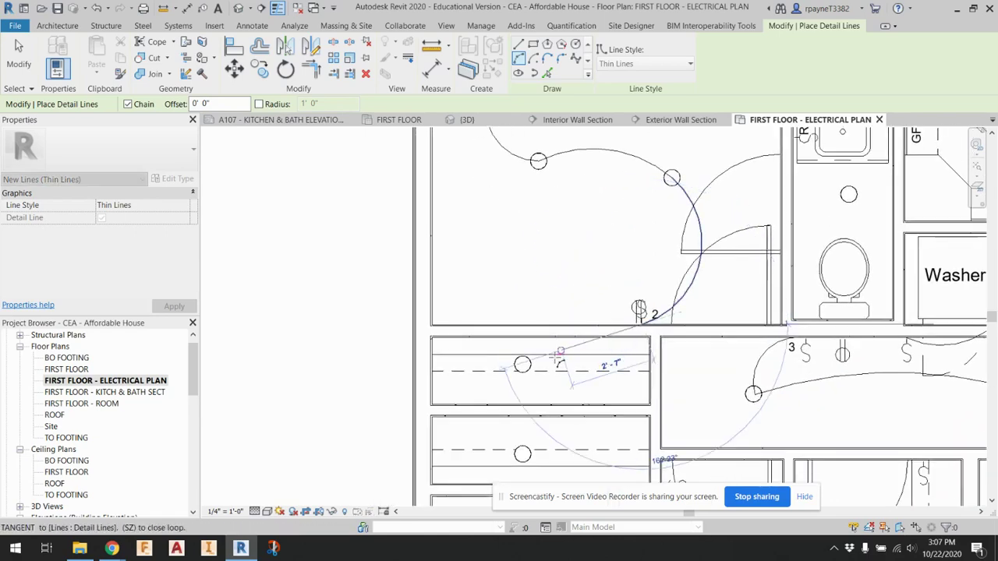
pyautogui.scroll(2, 523, 364)
pyautogui.click(523, 364)
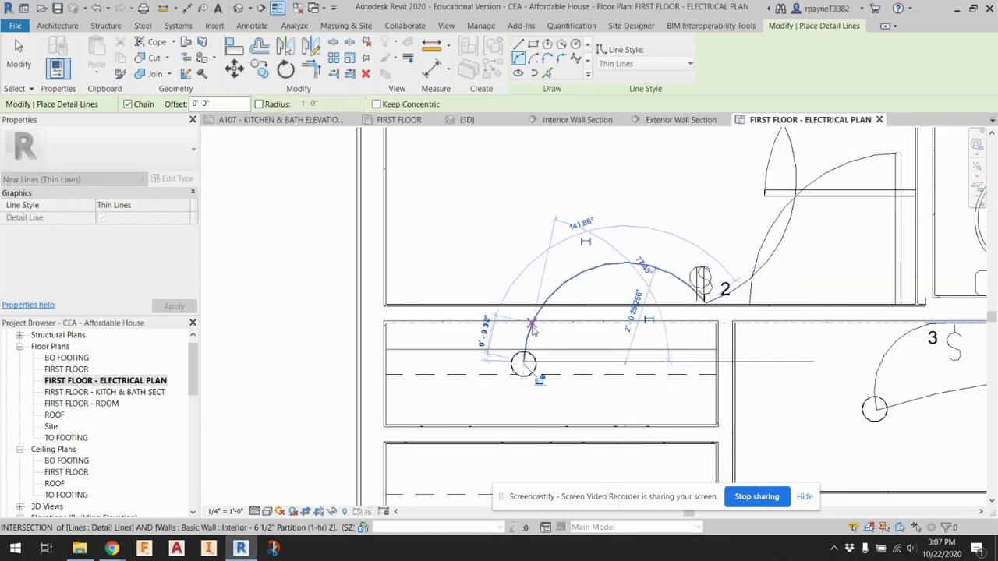
pyautogui.click(609, 257)
# Step: Draw a wiring arc from the other bedroom's closet switch to the downlight in the adjacent closet
pyautogui.scroll(-1, 609, 254)
pyautogui.scroll(-1, 609, 255)
pyautogui.moveTo(647, 397); pyautogui.dragTo(655, 287, button='middle')
pyautogui.scroll(2, 661, 366)
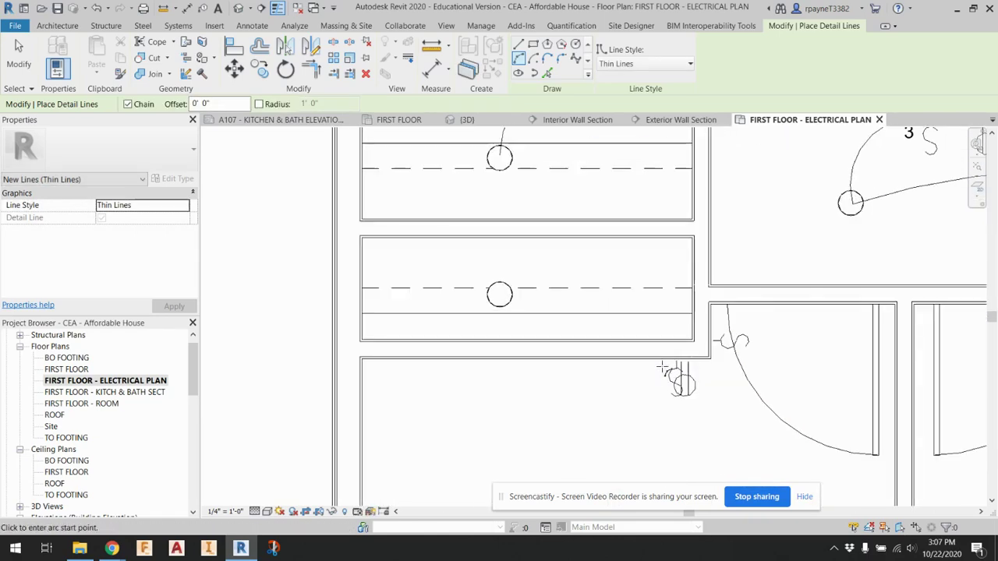
pyautogui.click(676, 360)
pyautogui.click(499, 294)
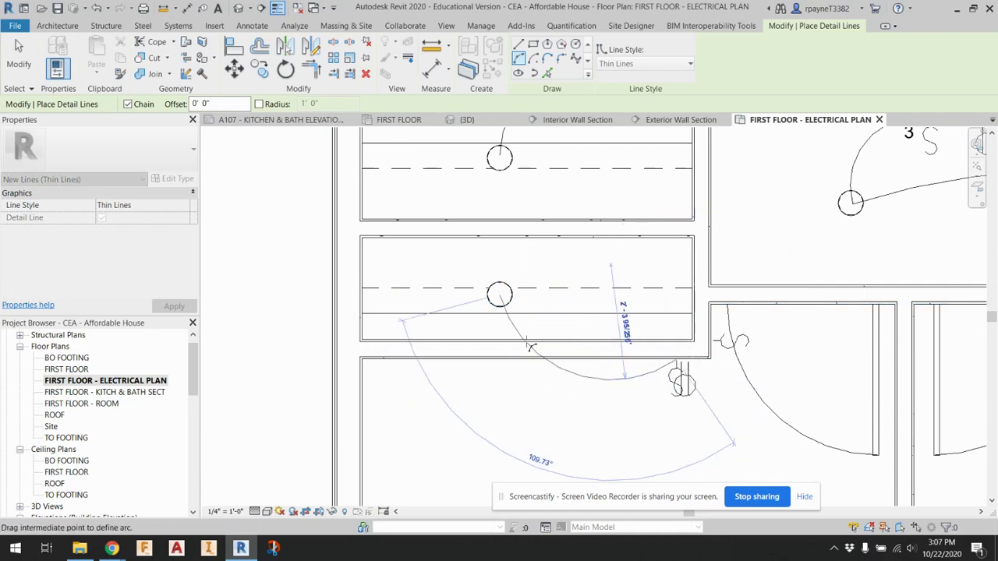
pyautogui.click(546, 370)
# Step: Draw arcs from the switch by that bedroom's door to the nearest downlight and across to the neighbouring one
pyautogui.click(708, 338)
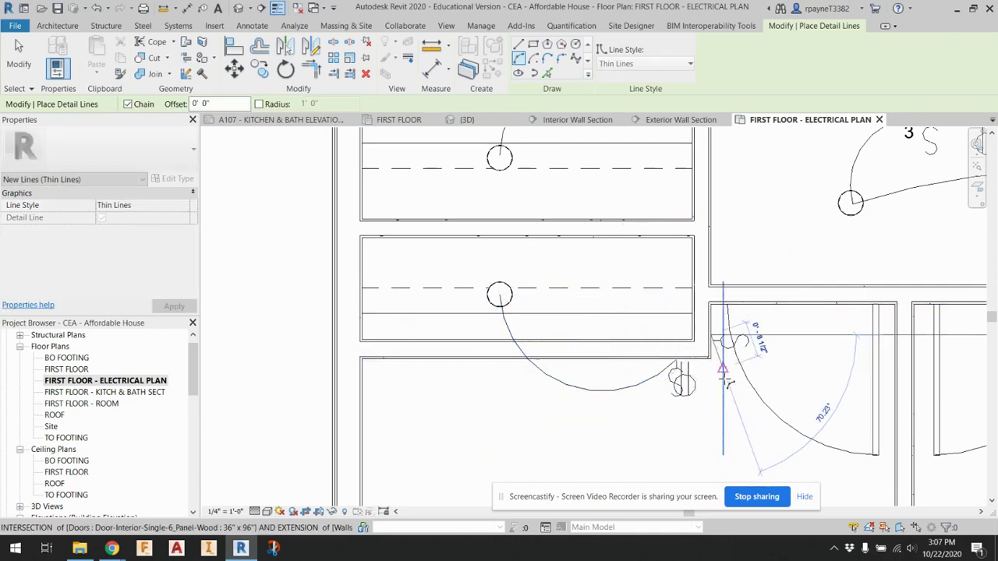
pyautogui.moveTo(726, 392); pyautogui.dragTo(678, 172, button='middle')
pyautogui.click(338, 408)
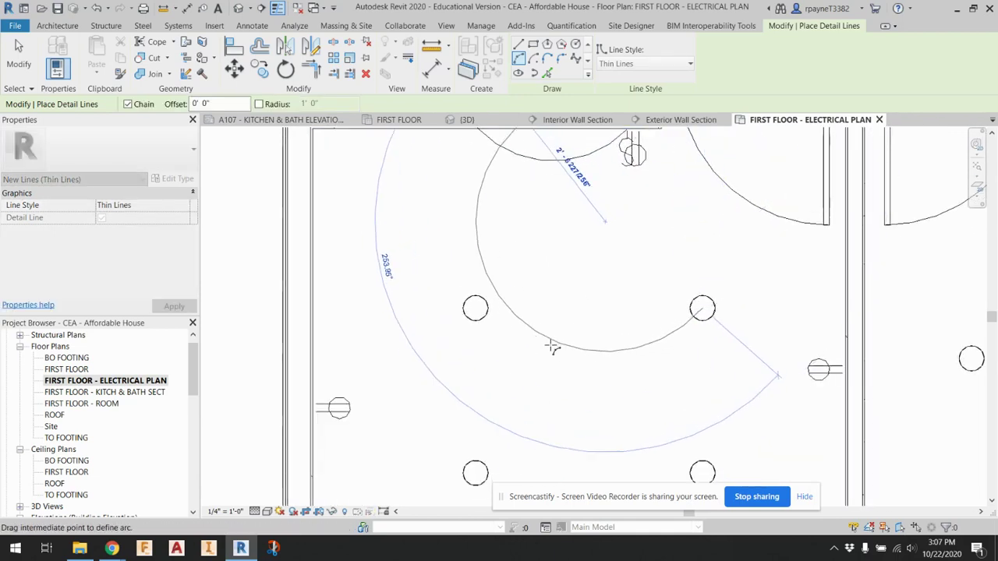
pyautogui.click(737, 247)
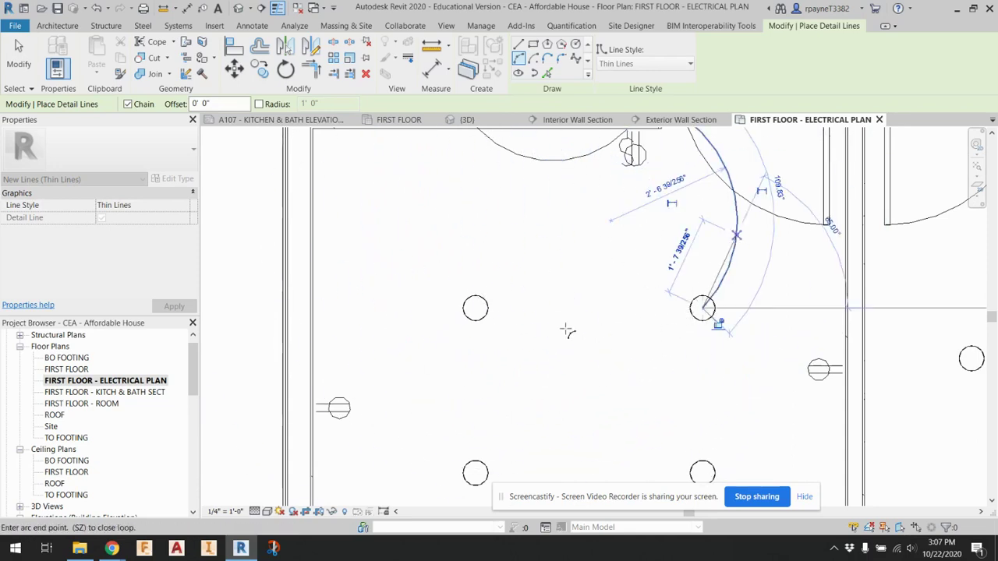
pyautogui.click(475, 308)
pyautogui.click(550, 350)
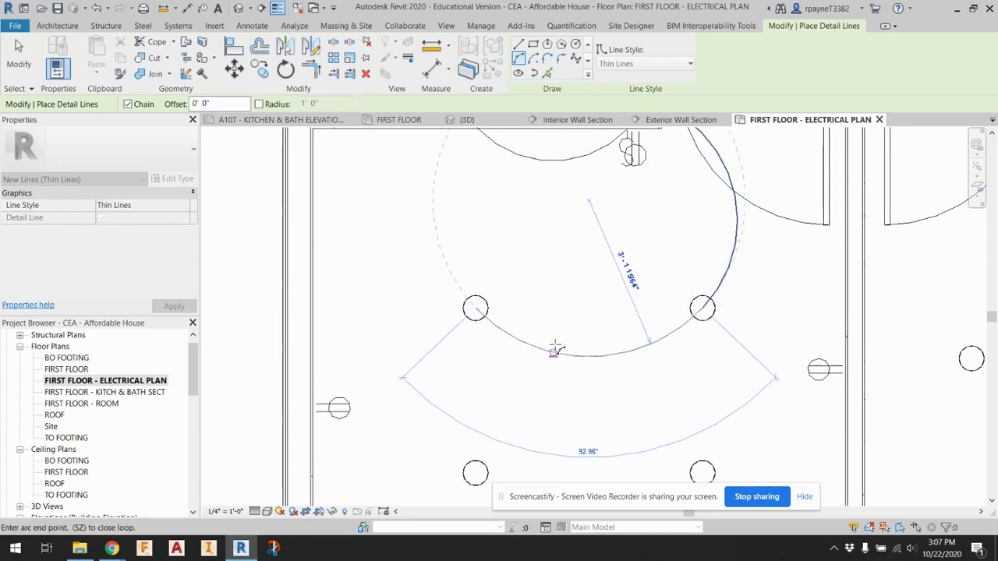
# Step: Extend that bedroom's circuit with arcs to the two downlights farthest from the door
pyautogui.click(477, 471)
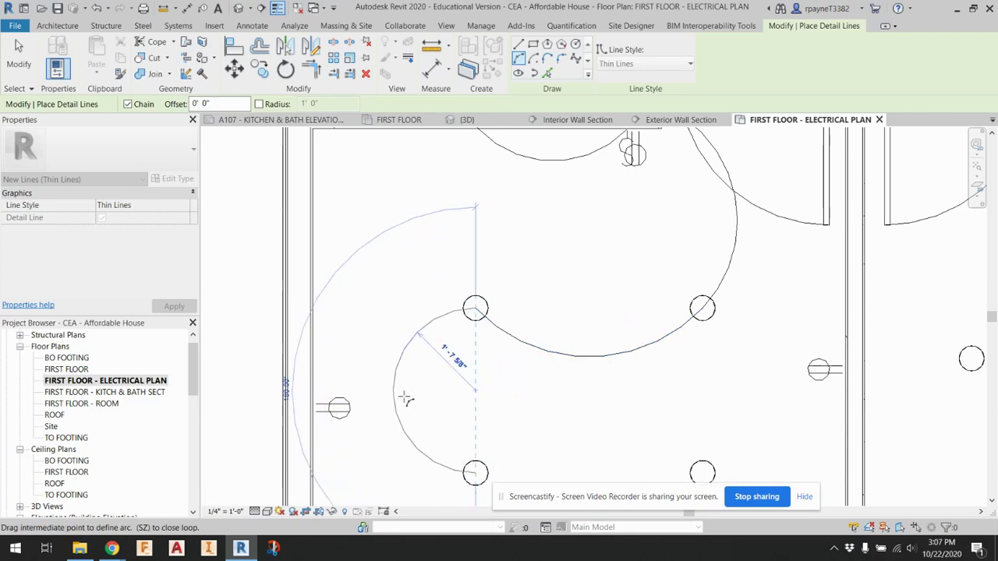
pyautogui.click(410, 399)
pyautogui.moveTo(491, 430); pyautogui.dragTo(483, 333, button='middle')
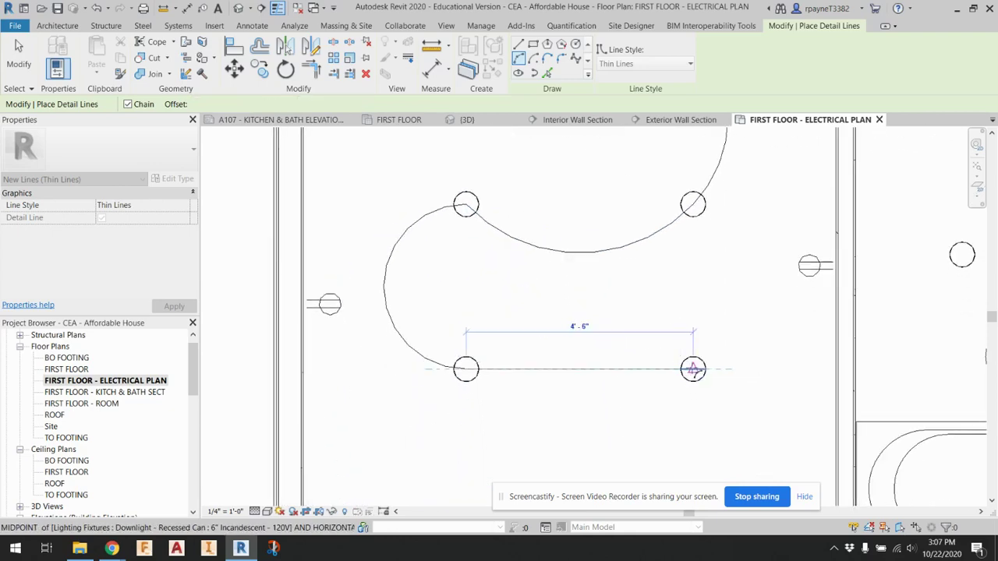
pyautogui.click(693, 371)
pyautogui.click(627, 325)
# Step: Draw a wiring arc from the switch by the full bathroom's door to the bathroom downlight
pyautogui.scroll(-3, 628, 325)
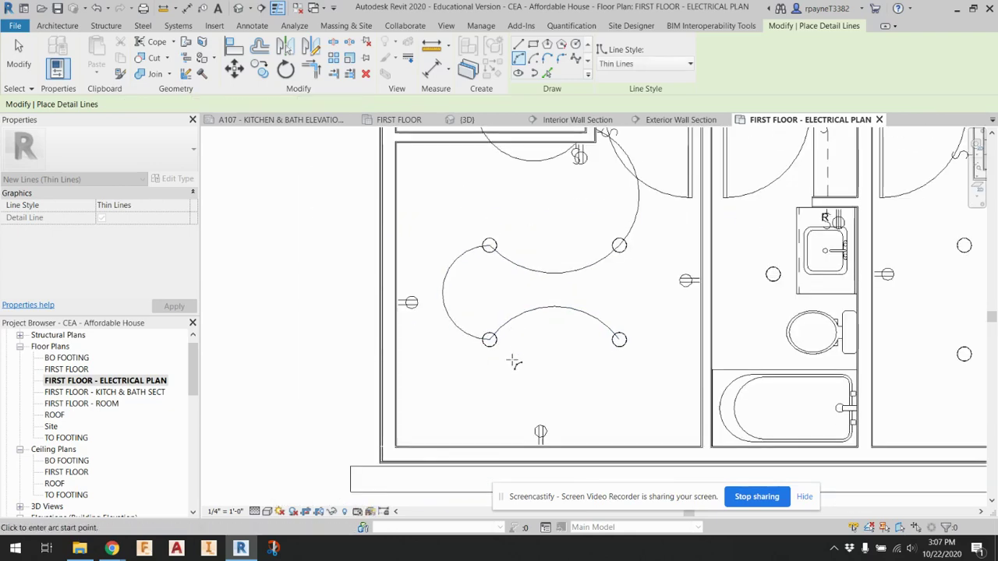
pyautogui.scroll(3, 690, 245)
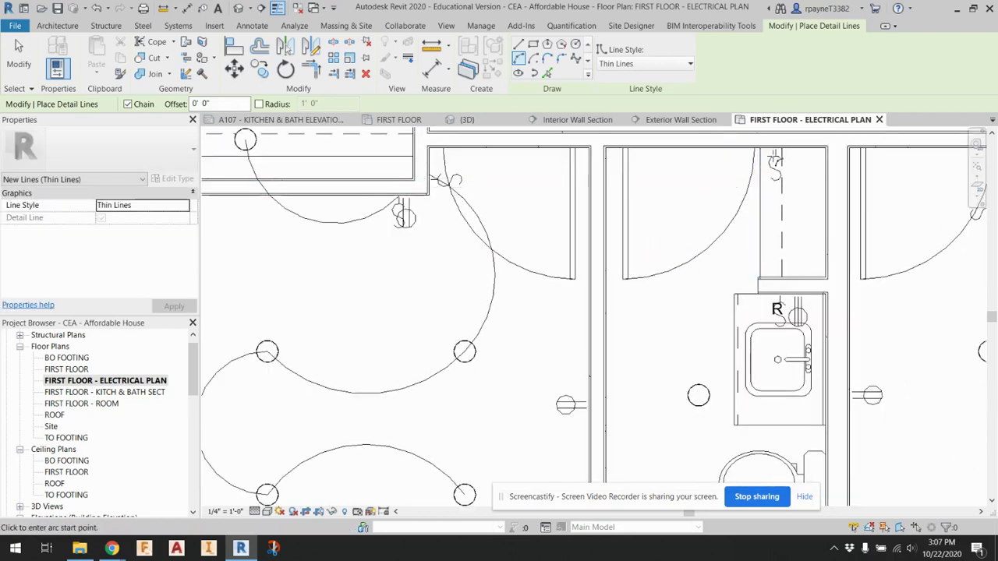
pyautogui.click(772, 151)
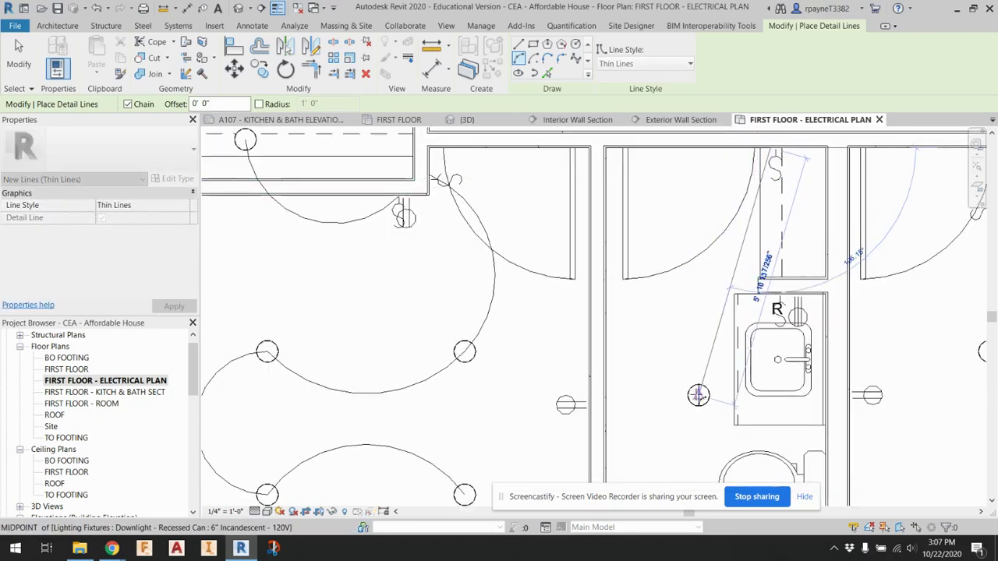
pyautogui.click(698, 395)
pyautogui.click(663, 296)
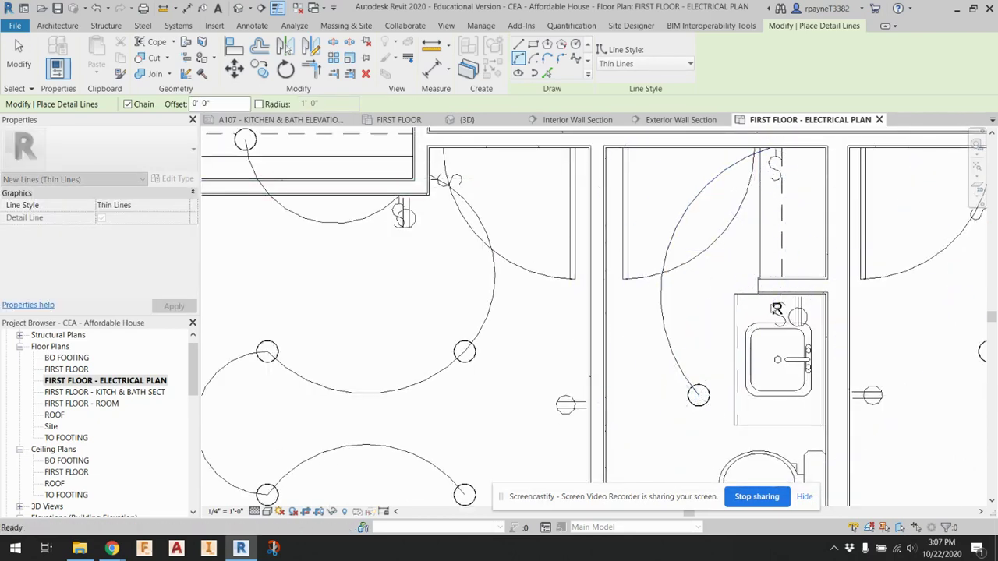
# Step: Draw a wiring arc from the full bathroom's vanity switch to the wall behind the sink faucet
pyautogui.click(801, 287)
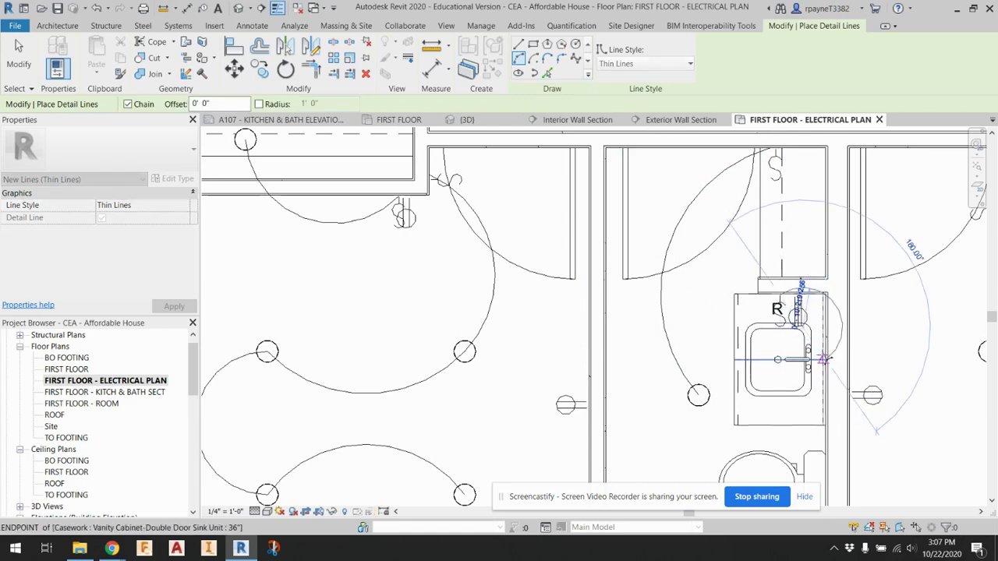
pyautogui.press('Escape')
pyautogui.scroll(-1, 716, 423)
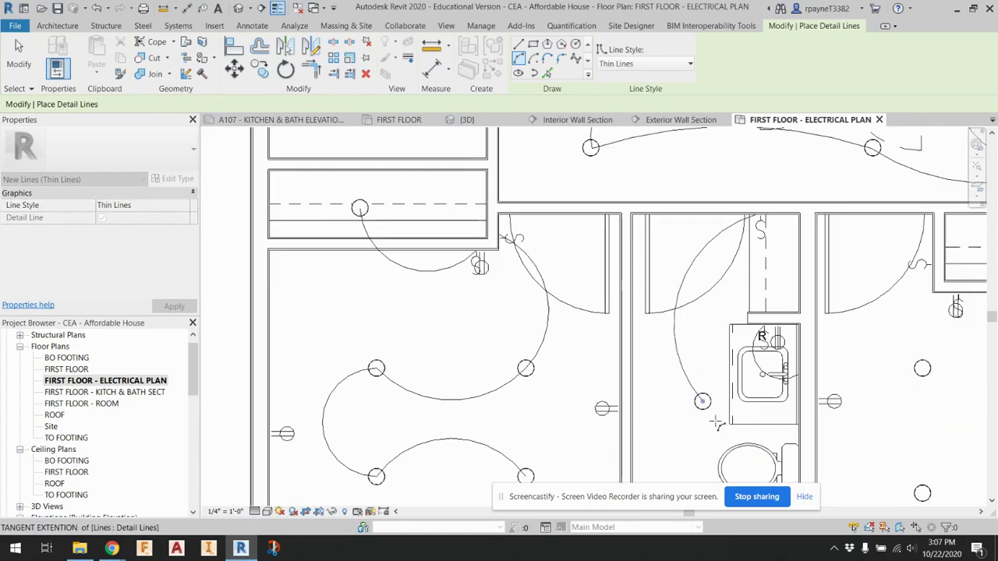
# Step: Draw arcs in the small toilet room from the vanity switch to the downlight and on to the wall behind the sink
pyautogui.scroll(-2, 716, 423)
pyautogui.moveTo(647, 172); pyautogui.dragTo(644, 233, button='middle')
pyautogui.scroll(2, 631, 221)
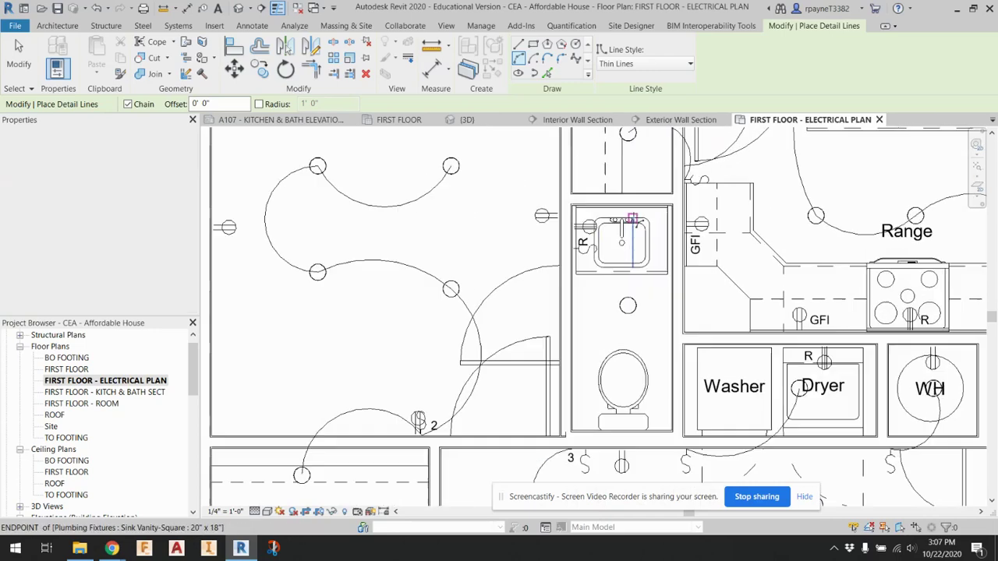
pyautogui.scroll(1, 632, 220)
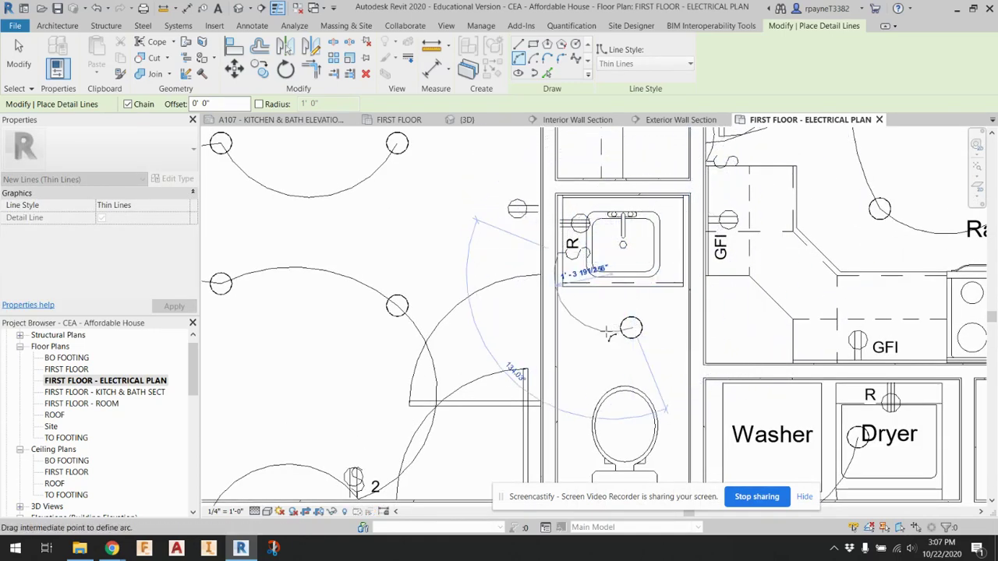
pyautogui.click(609, 328)
pyautogui.click(581, 226)
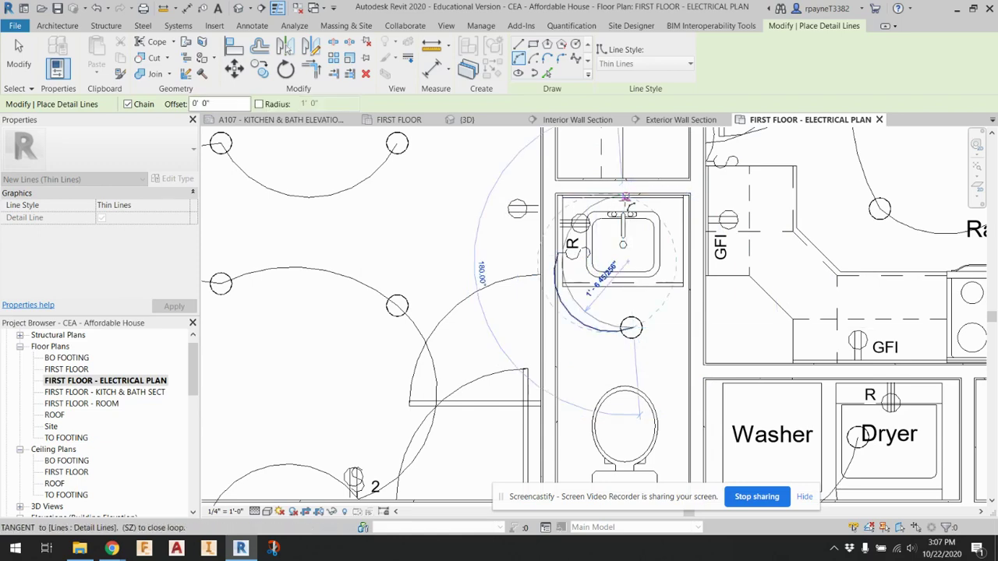
pyautogui.press('Escape')
pyautogui.scroll(-2, 636, 288)
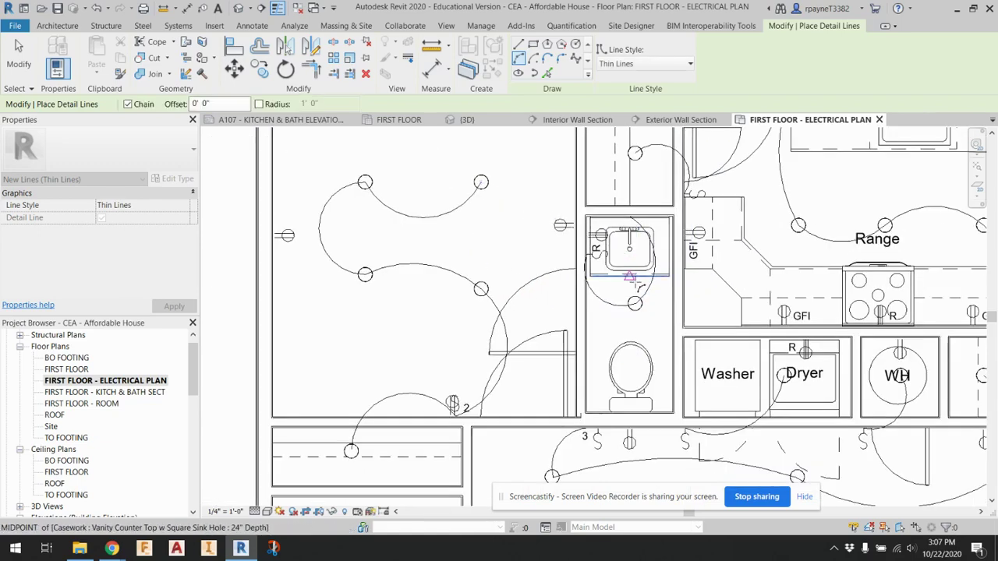
# Step: Delete the wiring arc running from the small toilet room's downlight to the wall behind the sink
pyautogui.press('Escape')
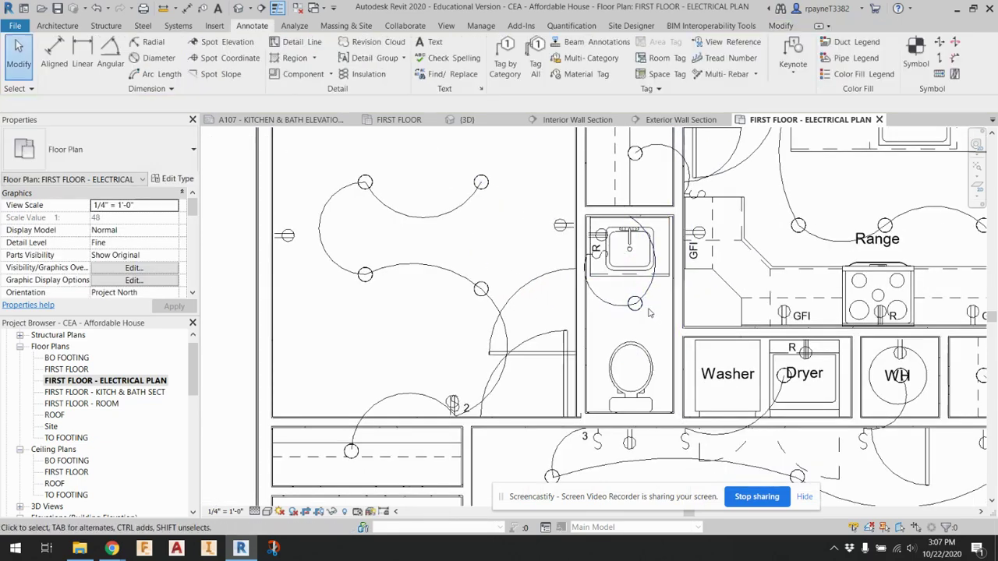
pyautogui.click(654, 287)
pyautogui.press('Escape')
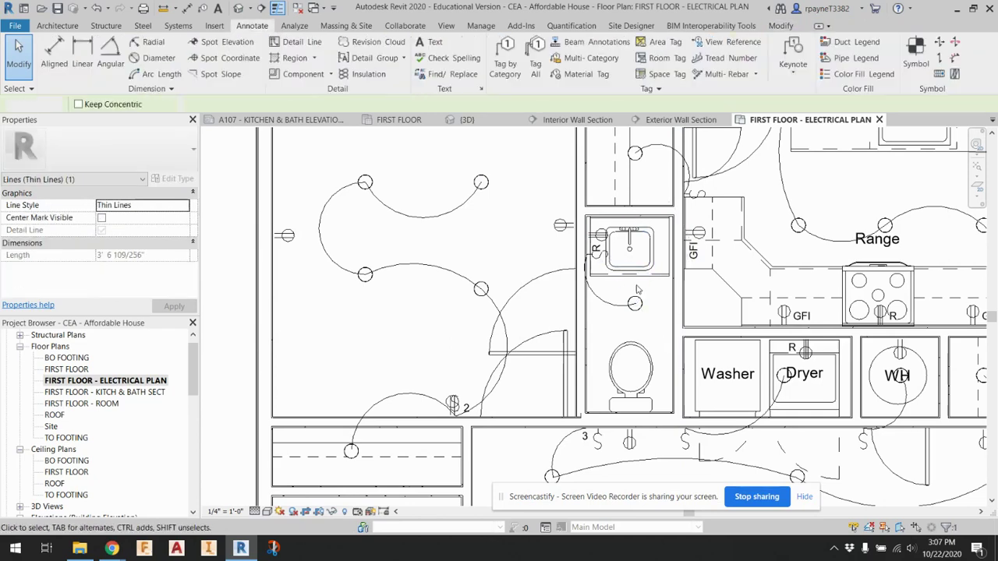
# Step: Change the small toilet room's vanity switch to the Switch-Double type, Double
pyautogui.scroll(3, 594, 268)
pyautogui.scroll(2, 612, 245)
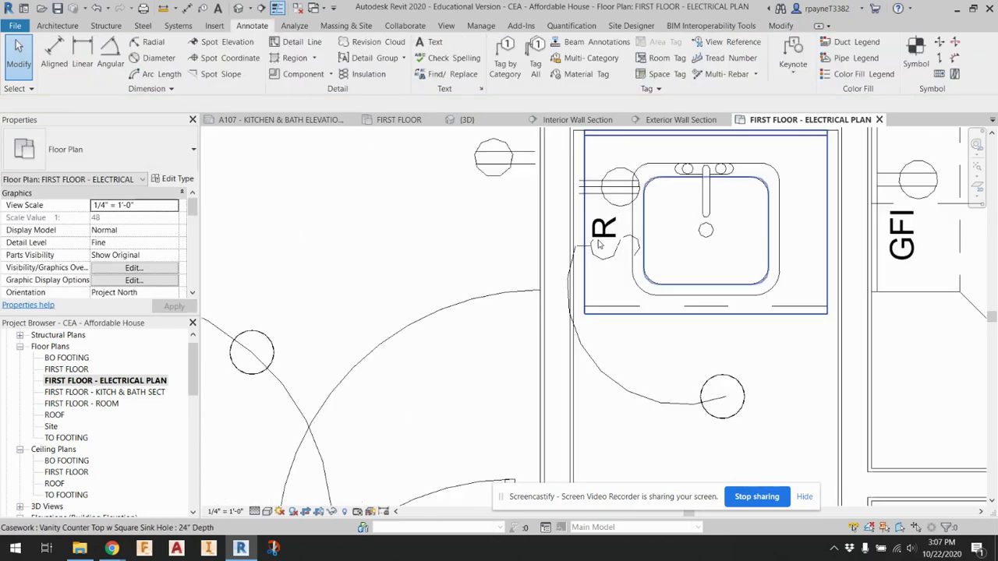
pyautogui.click(608, 246)
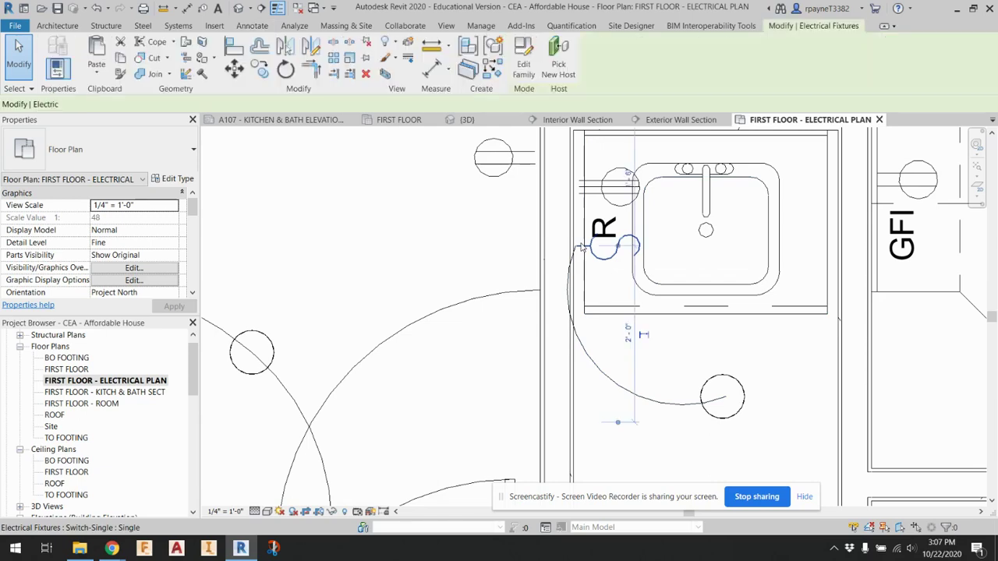
pyautogui.click(127, 160)
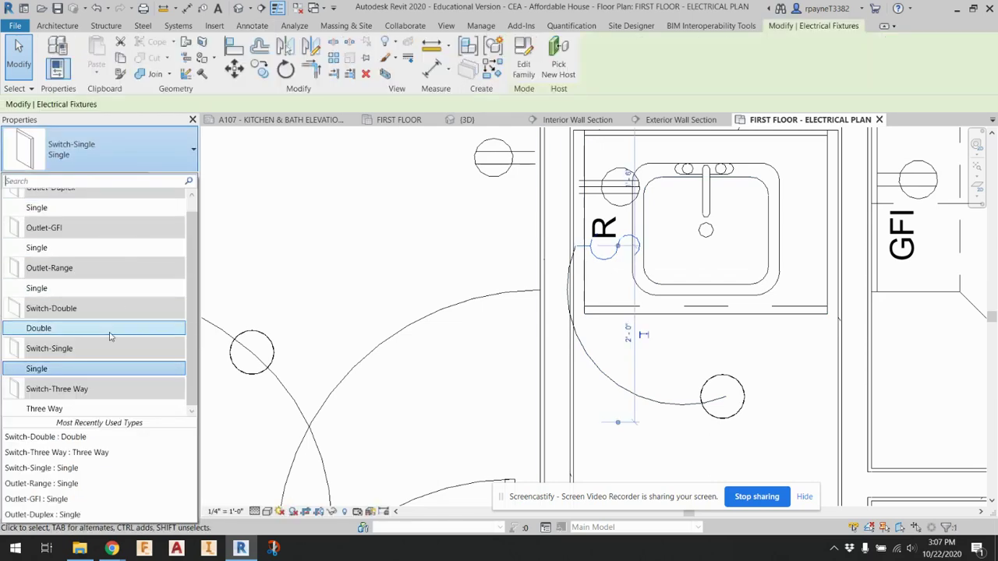
pyautogui.click(62, 327)
pyautogui.click(448, 211)
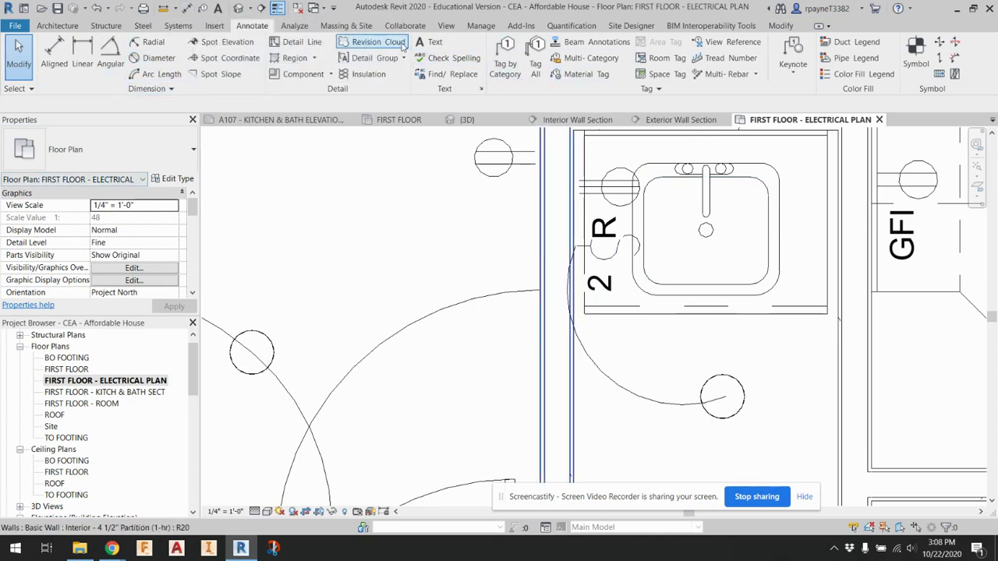
pyautogui.click(321, 42)
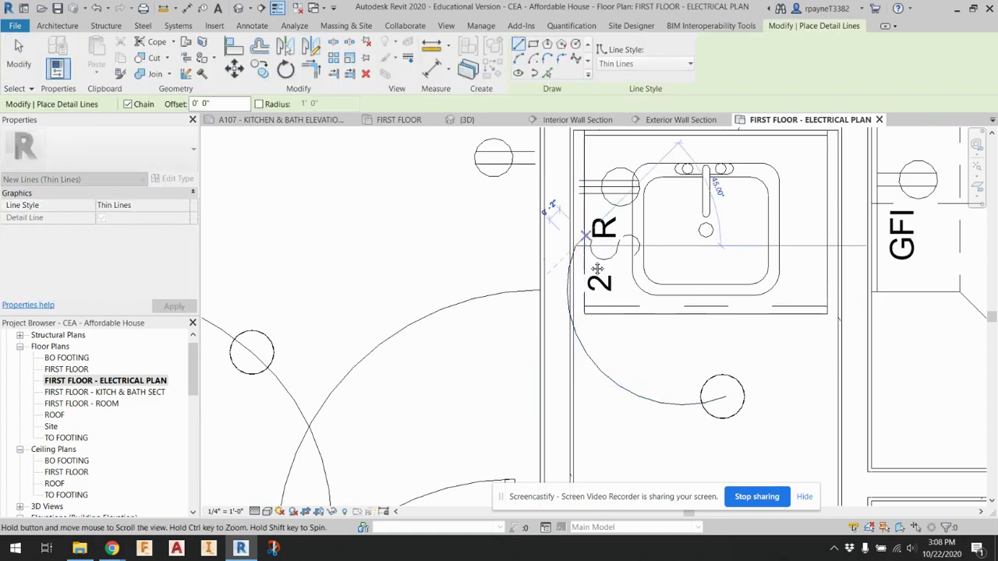
pyautogui.moveTo(596, 268); pyautogui.dragTo(575, 357, button='middle')
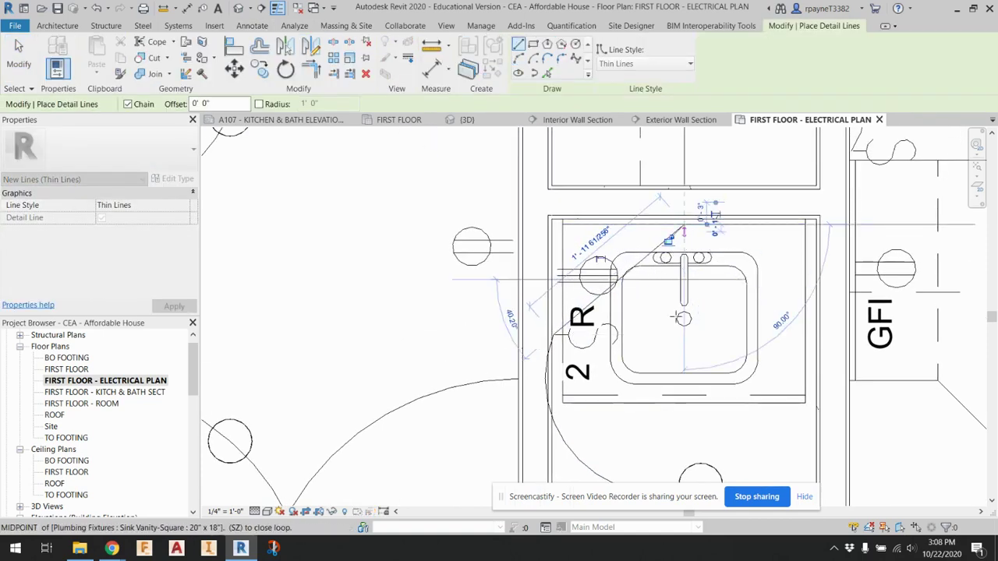
pyautogui.click(578, 248)
pyautogui.press('Escape')
pyautogui.press('Escape')
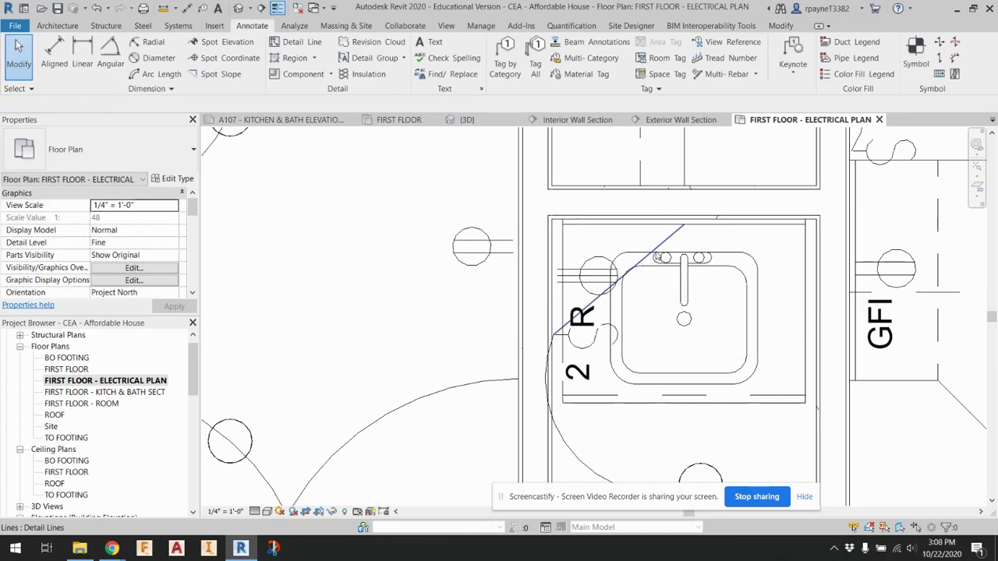
pyautogui.click(555, 277)
pyautogui.press('Delete')
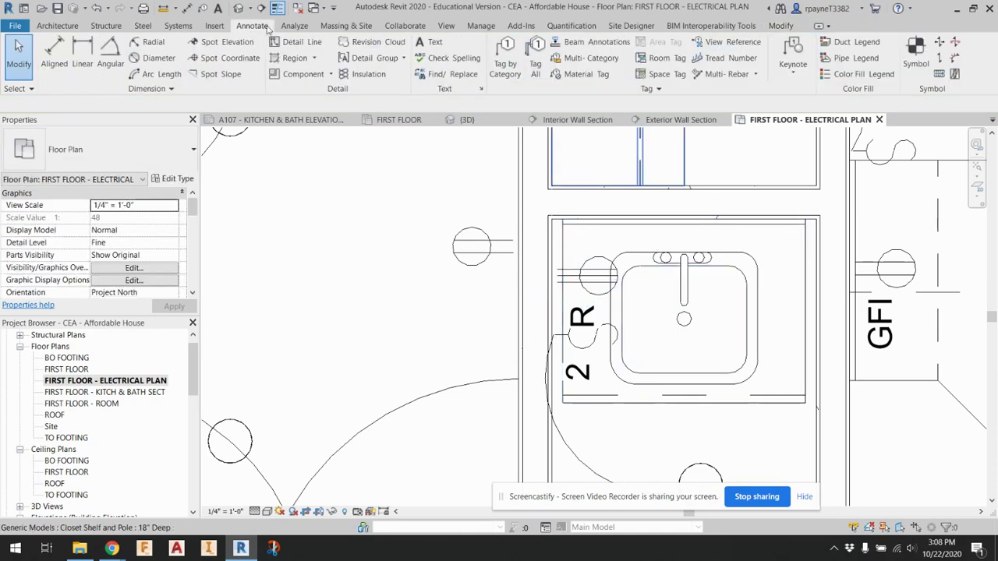
# Step: Draw a Thin Lines wiring arc from the toilet room's double switch to the wall behind the sink faucet
pyautogui.click(305, 45)
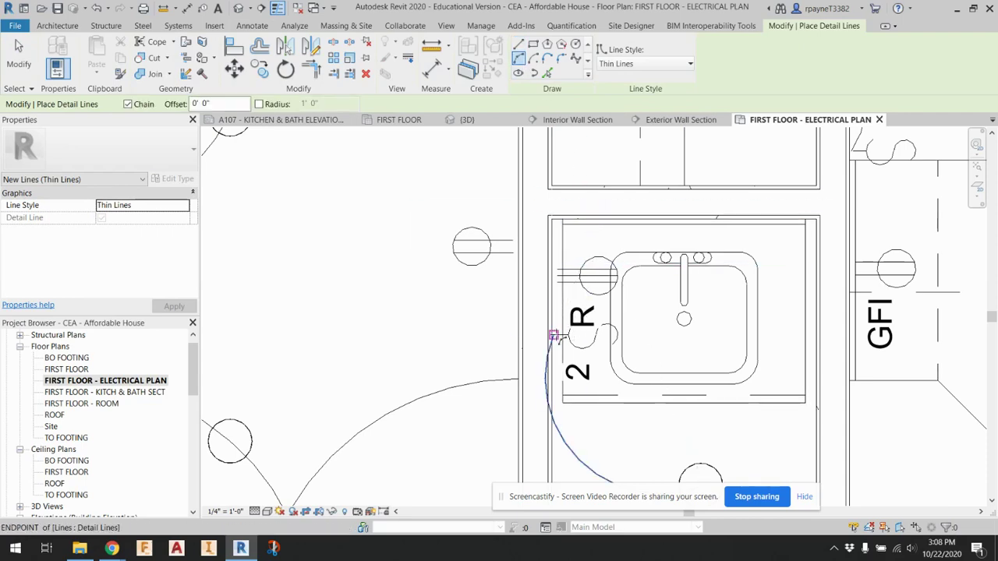
pyautogui.click(553, 335)
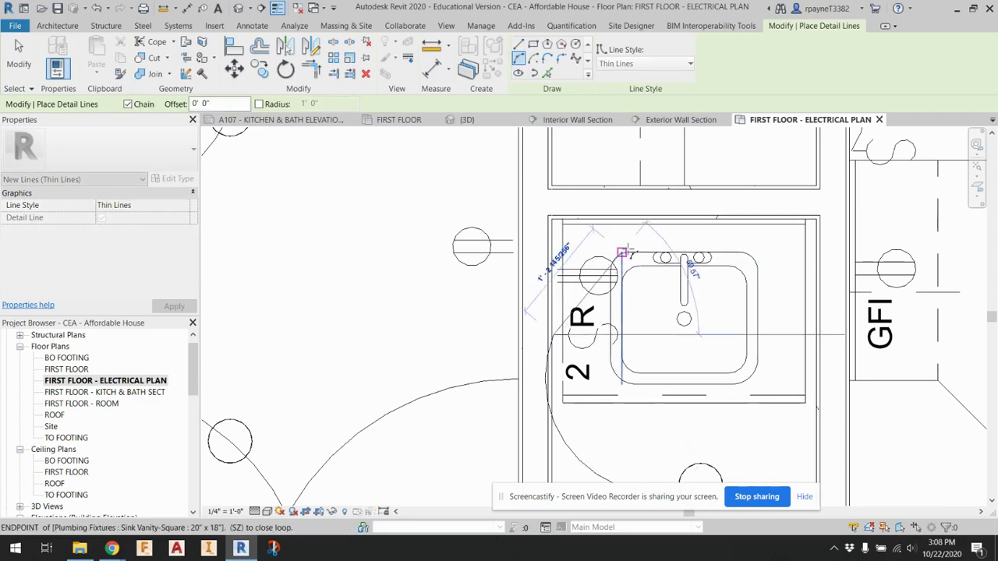
pyautogui.click(676, 225)
pyautogui.scroll(-2, 662, 304)
pyautogui.scroll(-3, 663, 305)
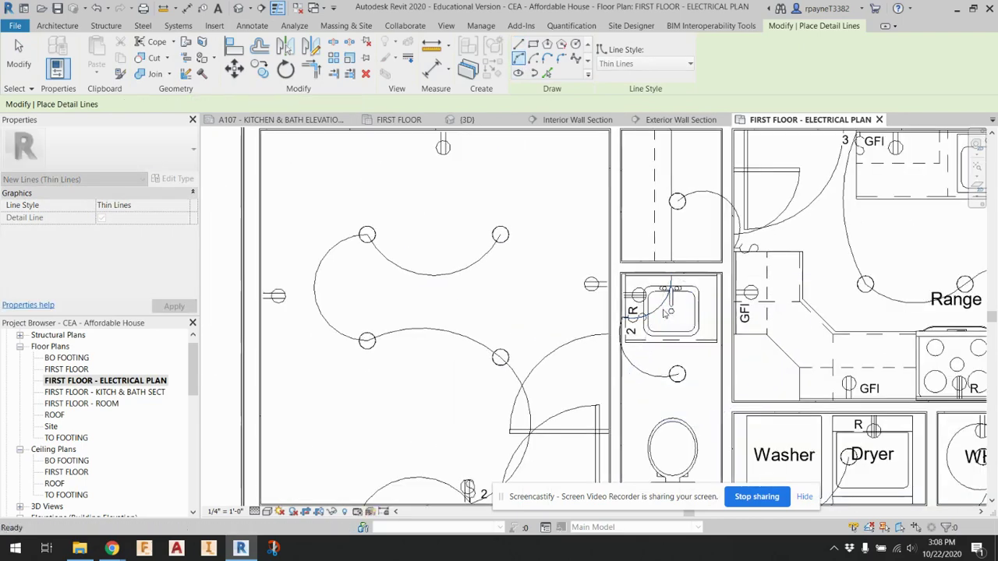
# Step: Extend the hallway circuit with an arc from its downlight nearest the living area to the unconnected downlight in the open living area
pyautogui.moveTo(675, 320); pyautogui.dragTo(530, 190, button='middle')
pyautogui.scroll(-1, 524, 187)
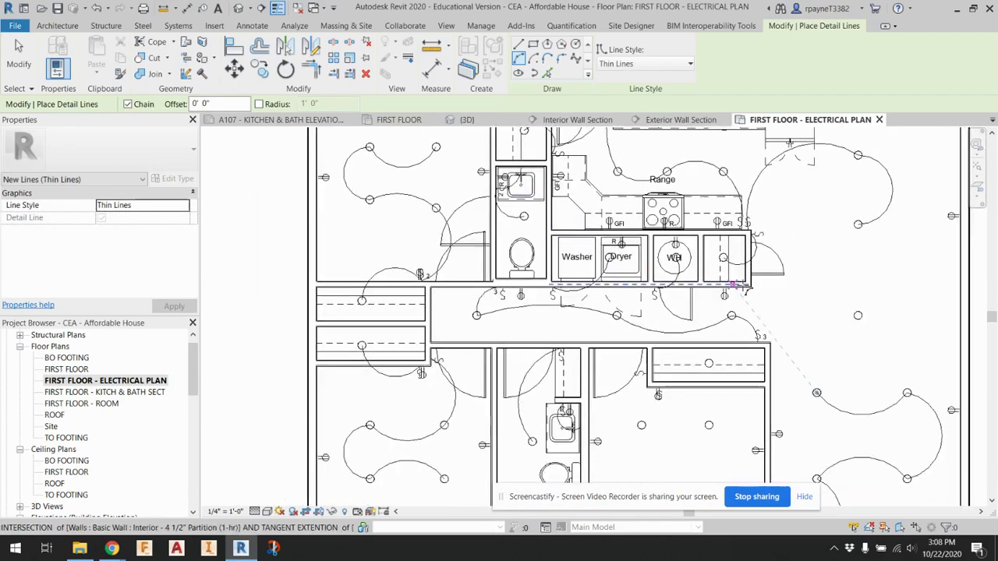
pyautogui.moveTo(795, 278); pyautogui.dragTo(701, 258, button='middle')
pyautogui.scroll(-1, 700, 294)
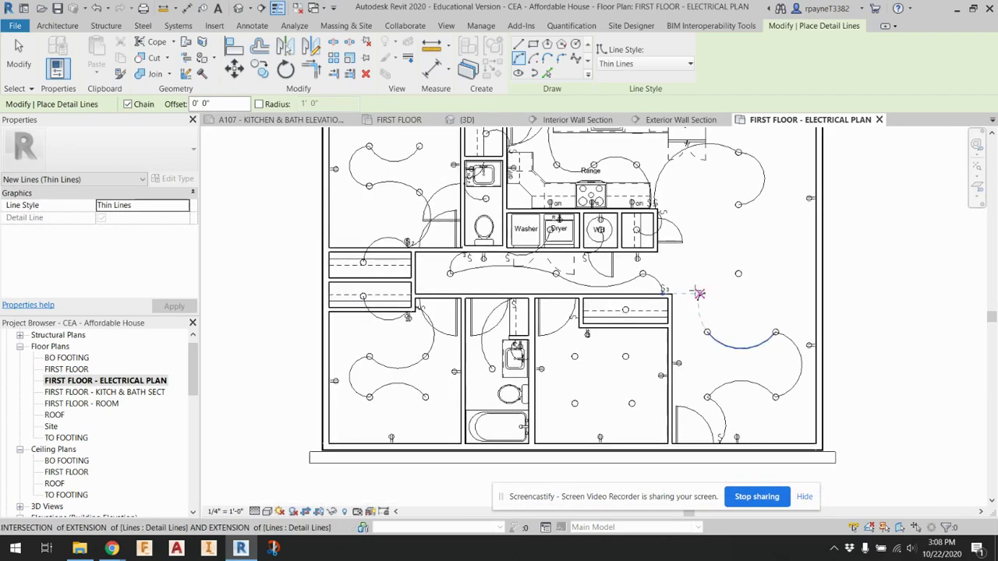
pyautogui.scroll(2, 705, 245)
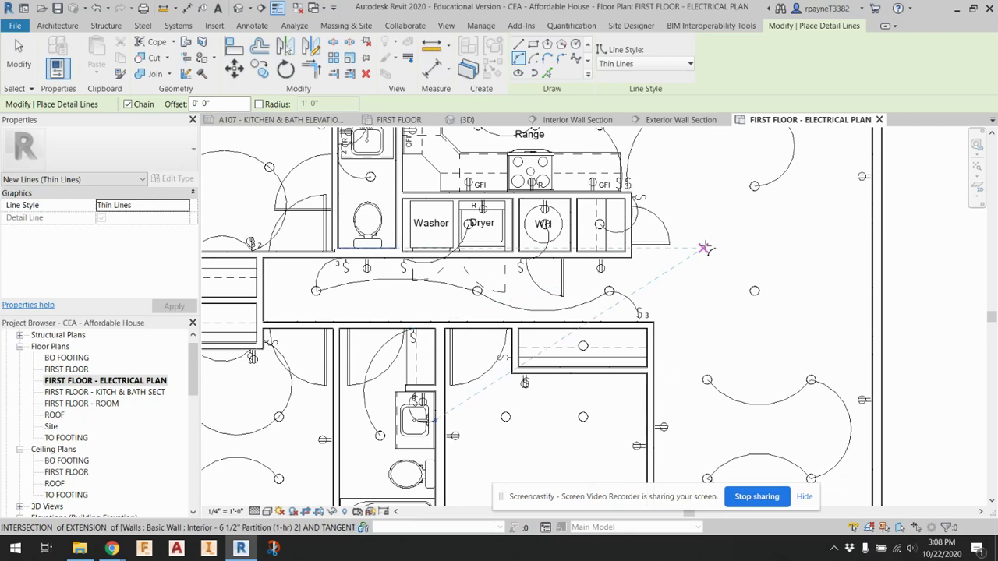
pyautogui.scroll(-2, 699, 252)
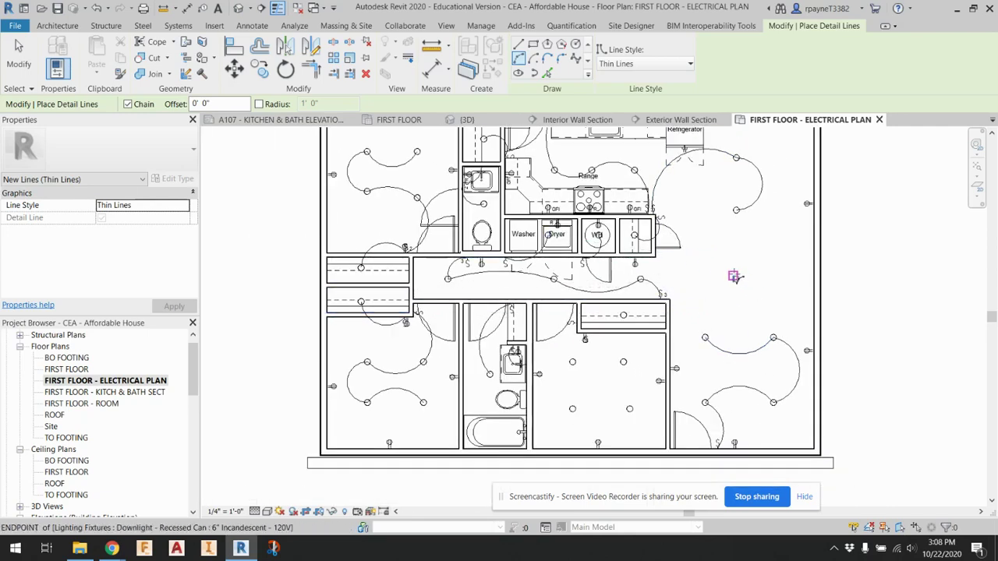
pyautogui.scroll(2, 699, 275)
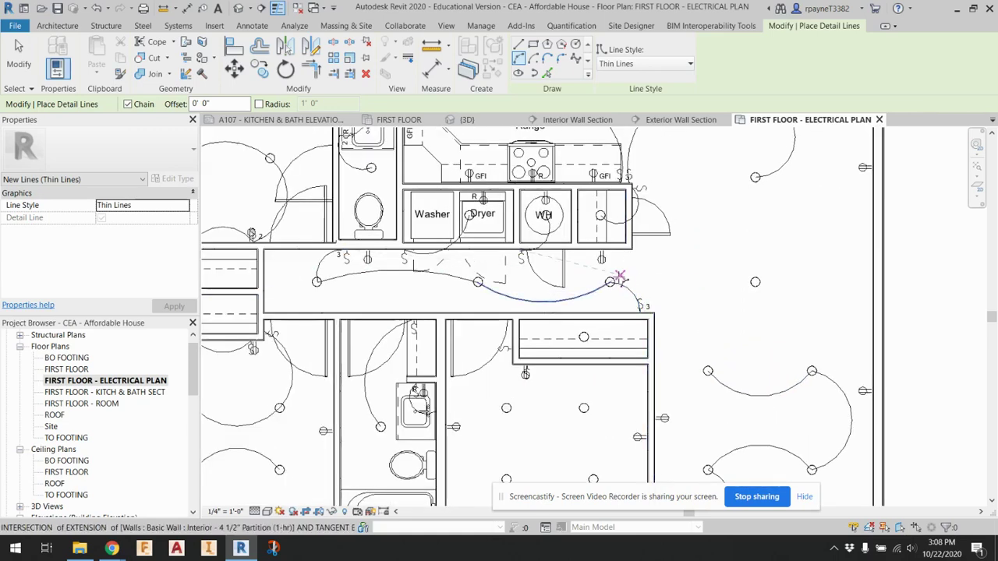
pyautogui.click(610, 282)
pyautogui.click(755, 281)
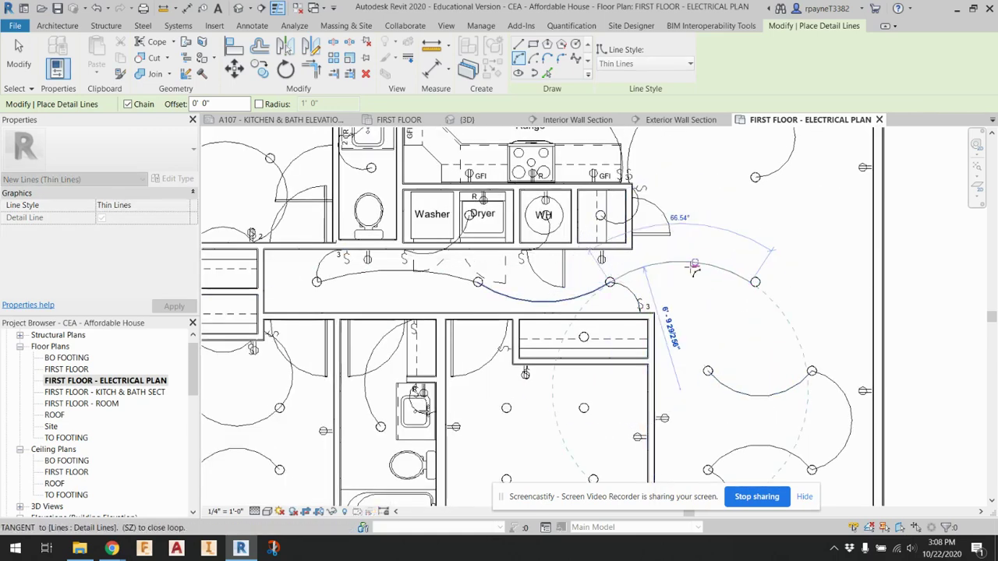
pyautogui.scroll(-3, 716, 324)
pyautogui.press('Escape')
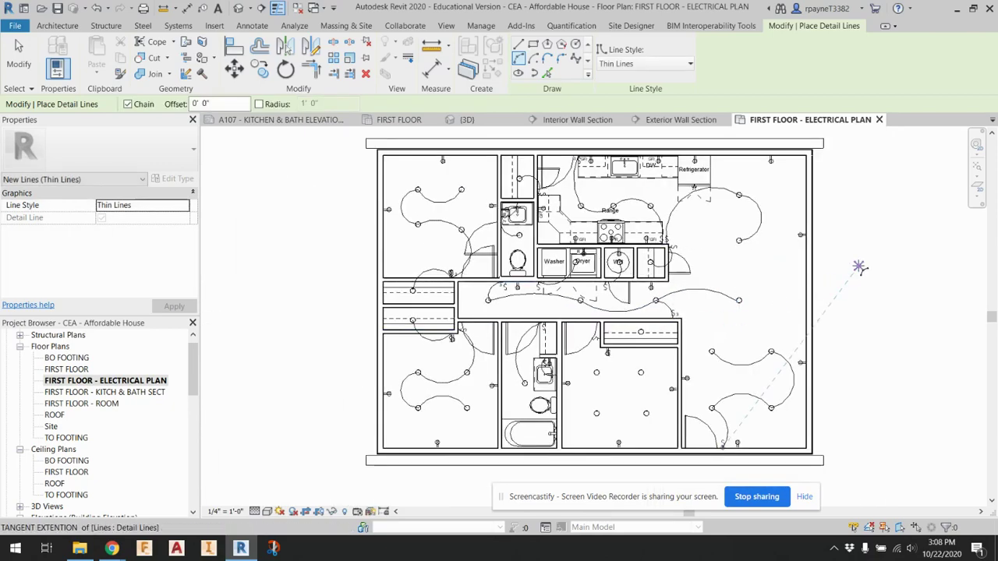
# Step: Draw a wiring arc from the switch by the door of the bedroom beside the full bathroom to its nearest downlight
pyautogui.moveTo(867, 280); pyautogui.dragTo(845, 251, button='middle')
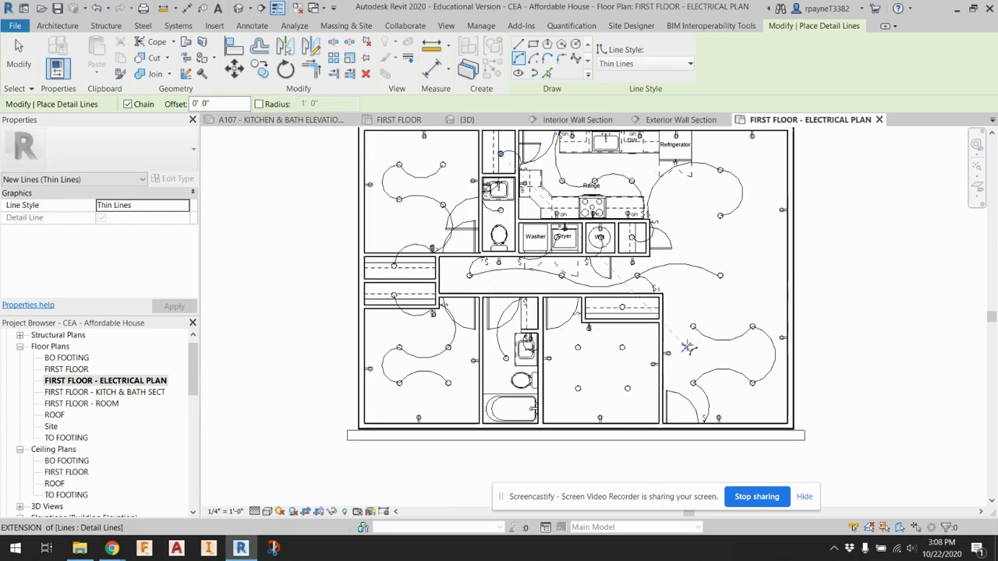
pyautogui.scroll(5, 686, 348)
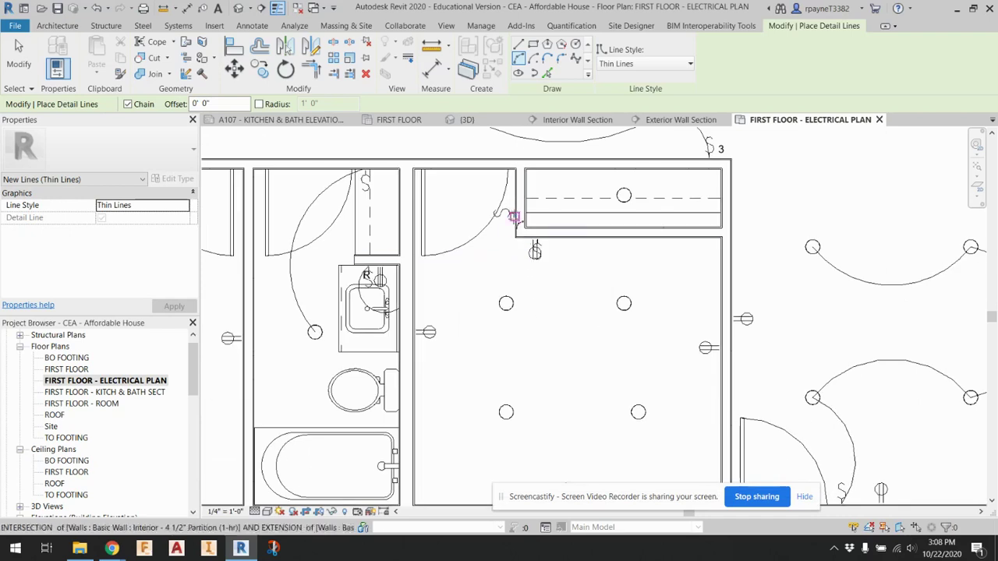
pyautogui.click(512, 214)
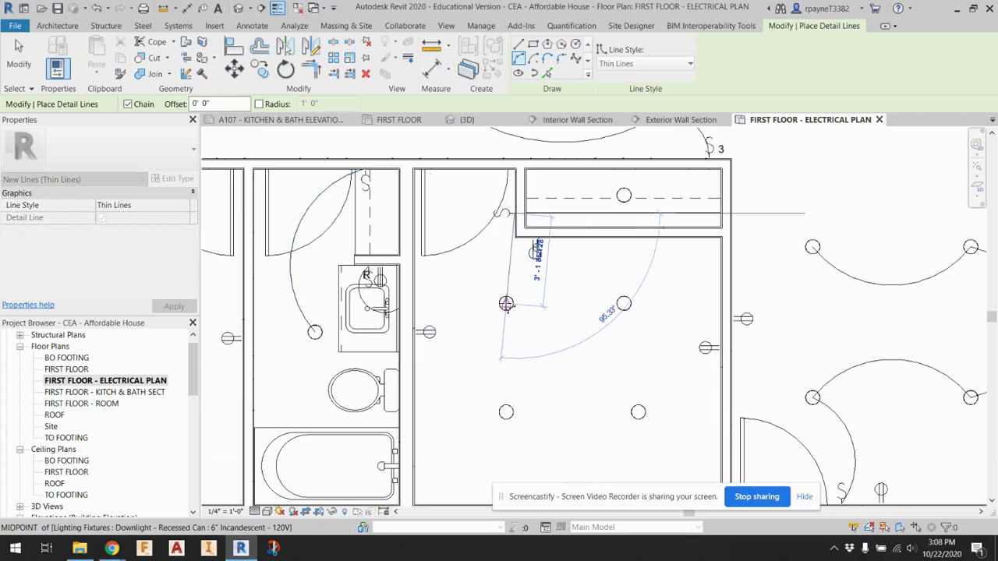
pyautogui.click(506, 303)
pyautogui.click(479, 277)
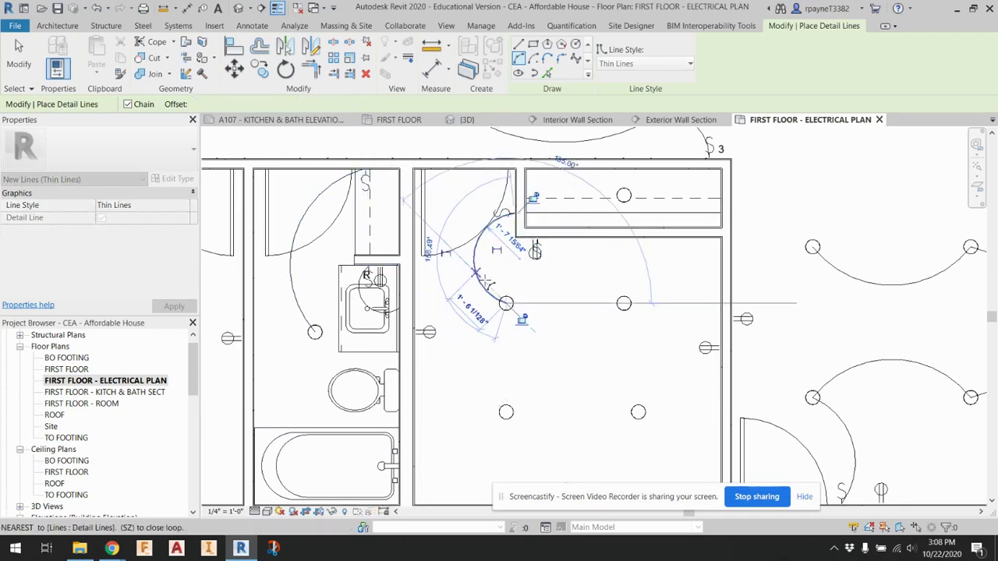
# Step: Try to extend that bedroom's circuit with chained arcs through its other three downlights
pyautogui.click(506, 412)
pyautogui.click(543, 360)
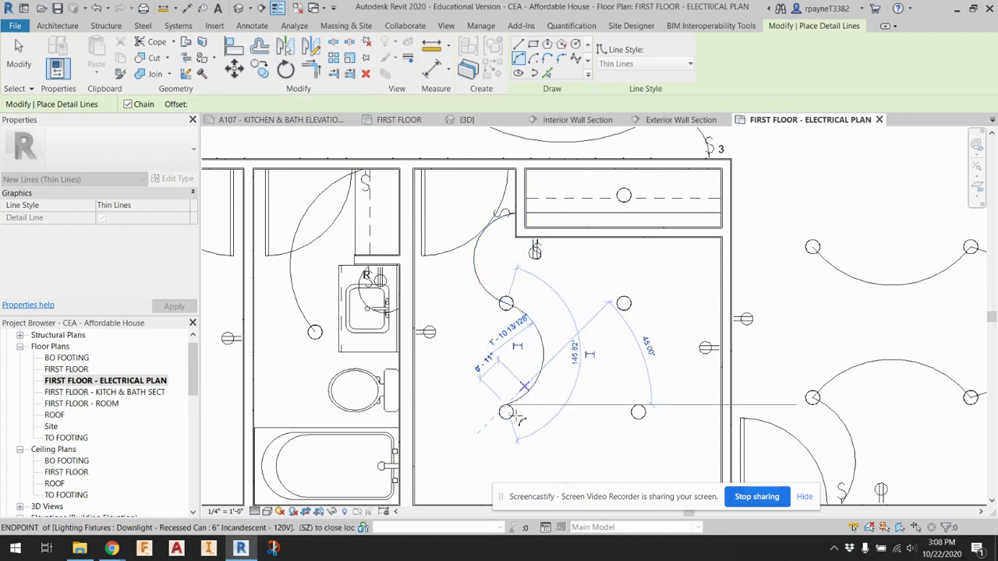
pyautogui.click(637, 411)
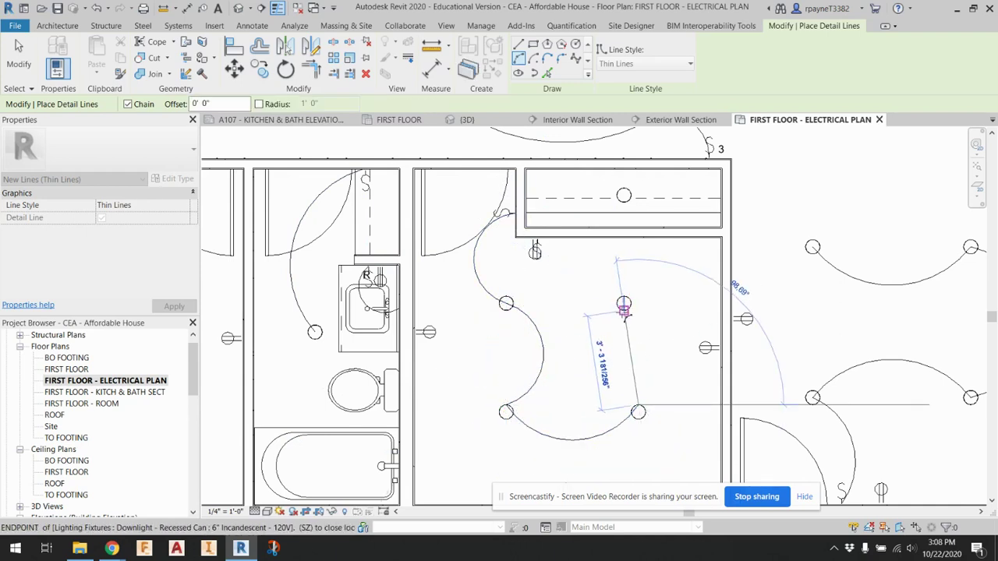
pyautogui.click(624, 307)
pyautogui.scroll(2, 628, 305)
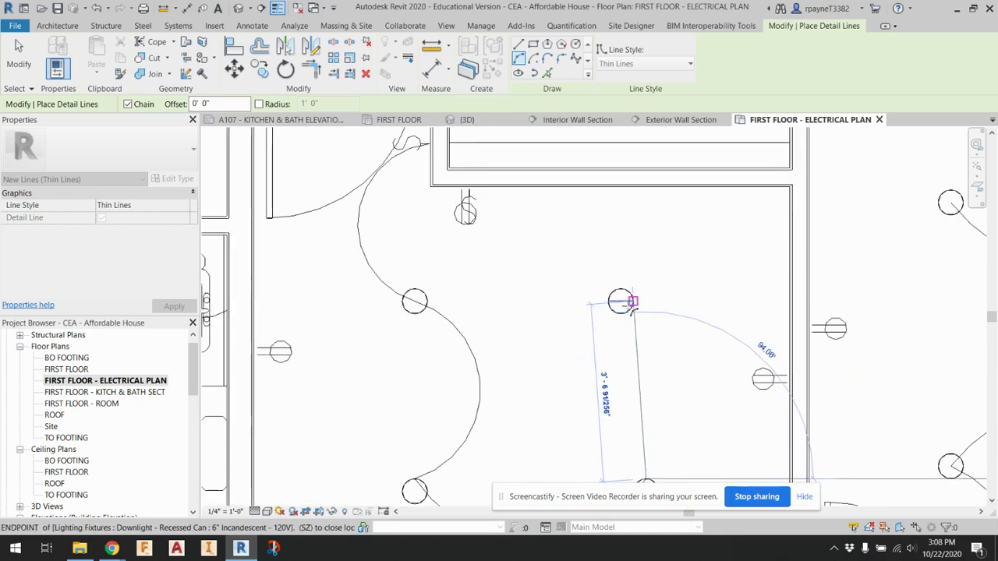
pyautogui.click(662, 323)
pyautogui.scroll(-3, 662, 328)
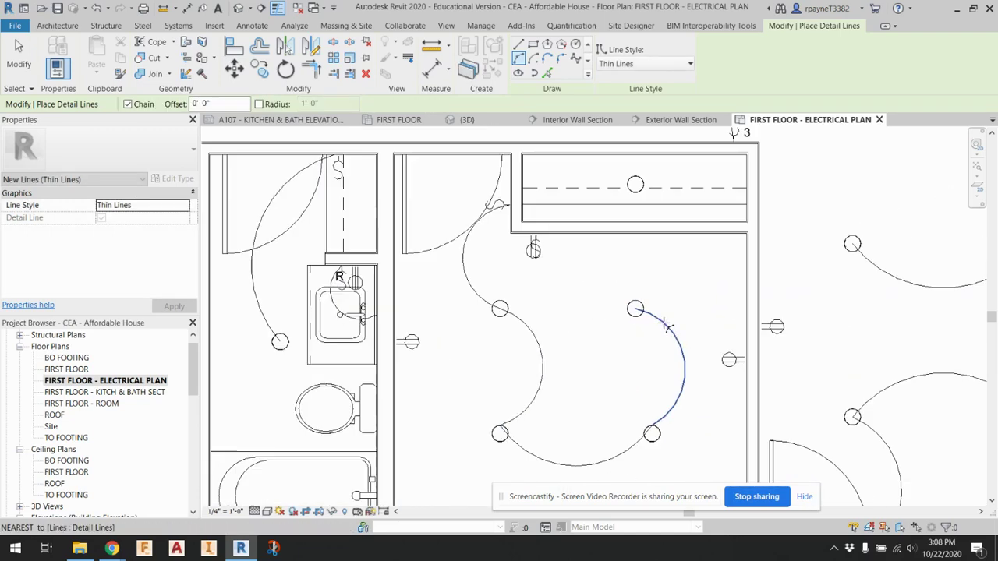
# Step: Delete the three arcs linking that bedroom's downlights, keeping only the arc from the door switch
pyautogui.press('Escape')
pyautogui.press('Escape')
pyautogui.scroll(4, 647, 428)
pyautogui.click(631, 430)
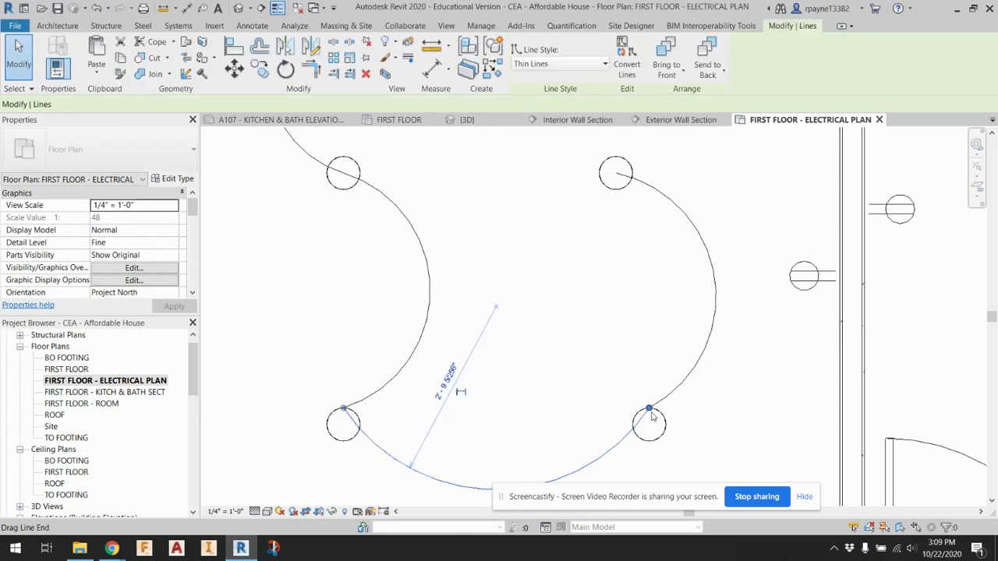
pyautogui.moveTo(650, 409); pyautogui.dragTo(647, 423)
pyautogui.press('Escape')
pyautogui.click(624, 442)
pyautogui.press('Delete')
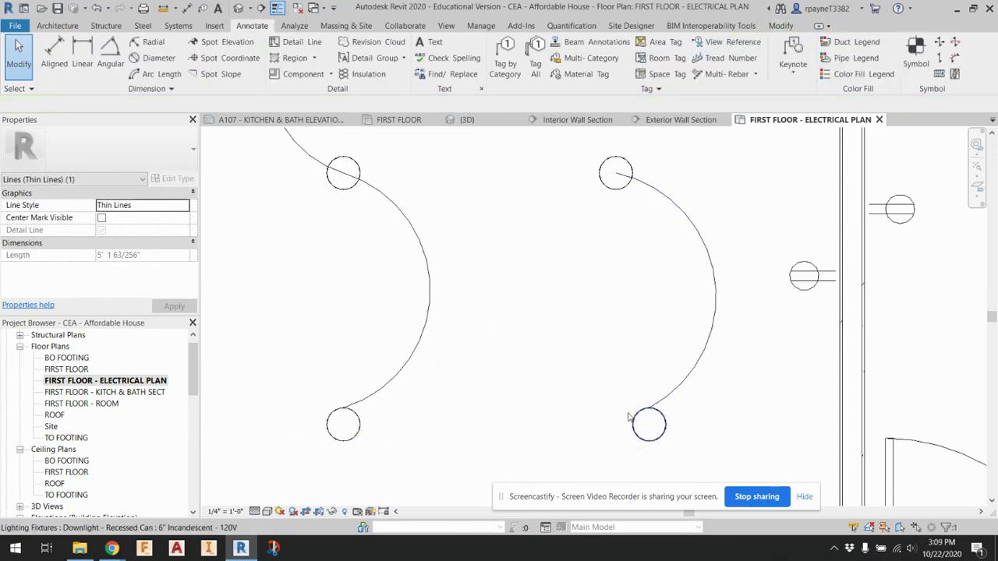
pyautogui.click(664, 401)
pyautogui.press('Delete')
pyautogui.scroll(-2, 483, 358)
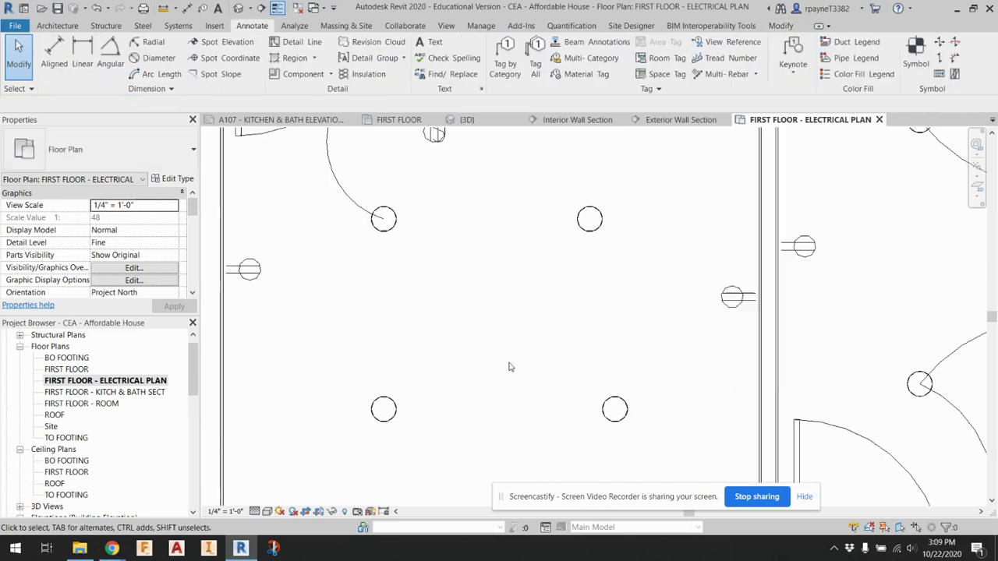
# Step: Draw a Thin Lines detail arc from the bedroom downlight wired to the door switch to the downlight directly below it
pyautogui.click(294, 43)
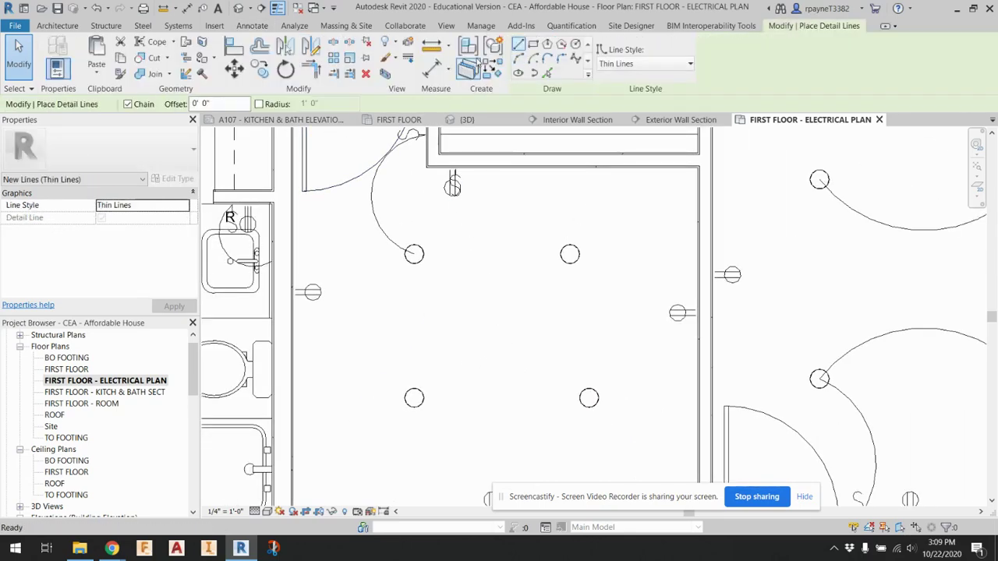
pyautogui.click(533, 60)
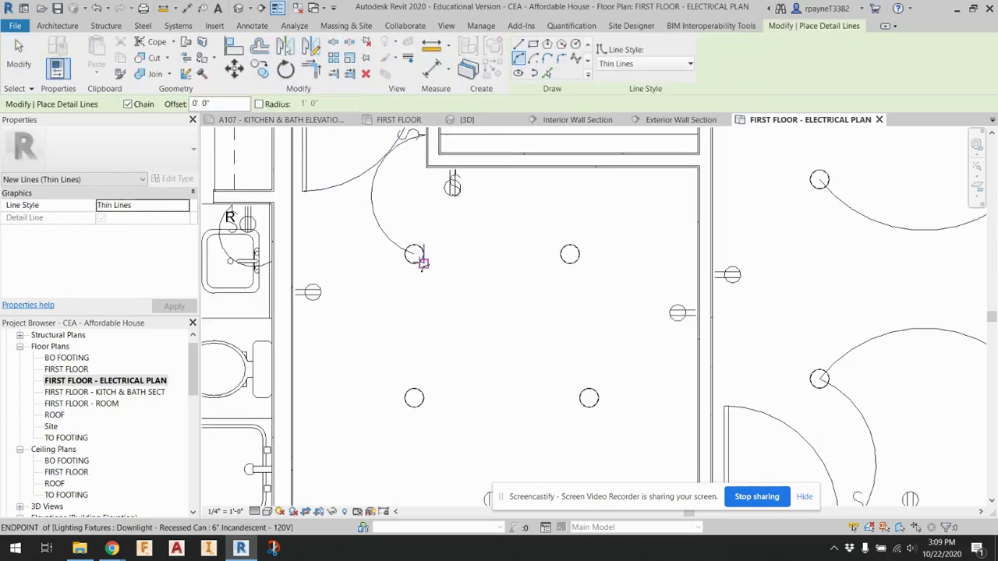
pyautogui.click(414, 254)
pyautogui.click(562, 254)
pyautogui.scroll(3, 420, 425)
pyautogui.click(414, 398)
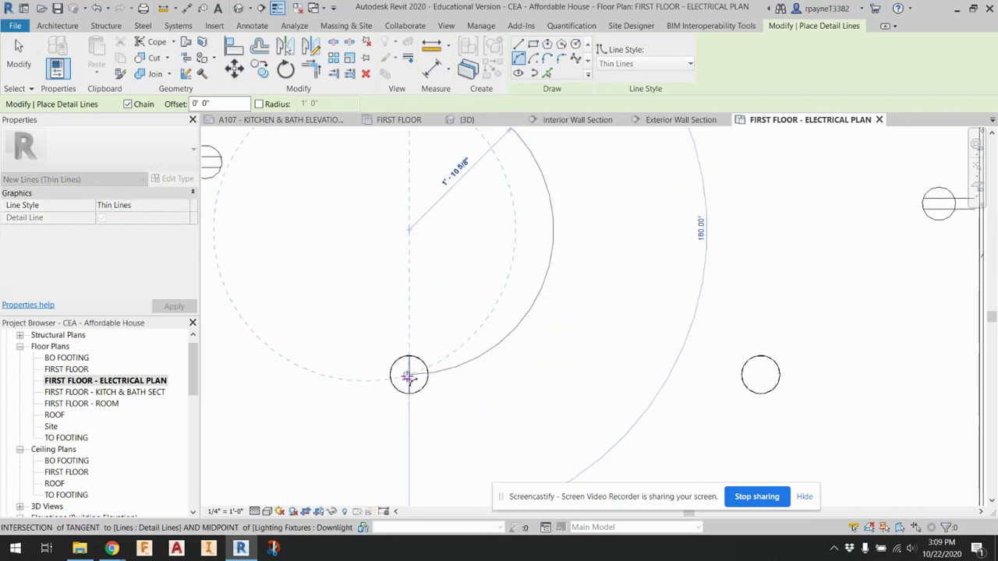
pyautogui.scroll(-1, 417, 283)
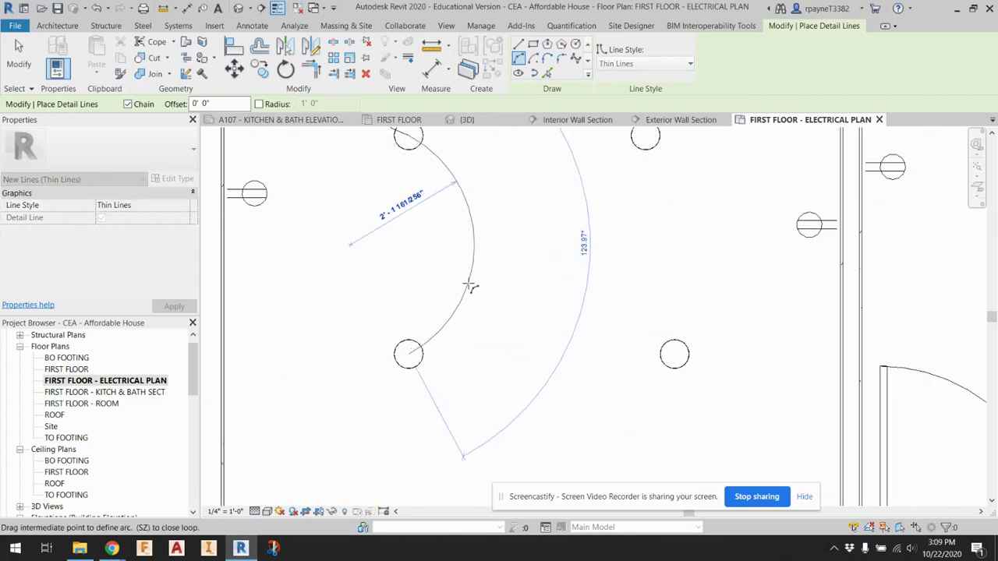
pyautogui.click(468, 283)
# Step: Continue the bedroom circuit with chained arcs to the lower-right downlight and up to the last unconnected downlight
pyautogui.click(666, 358)
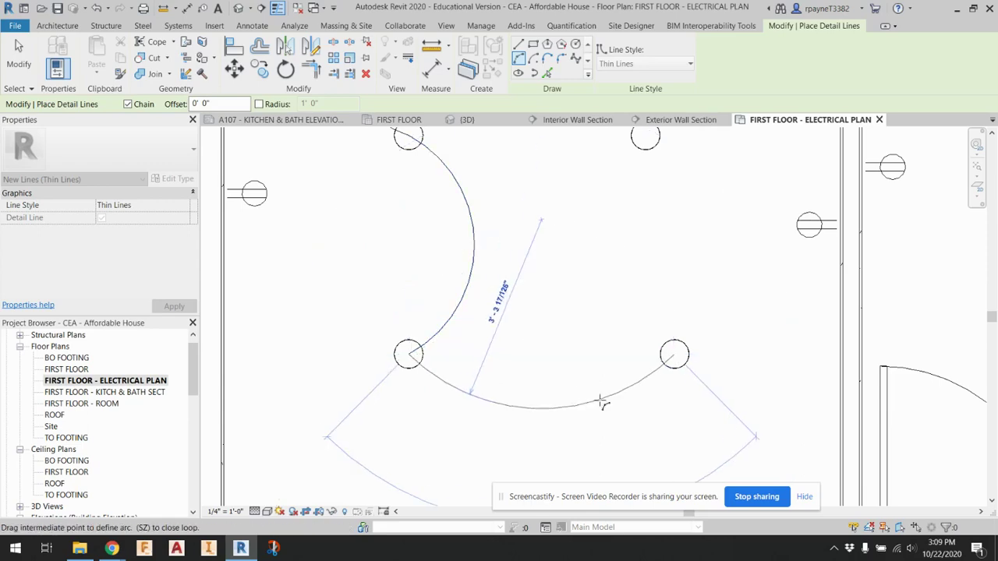
pyautogui.click(573, 441)
pyautogui.click(645, 139)
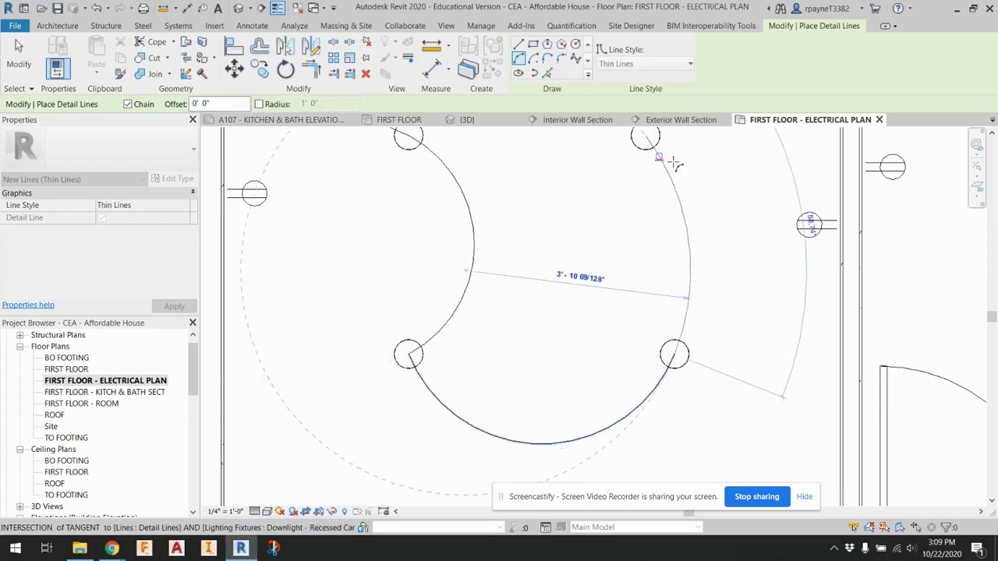
pyautogui.click(716, 253)
pyautogui.press('Escape')
pyautogui.press('Escape')
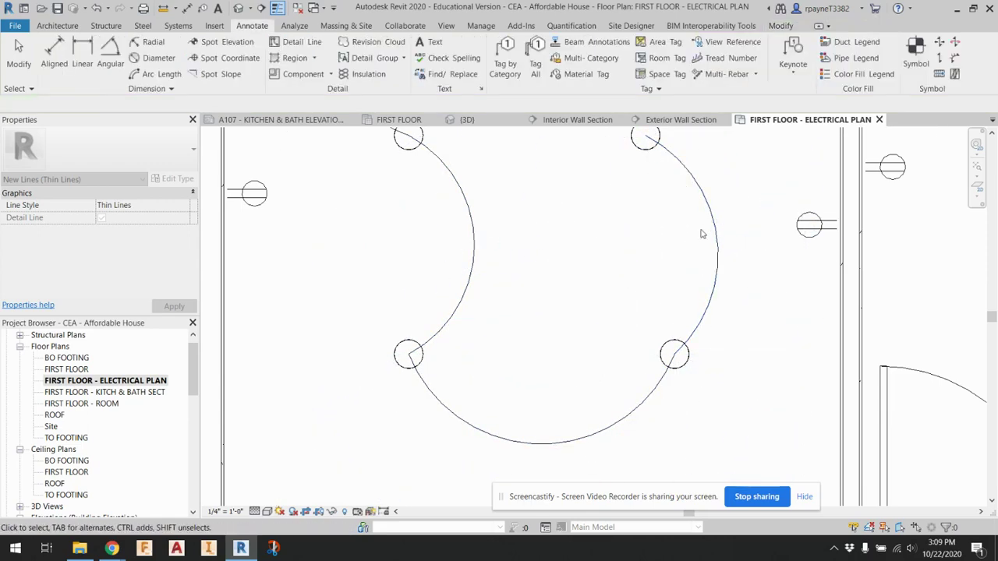
# Step: Open sheet E101 - ELECTRICAL PLAN and place the FIRST FLOOR - ELECTRICAL PLAN view on it above the title block
pyautogui.scroll(-5, 699, 231)
pyautogui.scroll(2, 667, 335)
pyautogui.scroll(-2, 666, 335)
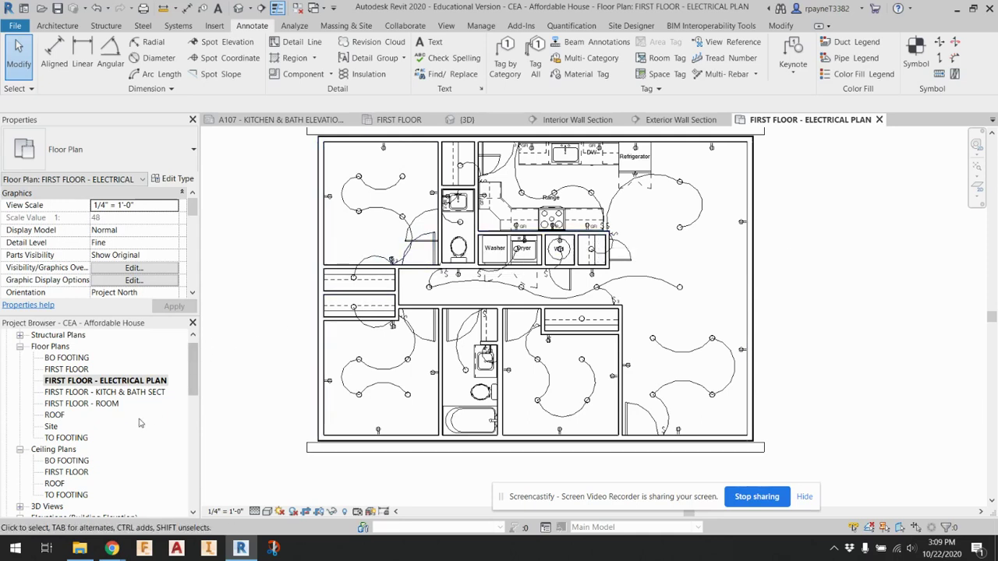
pyautogui.scroll(-8, 140, 423)
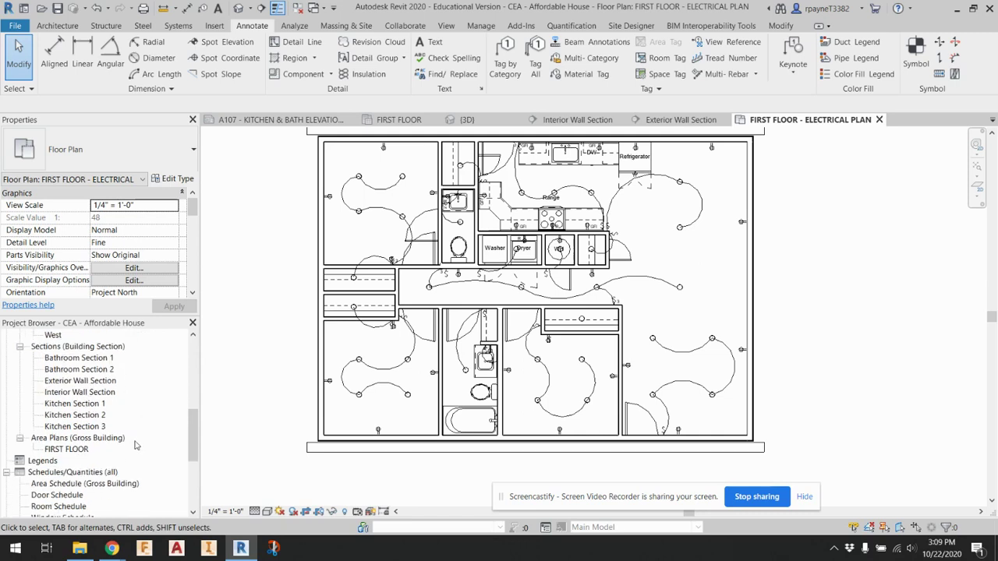
pyautogui.scroll(-2, 125, 460)
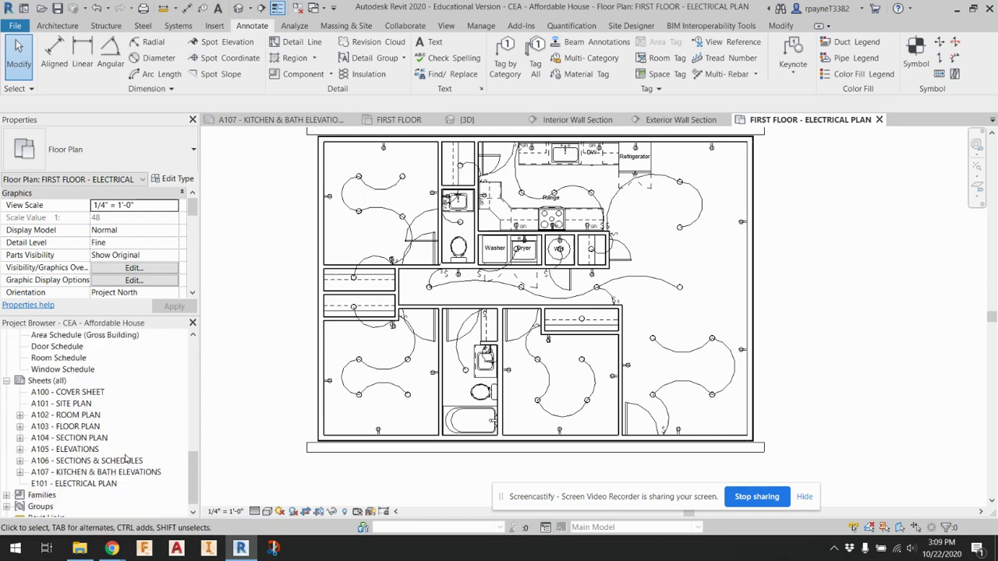
pyautogui.doubleClick(83, 484)
pyautogui.scroll(7, 101, 433)
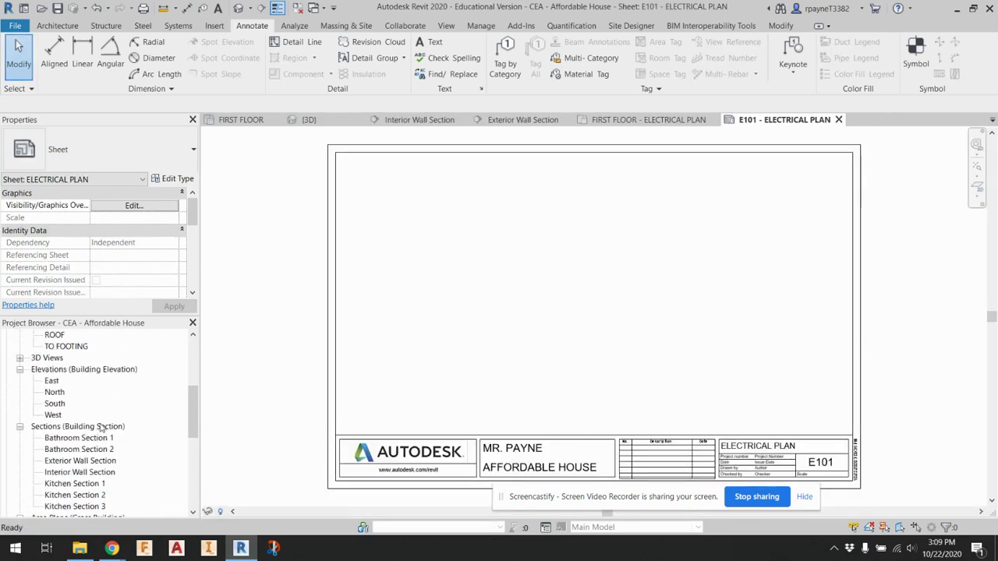
pyautogui.scroll(3, 100, 427)
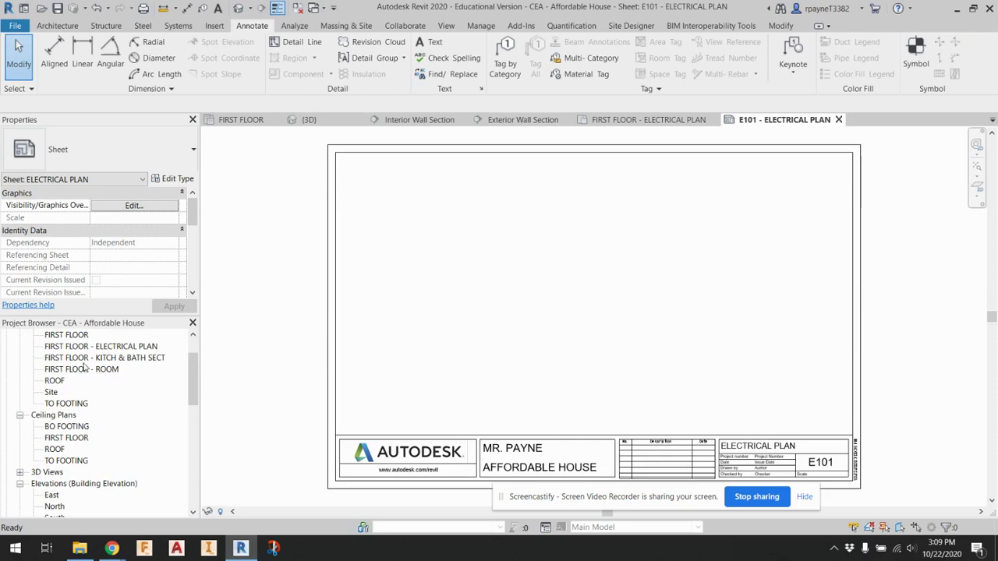
pyautogui.moveTo(88, 347); pyautogui.dragTo(548, 299)
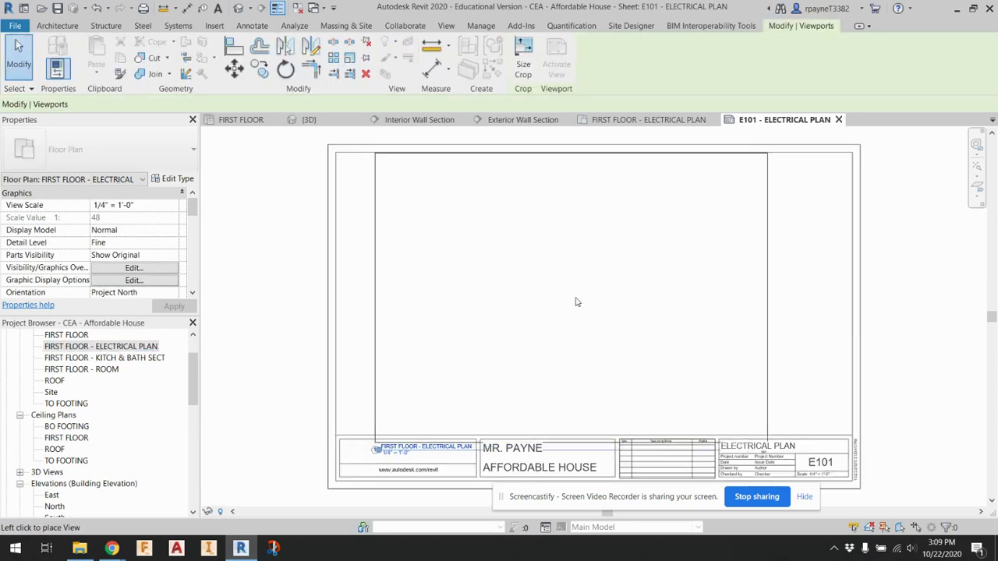
pyautogui.click(597, 282)
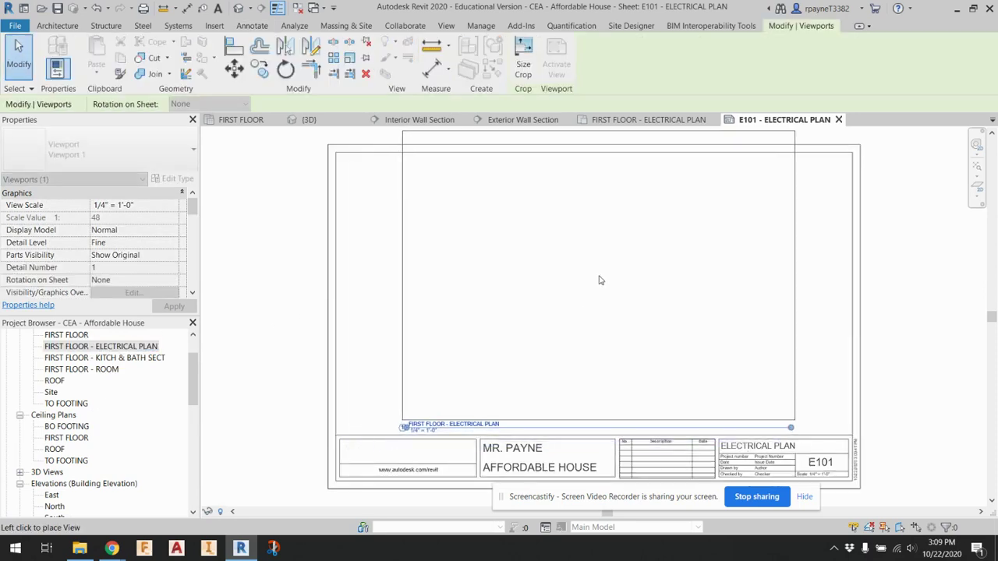
pyautogui.click(304, 225)
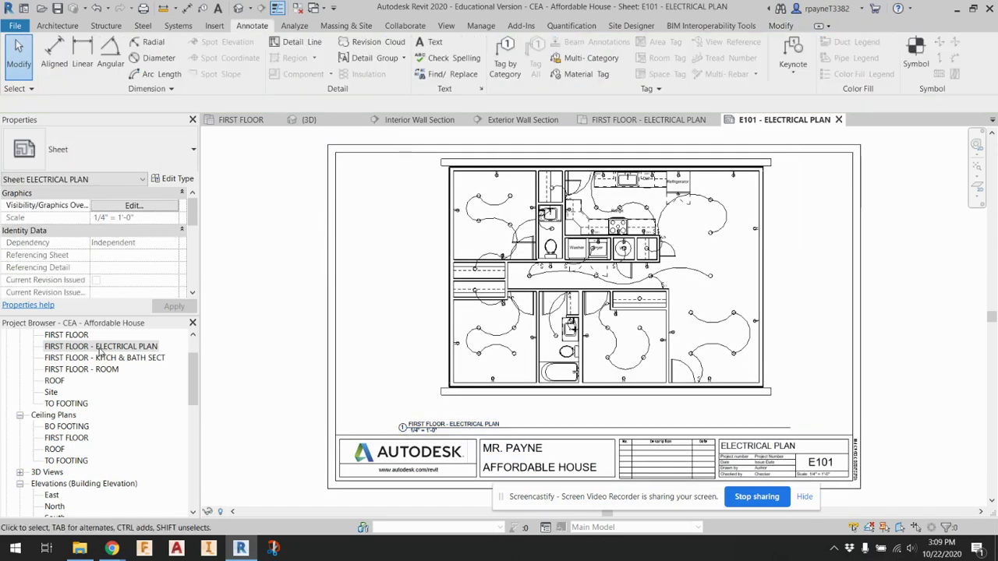
# Step: Hide the roof's category in the FIRST FLOOR - ELECTRICAL PLAN view
pyautogui.doubleClick(99, 348)
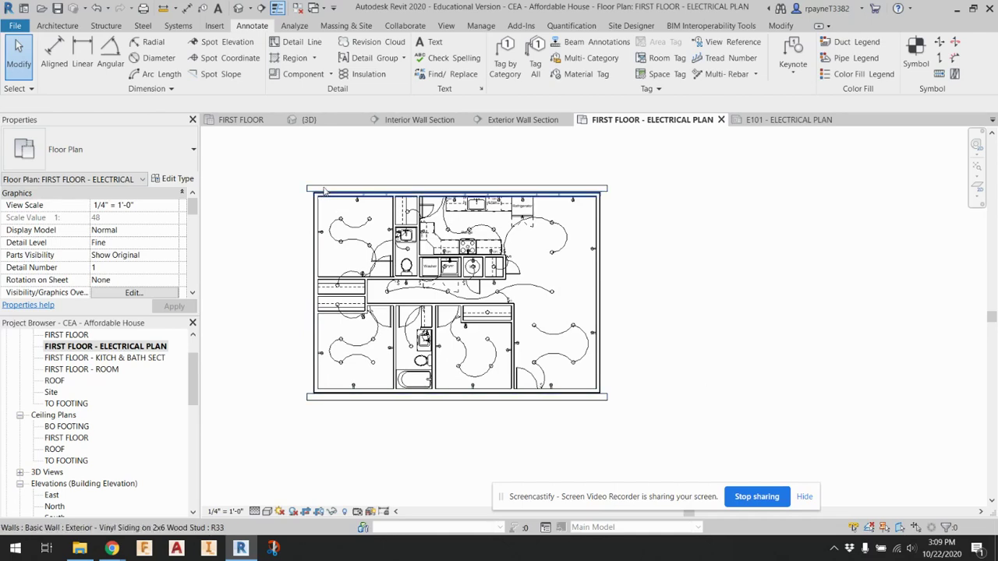
pyautogui.click(324, 189)
pyautogui.rightClick(321, 191)
pyautogui.press('Escape')
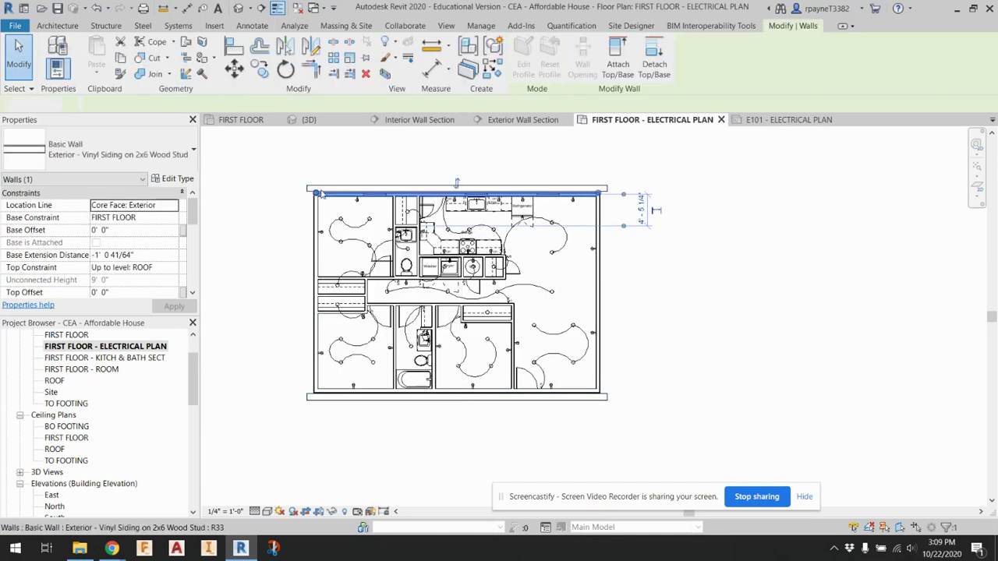
pyautogui.press('Escape')
pyautogui.click(321, 188)
pyautogui.rightClick(321, 188)
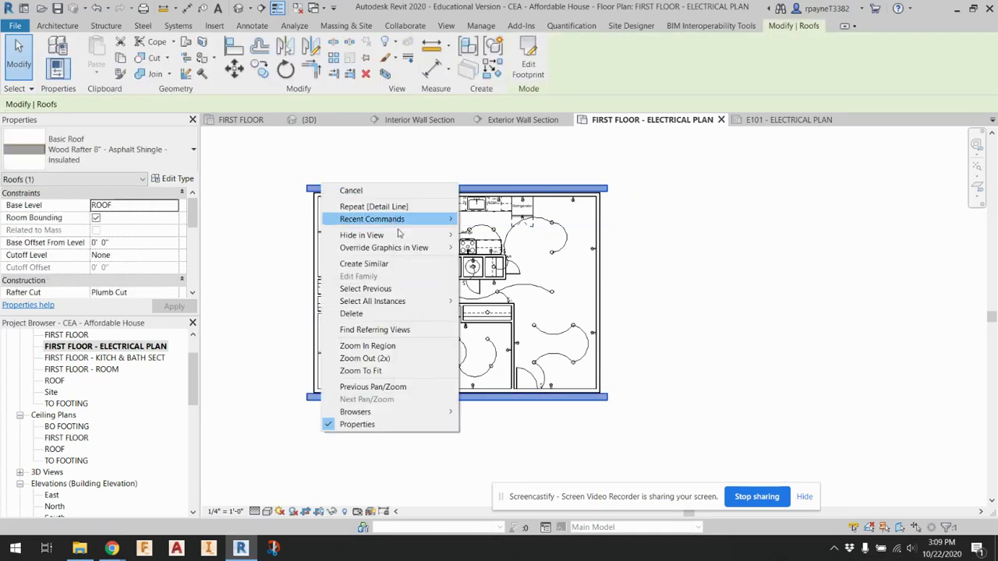
pyautogui.moveTo(396, 234)
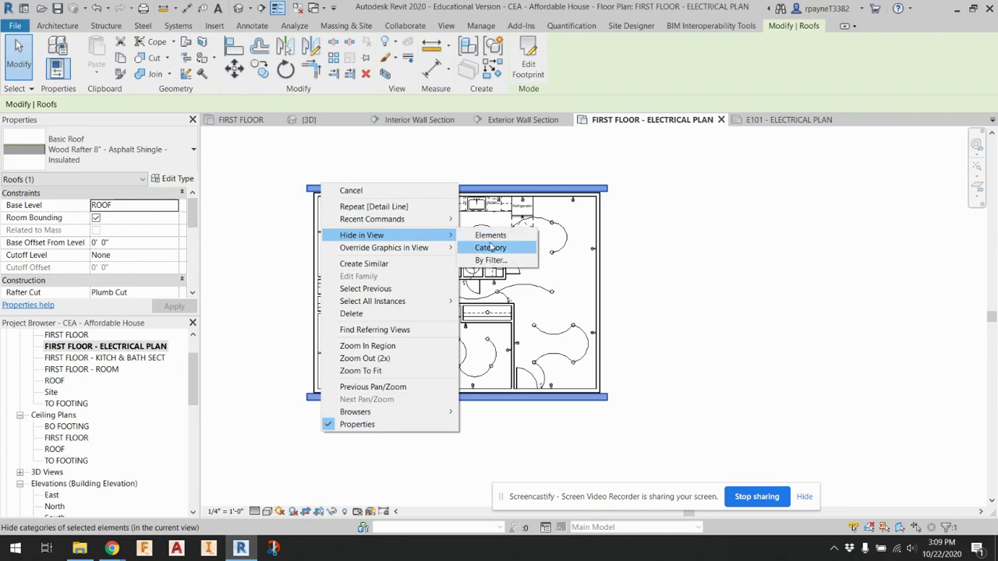
pyautogui.click(491, 248)
# Step: Return to sheet E101 - ELECTRICAL PLAN and move the view title up closer to the plan
pyautogui.scroll(-8, 161, 361)
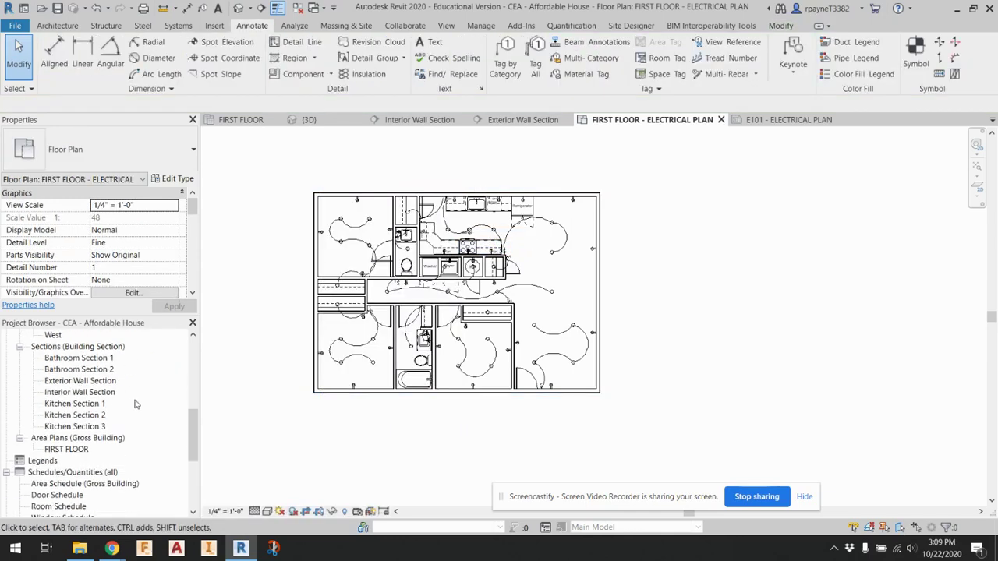
pyautogui.doubleClick(99, 472)
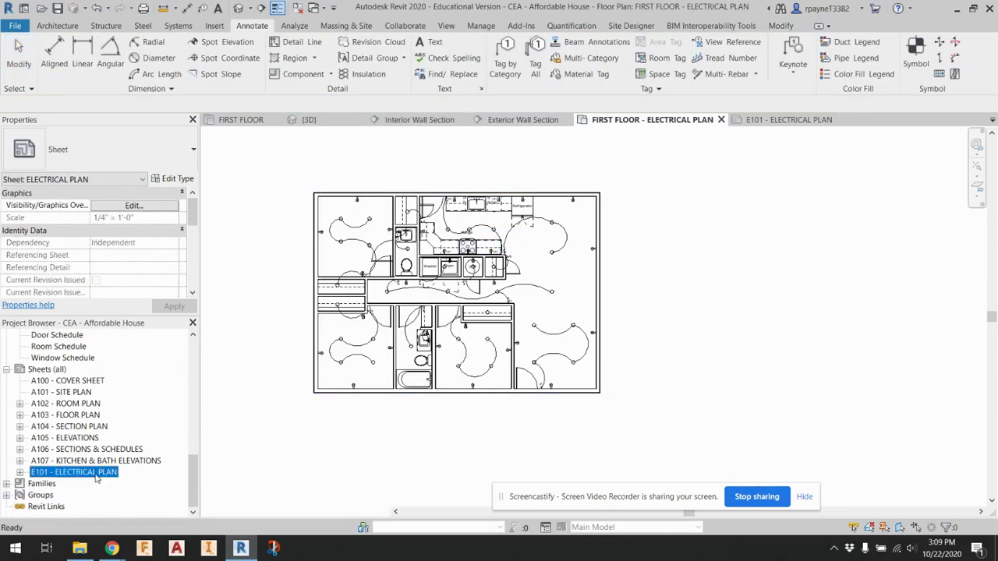
pyautogui.moveTo(525, 433); pyautogui.dragTo(529, 400)
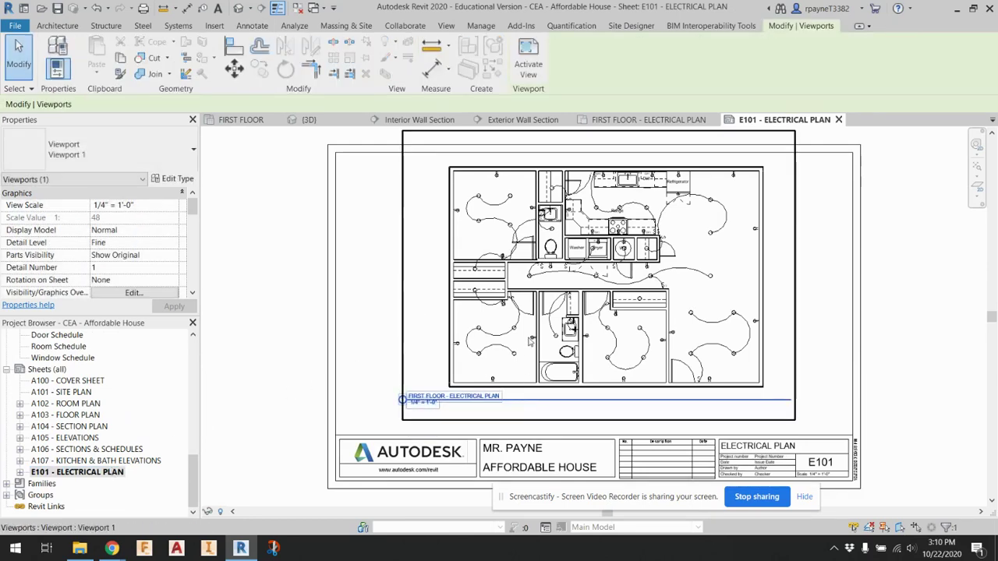
# Step: Nudge the electrical plan viewport down to sit more centrally in the drawing area above the title block
pyautogui.press('Down')
pyautogui.press('Down')
pyautogui.press('Down')
pyautogui.press('Down')
pyautogui.press('Down')
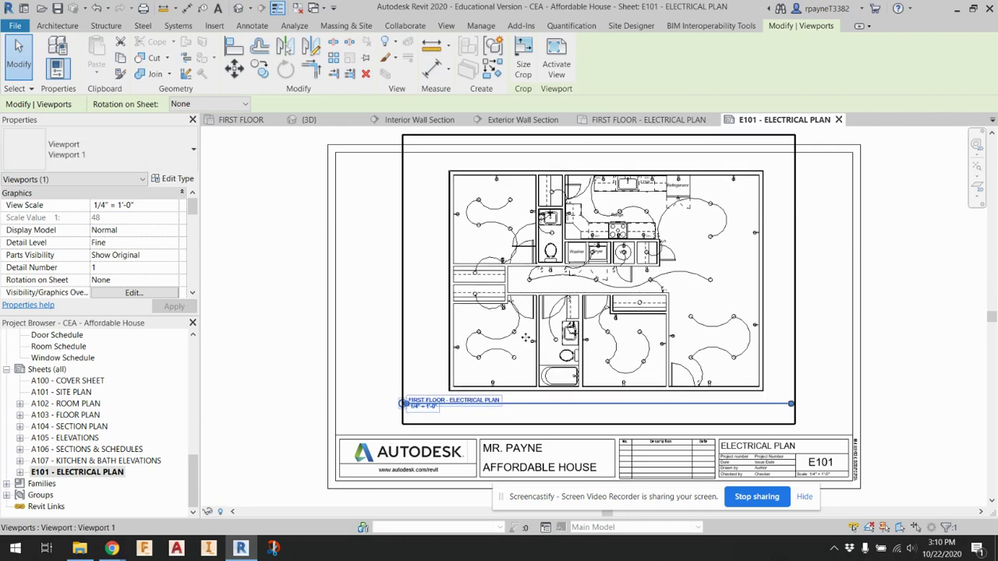
pyautogui.click(246, 265)
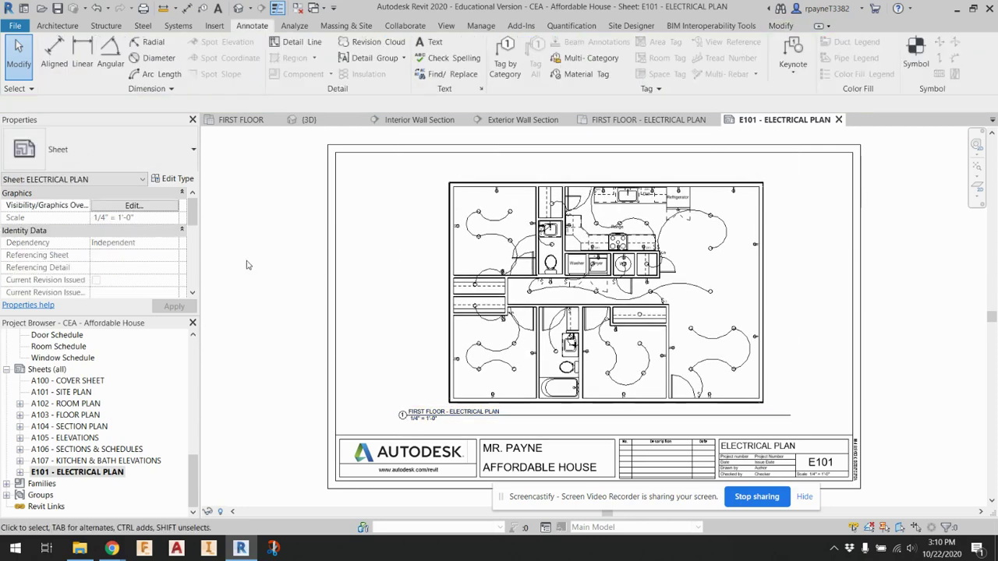